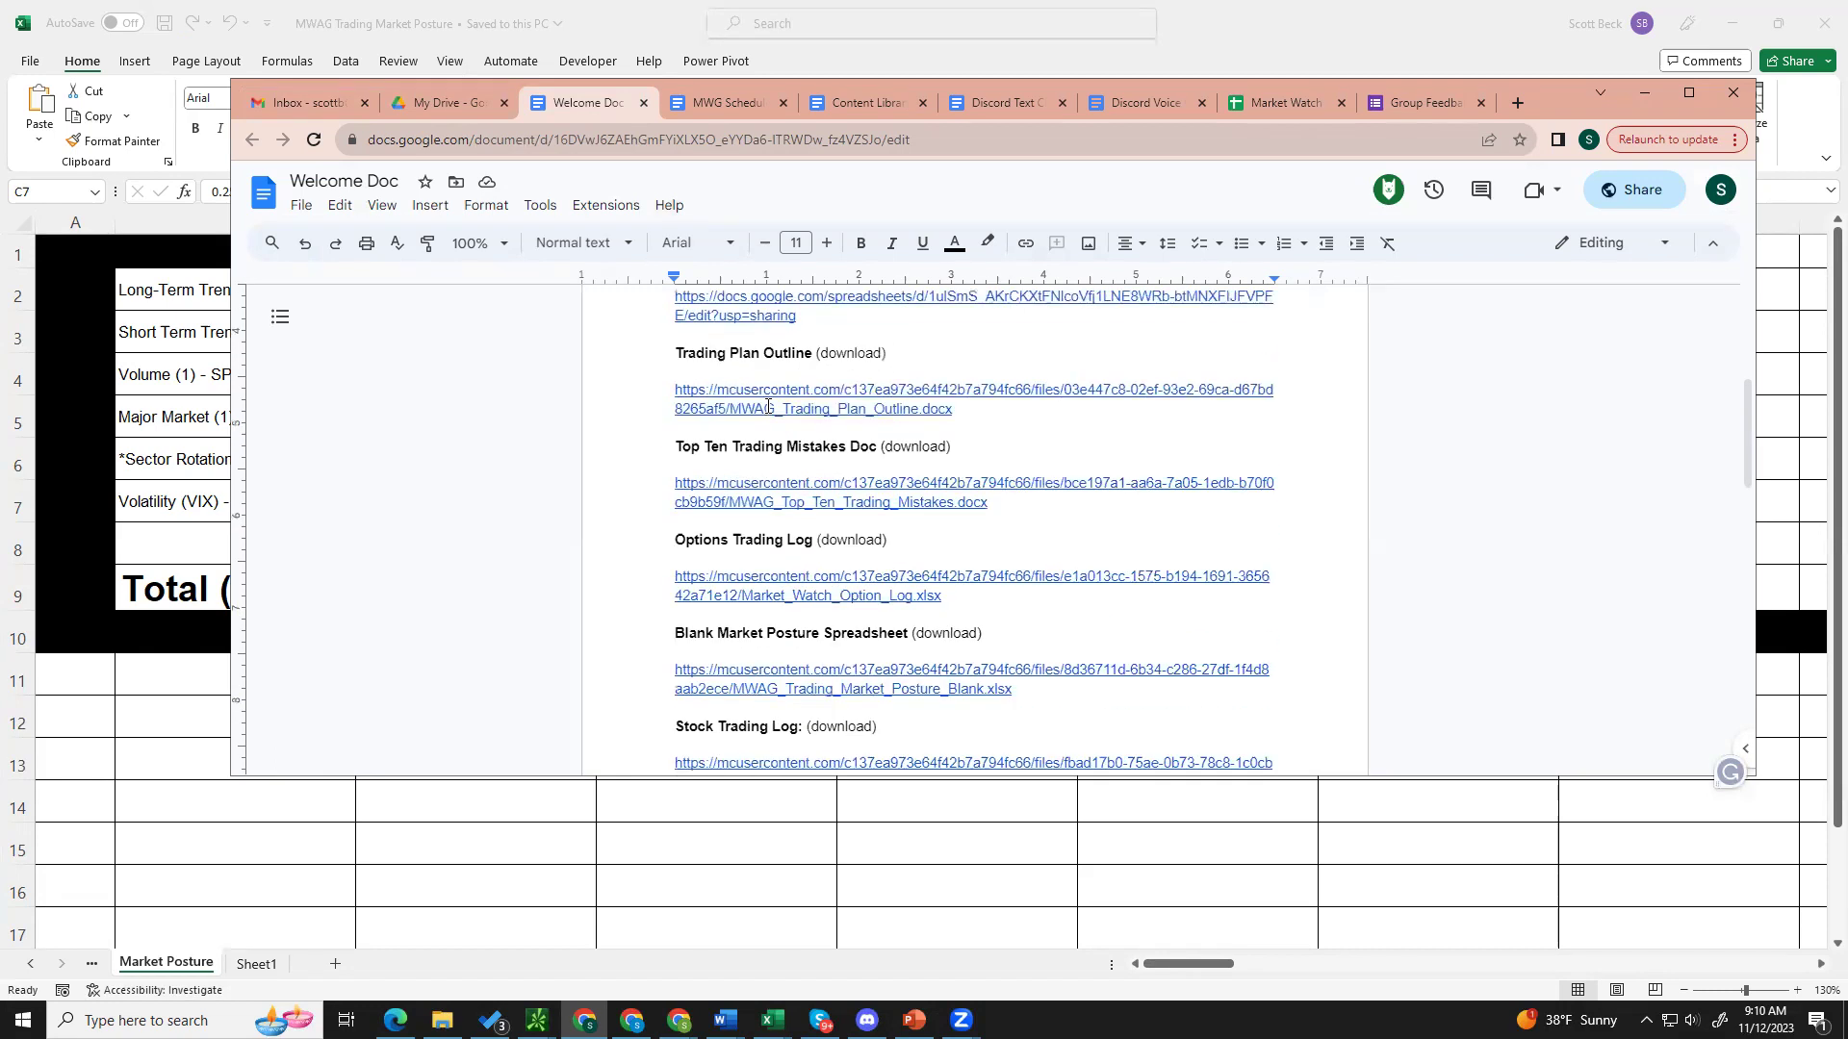
Step: Review the Welcome Doc's download links, FinViz search, market posture analysis links and additional tools and resources
scroll(834, 497, "down", 1)
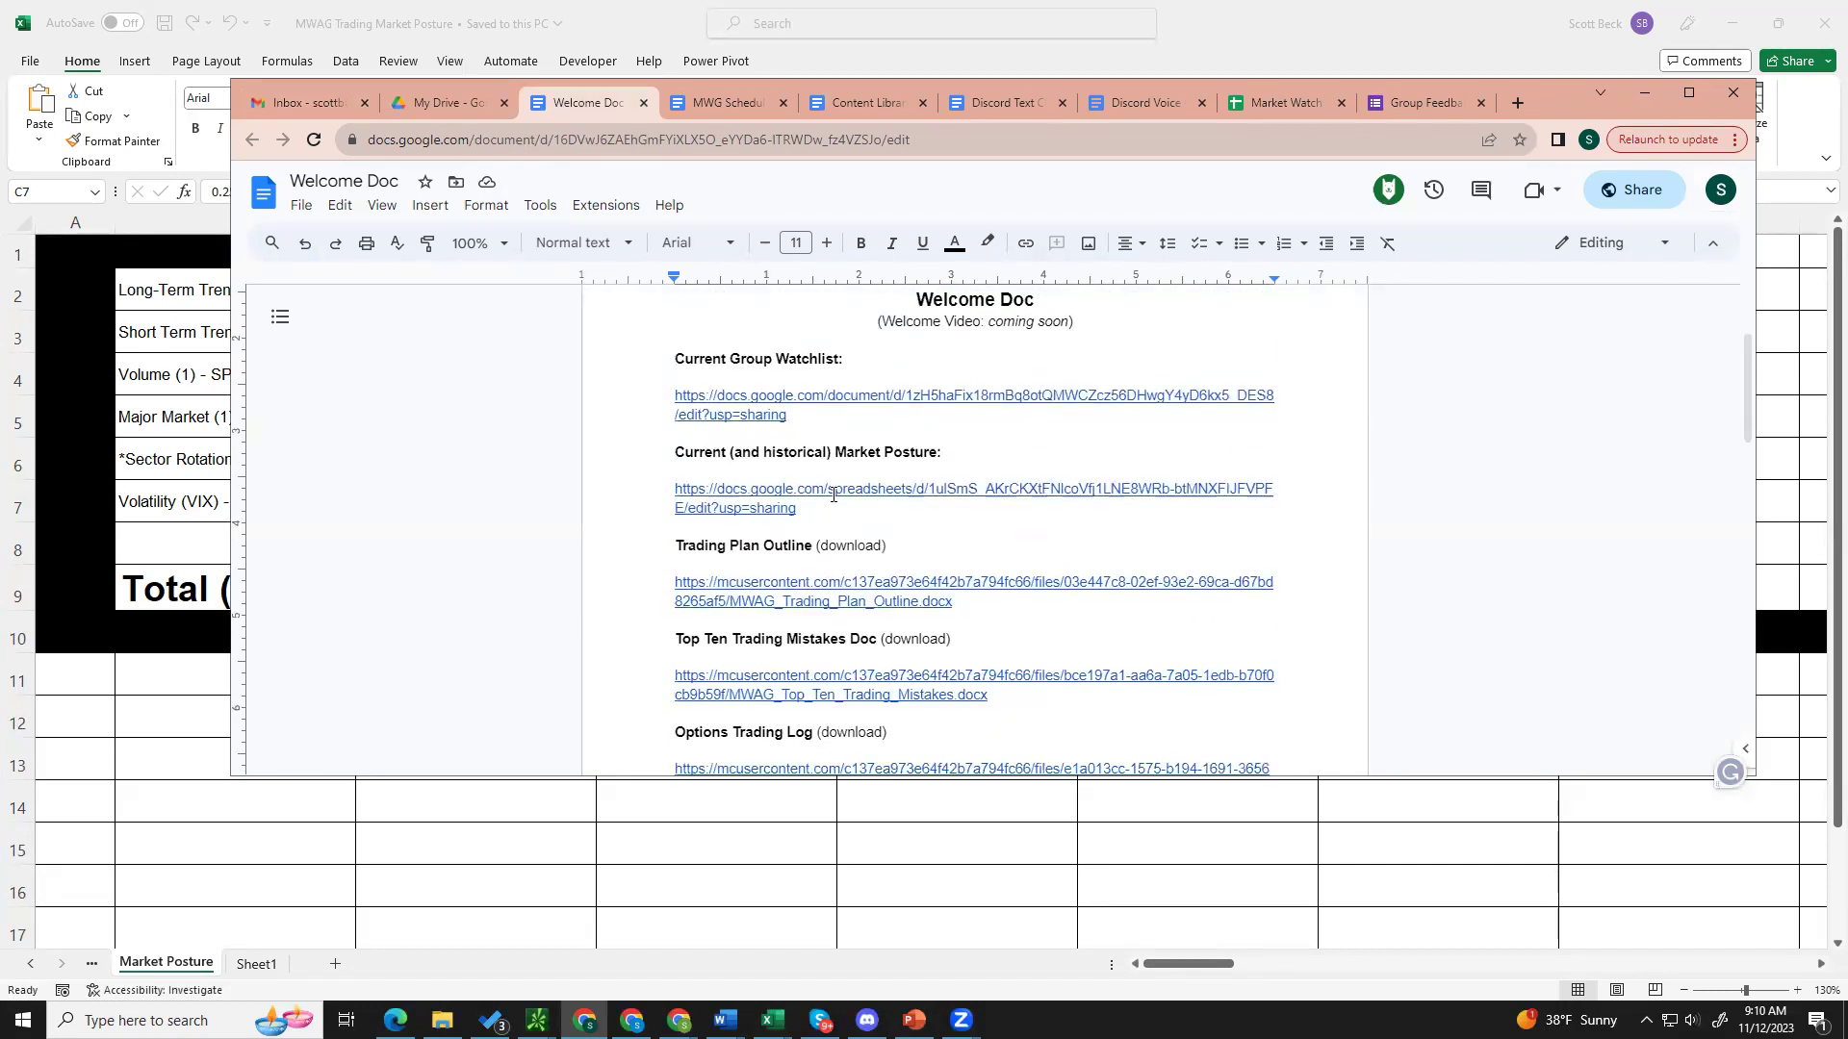
scroll(886, 433, "down", 2)
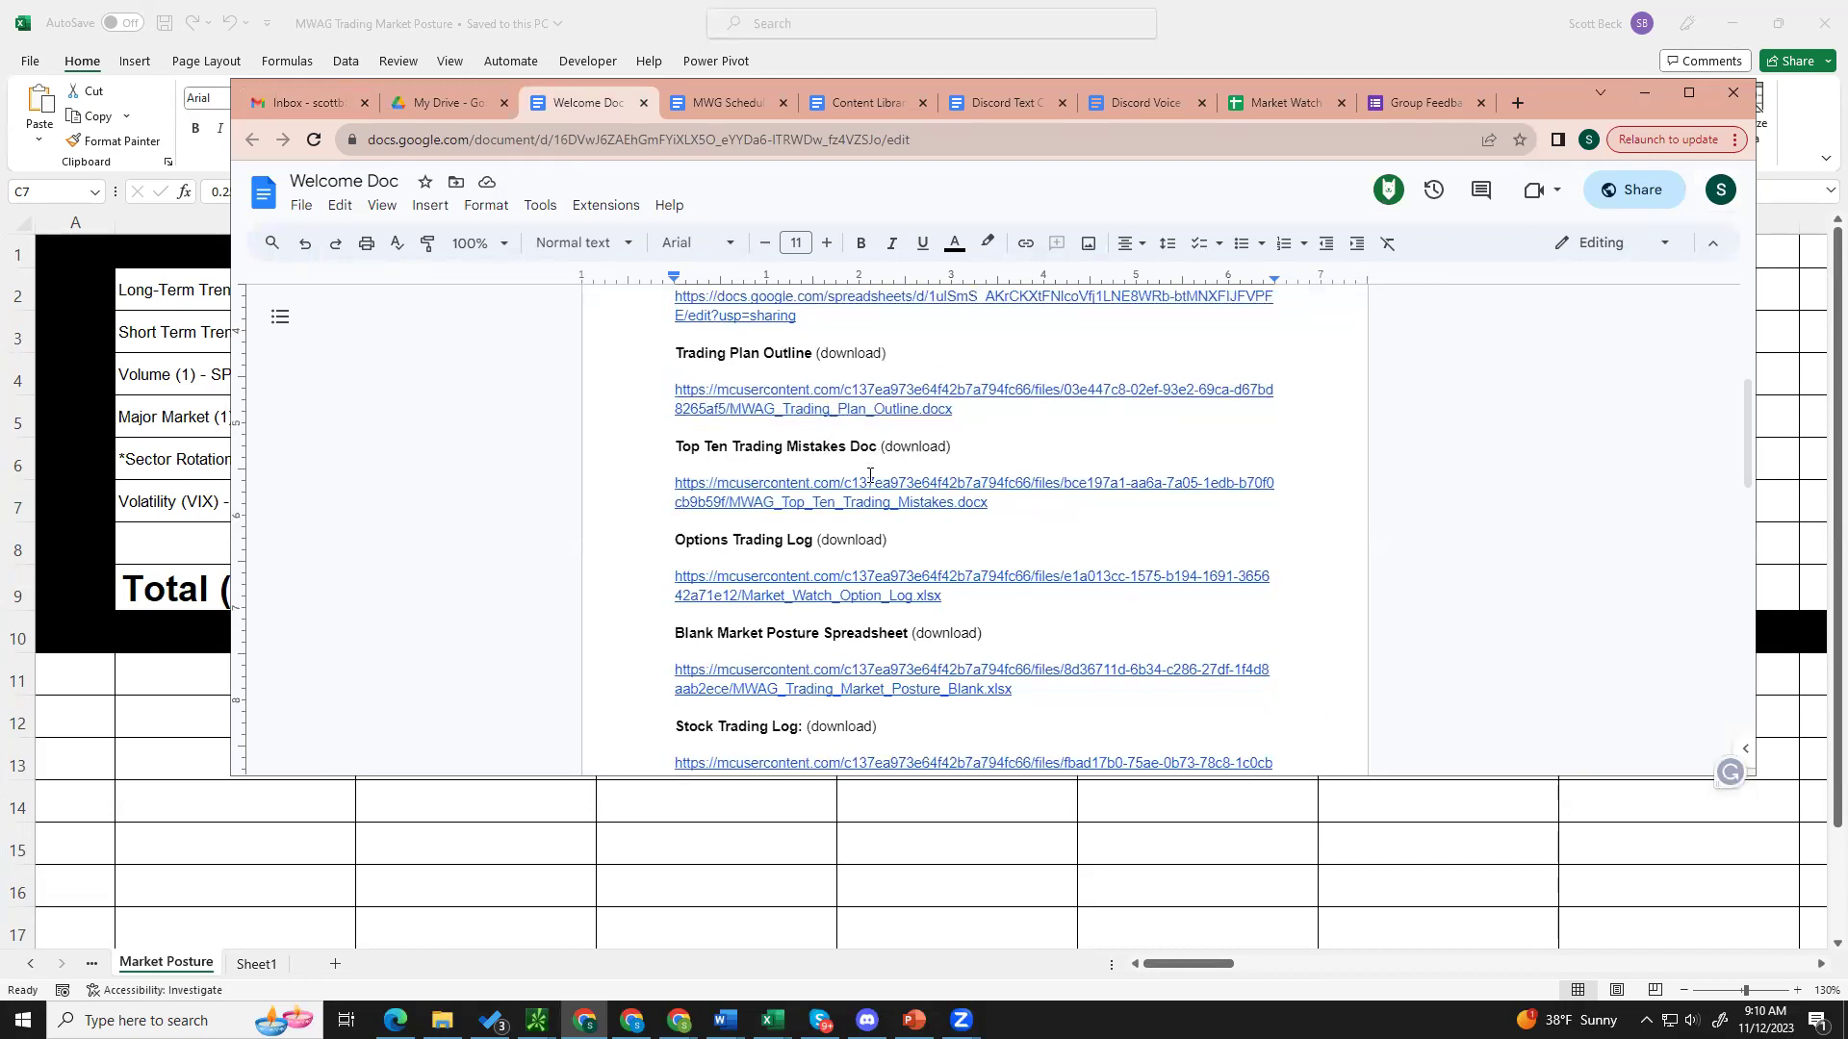
scroll(883, 497, "down", 2)
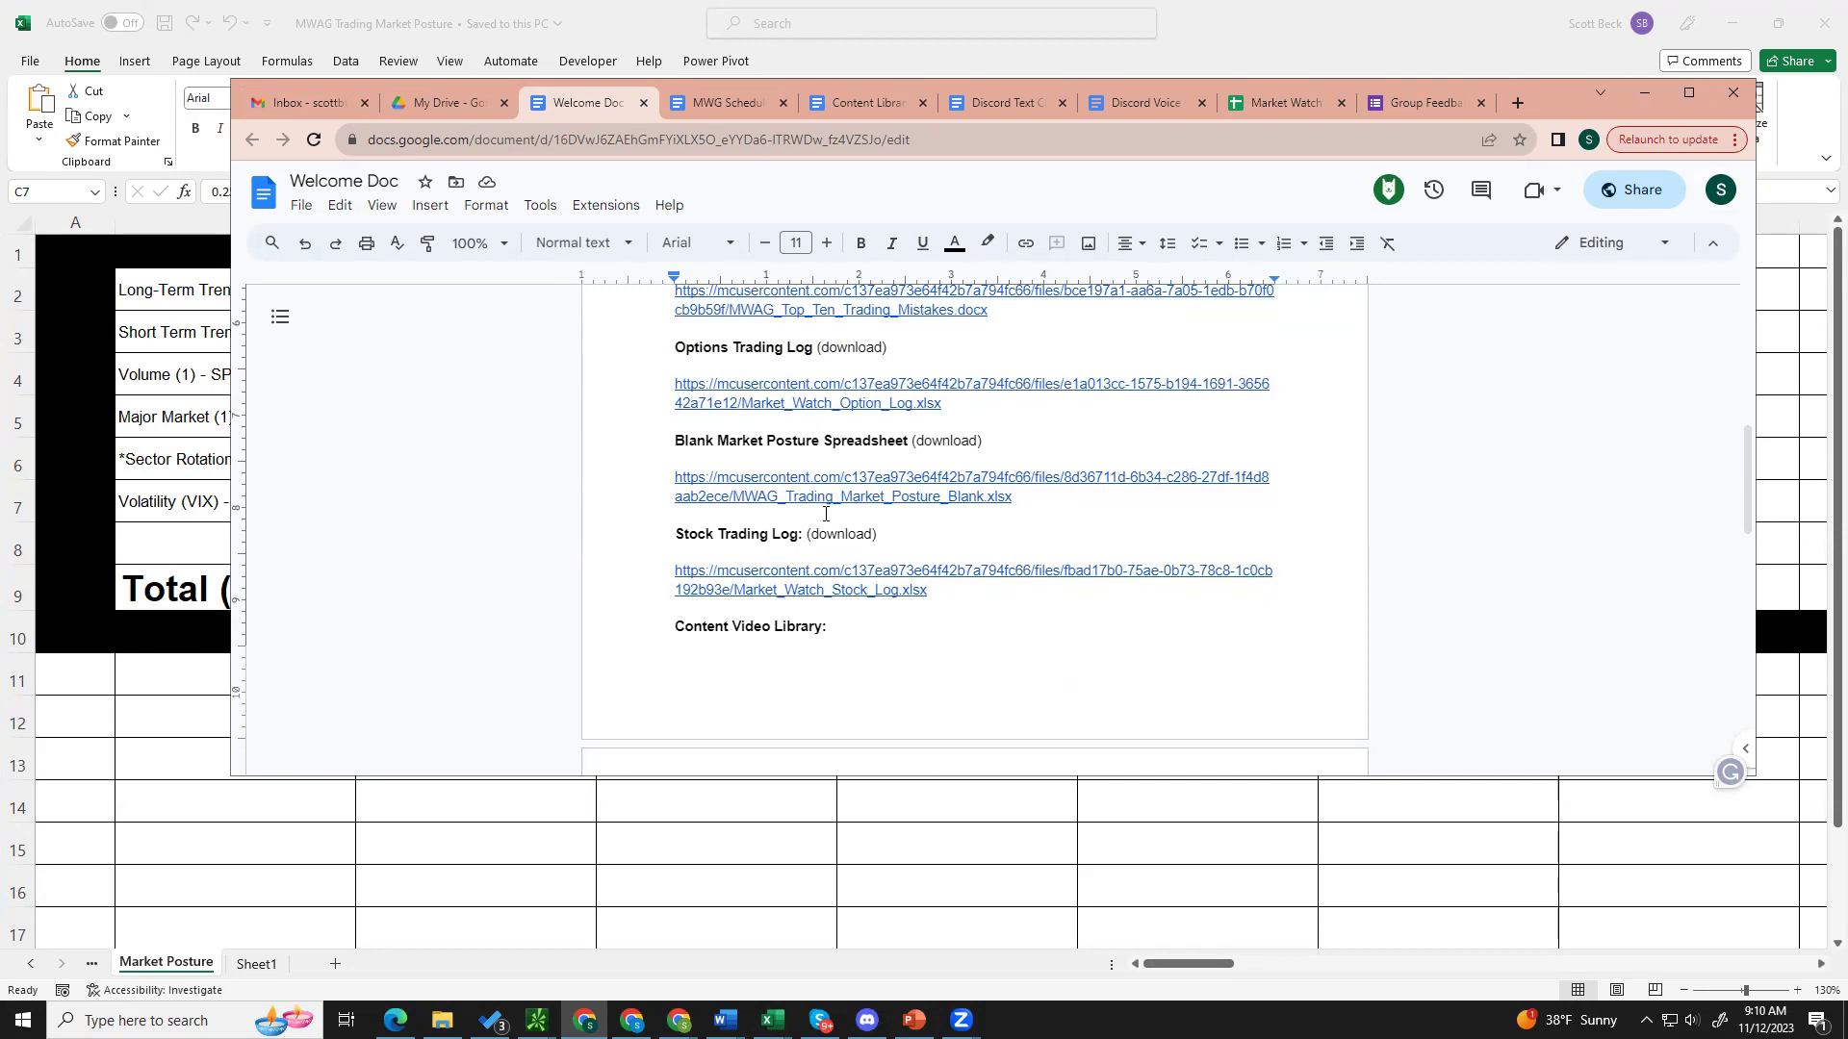
scroll(856, 539, "down", 2)
scroll(846, 558, "down", 2)
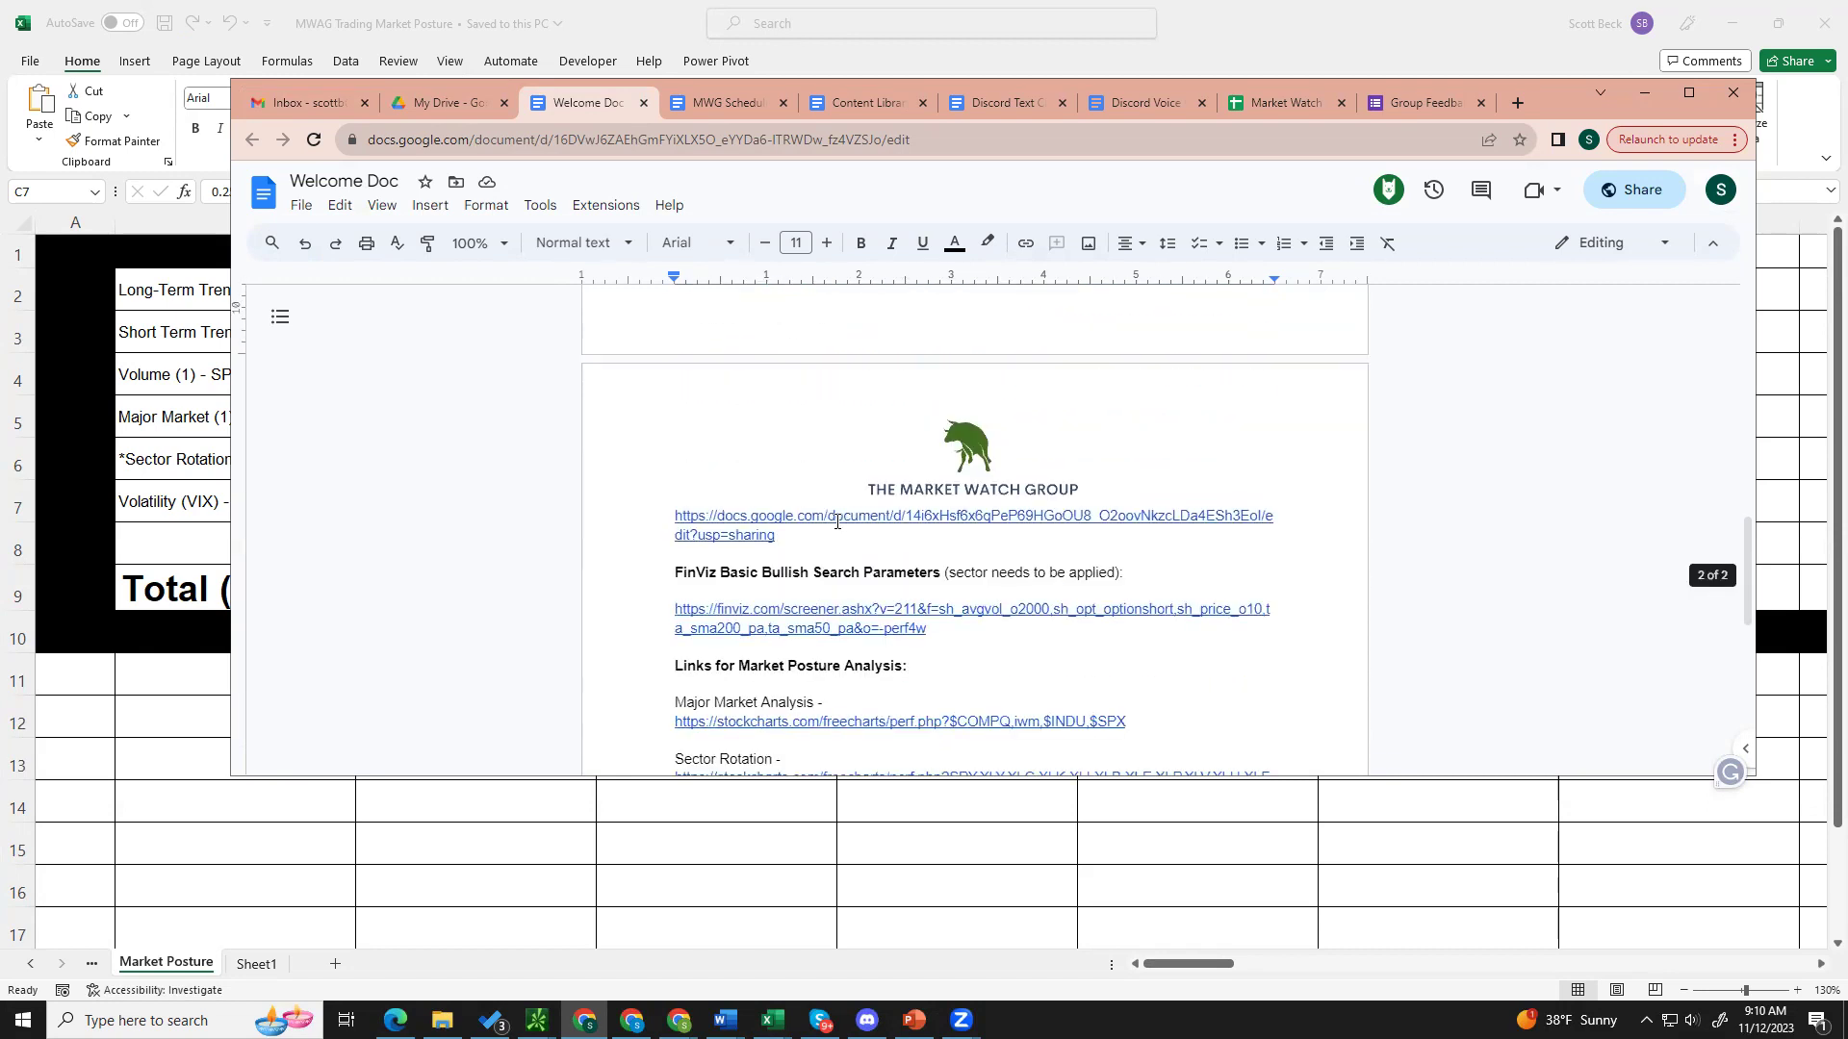
scroll(838, 521, "up", 2)
scroll(866, 618, "down", 2)
scroll(1087, 671, "down", 4)
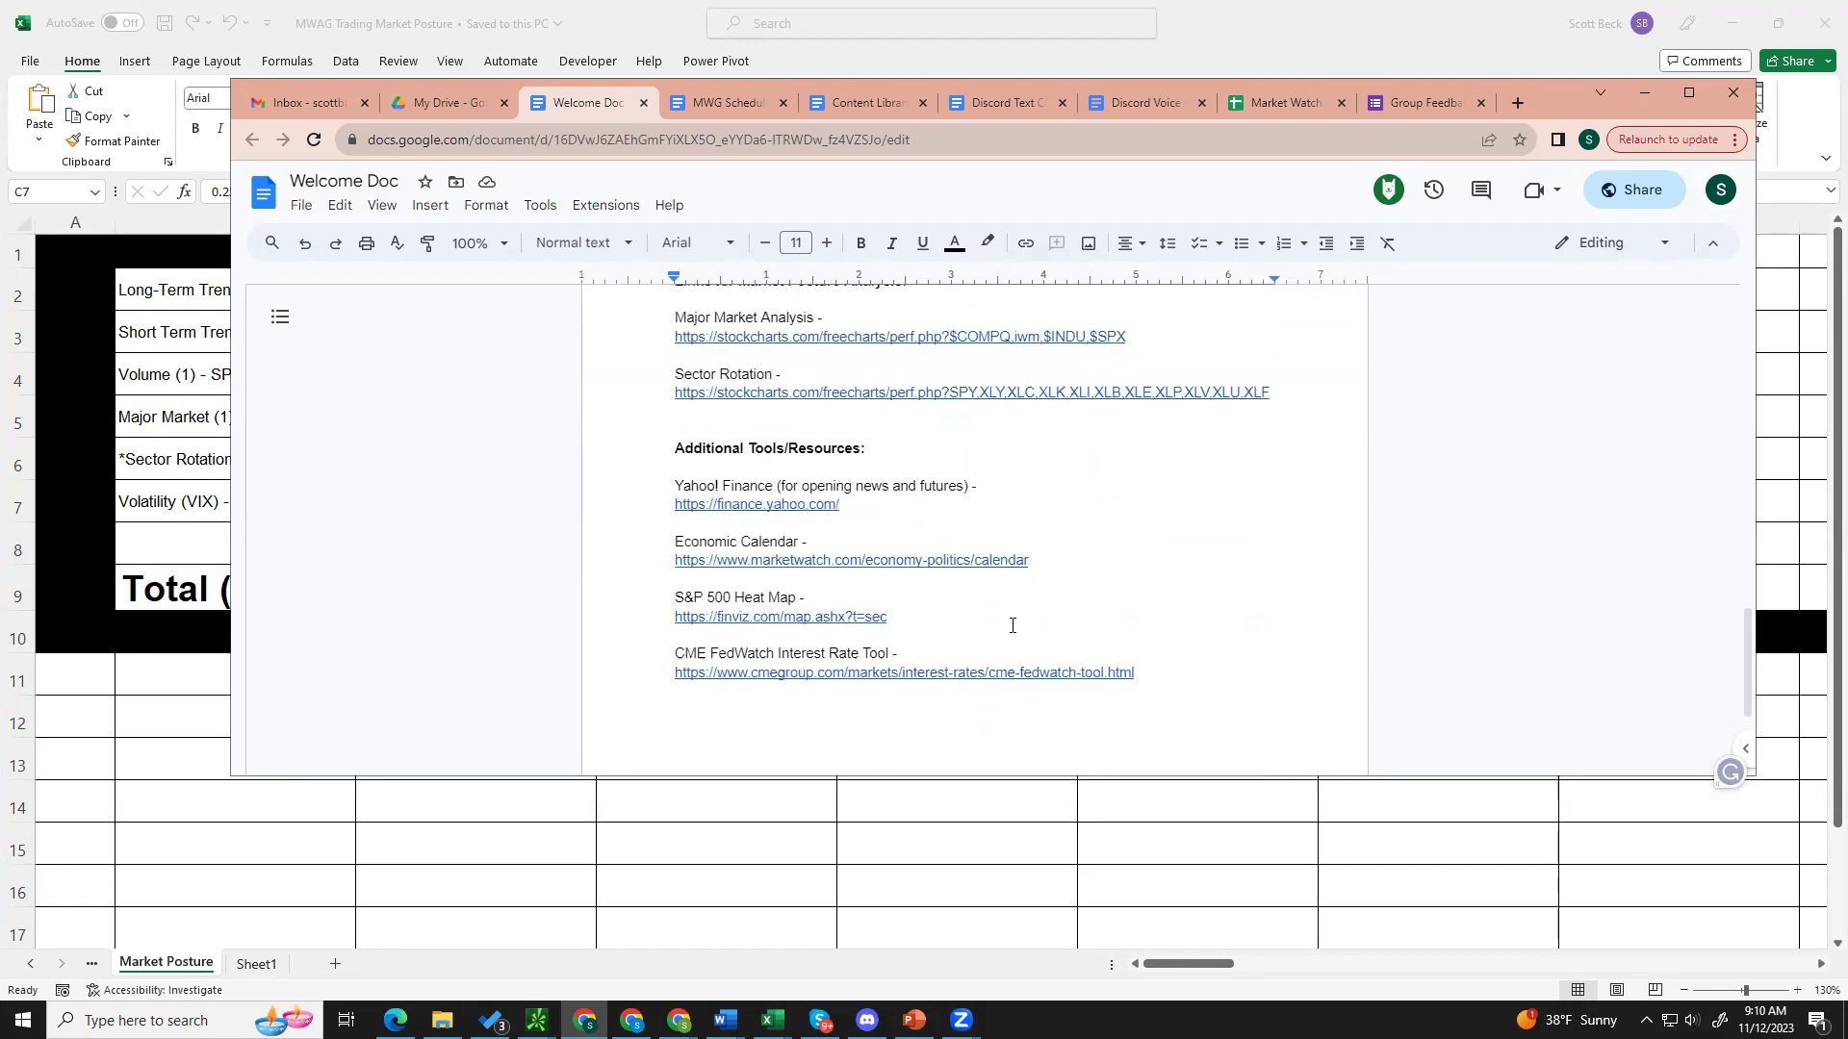
scroll(975, 470, "up", 2)
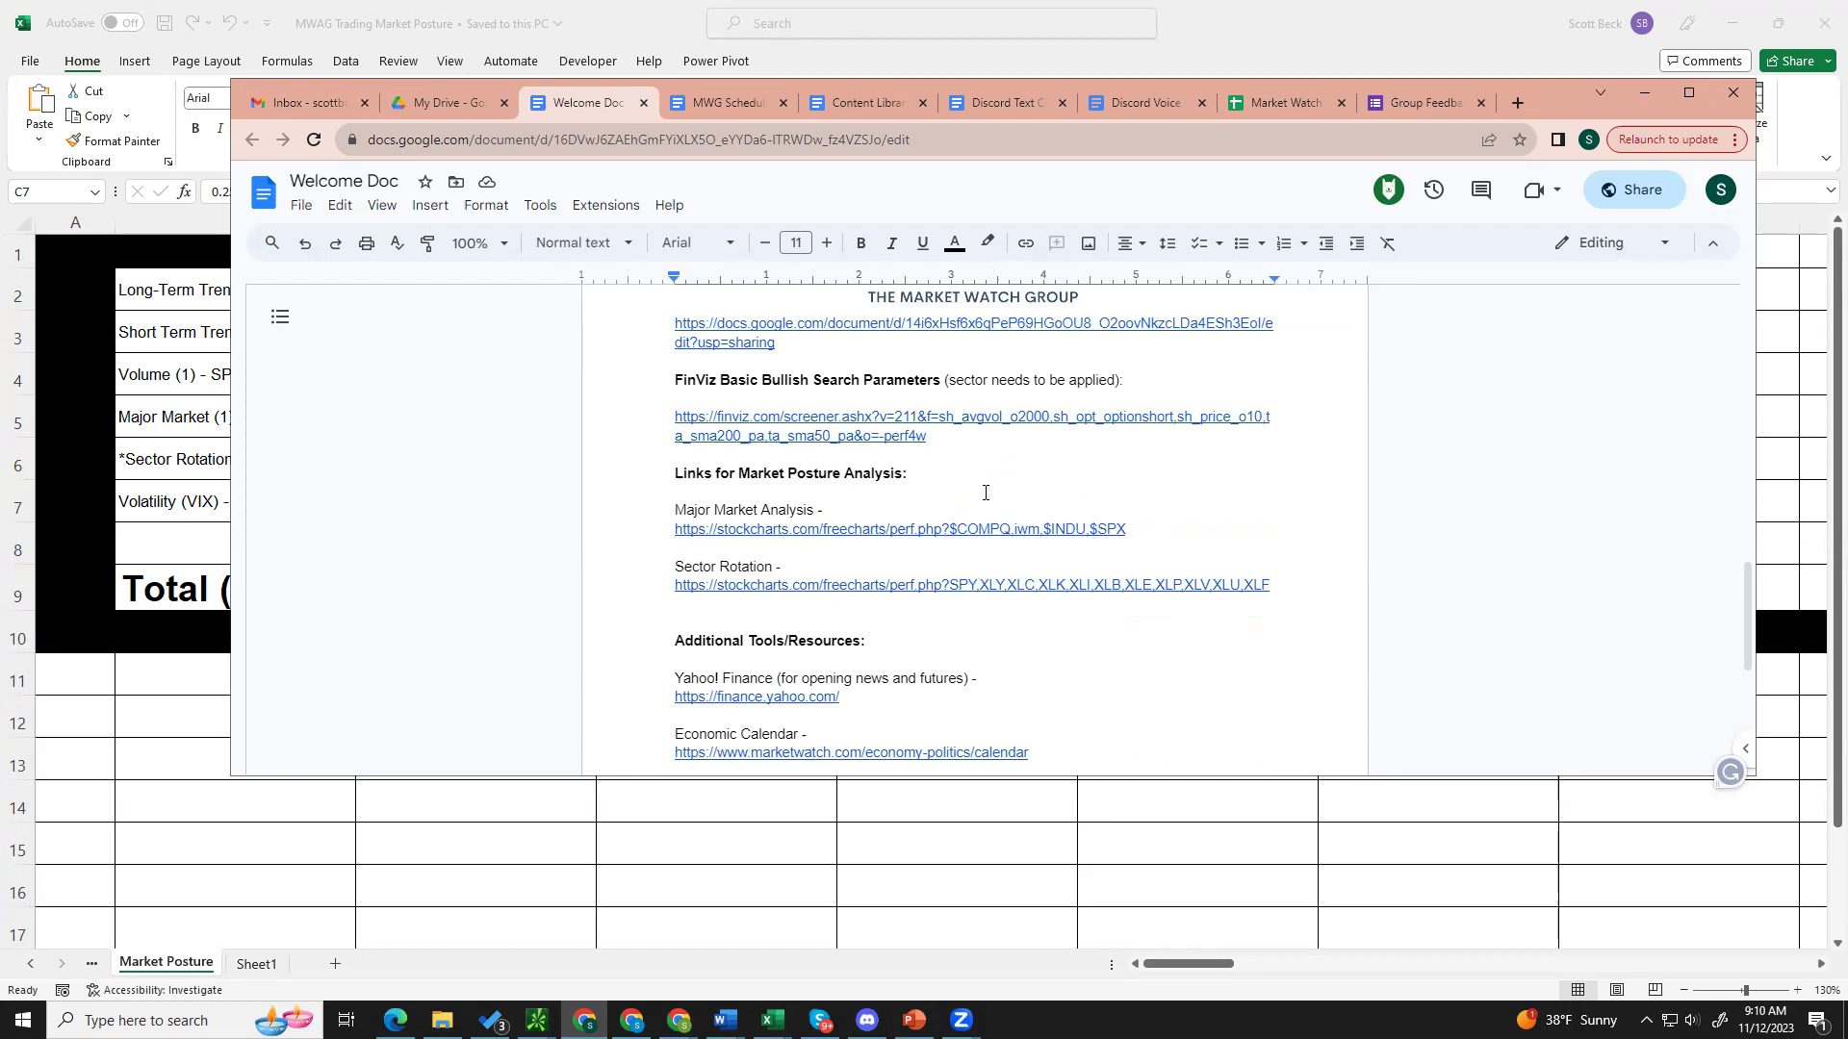
scroll(982, 486, "down", 2)
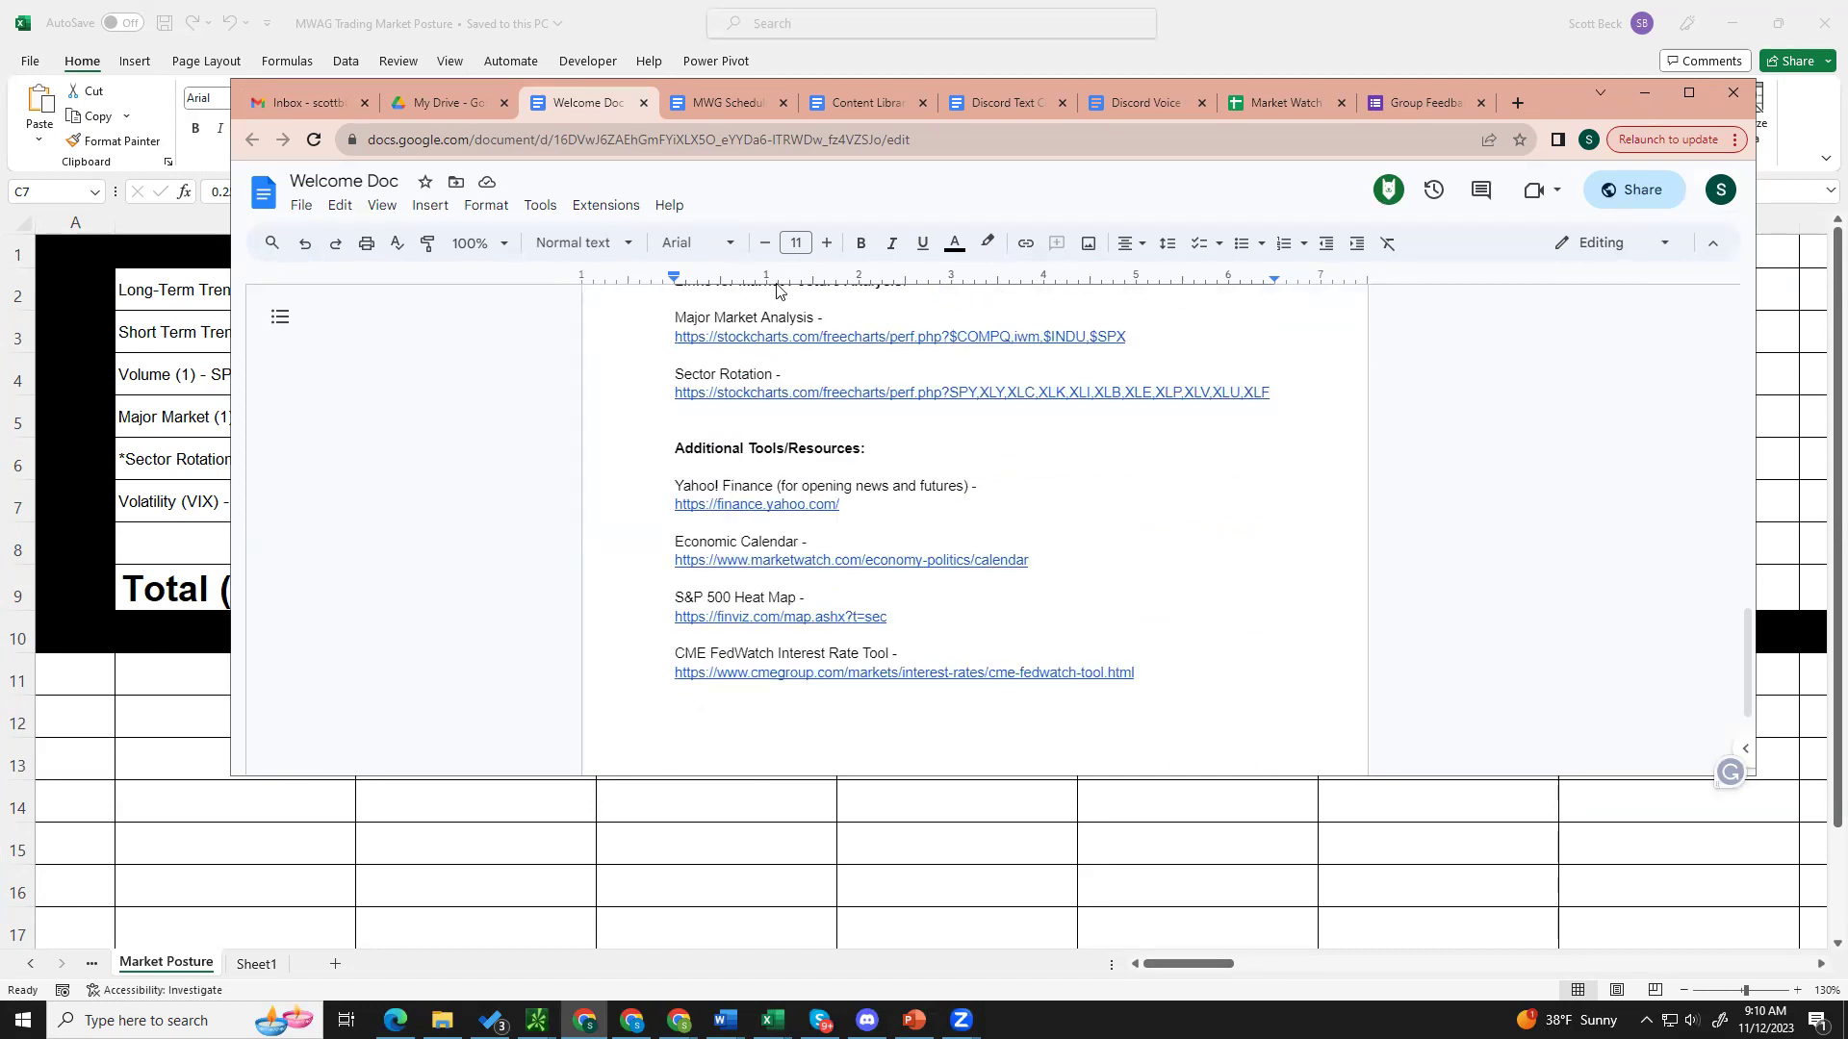
Step: Open the MWG Schedule and links document and review the weekly meeting schedule and resource links
left_click(730, 104)
scroll(1219, 454, "up", 4)
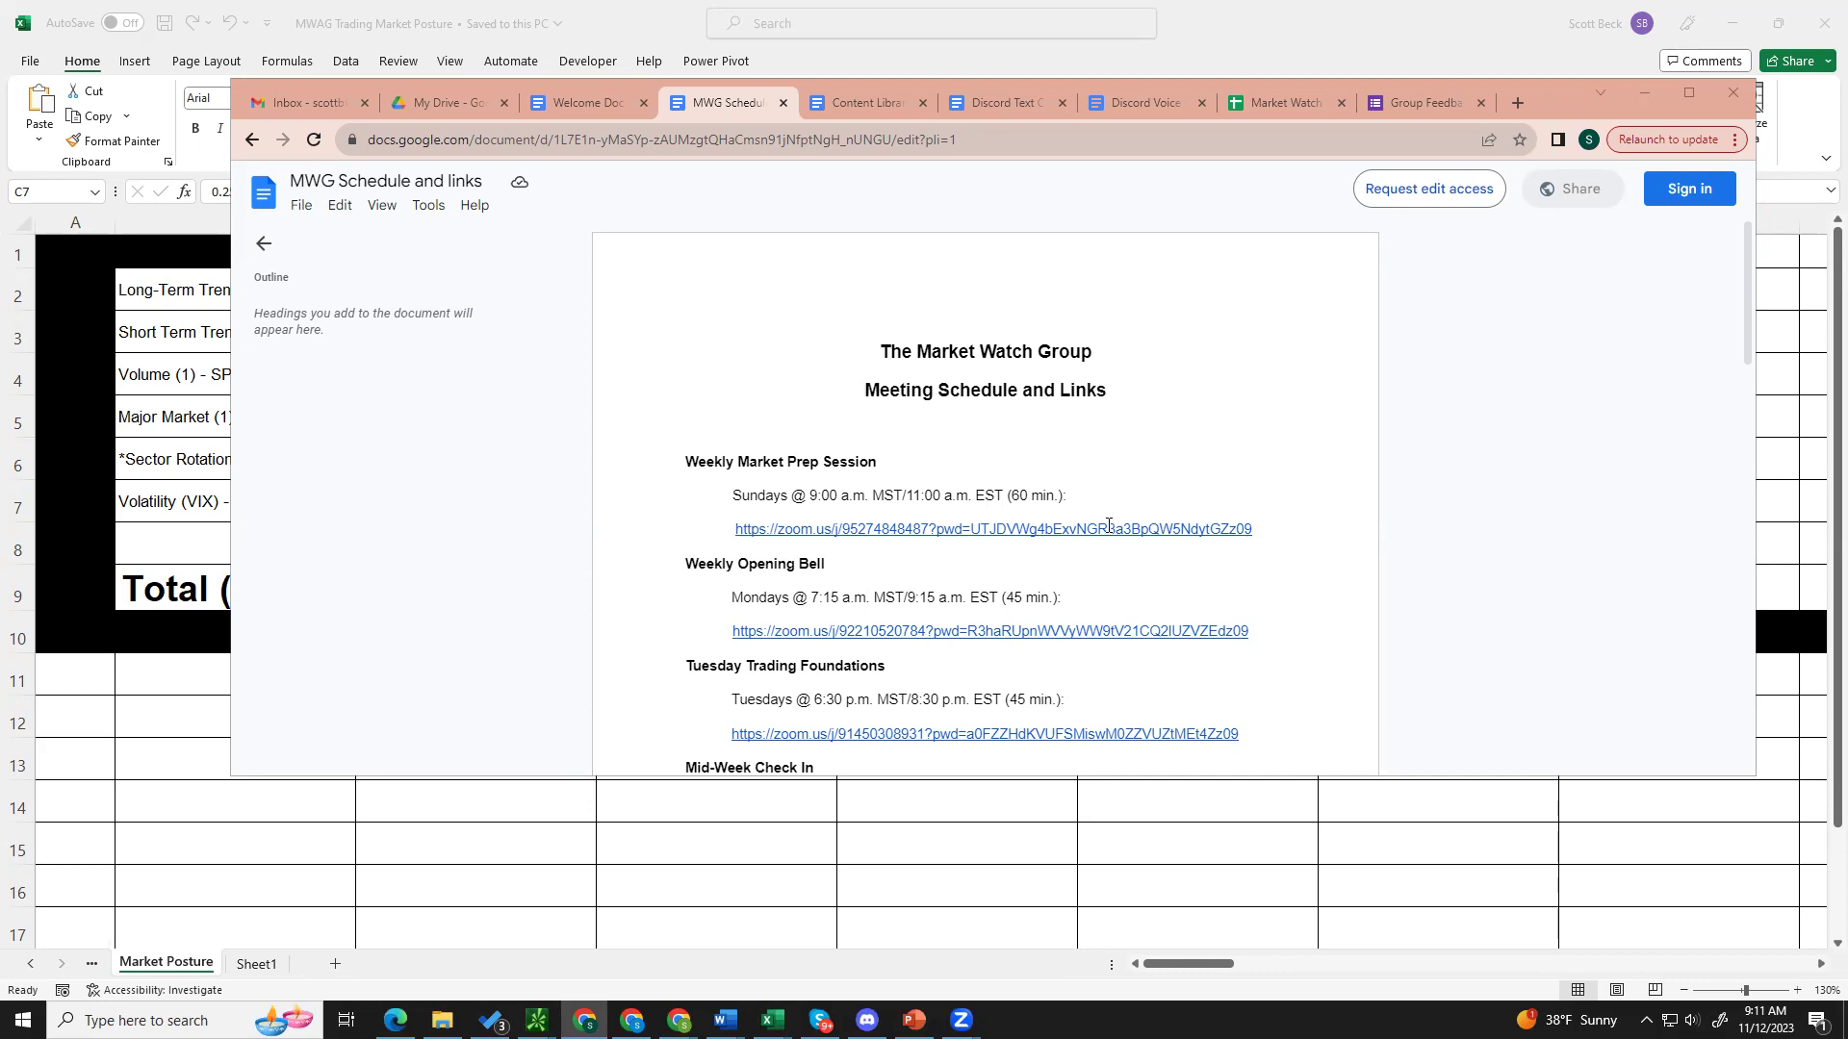
scroll(1258, 531, "down", 5)
scroll(1258, 531, "up", 1)
scroll(1258, 531, "down", 6)
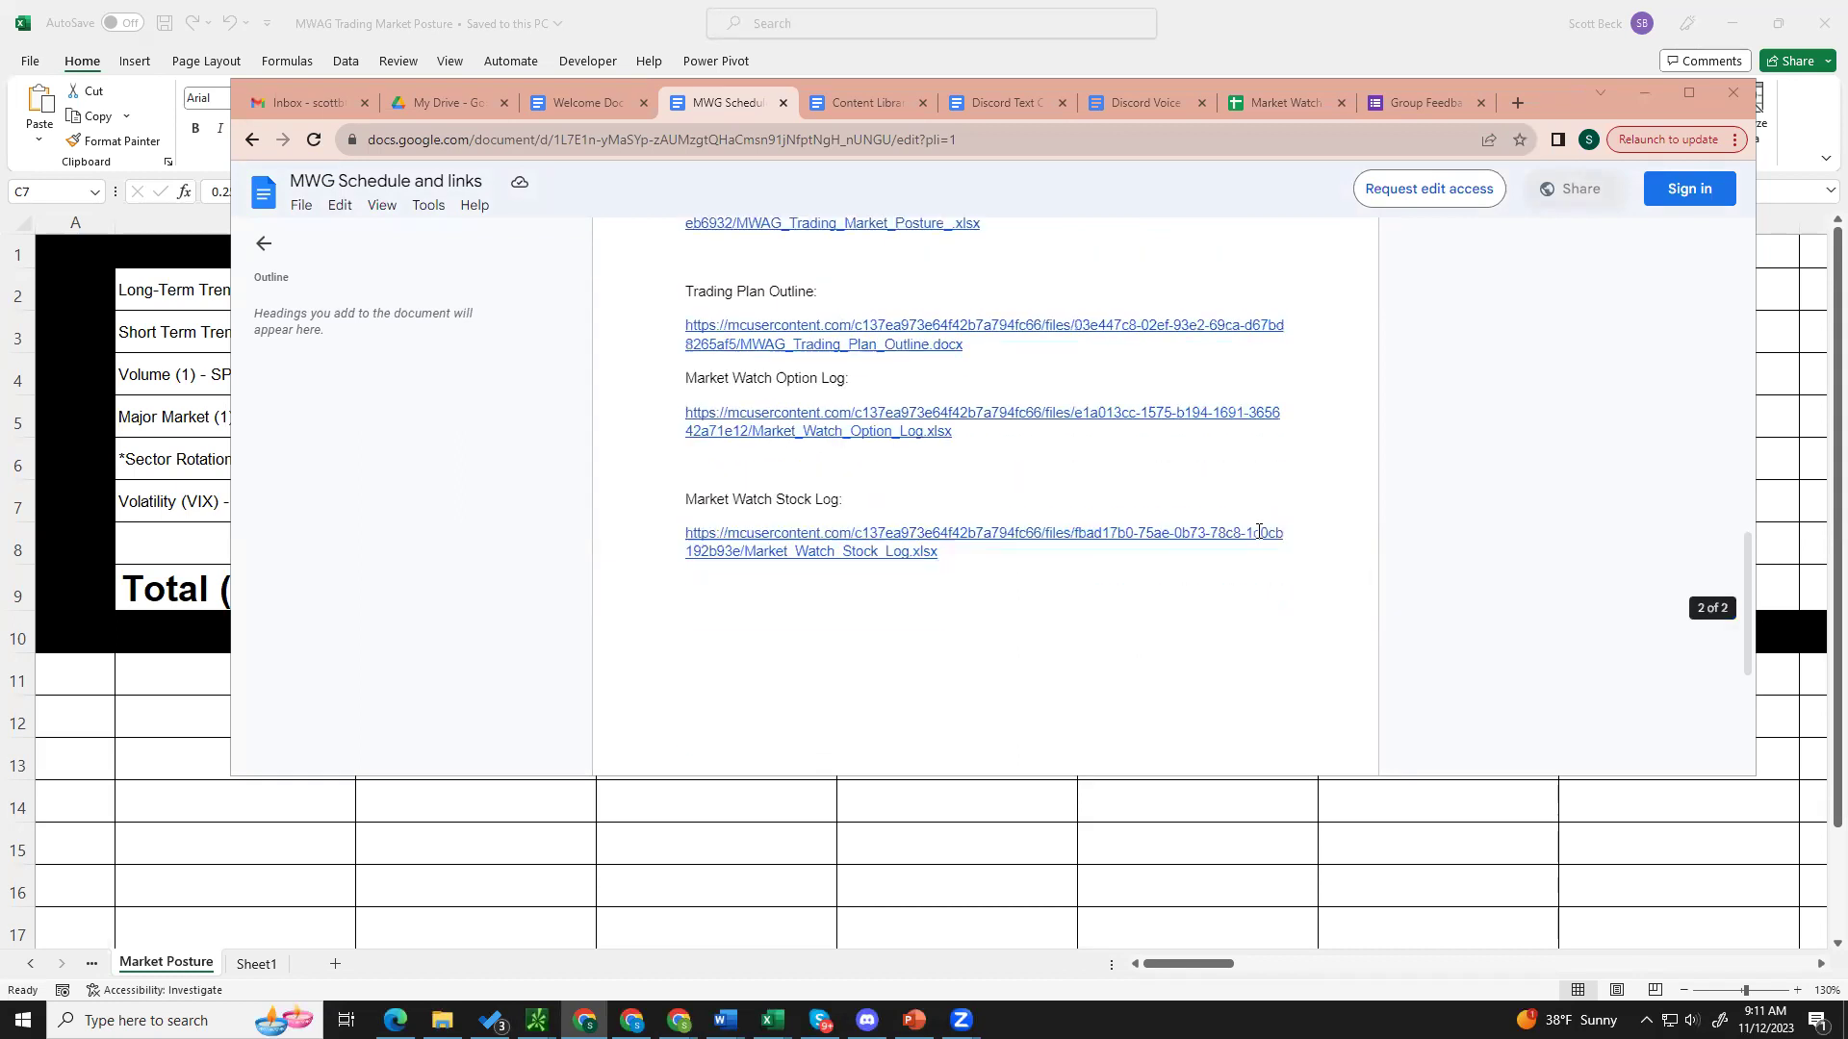
scroll(1258, 531, "up", 2)
scroll(1258, 531, "up", 6)
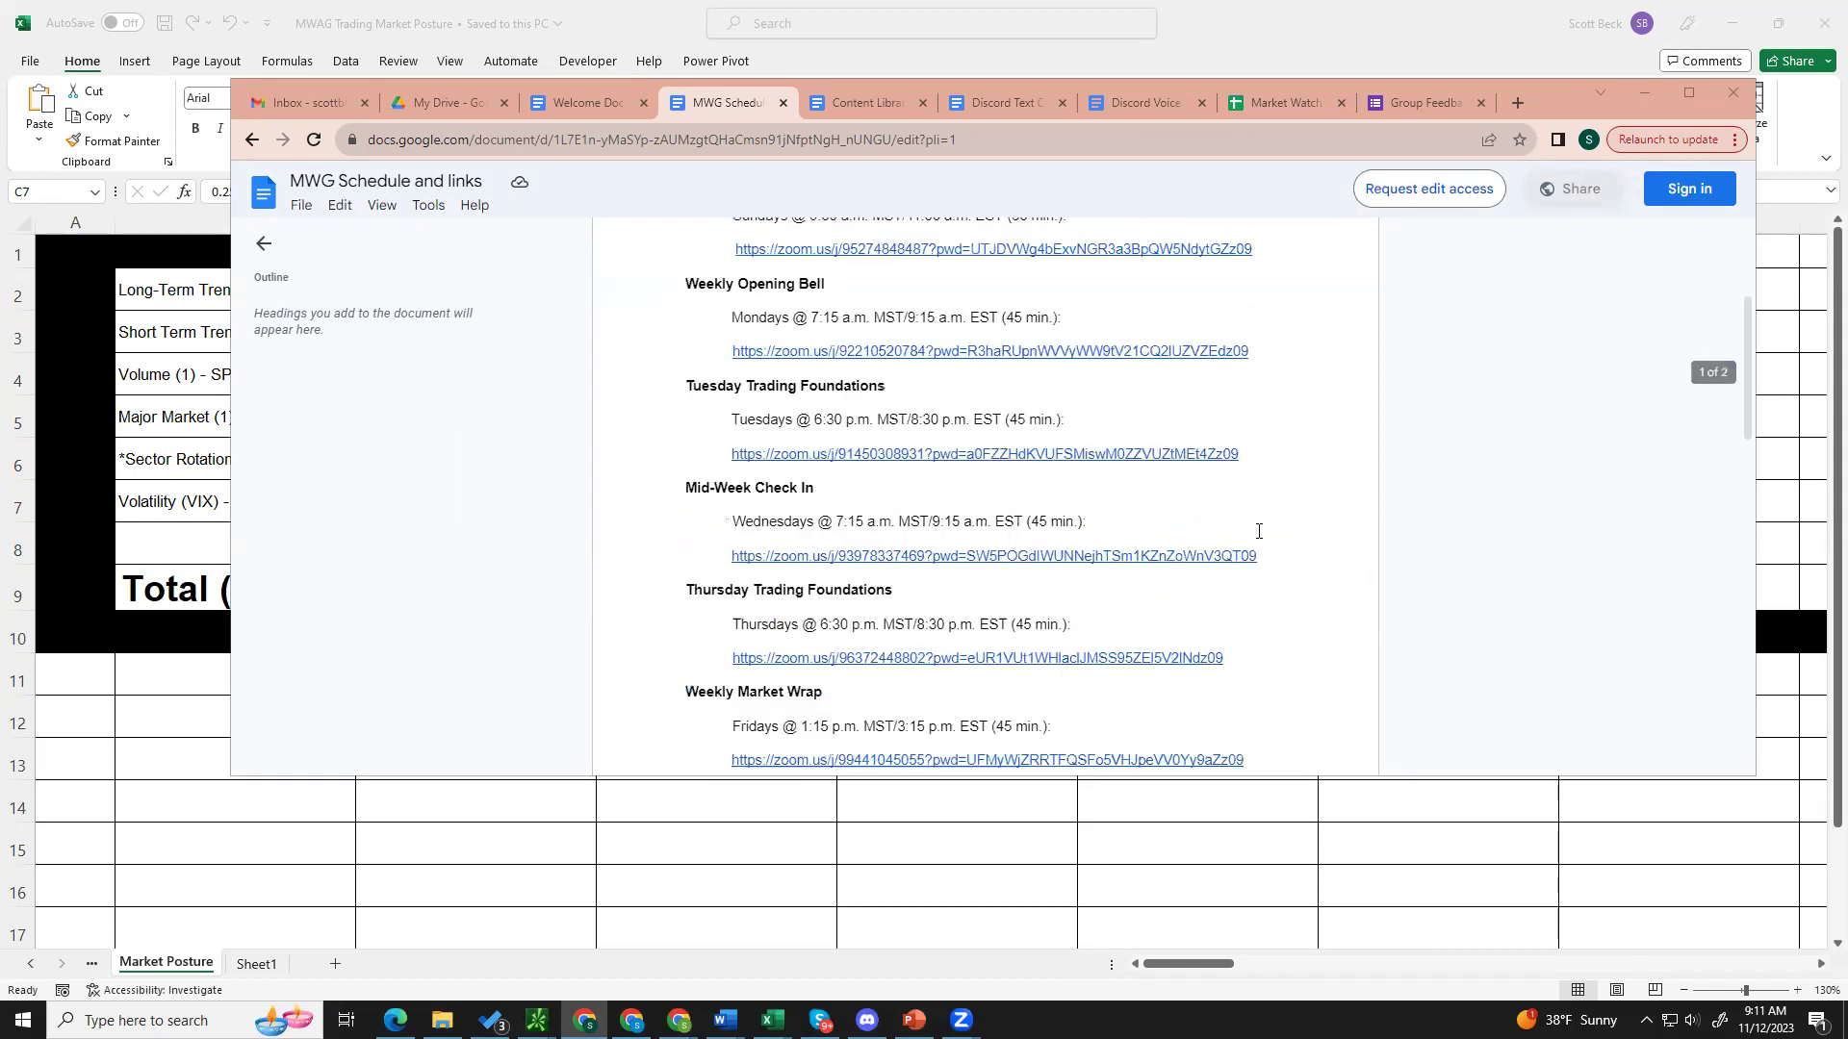
Step: Open the Content Library 1.0 document and look through the Trading Plan, Market Posture and Trading Foundation Course video lists
left_click(868, 104)
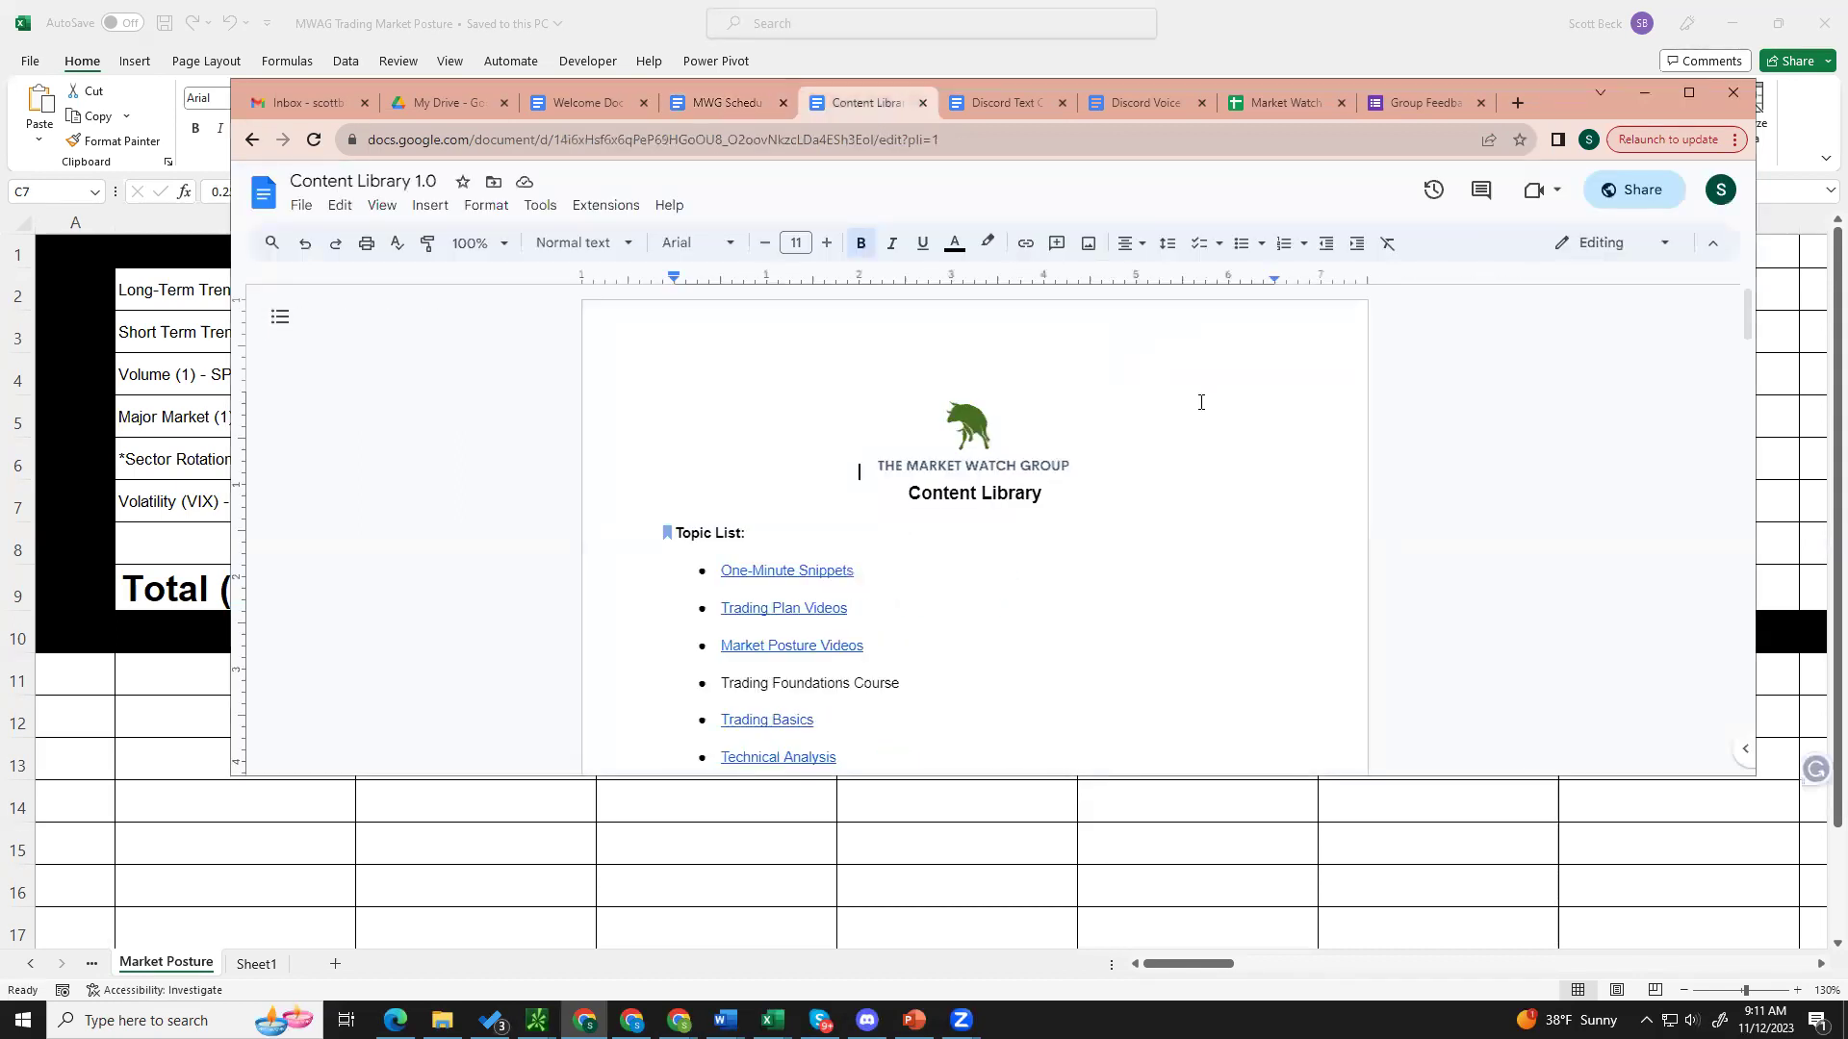
scroll(1236, 435, "down", 4)
scroll(1235, 435, "down", 8)
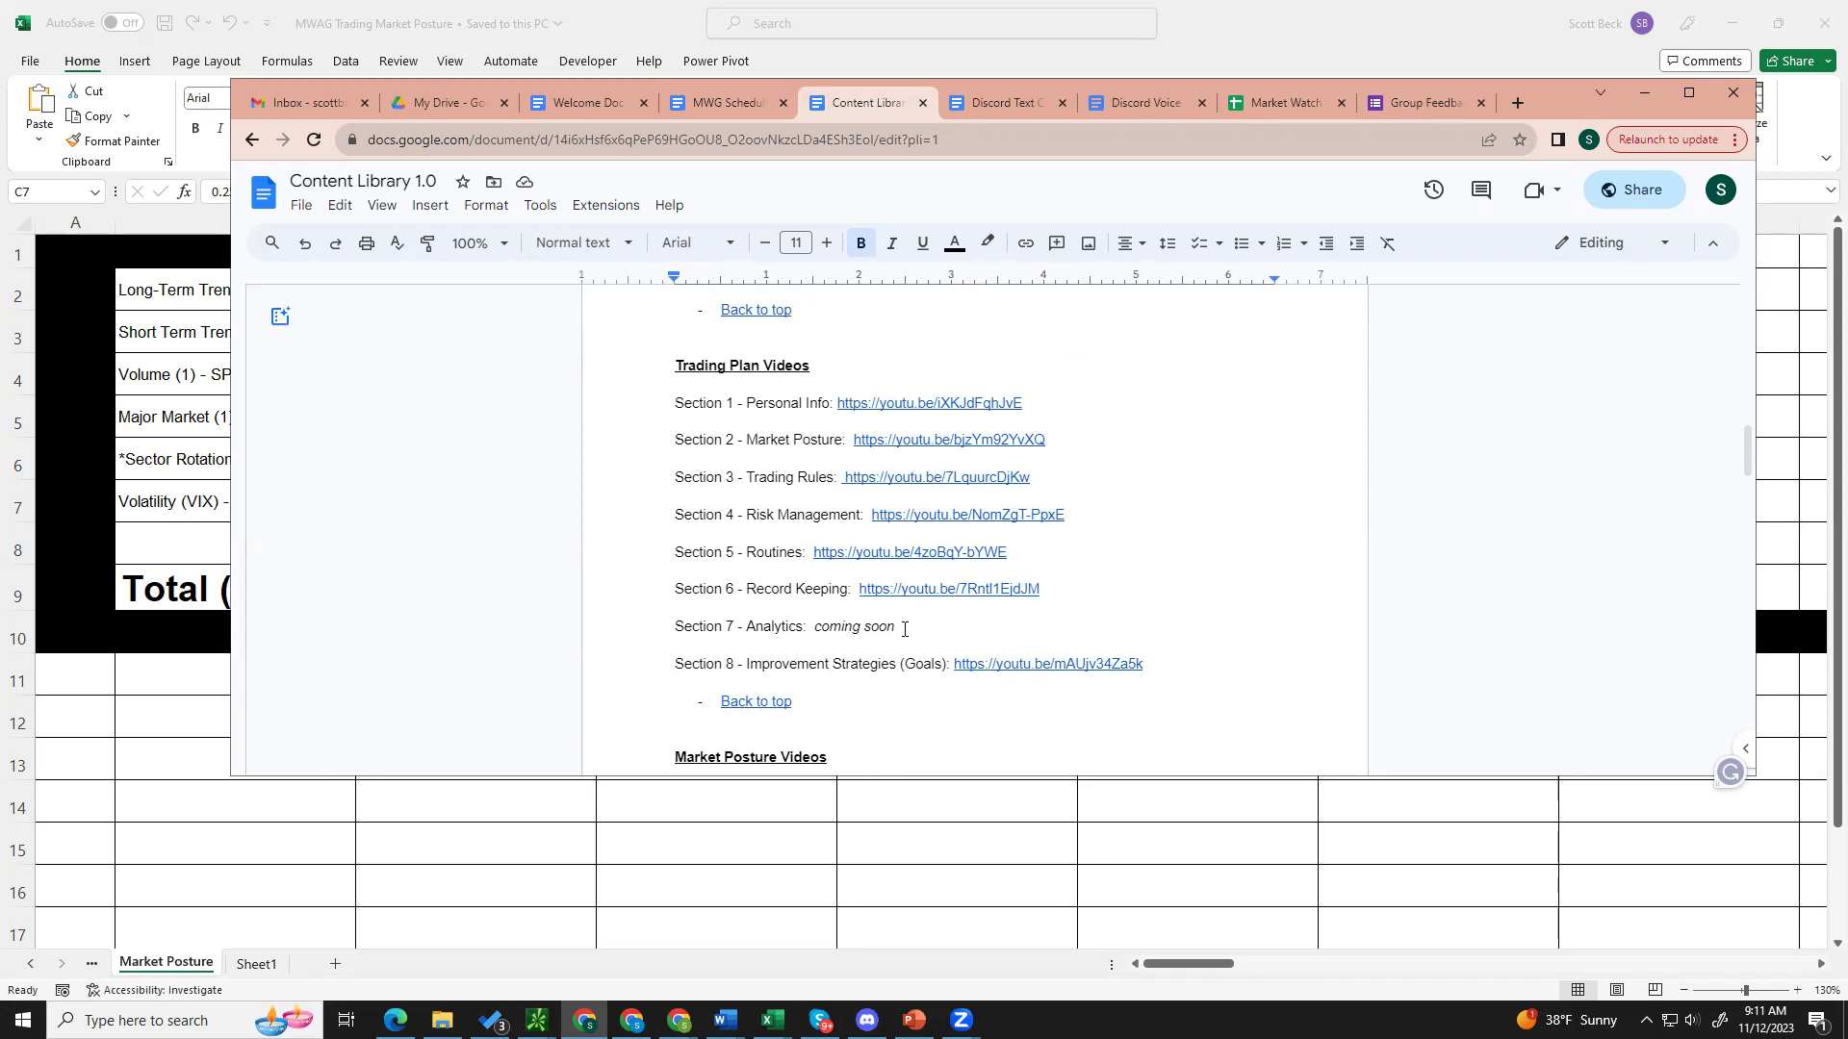
scroll(1154, 554, "down", 4)
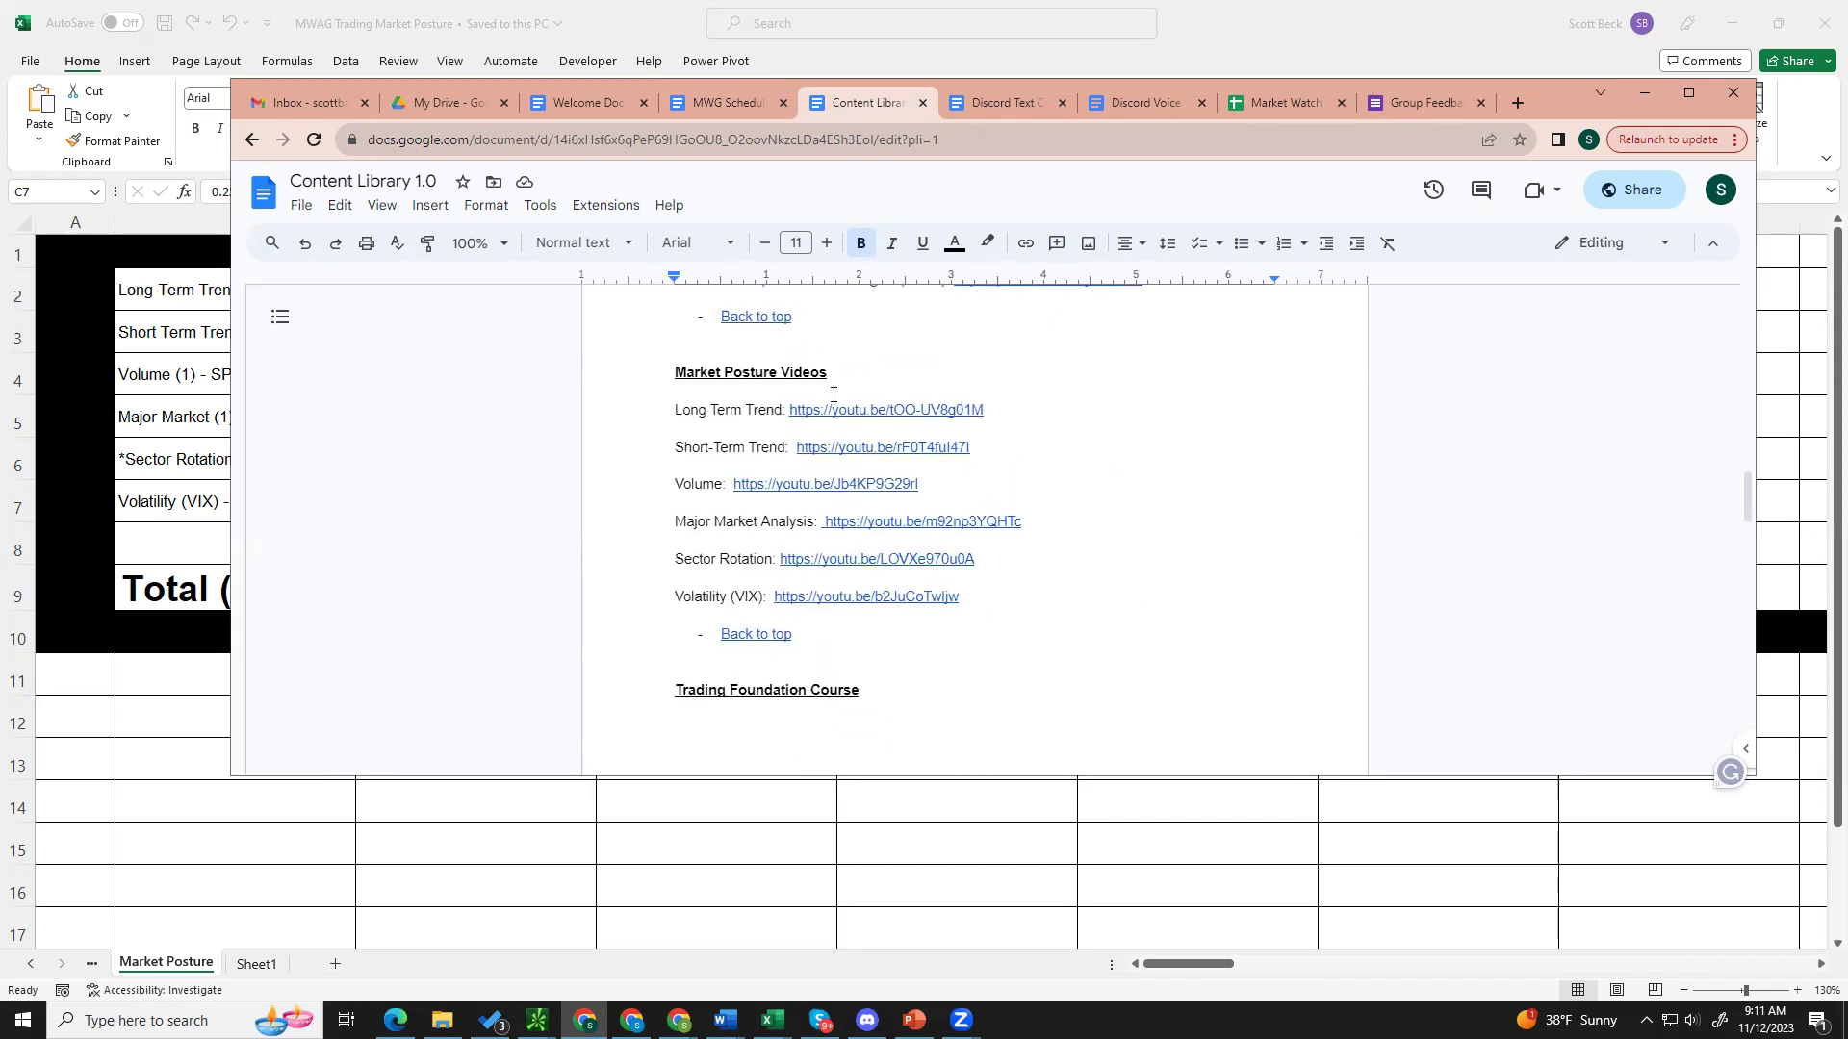
scroll(1040, 572, "down", 4)
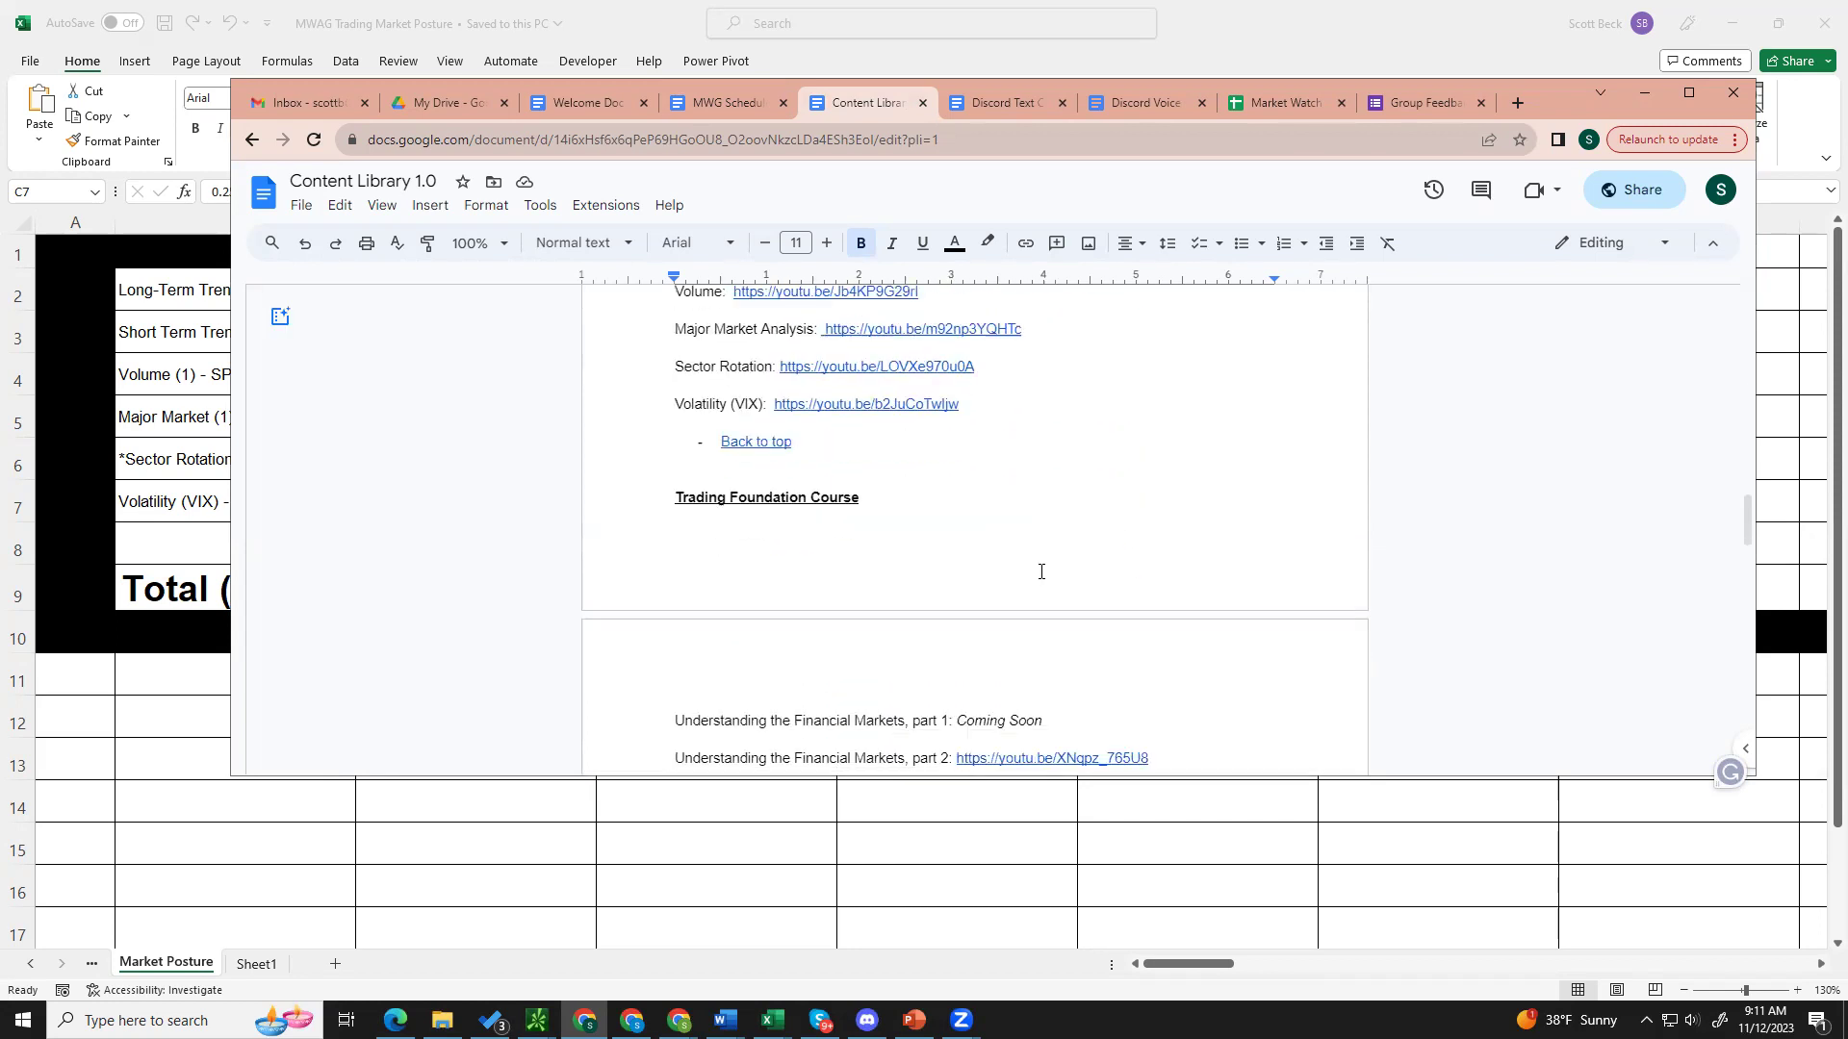
scroll(1175, 606, "down", 6)
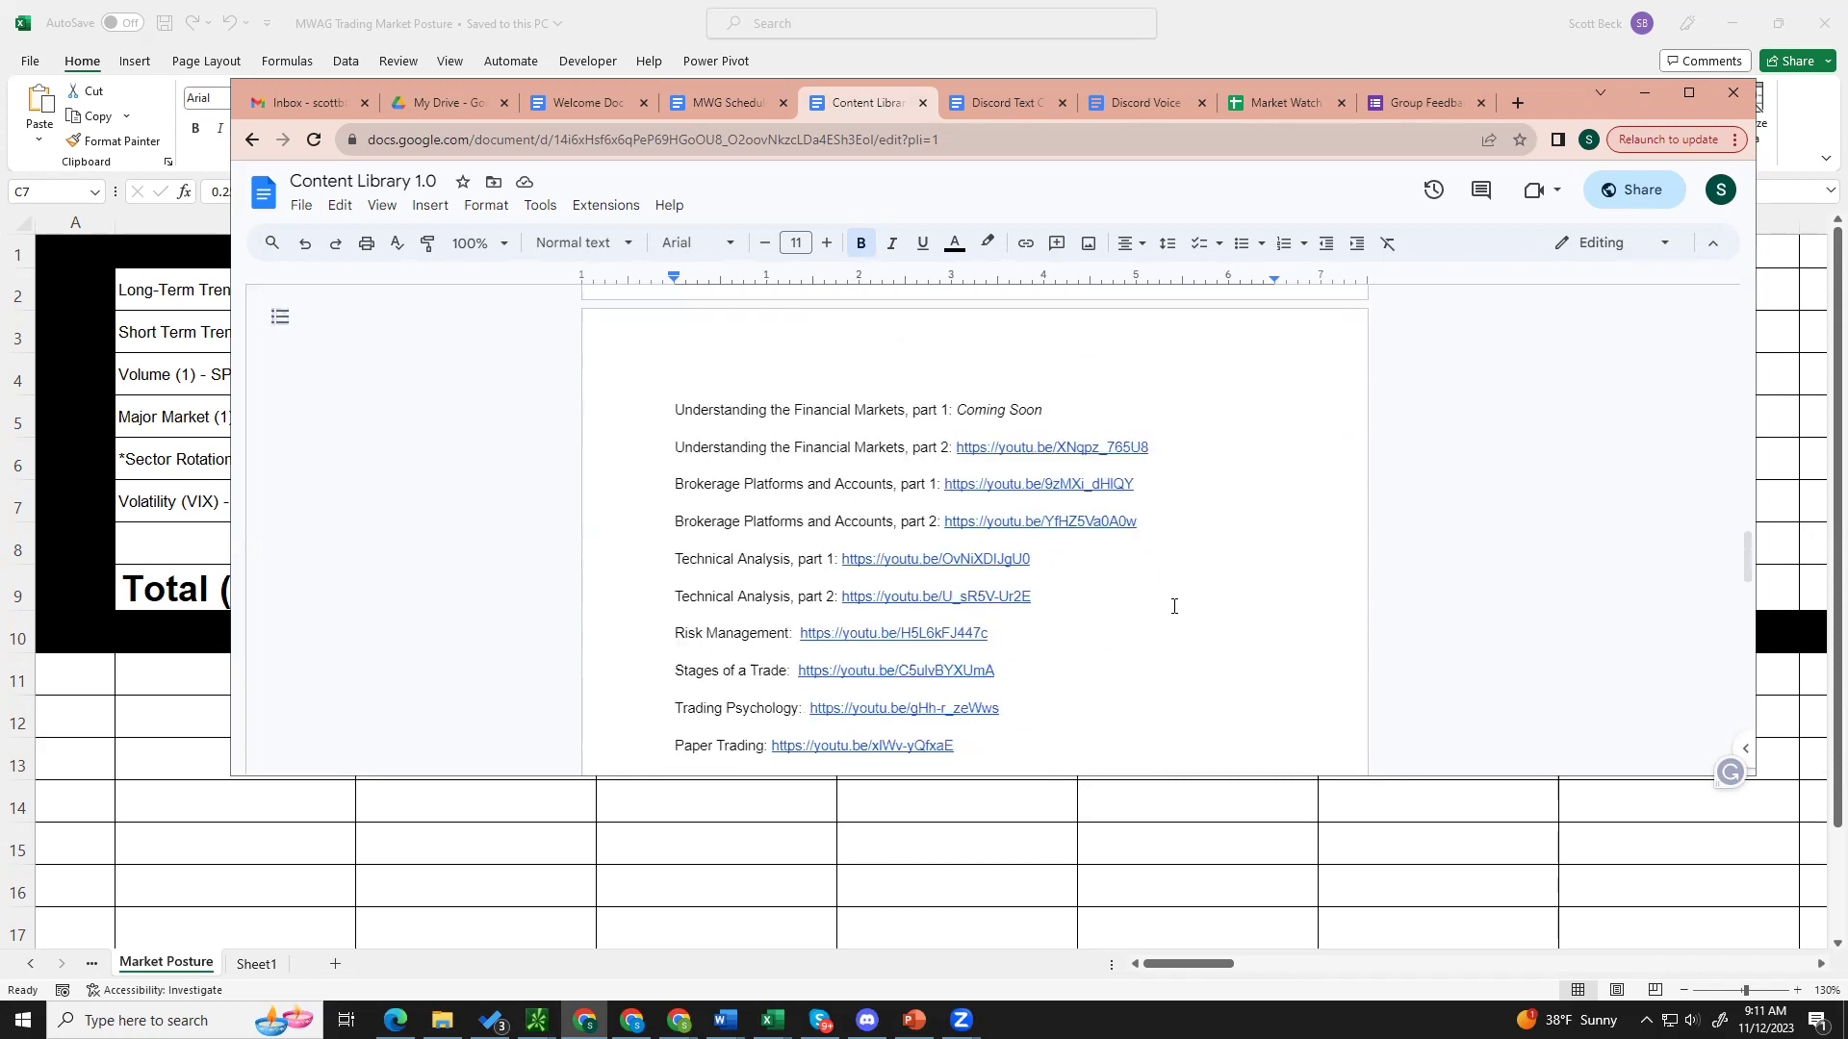
scroll(1174, 606, "up", 2)
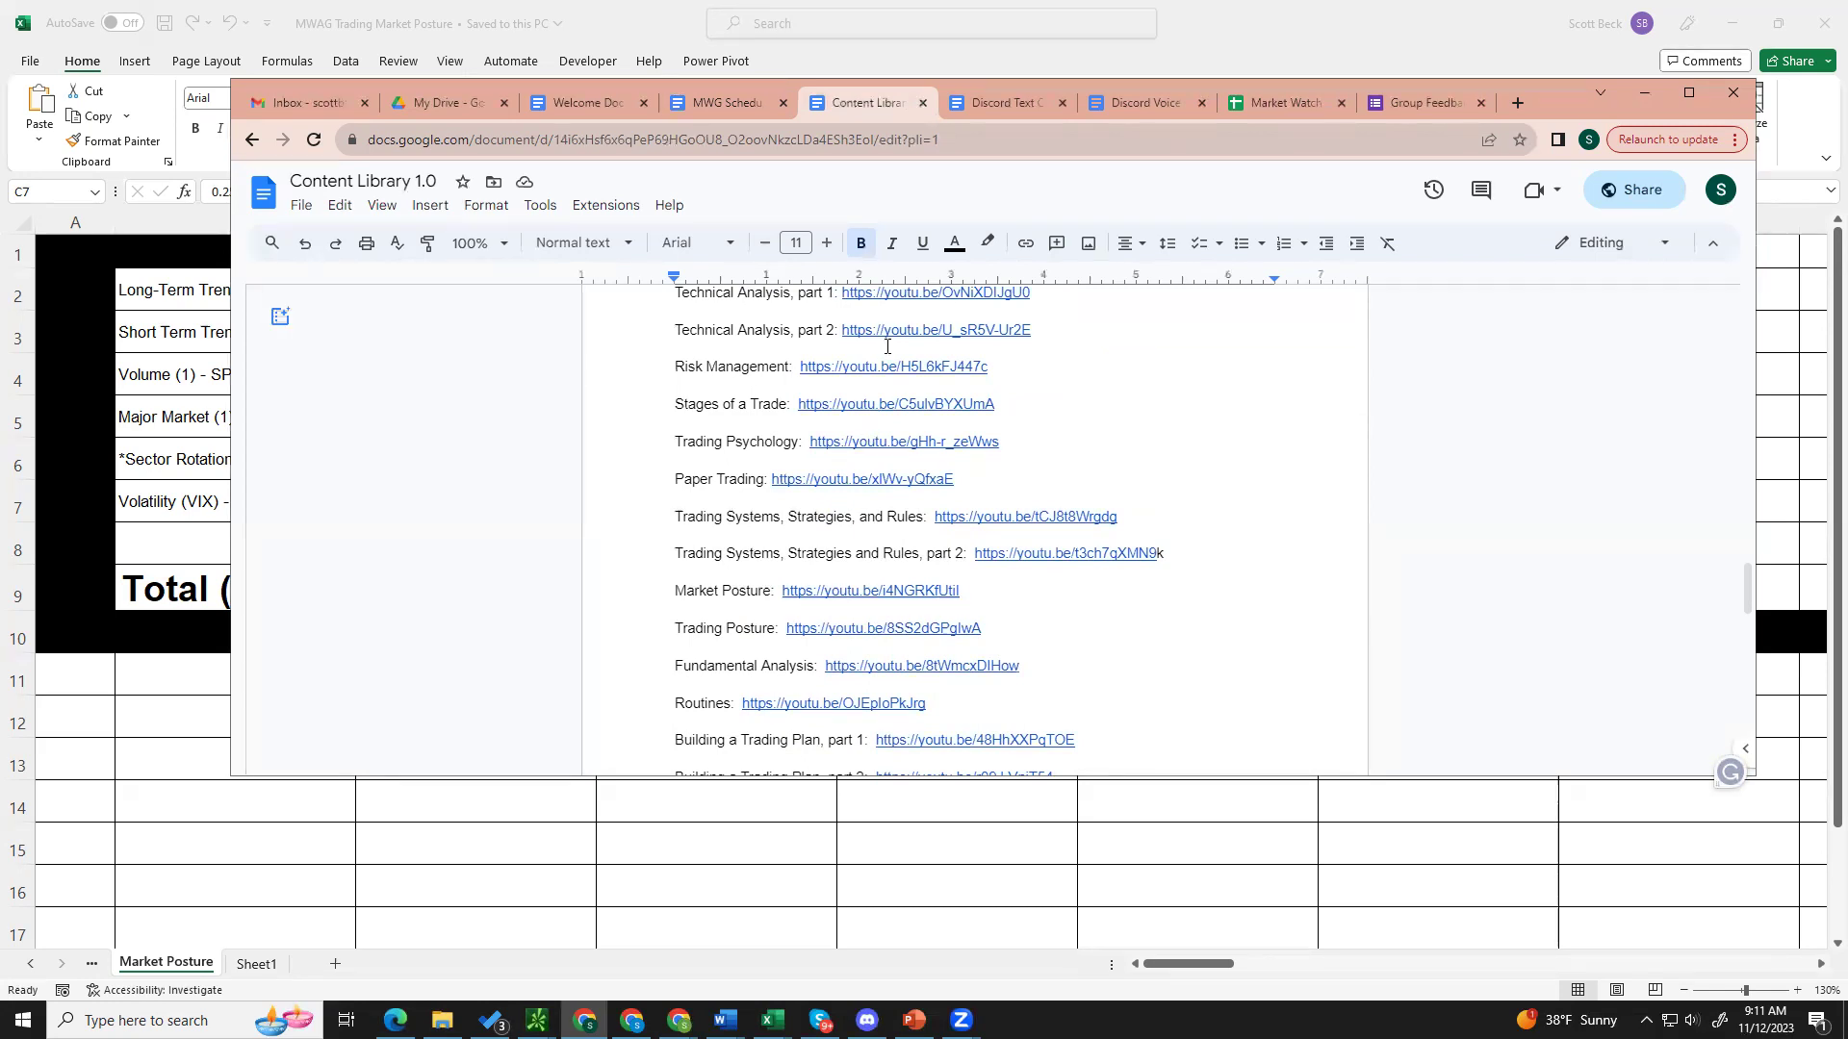
scroll(1103, 447, "down", 4)
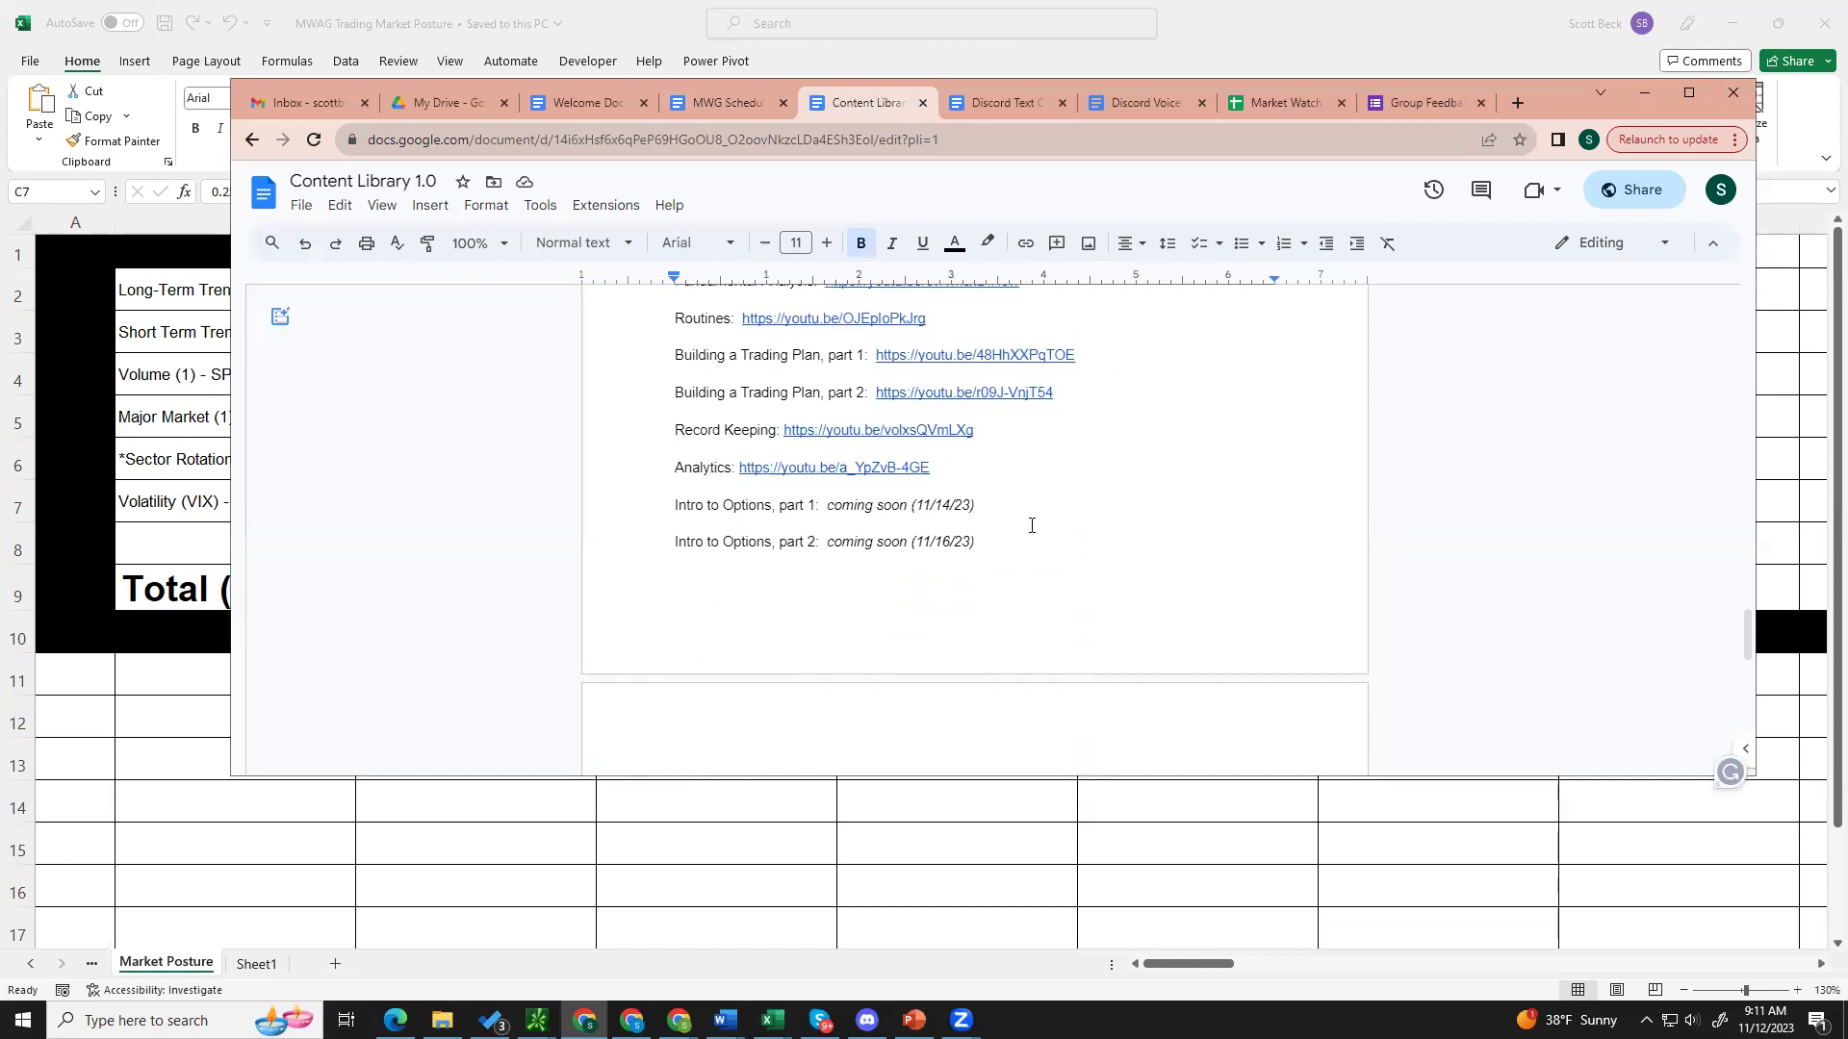
Step: Highlight the upcoming Trading Foundation Course sessions in turn, from Intro to Options through Foundations Wrap and Q&A
left_click_drag(1005, 539, 673, 504)
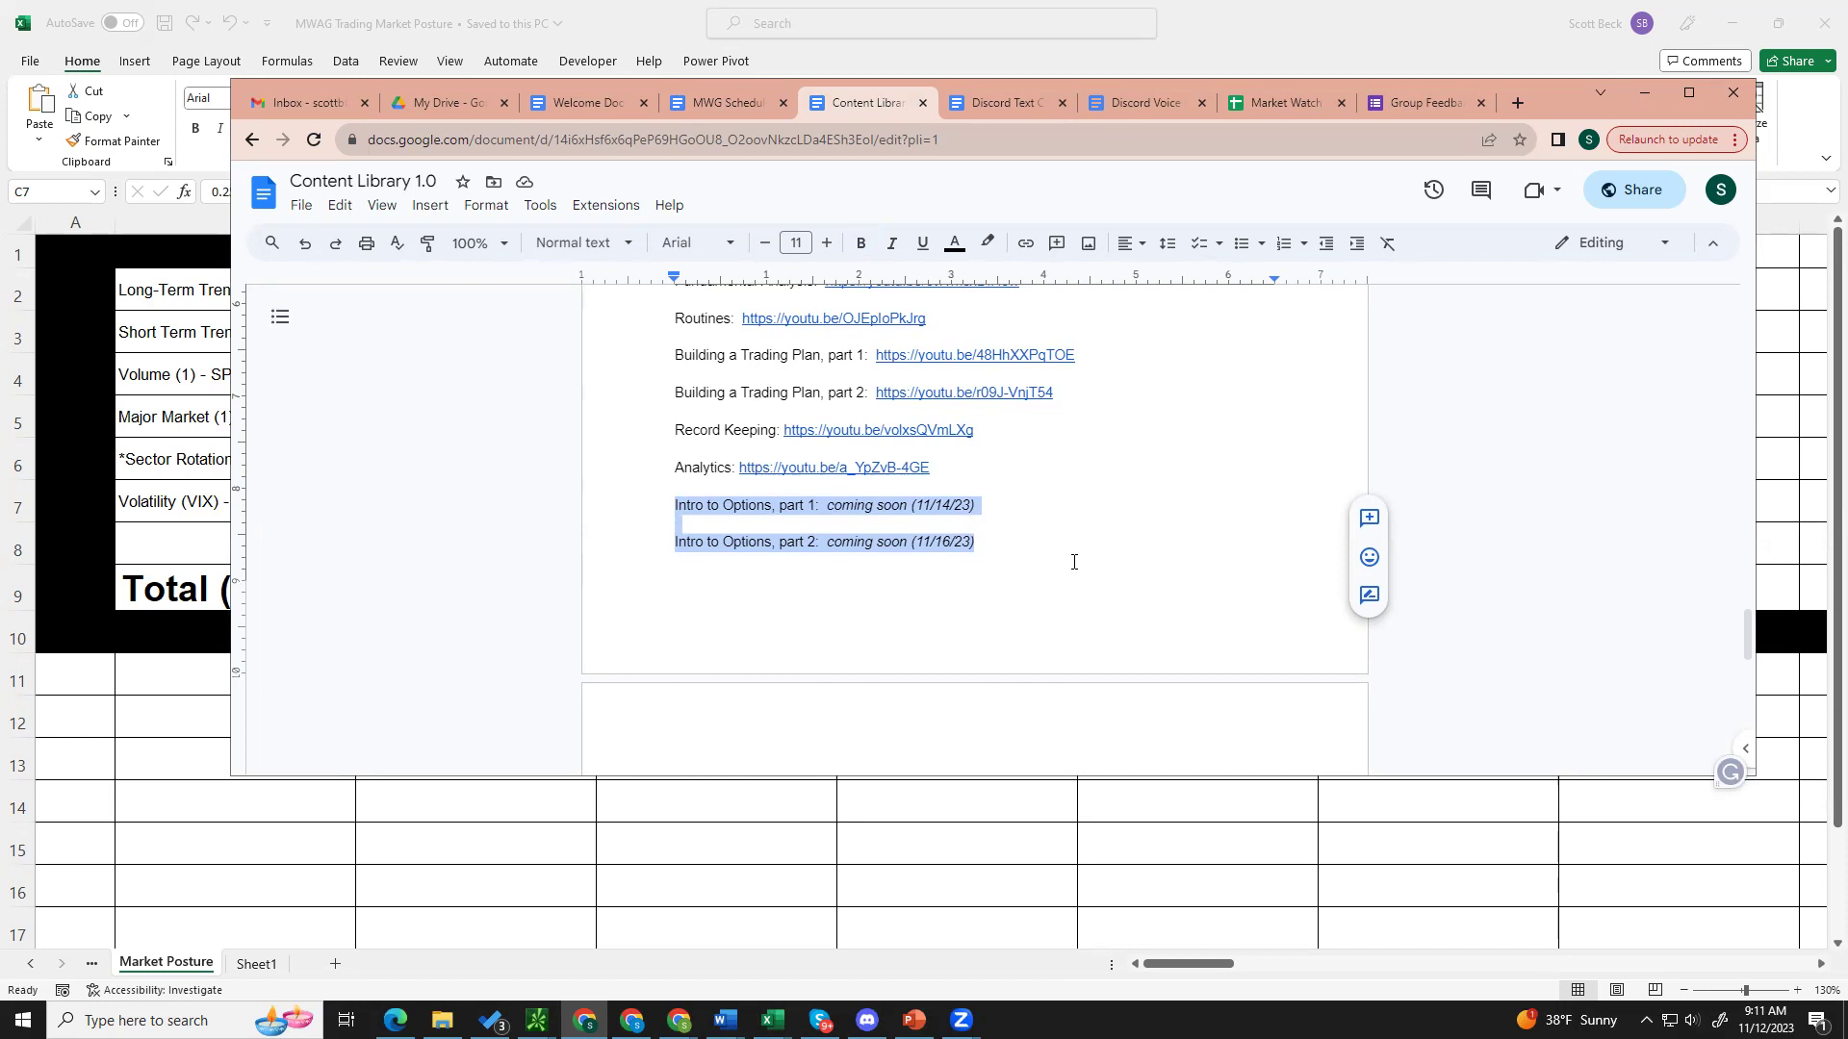
scroll(1074, 562, "down", 2)
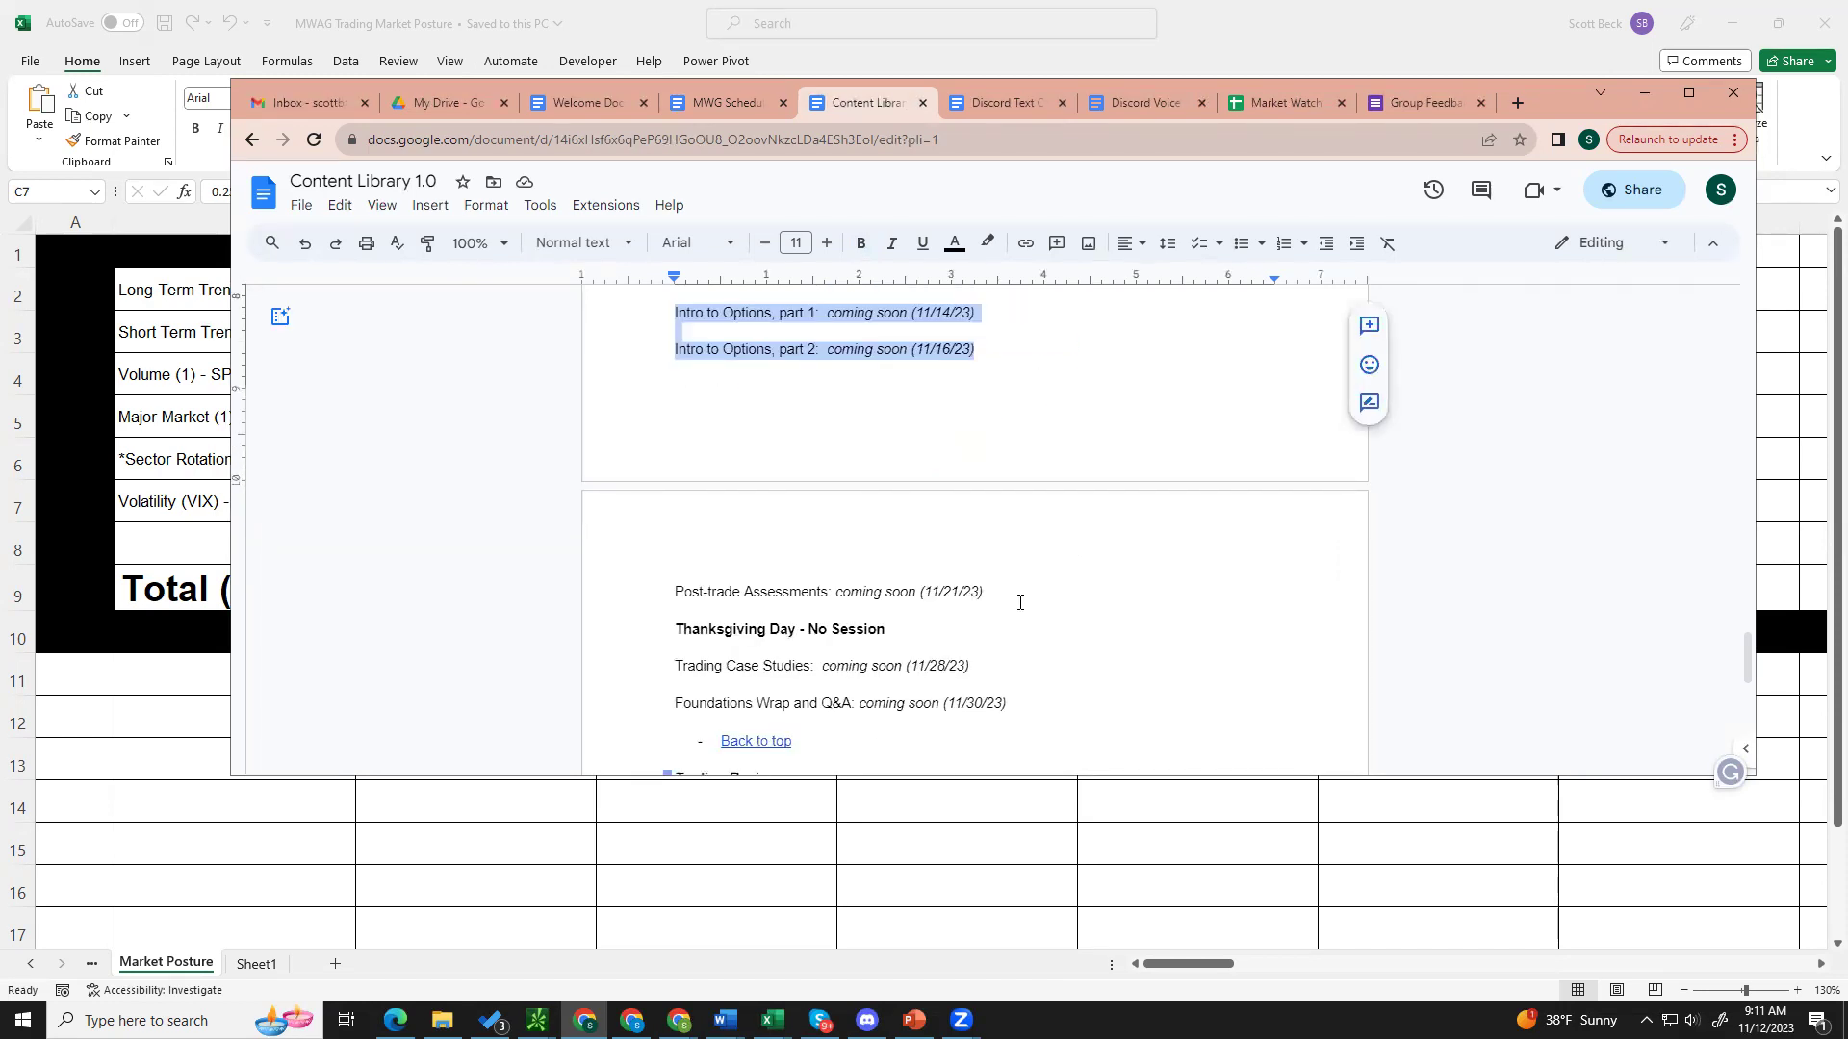
left_click_drag(977, 666, 678, 591)
left_click(731, 591)
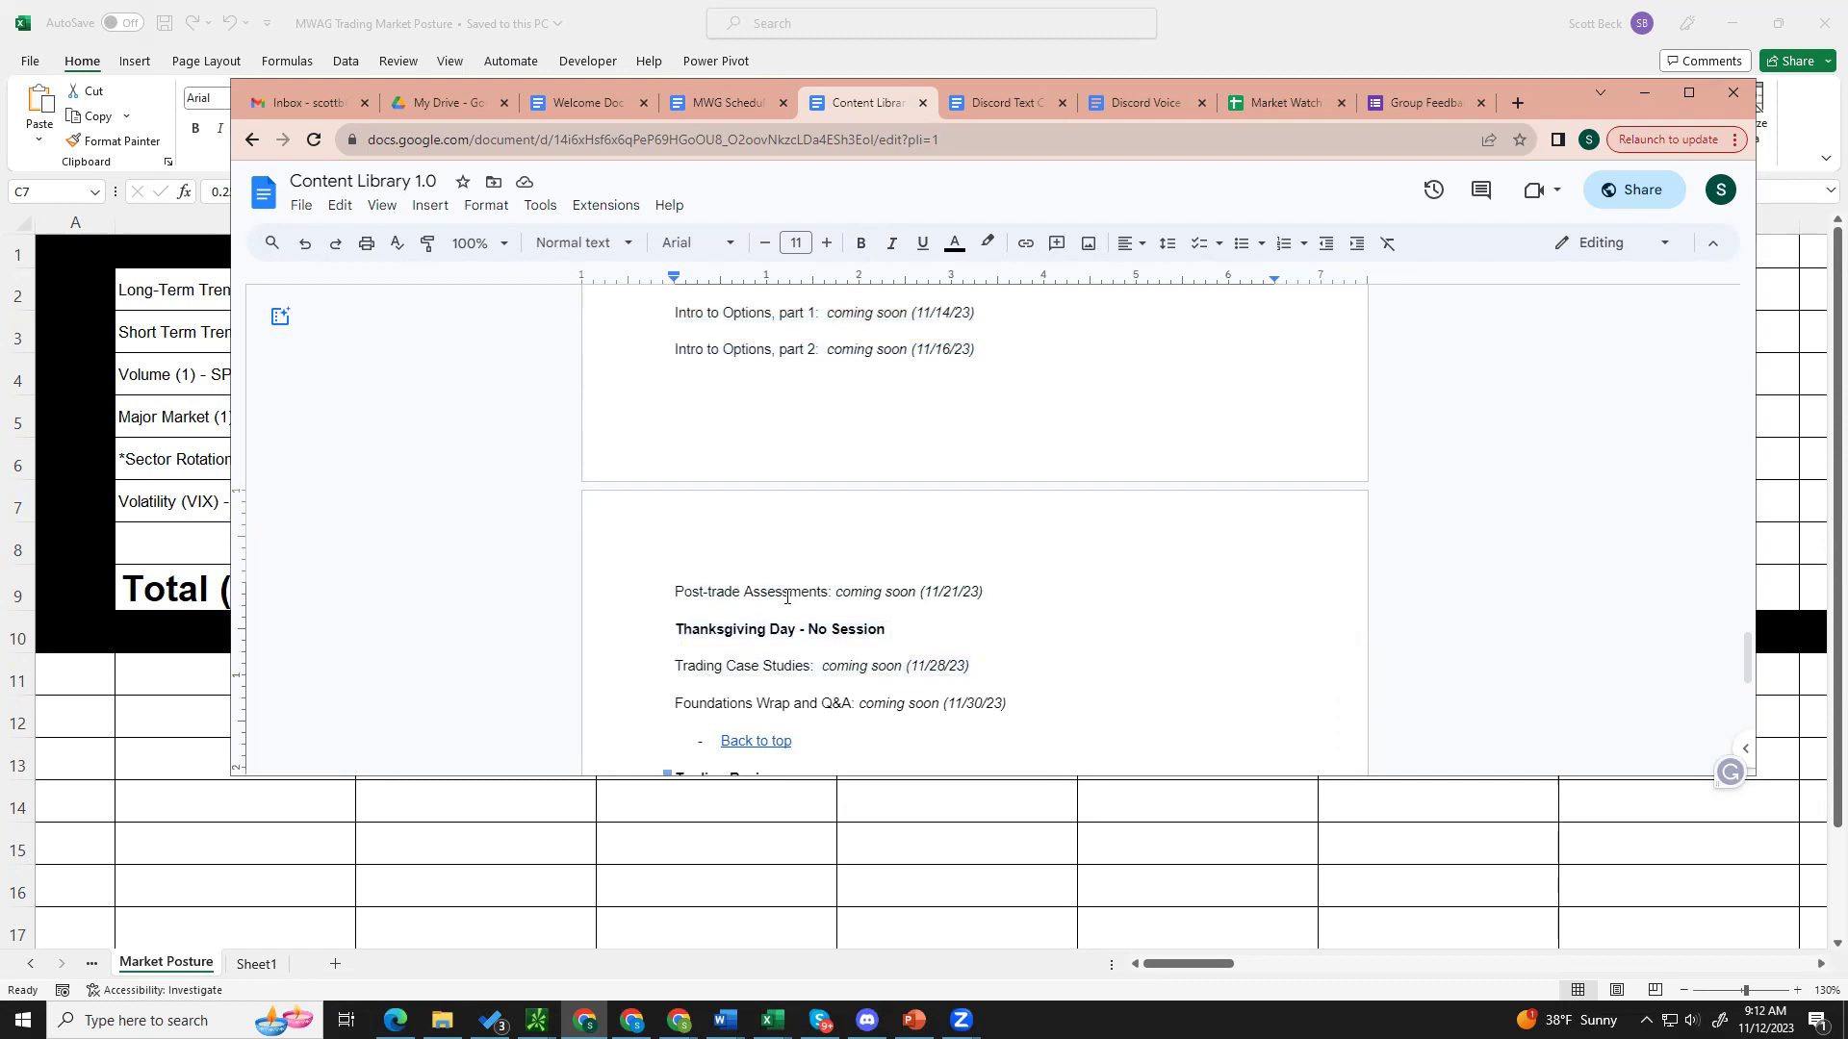
left_click_drag(1020, 664, 673, 666)
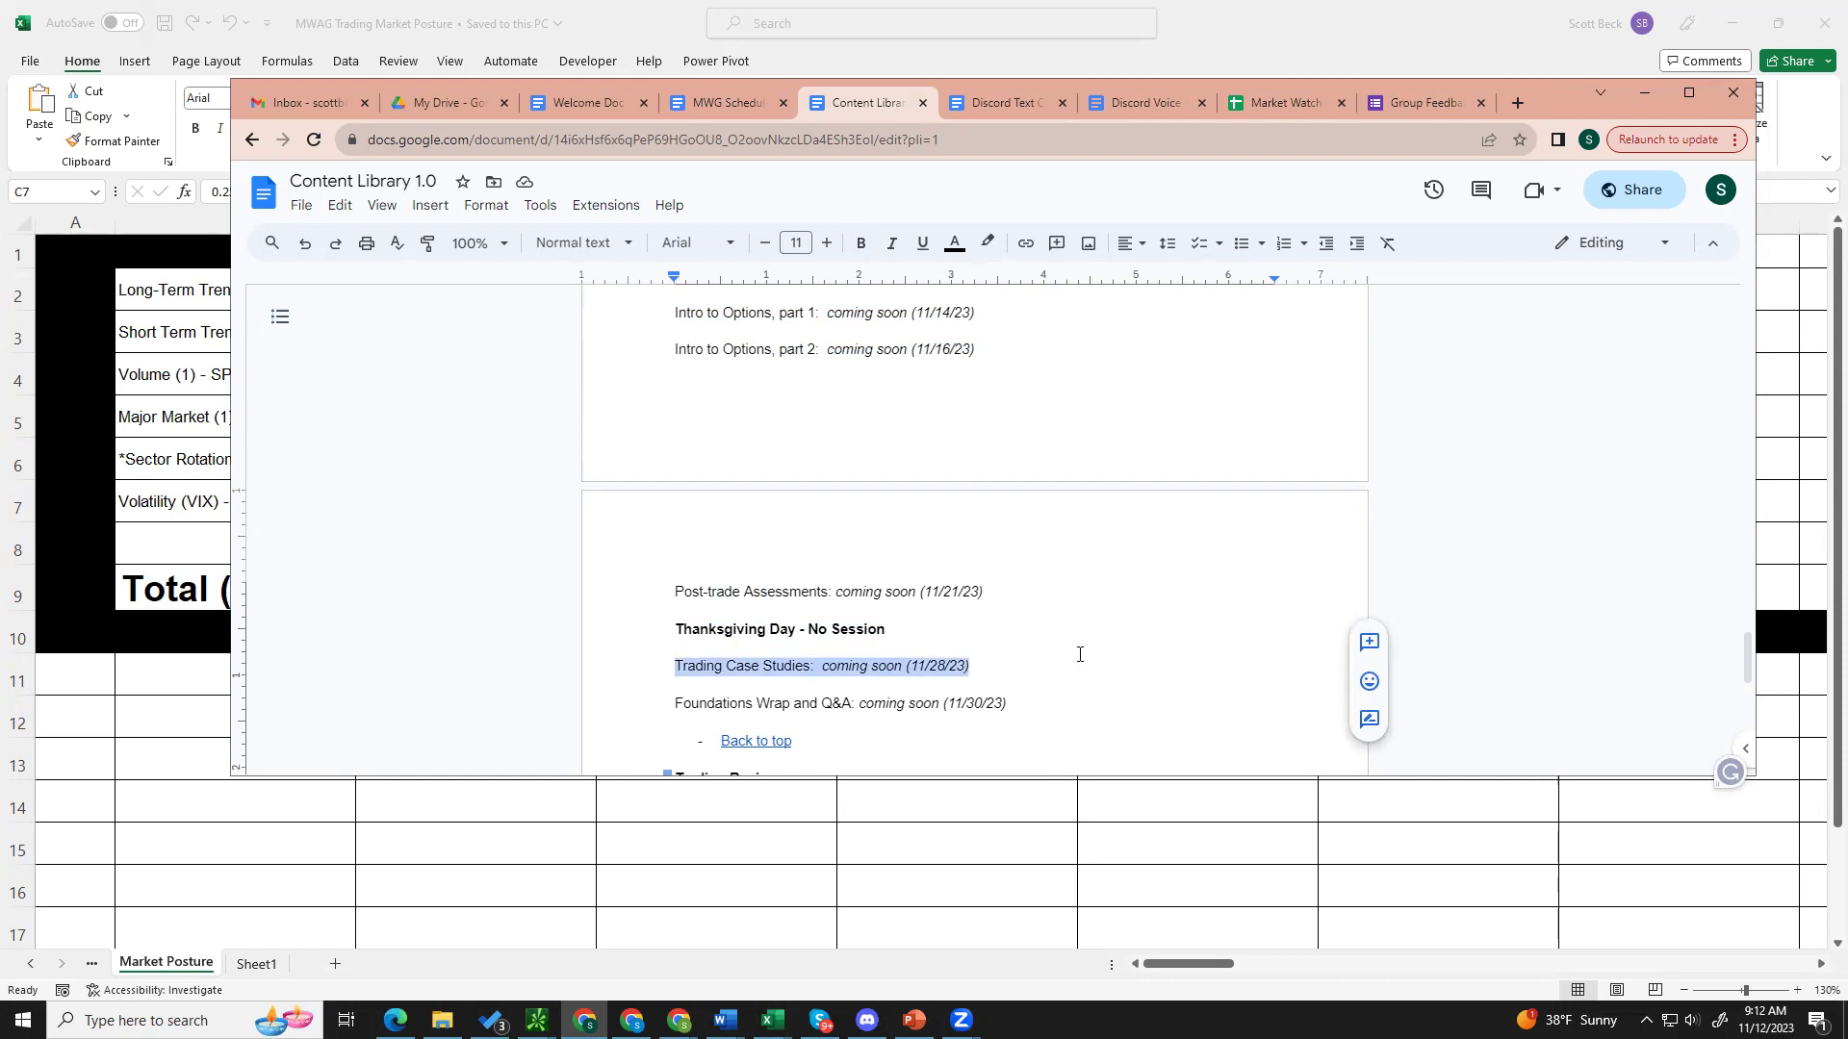
left_click_drag(1014, 703, 673, 710)
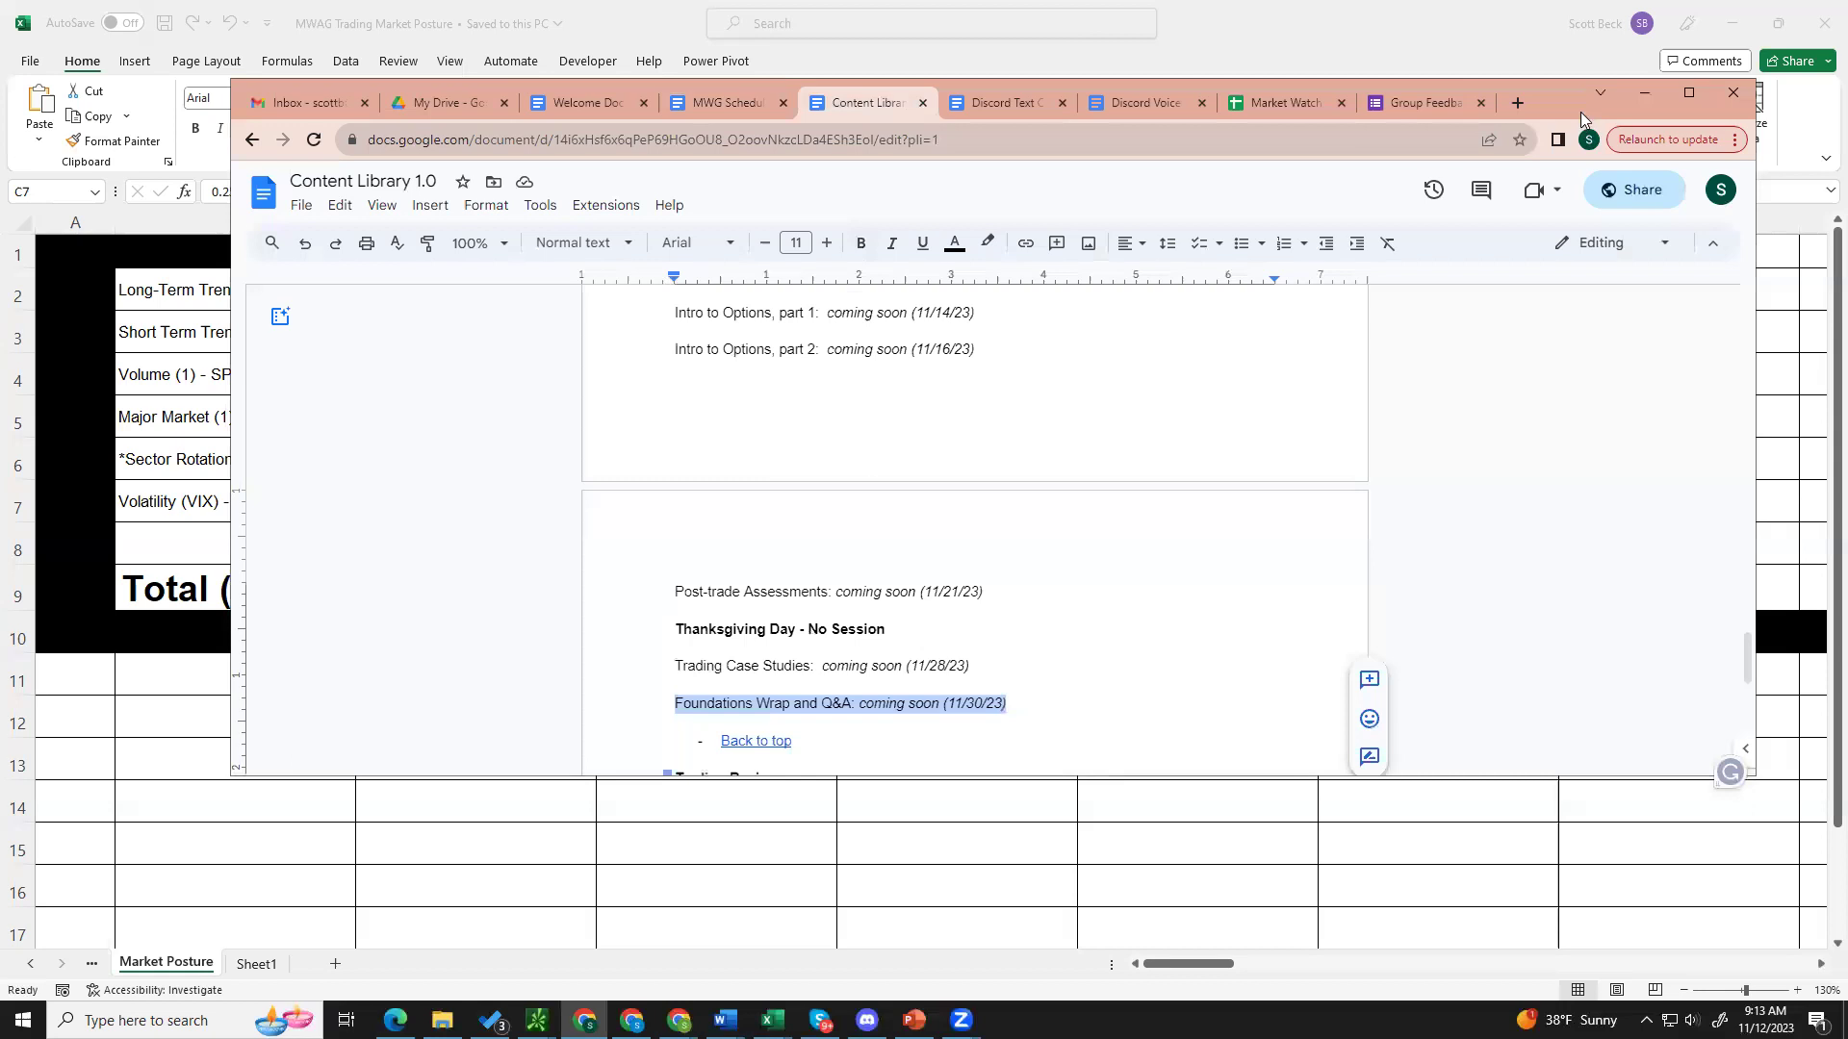
Step: Switch to the MWAG Trading Market Posture workbook in Excel and insert a blank column before the 5-Nov column
left_click(1648, 93)
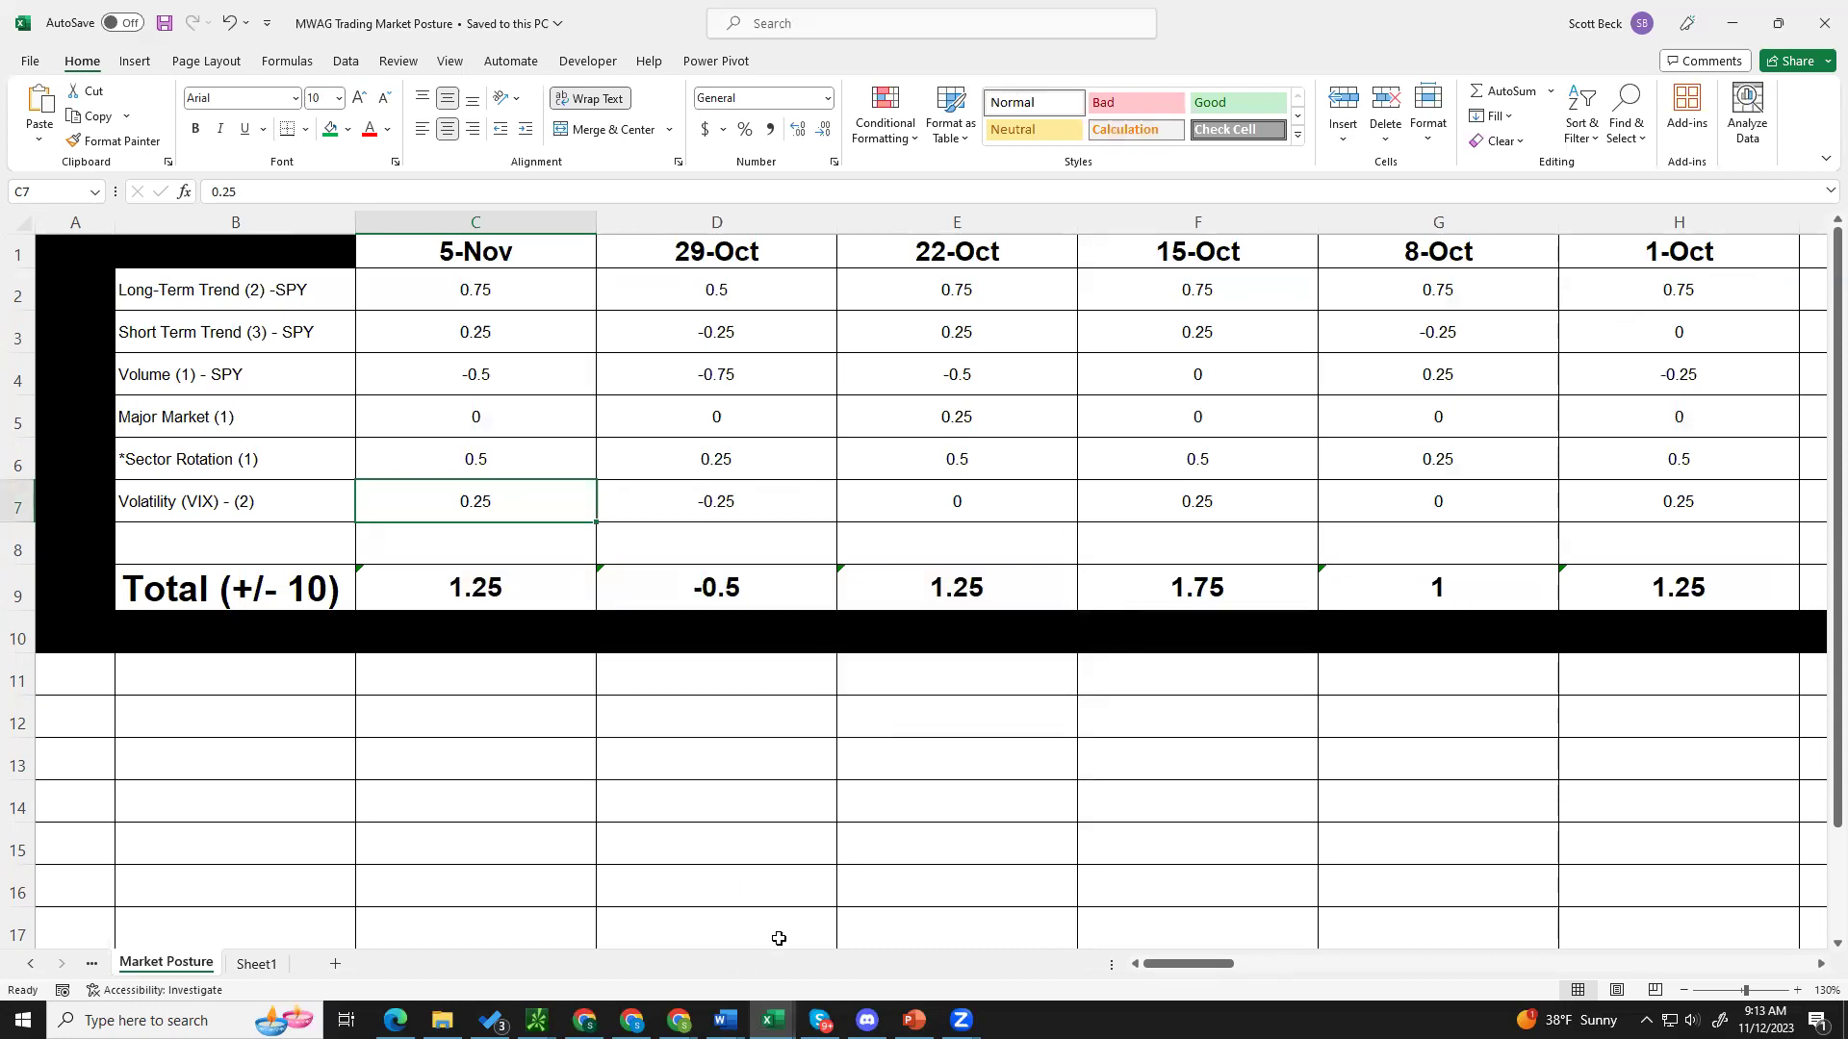
right_click(477, 231)
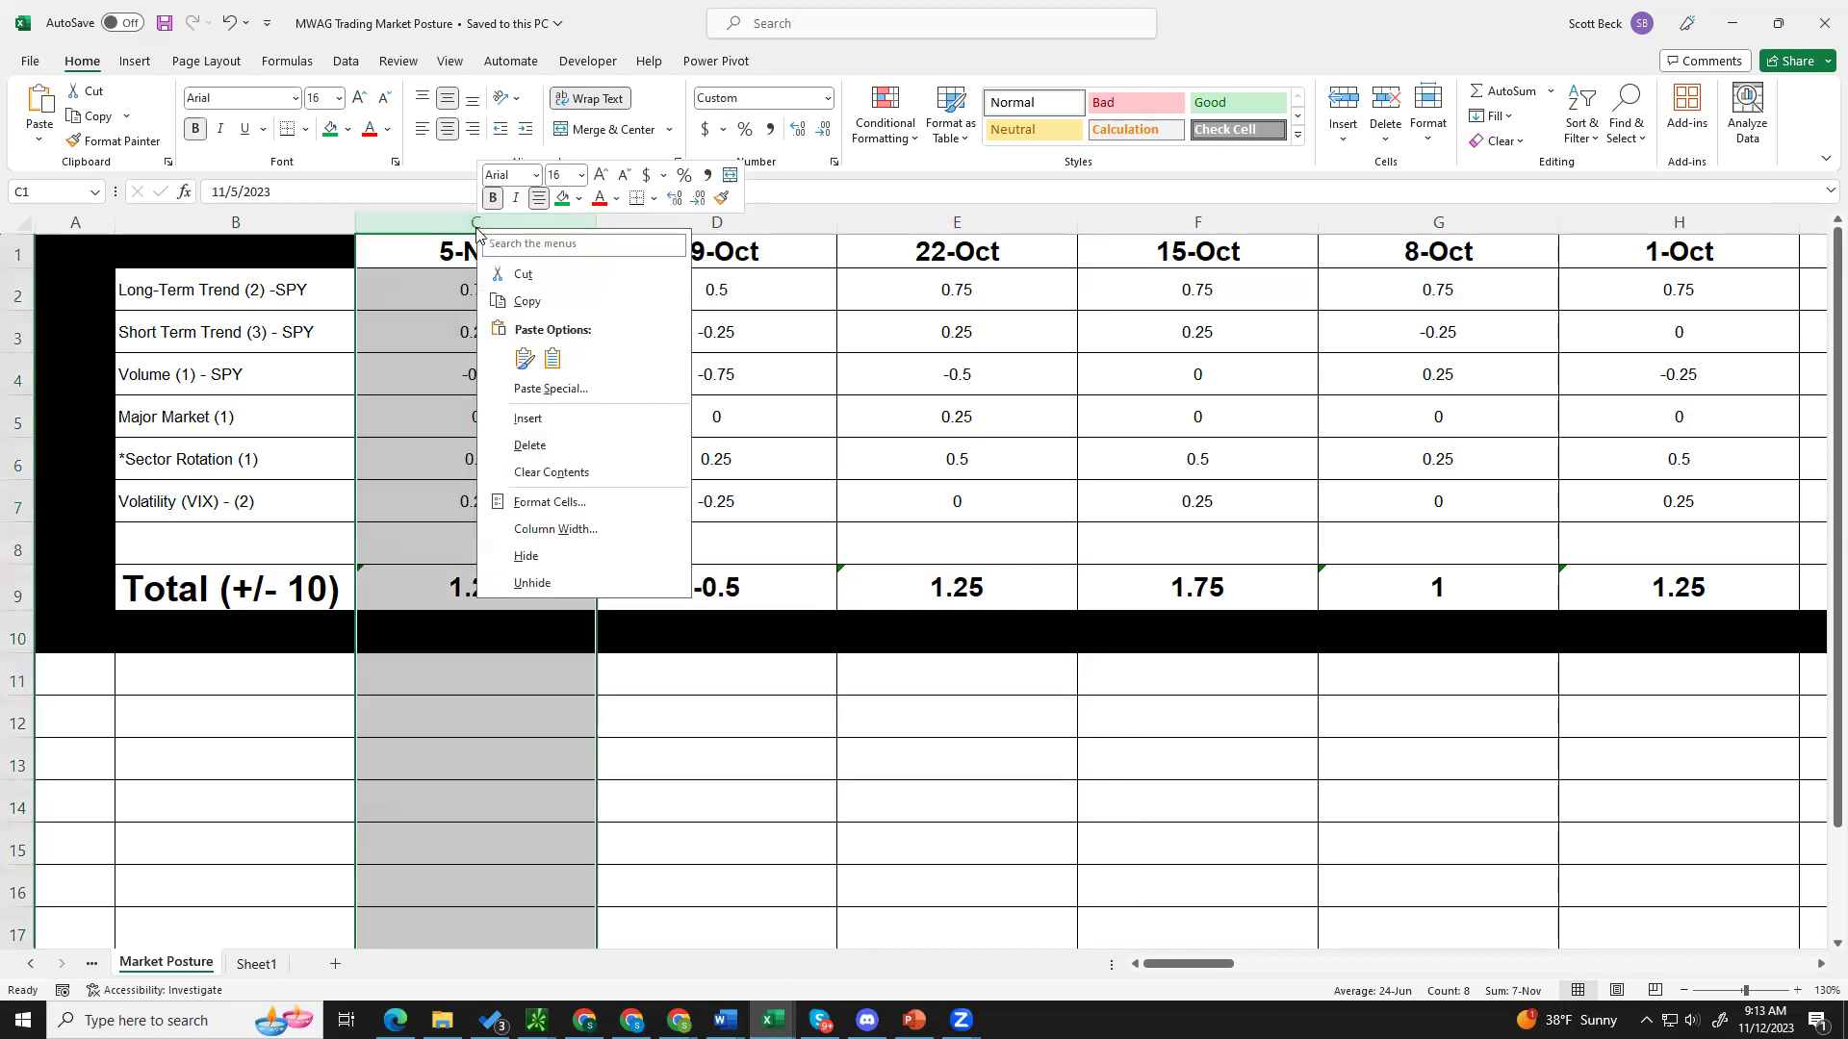
left_click(605, 723)
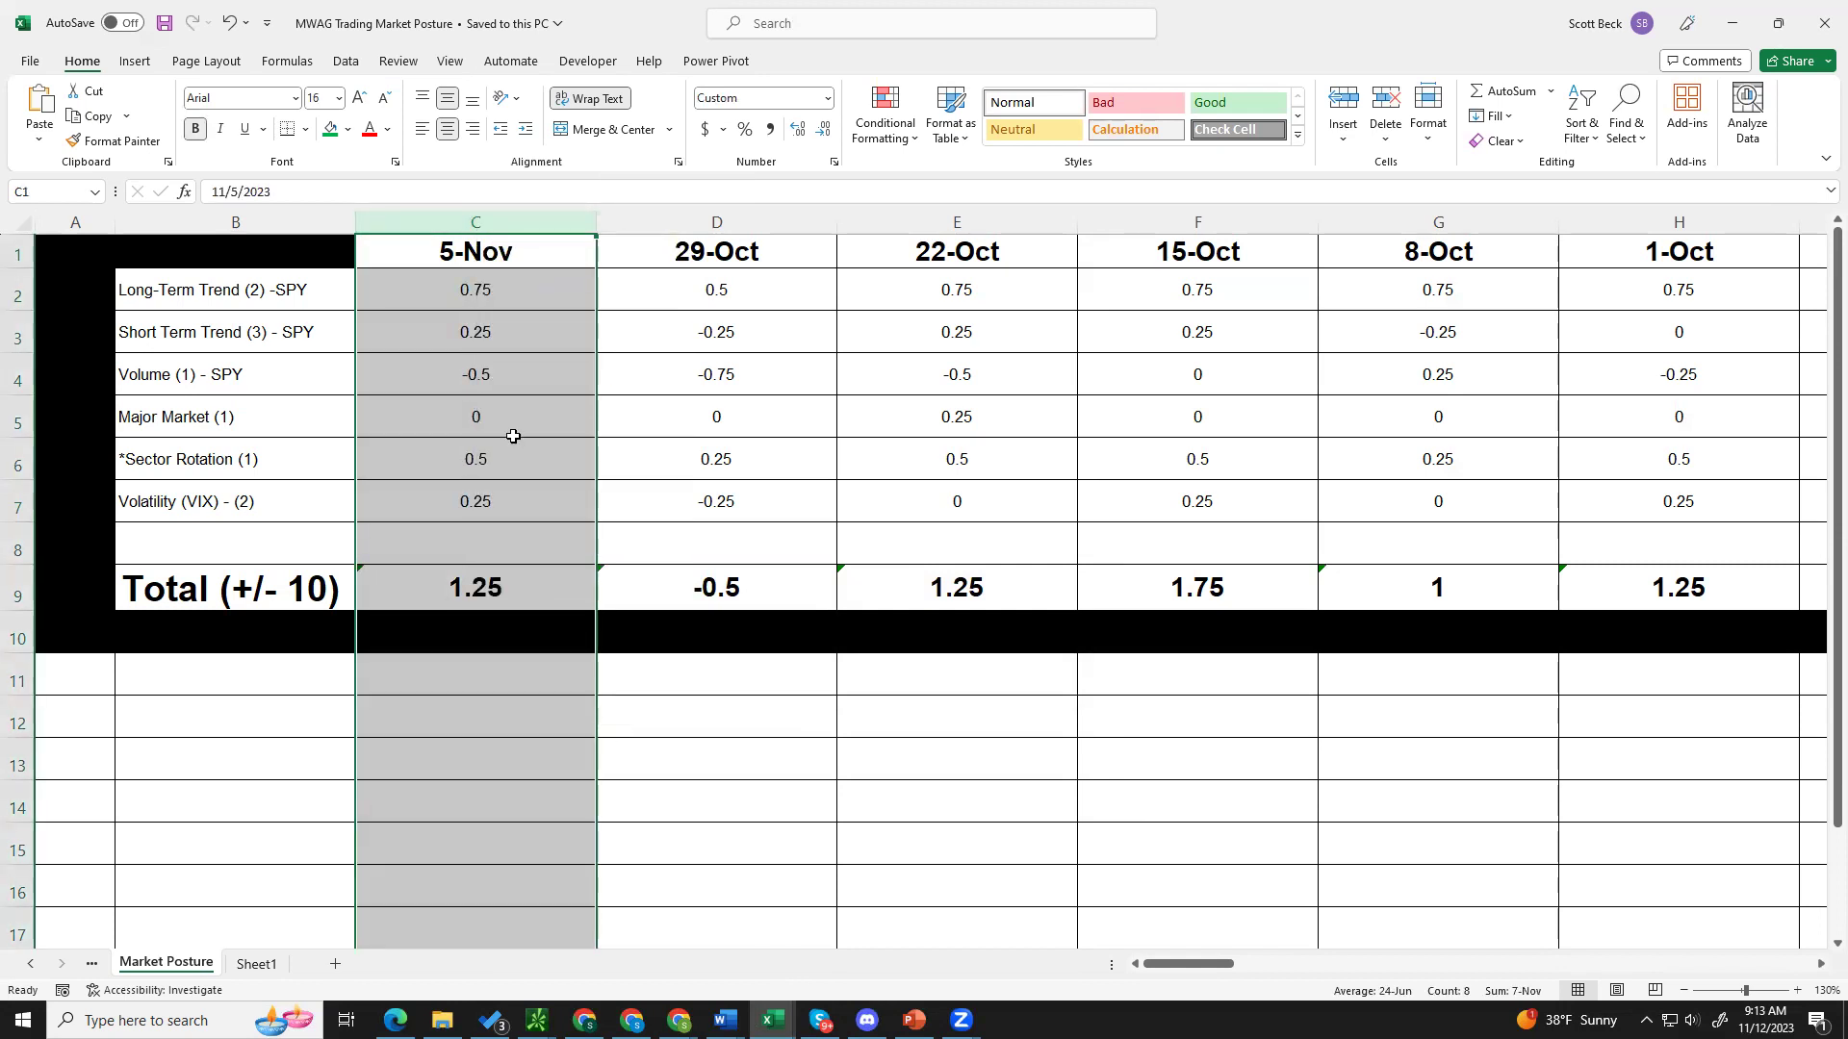
right_click(475, 215)
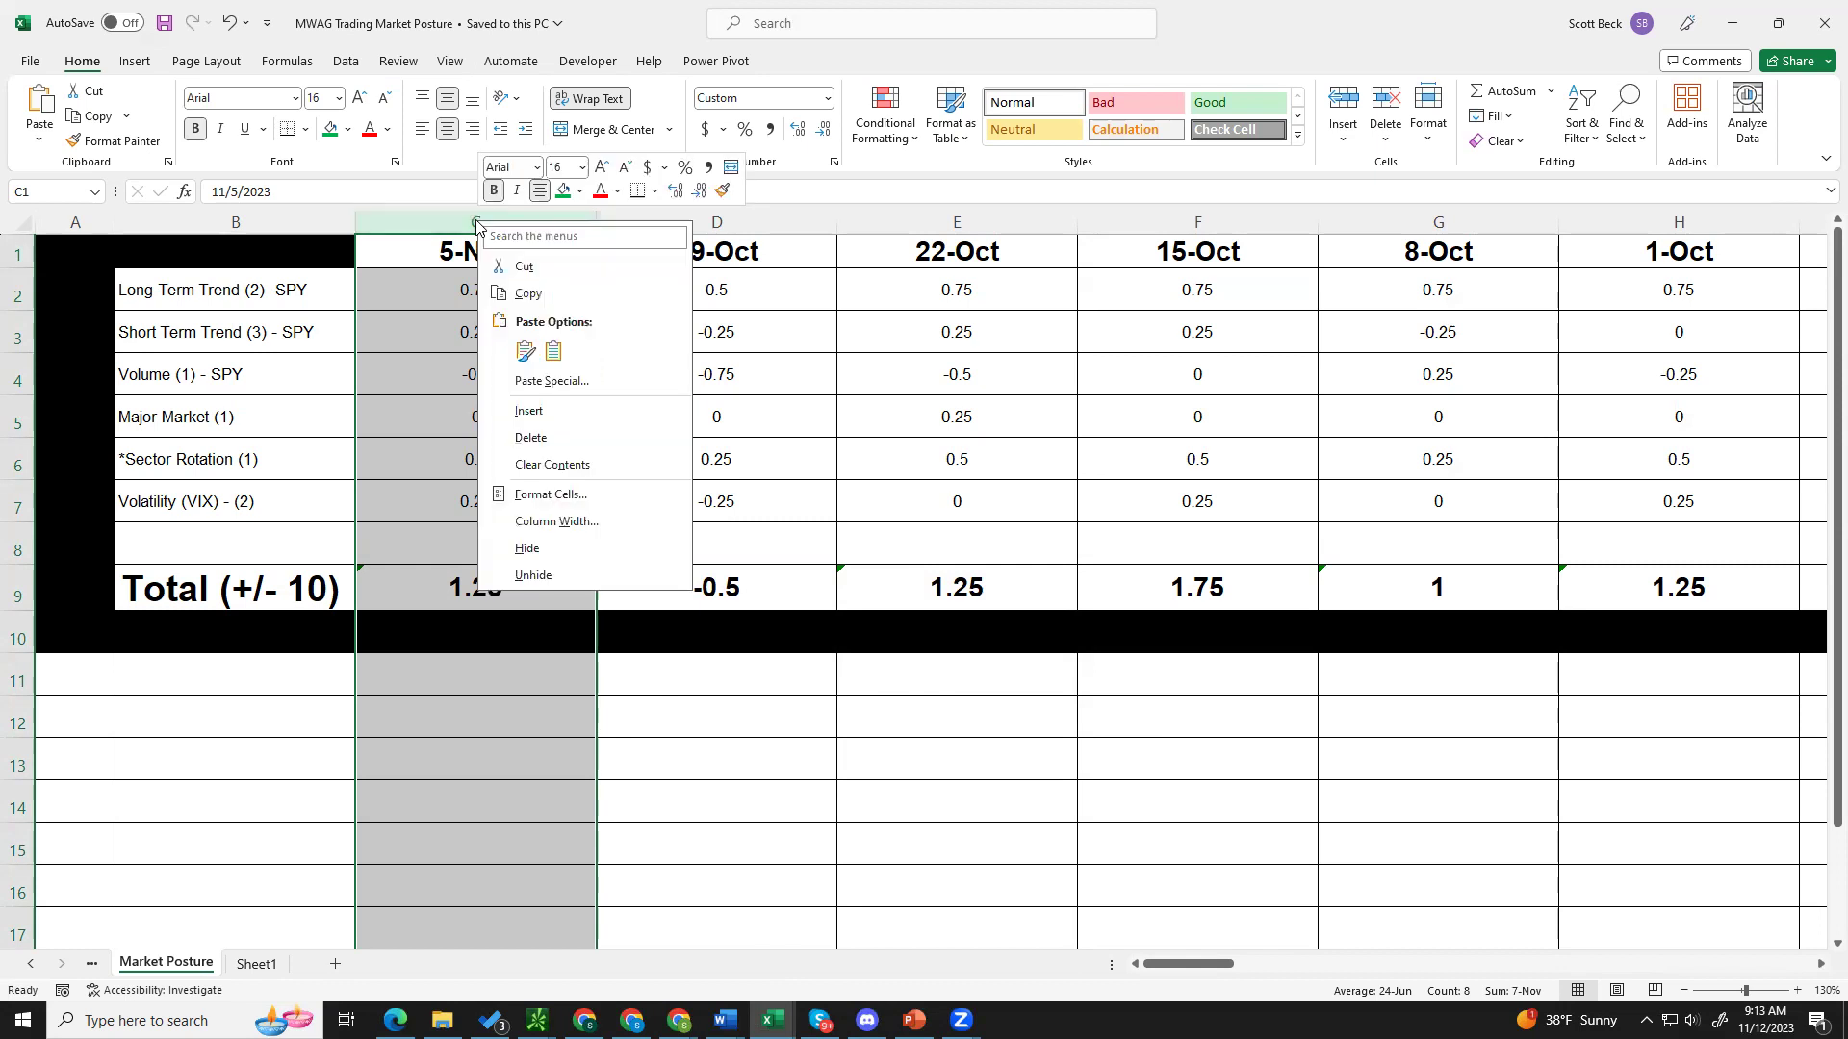
left_click(561, 412)
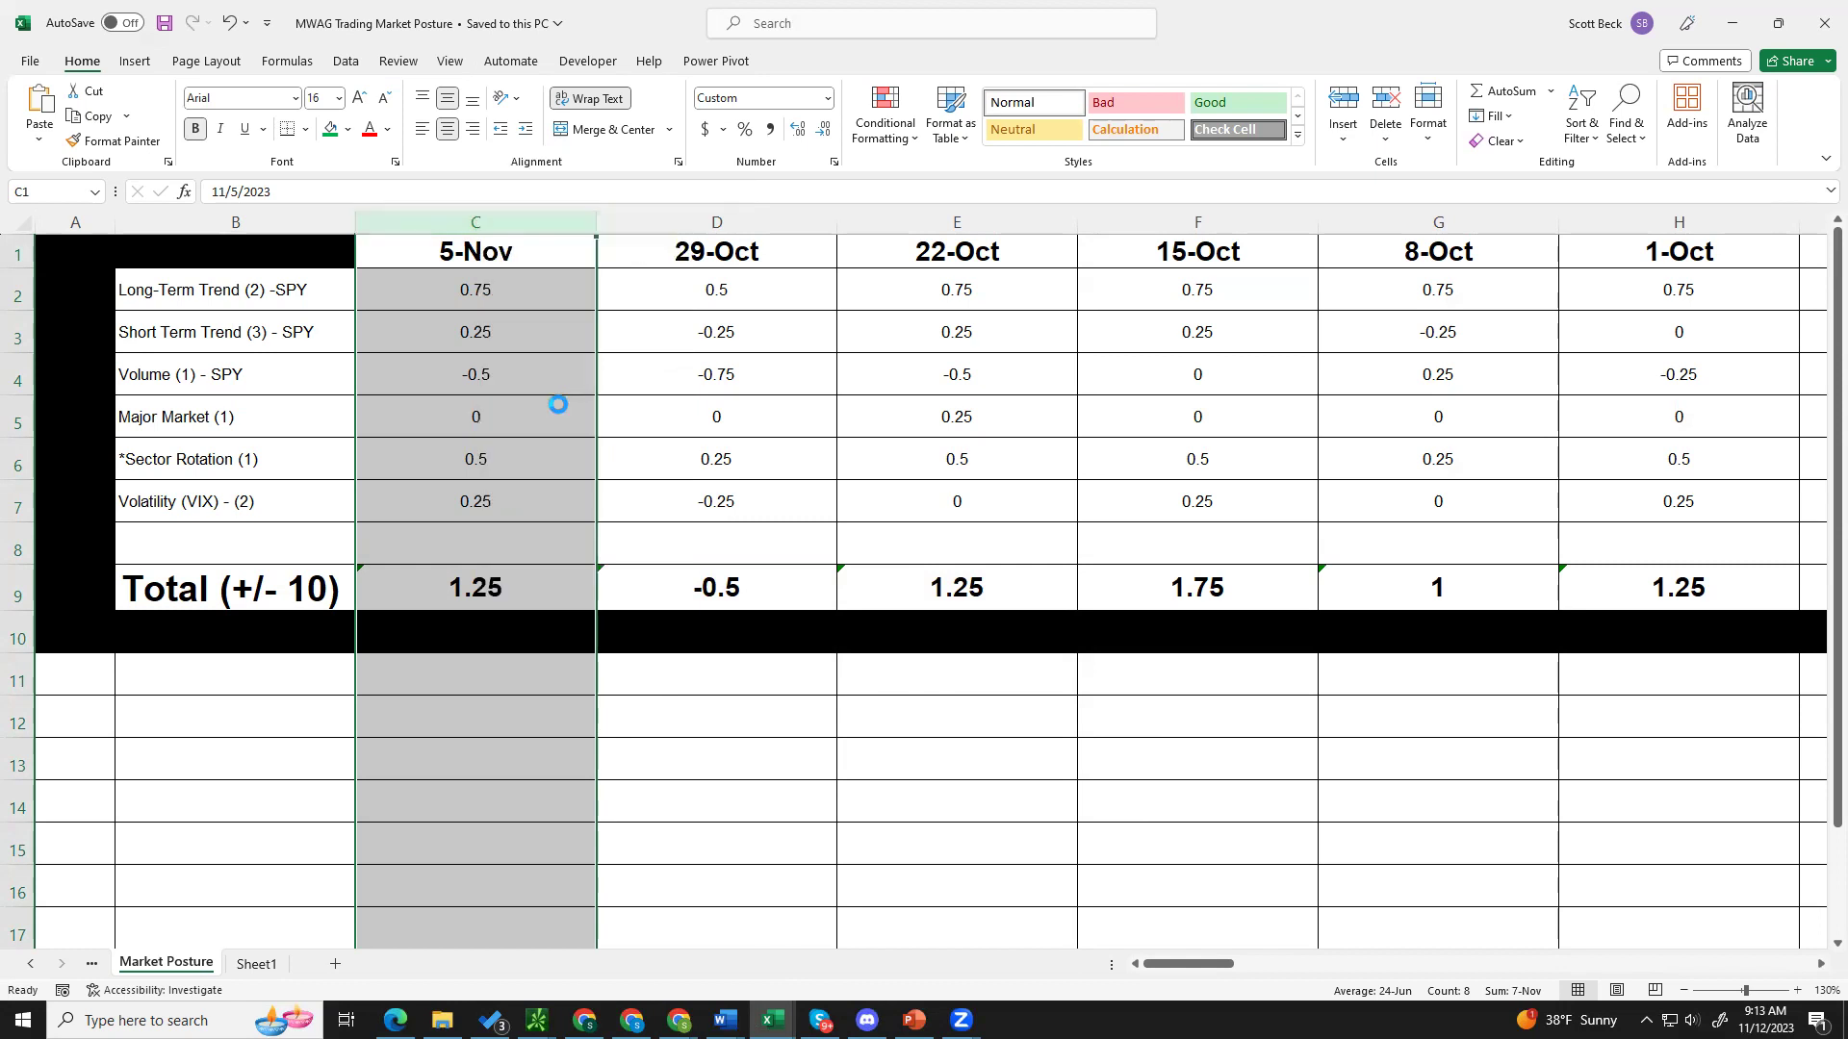
Step: Copy the entire 5-Nov column into the blank column C
right_click(691, 217)
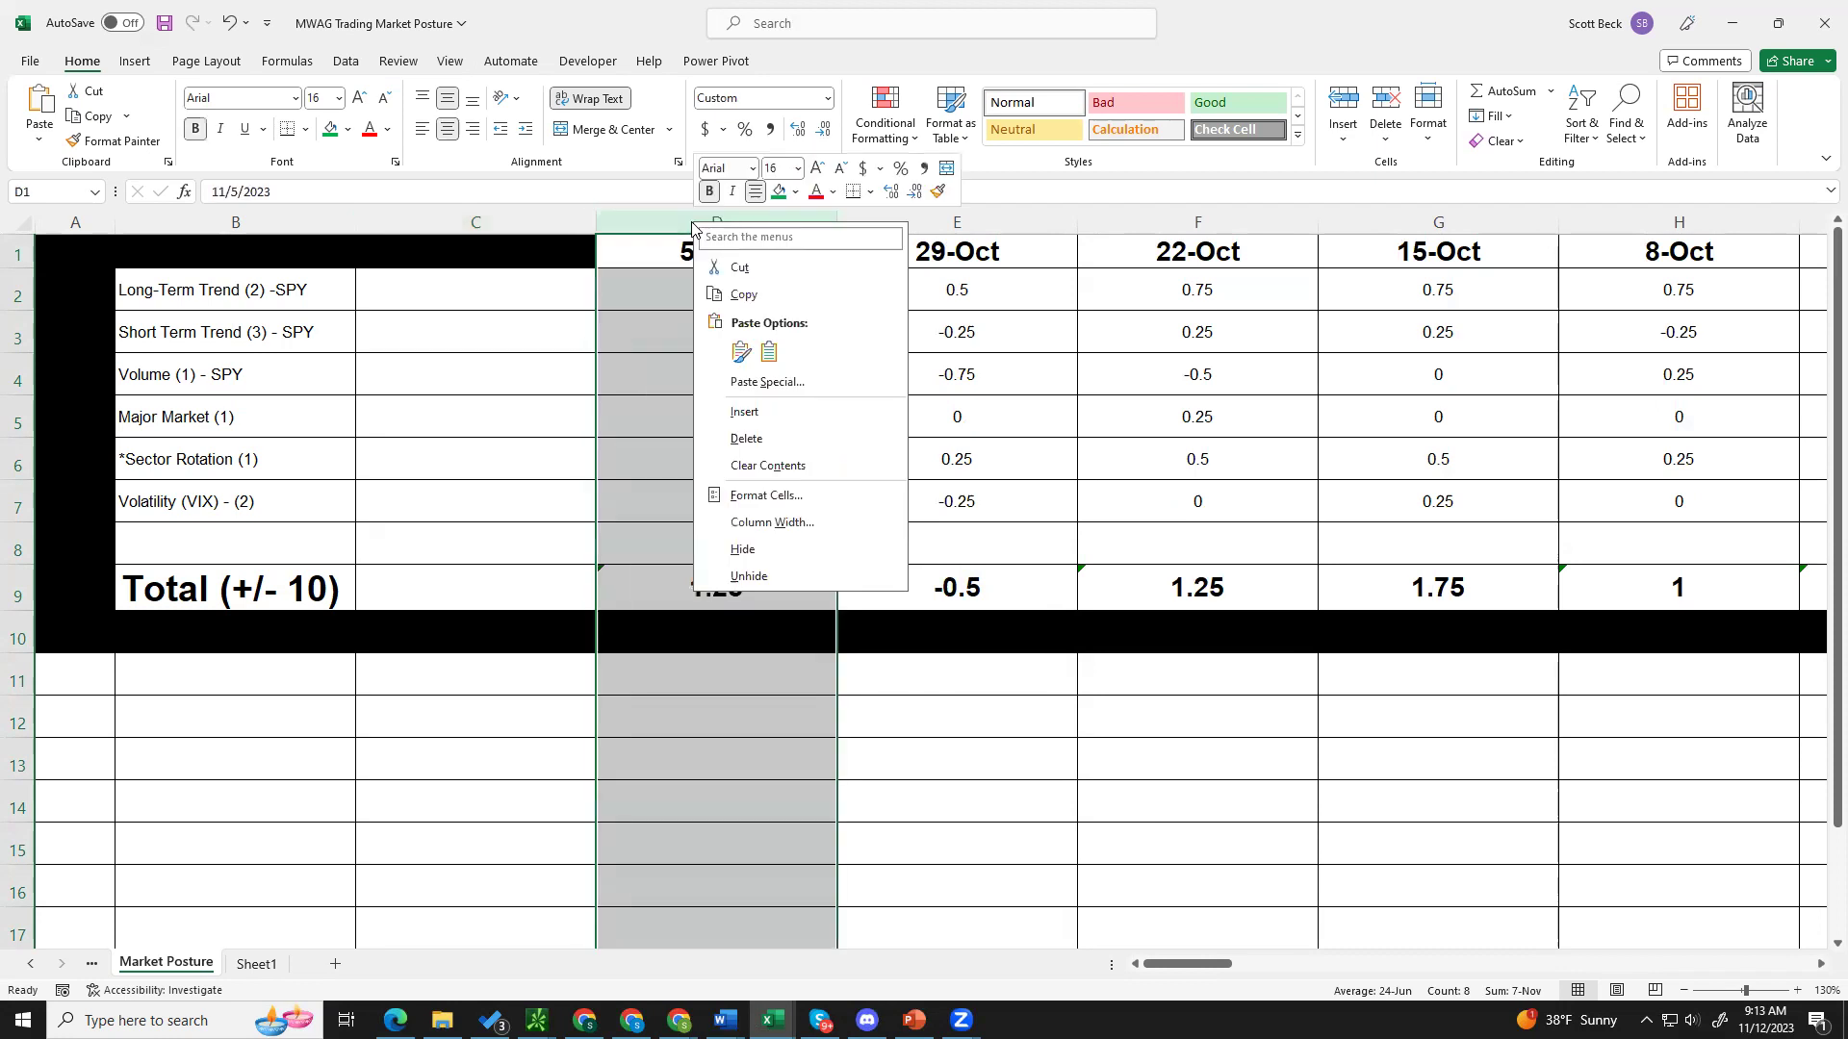
left_click(733, 286)
right_click(533, 222)
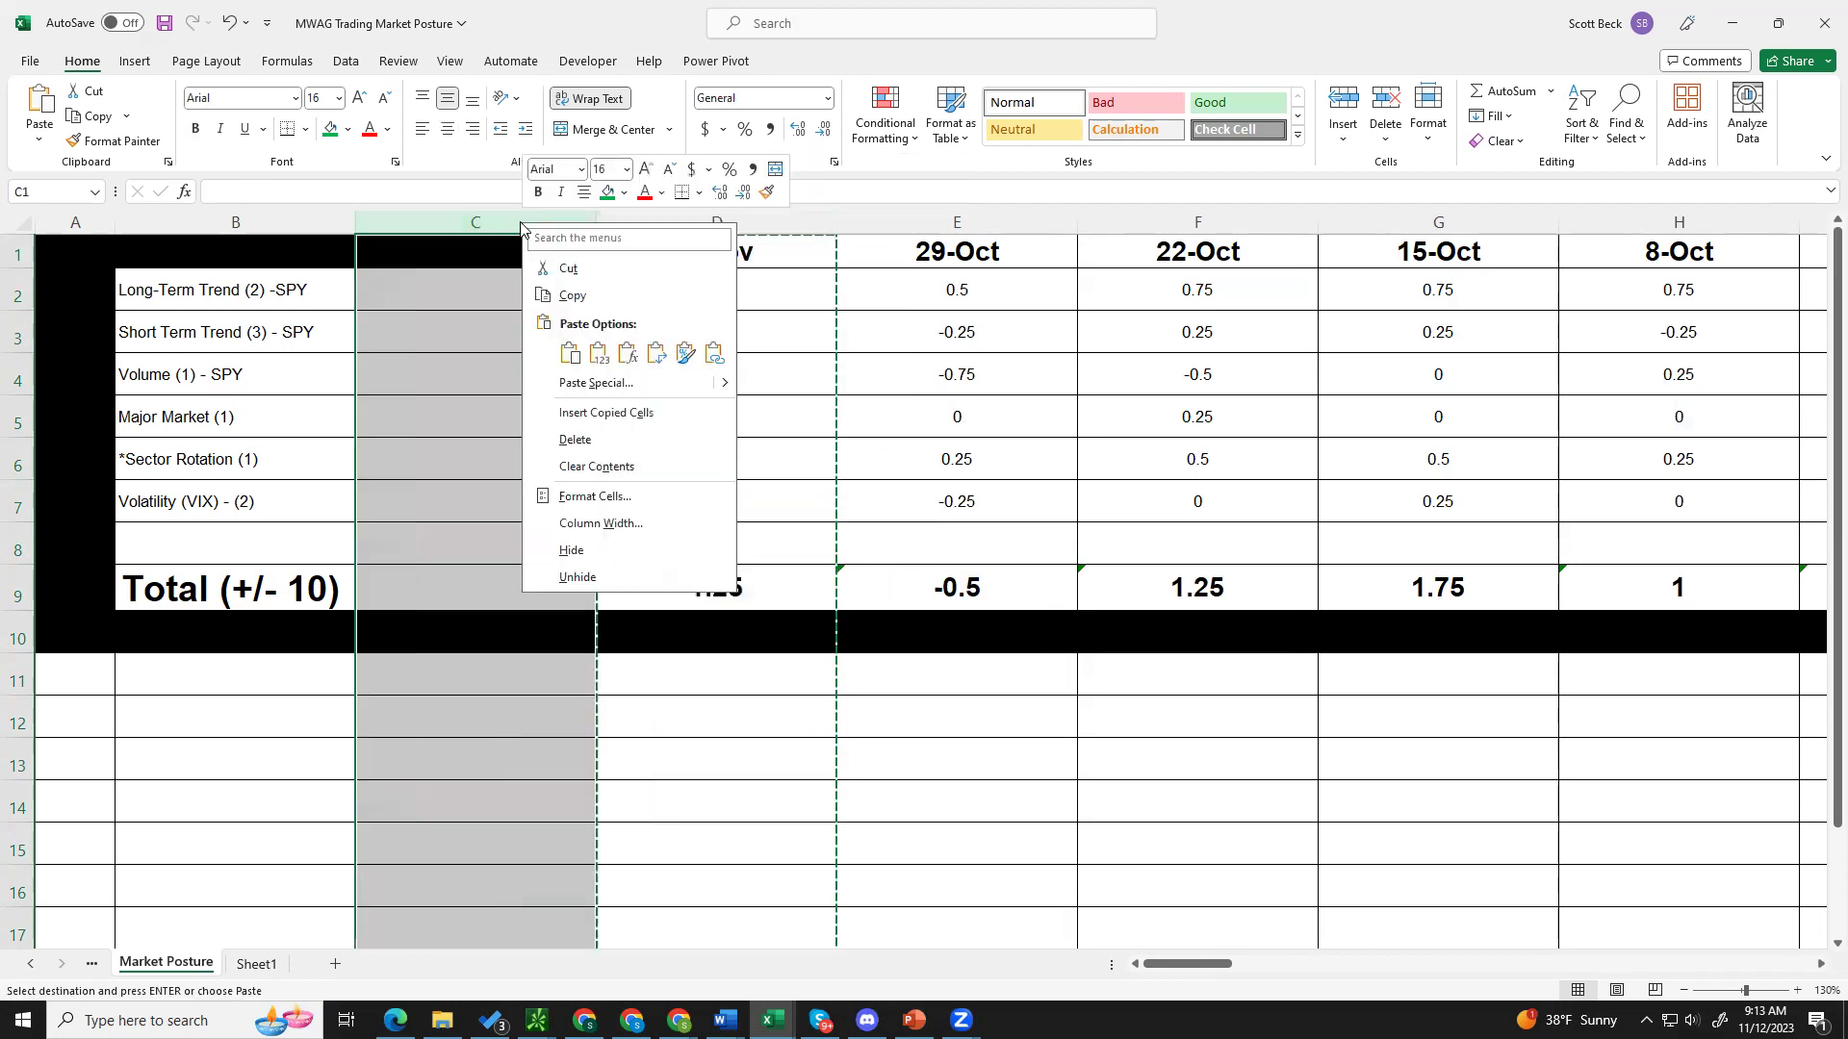
left_click(568, 354)
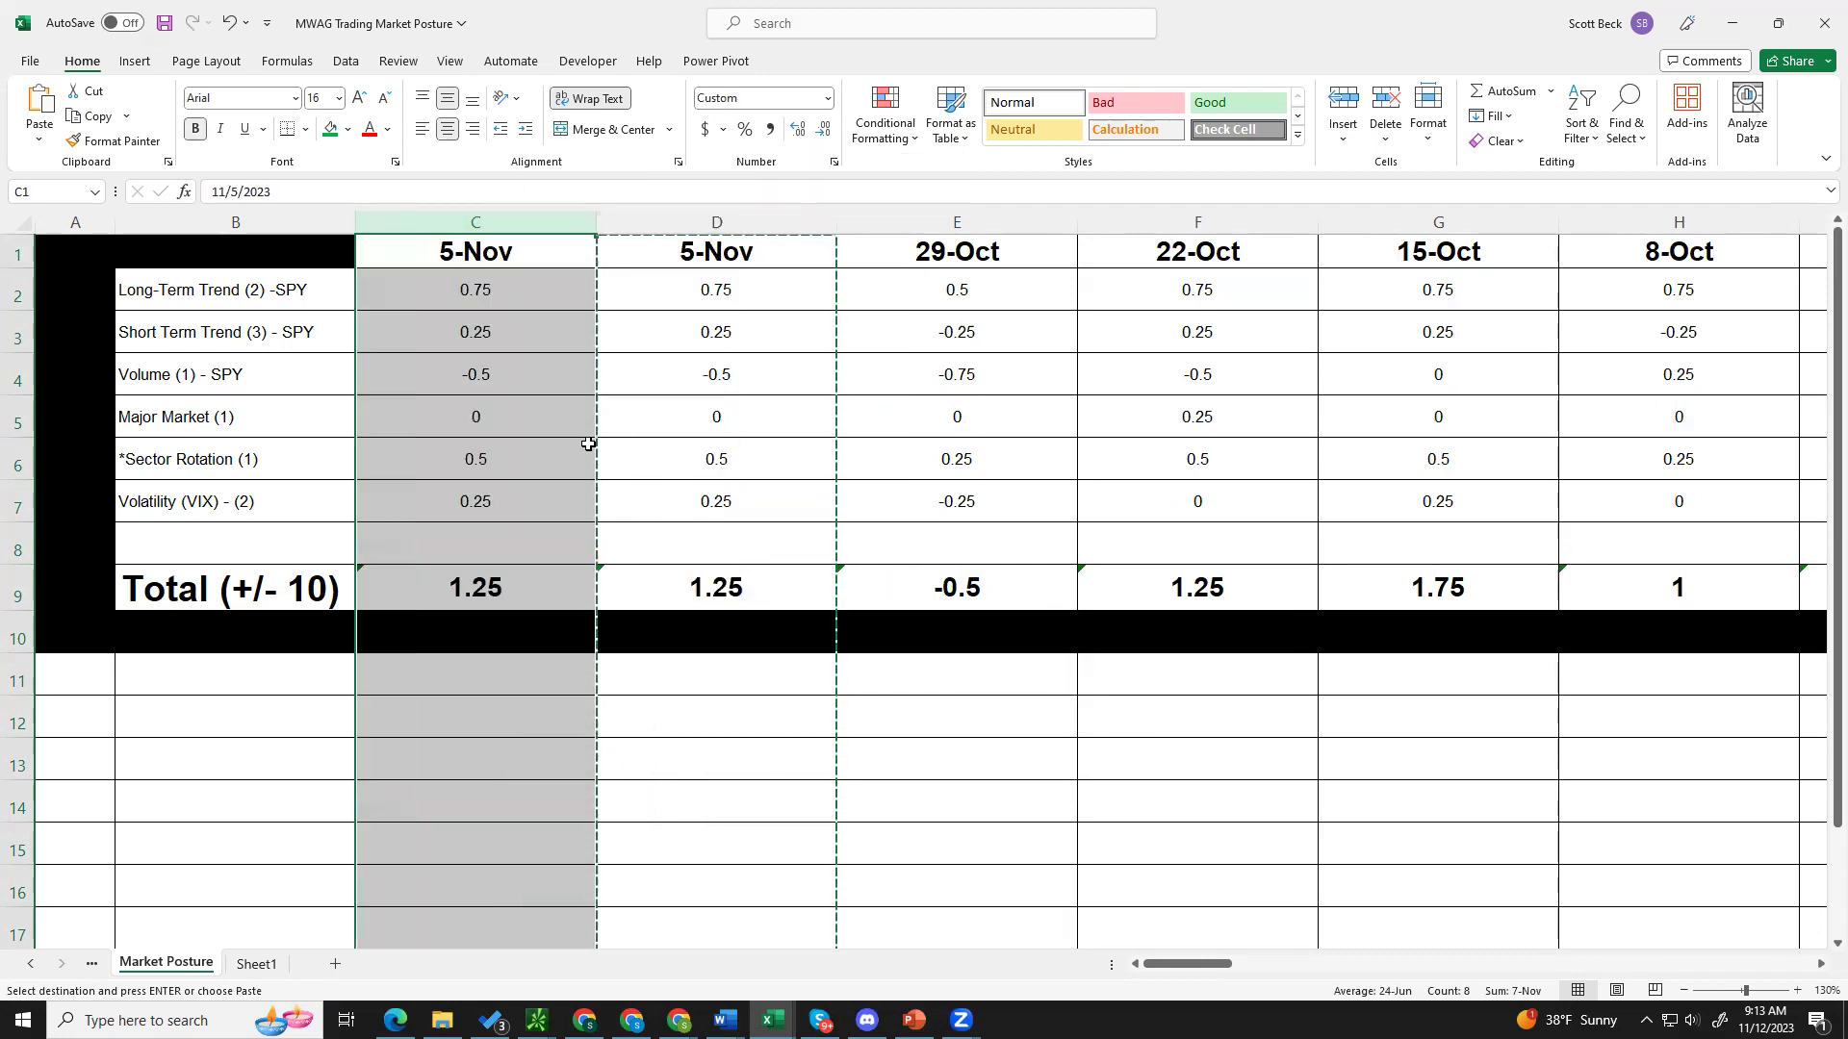
Step: Set the header date of column C to 11/12
left_click(451, 255)
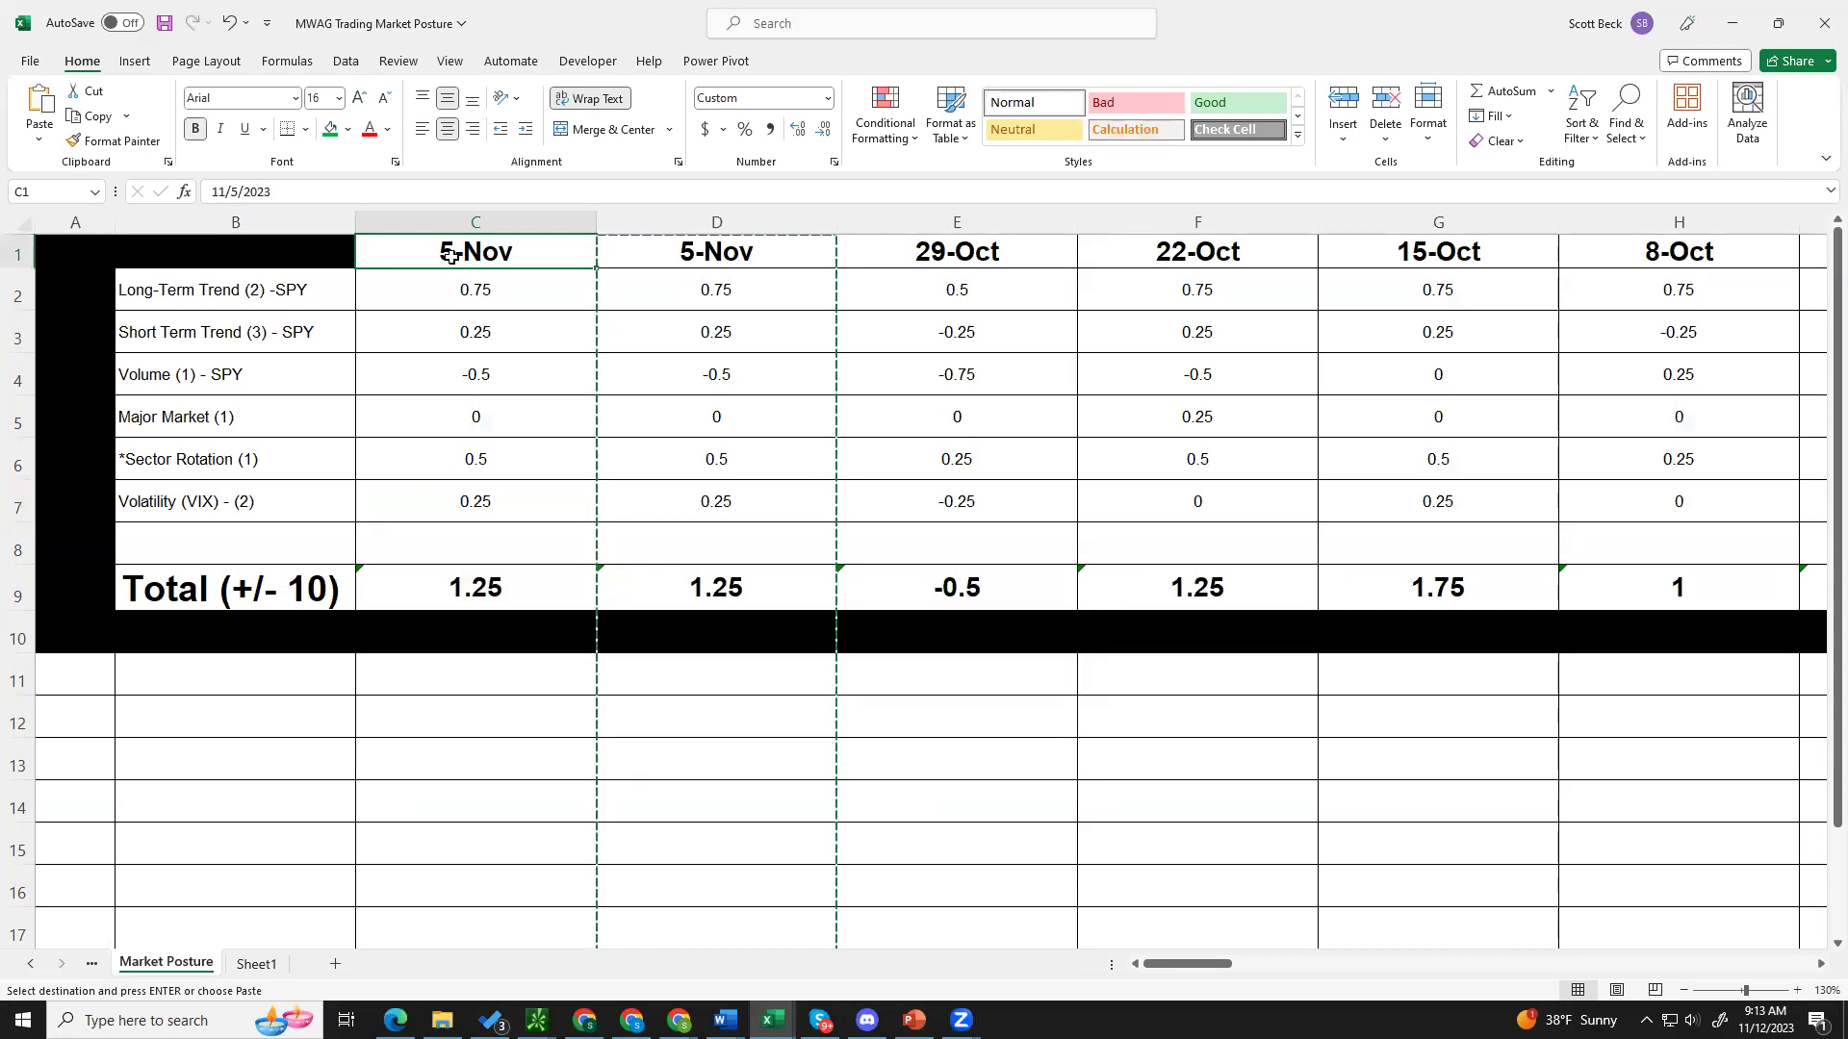
type("11/12")
key("Return")
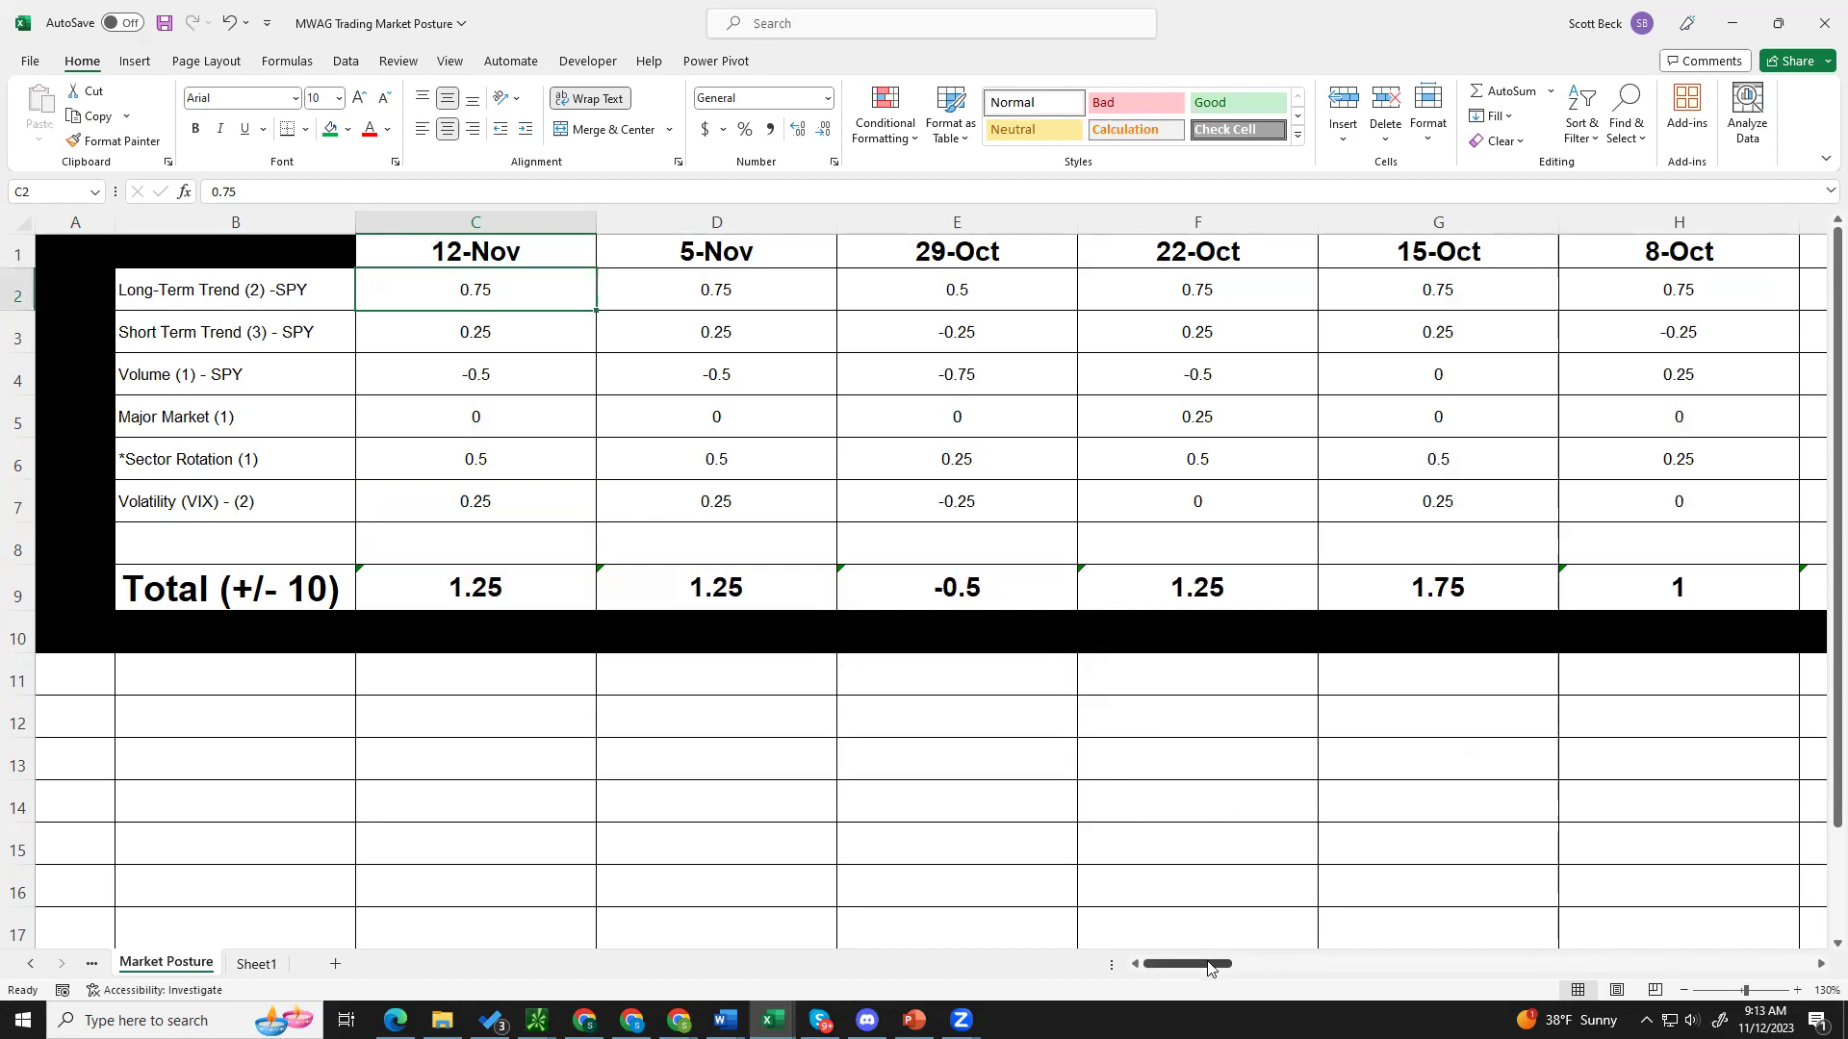
Step: Examine the previous weeks' market posture columns, including 5-Nov, 29-Oct and 22-Oct, and their totals
left_click_drag(1209, 966, 1381, 967)
left_click_drag(1358, 965, 887, 904)
left_click(721, 222)
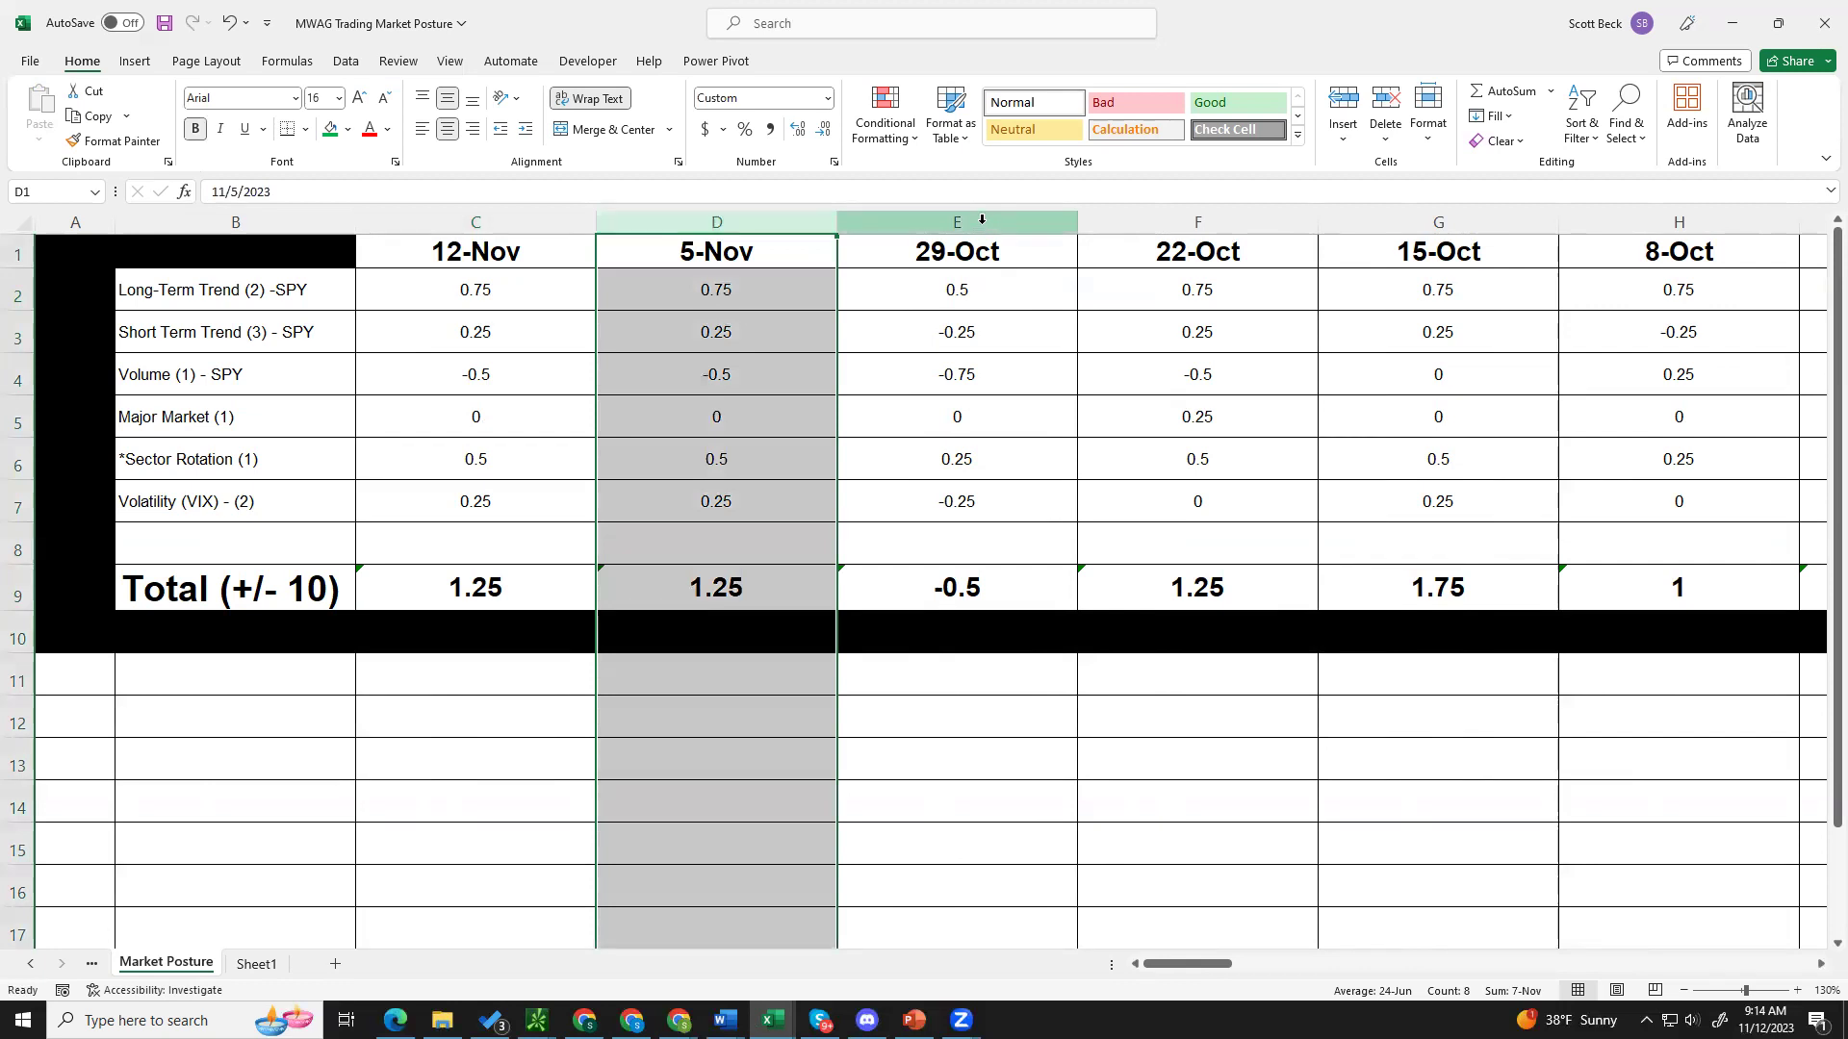
left_click(981, 219)
left_click(1194, 220)
left_click(1044, 220)
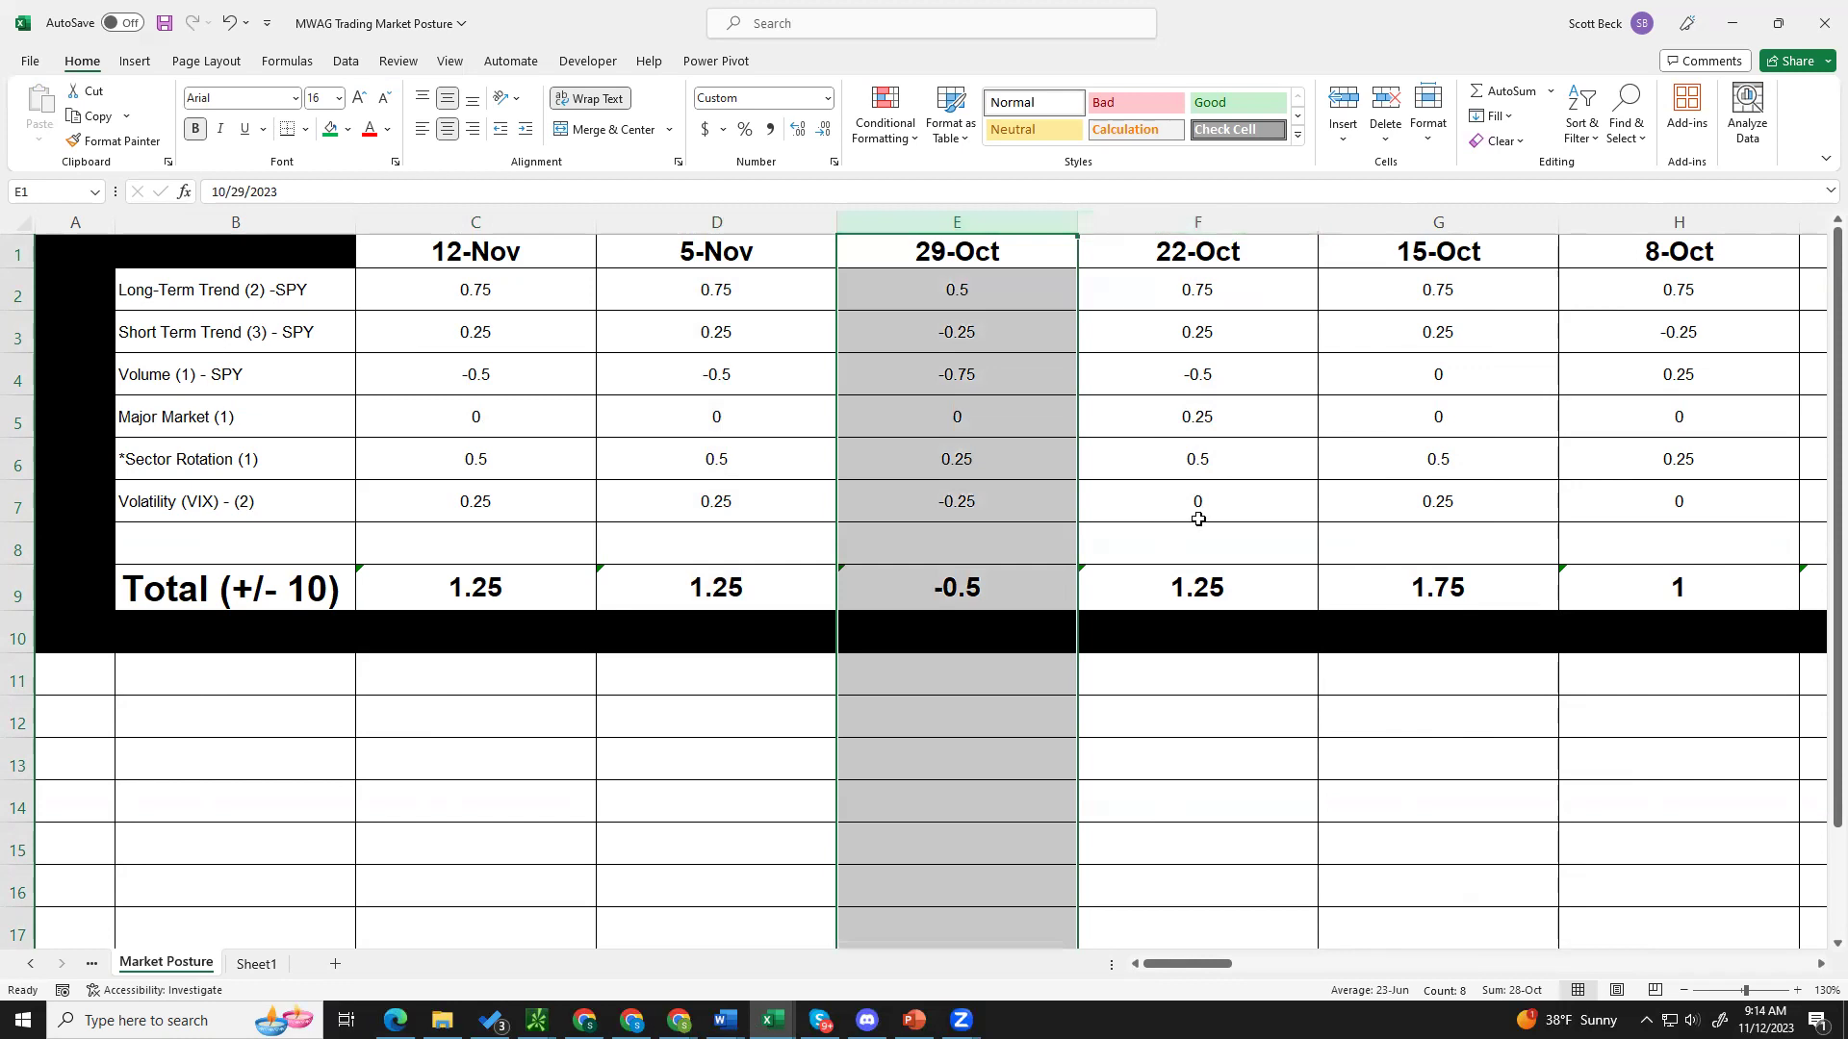
left_click(1227, 584)
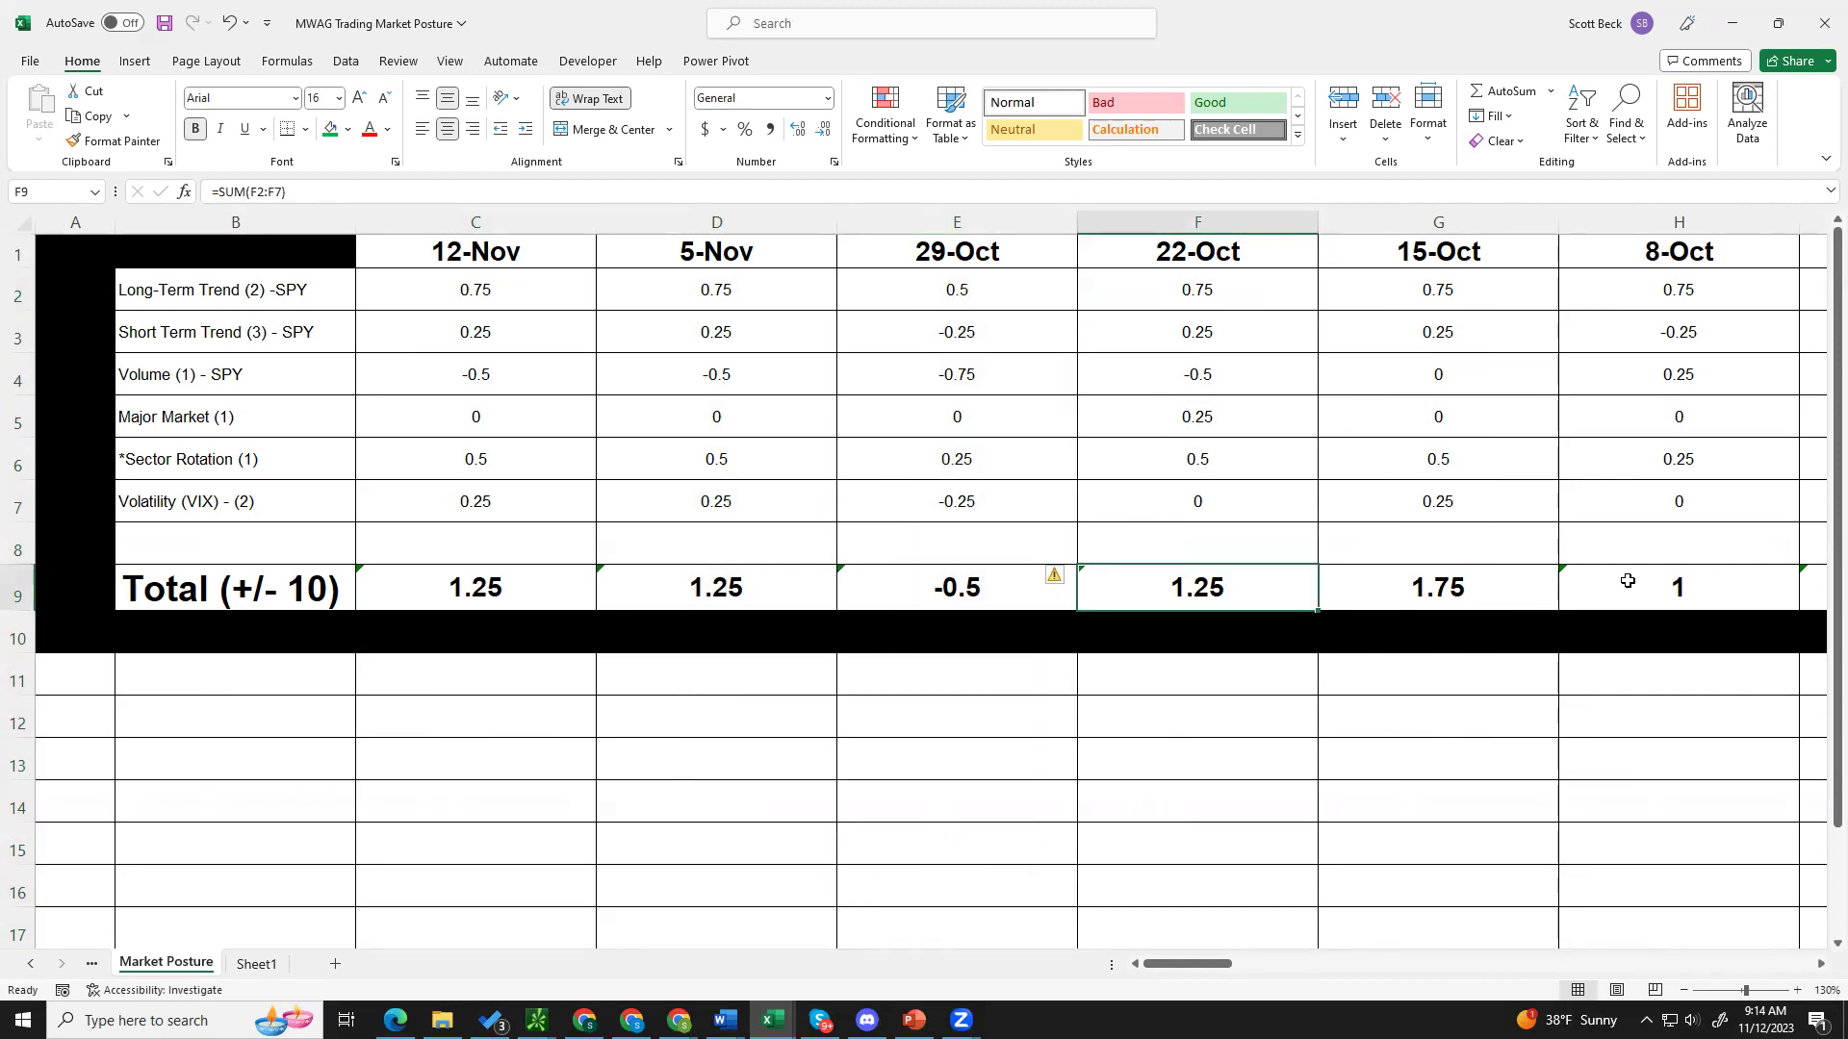
Step: Compare the posture totals across the weeks from 8-Oct through 5-Nov
left_click_drag(1744, 591, 1223, 589)
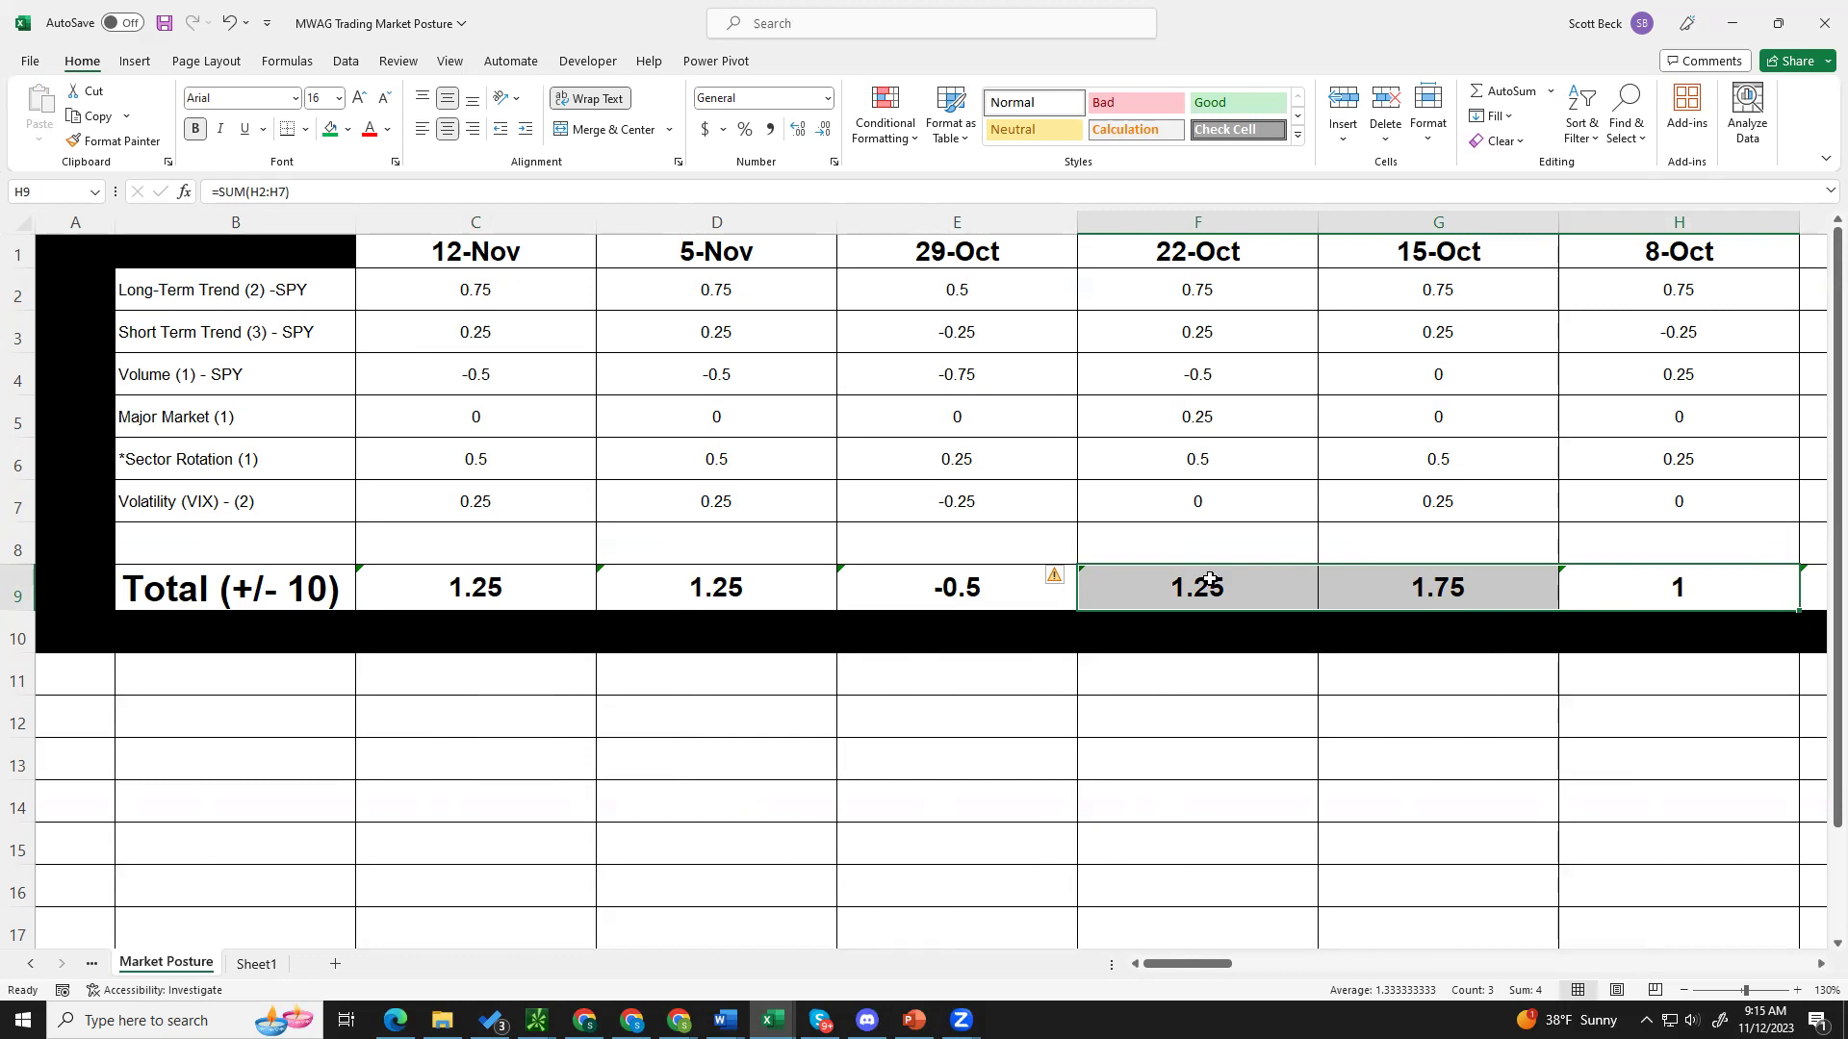
left_click(1210, 580)
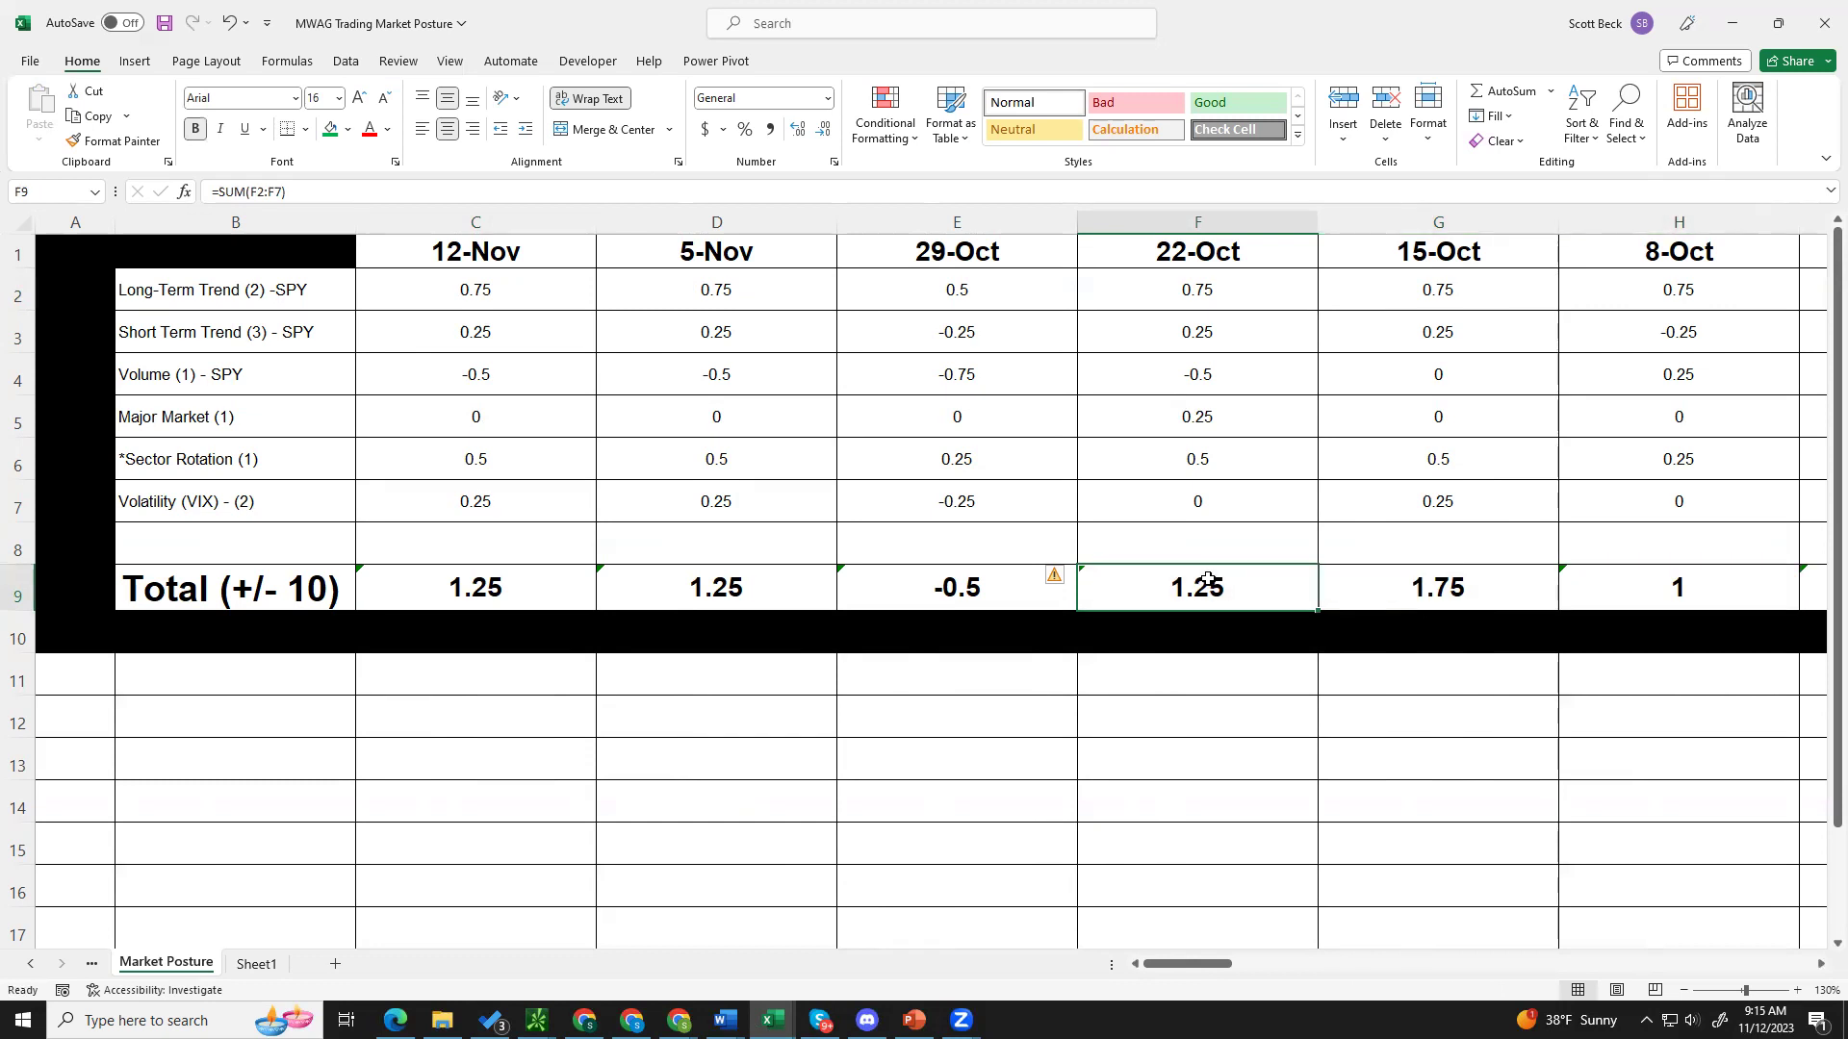
left_click(970, 585)
left_click(703, 585)
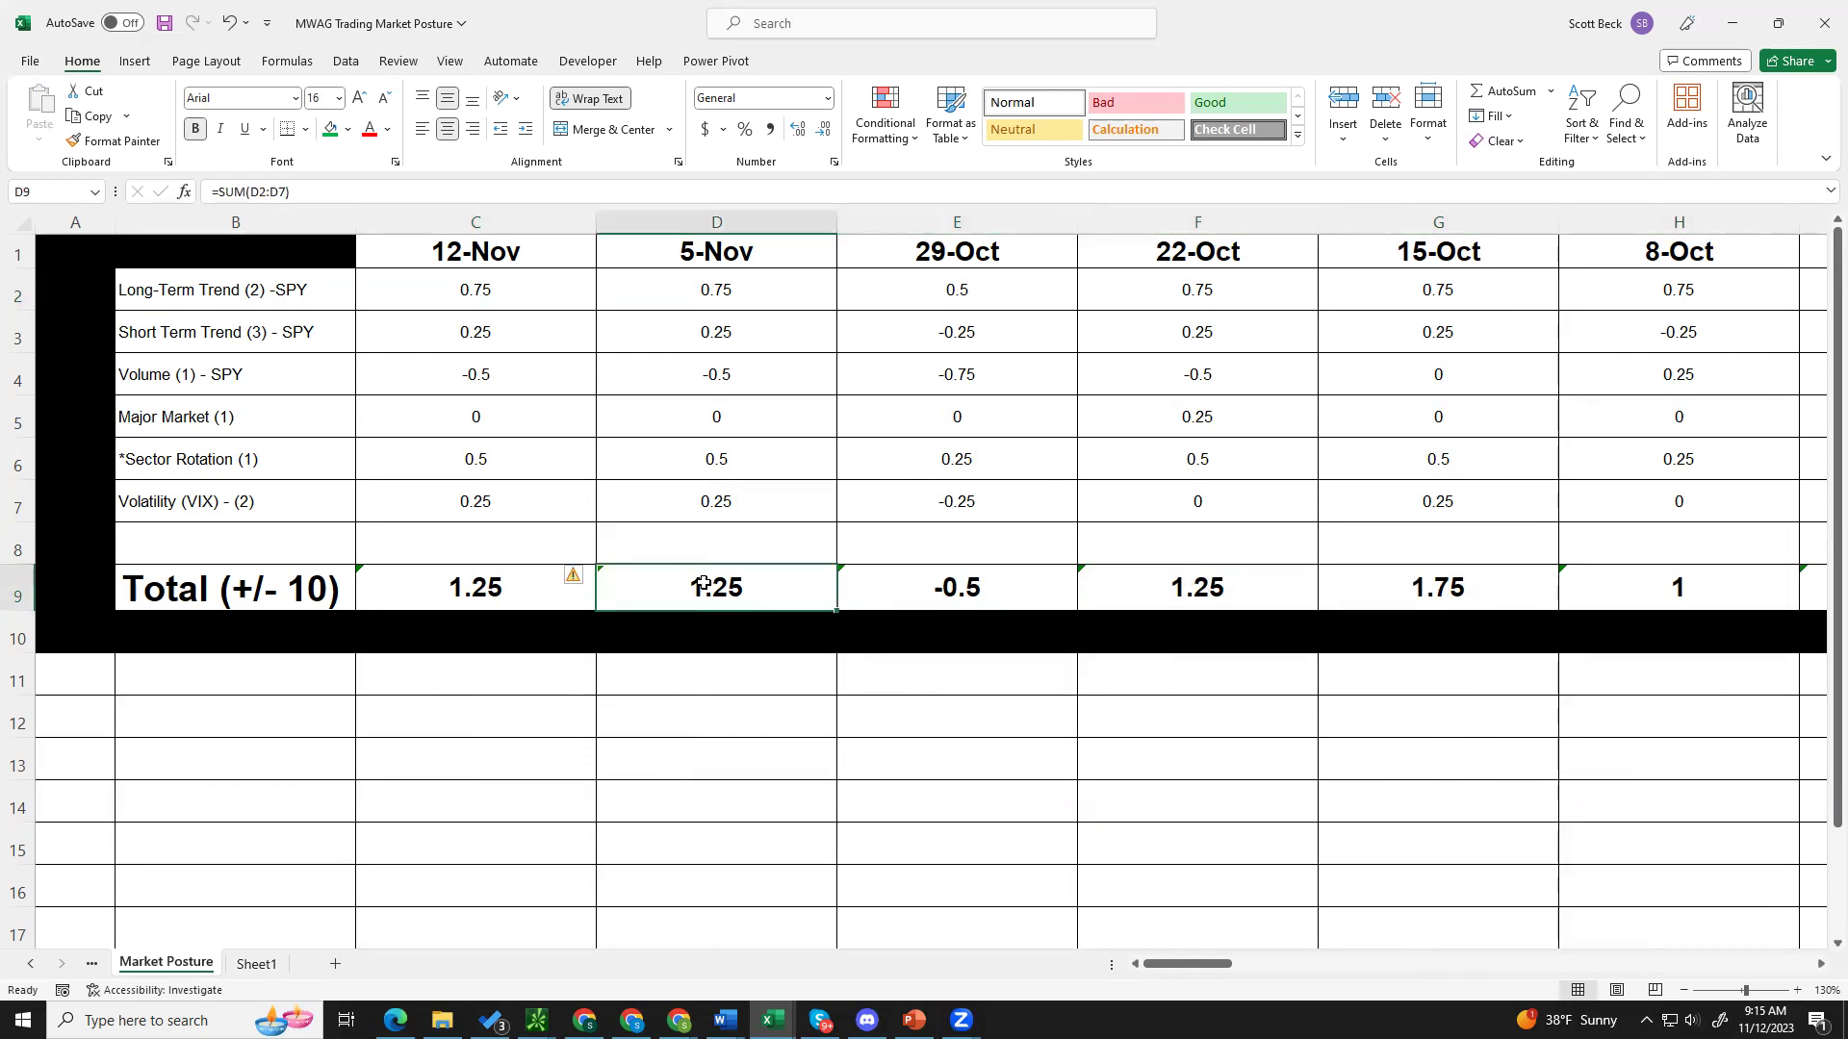
left_click(1198, 580)
left_click(948, 584, "shift")
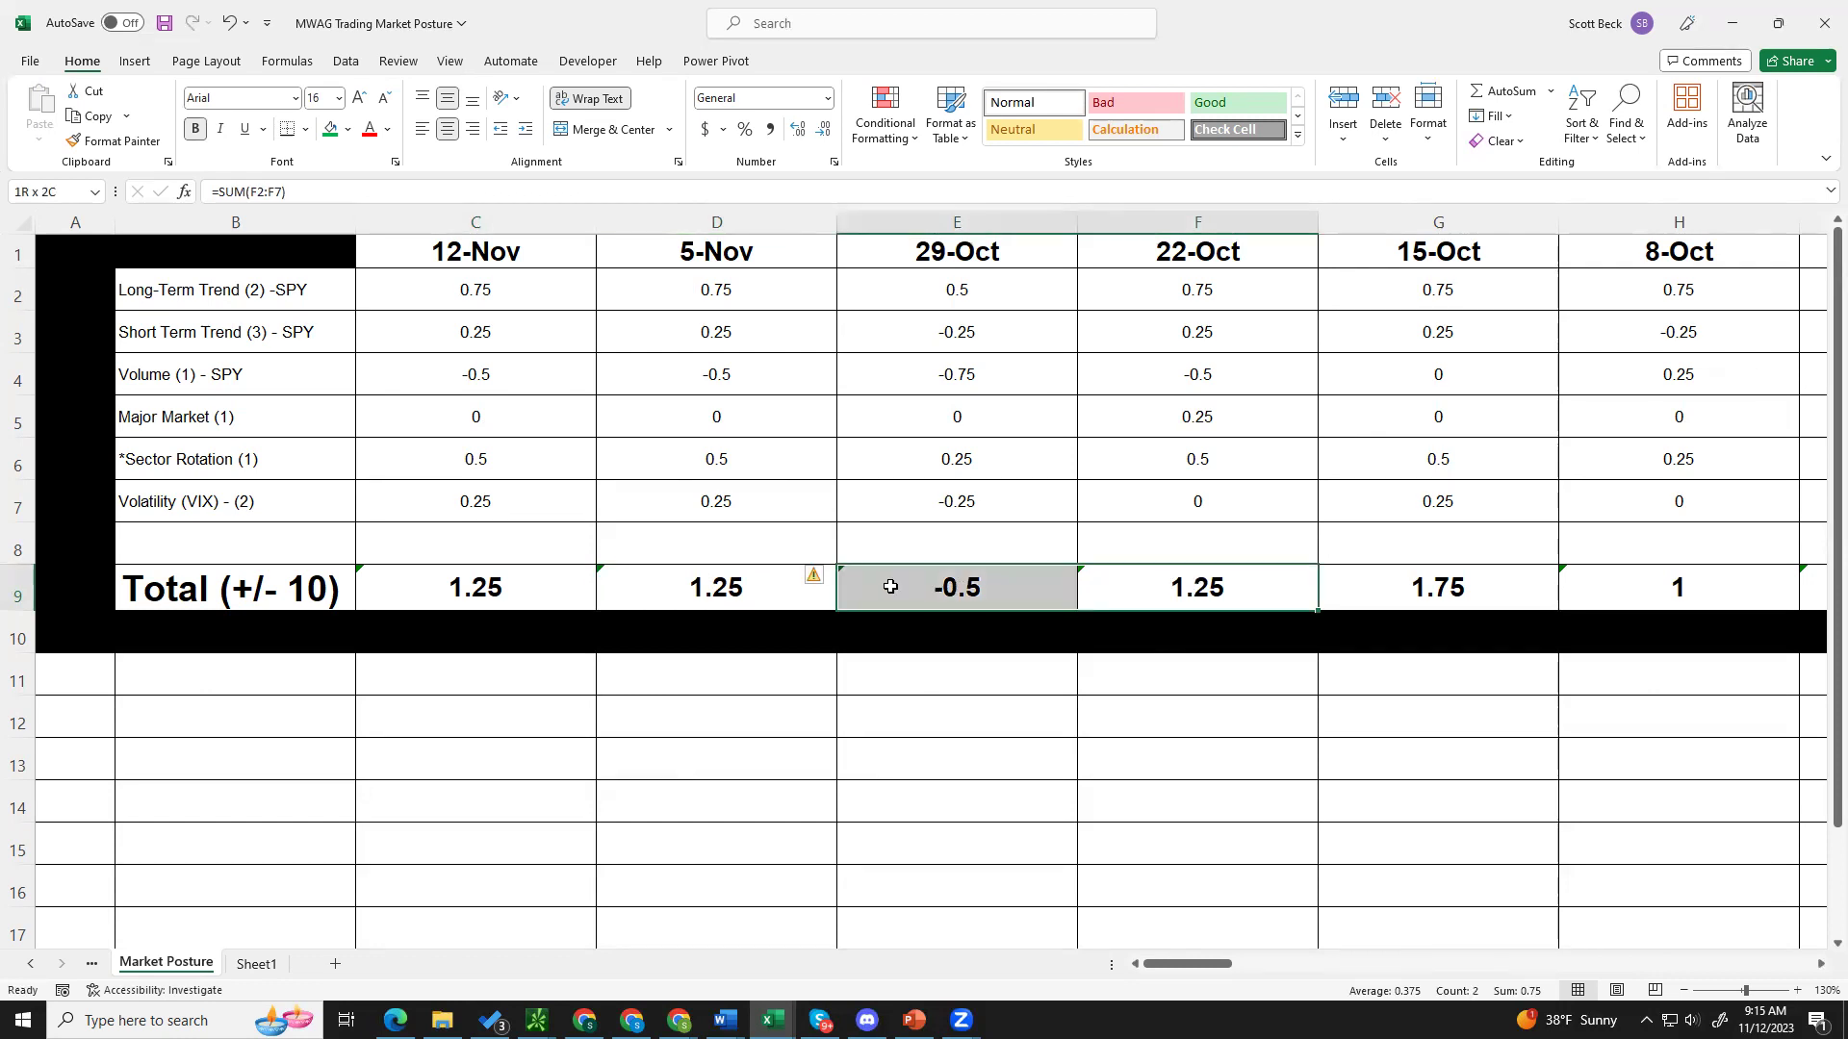
left_click(784, 589, "shift")
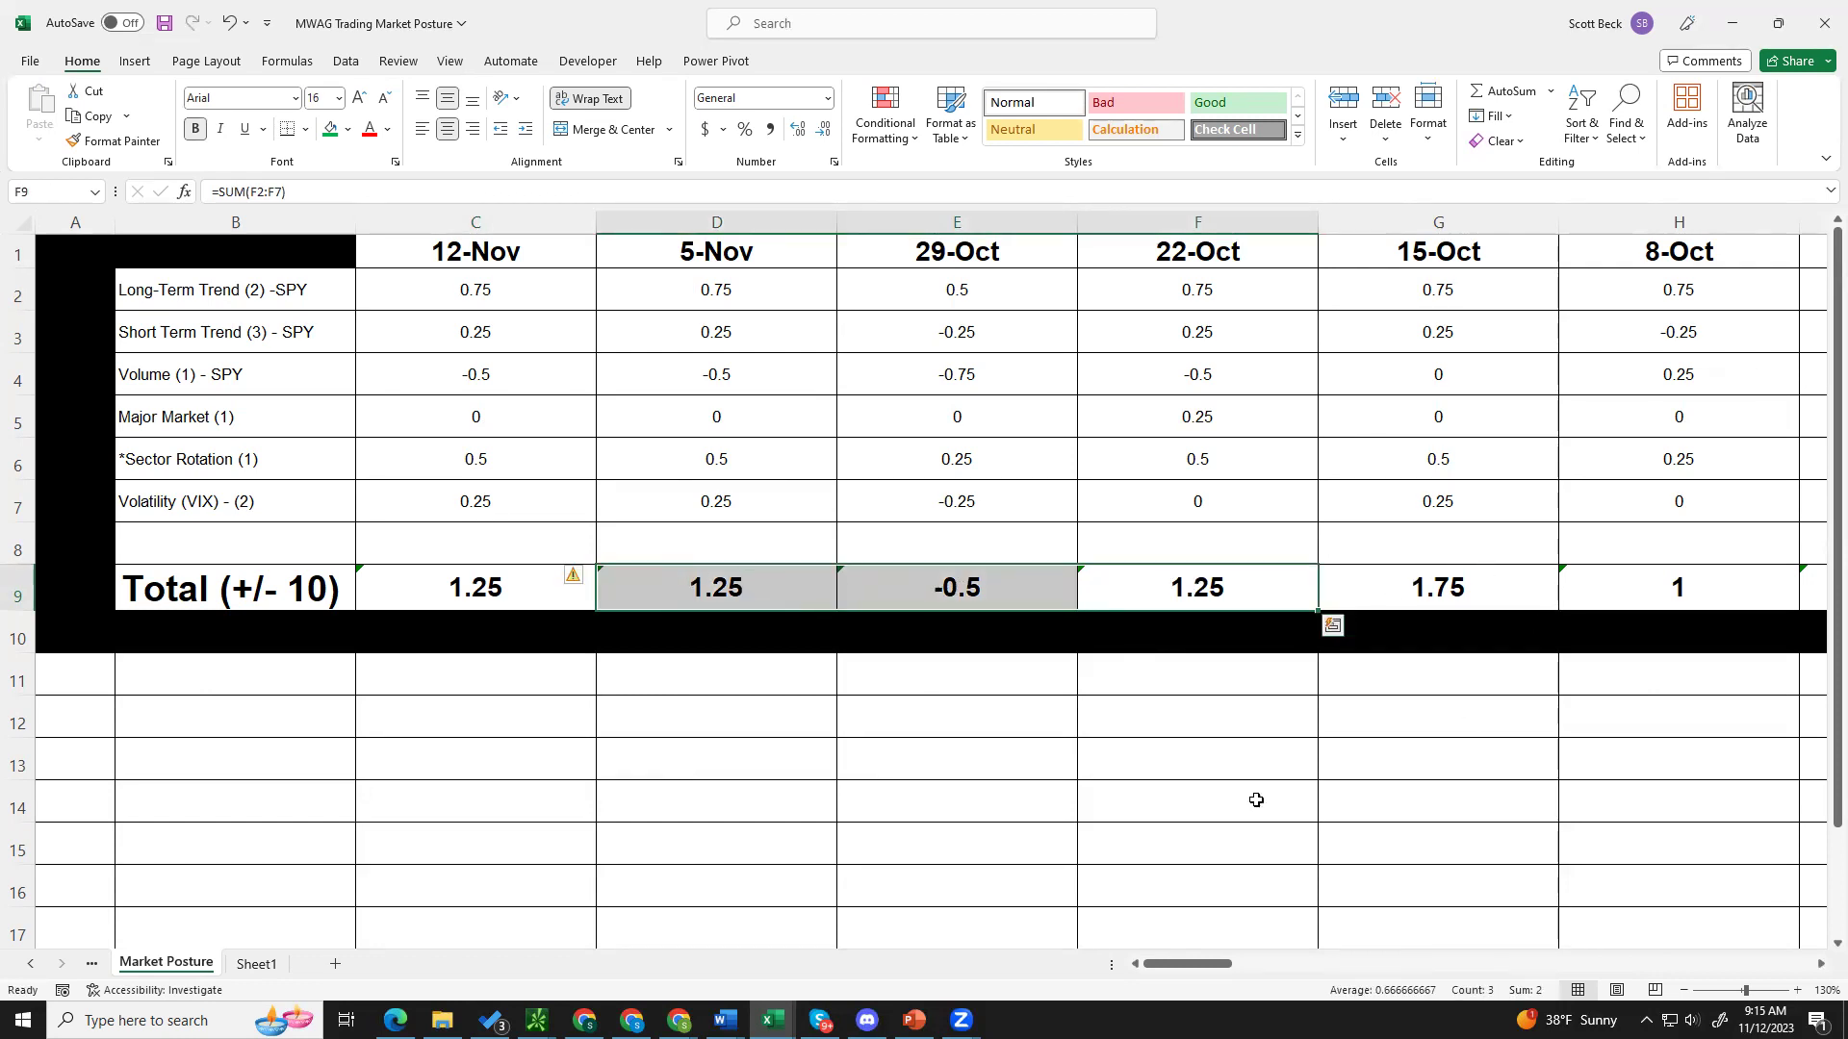
Step: Switch to the SPY chart in thinkorswim and set its time frame to 3 Y : W
left_click(537, 1020)
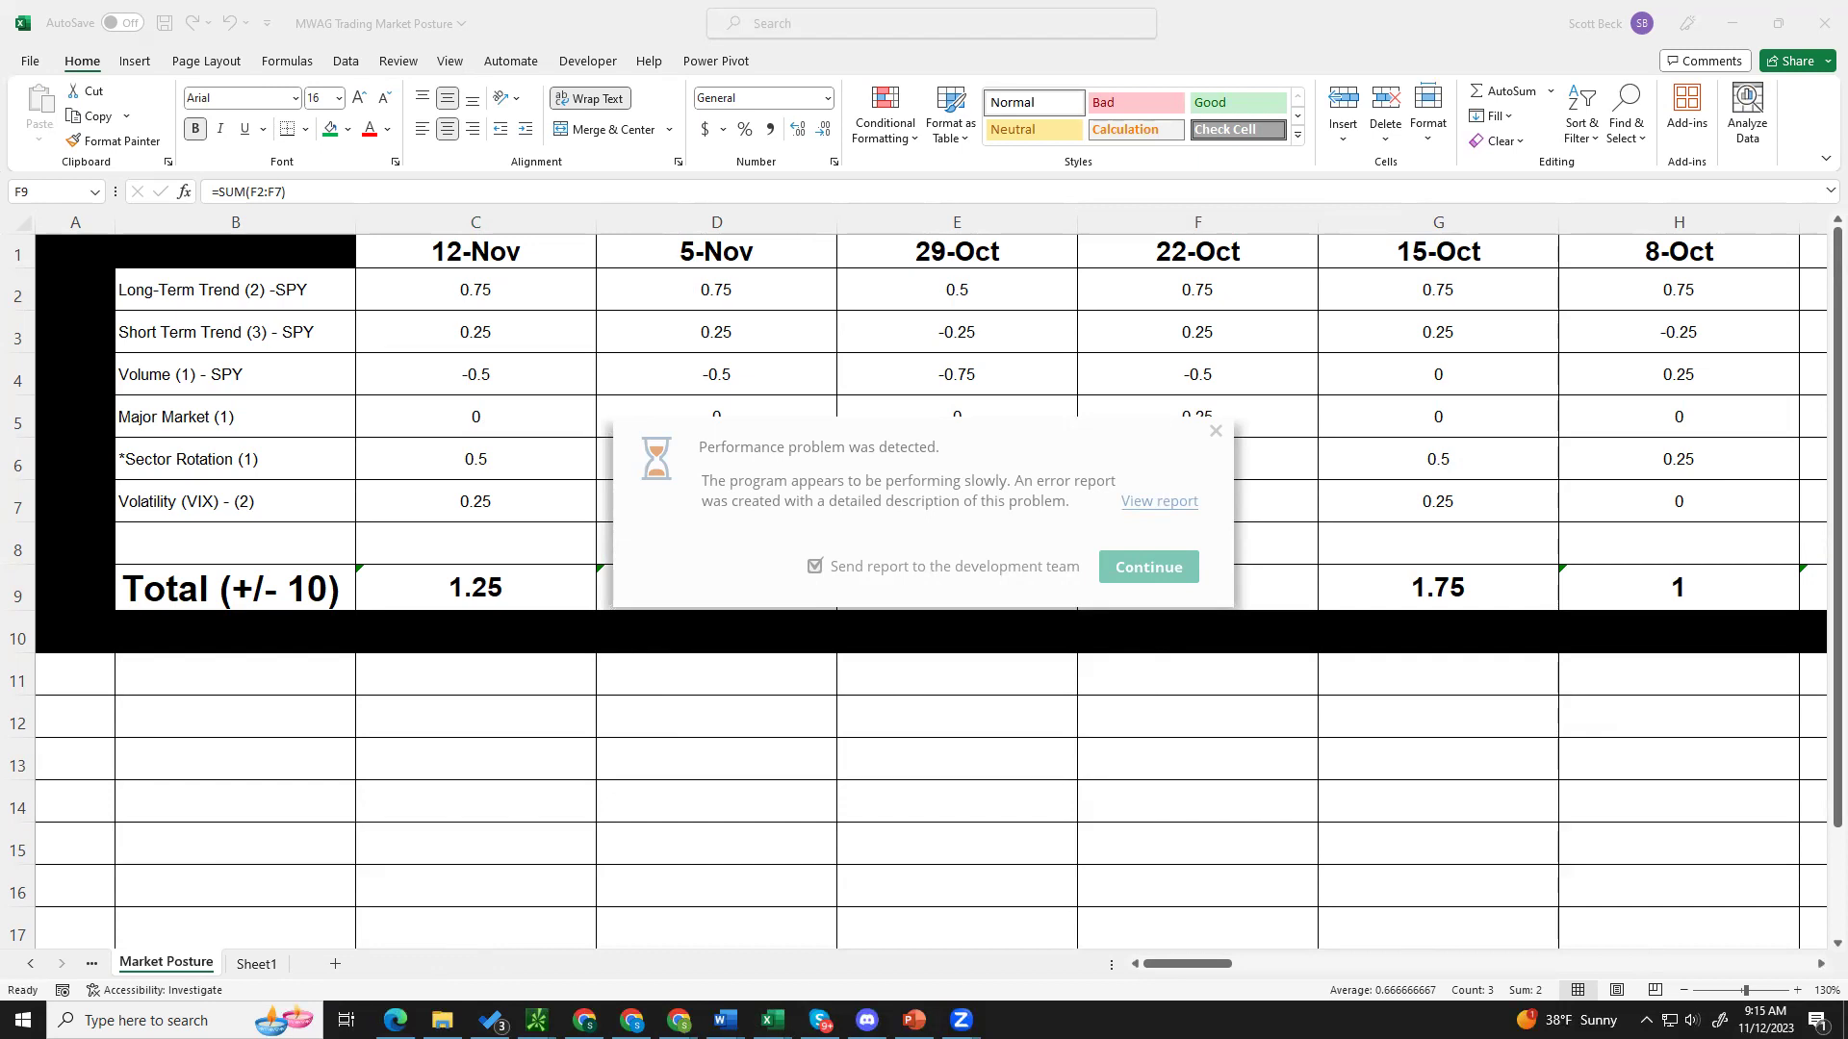
key("Return")
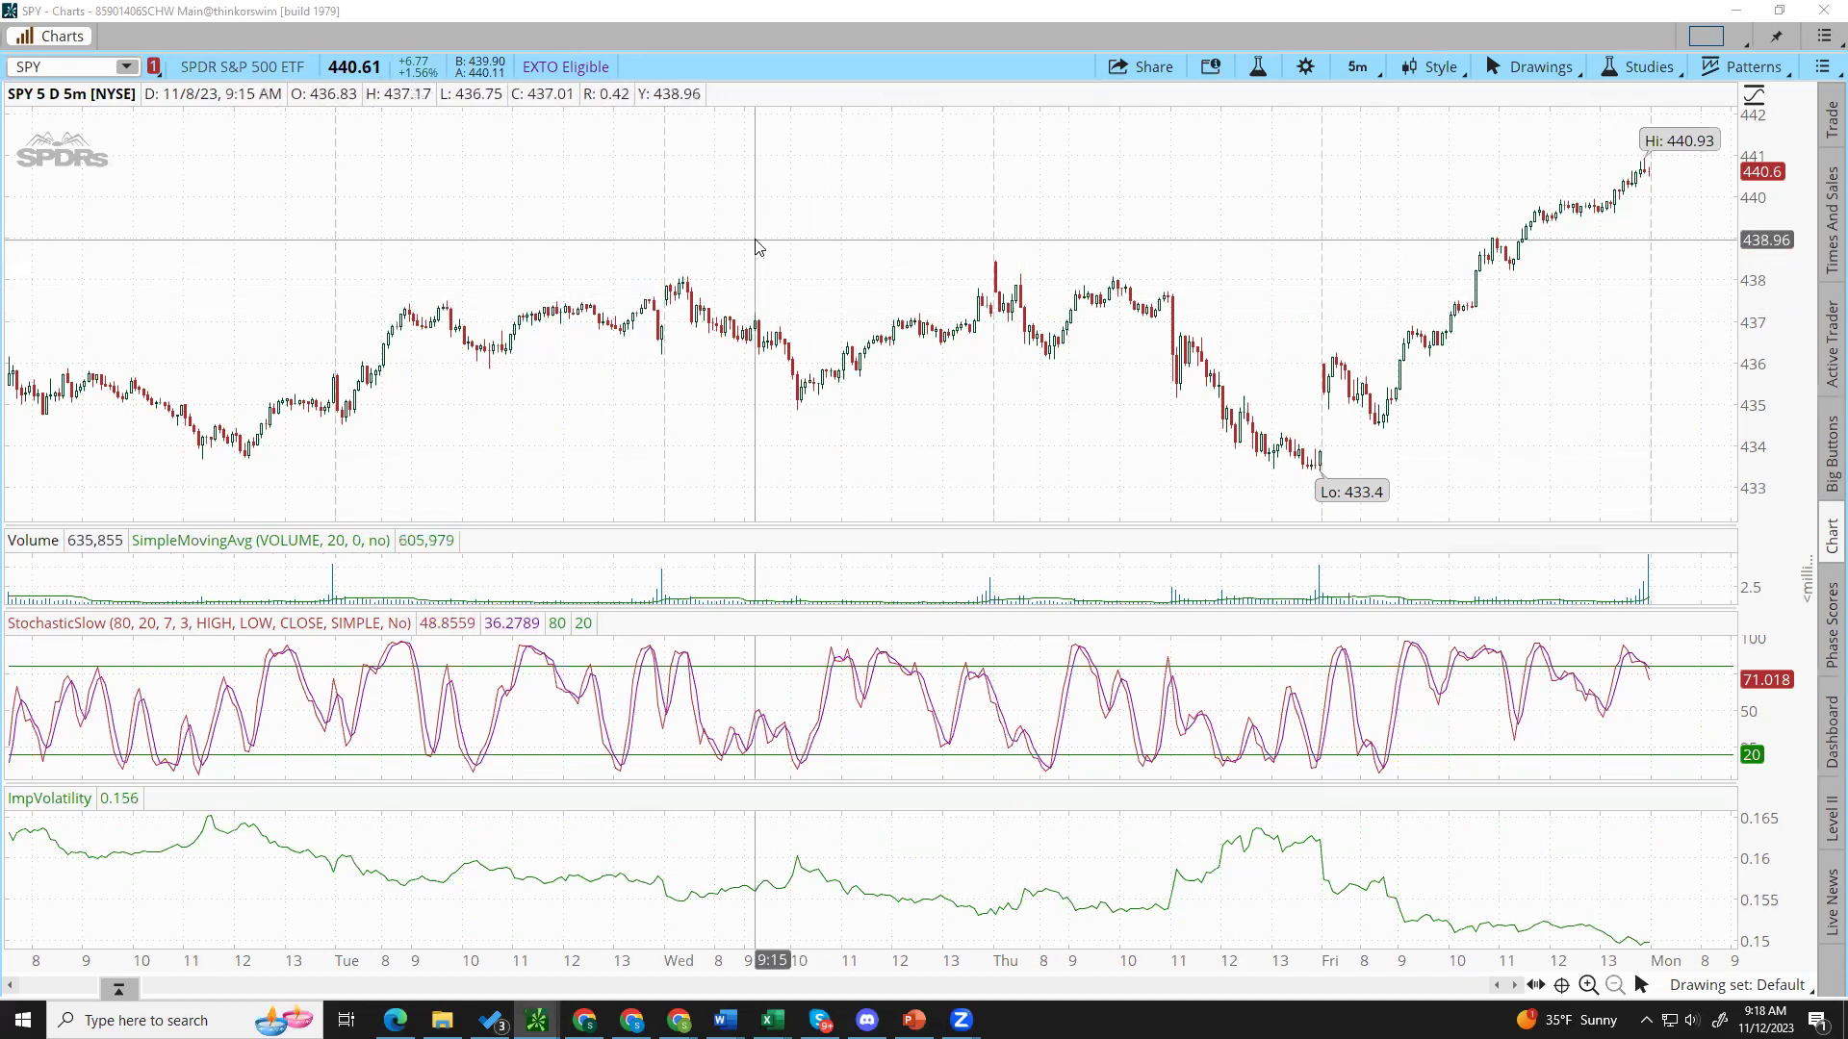
left_click(1357, 66)
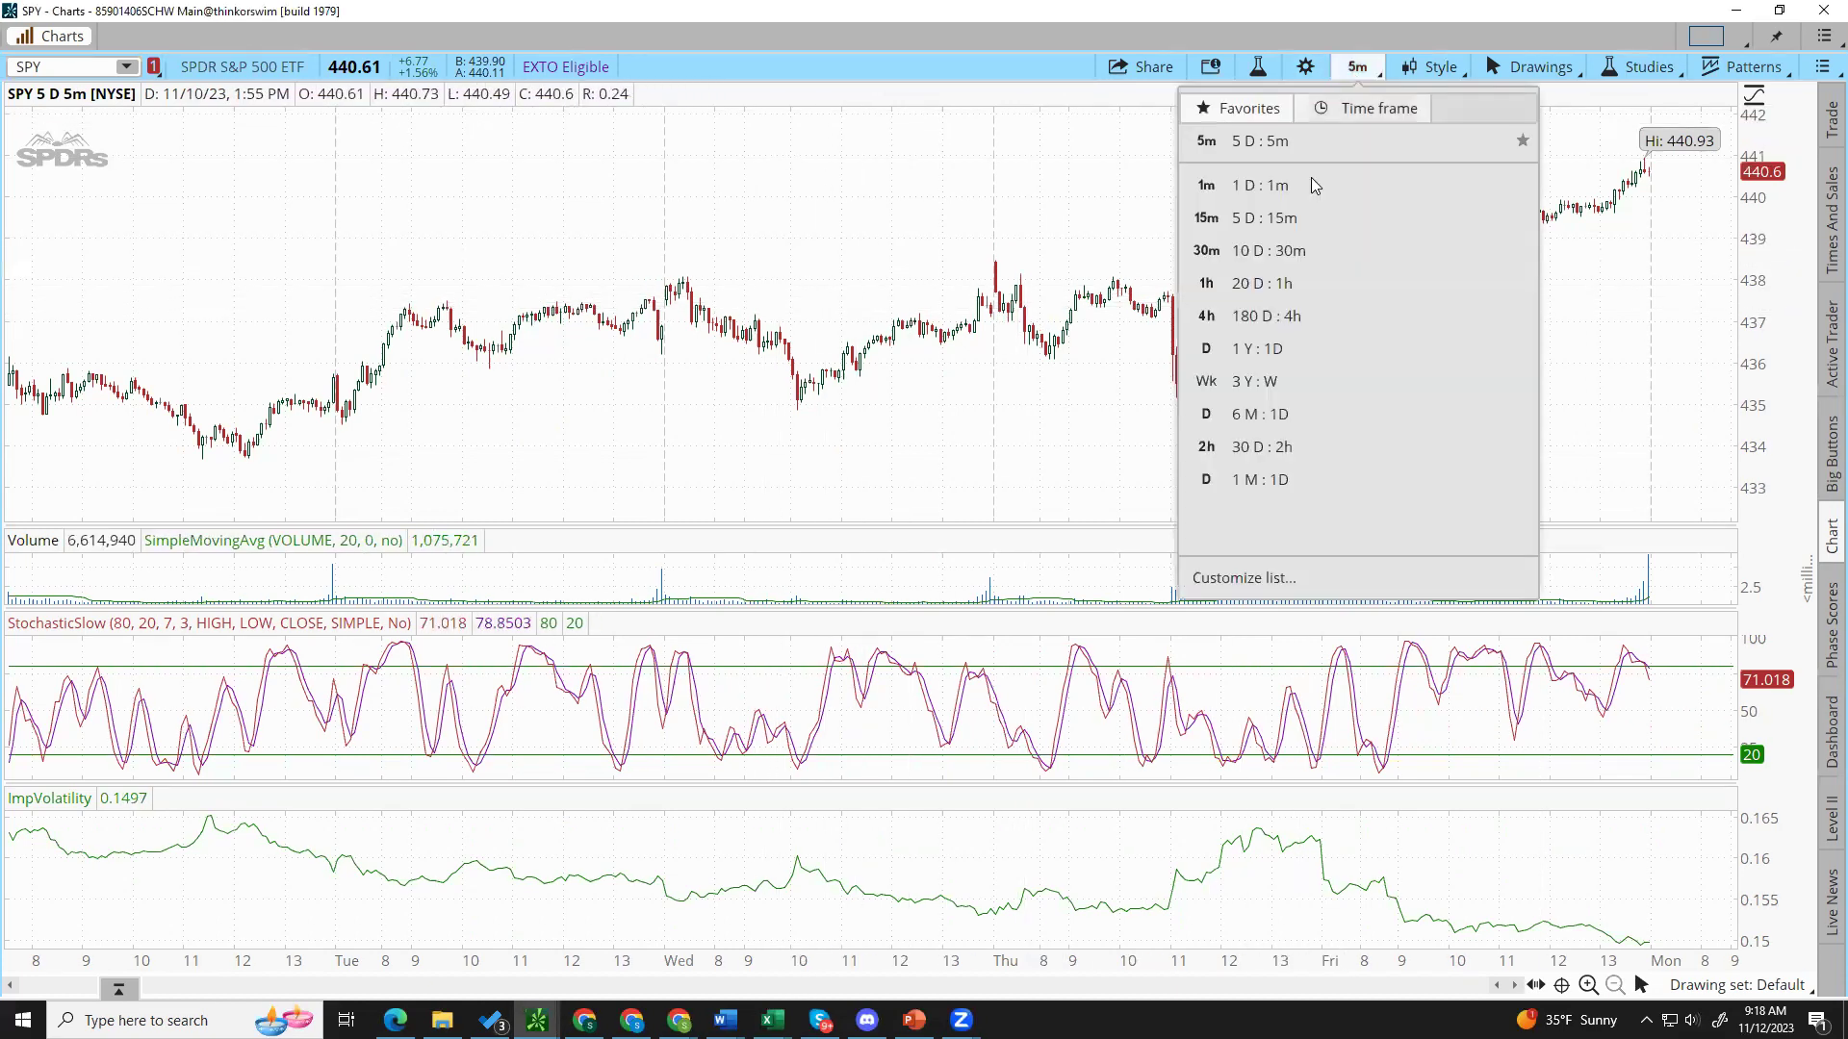
left_click(1296, 380)
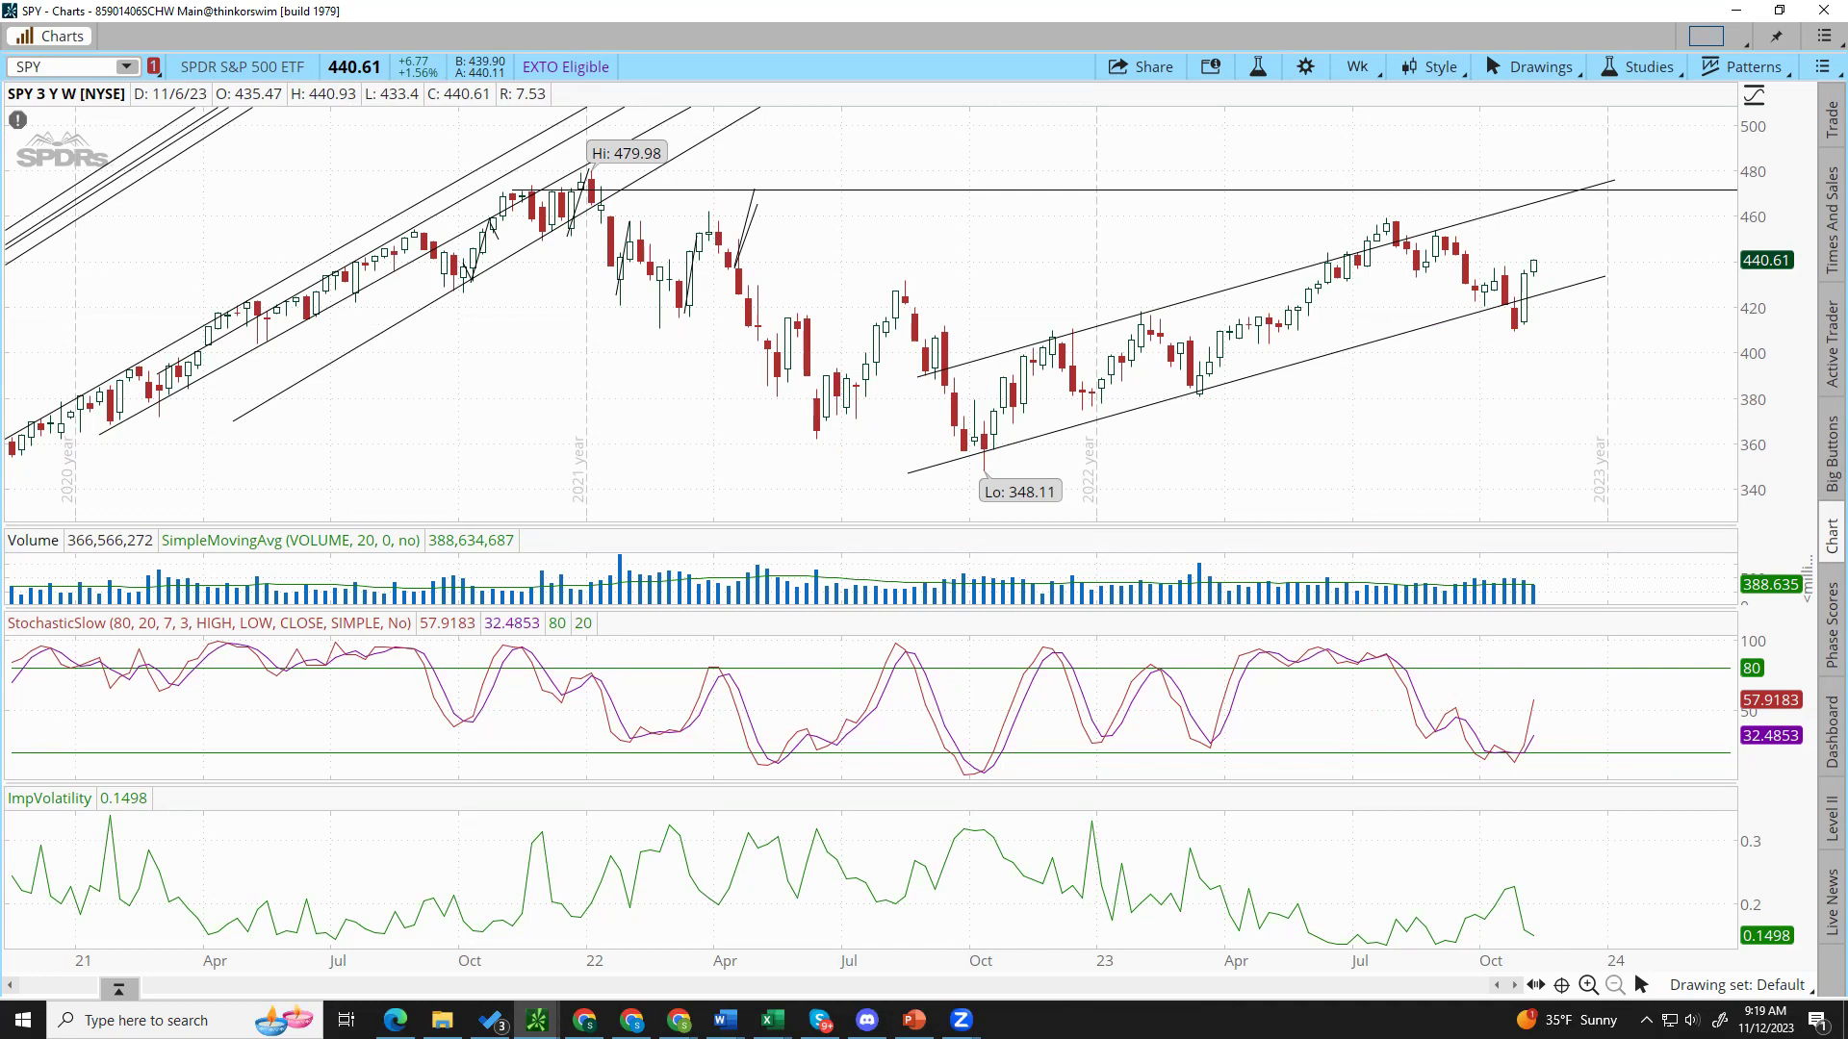
Step: Switch back to the MWAG Trading Market Posture workbook and review the Long-Term Trend scores from 22-Oct to 12-Nov
mouse_move(773, 1018)
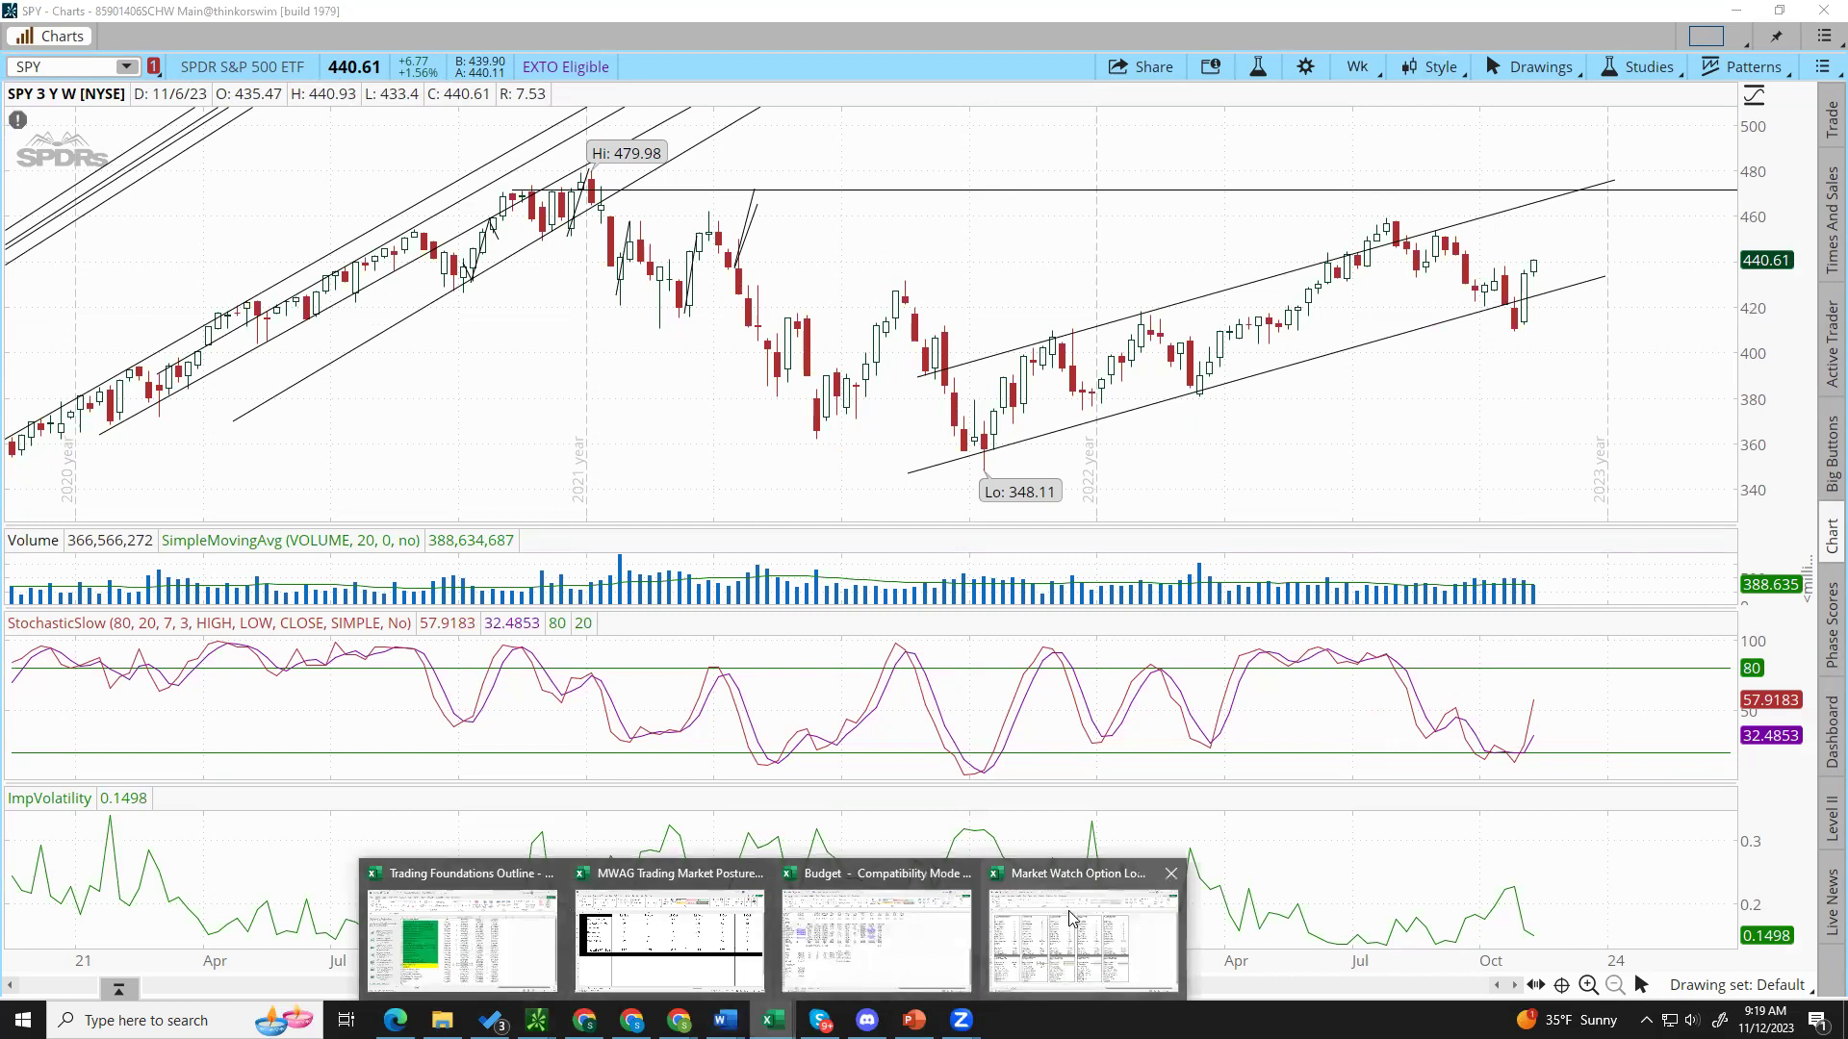
left_click(720, 928)
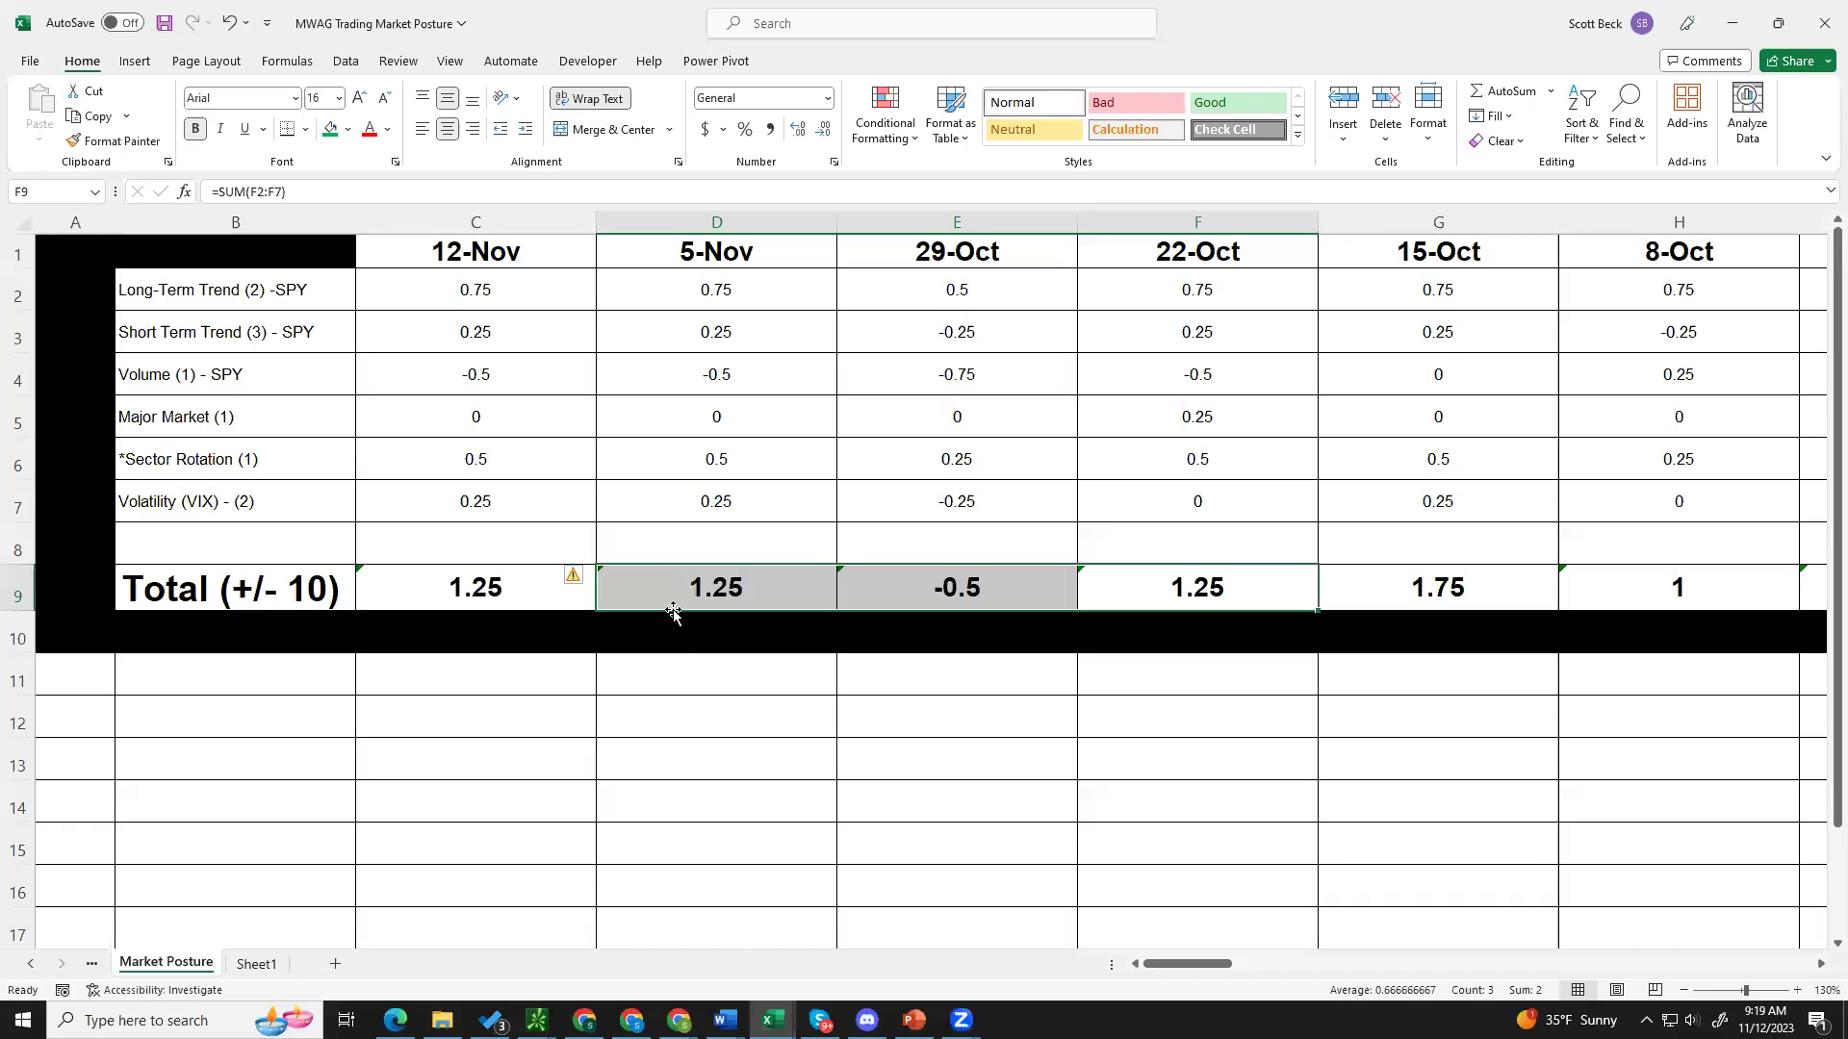
left_click(529, 277)
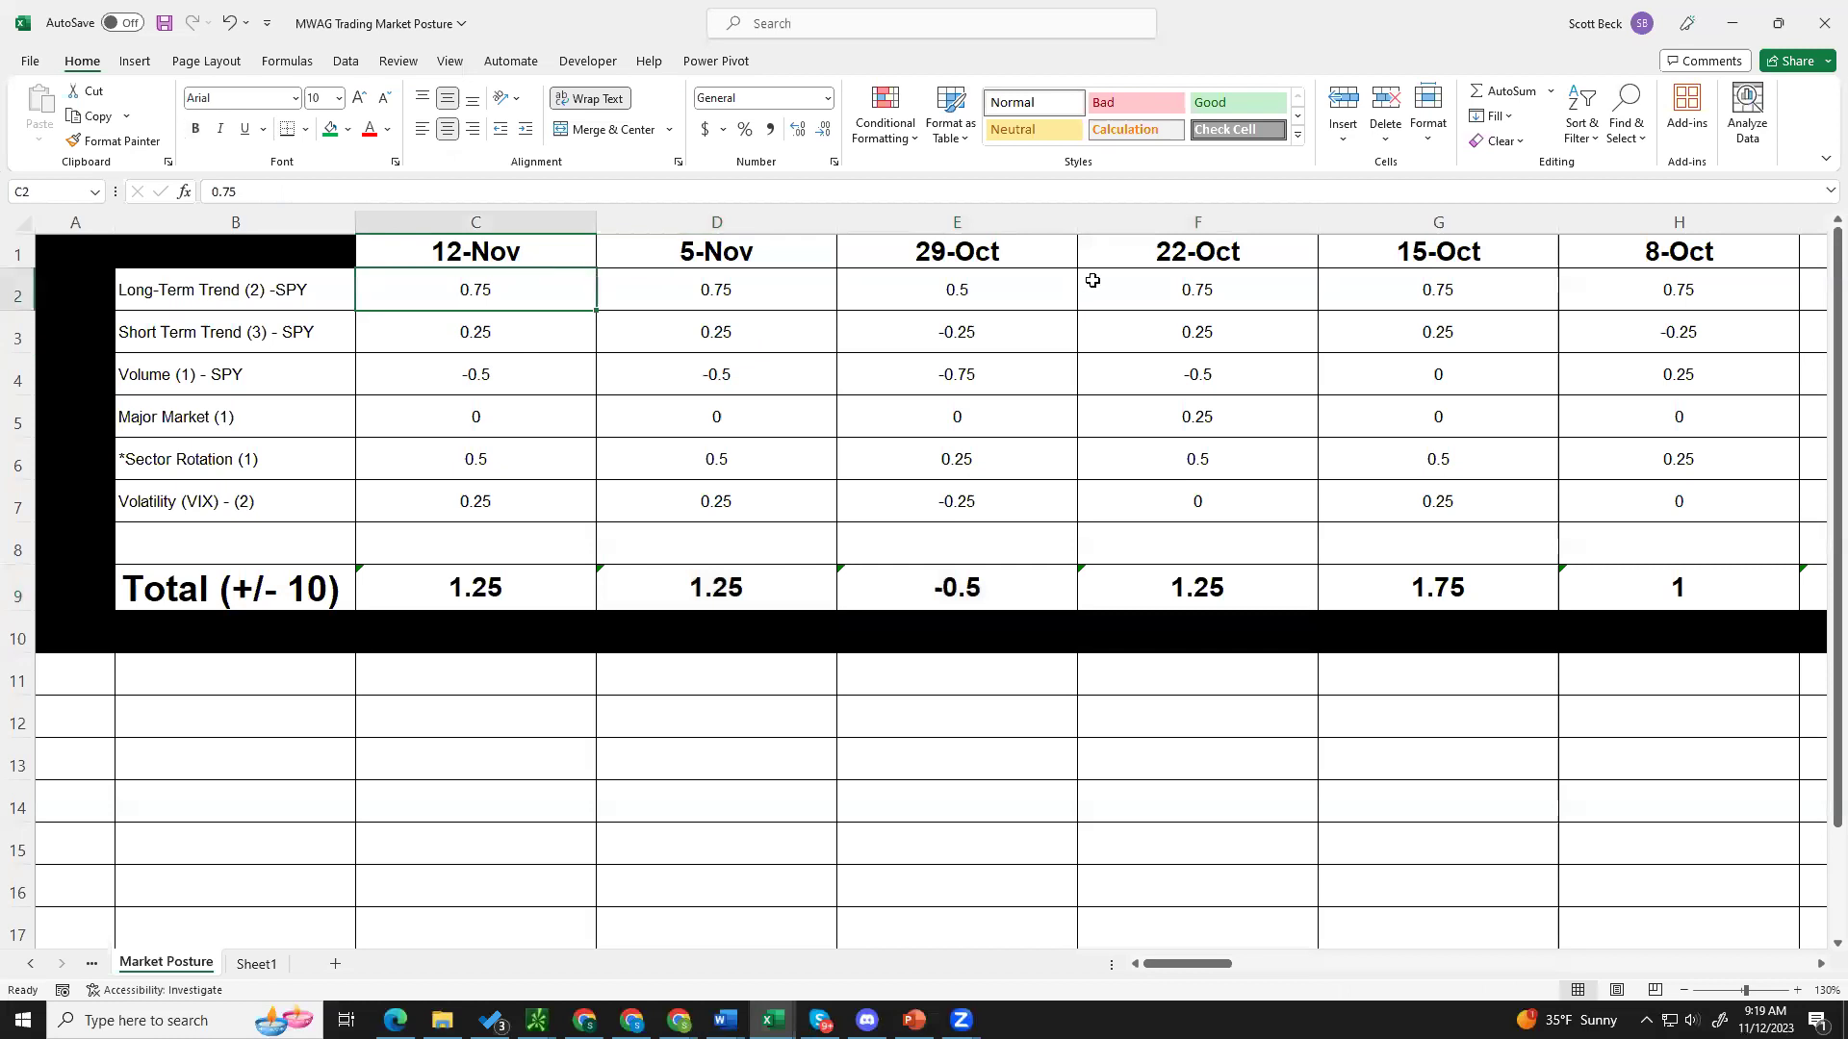
left_click(754, 289)
left_click_drag(939, 290, 779, 289)
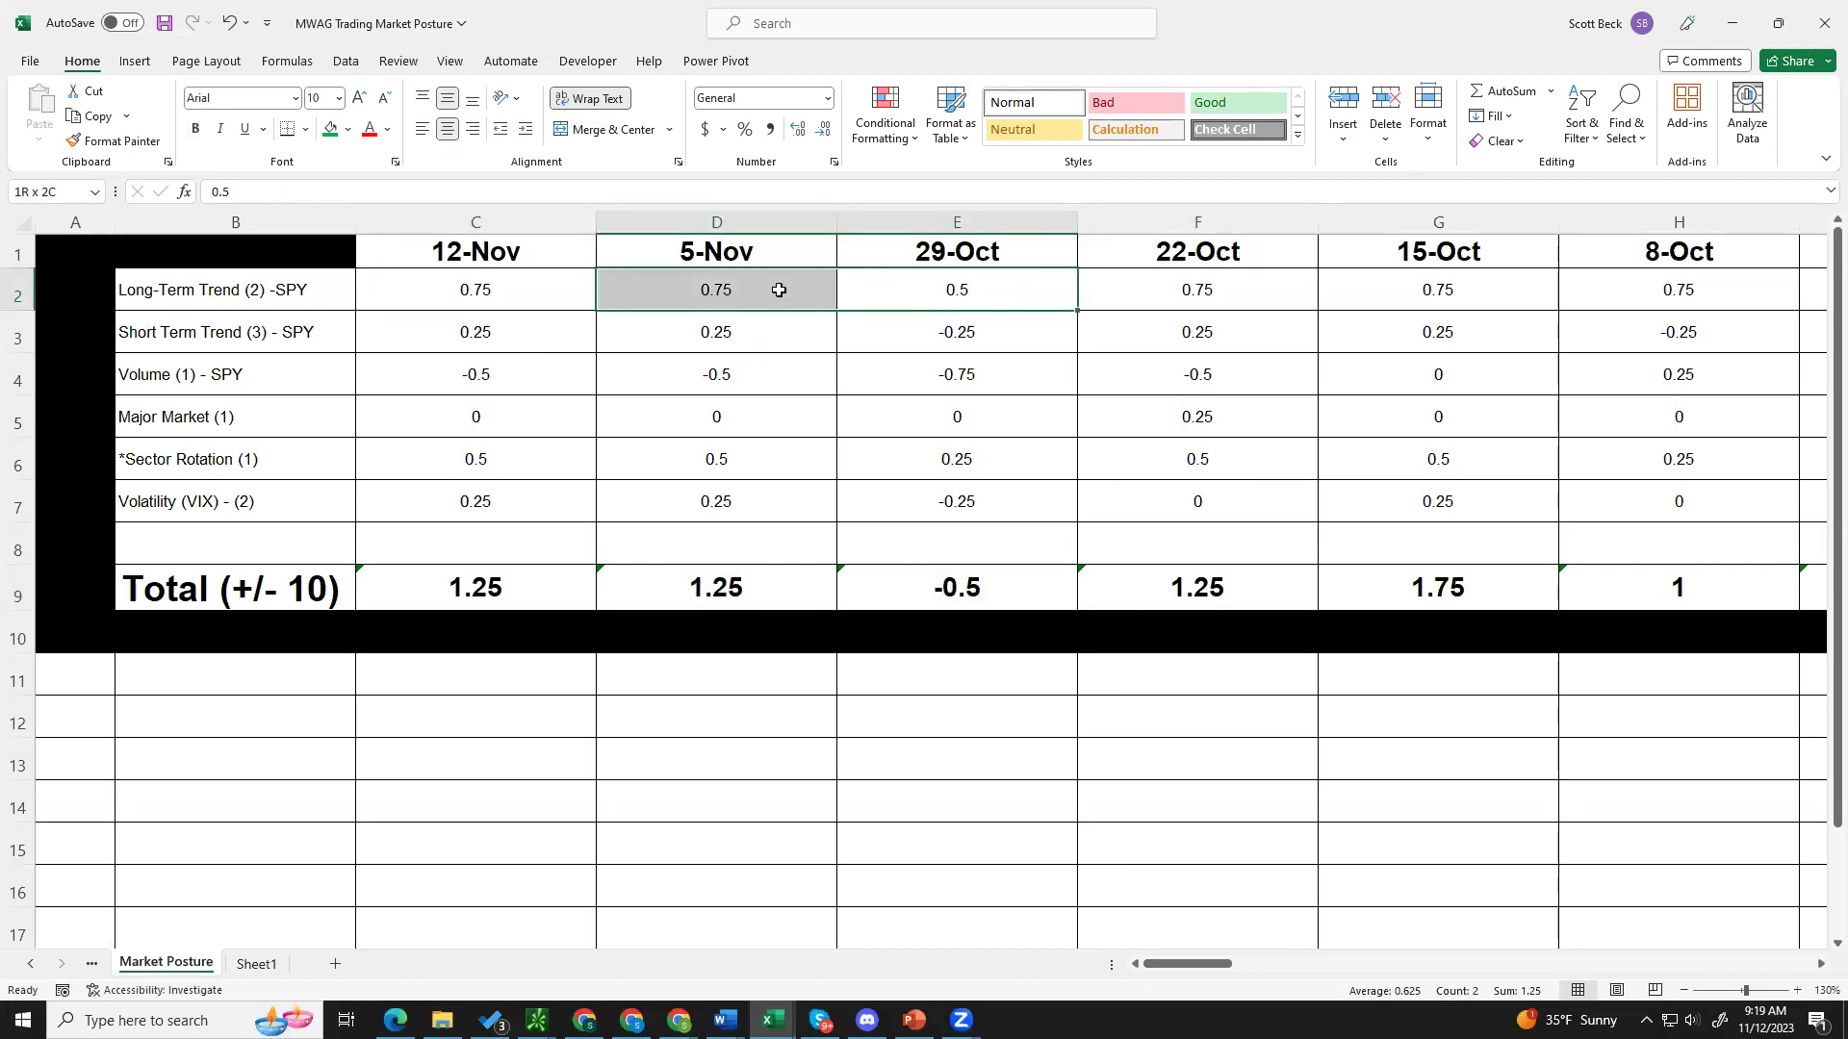
left_click_drag(1167, 284, 690, 289)
left_click(474, 289)
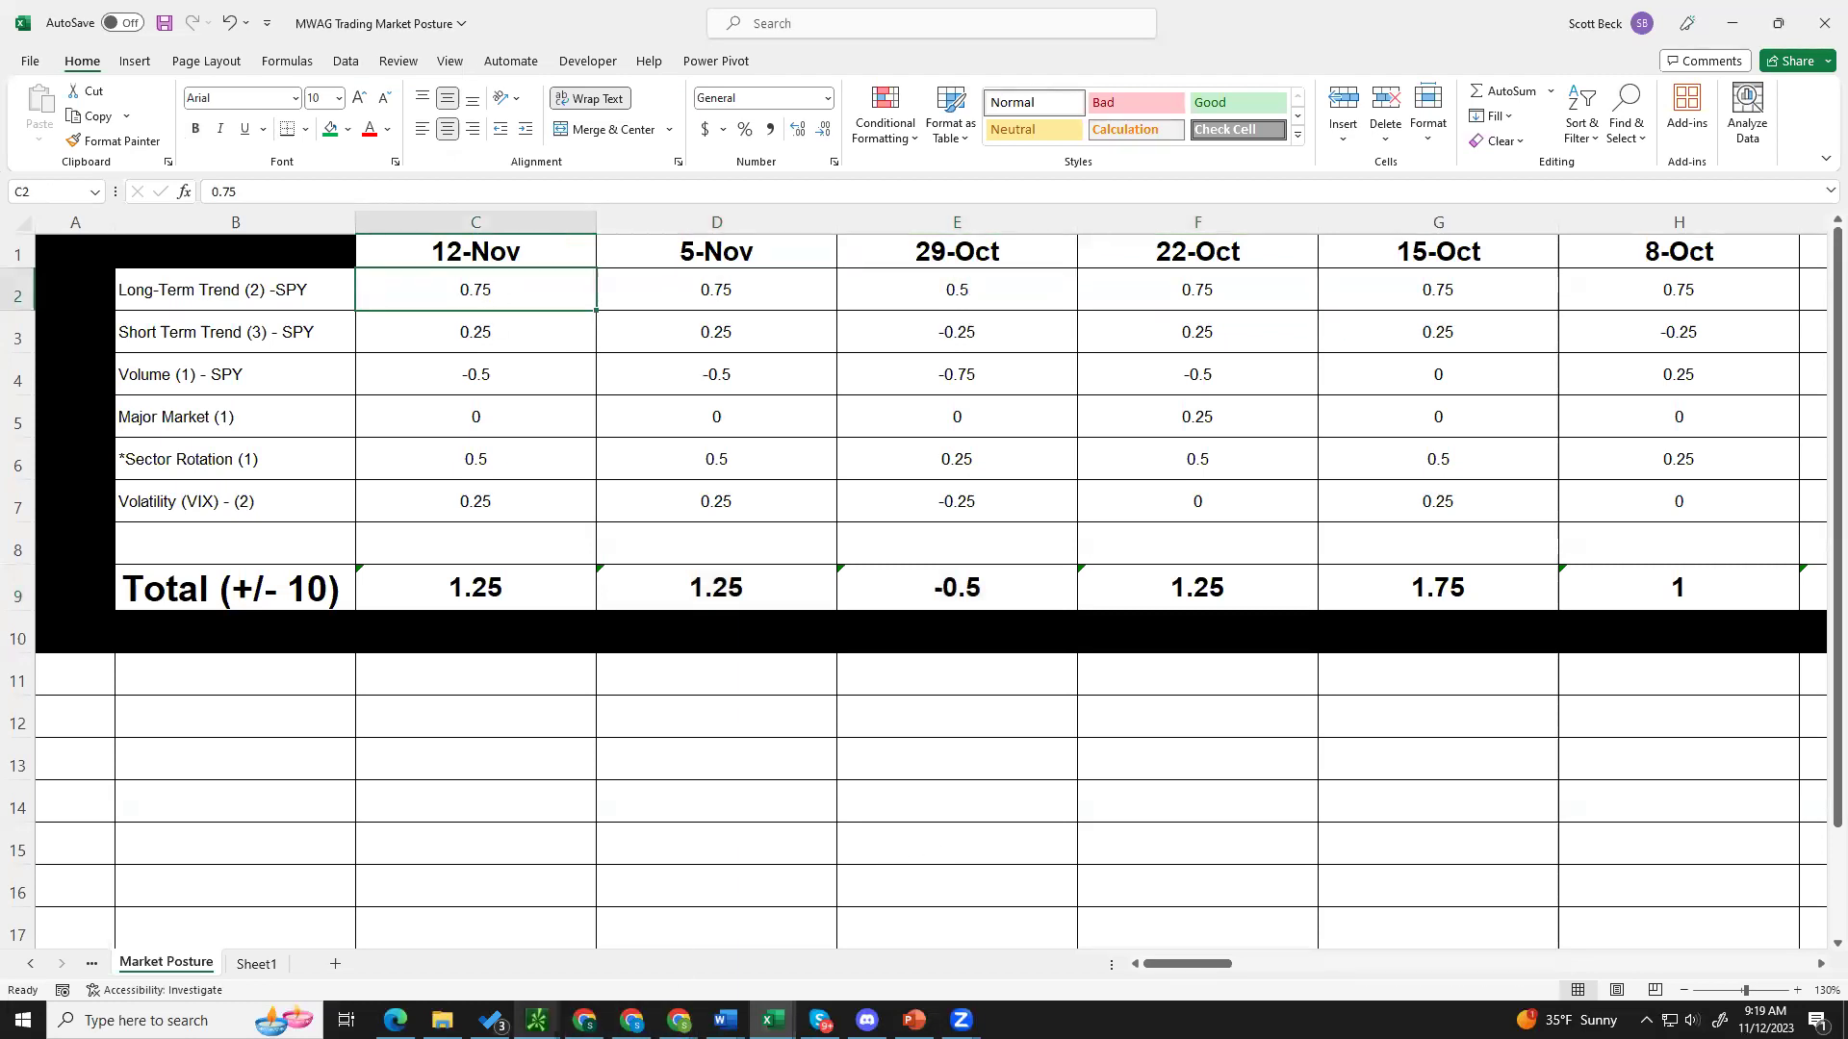
Step: Return to the weekly SPY chart in thinkorswim and mark the rising channel's lower and upper lines with red arrows
left_click(537, 1022)
left_click(640, 929)
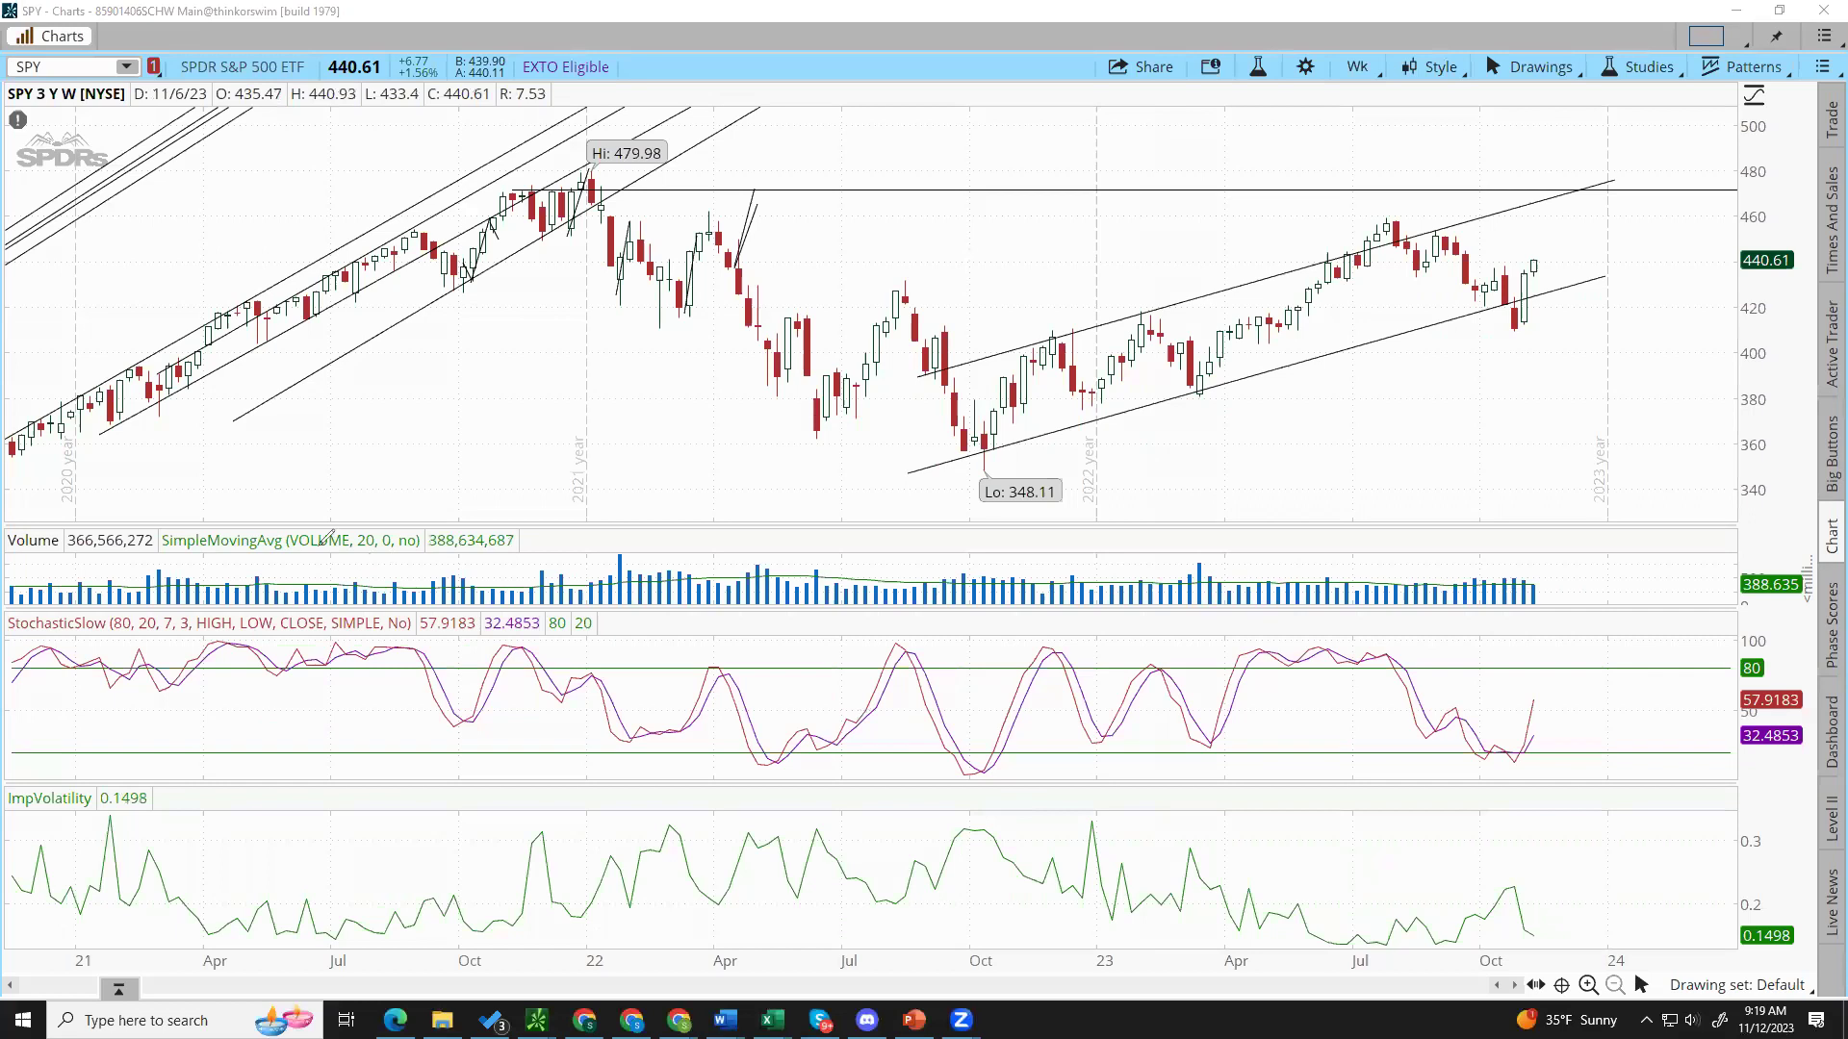
left_click_drag(960, 560, 1109, 417)
left_click_drag(1546, 107, 1473, 222)
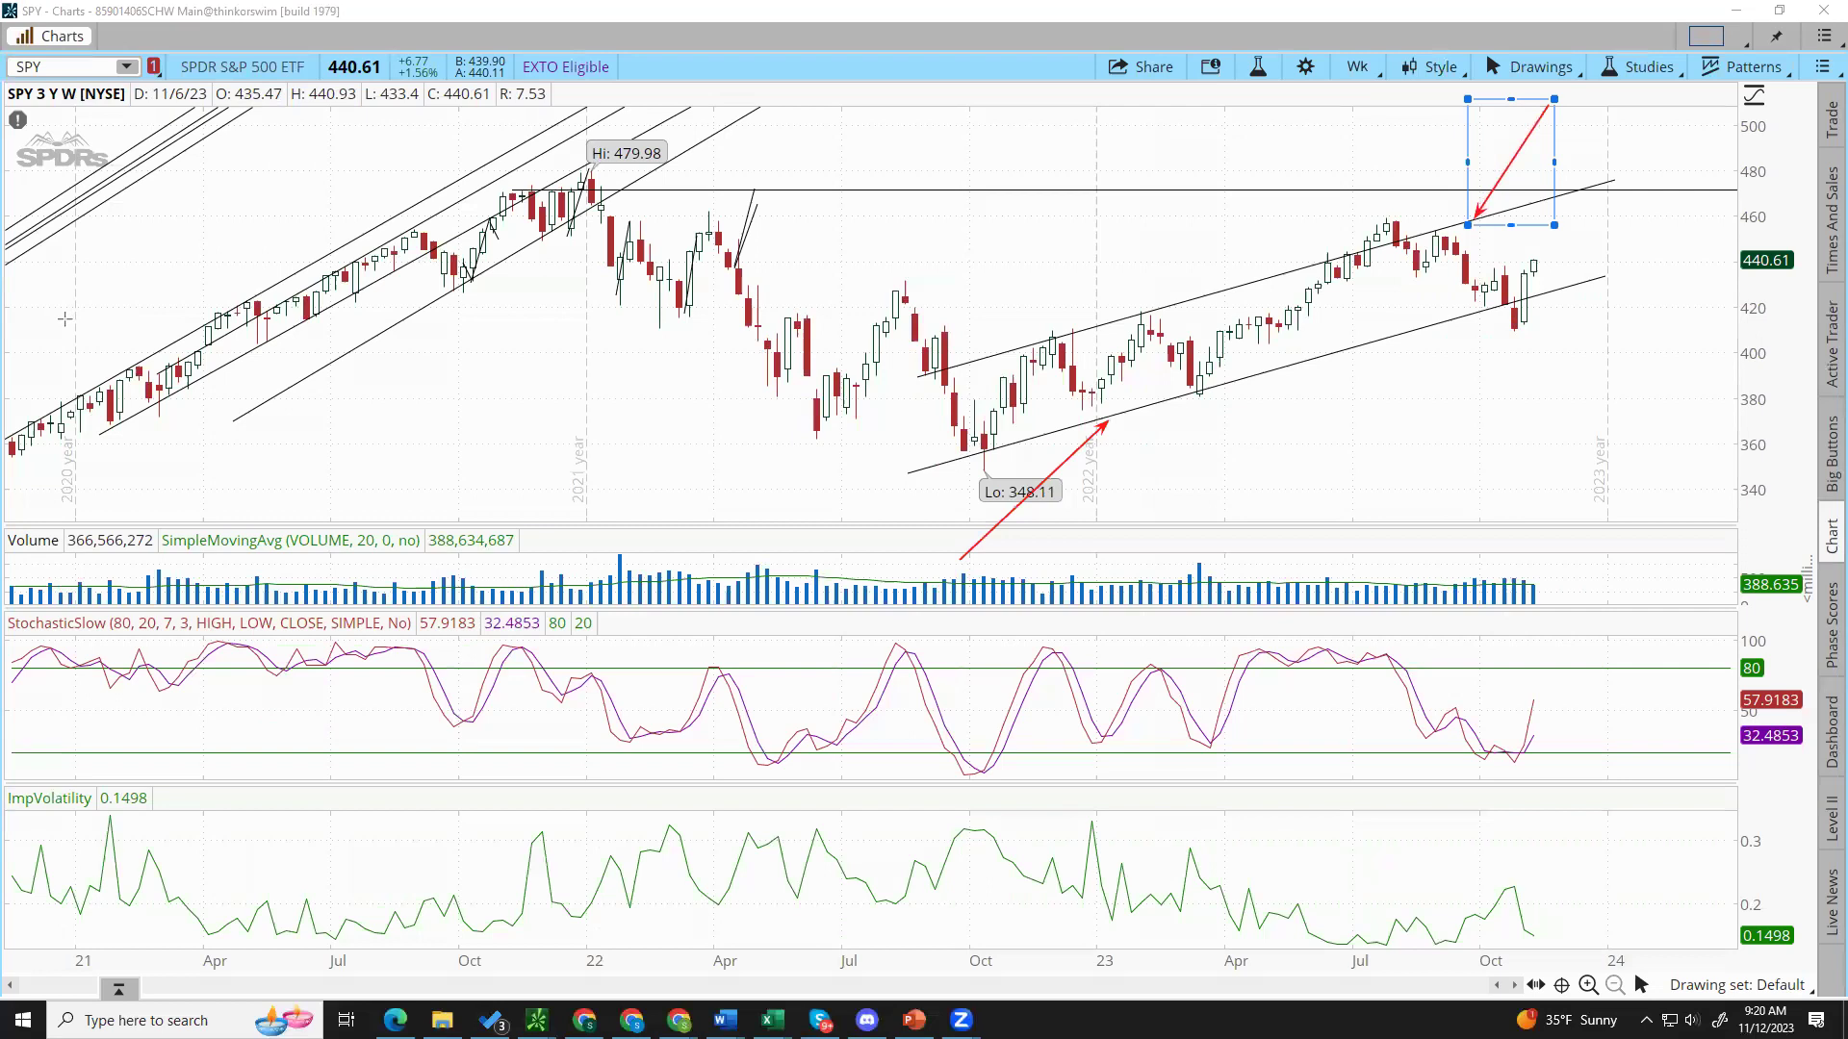
Step: Draw three red lines from the channel's lower line in early 2023: one nearly horizontal, one steeply rising and one steeply falling
left_click_drag(1155, 407, 1696, 393)
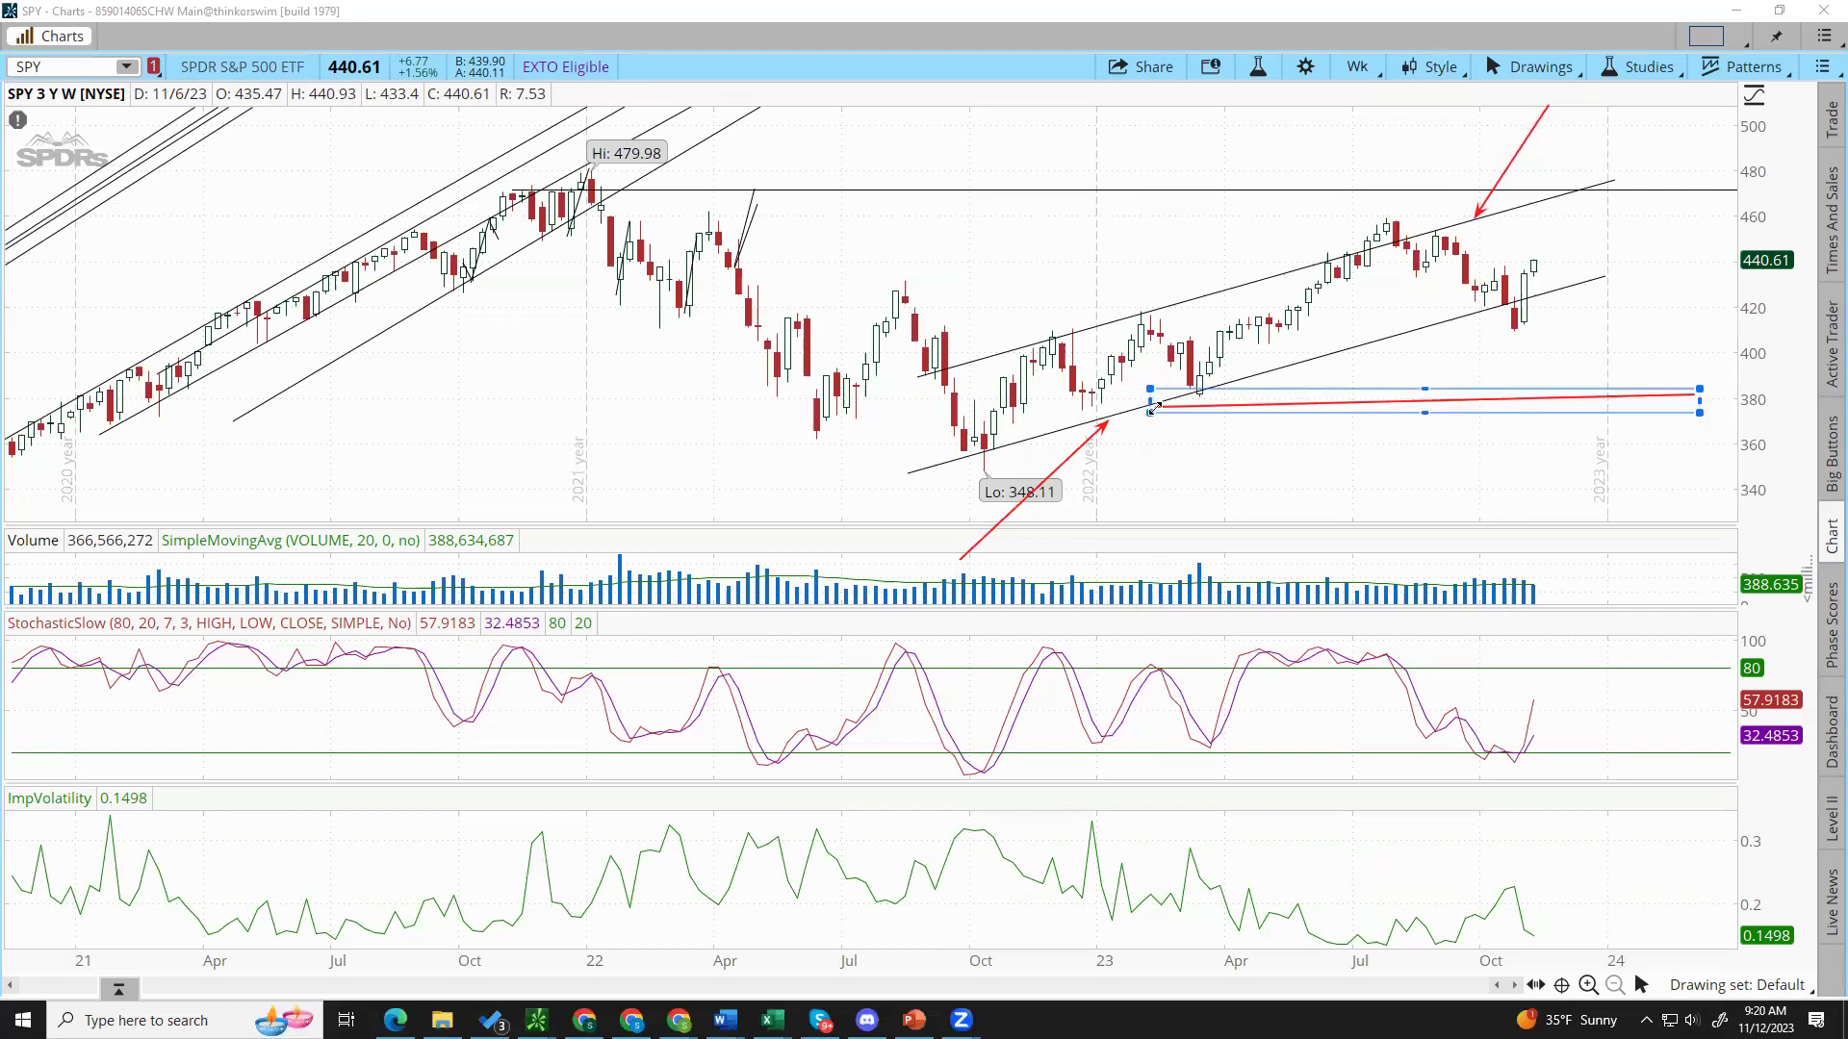
left_click(1146, 445)
mouse_move(1155, 405)
left_mouse_down()
mouse_move(1395, 210)
mouse_move(1473, 120)
mouse_move(1536, 114)
mouse_move(1522, 93)
left_mouse_up()
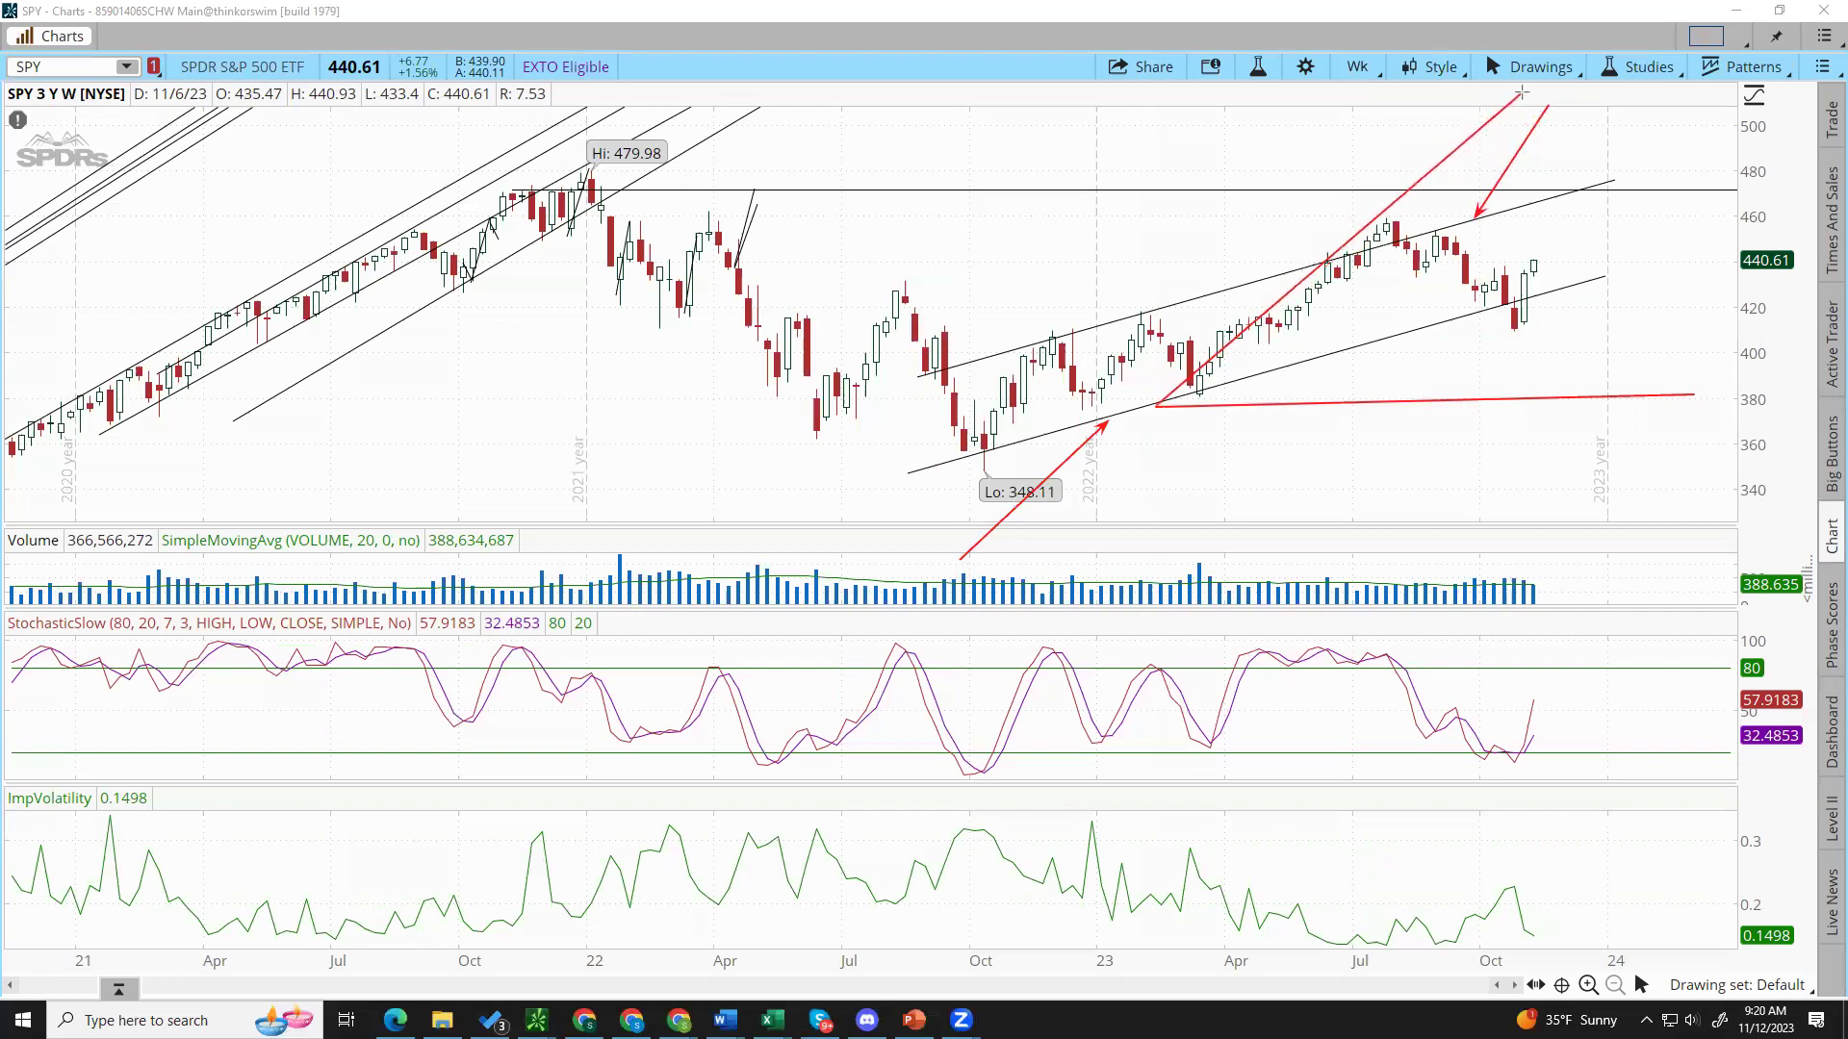
left_click(1522, 92)
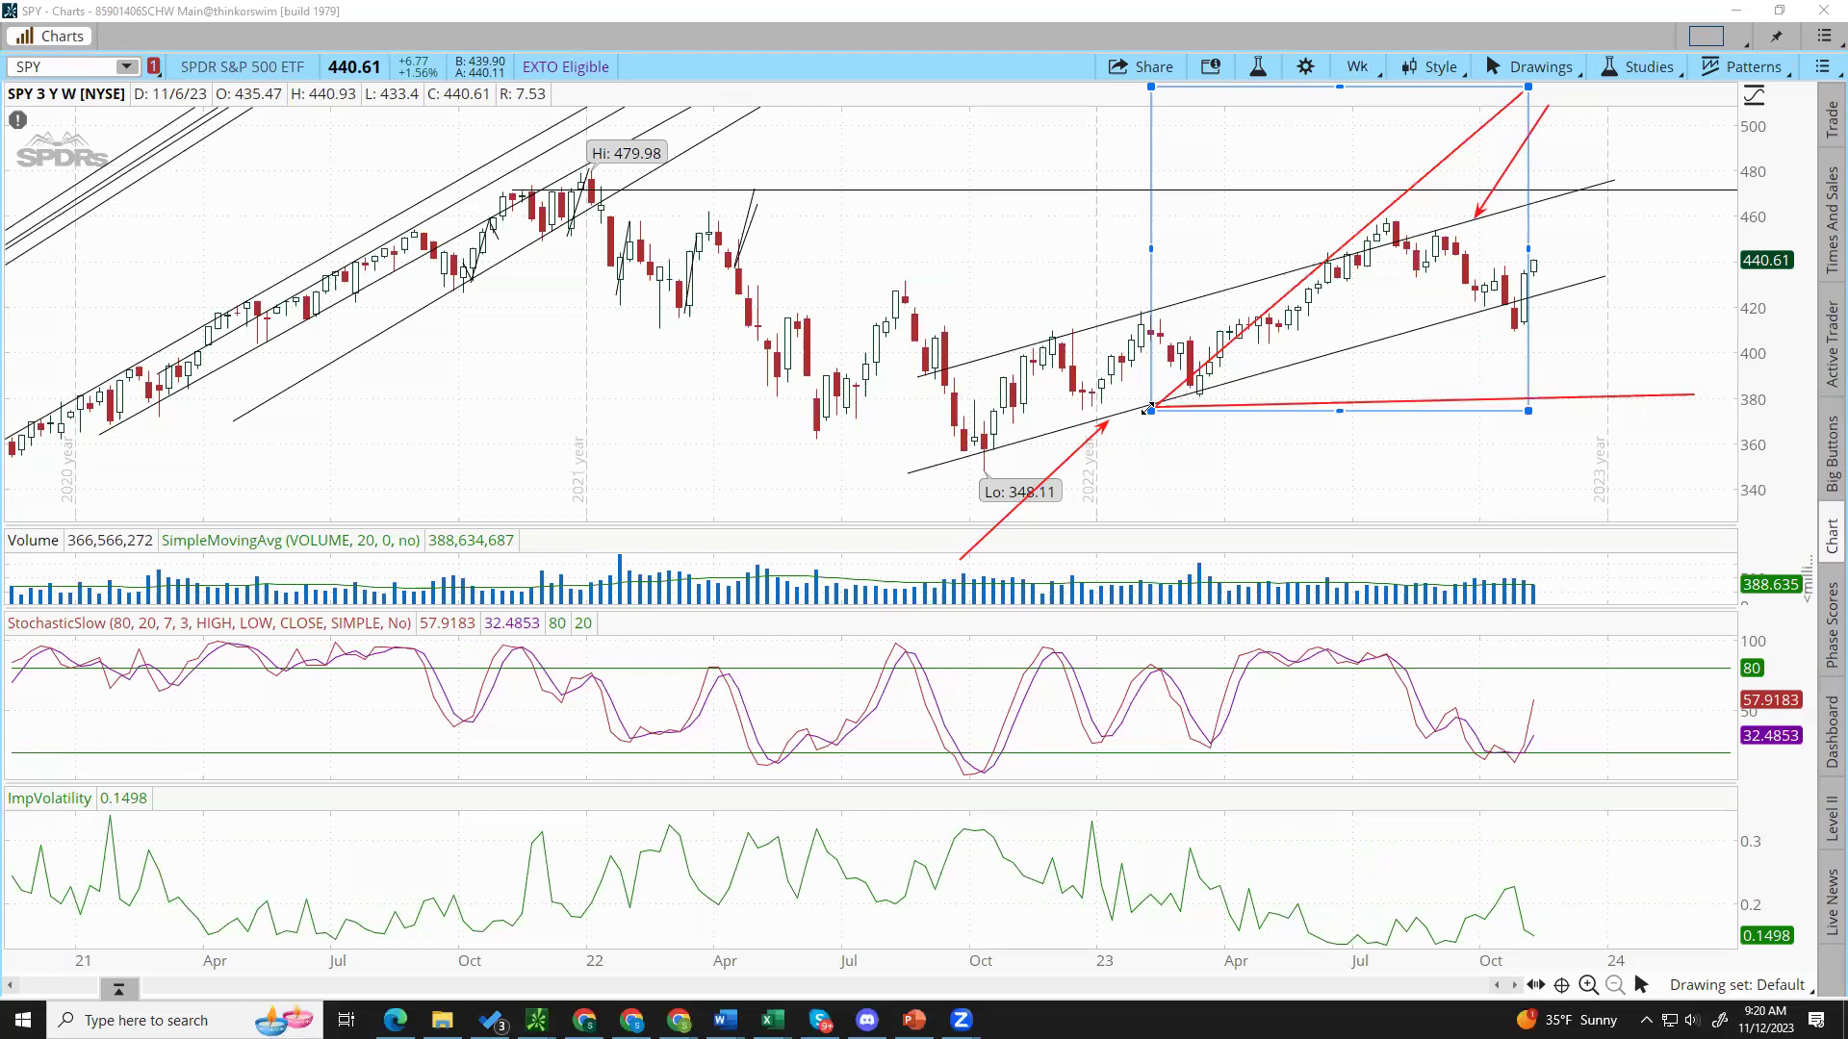
left_click(828, 439)
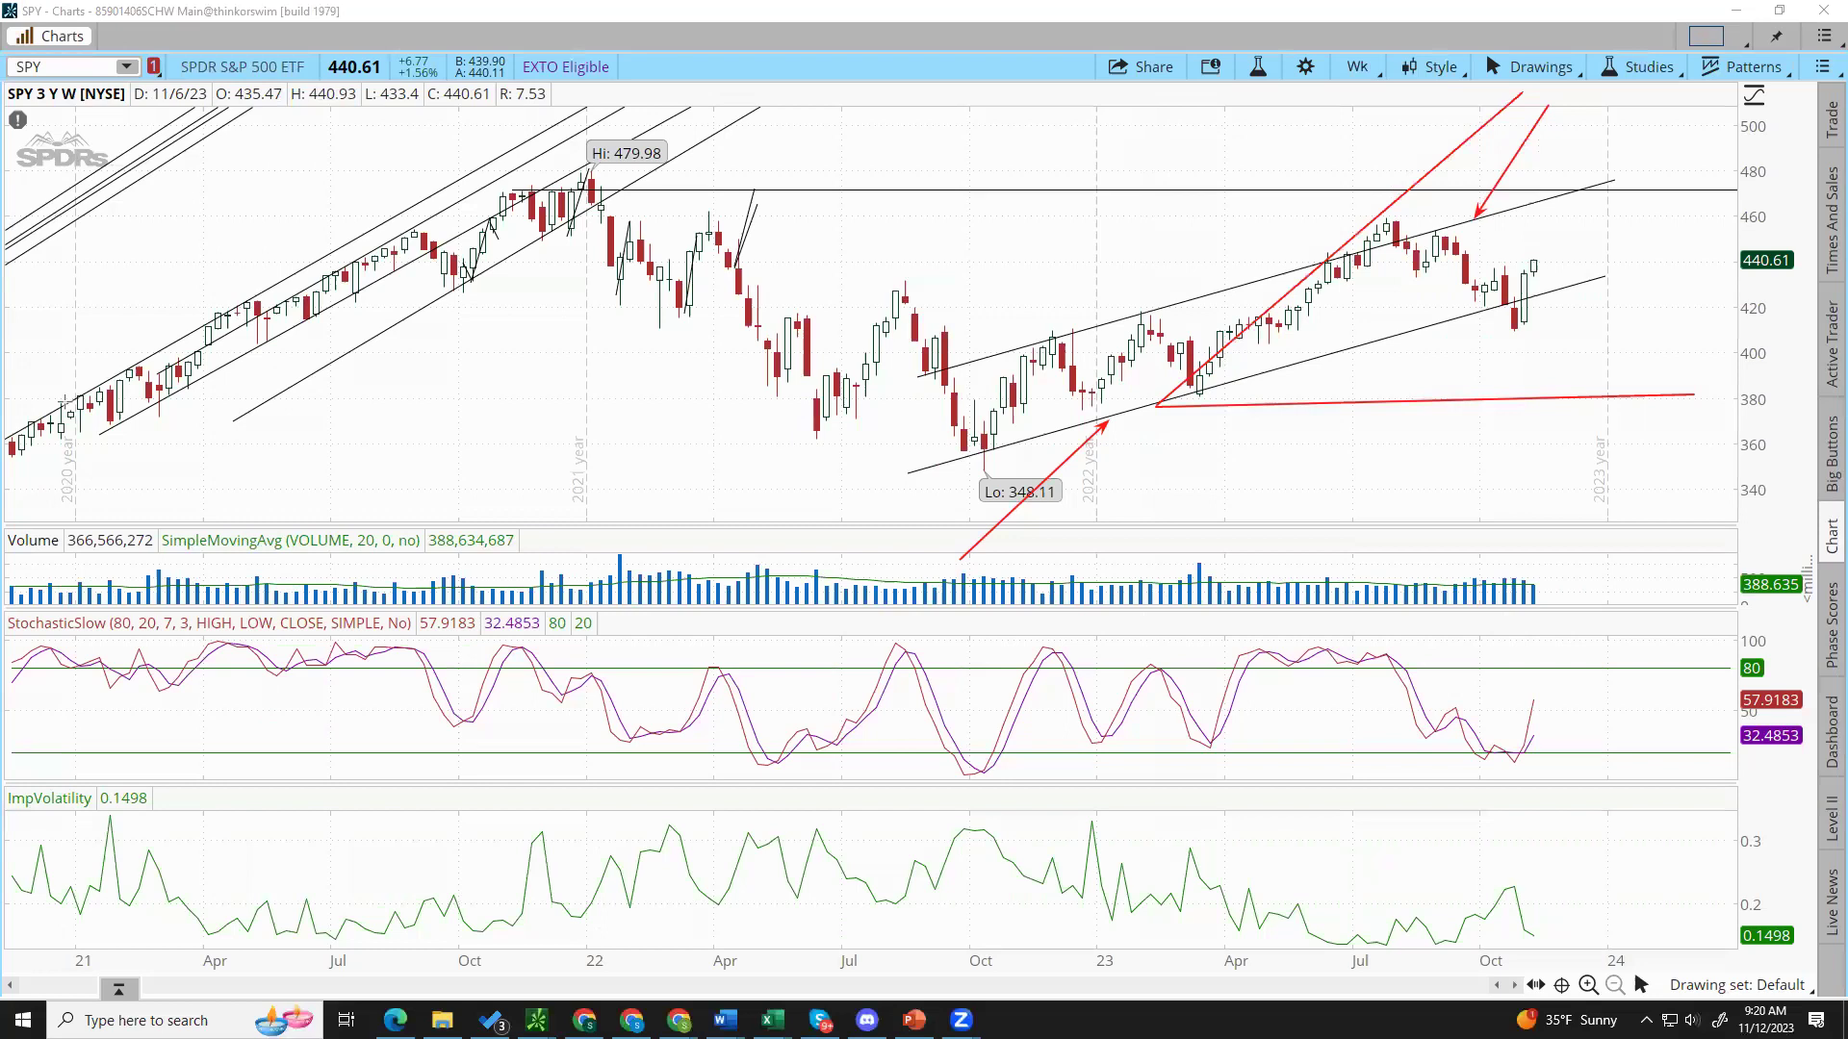
left_click_drag(1156, 404, 1575, 782)
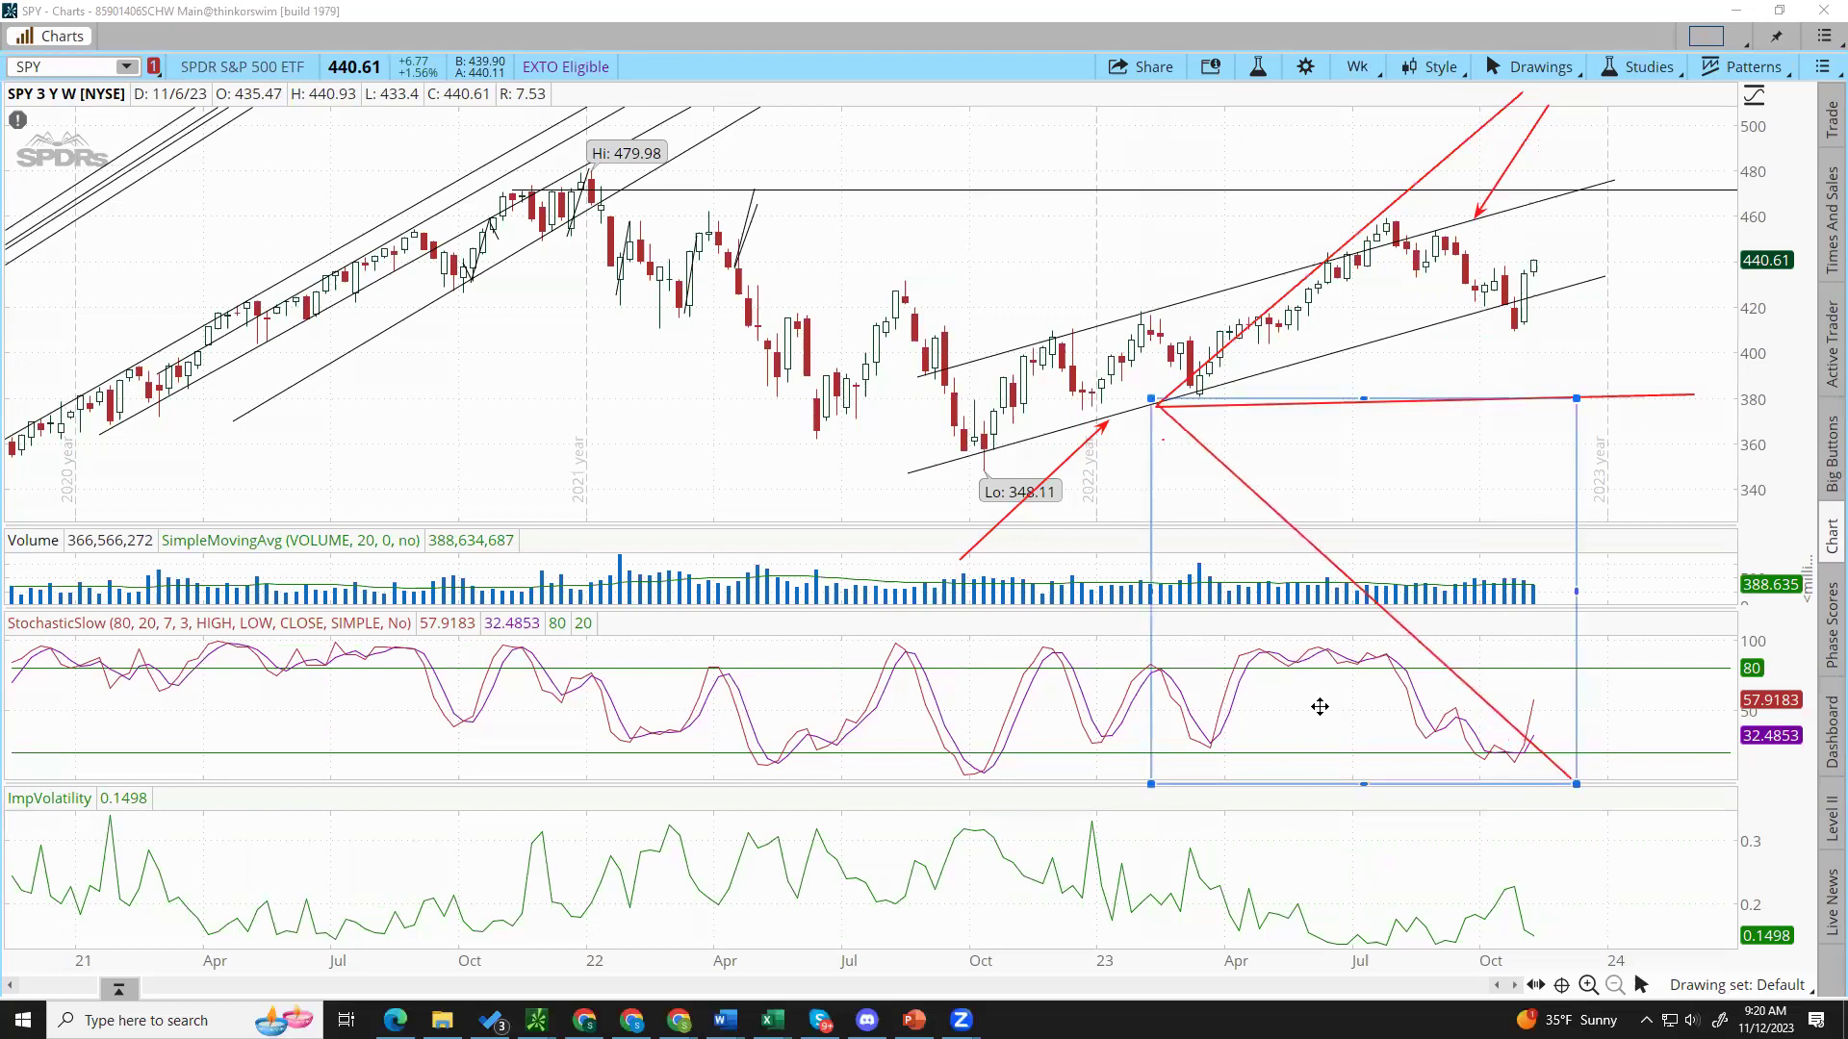
Step: Outline the 2022 downtrend with two falling red lines and clear all the red annotations from the chart
left_click_drag(607, 193, 899, 289)
left_click_drag(574, 292, 952, 422)
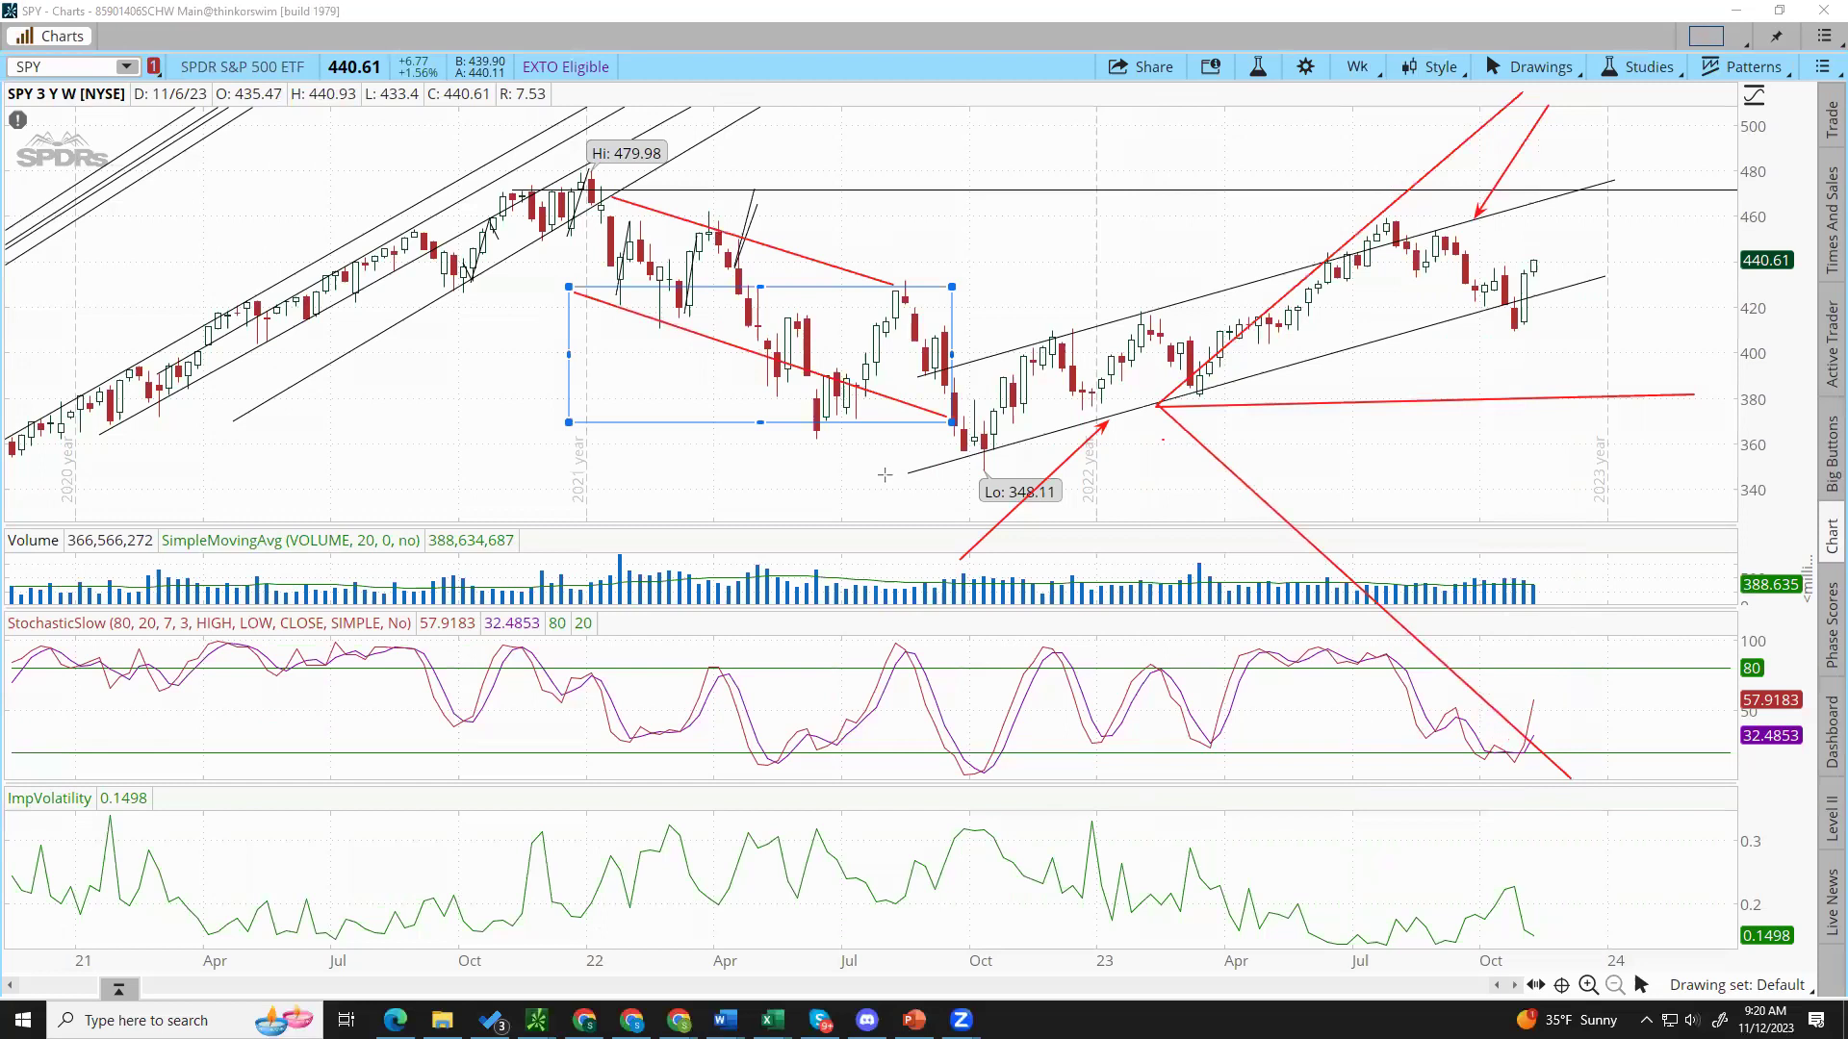
left_click_drag(738, 534, 758, 426)
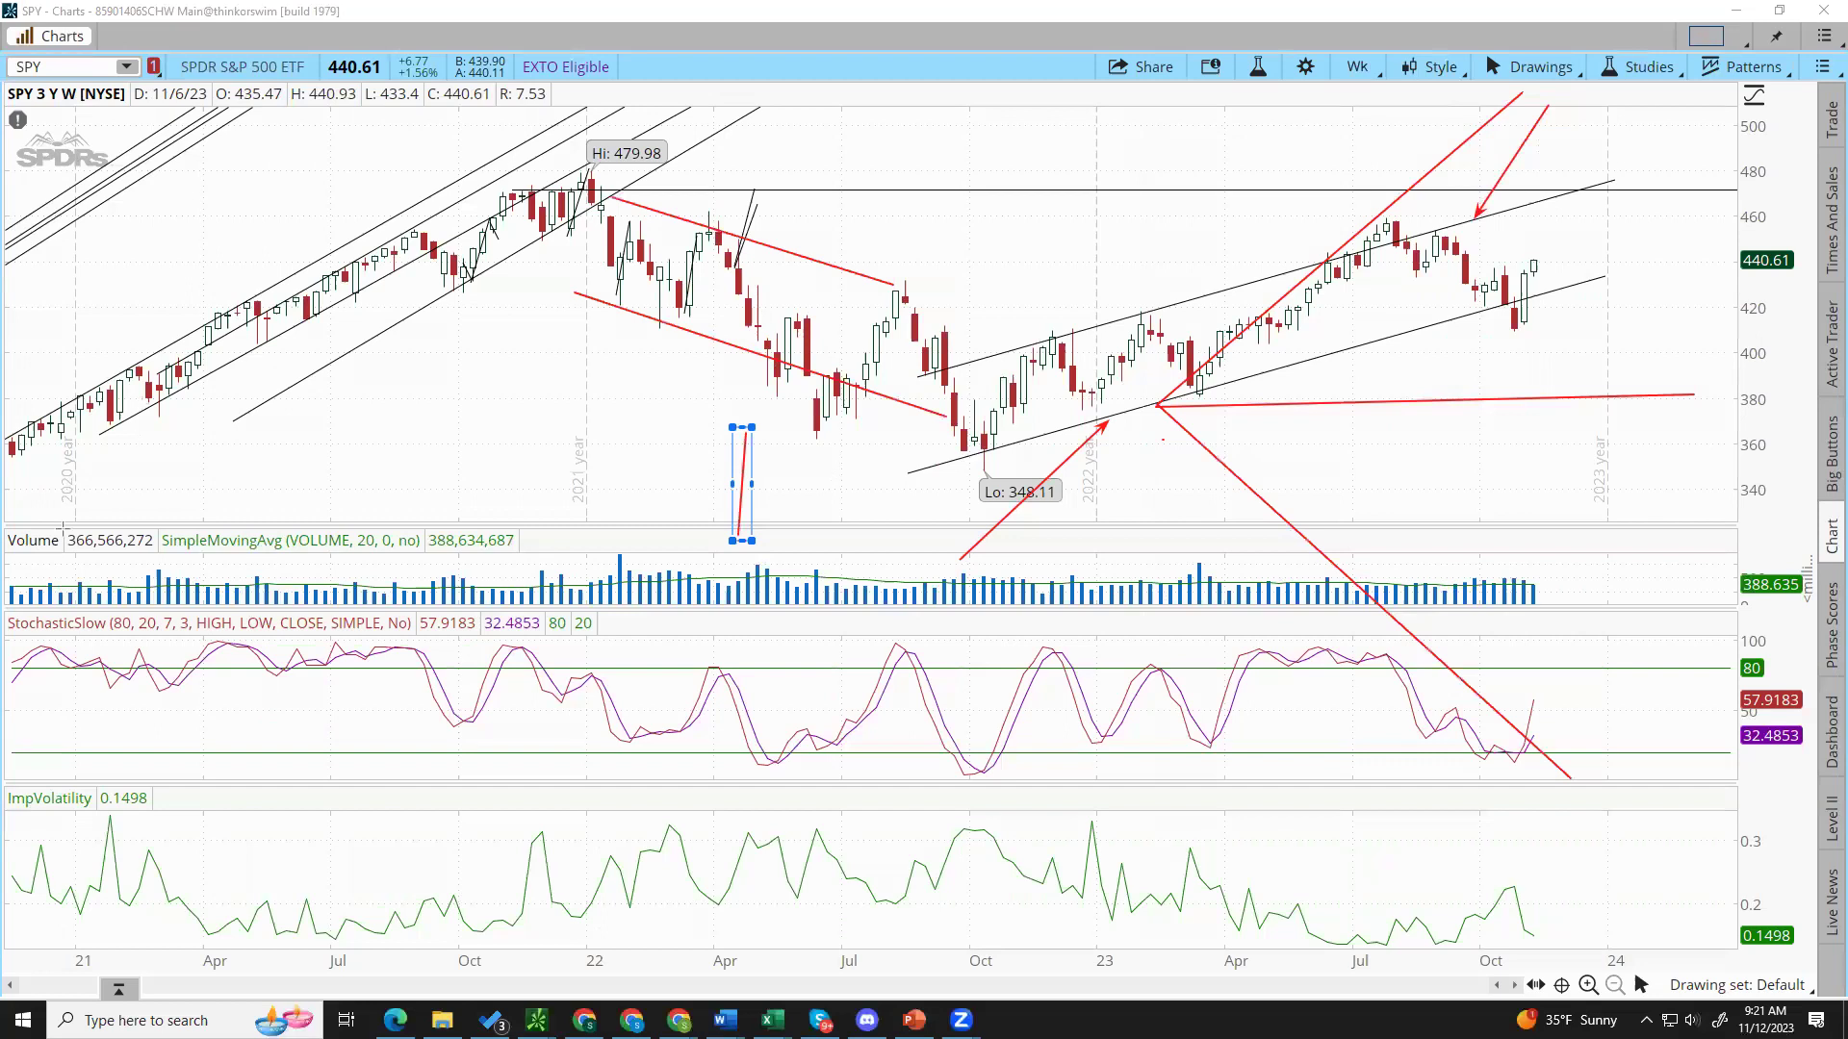
key("Delete")
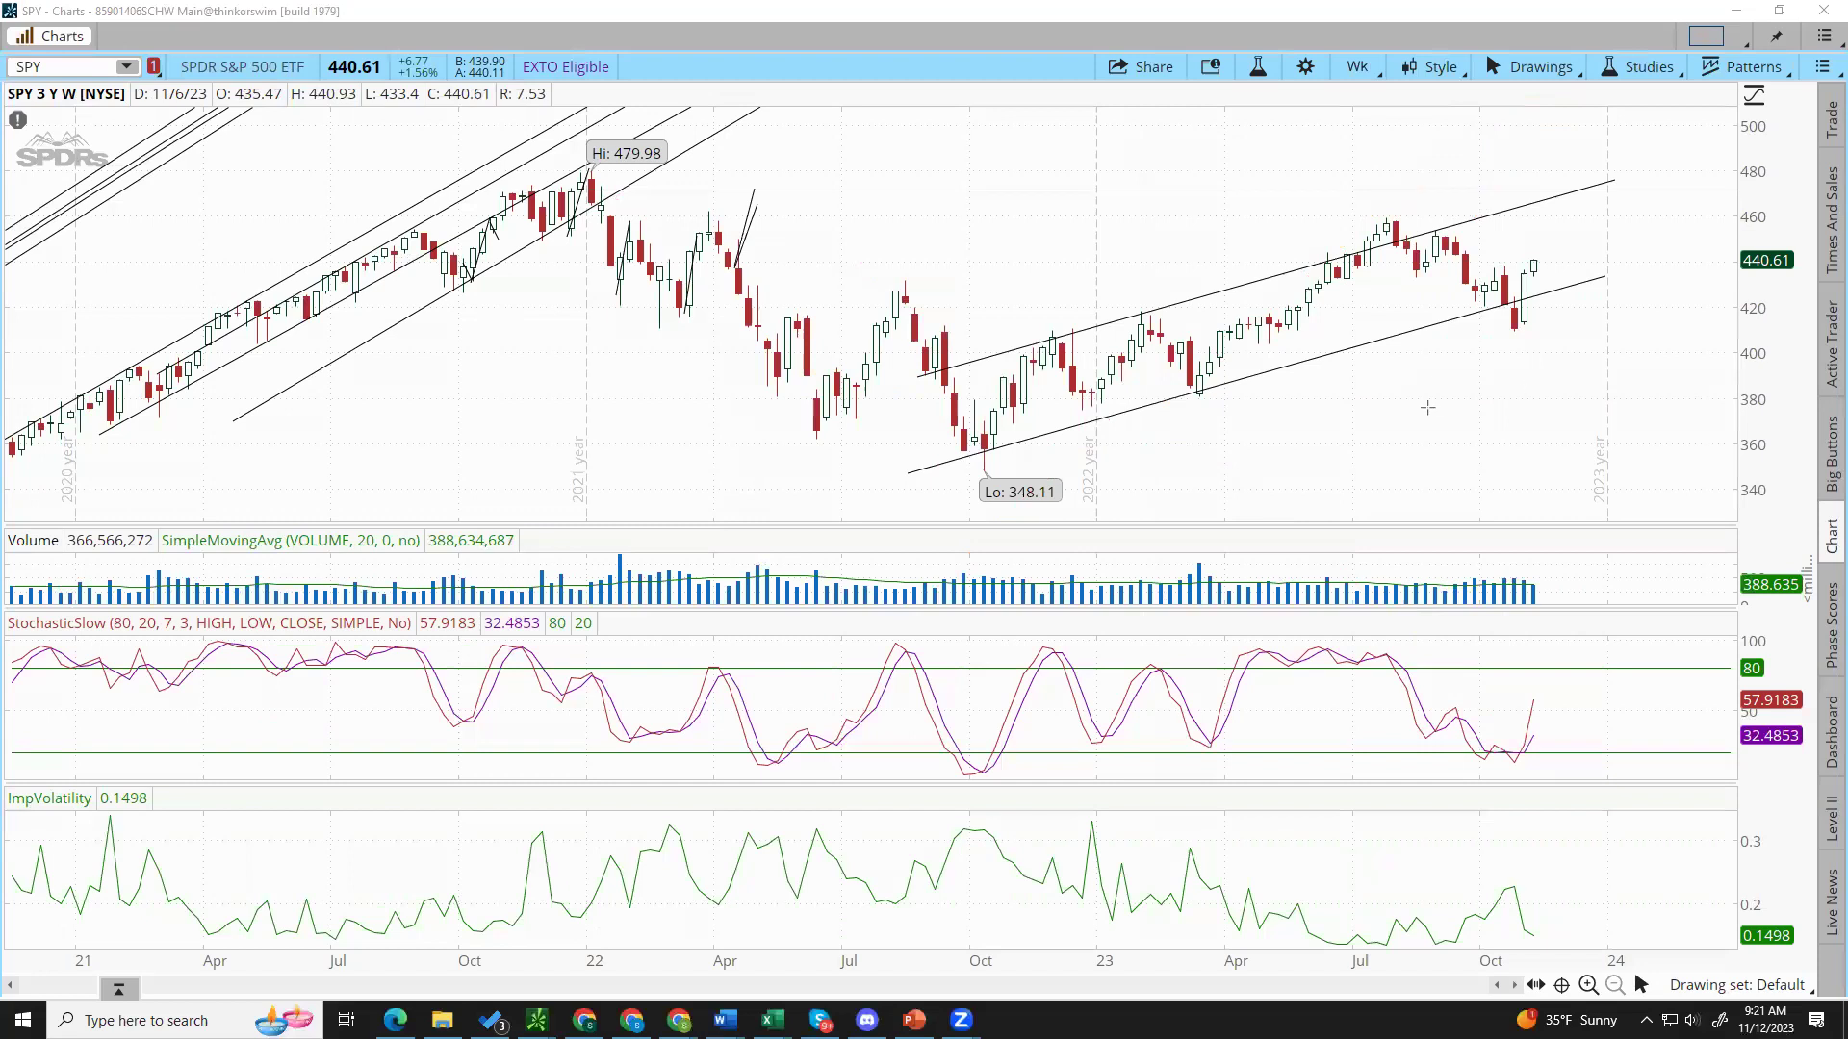
Step: Point red arrows at the recent candles around the channel's lower line and clear both arrows
left_click_drag(1427, 408, 1508, 315)
left_click_drag(1716, 336, 1530, 294)
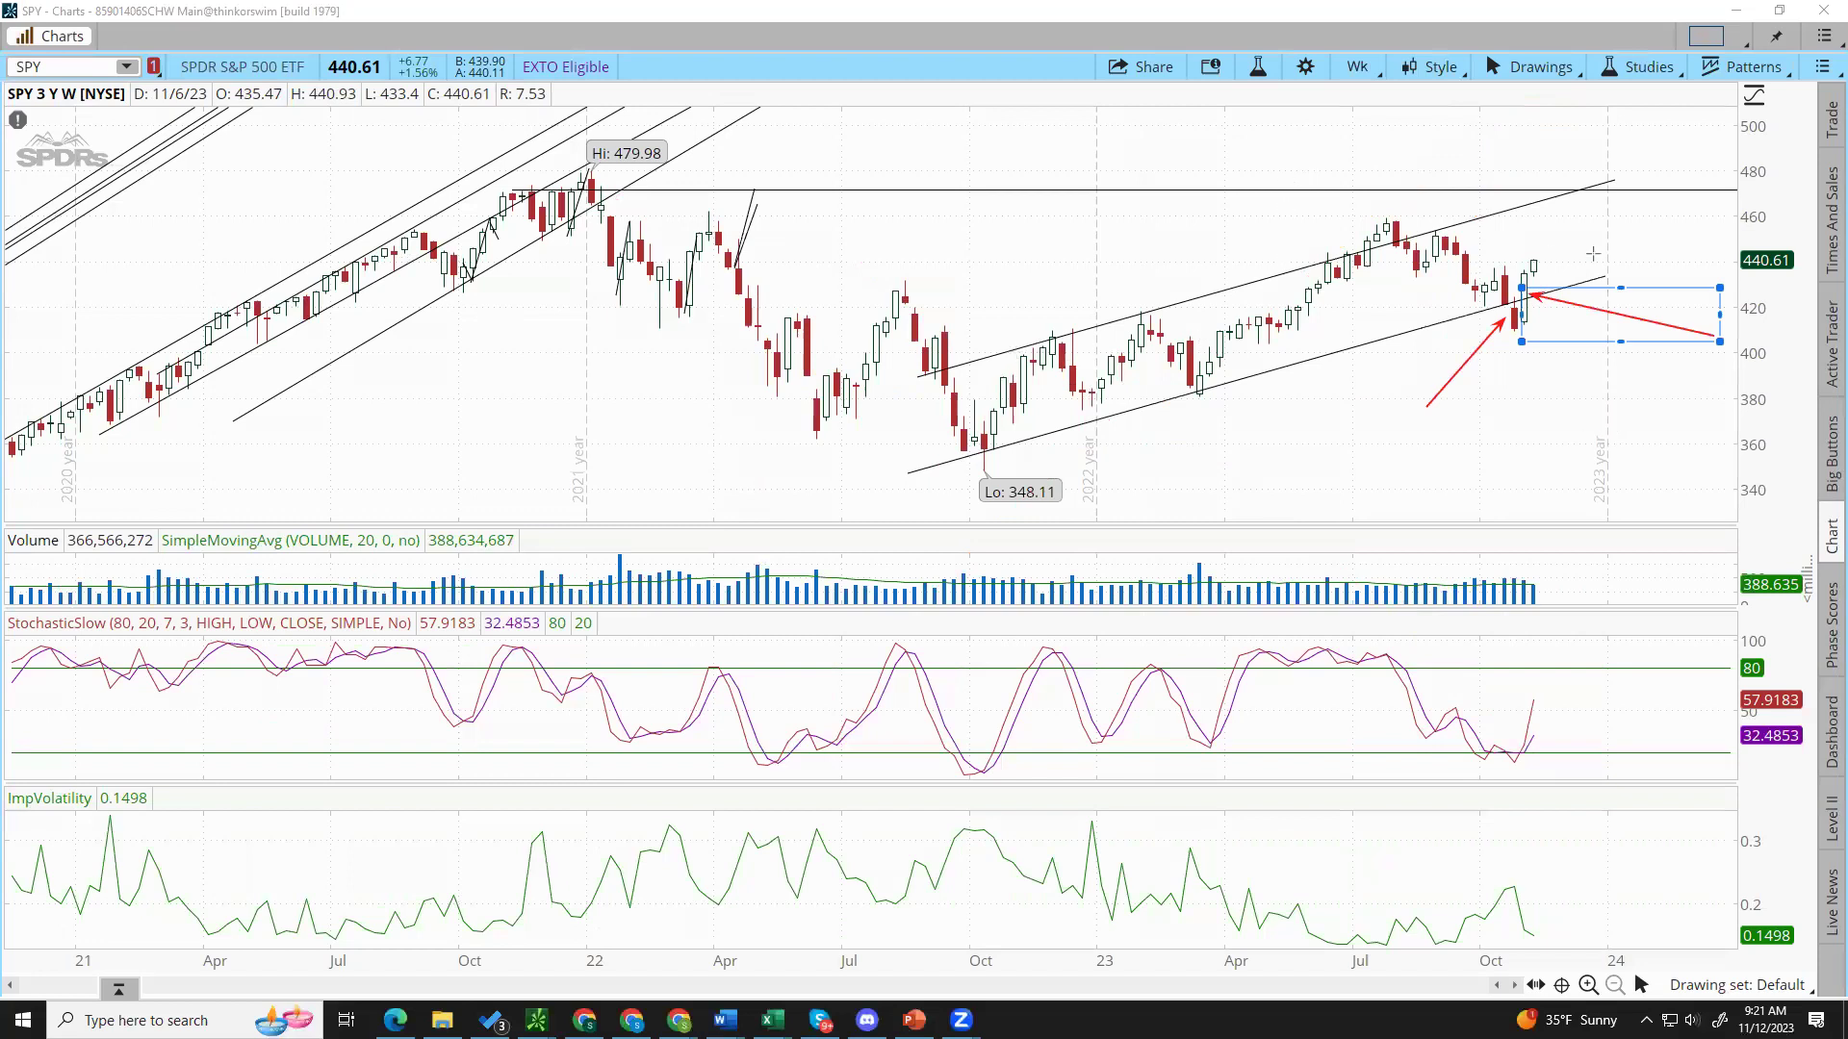
left_click(3, 717)
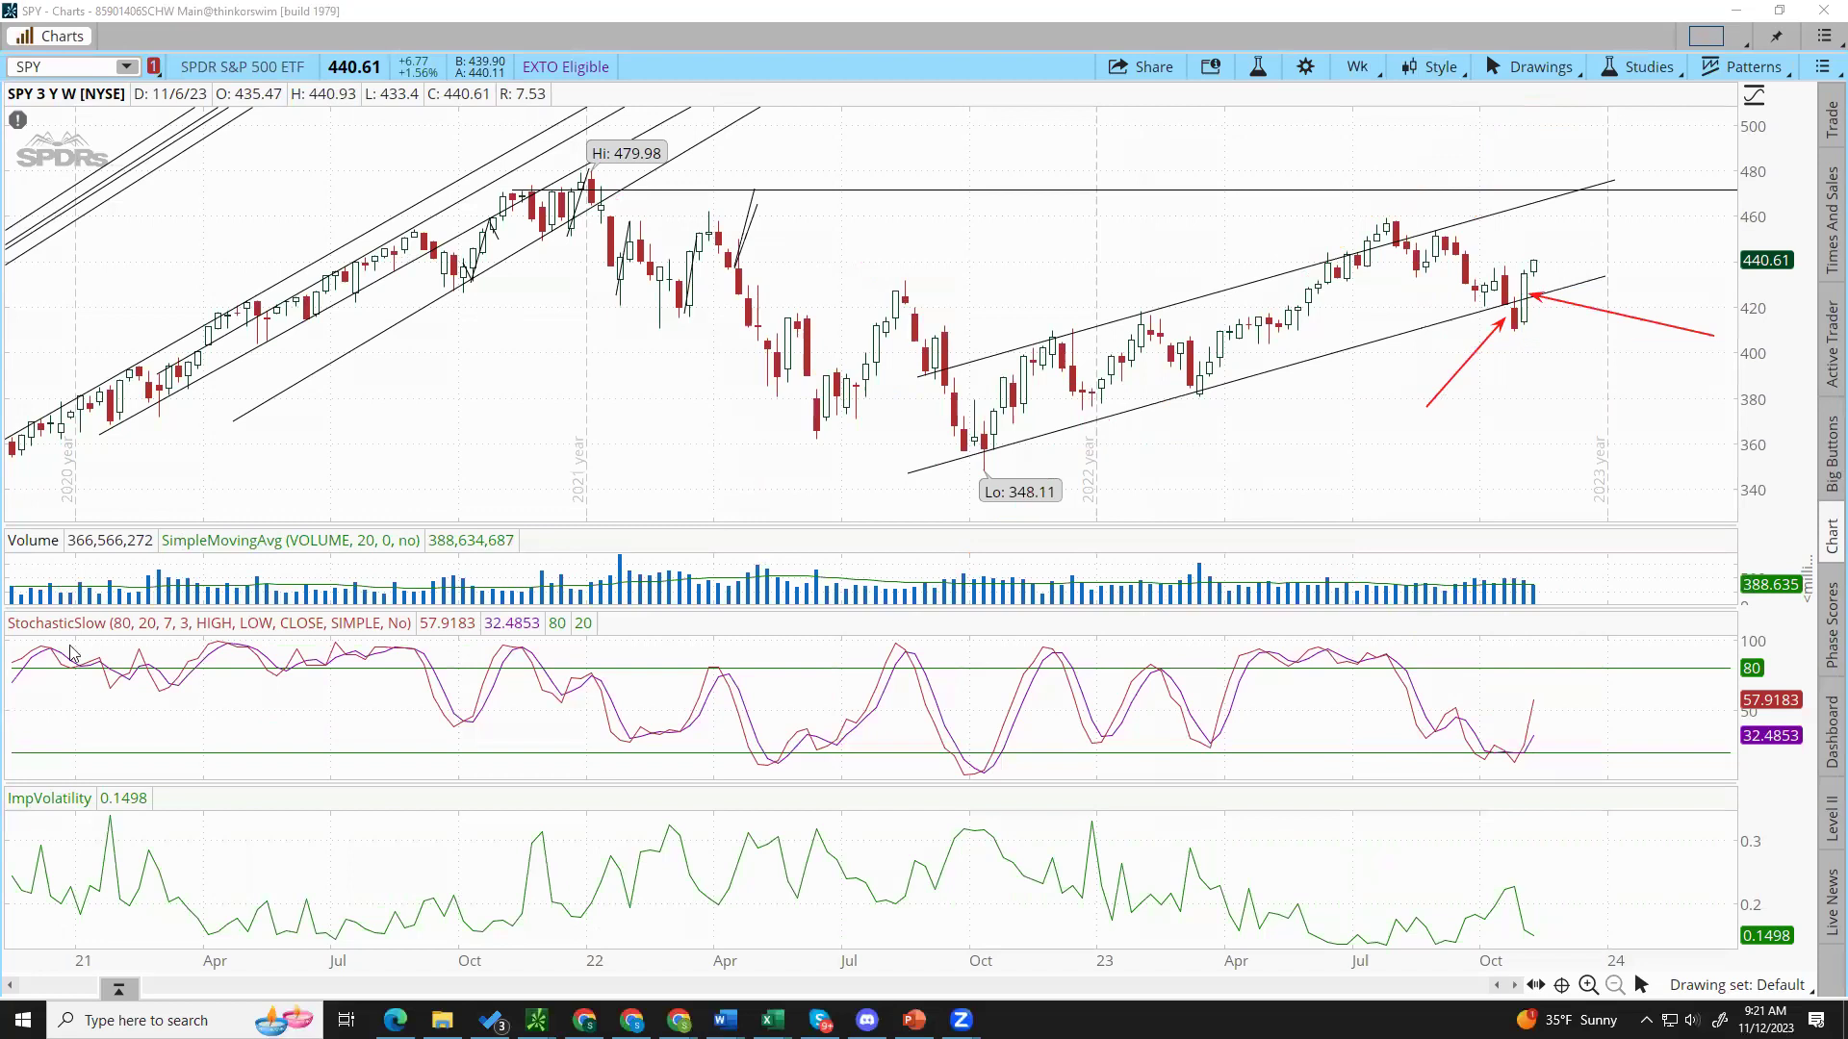
key("ctrl+z")
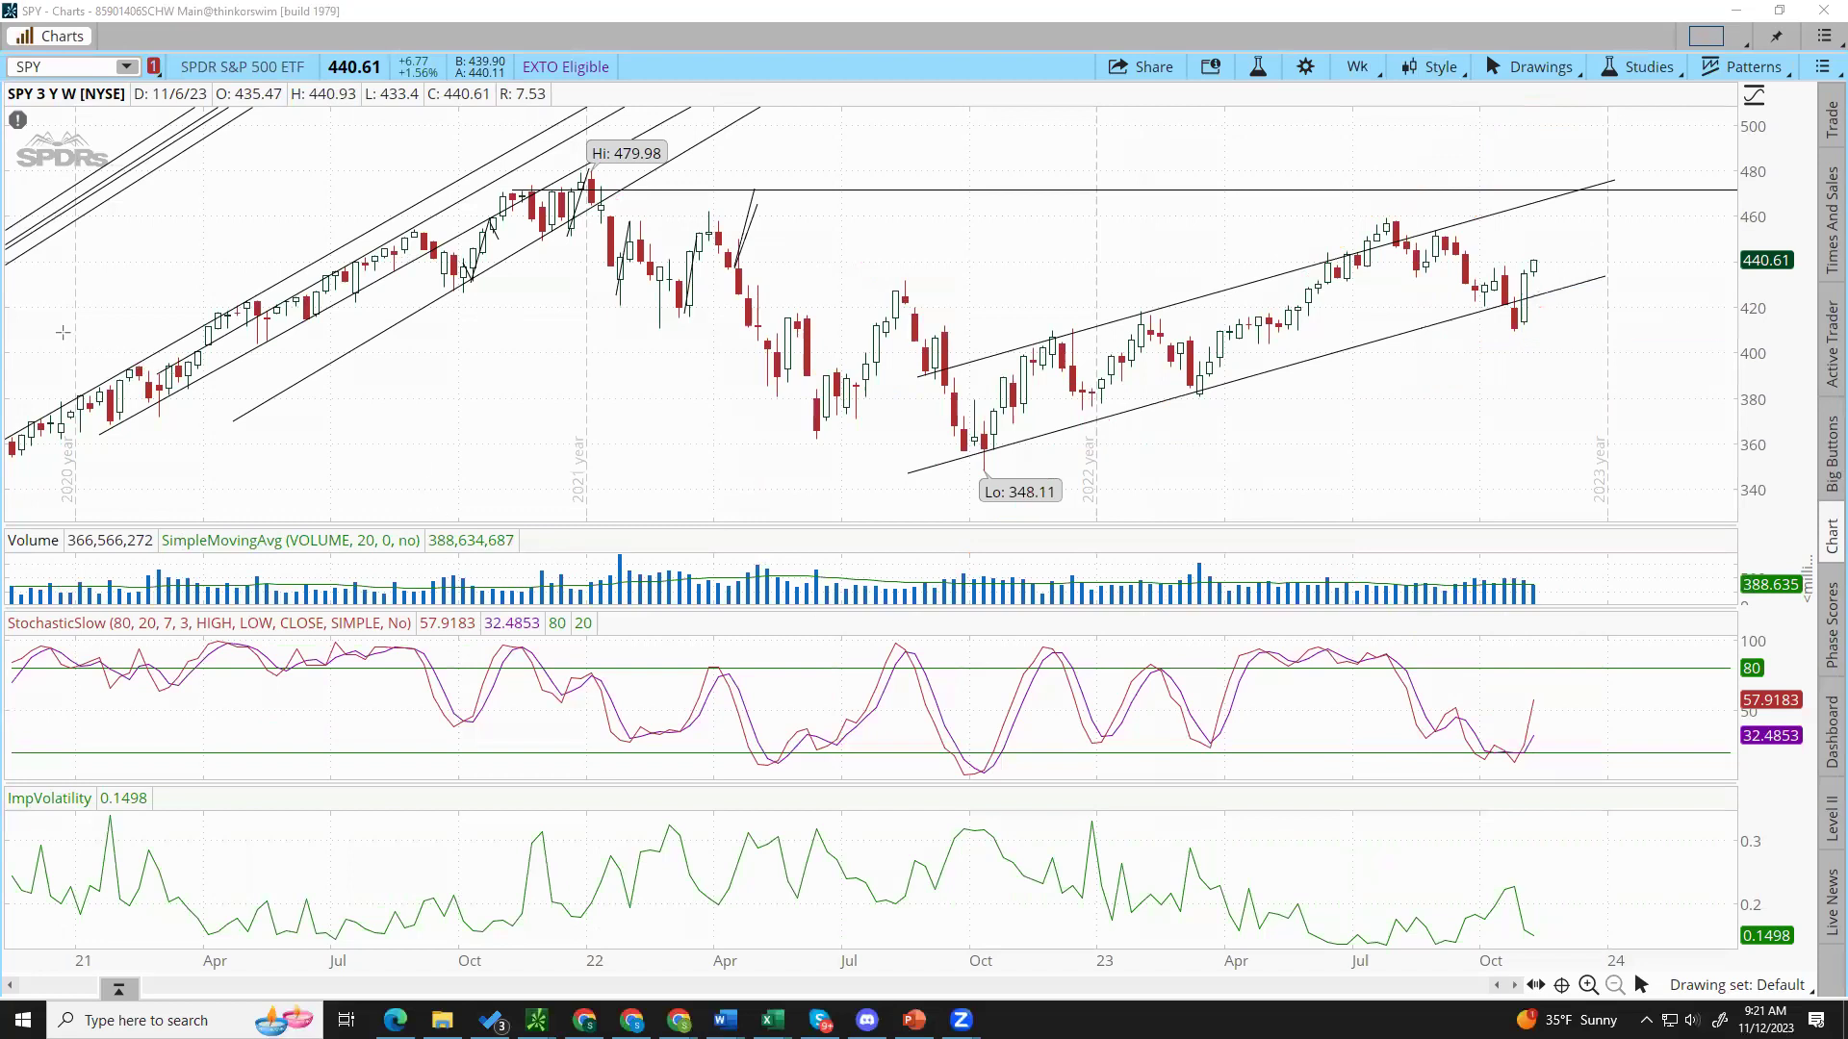
Step: Sketch a projected up-down-up price path after the latest candle and trace the rising channel's lower and upper lines freehand
mouse_move(1538, 260)
left_mouse_down()
mouse_move(1585, 204)
mouse_move(1646, 254)
mouse_move(1704, 161)
left_mouse_up()
mouse_move(1574, 210)
left_mouse_down()
mouse_move(1586, 181)
mouse_move(1575, 204)
left_mouse_up()
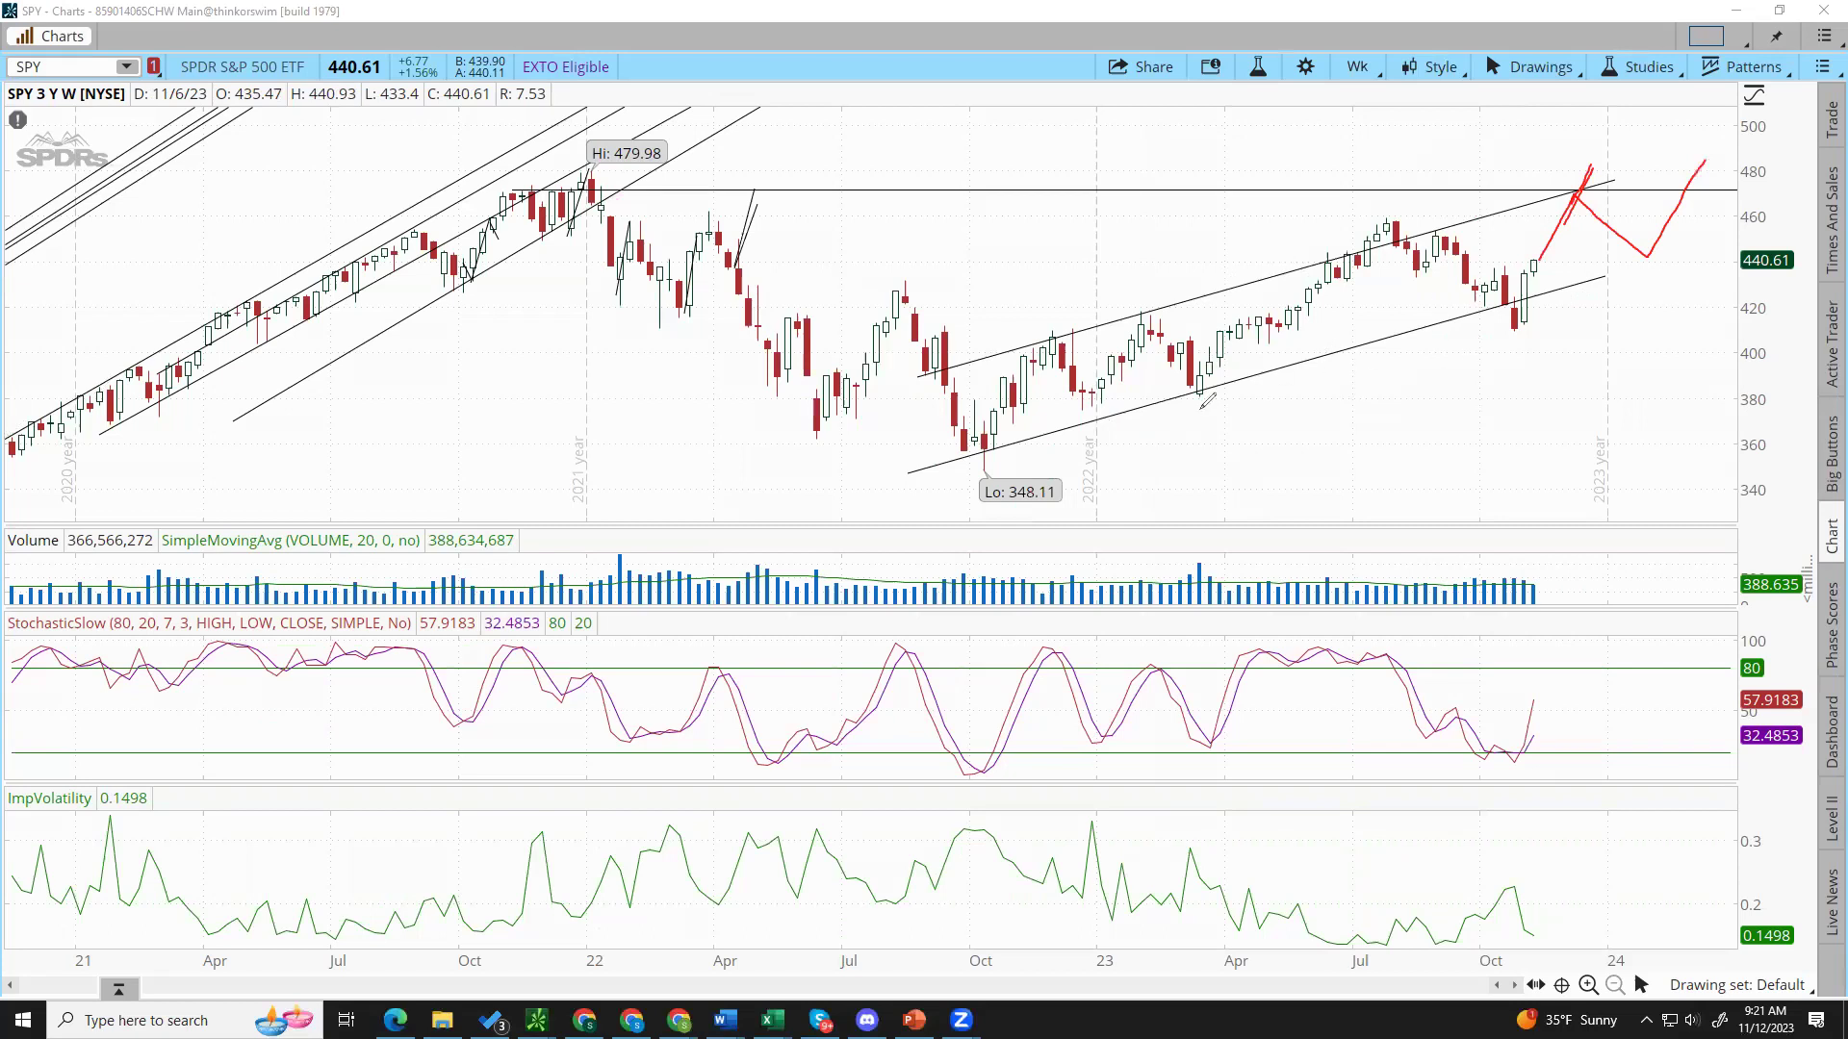
left_click_drag(936, 459, 1160, 402)
left_click_drag(1329, 344, 1729, 244)
left_click_drag(982, 348, 1394, 228)
left_click_drag(1232, 289, 1808, 115)
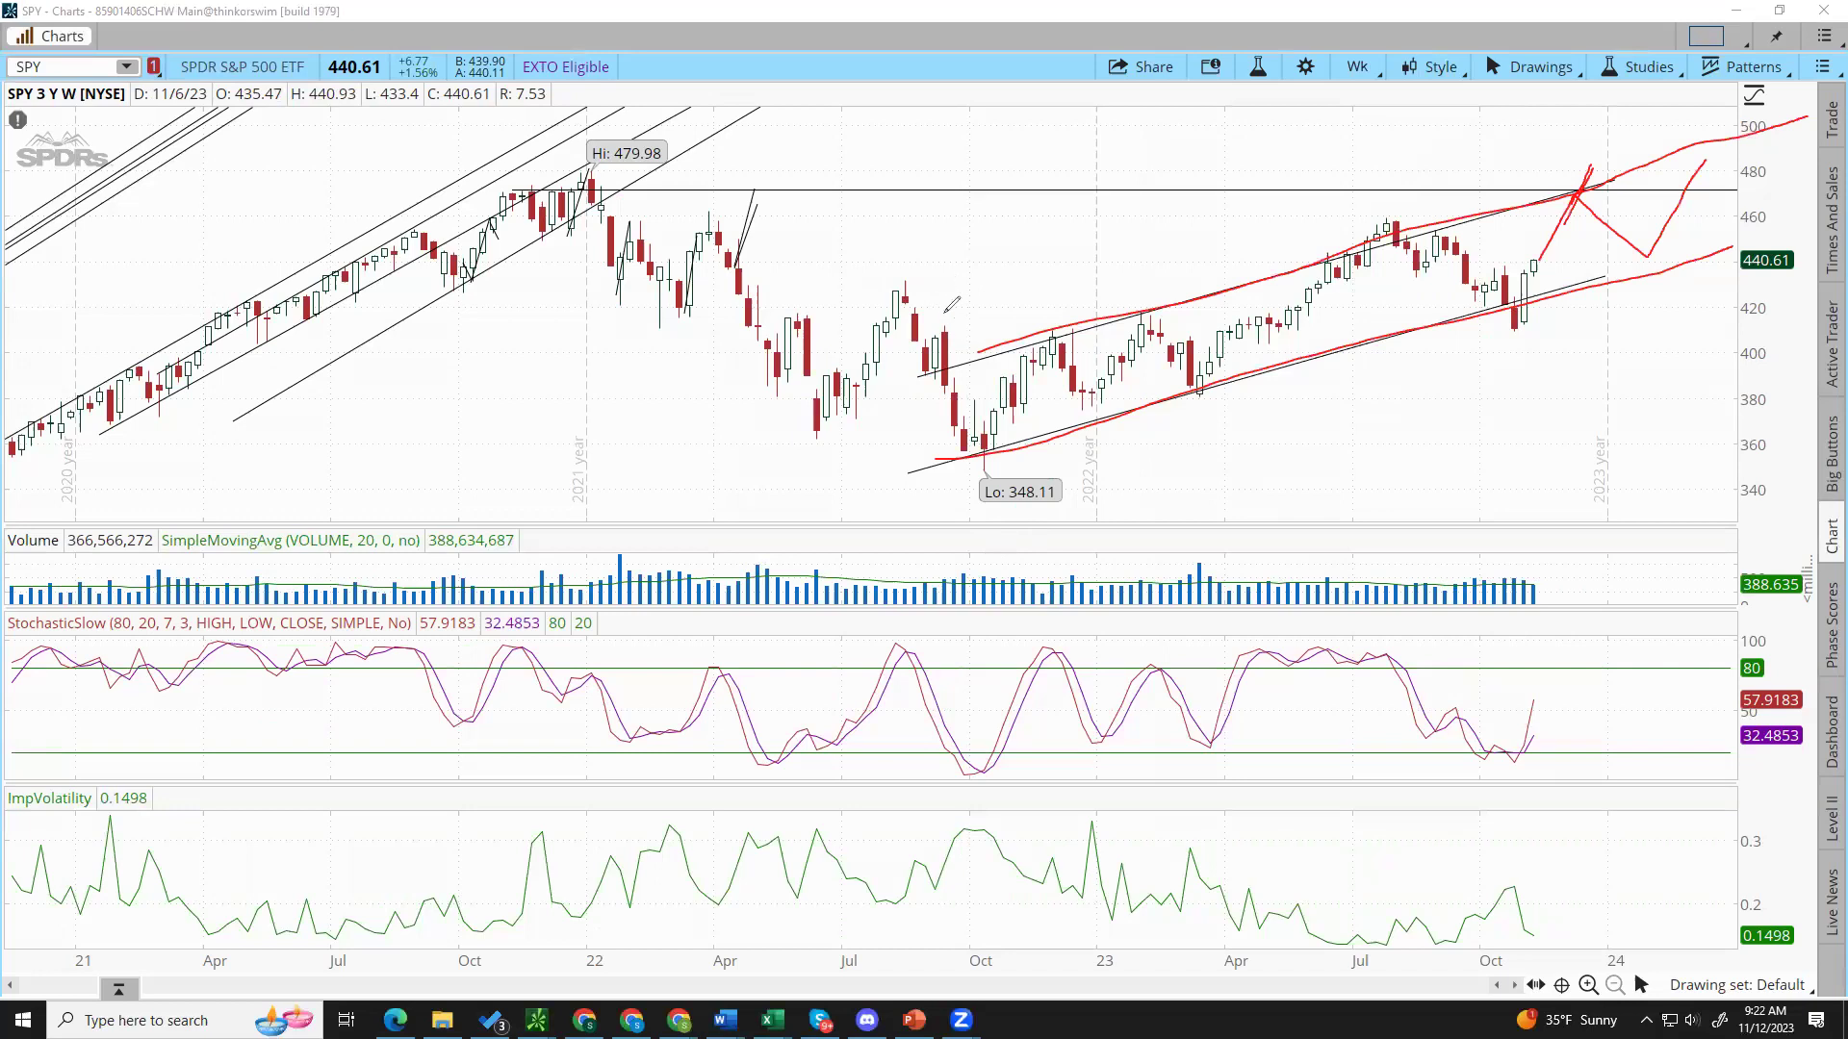
Step: Mark the late-2022 decline and the successive swing highs and lows into early 2023 with freehand lines, boxes and arrows
left_click_drag(888, 233, 1080, 508)
mouse_move(953, 461)
left_mouse_down()
mouse_move(1037, 335)
mouse_move(1070, 334)
left_mouse_up()
mouse_move(1097, 589)
left_mouse_down()
mouse_move(1094, 408)
mouse_move(1230, 383)
mouse_move(1176, 387)
left_mouse_up()
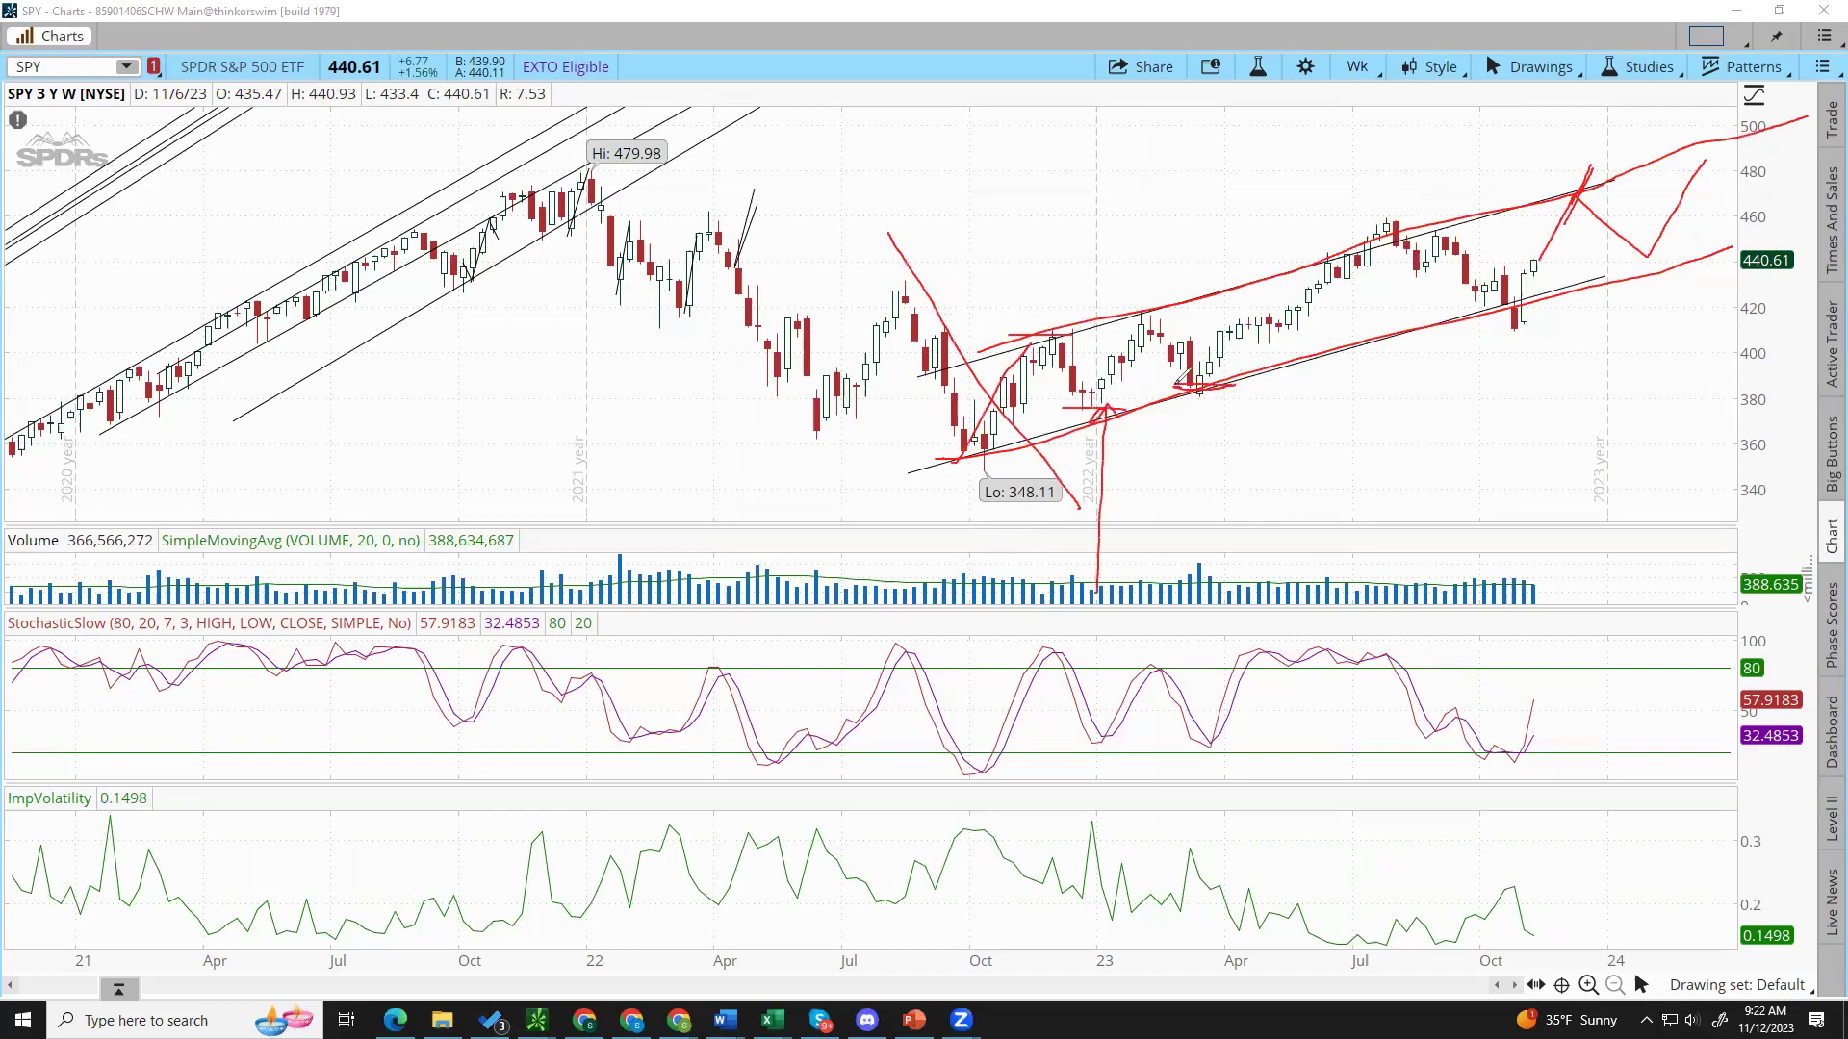
left_click_drag(1051, 407, 1109, 405)
mouse_move(1182, 528)
left_mouse_down()
mouse_move(1193, 414)
mouse_move(1205, 423)
left_mouse_up()
mouse_move(996, 336)
left_mouse_down()
mouse_move(1078, 337)
mouse_move(987, 395)
mouse_move(1016, 300)
mouse_move(1121, 310)
mouse_move(1171, 370)
mouse_move(1107, 404)
left_mouse_up()
left_click_drag(1103, 317, 1103, 315)
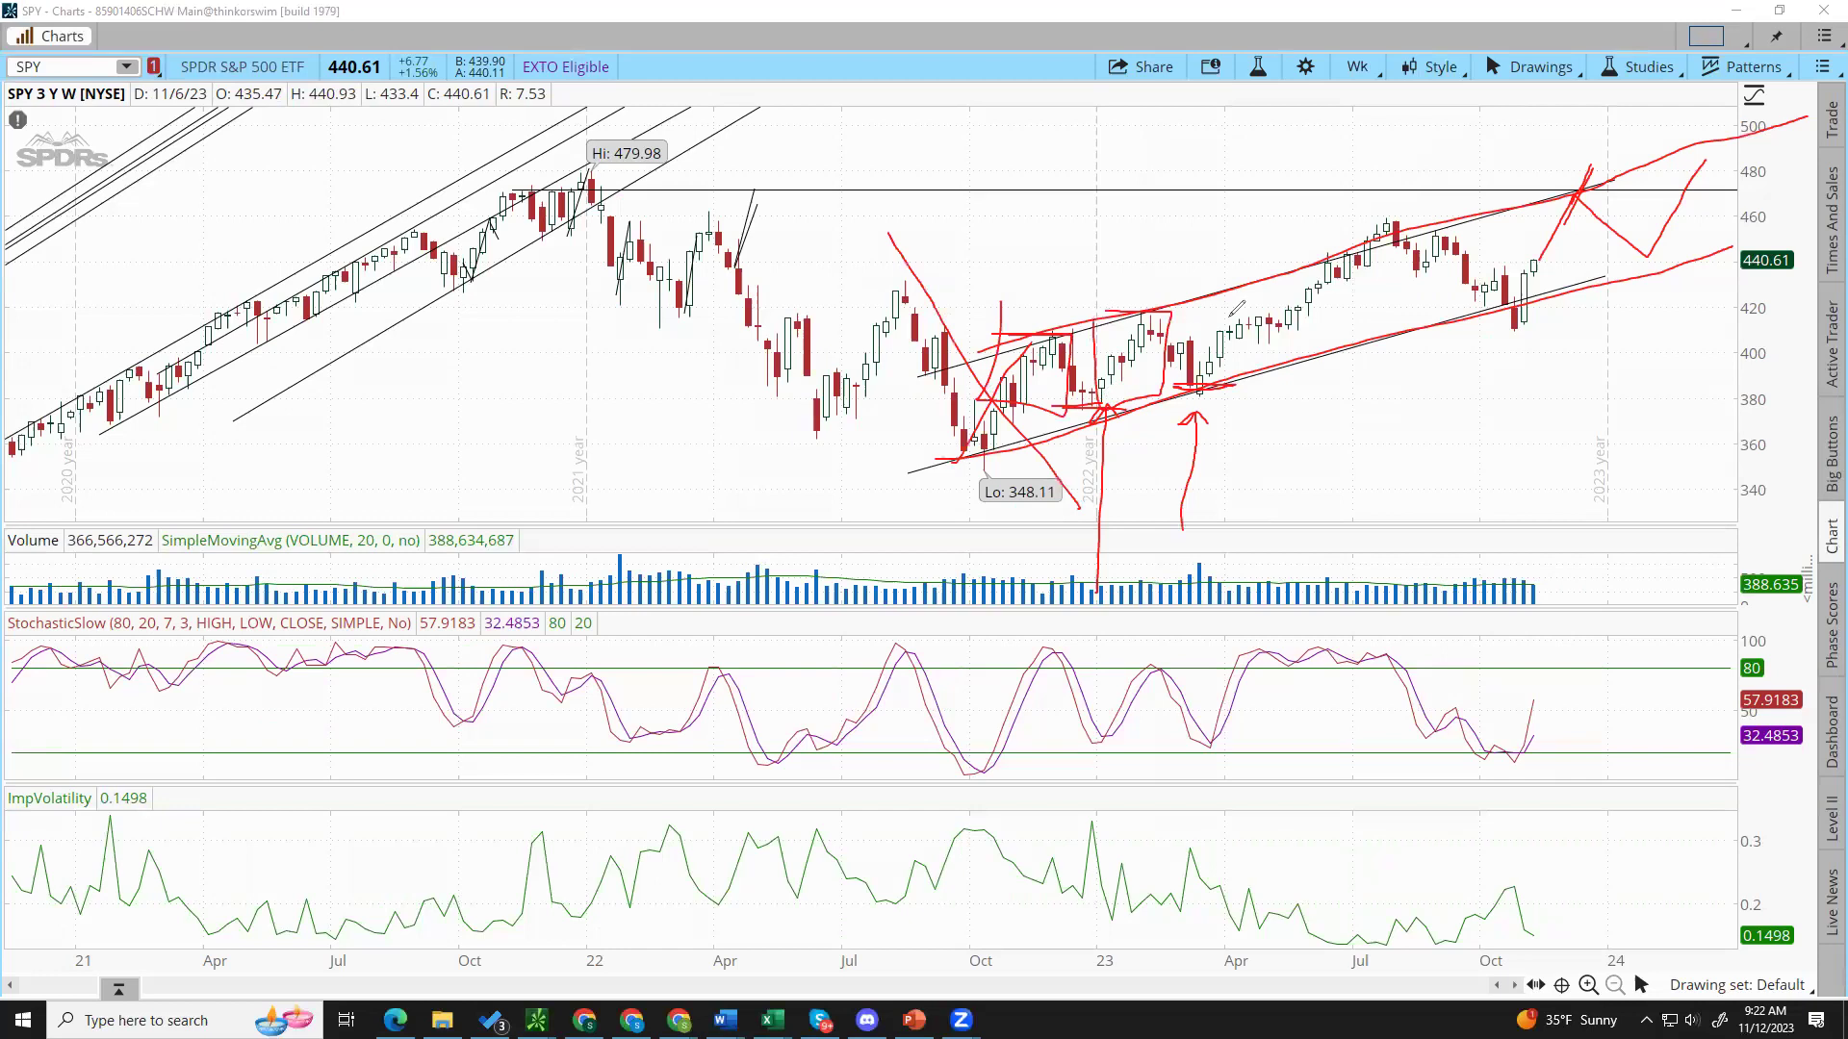
Step: Sketch a steeper channel rising from the March 2023 low, circle the area below that low, and clear all the red annotations
left_click_drag(1198, 393, 1499, 246)
left_click_drag(1167, 322, 1412, 197)
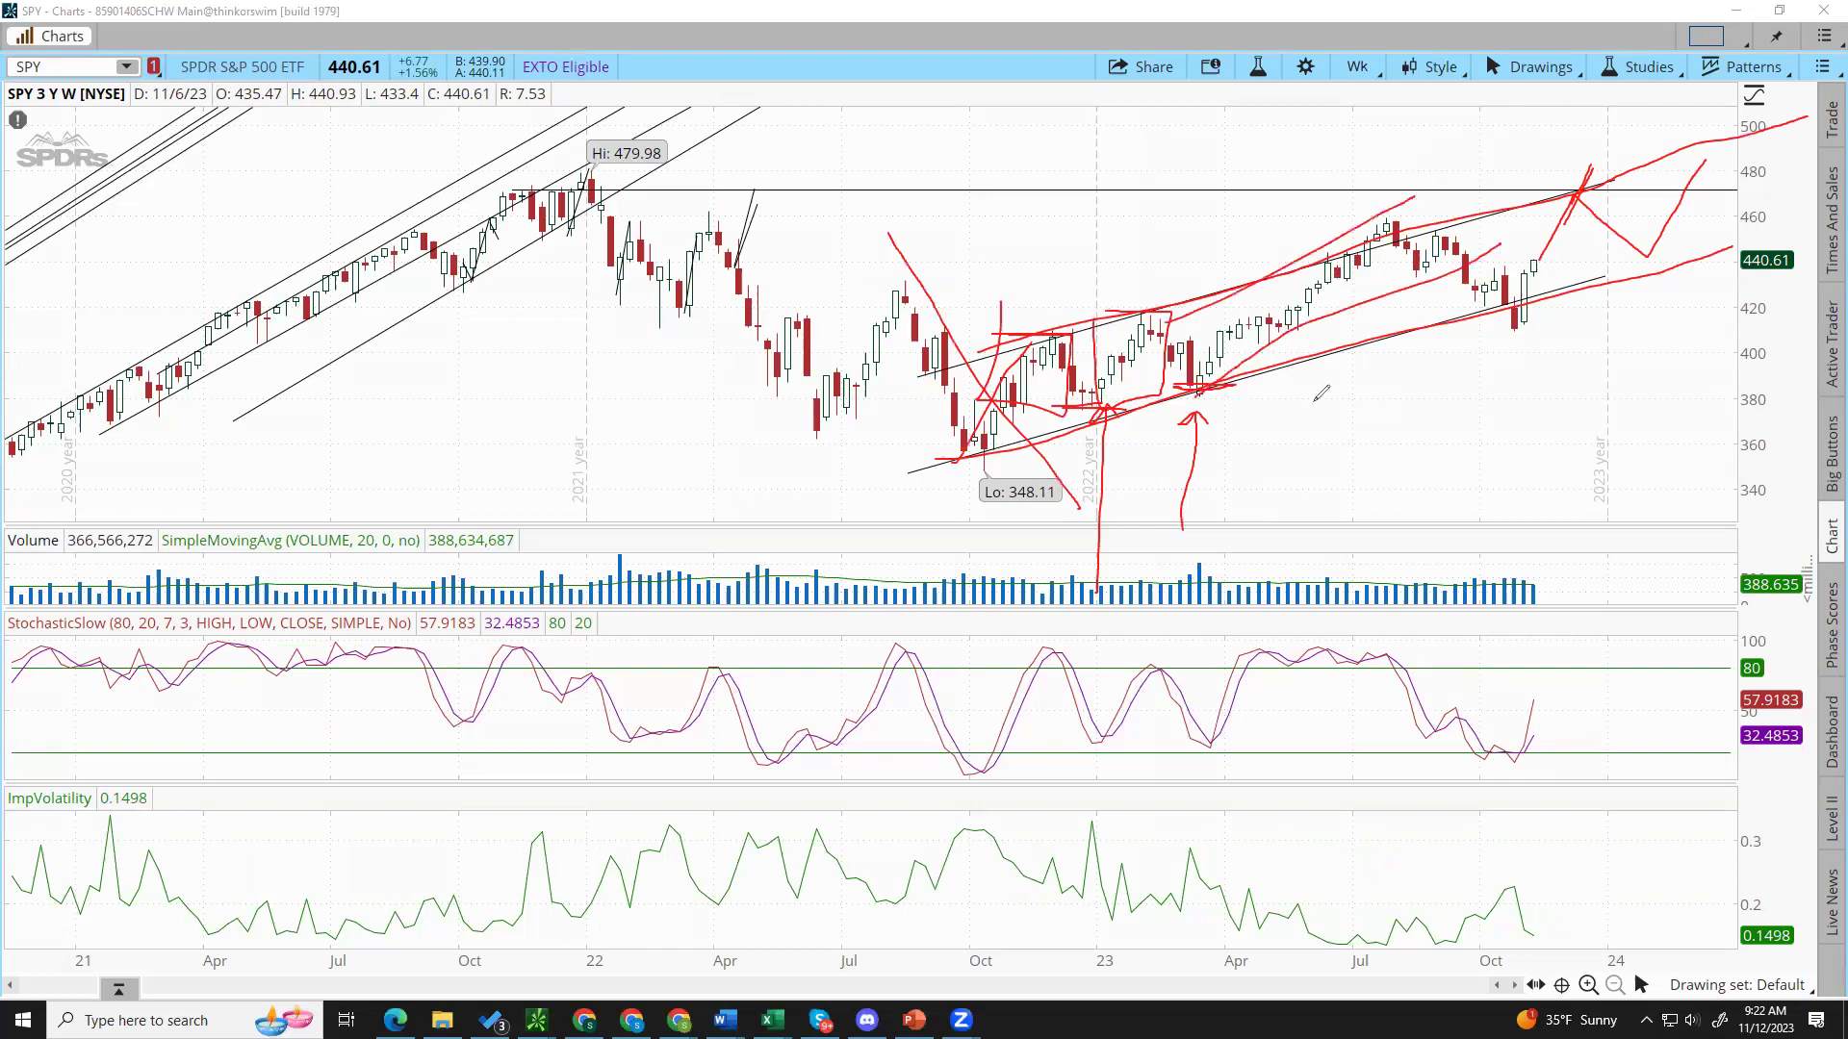
left_click_drag(1270, 416, 1144, 438)
mouse_move(1160, 571)
left_mouse_down()
mouse_move(1284, 393)
mouse_move(1167, 580)
left_mouse_up()
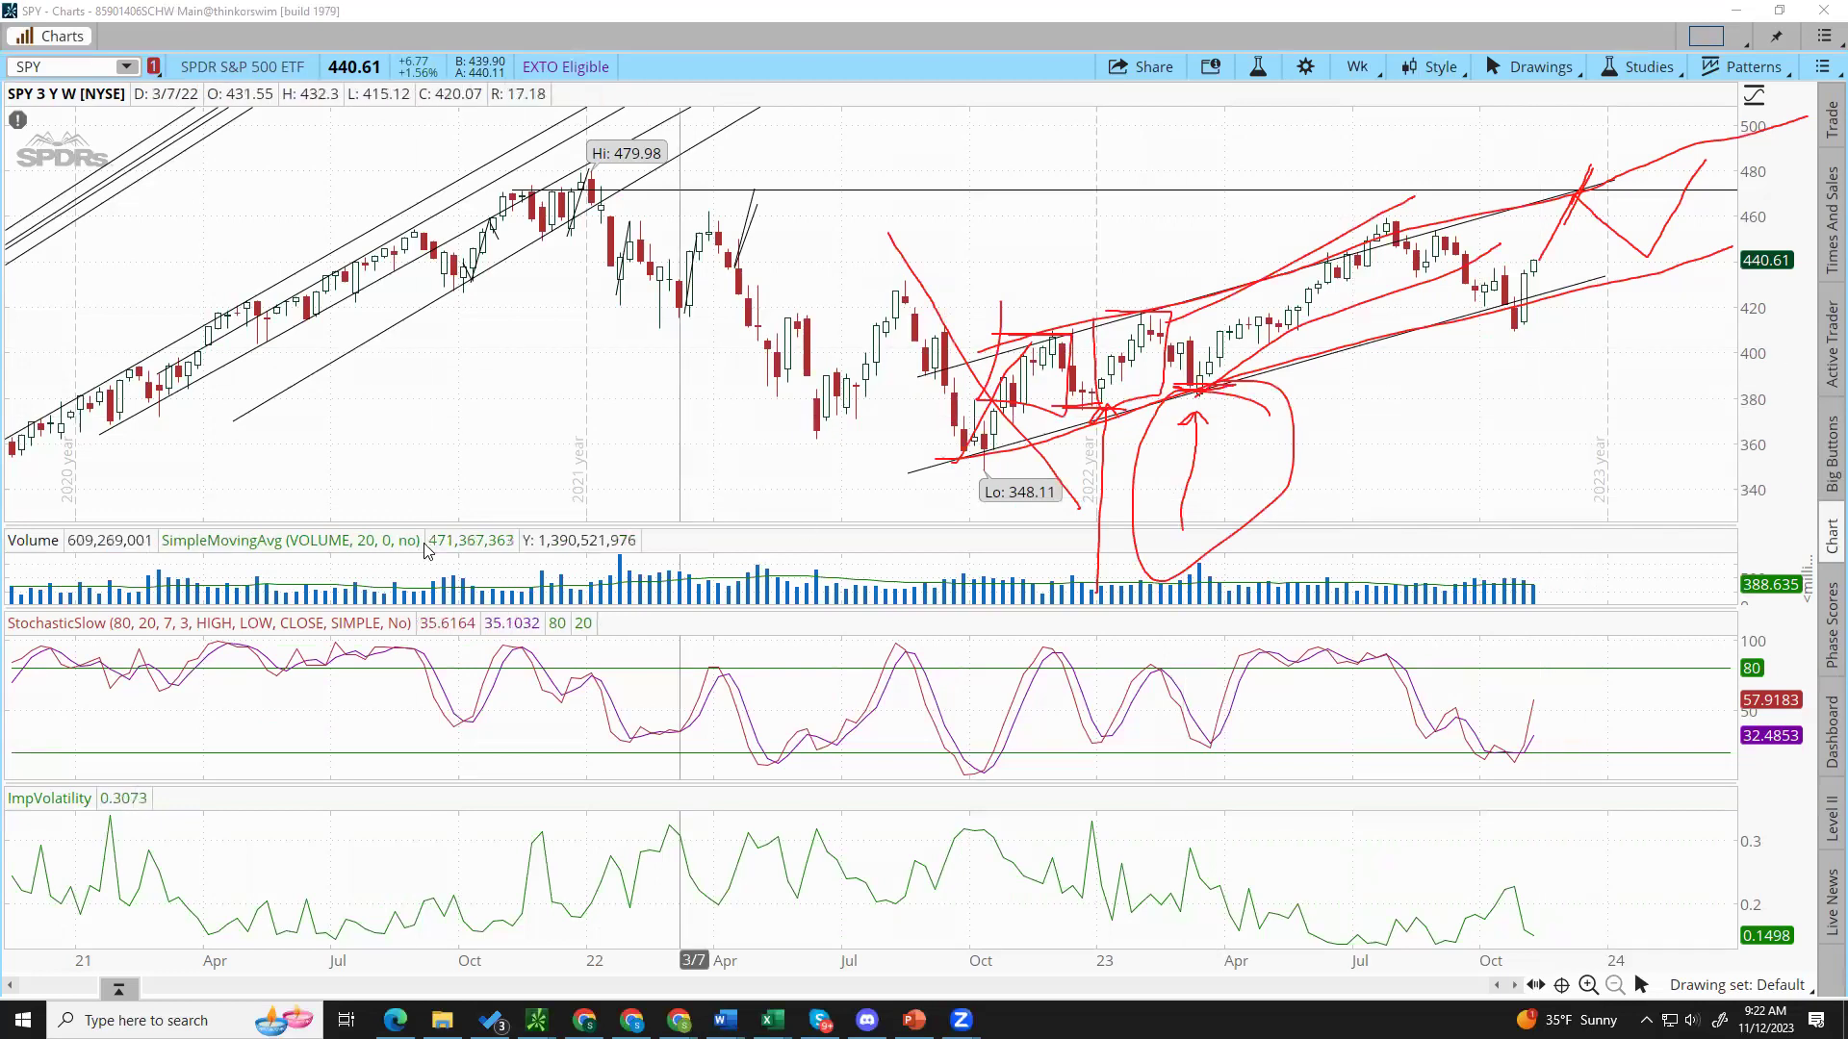
key("Escape")
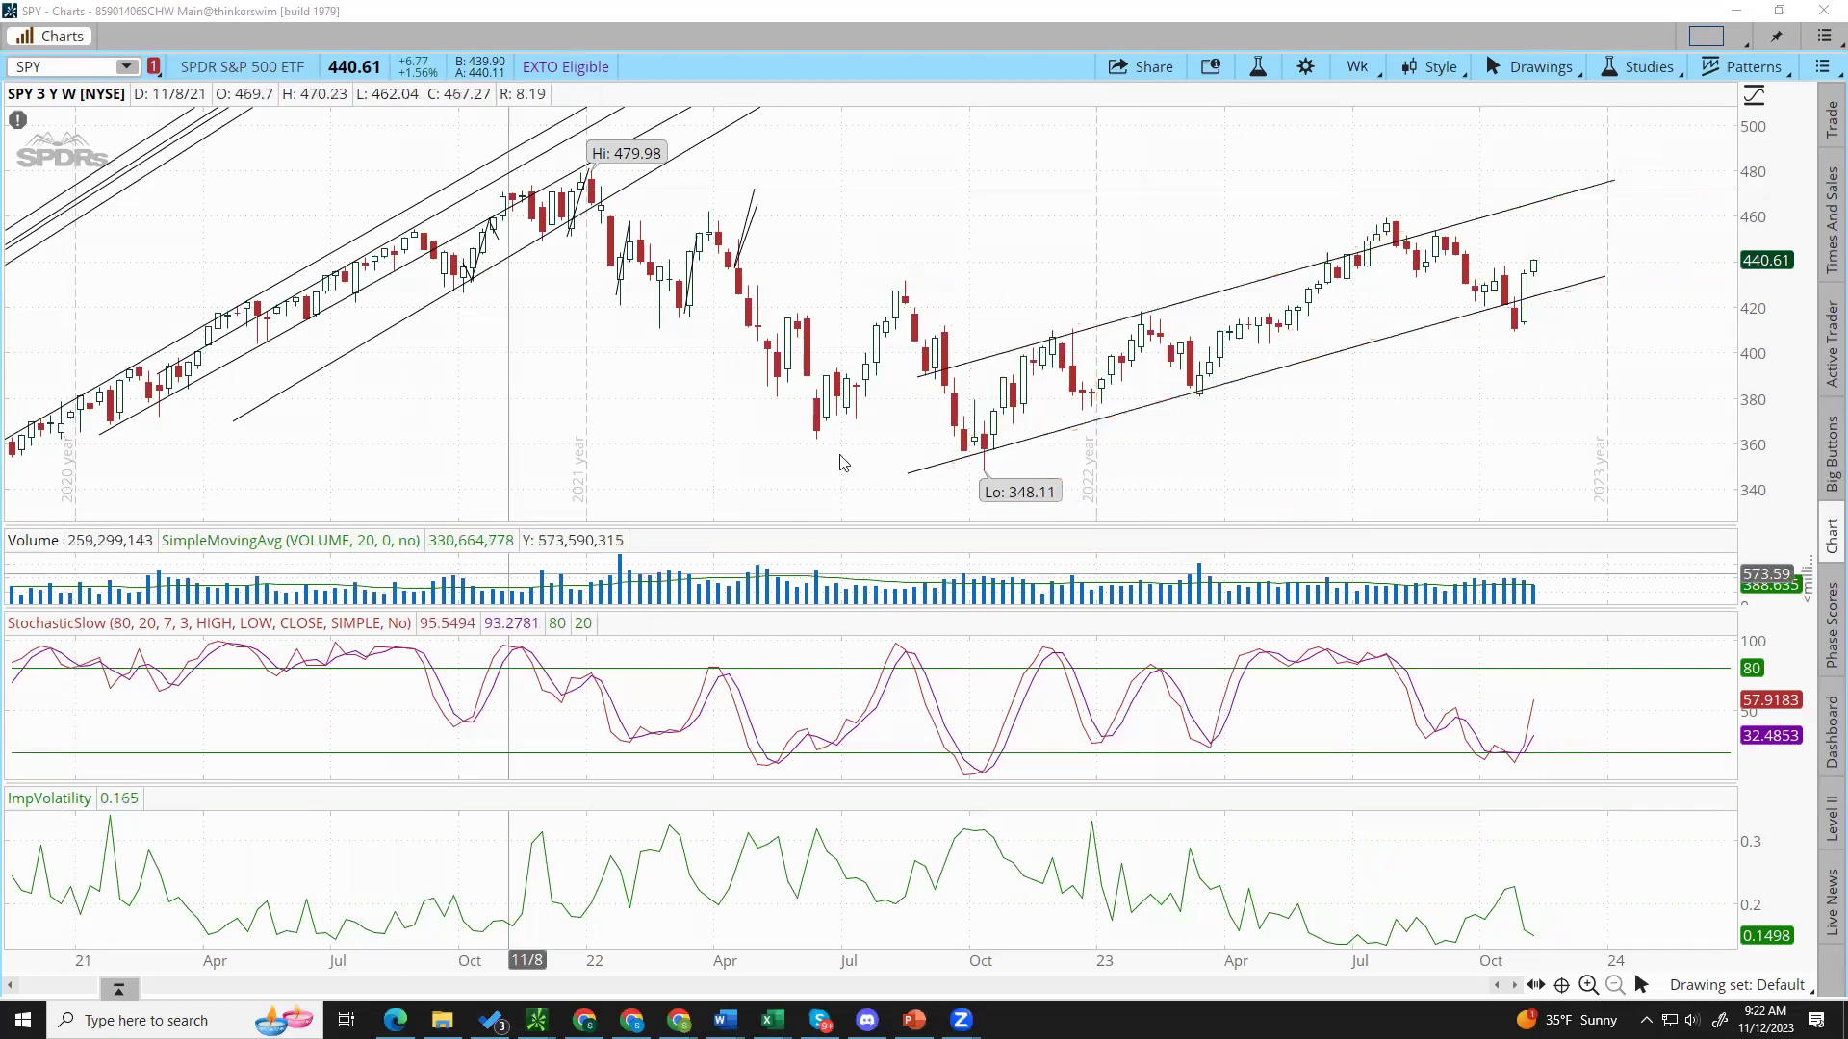
left_click(1357, 67)
left_click(793, 960)
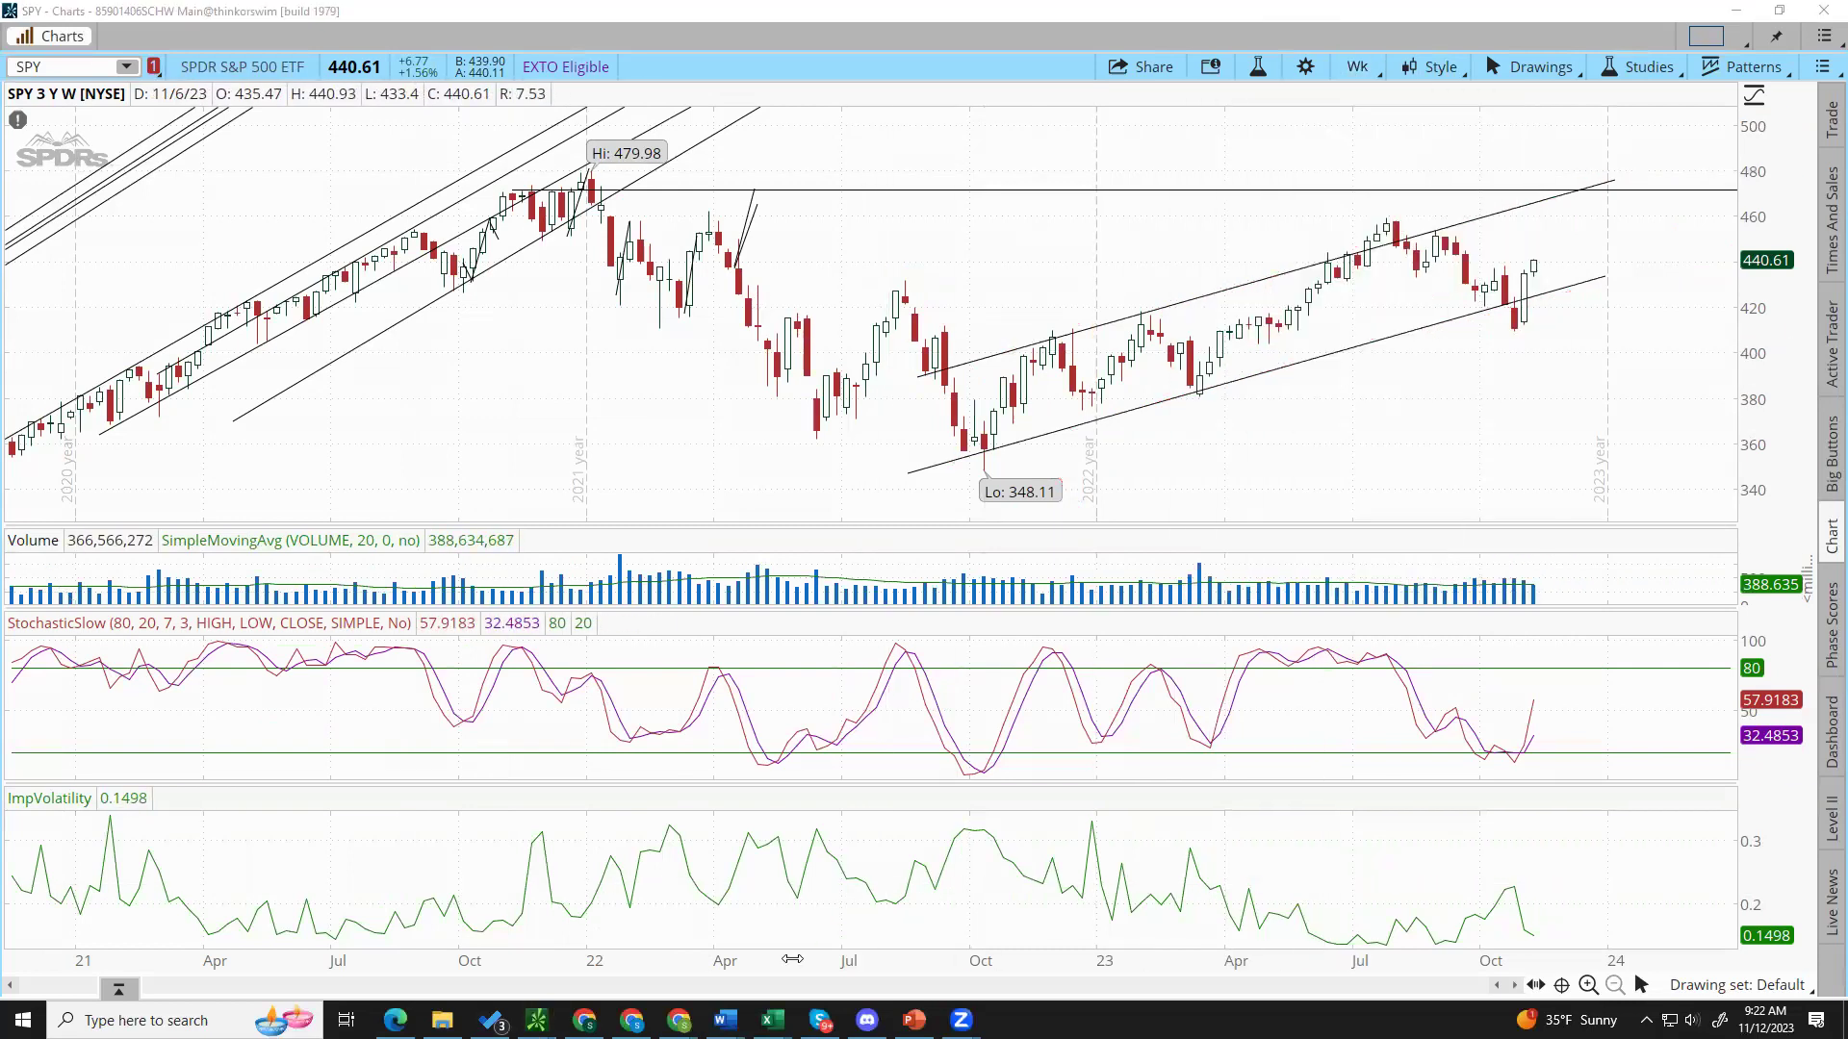
Step: Check the Market Posture spreadsheet, return to the SPY chart in thinkorswim and set its time frame to 6 M : 1D
mouse_move(772, 1020)
left_click(738, 940)
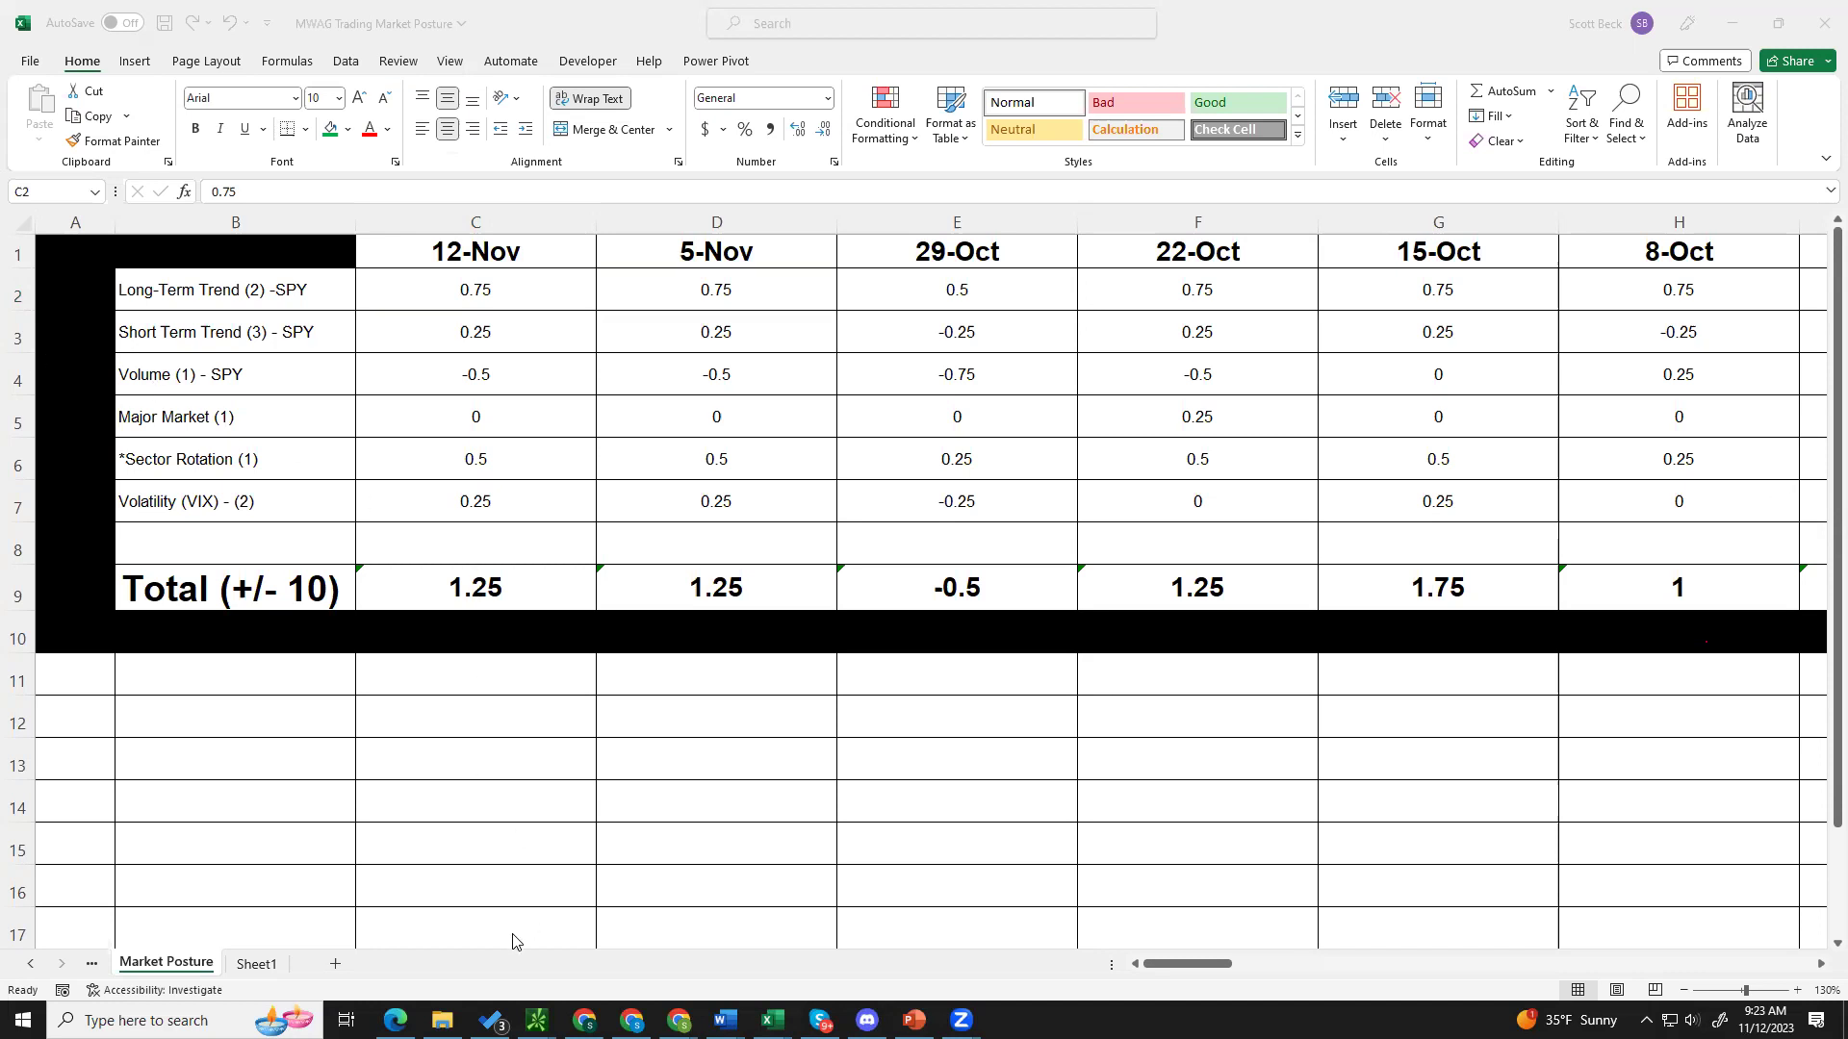
mouse_move(537, 1021)
left_click(635, 938)
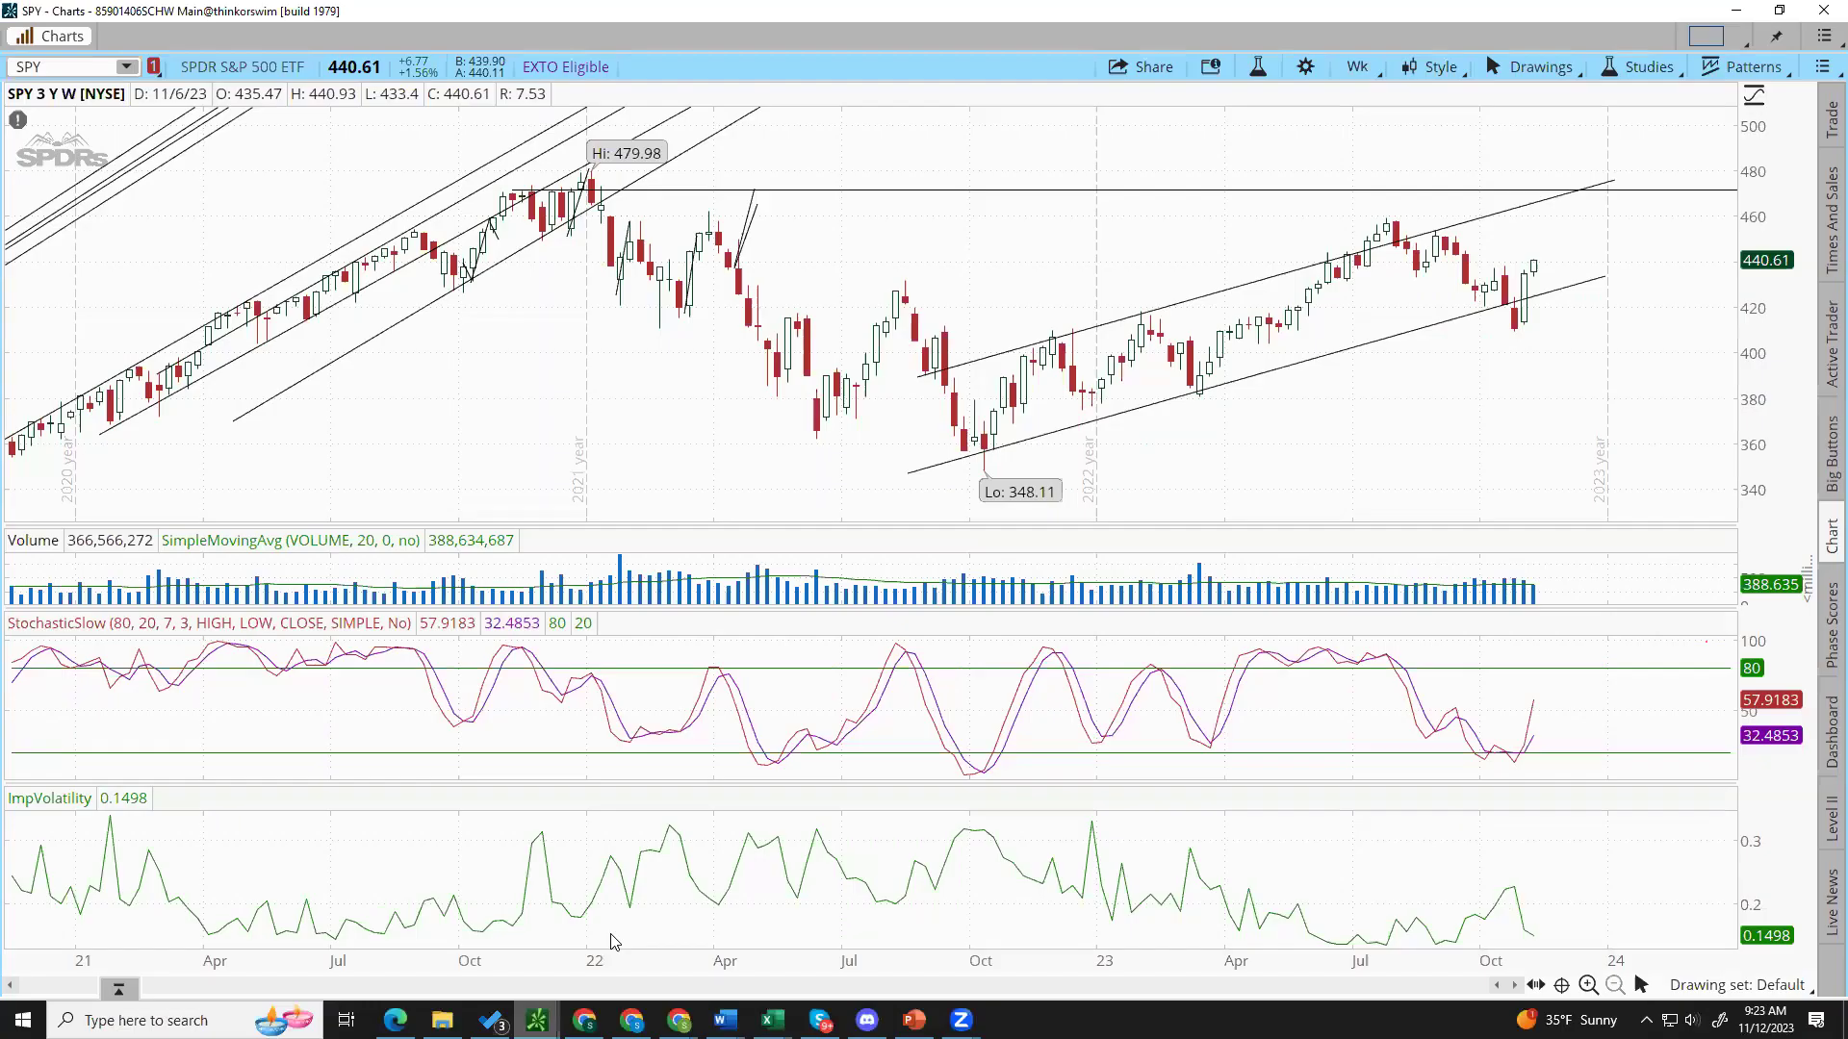
left_click(1357, 67)
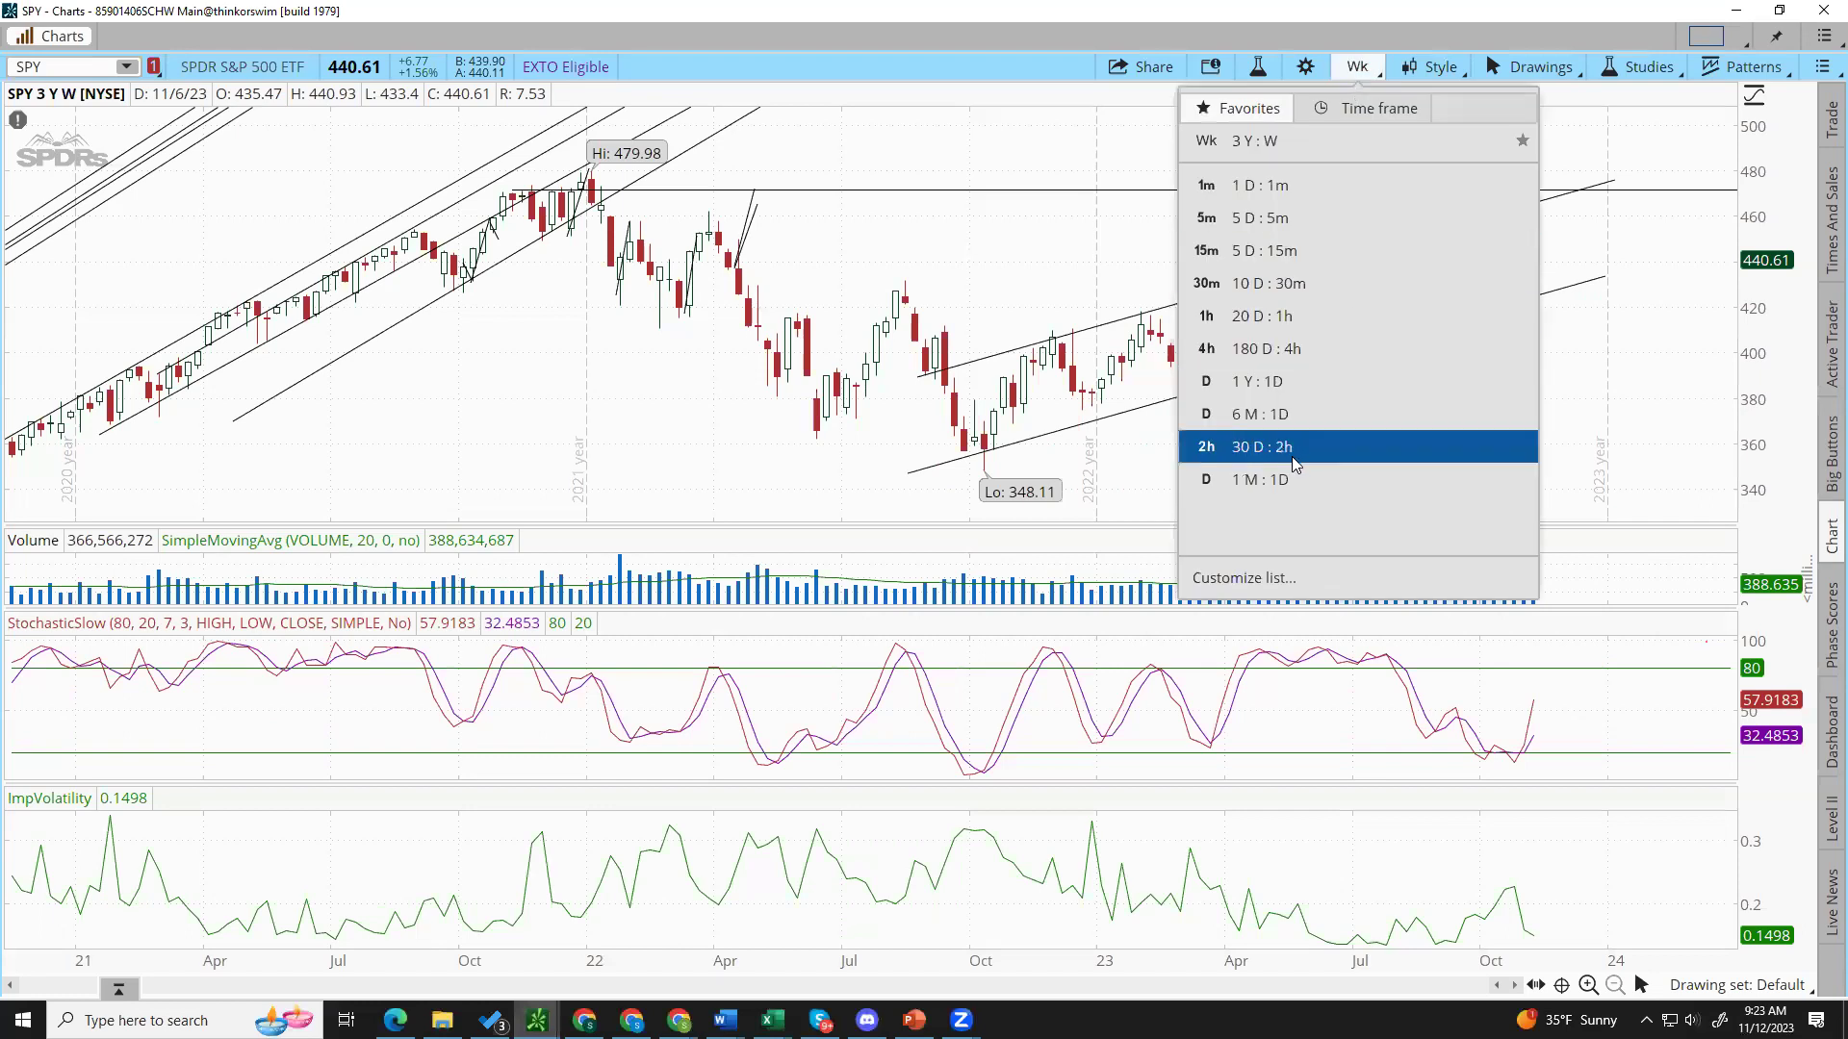
left_click(1303, 418)
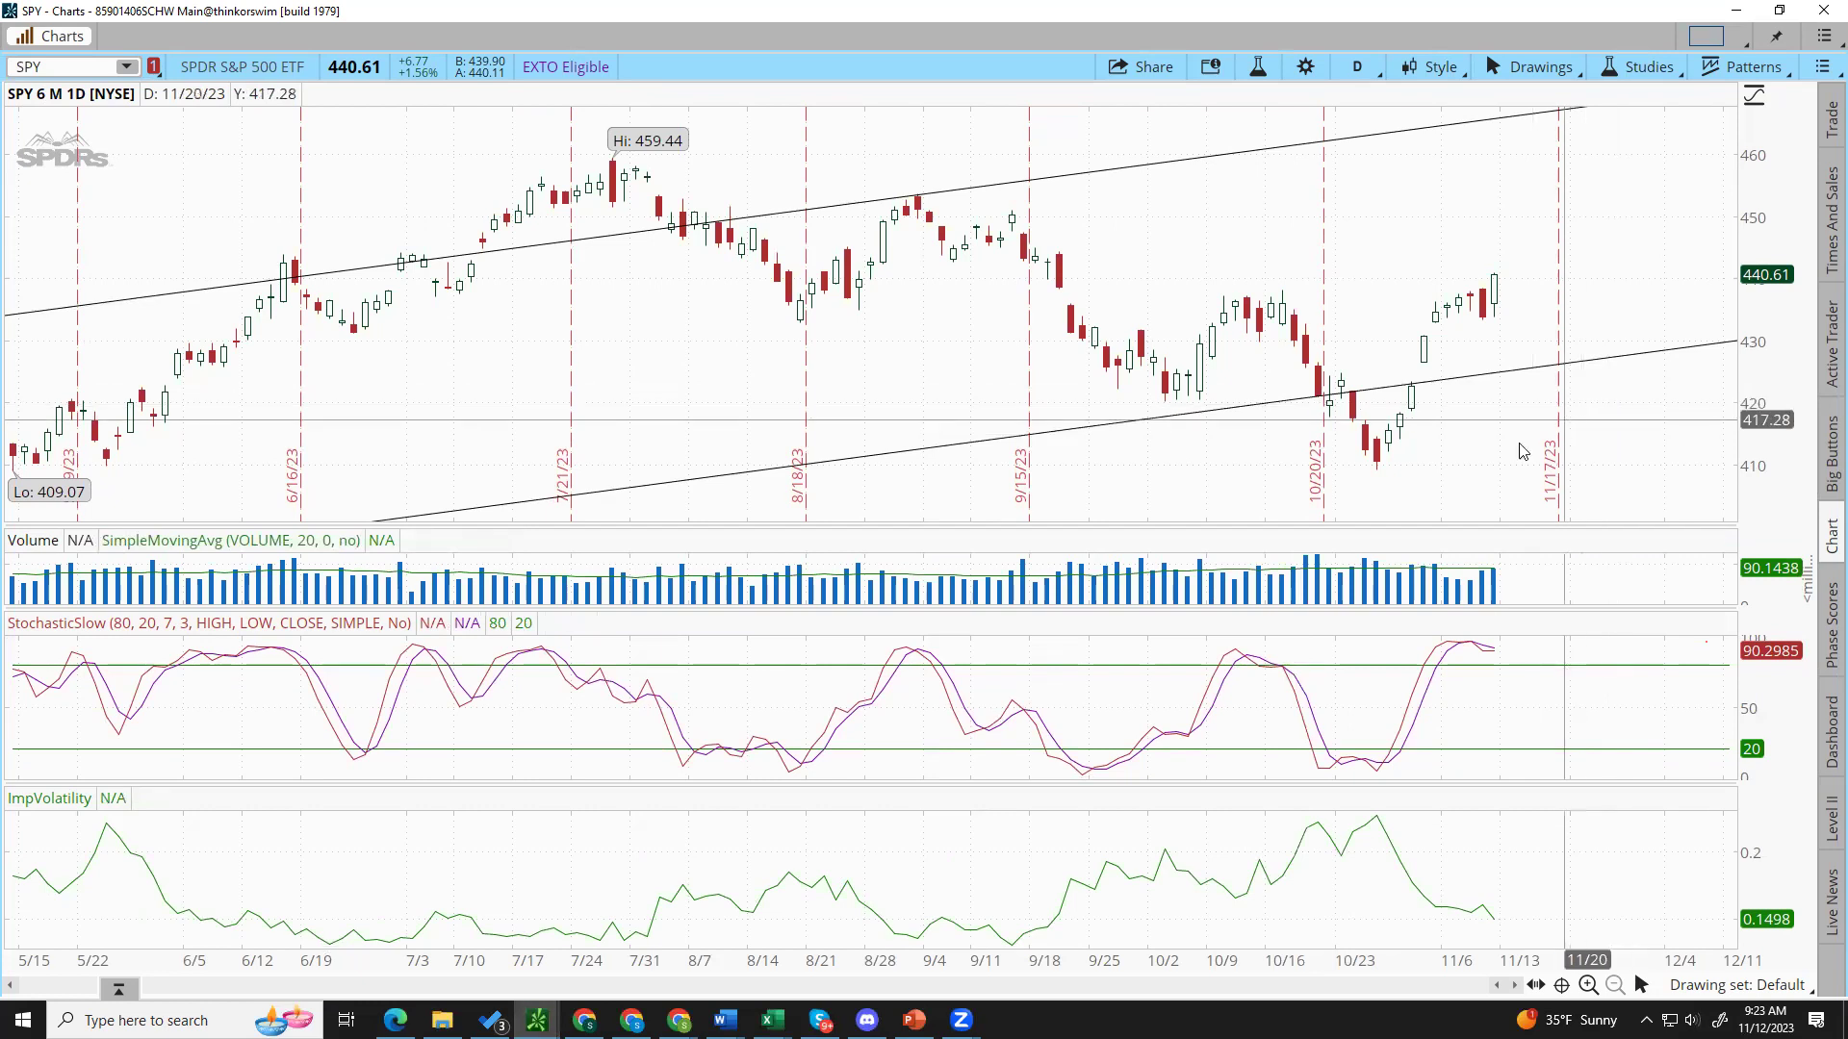
Step: Draw a freehand resistance line across the October highs, point arrows at both peaks and trace the decline to the late-October low
mouse_move(771, 1020)
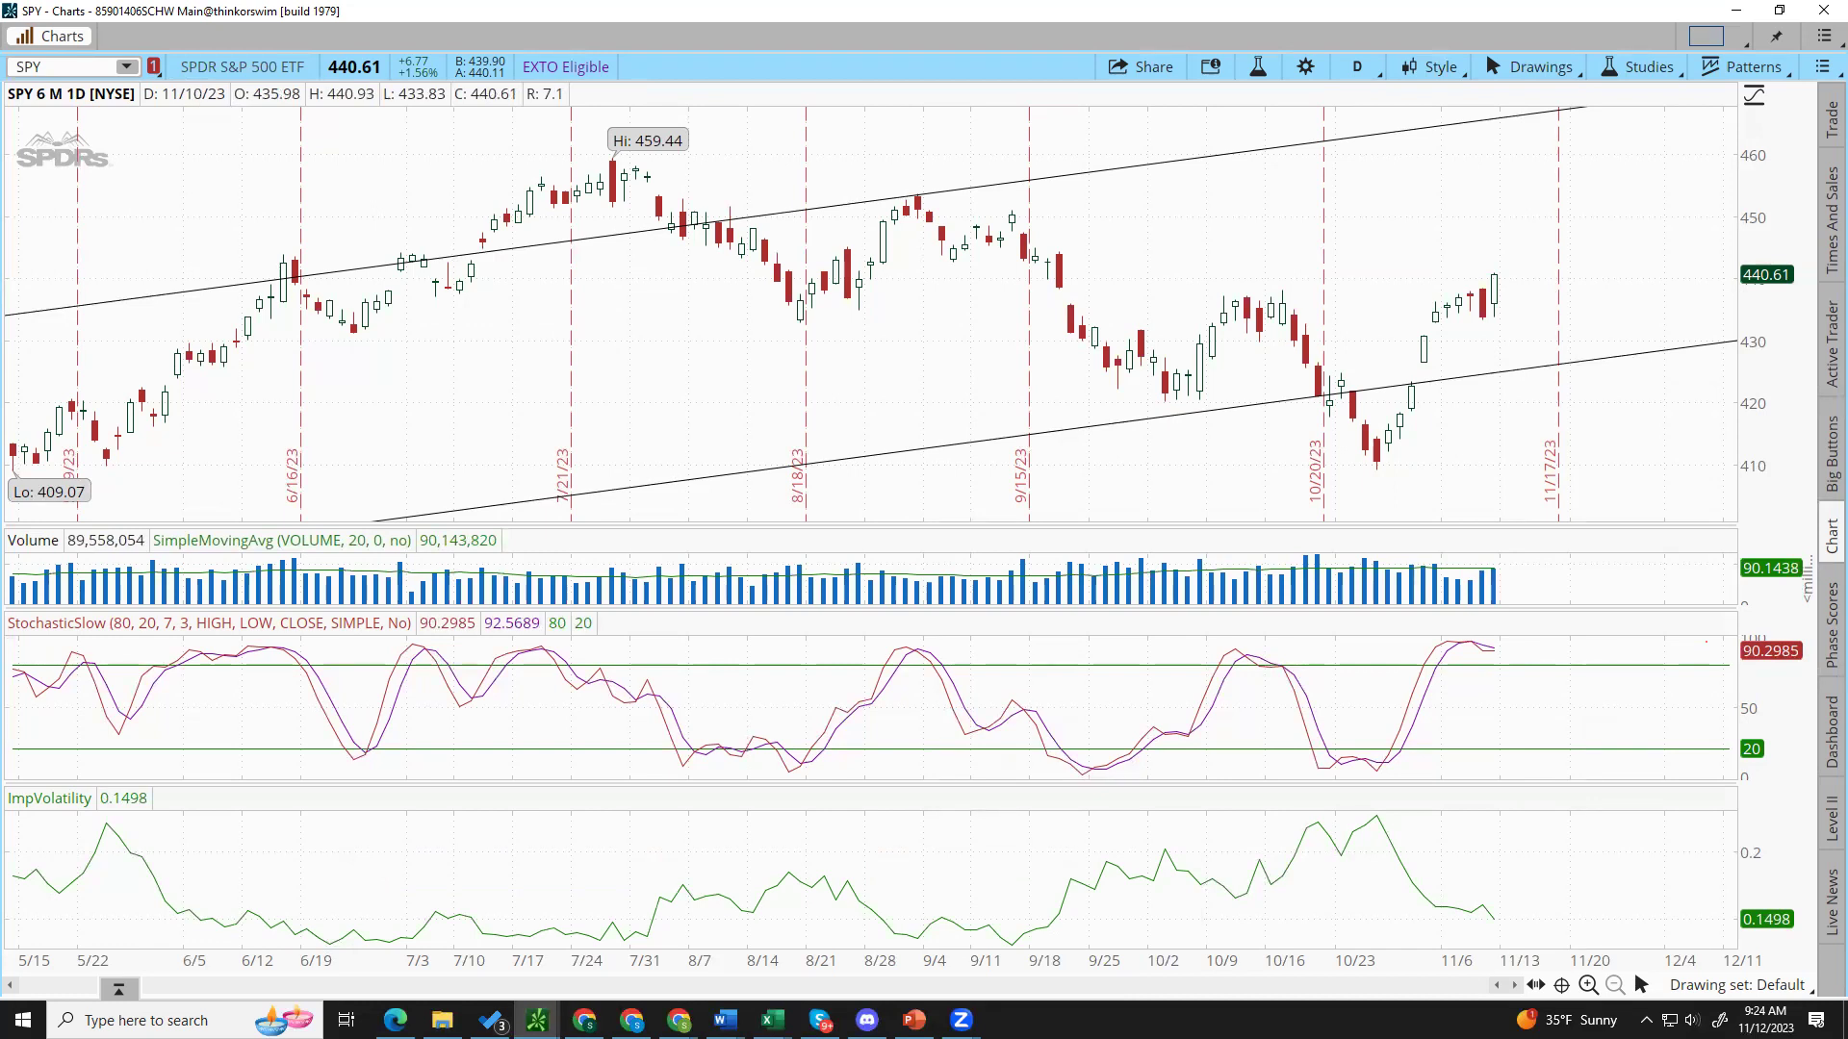
left_click(632, 1020)
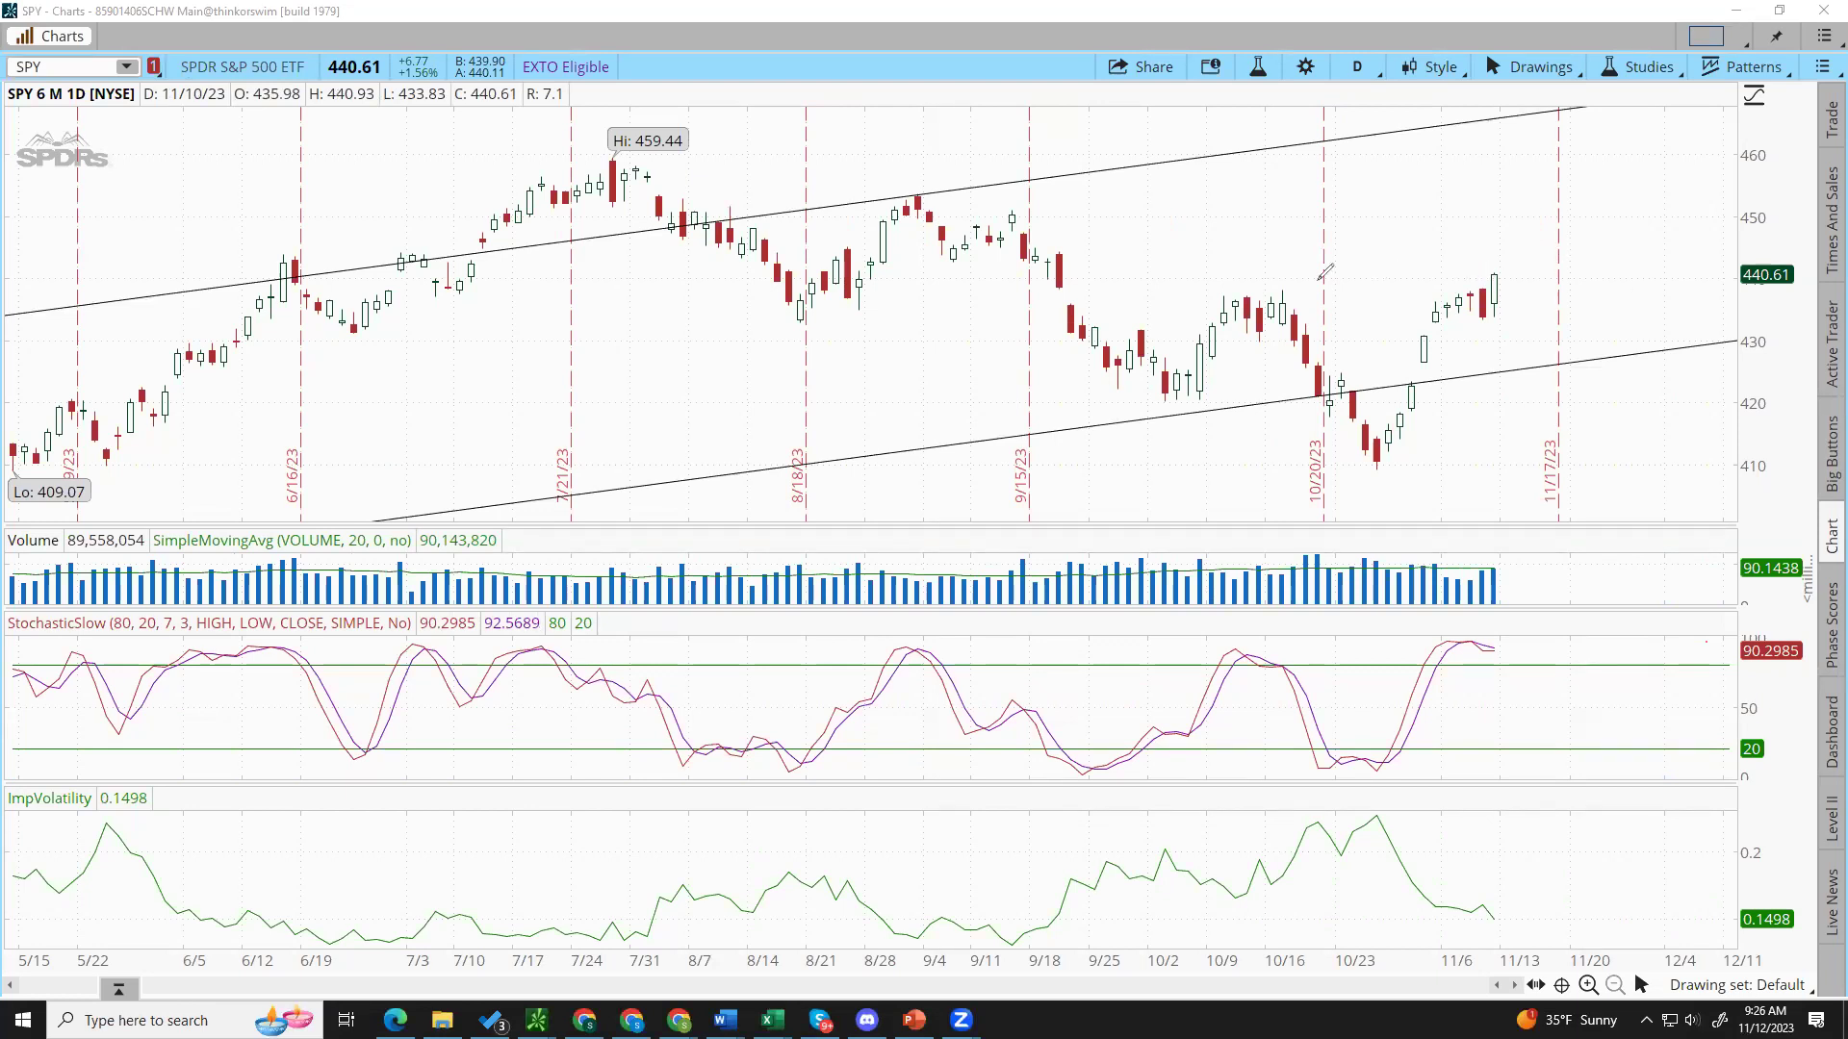
left_click_drag(1211, 288, 1601, 288)
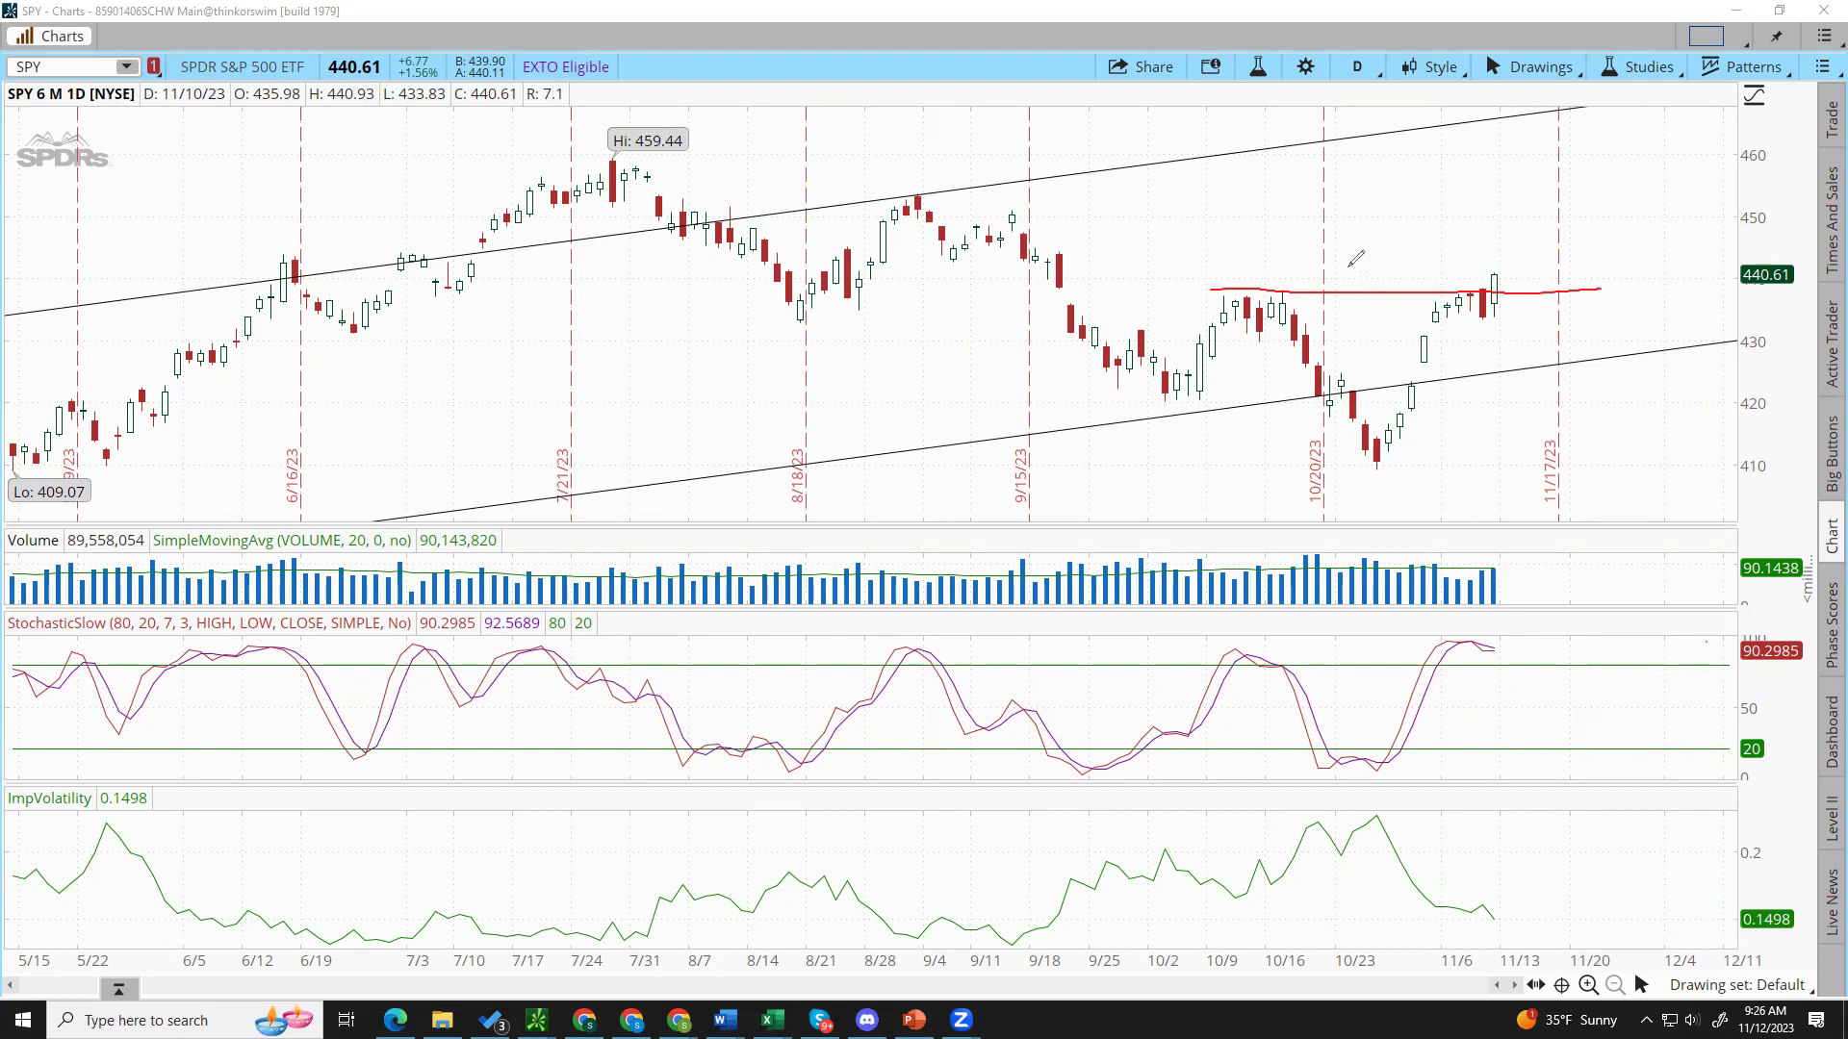
mouse_move(1273, 196)
left_mouse_down()
mouse_move(1273, 279)
mouse_move(1283, 262)
left_mouse_up()
left_click_drag(1220, 228, 1233, 269)
mouse_move(1259, 332)
left_mouse_down()
mouse_move(1284, 302)
mouse_move(1371, 449)
mouse_move(1423, 464)
left_mouse_up()
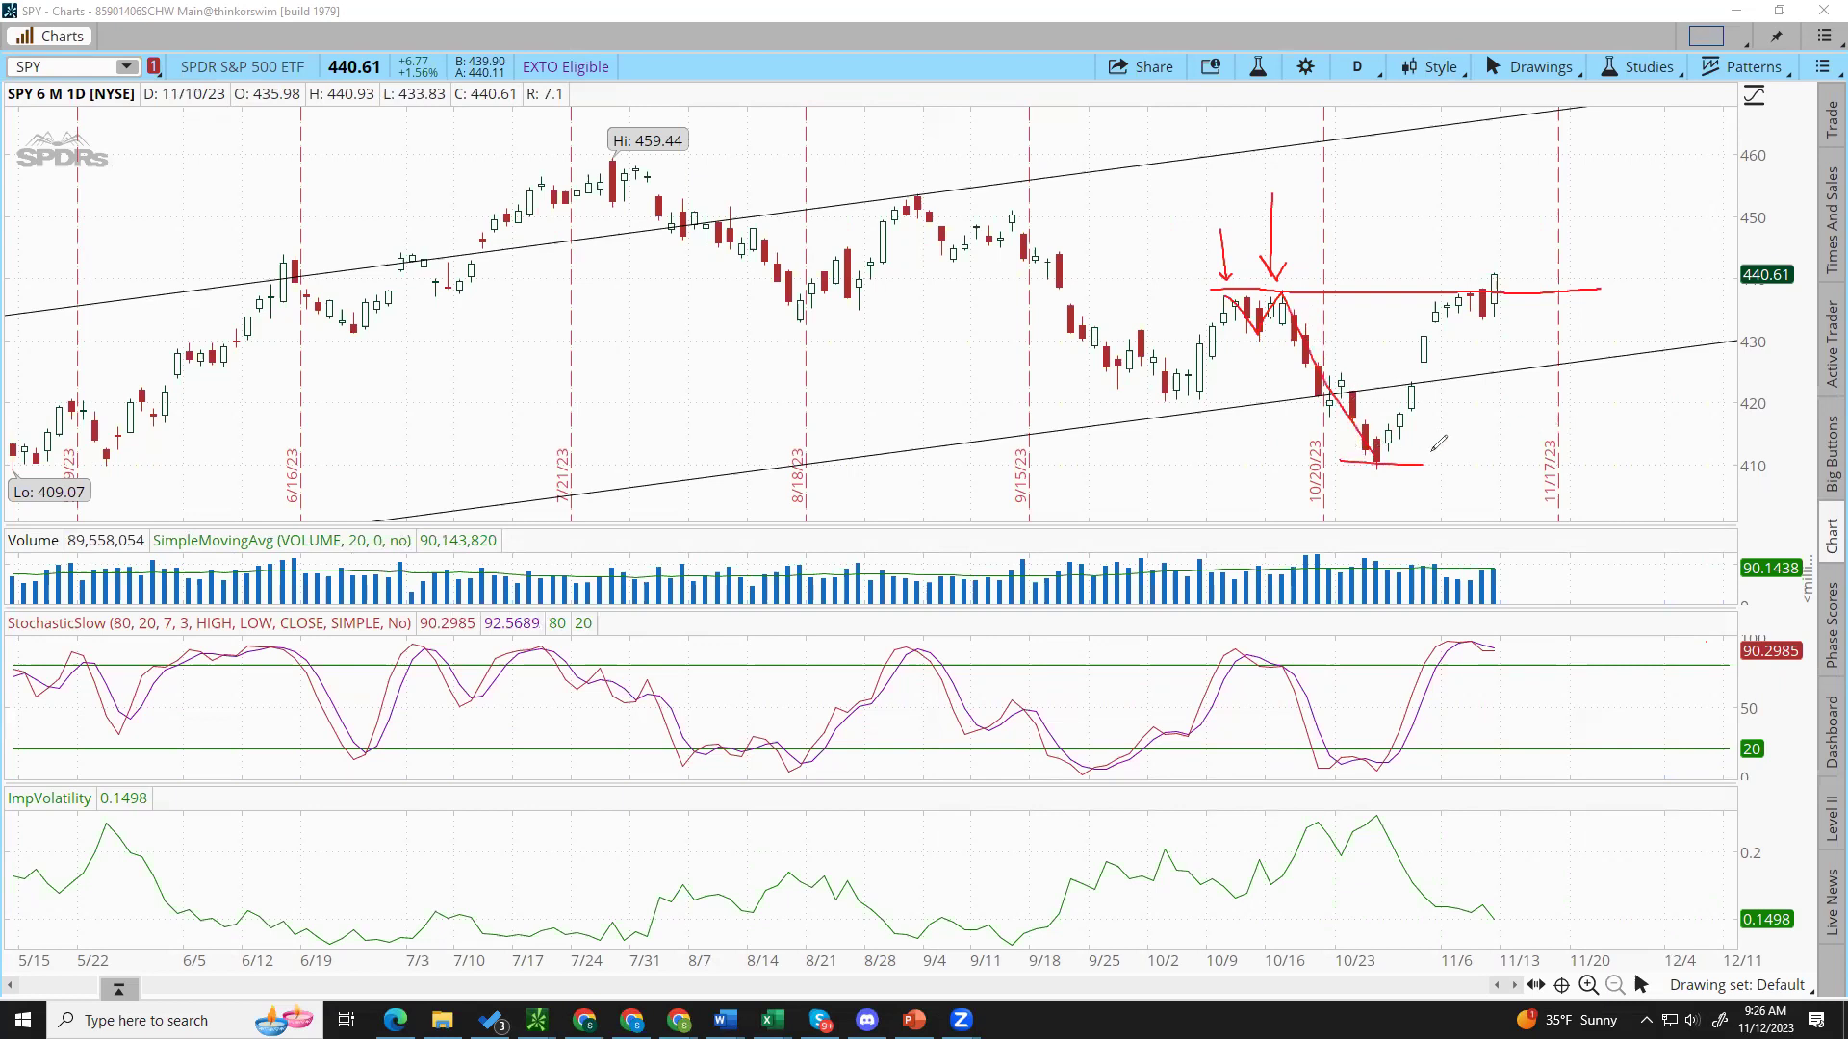
Step: Trace the rebound from the late-October low to the resistance line and point arrows at the recent red candle and the stochastic's latest reading
left_click_drag(1376, 455, 1487, 287)
left_click_drag(1469, 412, 1490, 338)
mouse_move(1533, 553)
left_mouse_down()
mouse_move(1483, 631)
mouse_move(1498, 636)
left_mouse_up()
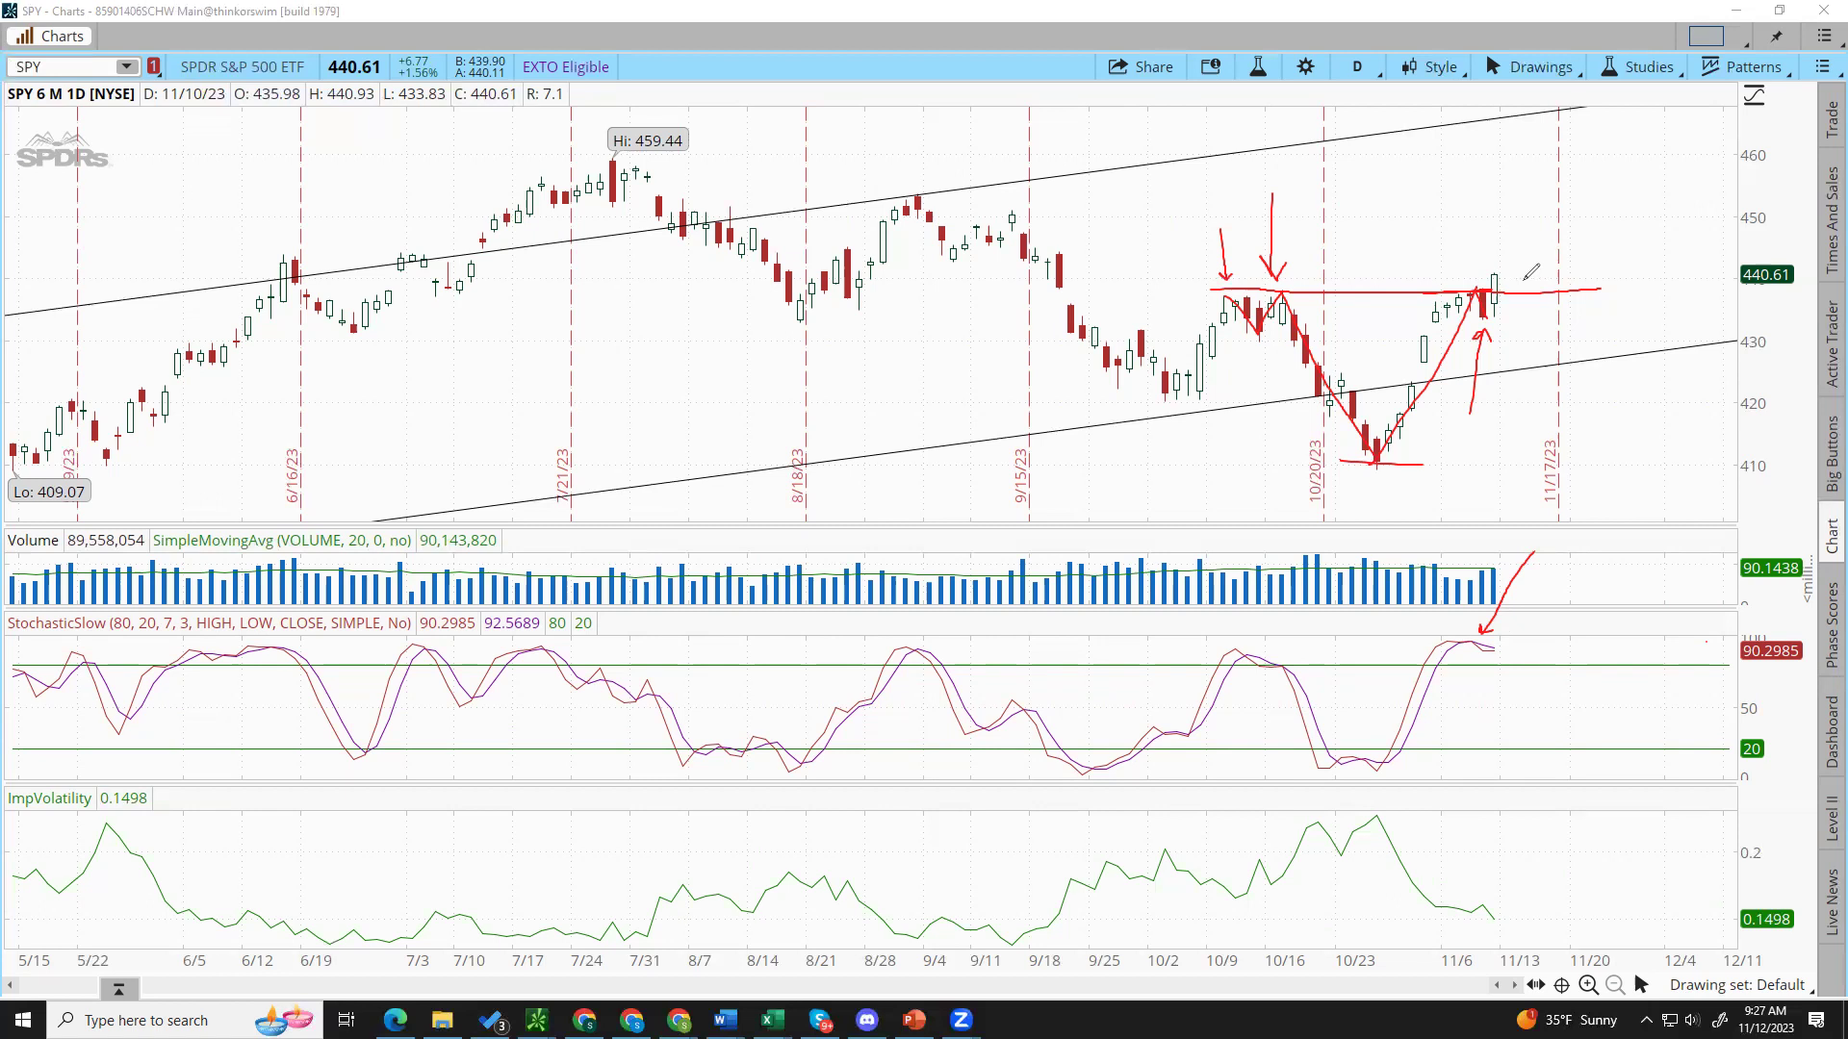
Step: Point a red arrow at the latest volume bar and box the most recent volume bars
mouse_move(1579, 479)
left_mouse_down()
mouse_move(1496, 562)
mouse_move(1540, 543)
left_mouse_up()
mouse_move(1442, 613)
left_mouse_down()
mouse_move(1442, 548)
mouse_move(1497, 538)
mouse_move(1504, 555)
mouse_move(1501, 621)
mouse_move(1446, 614)
mouse_move(1441, 533)
left_mouse_up()
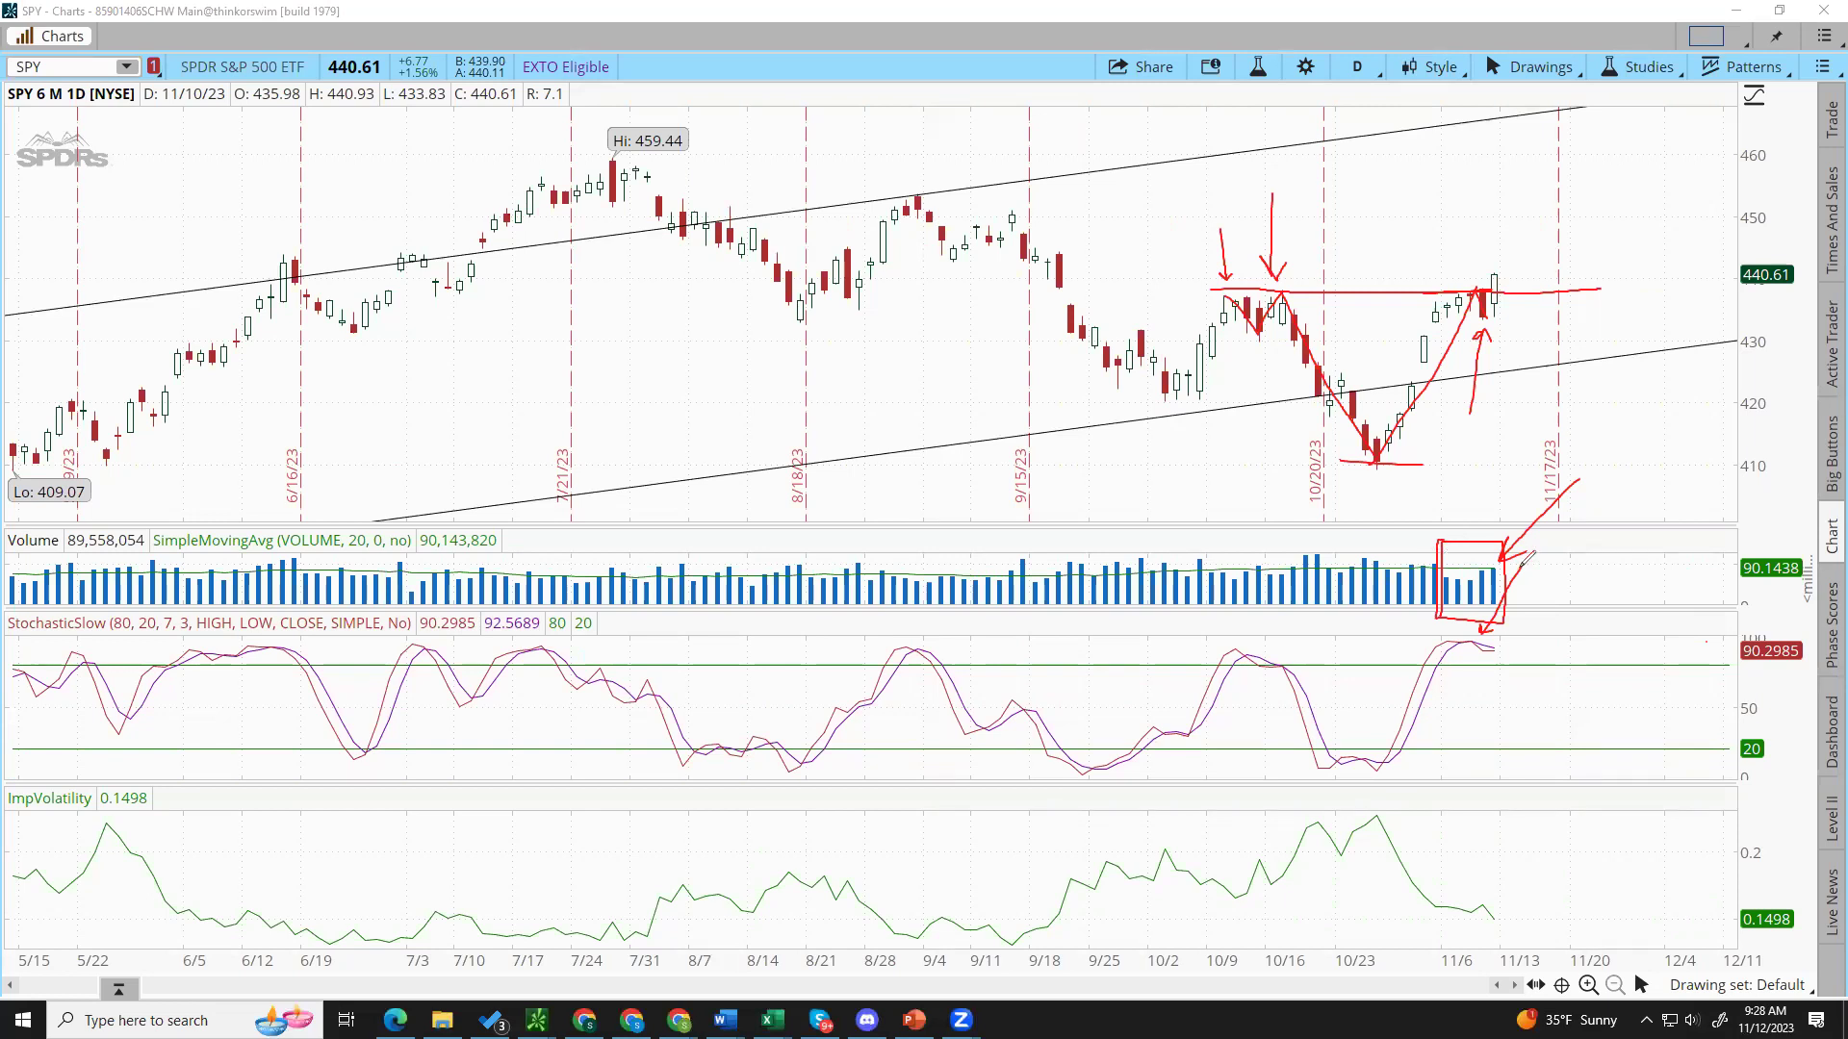
left_click_drag(1528, 561, 1511, 560)
Step: Box the latest daily candles, retrace the October drop and rebound, and clear all the red annotations
mouse_move(1445, 256)
left_mouse_down()
mouse_move(1510, 254)
mouse_move(1515, 329)
mouse_move(1445, 330)
mouse_move(1444, 256)
left_mouse_up()
mouse_move(1288, 291)
left_mouse_down()
mouse_move(1367, 447)
mouse_move(1388, 445)
mouse_move(1436, 293)
left_mouse_up()
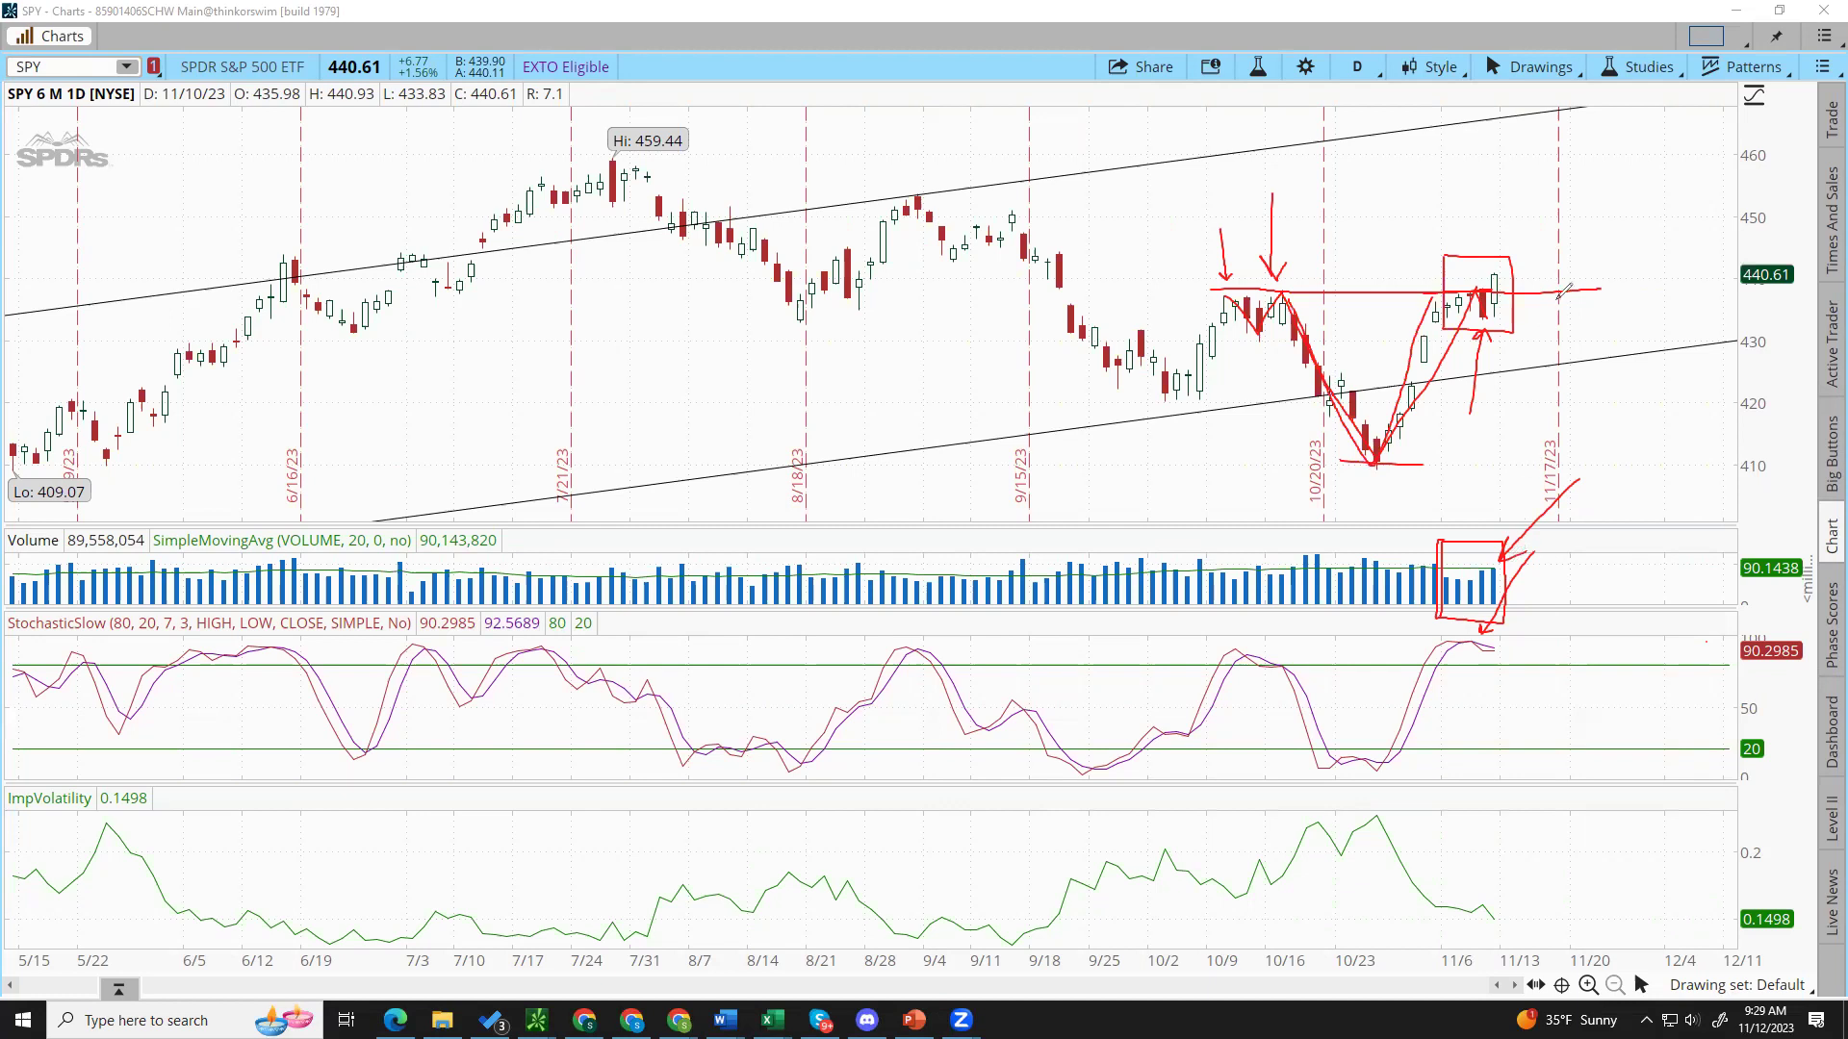
mouse_move(1429, 628)
left_mouse_down()
mouse_move(1532, 629)
mouse_move(1524, 678)
mouse_move(1411, 683)
mouse_move(1422, 627)
mouse_move(1455, 627)
left_mouse_up()
key("Escape")
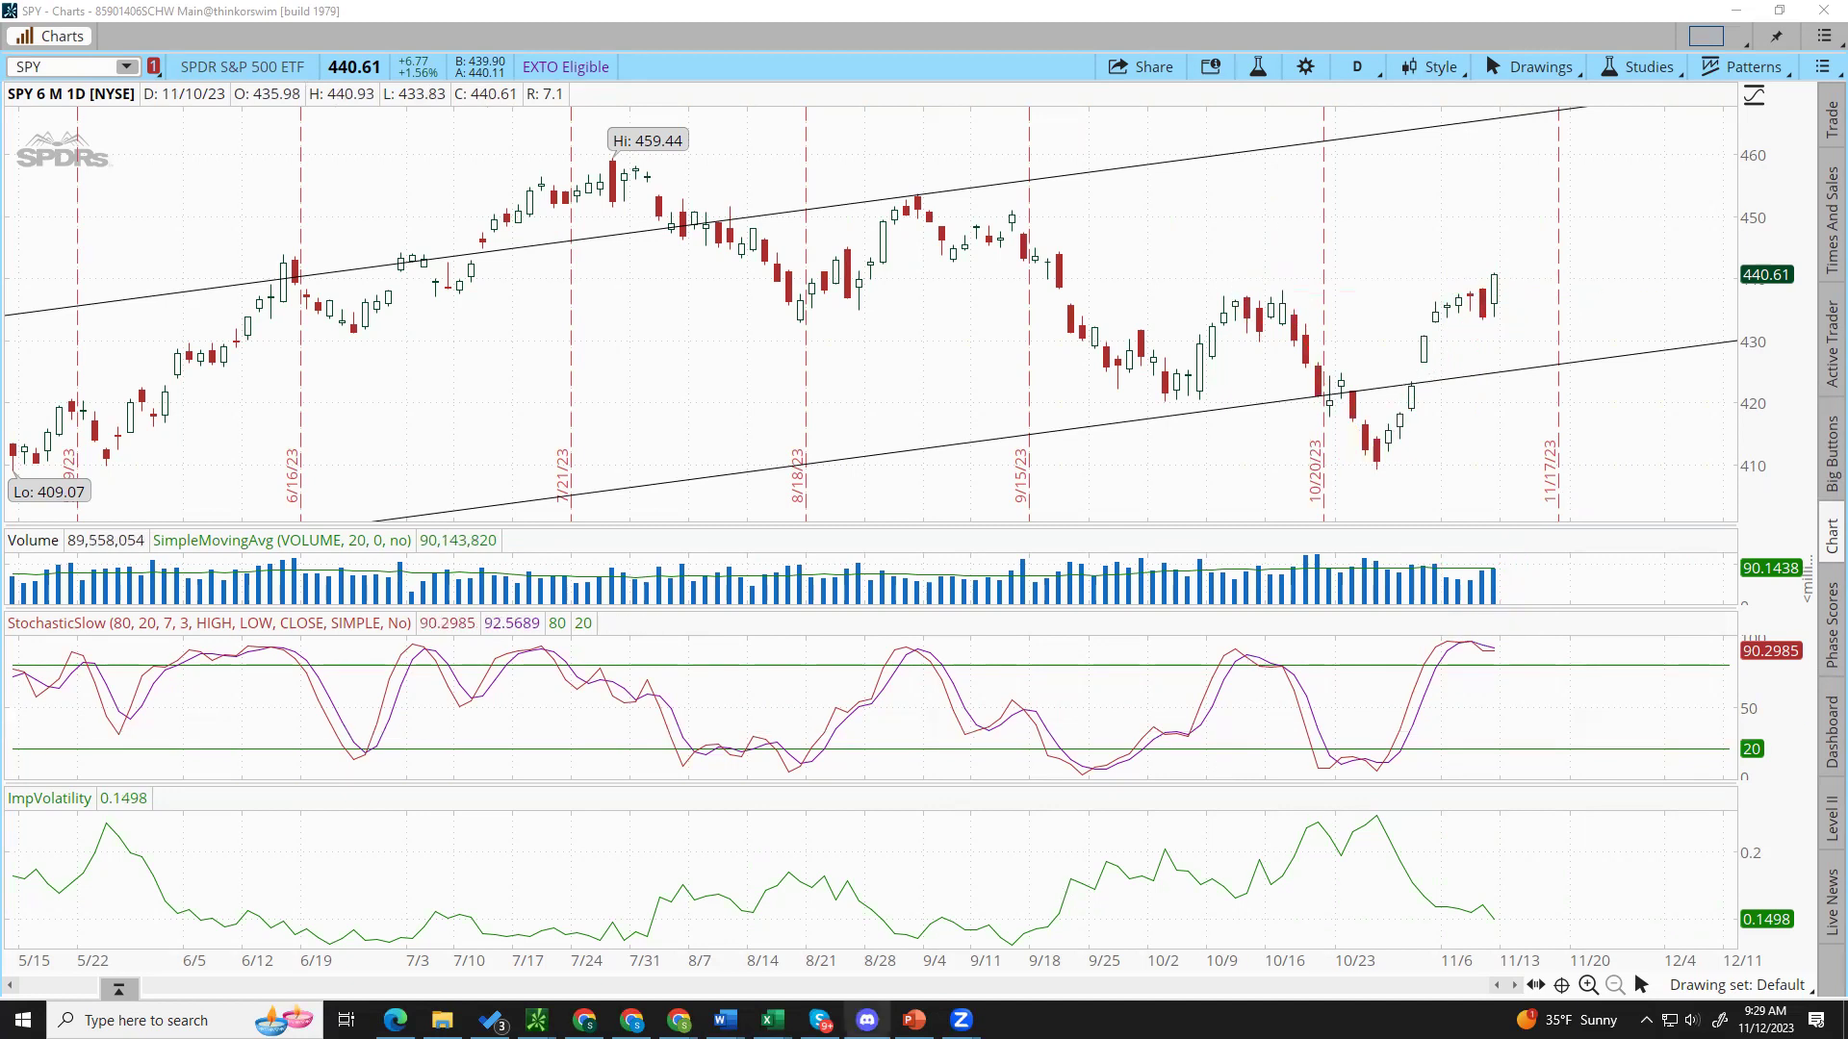
Step: Set the 12-Nov score for Short Term Trend (3) - SPY to 0.5 in the MWAG Trading Market Posture workbook
mouse_move(773, 1020)
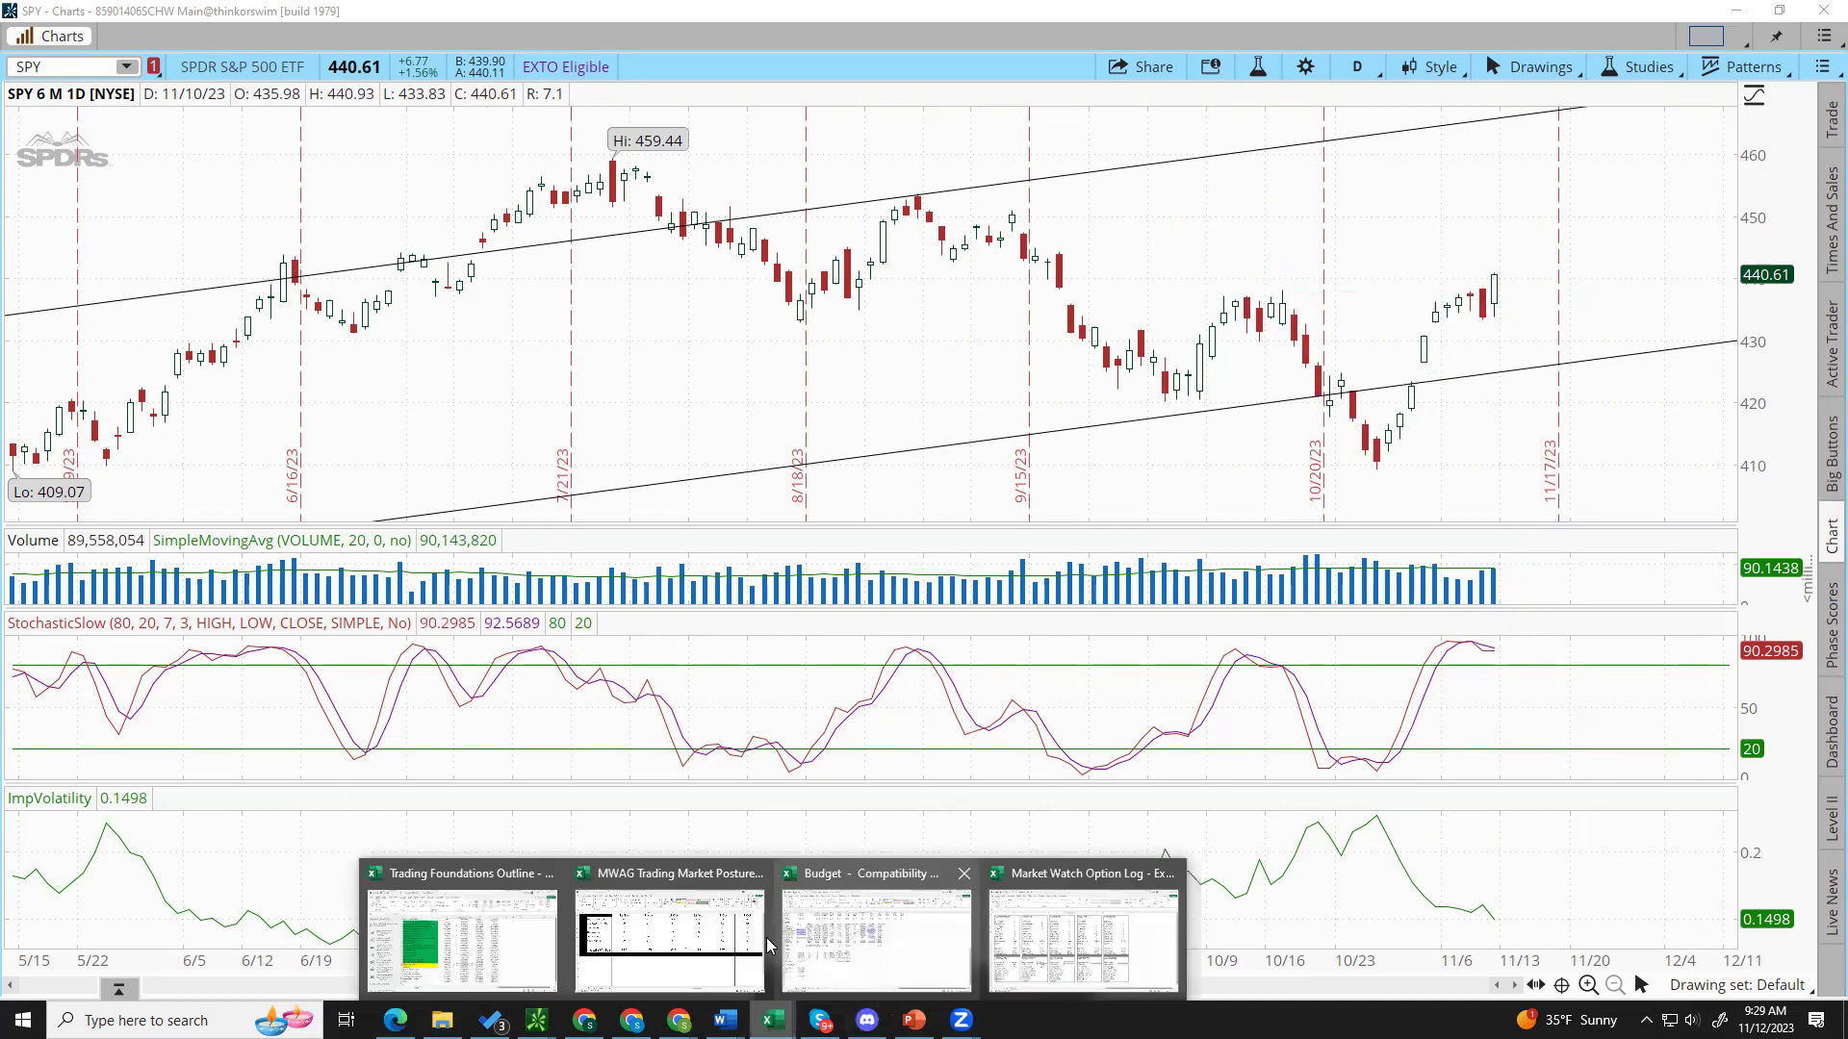
left_click(630, 928)
left_click(534, 338)
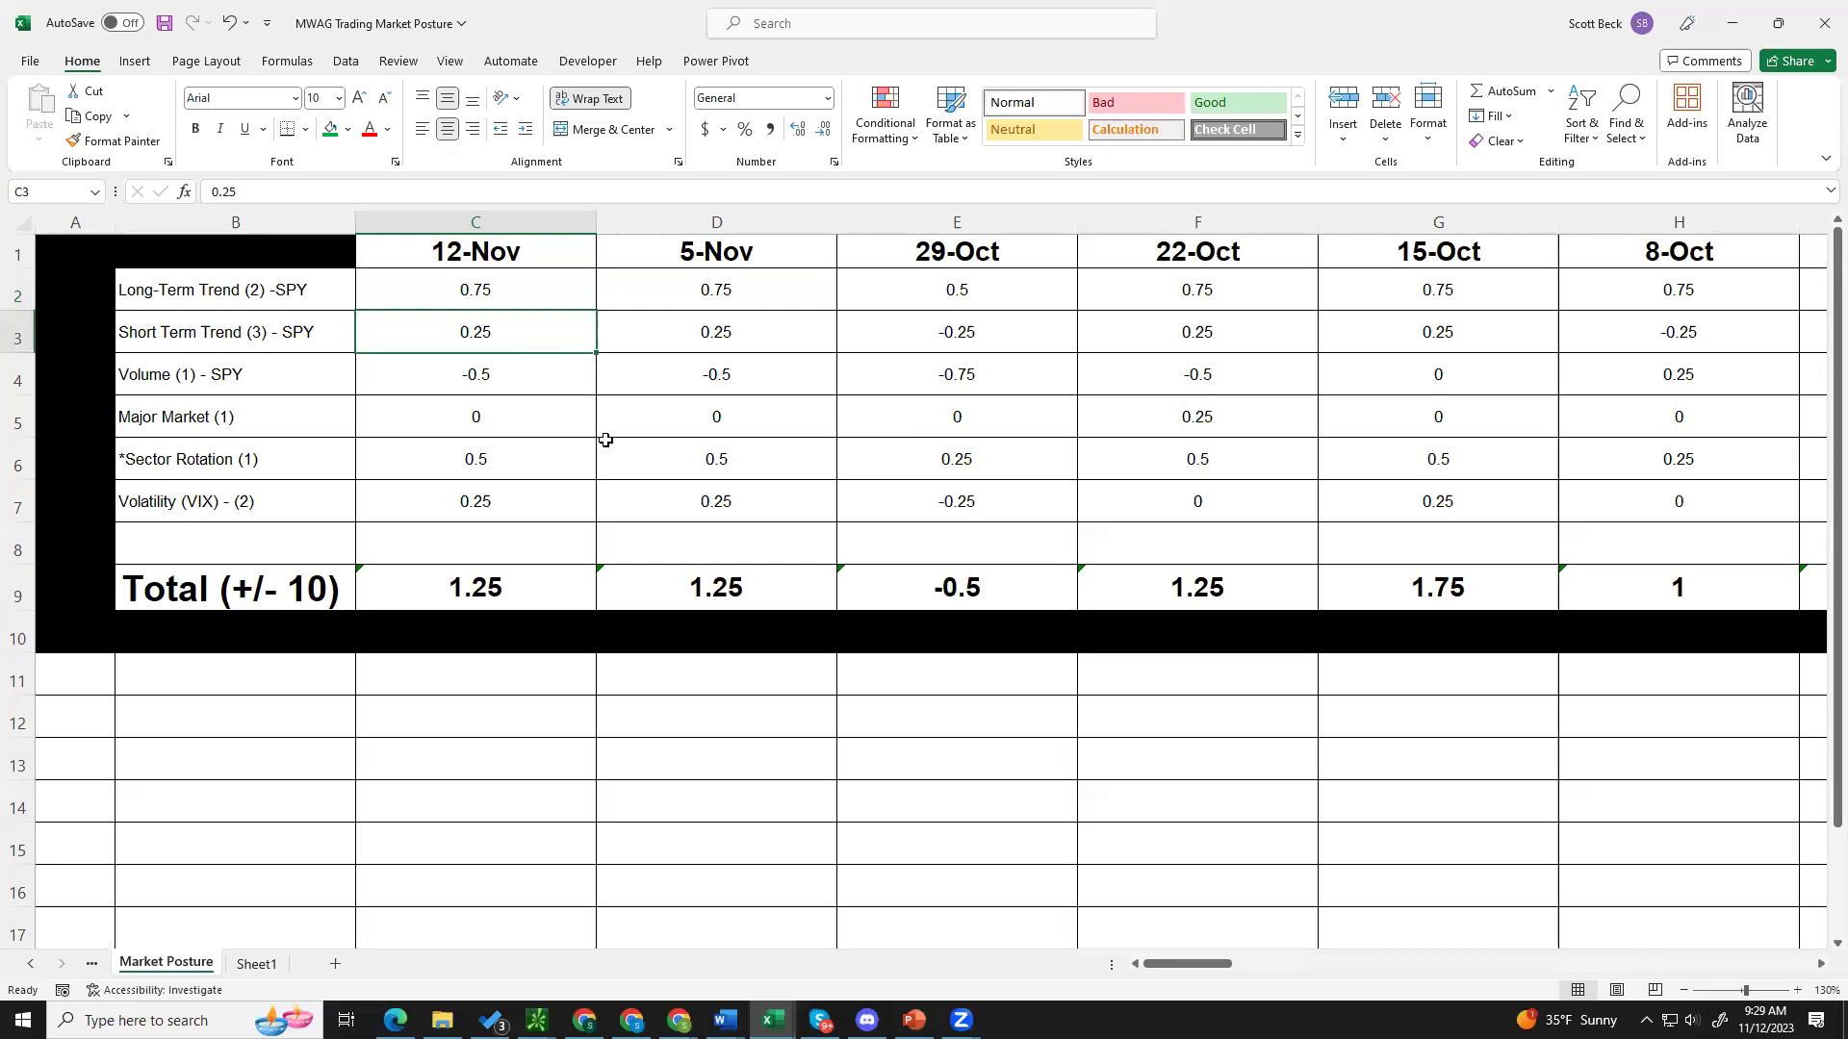
type(".5")
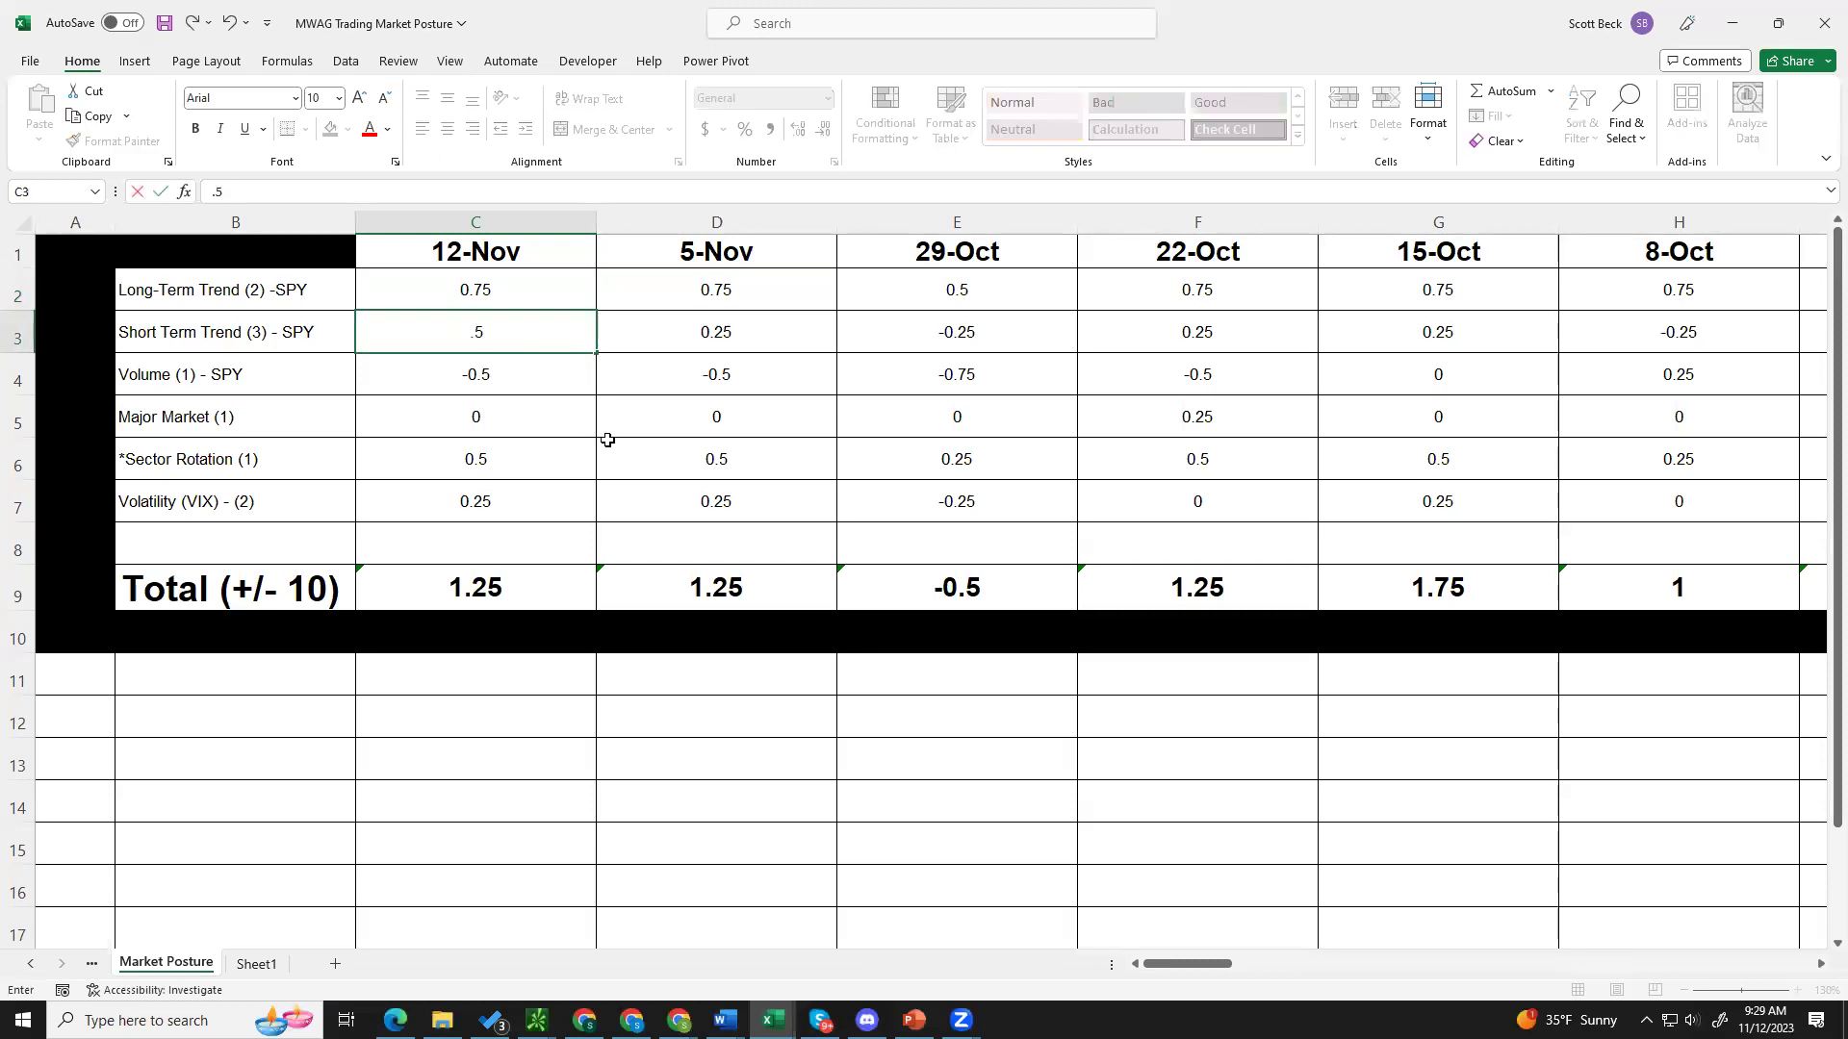
key("Return")
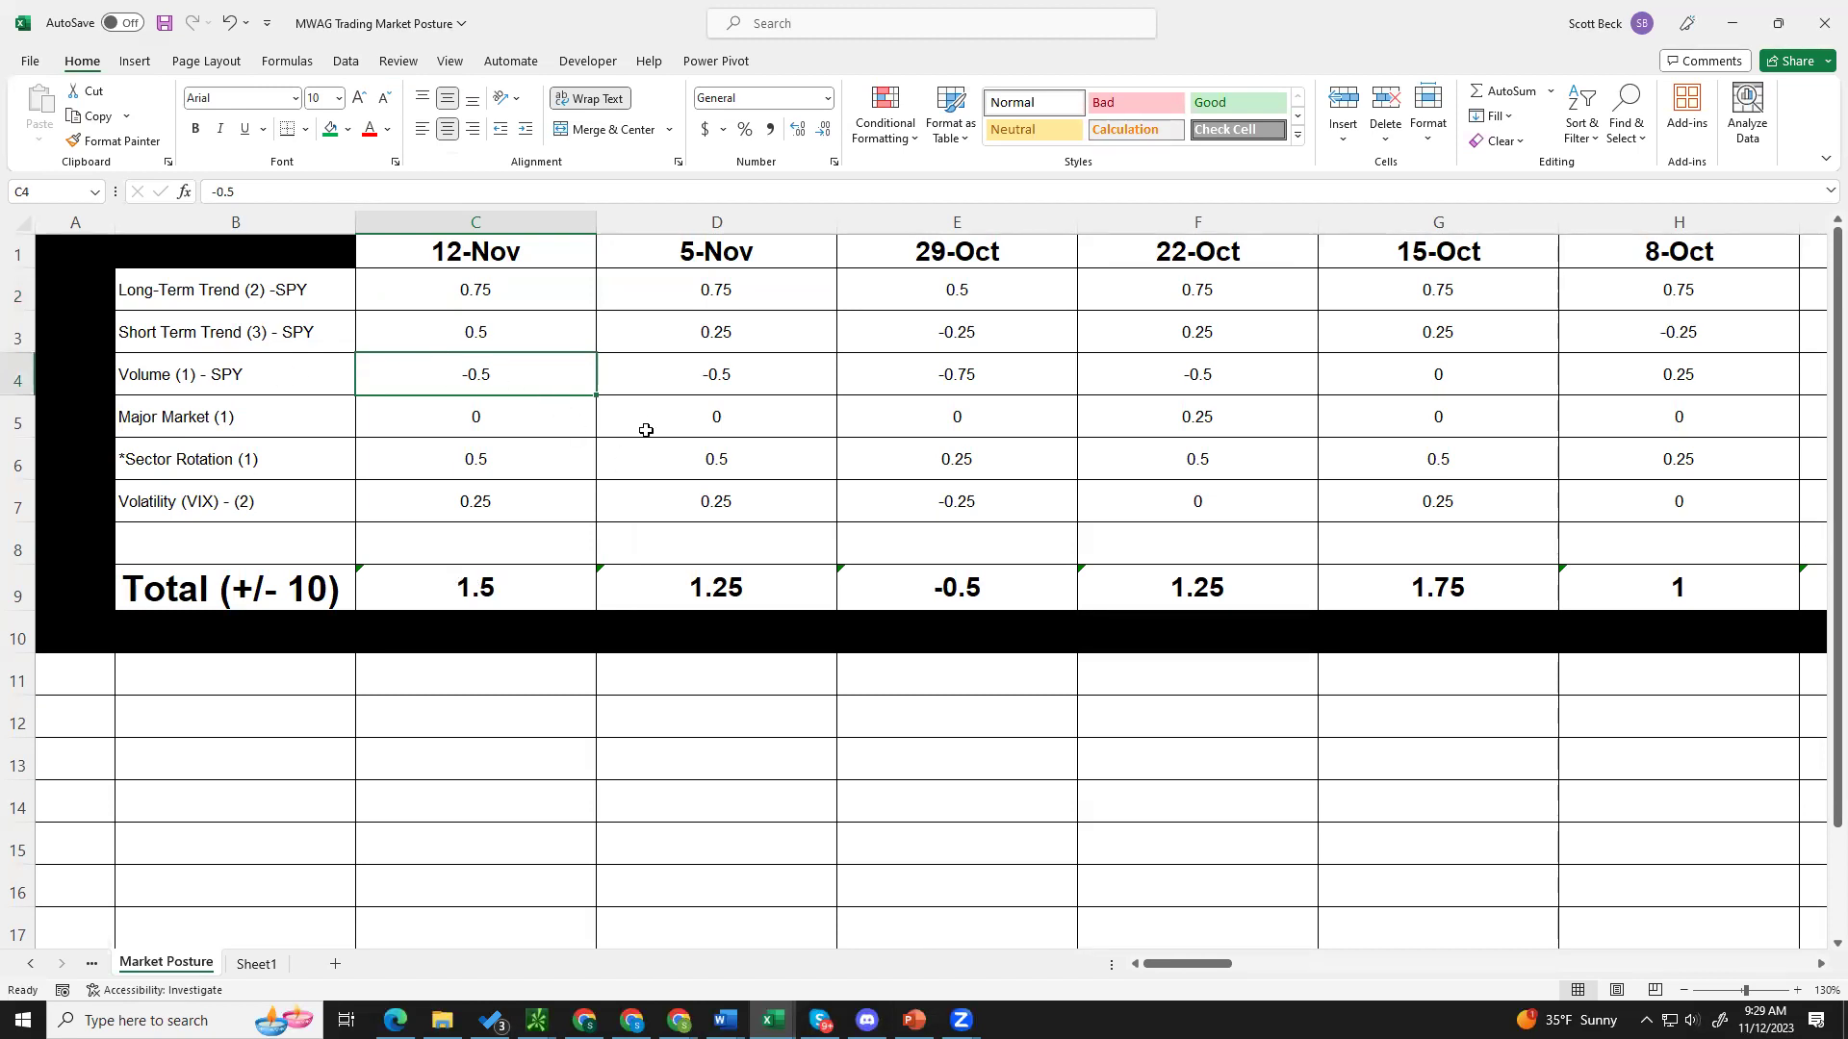
Step: Return to the SPY chart in thinkorswim and change its time frame to 1 M : 1D
left_click(537, 1020)
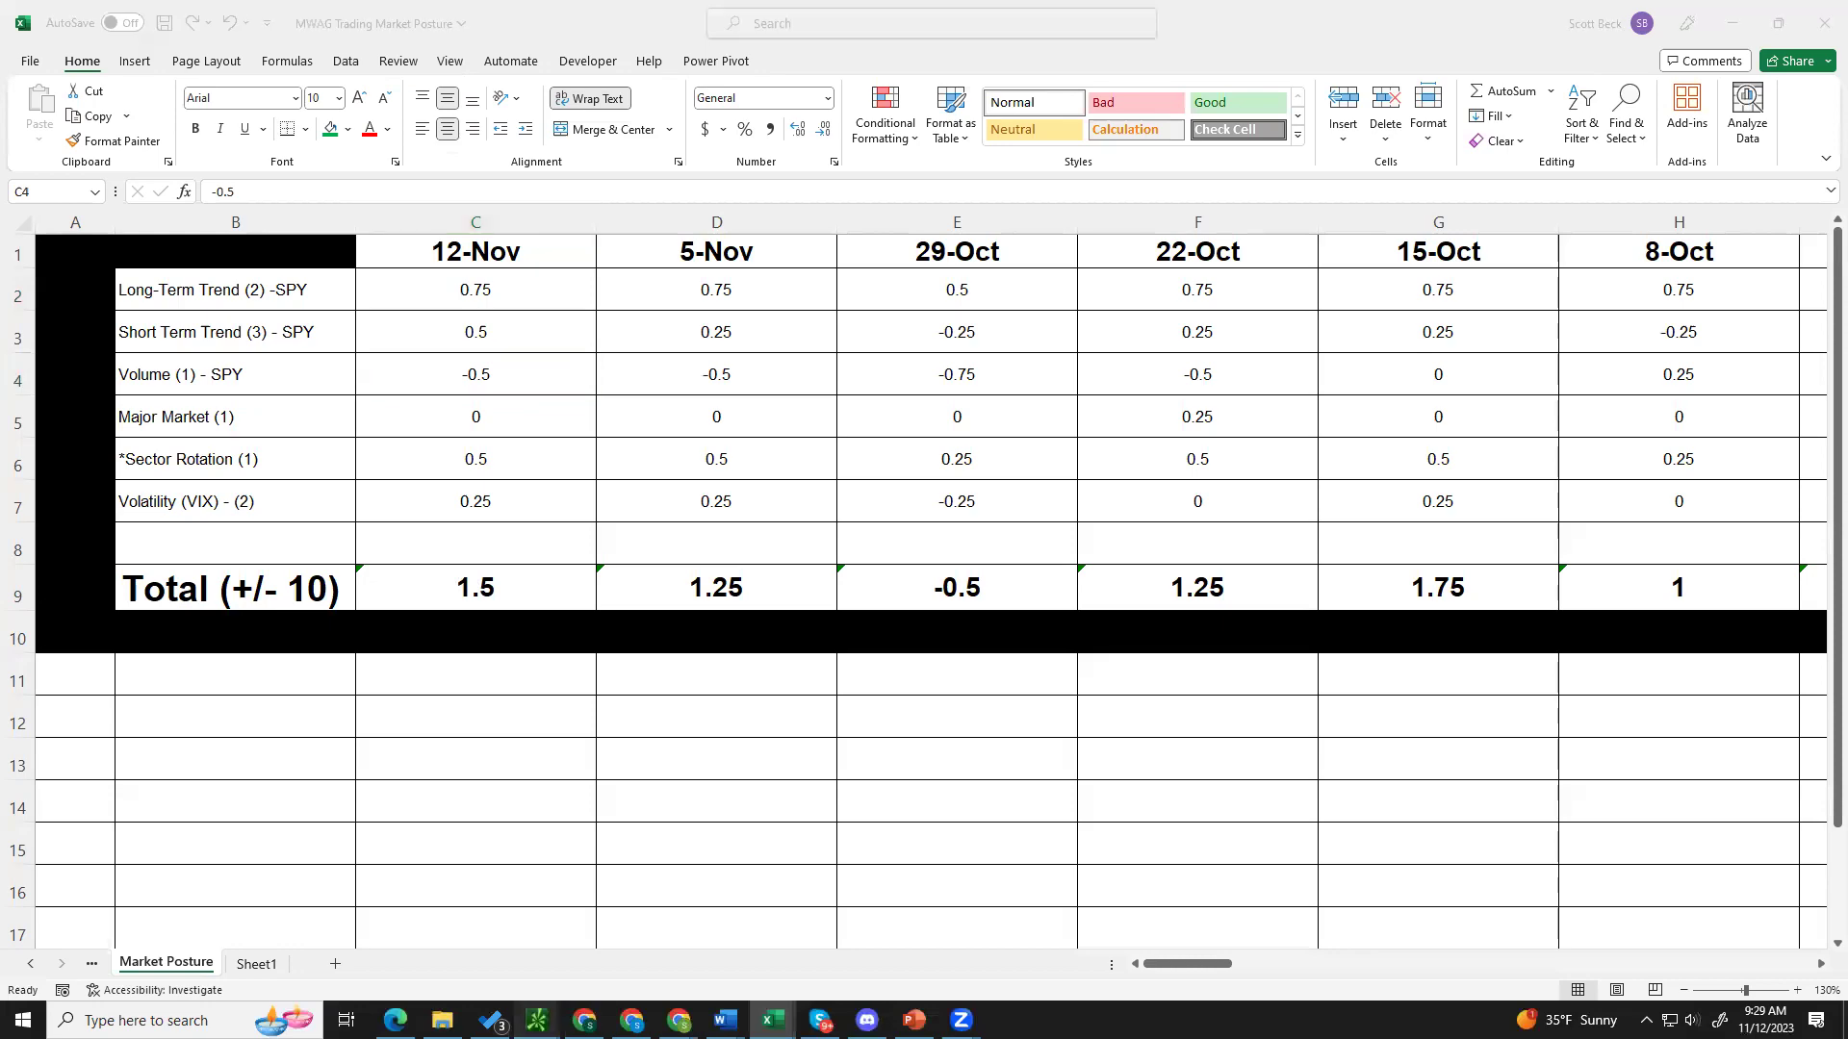
left_click(630, 935)
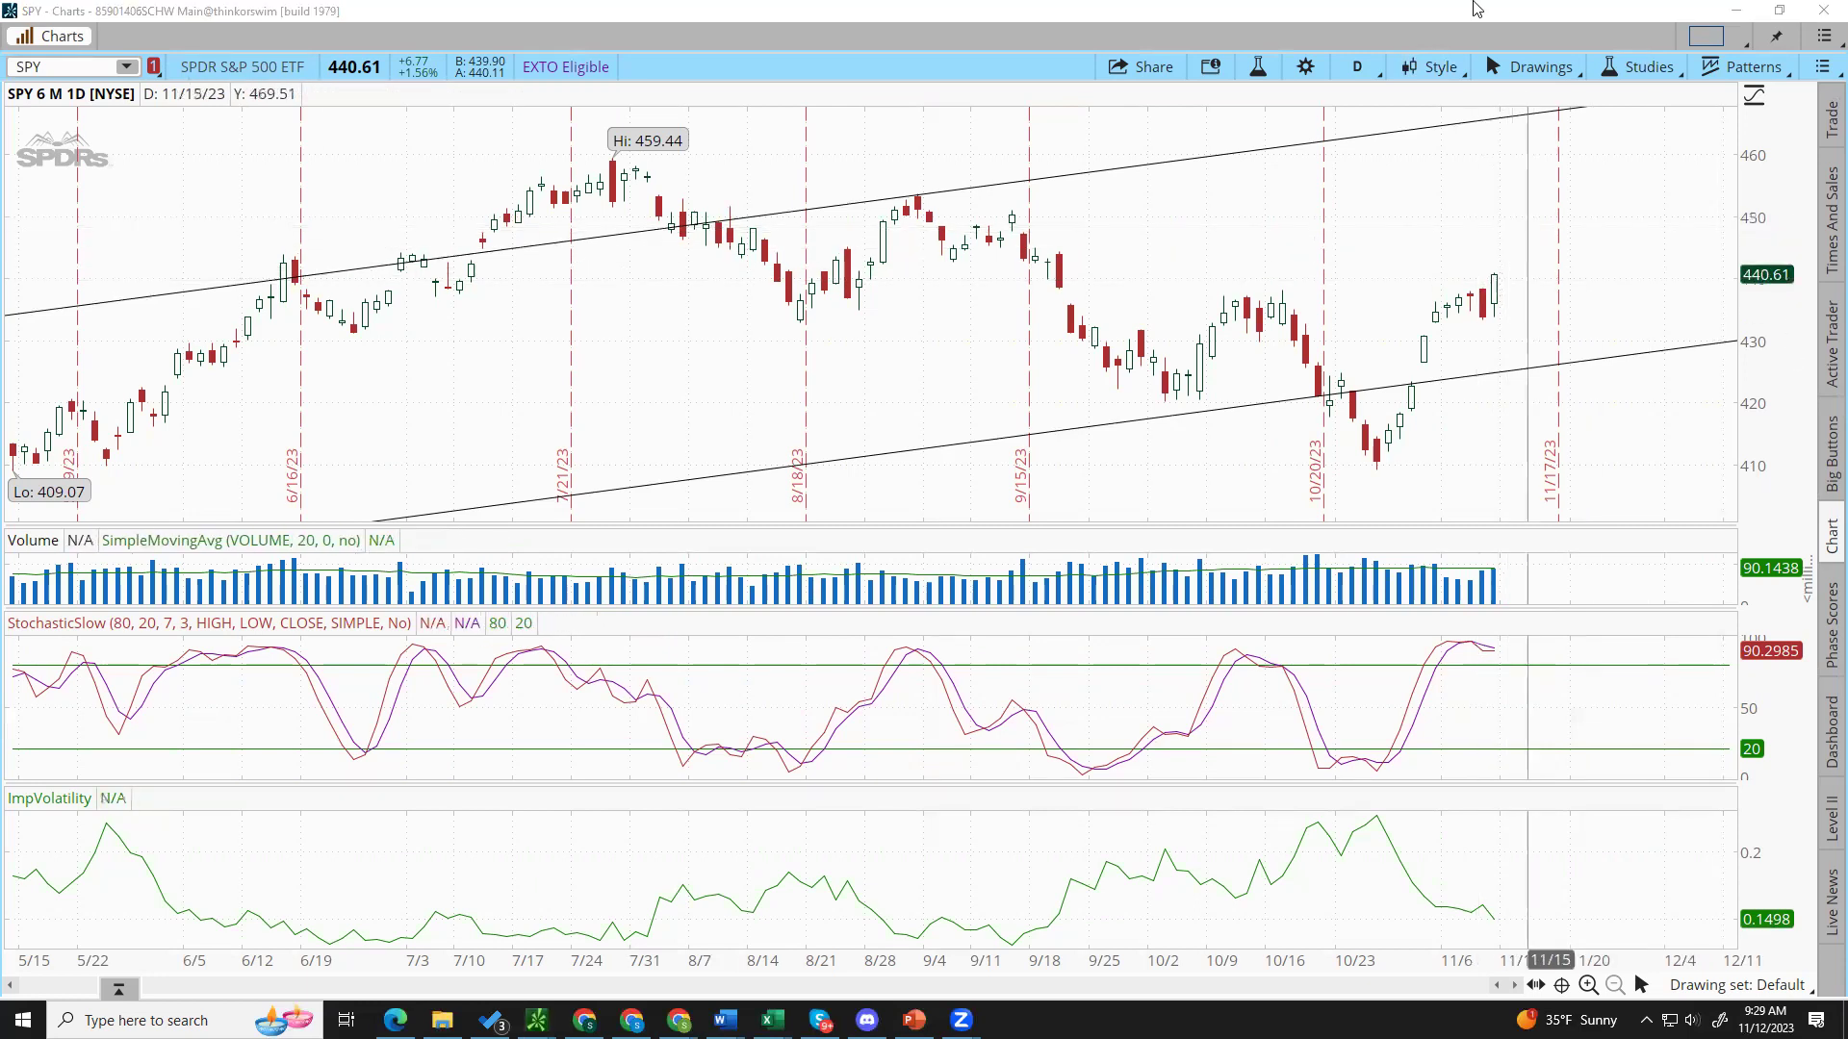
left_click(1434, 67)
mouse_move(1417, 273)
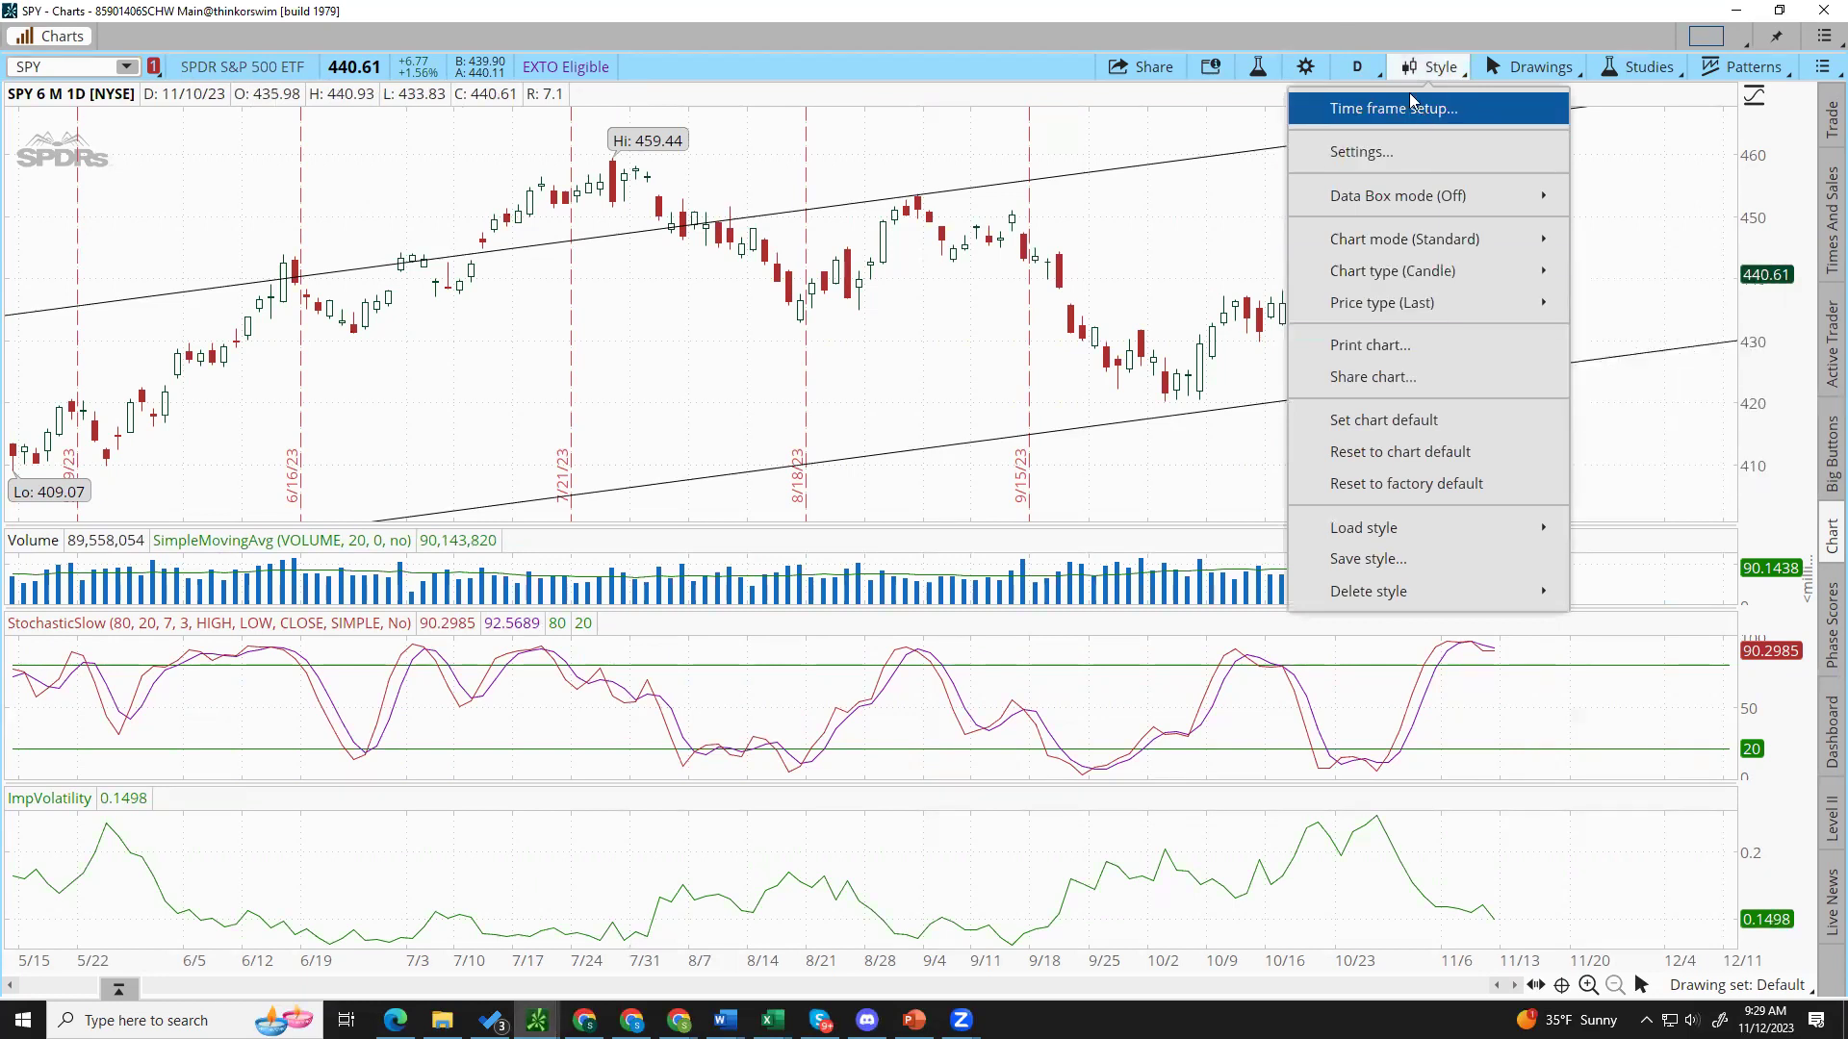
left_click(1354, 65)
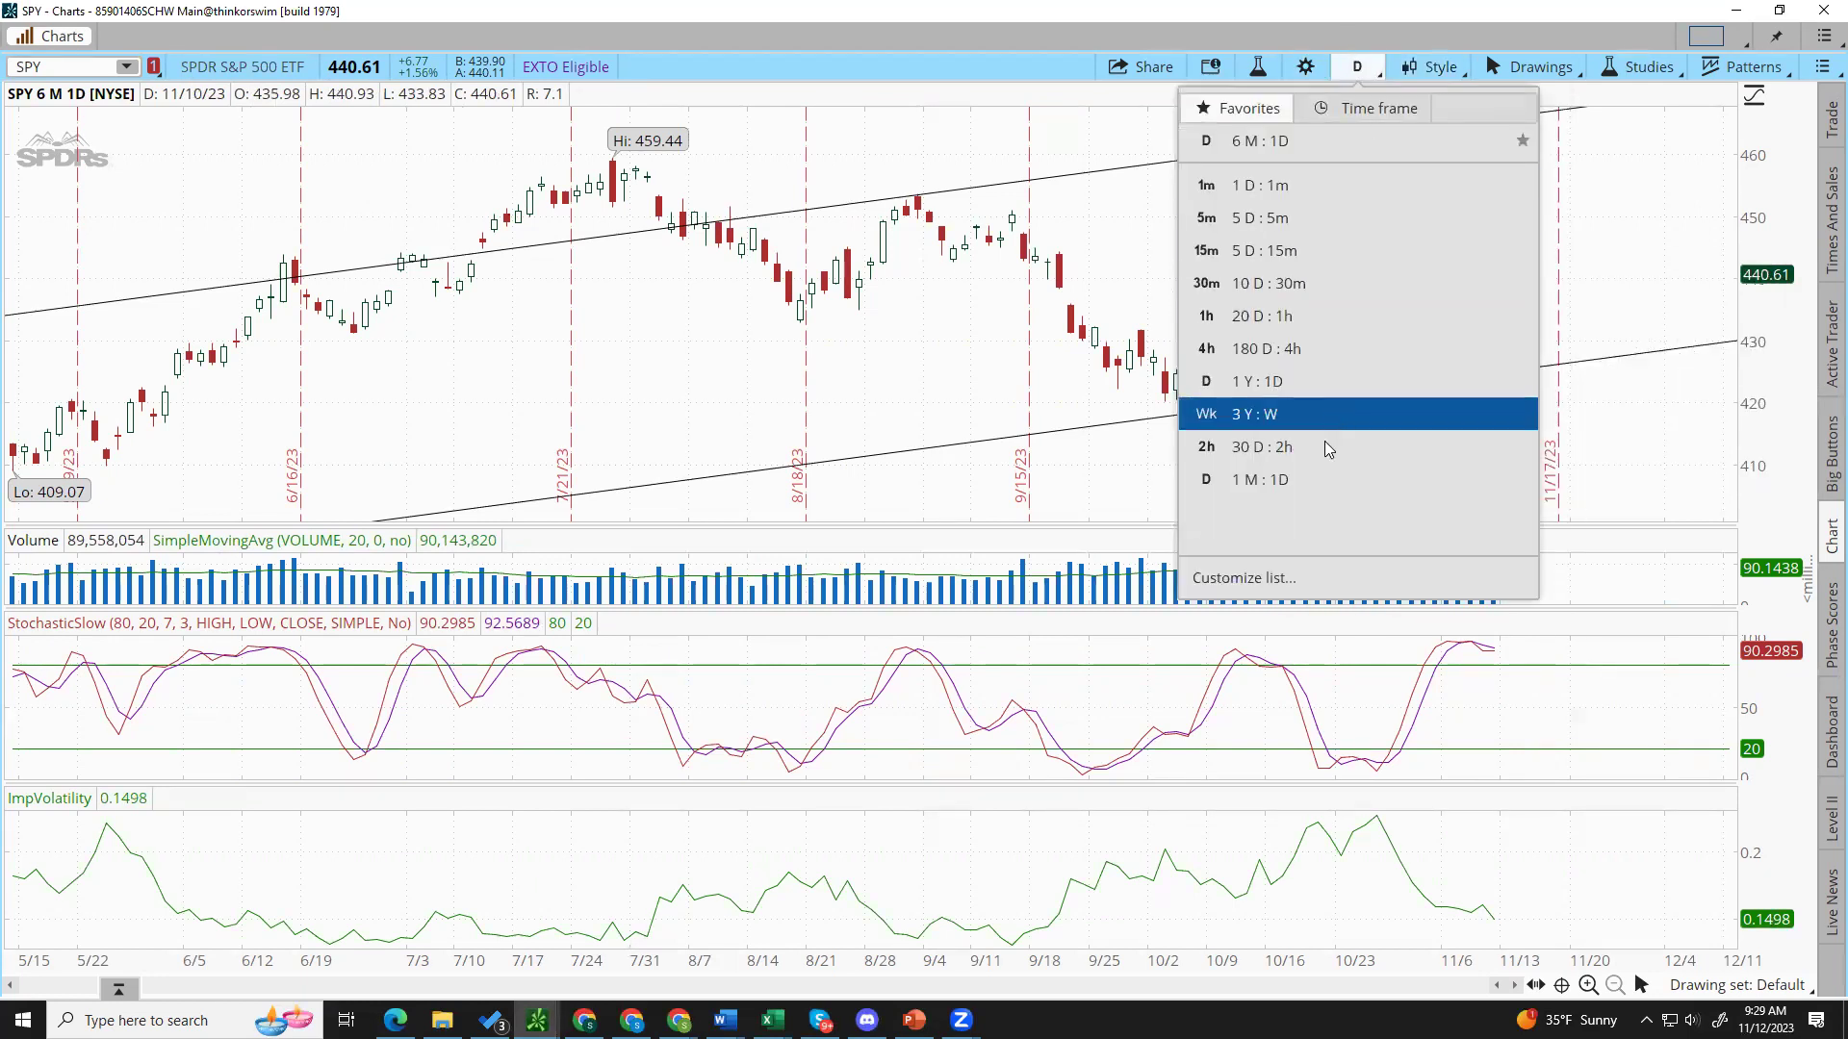
left_click(1324, 480)
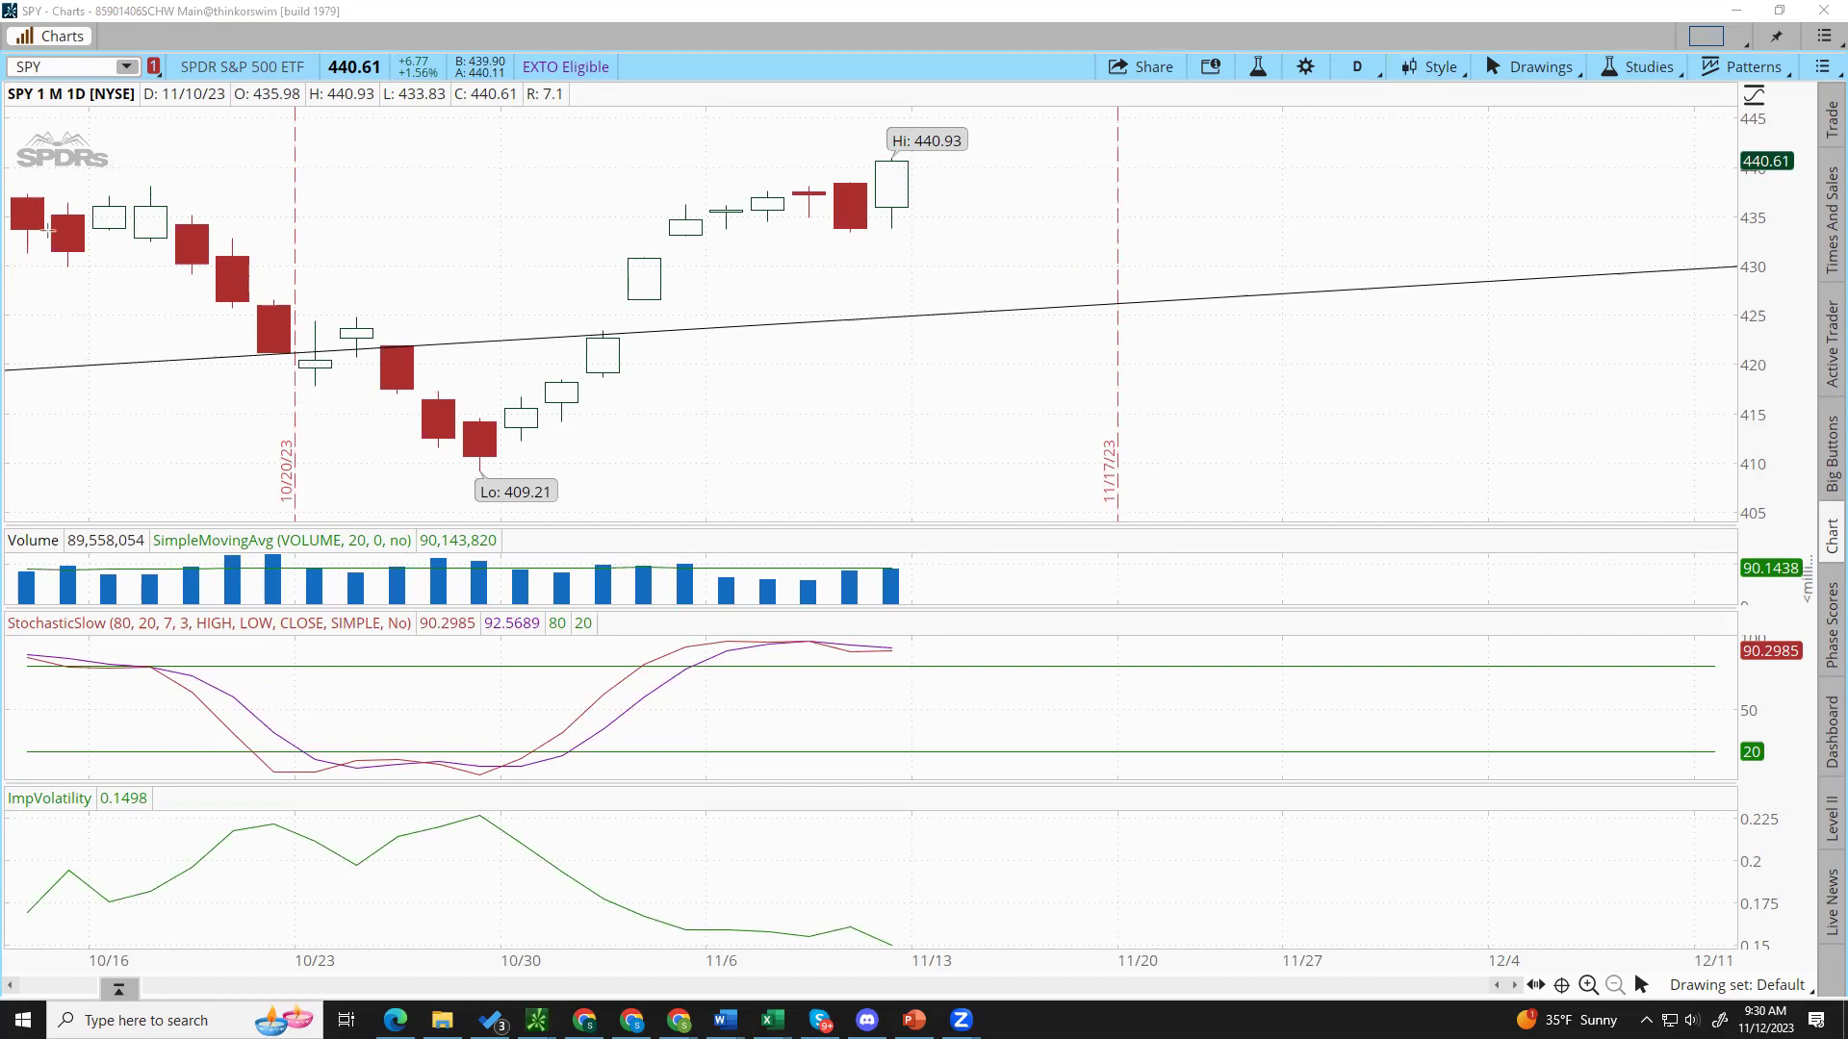
Step: Frame the high-volume candles and their volume bars from mid-October to early November with red rectangles and clear the markings
mouse_move(37, 134)
left_mouse_down()
mouse_move(102, 474)
mouse_move(106, 655)
left_mouse_up()
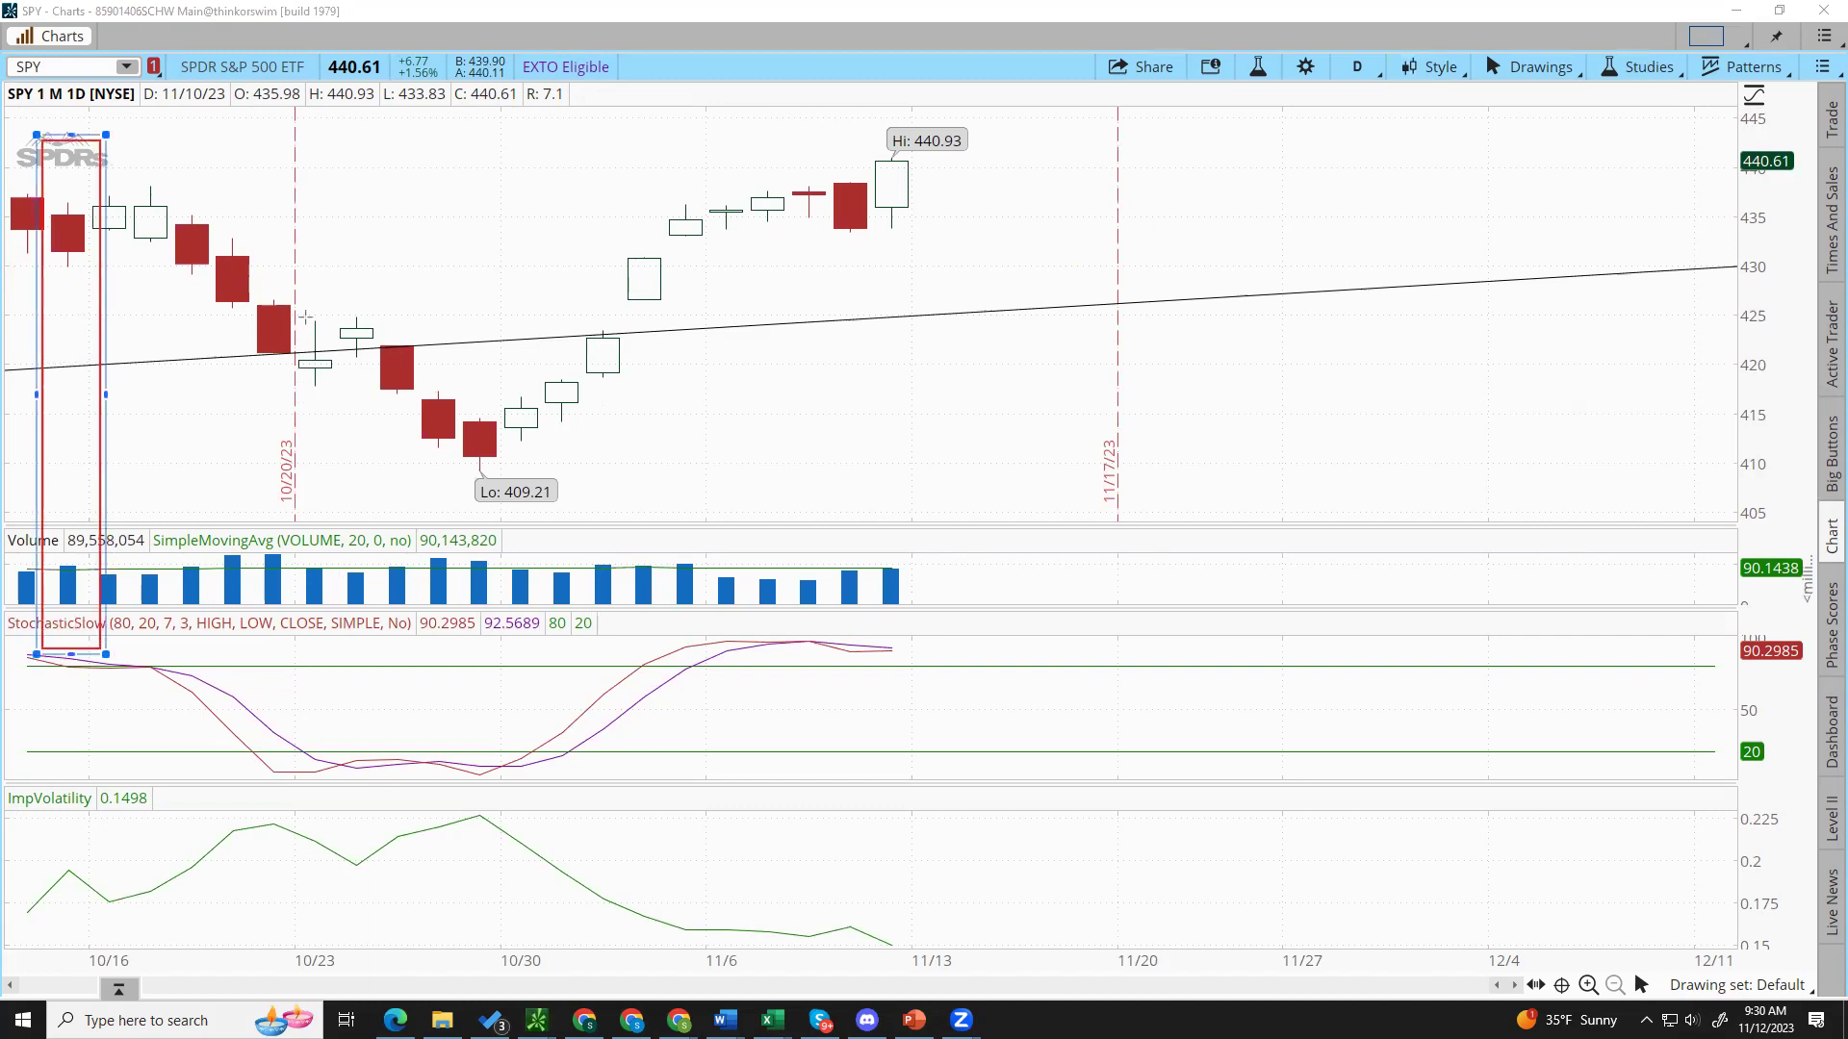
left_click_drag(171, 149, 296, 658)
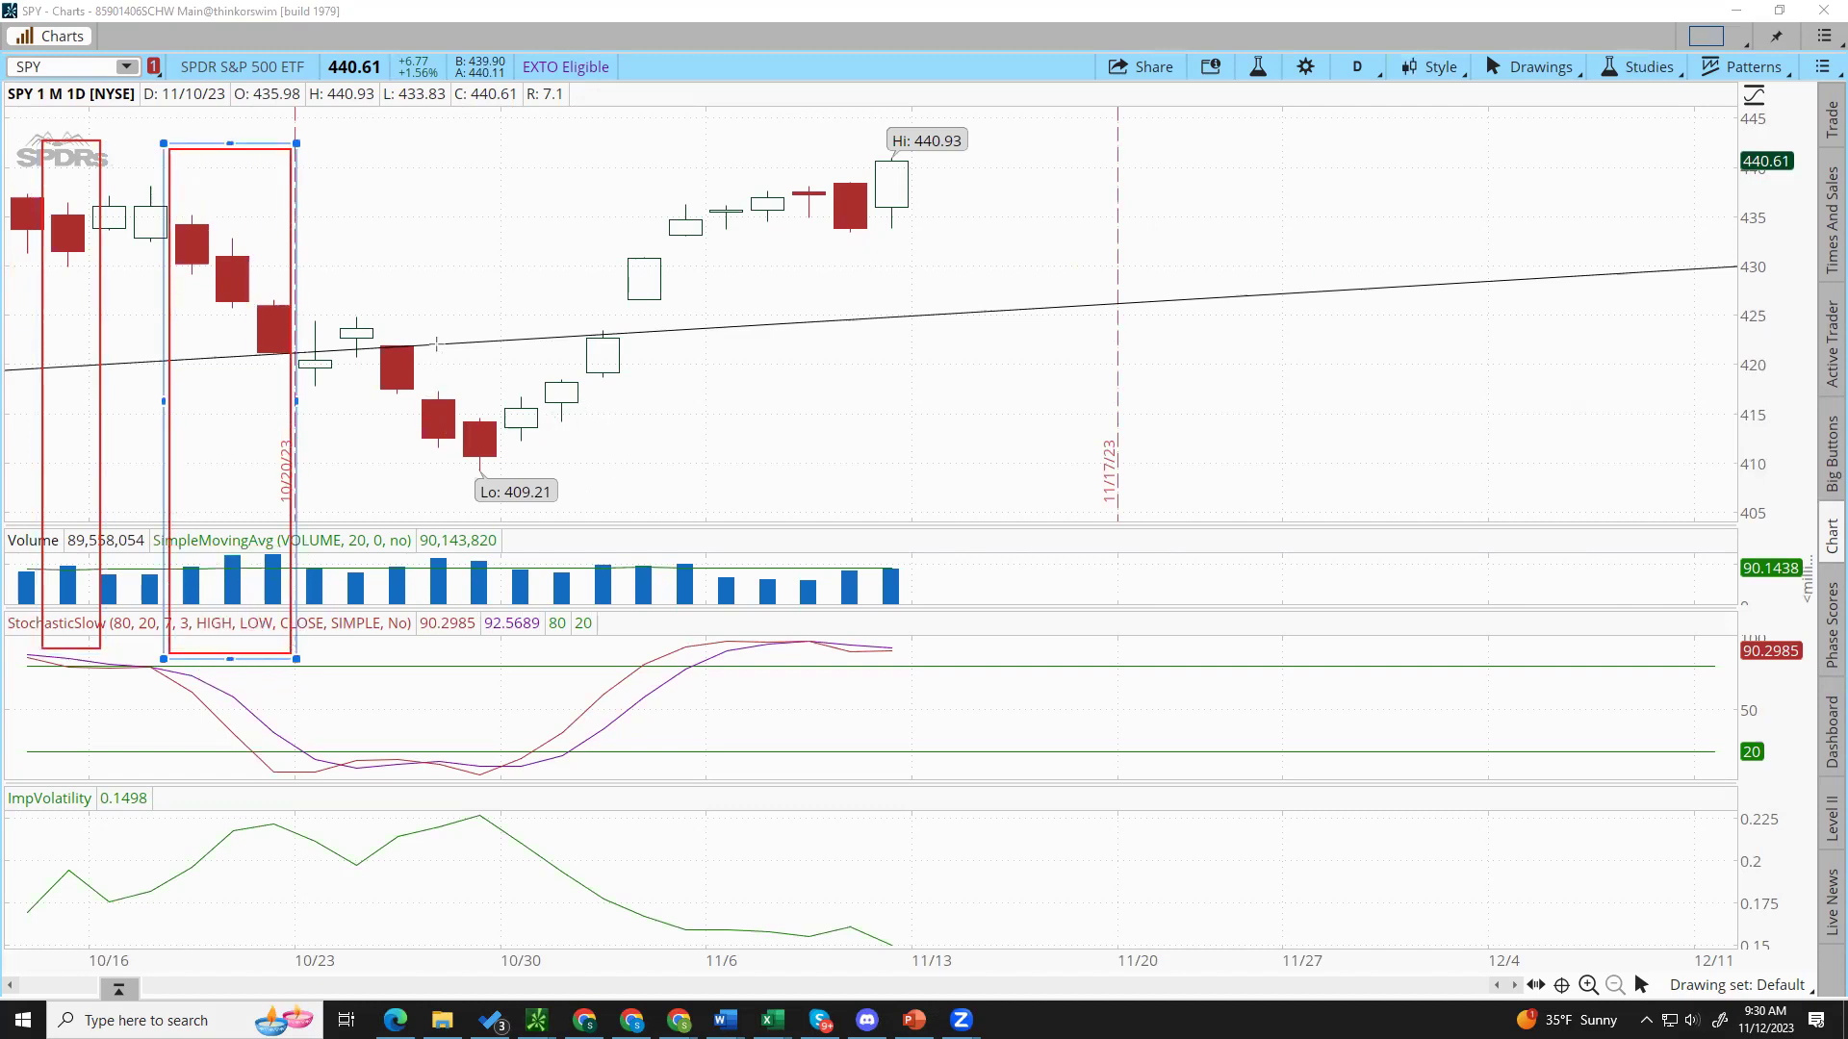
left_click_drag(417, 318, 516, 642)
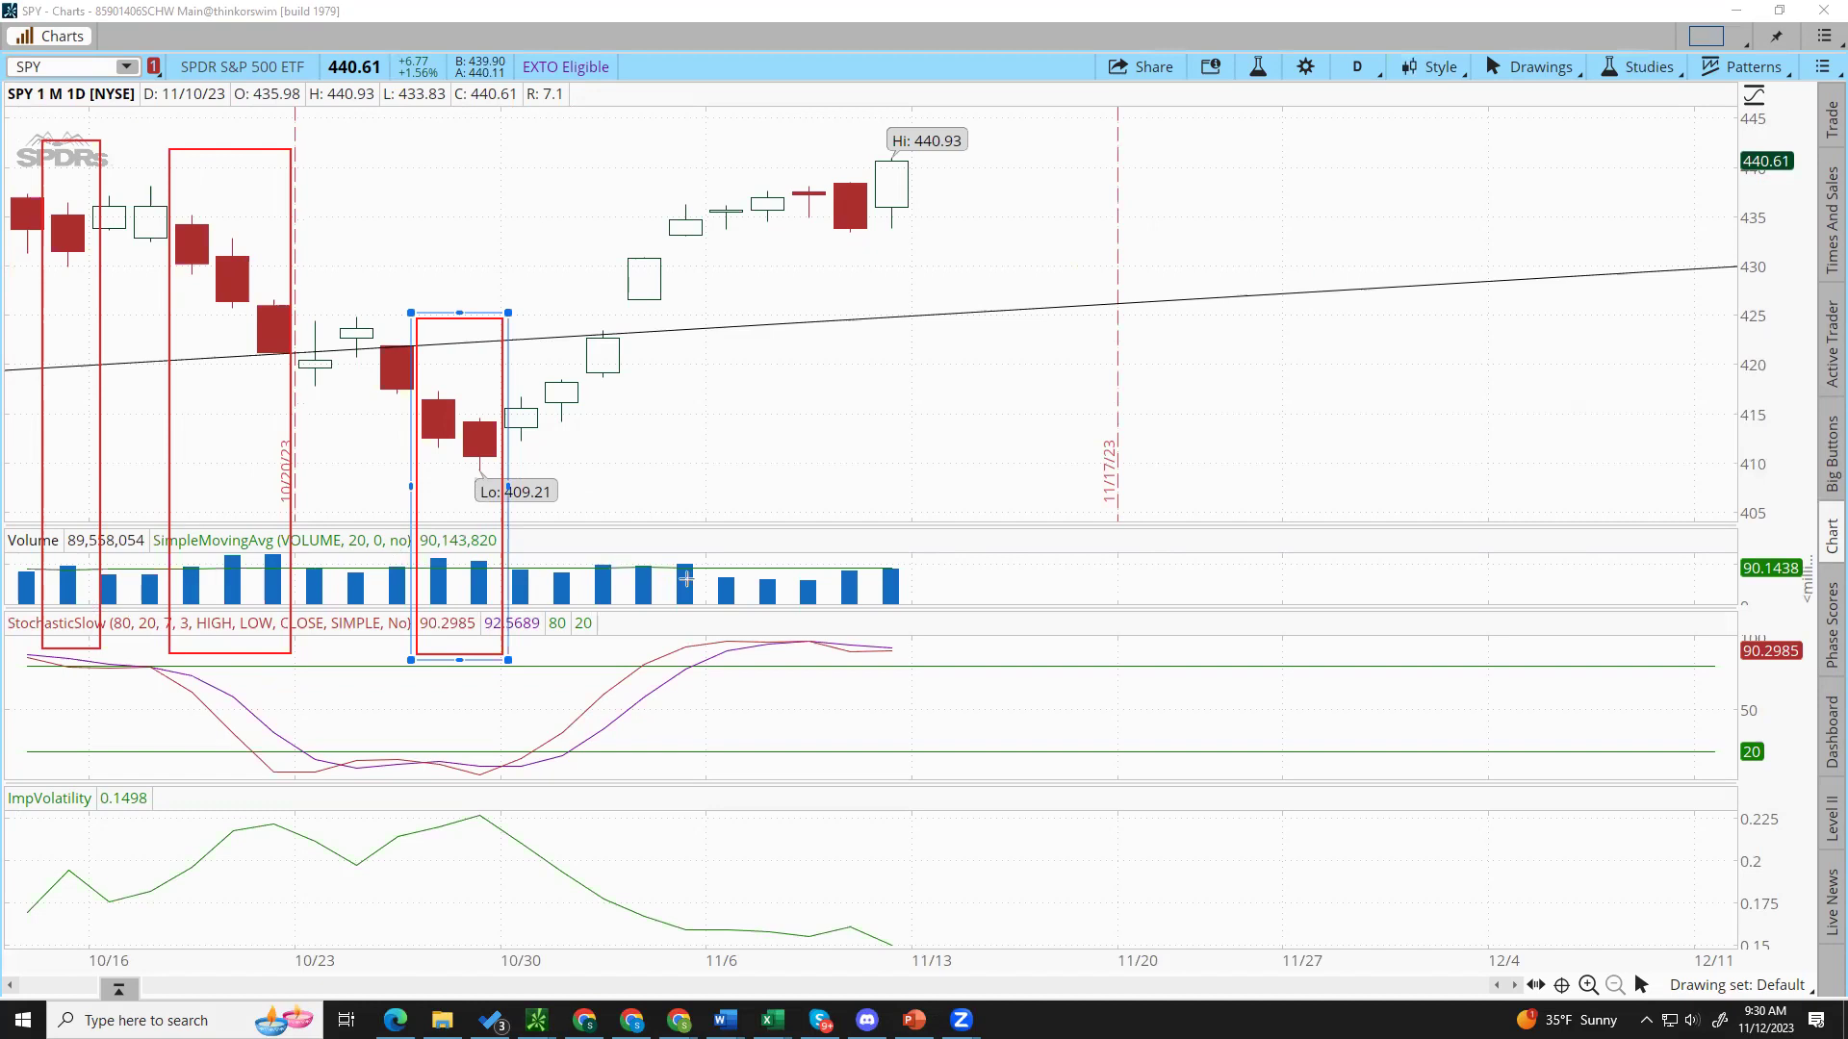
left_click_drag(567, 270, 589, 337)
left_click_drag(609, 486, 615, 652)
mouse_move(651, 149)
left_mouse_down()
mouse_move(704, 472)
mouse_move(695, 660)
left_mouse_up()
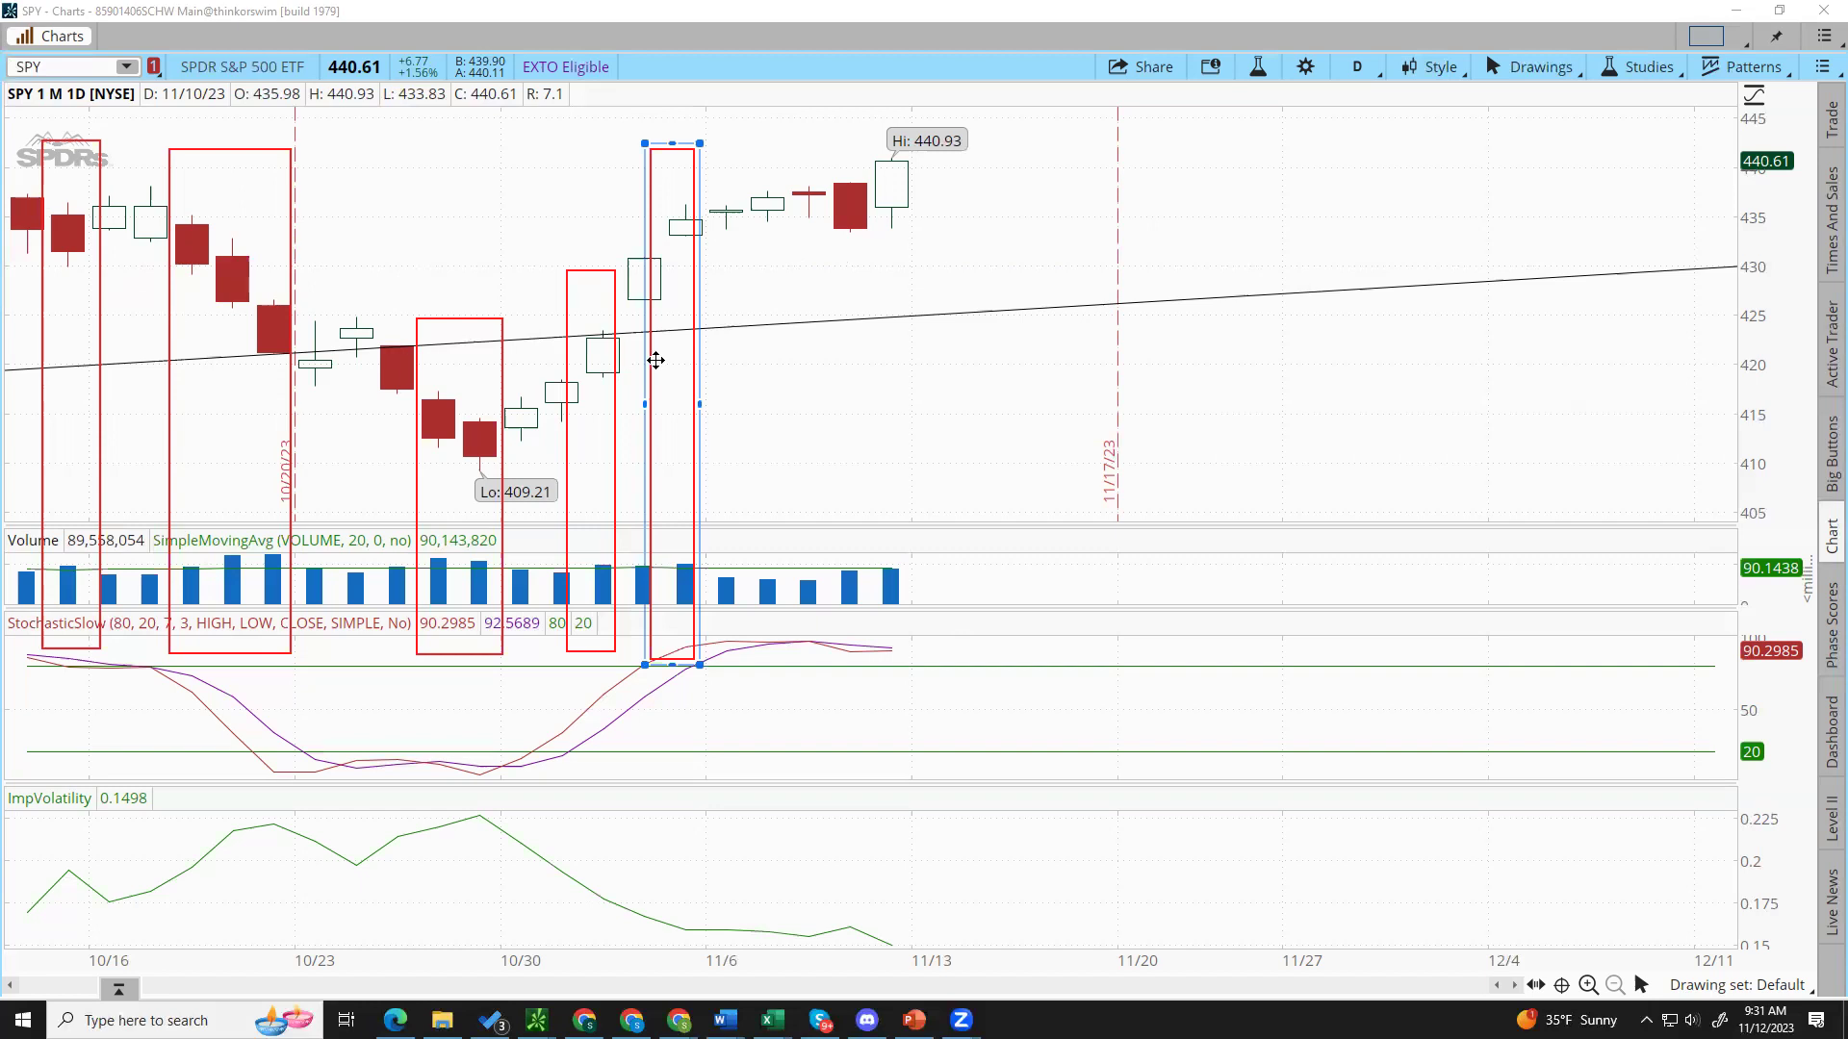
mouse_move(3, 176)
left_mouse_down()
mouse_move(28, 211)
mouse_move(183, 270)
mouse_move(220, 330)
mouse_move(178, 275)
mouse_move(203, 243)
mouse_move(220, 368)
left_mouse_up()
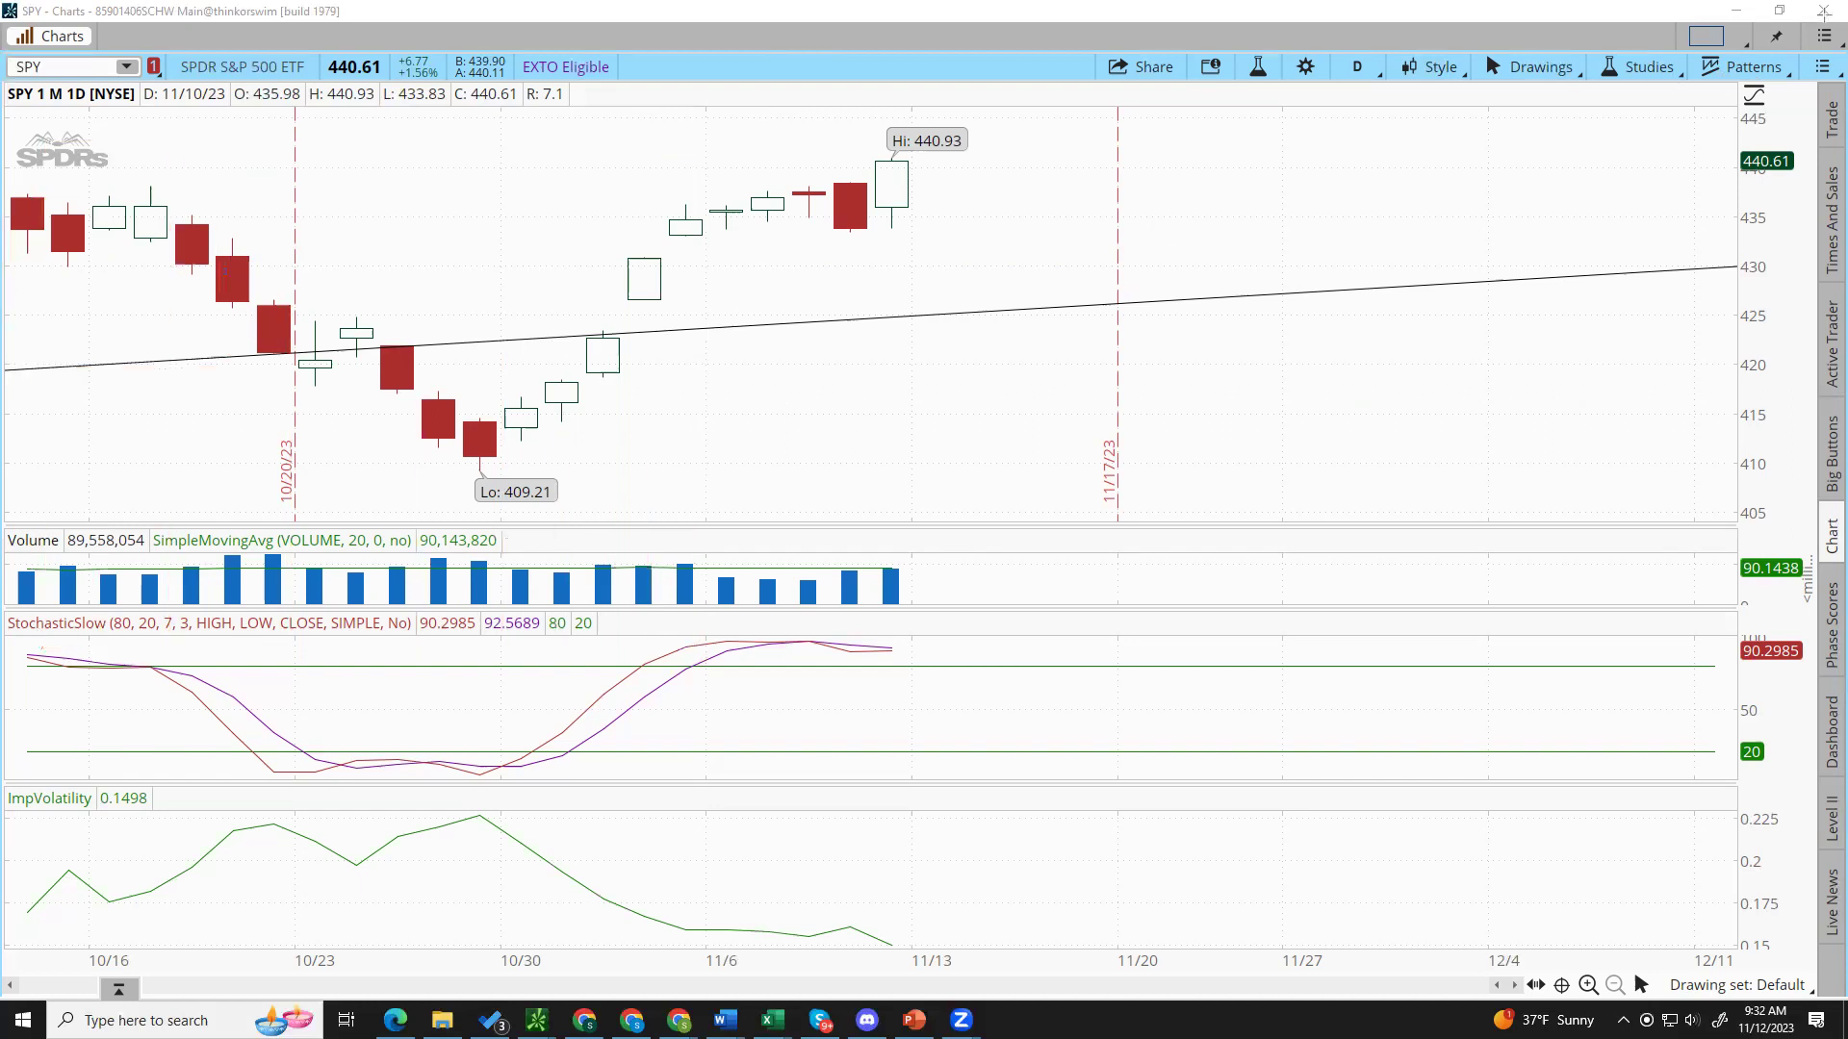
Step: Select the Major Market row in the spreadsheet and bring up the StockCharts performance chart of the four major indexes in Chrome
left_click(1742, 14)
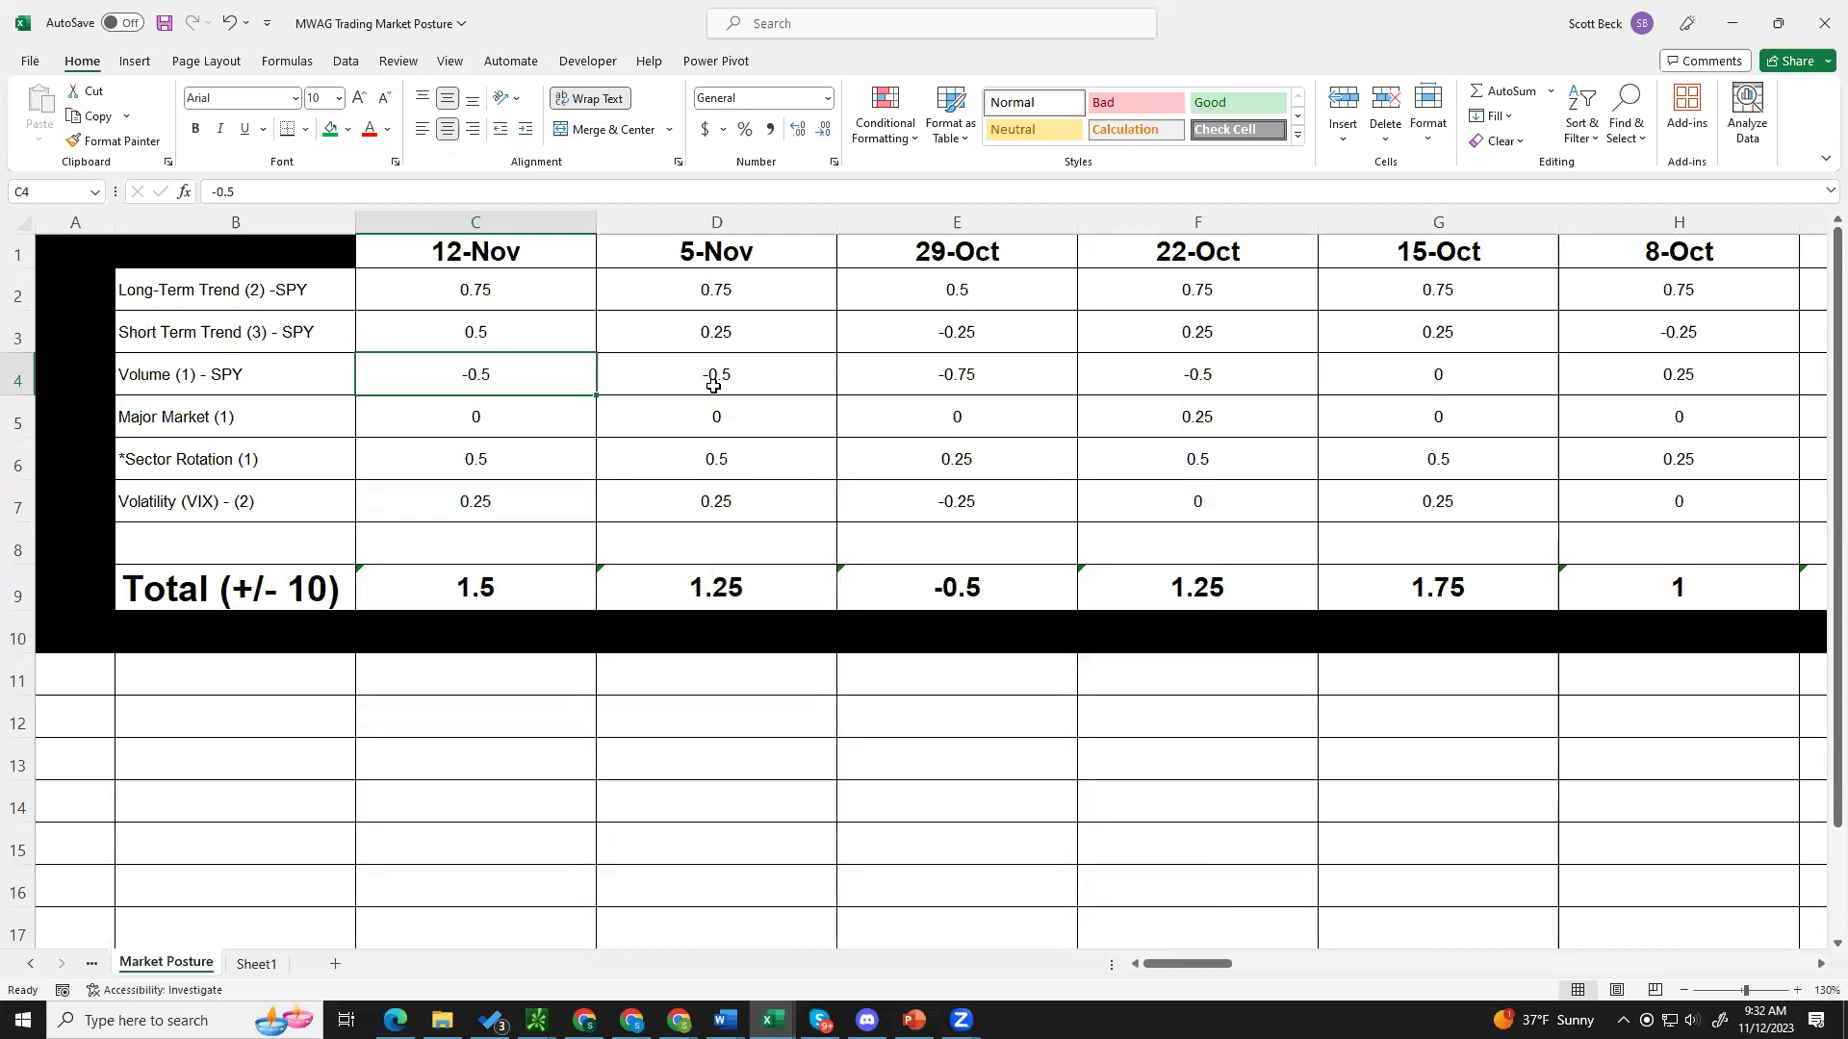
left_click(15, 420)
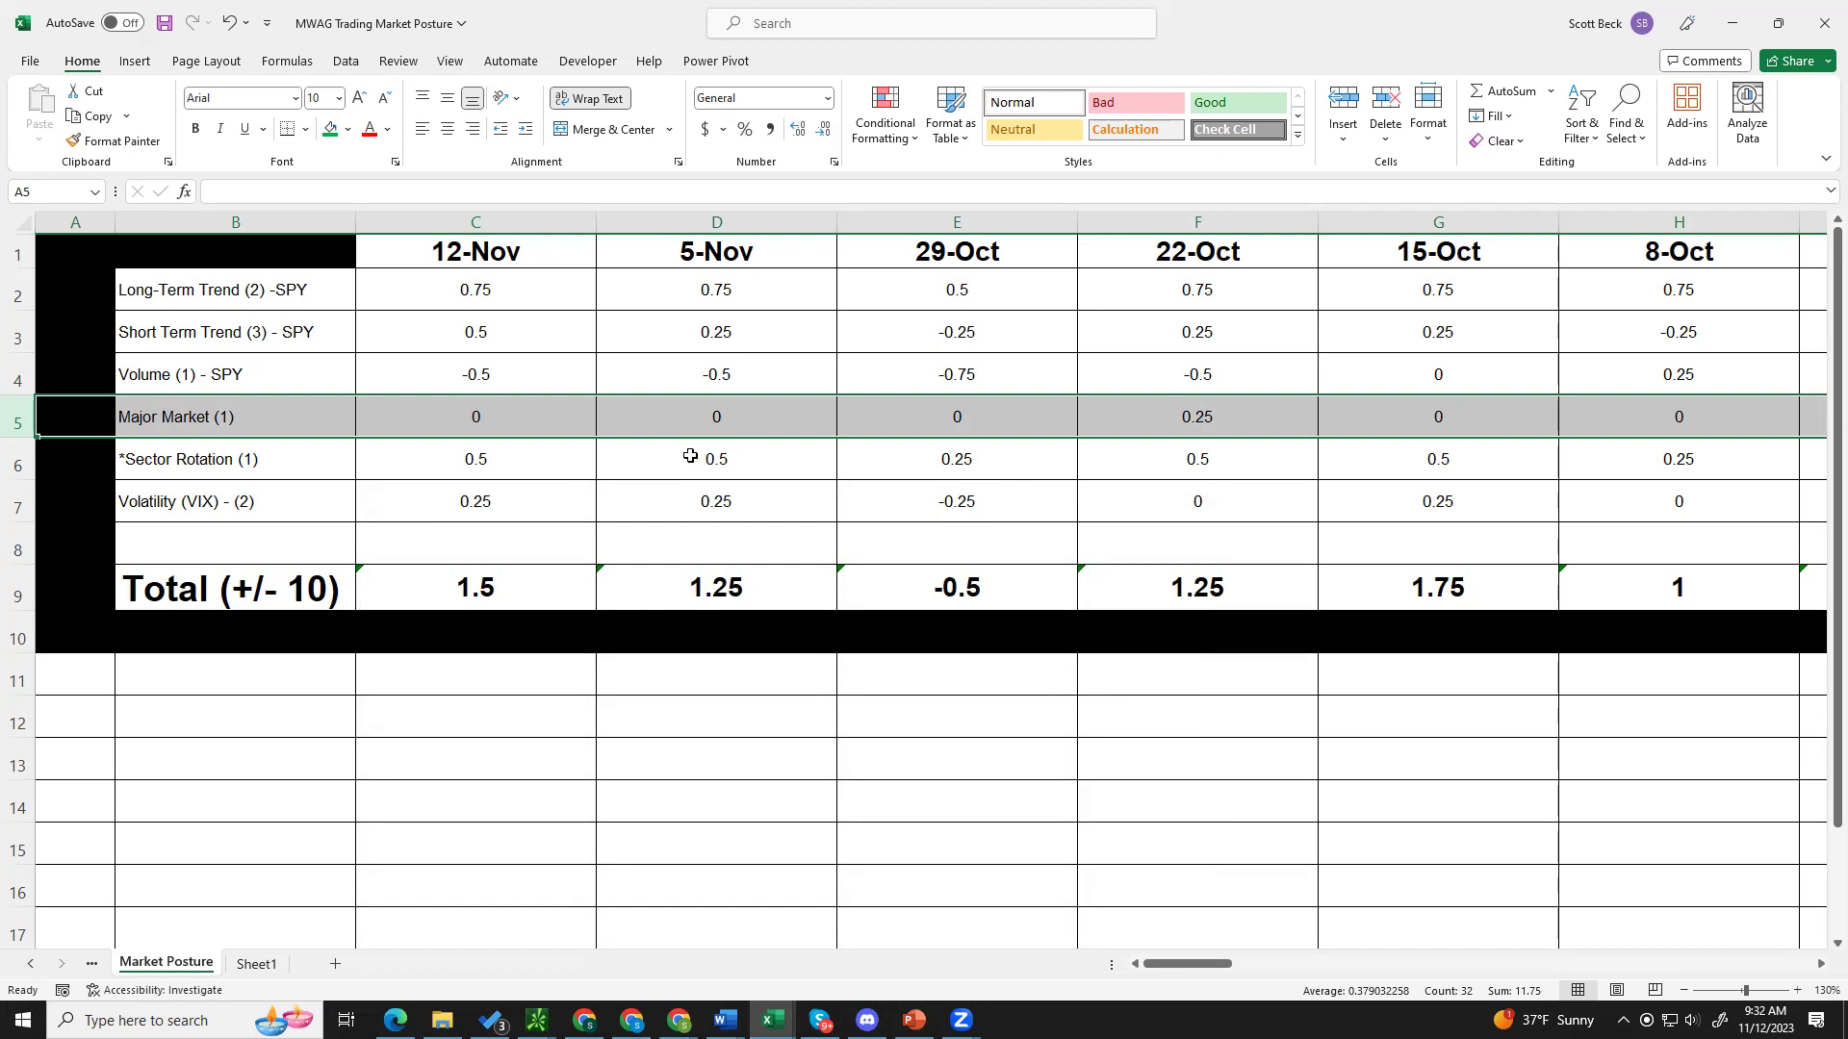
left_click(632, 1020)
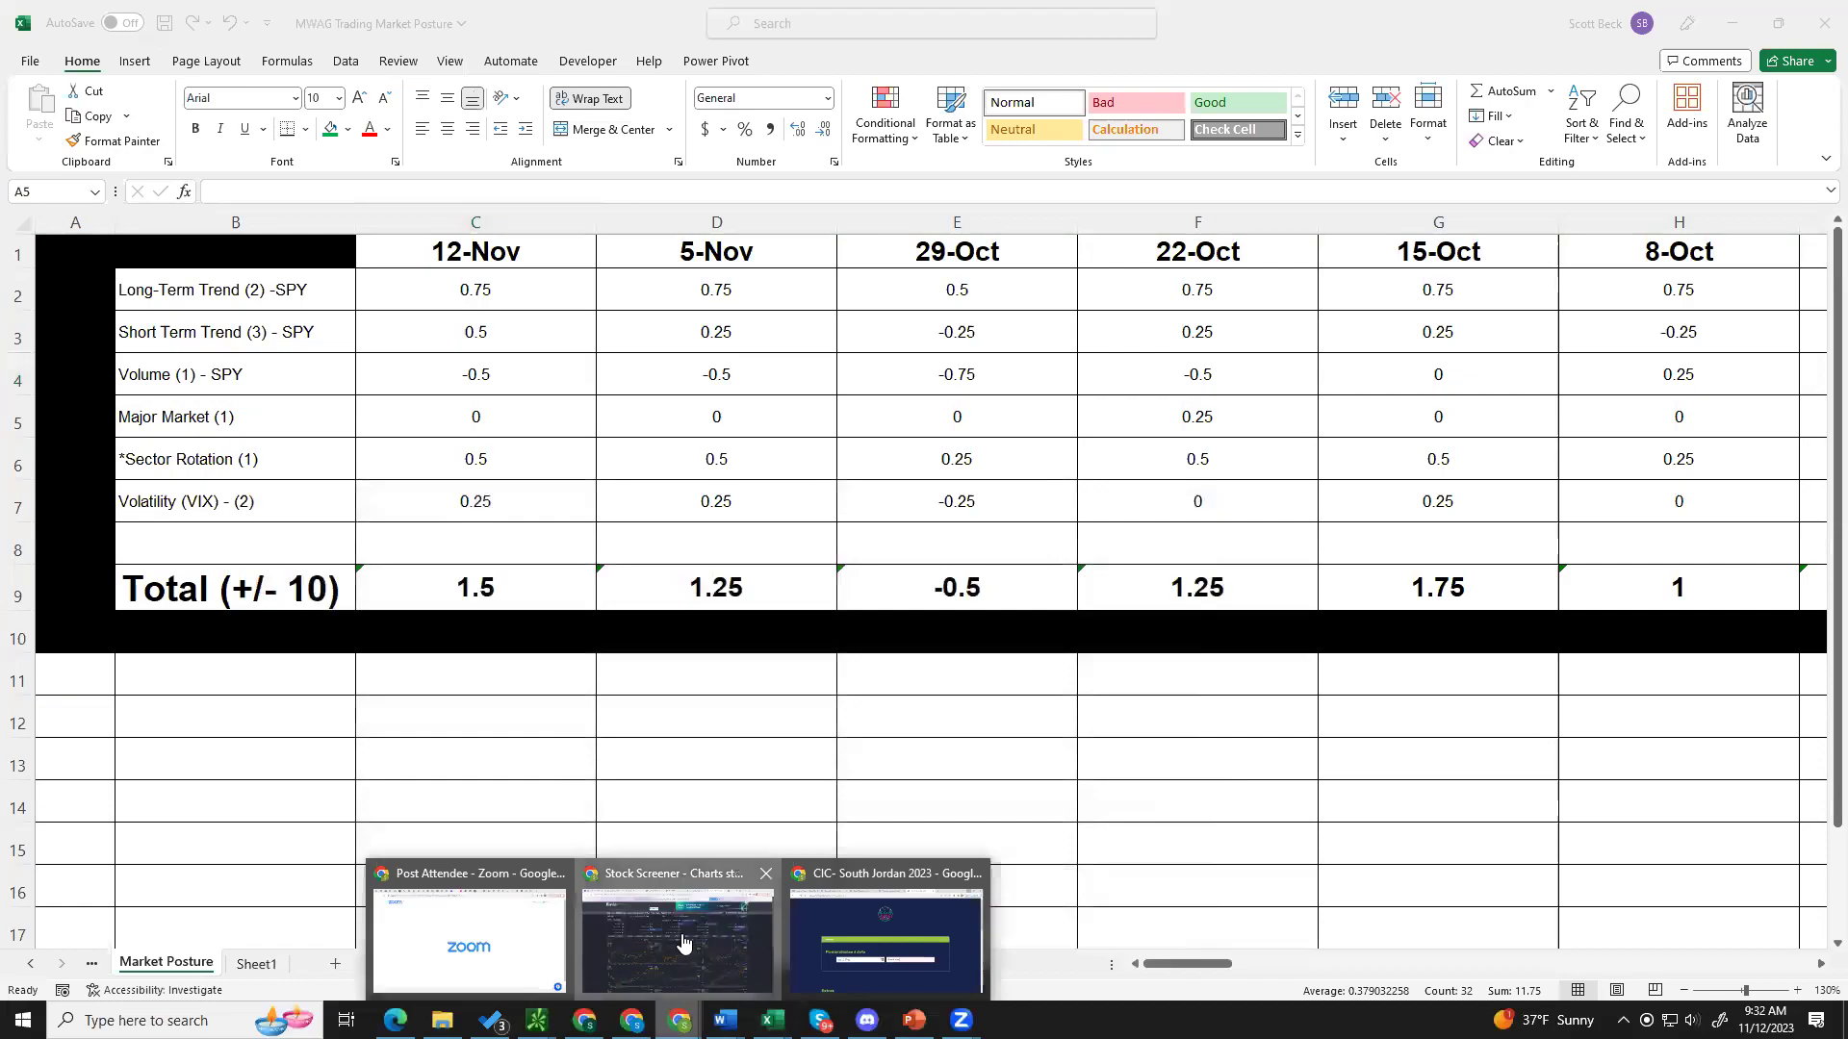
left_click(683, 938)
left_click(702, 15)
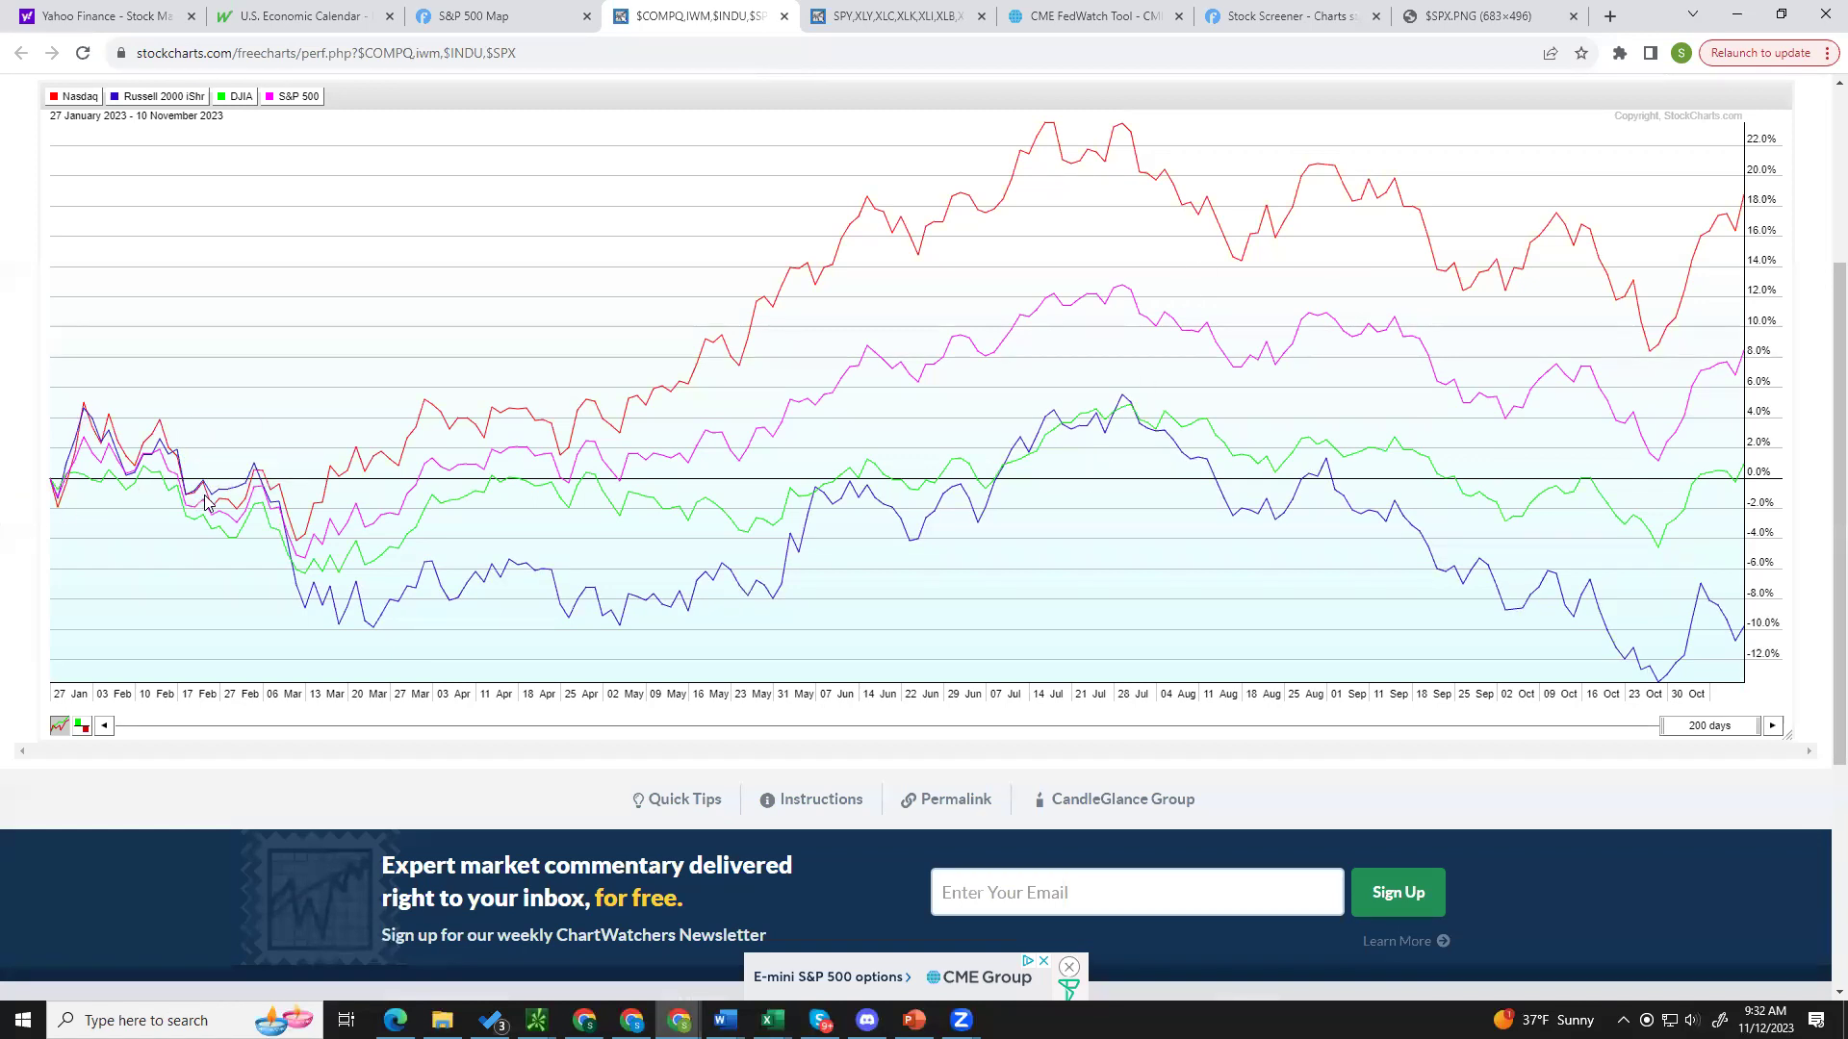
Step: Compare the early and most recent performance of the Nasdaq, S&P 500, DJIA and Russell 2000 lines
mouse_move(185, 491)
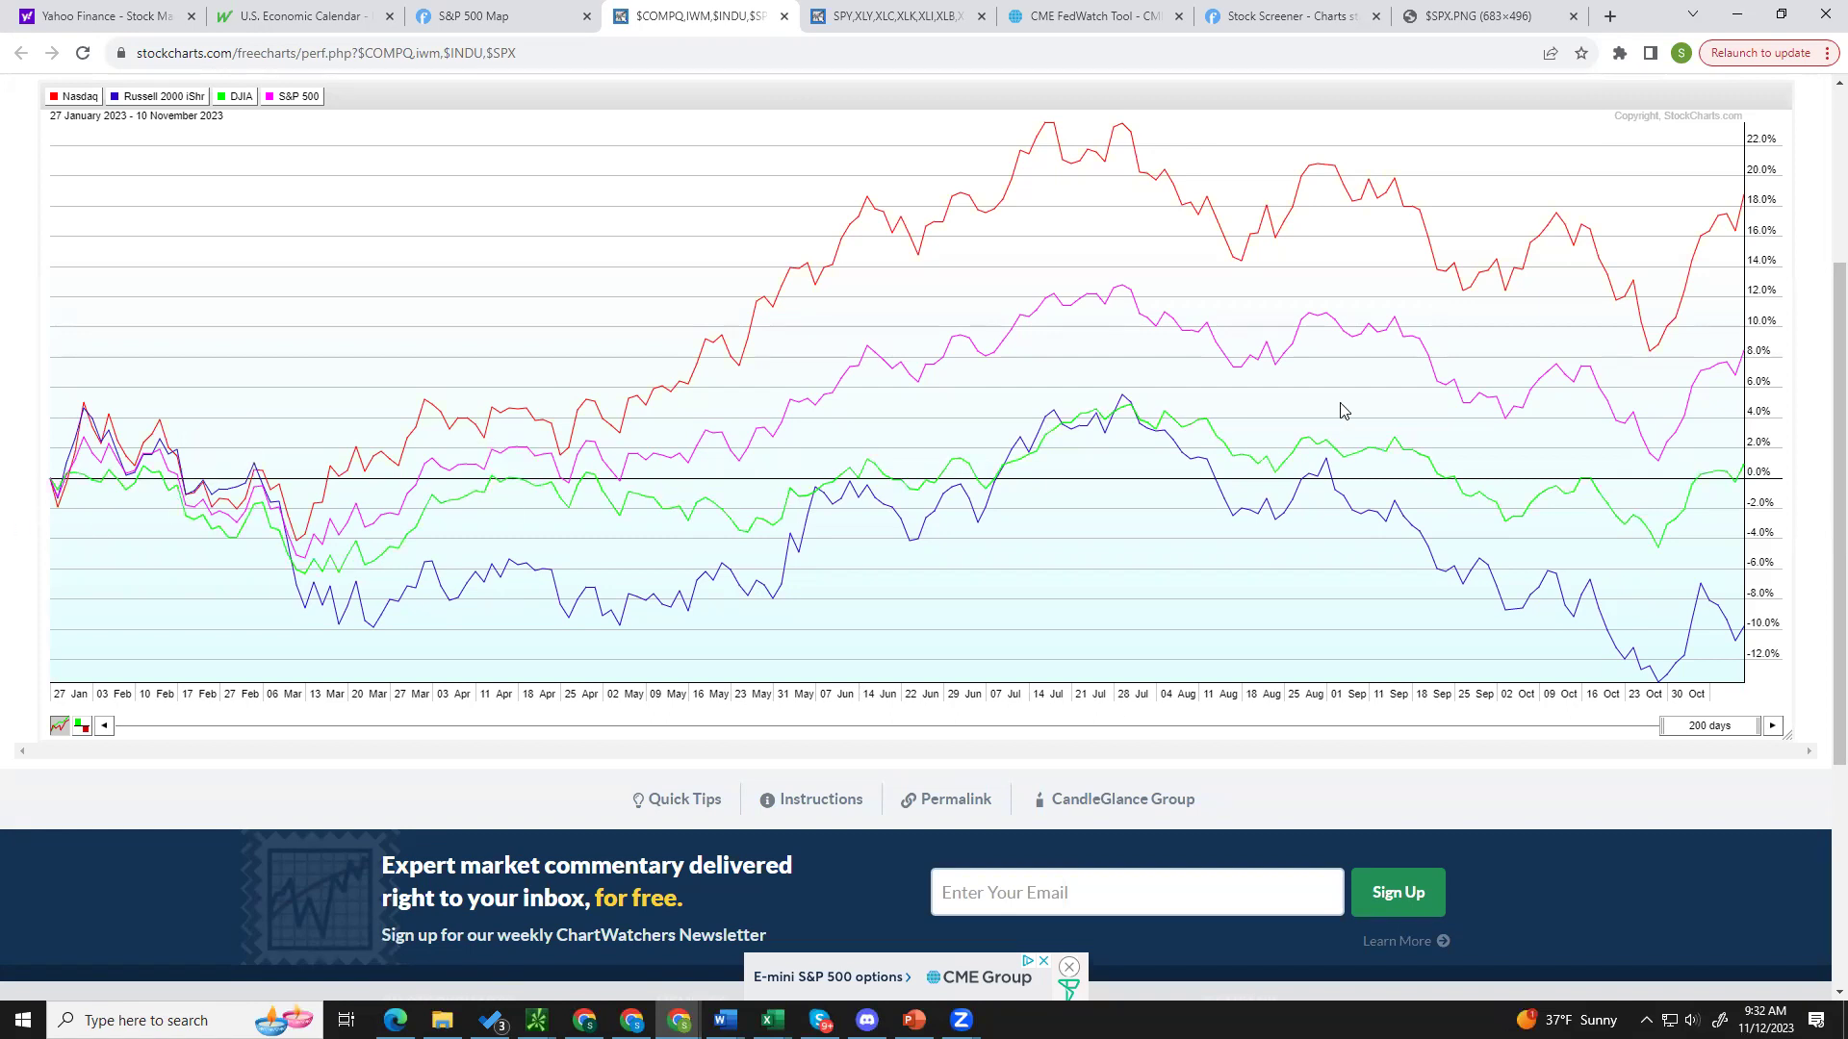
mouse_move(1725, 222)
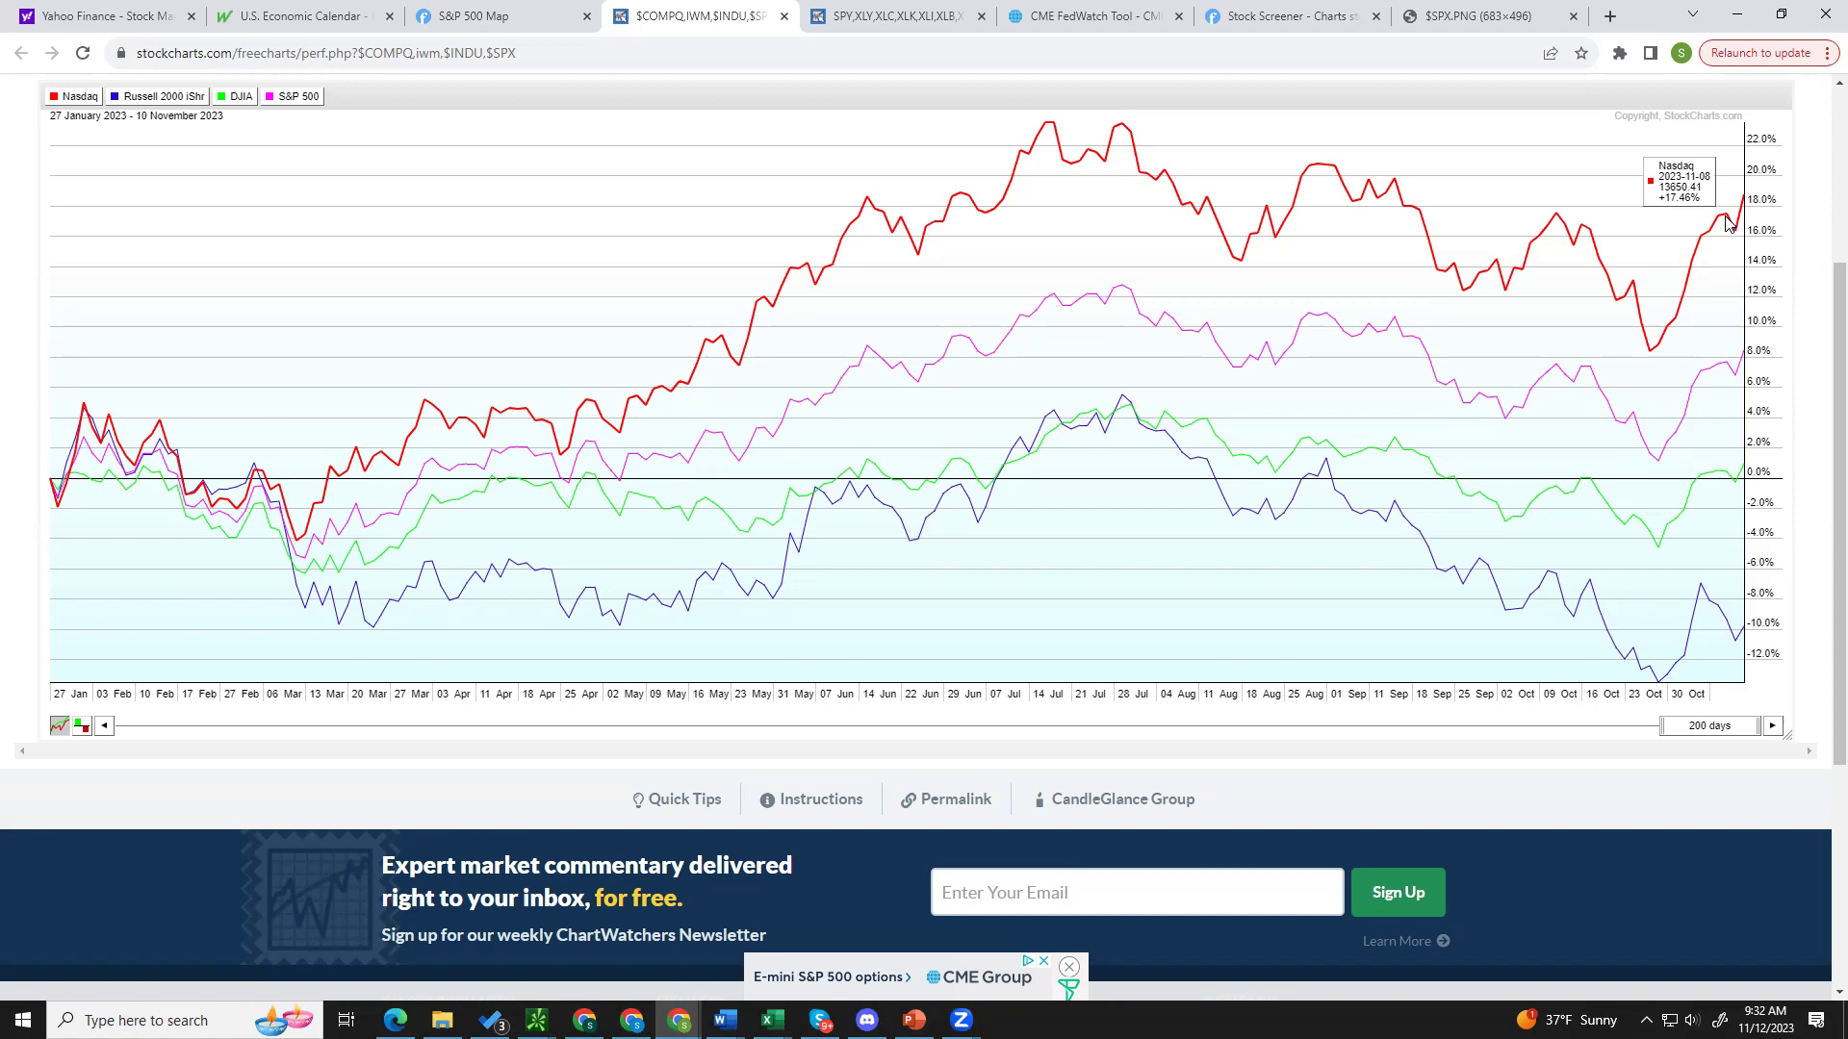
mouse_move(1728, 370)
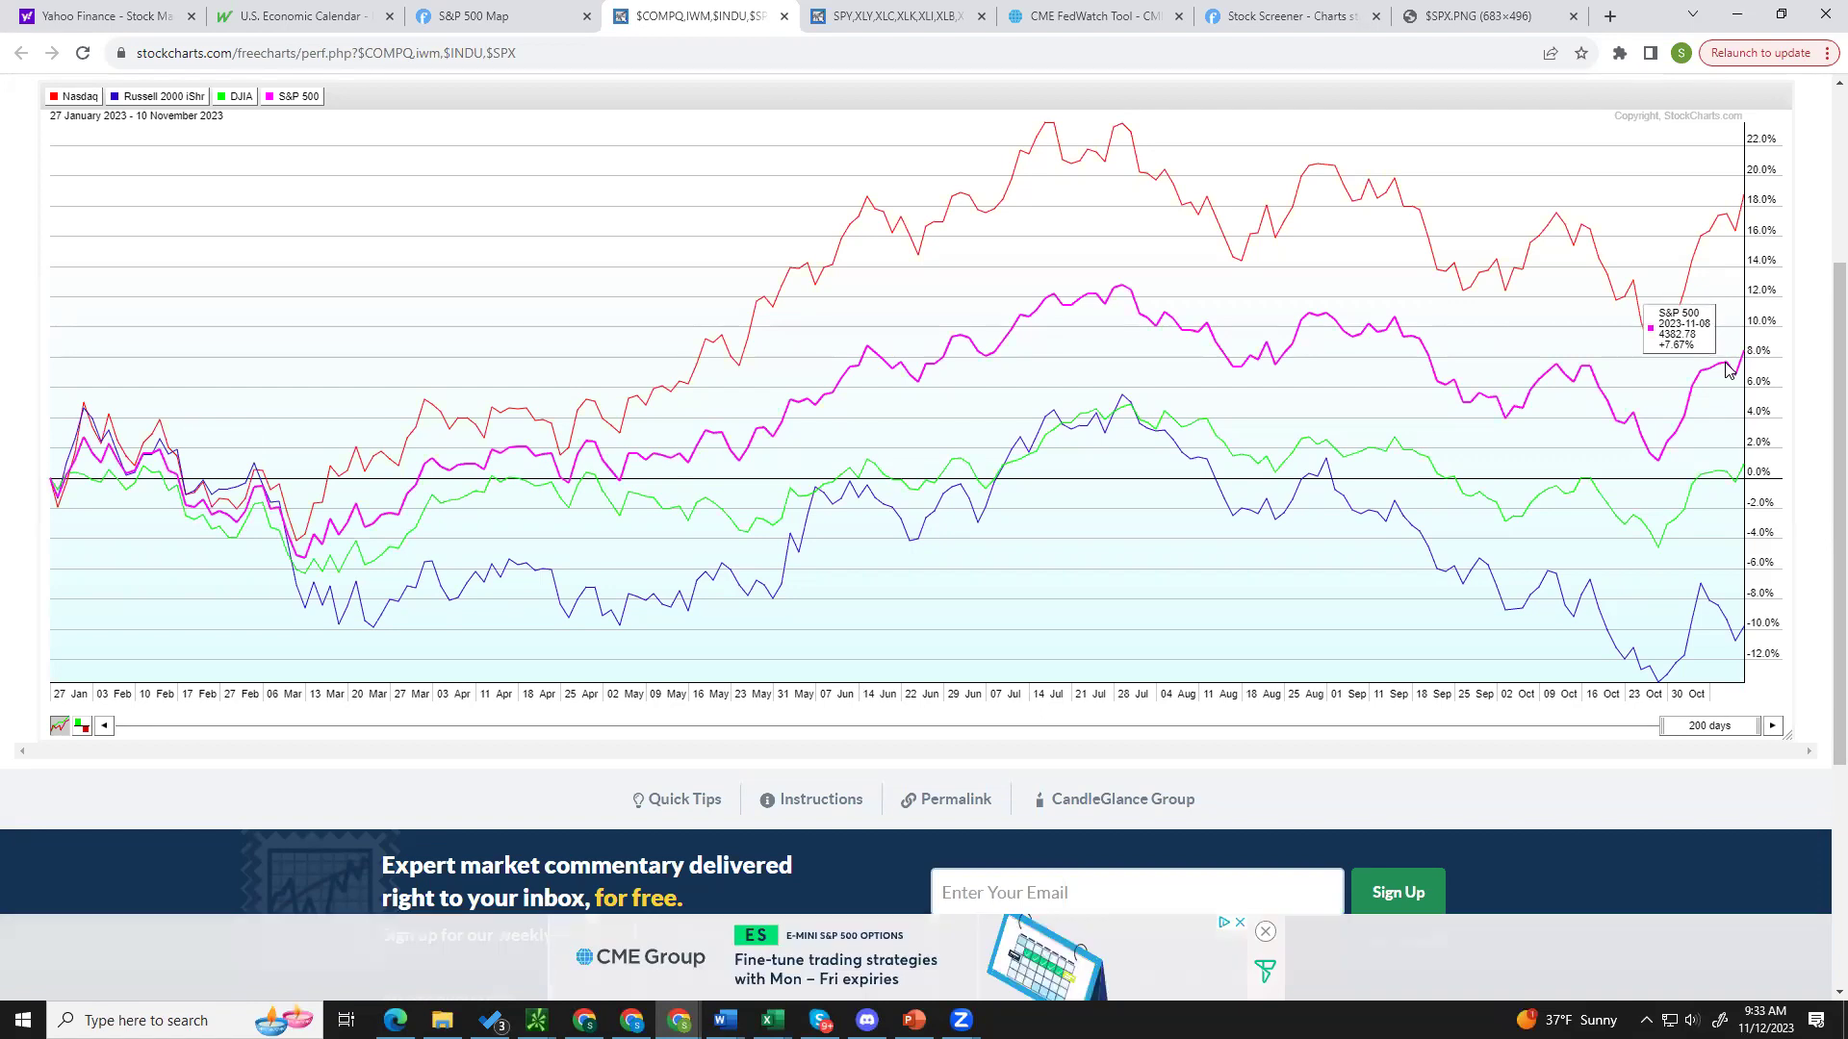
mouse_move(1721, 478)
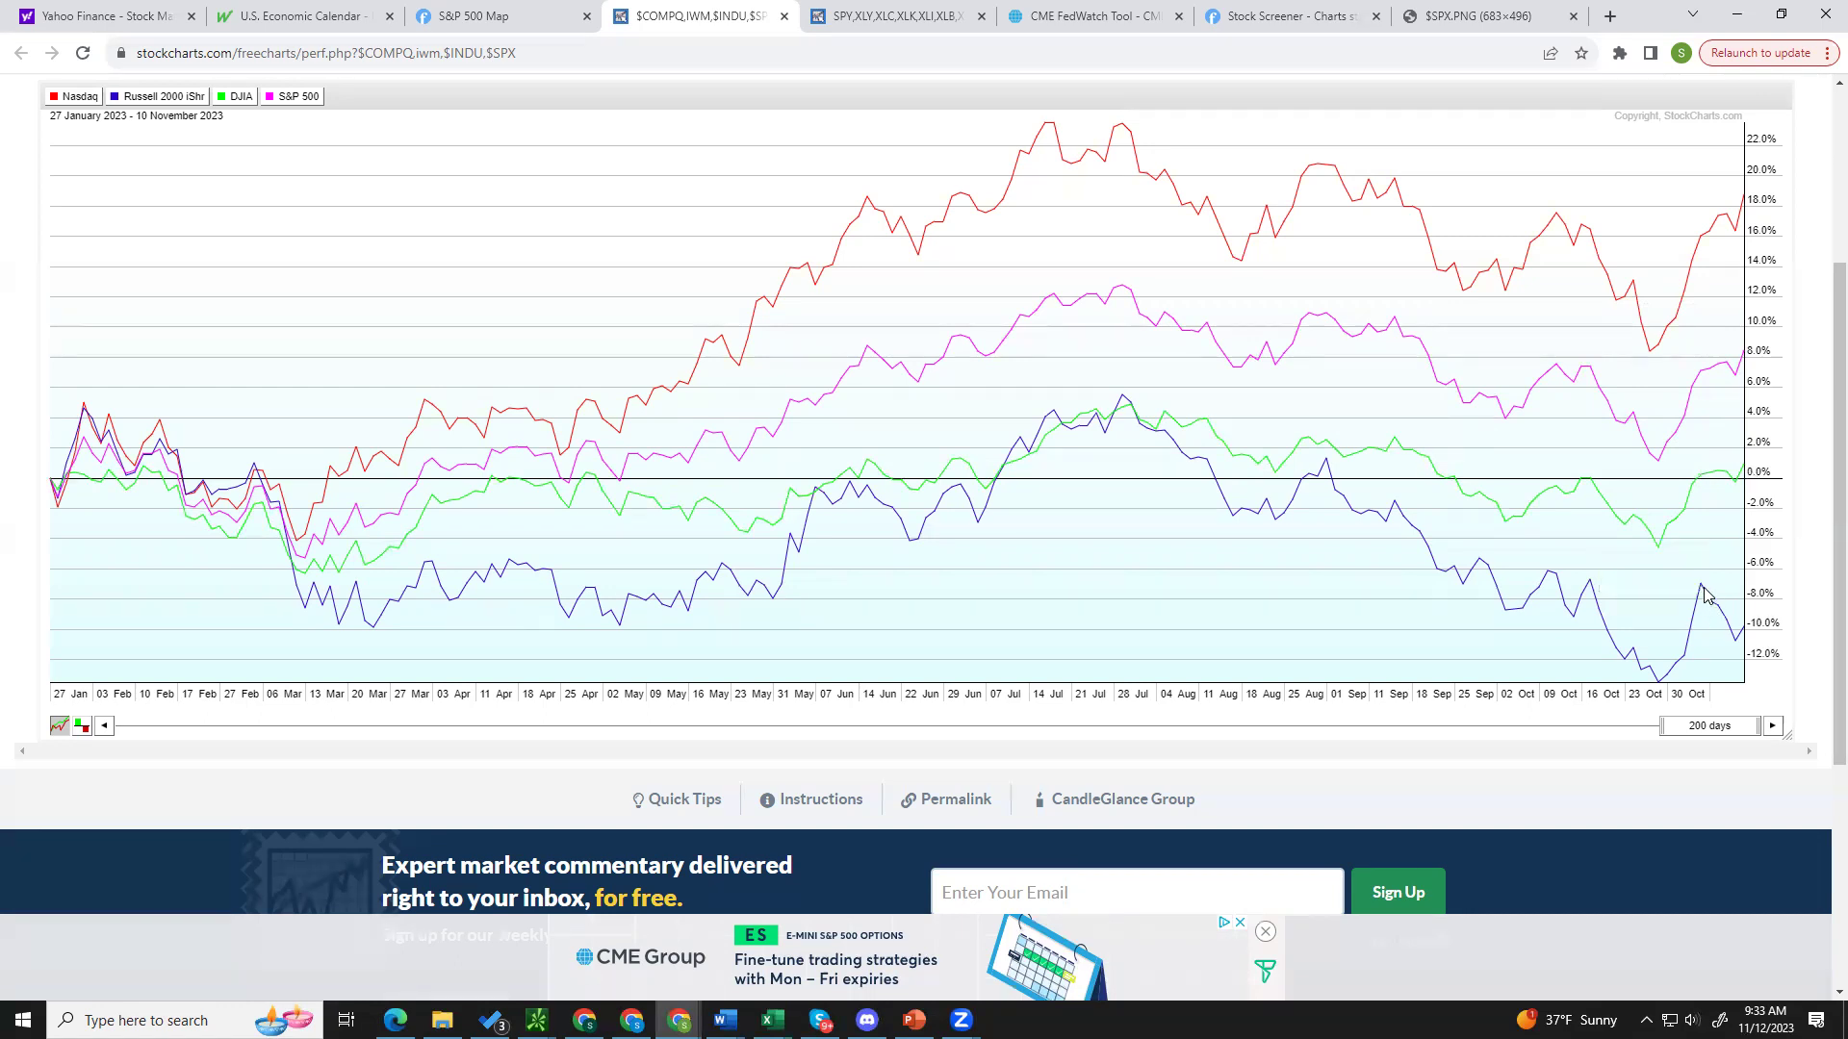
mouse_move(1704, 590)
Step: Shorten the index performance chart's range to 133 days
left_click(1686, 729)
type("133")
key("Return")
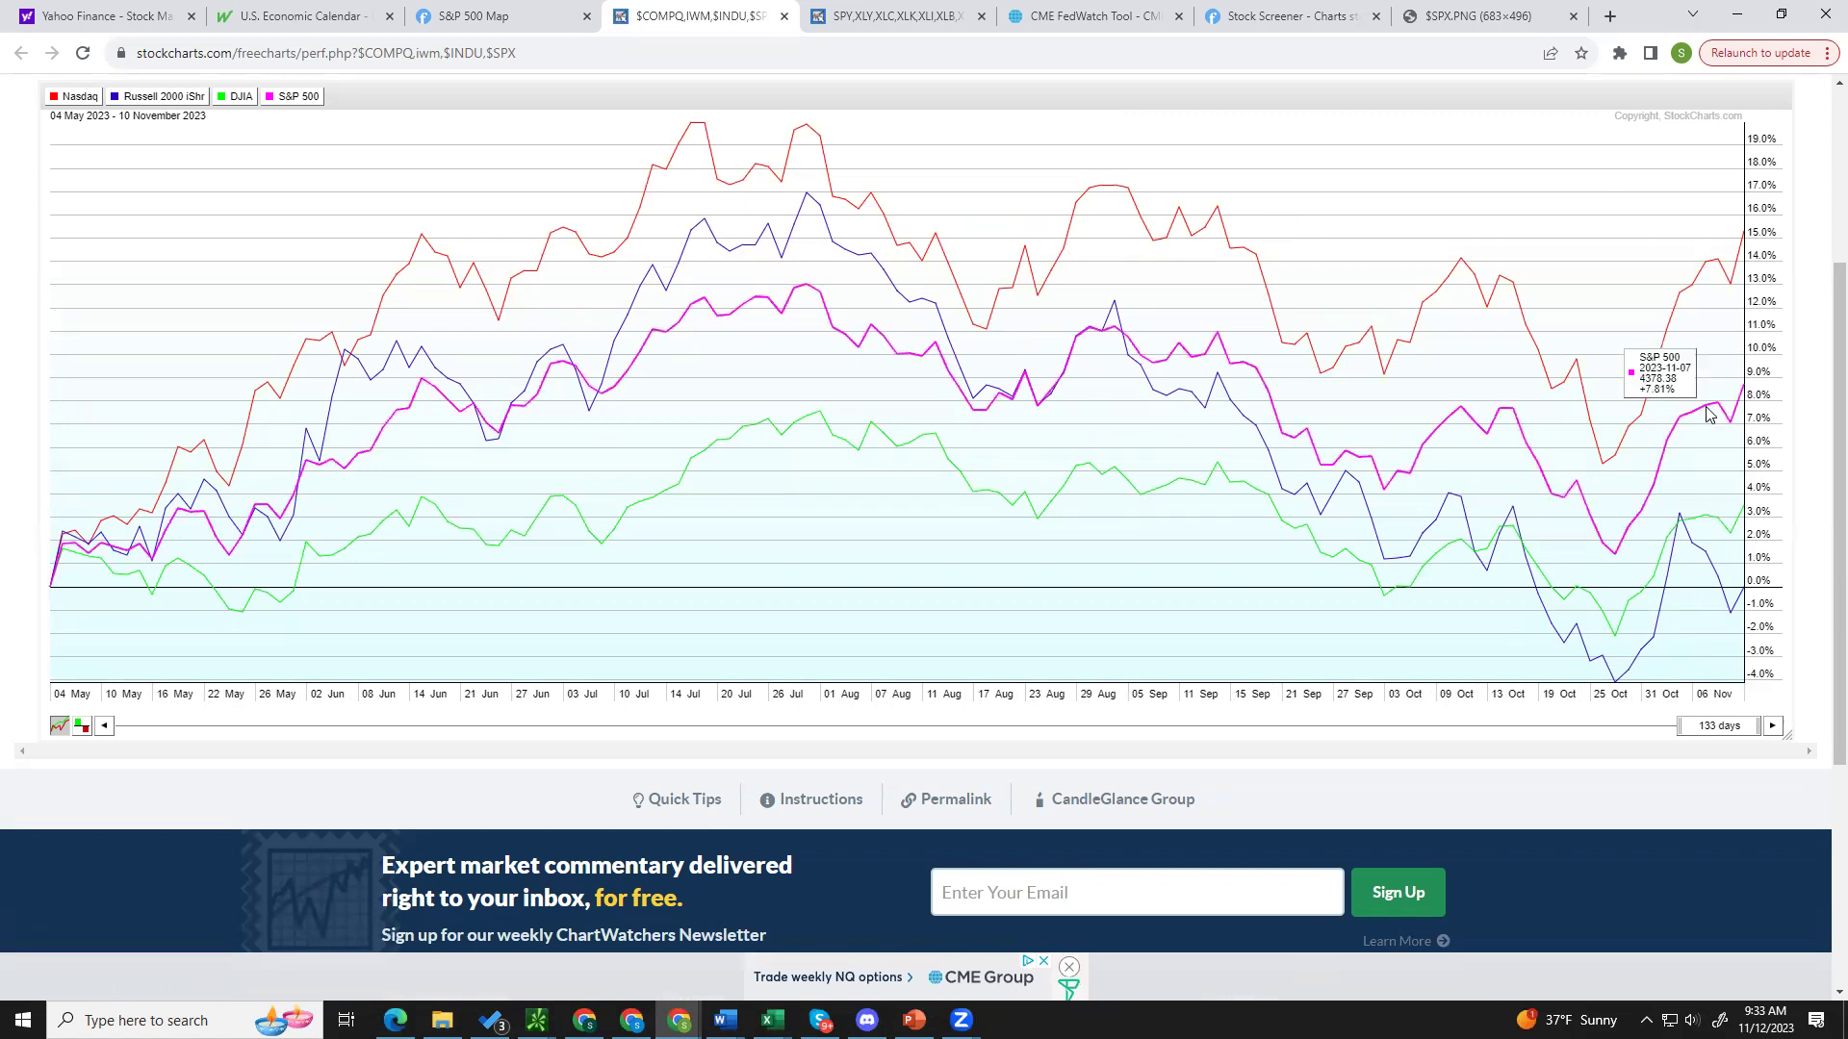
Step: Compare the latest Nasdaq, S&P 500 and Russell 2000 performance, and shorten the index chart's range to 66 days
mouse_move(1721, 265)
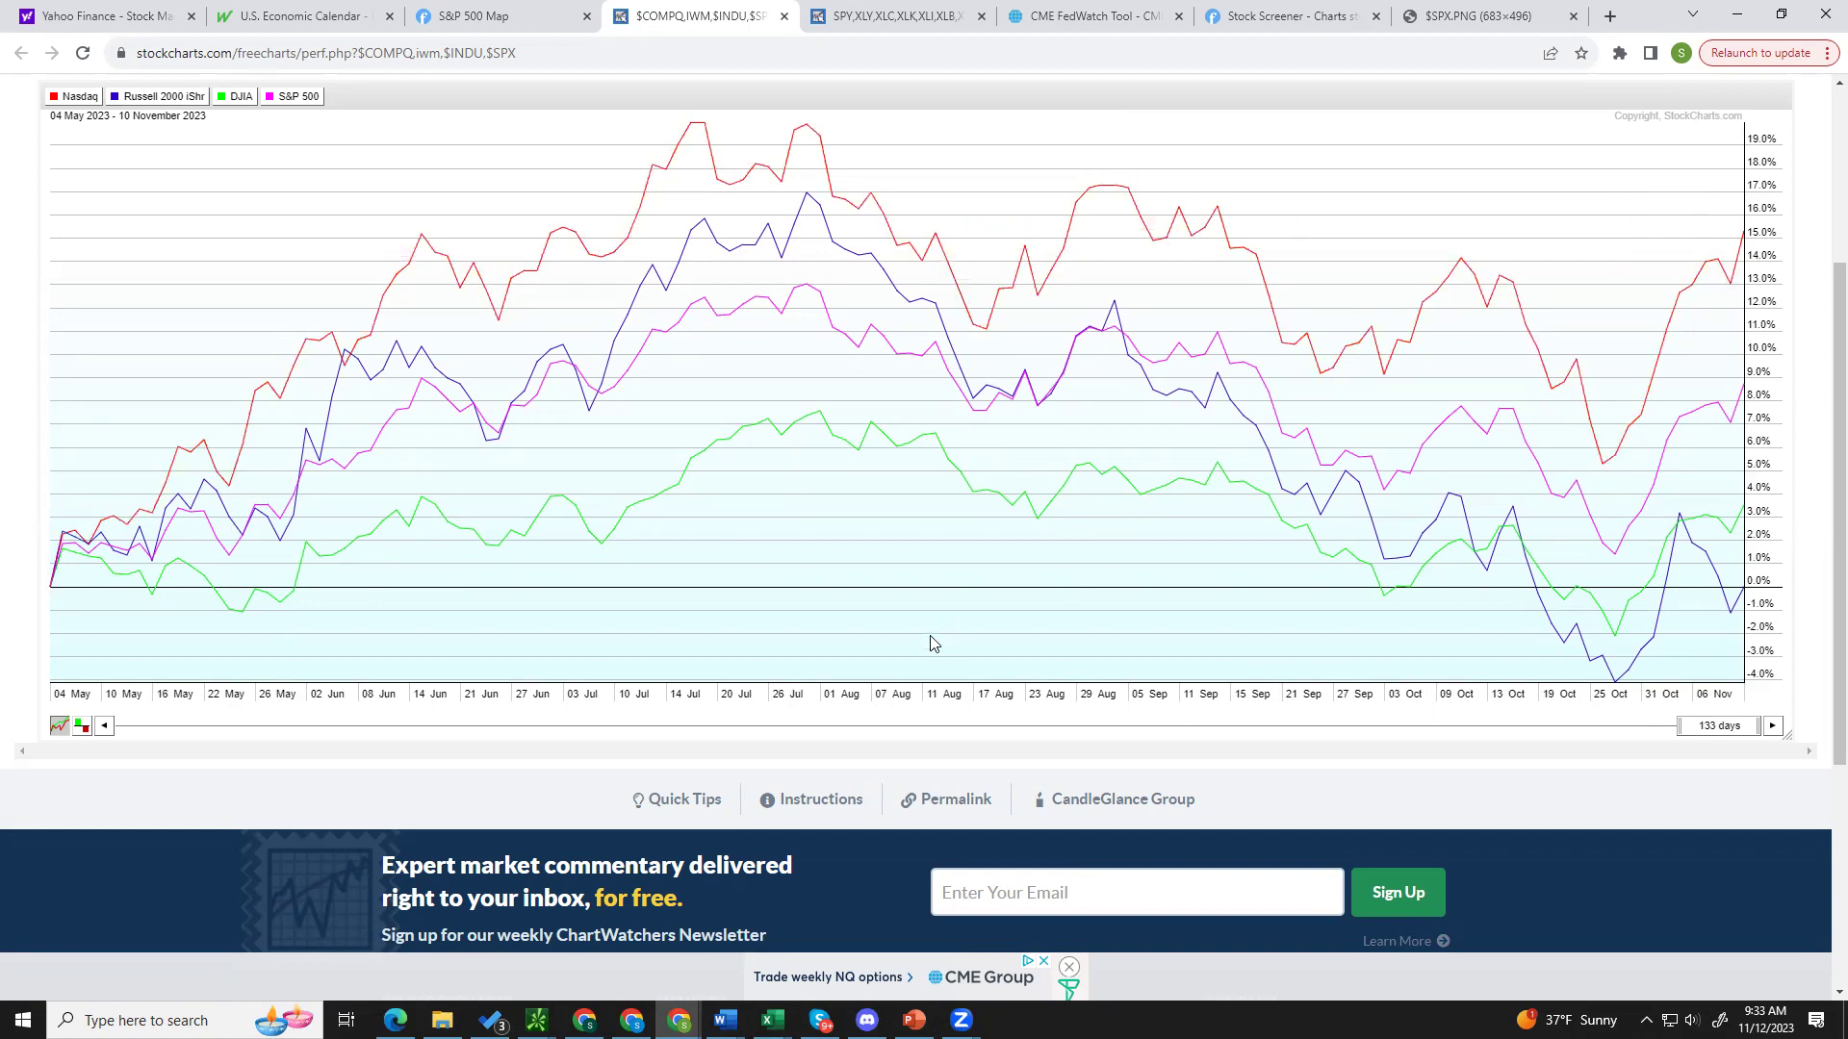
mouse_move(772, 1020)
mouse_move(1717, 268)
mouse_move(1723, 412)
mouse_move(1707, 559)
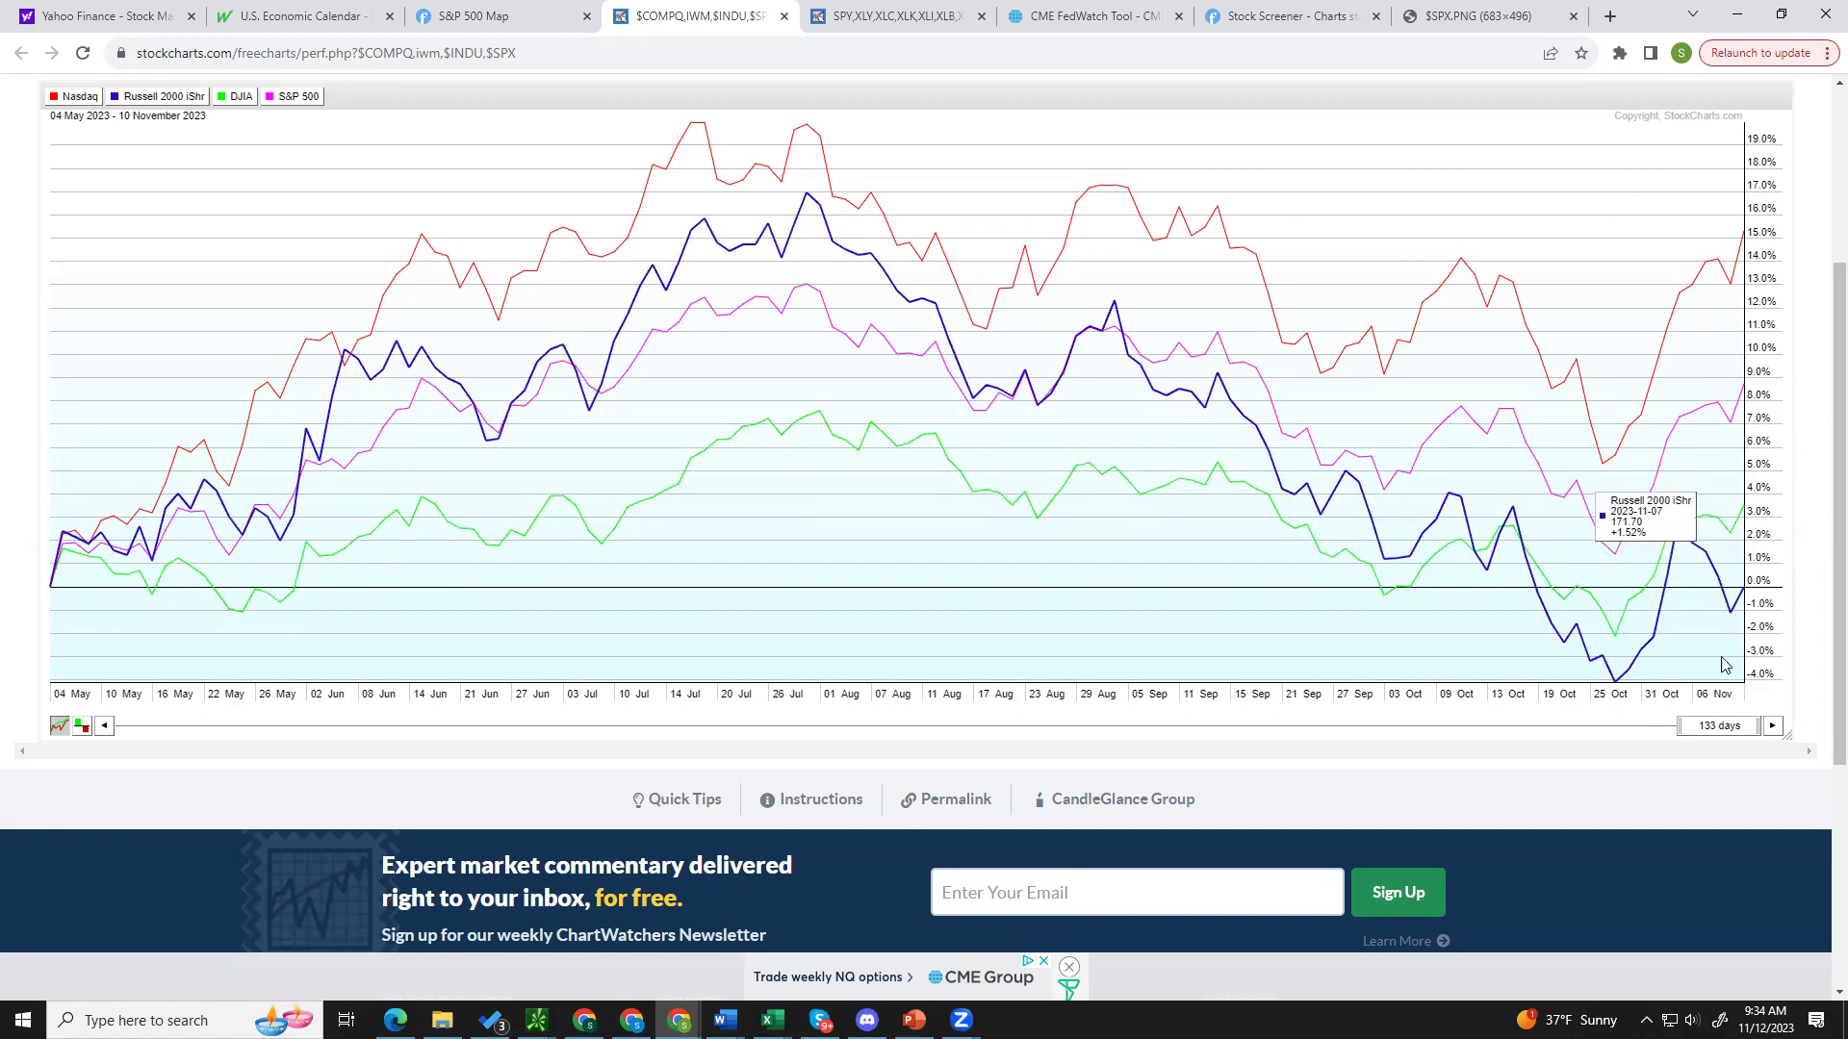
left_click(1715, 724)
type("6")
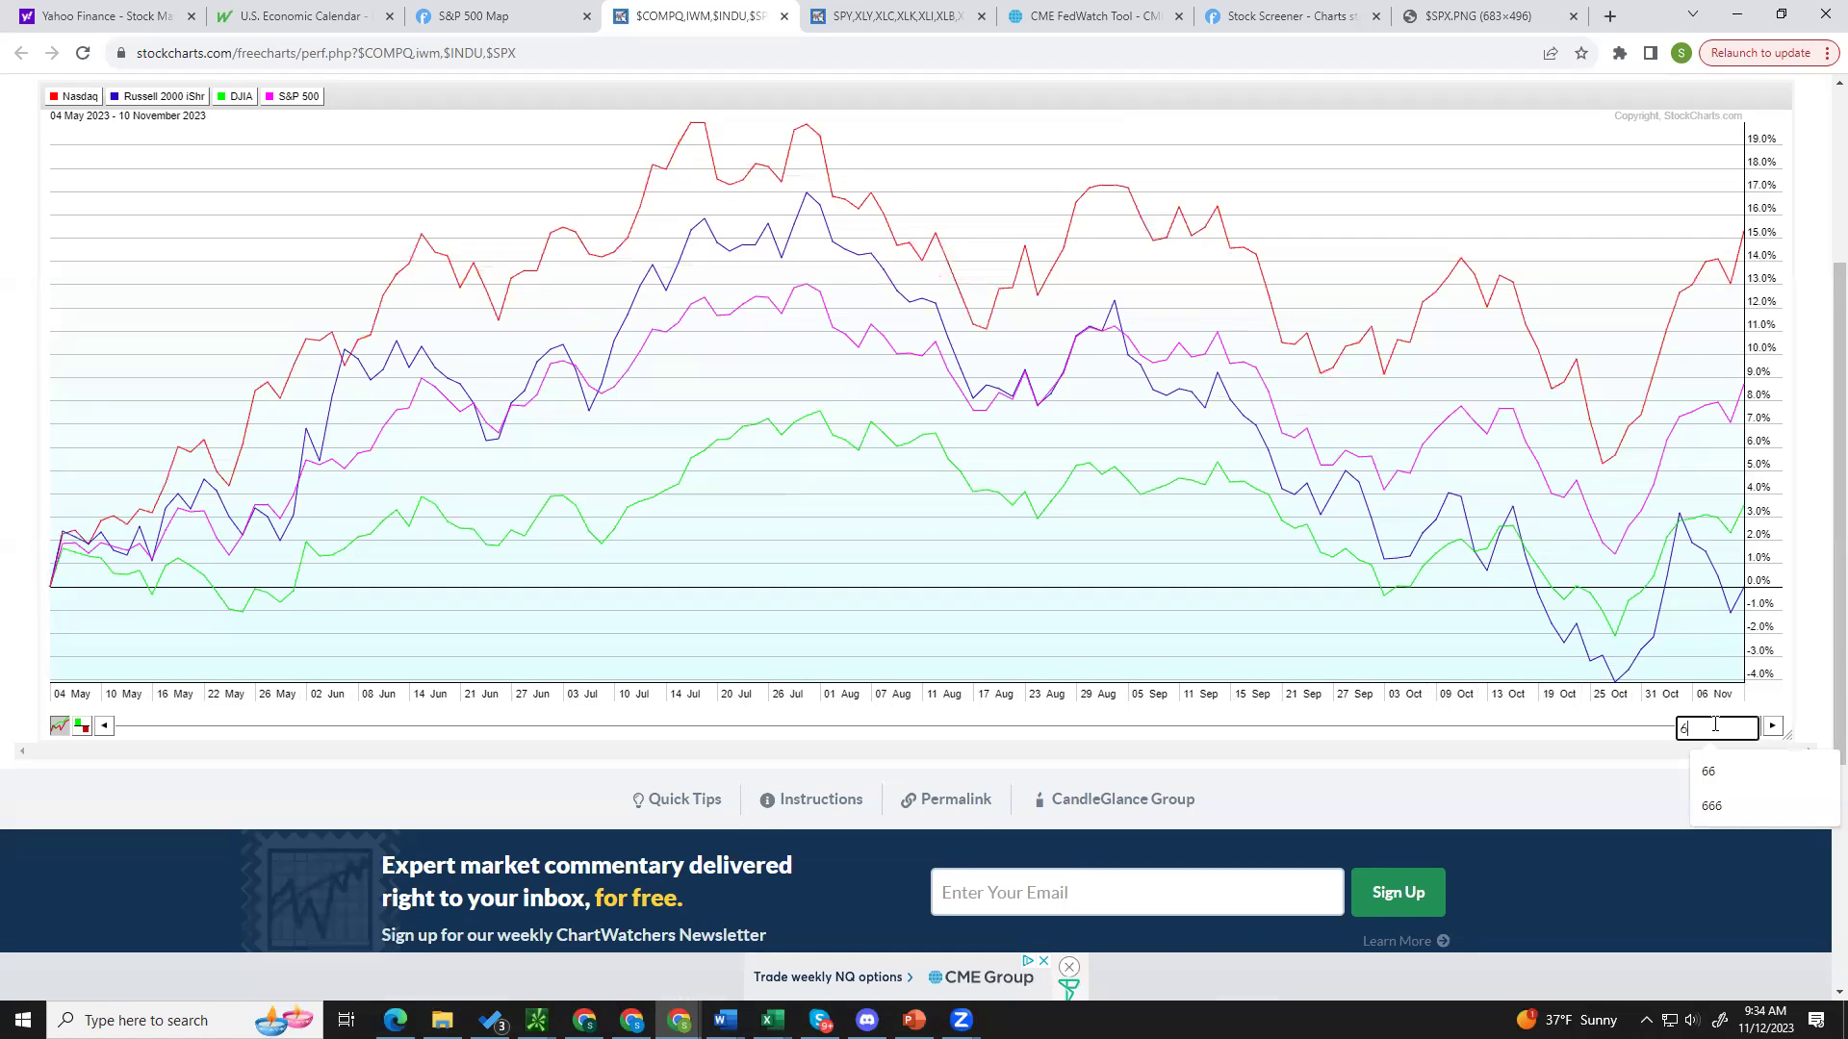
key("Return")
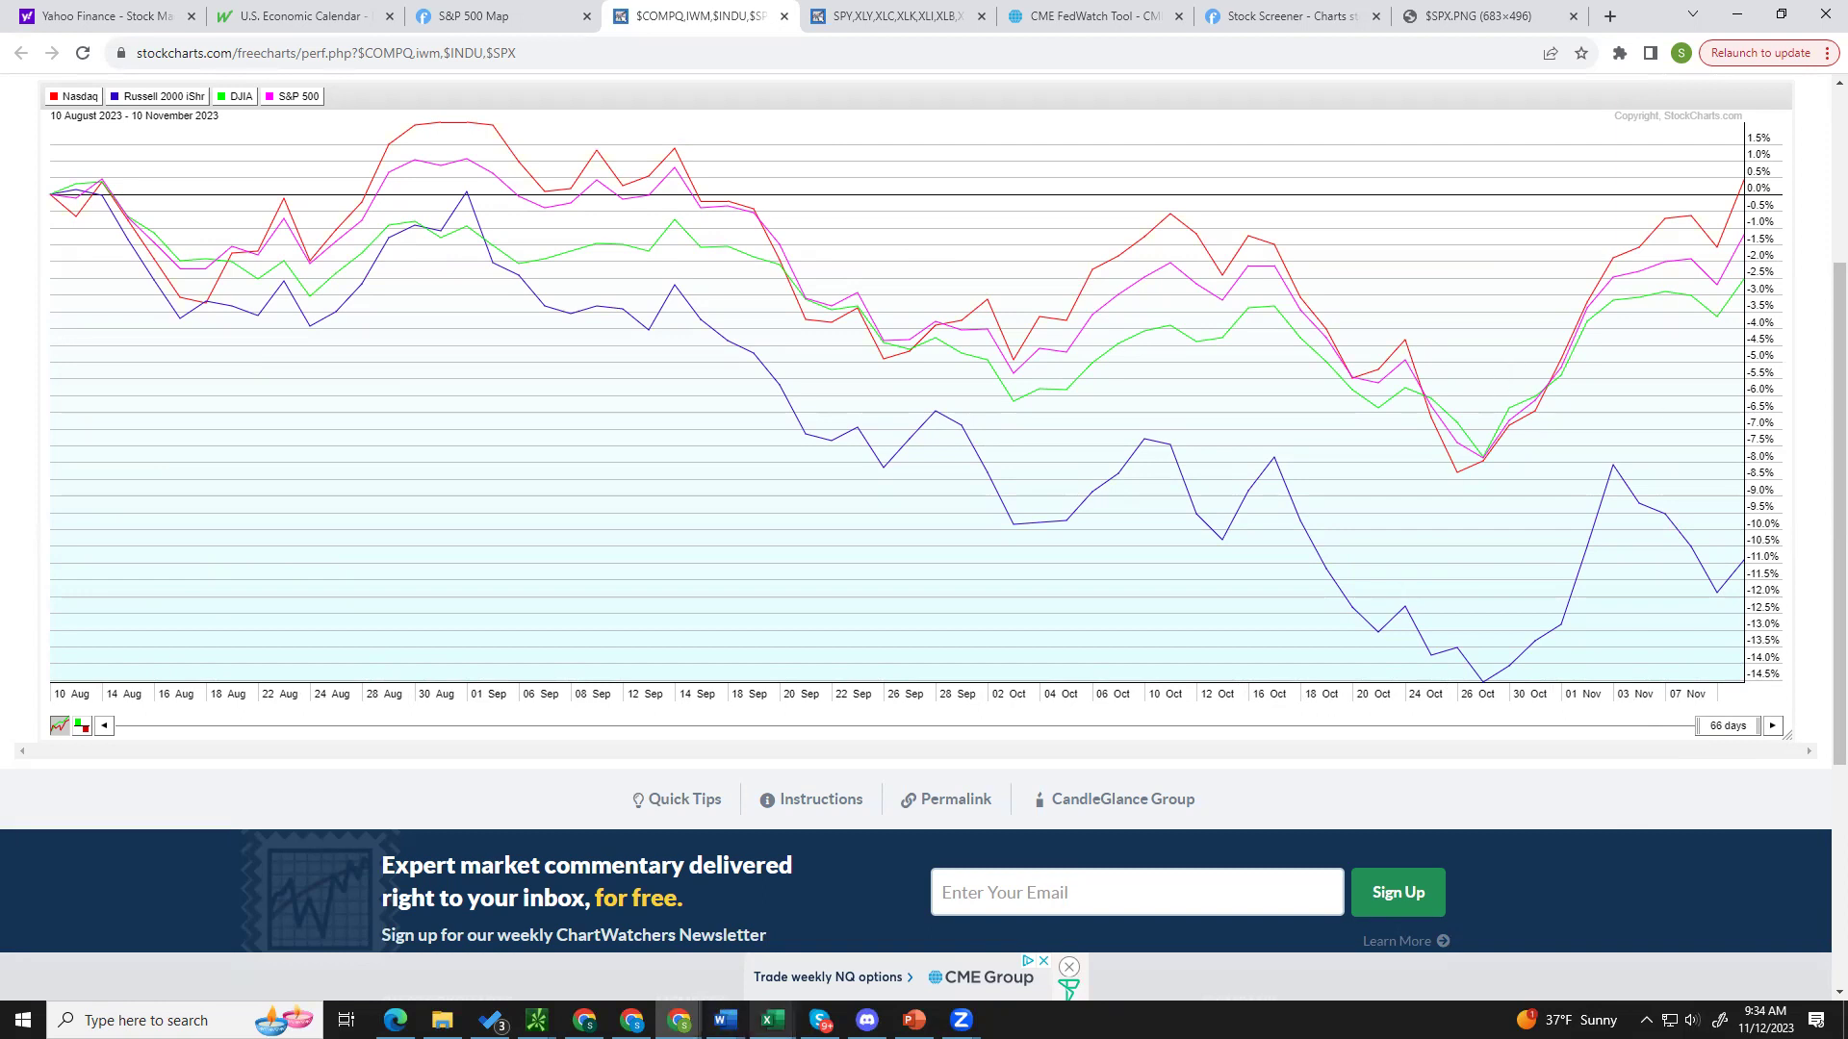
Step: Review the Major Market row in the MWAG Trading Market Posture workbook in Excel and return to the index chart in Chrome
mouse_move(771, 1021)
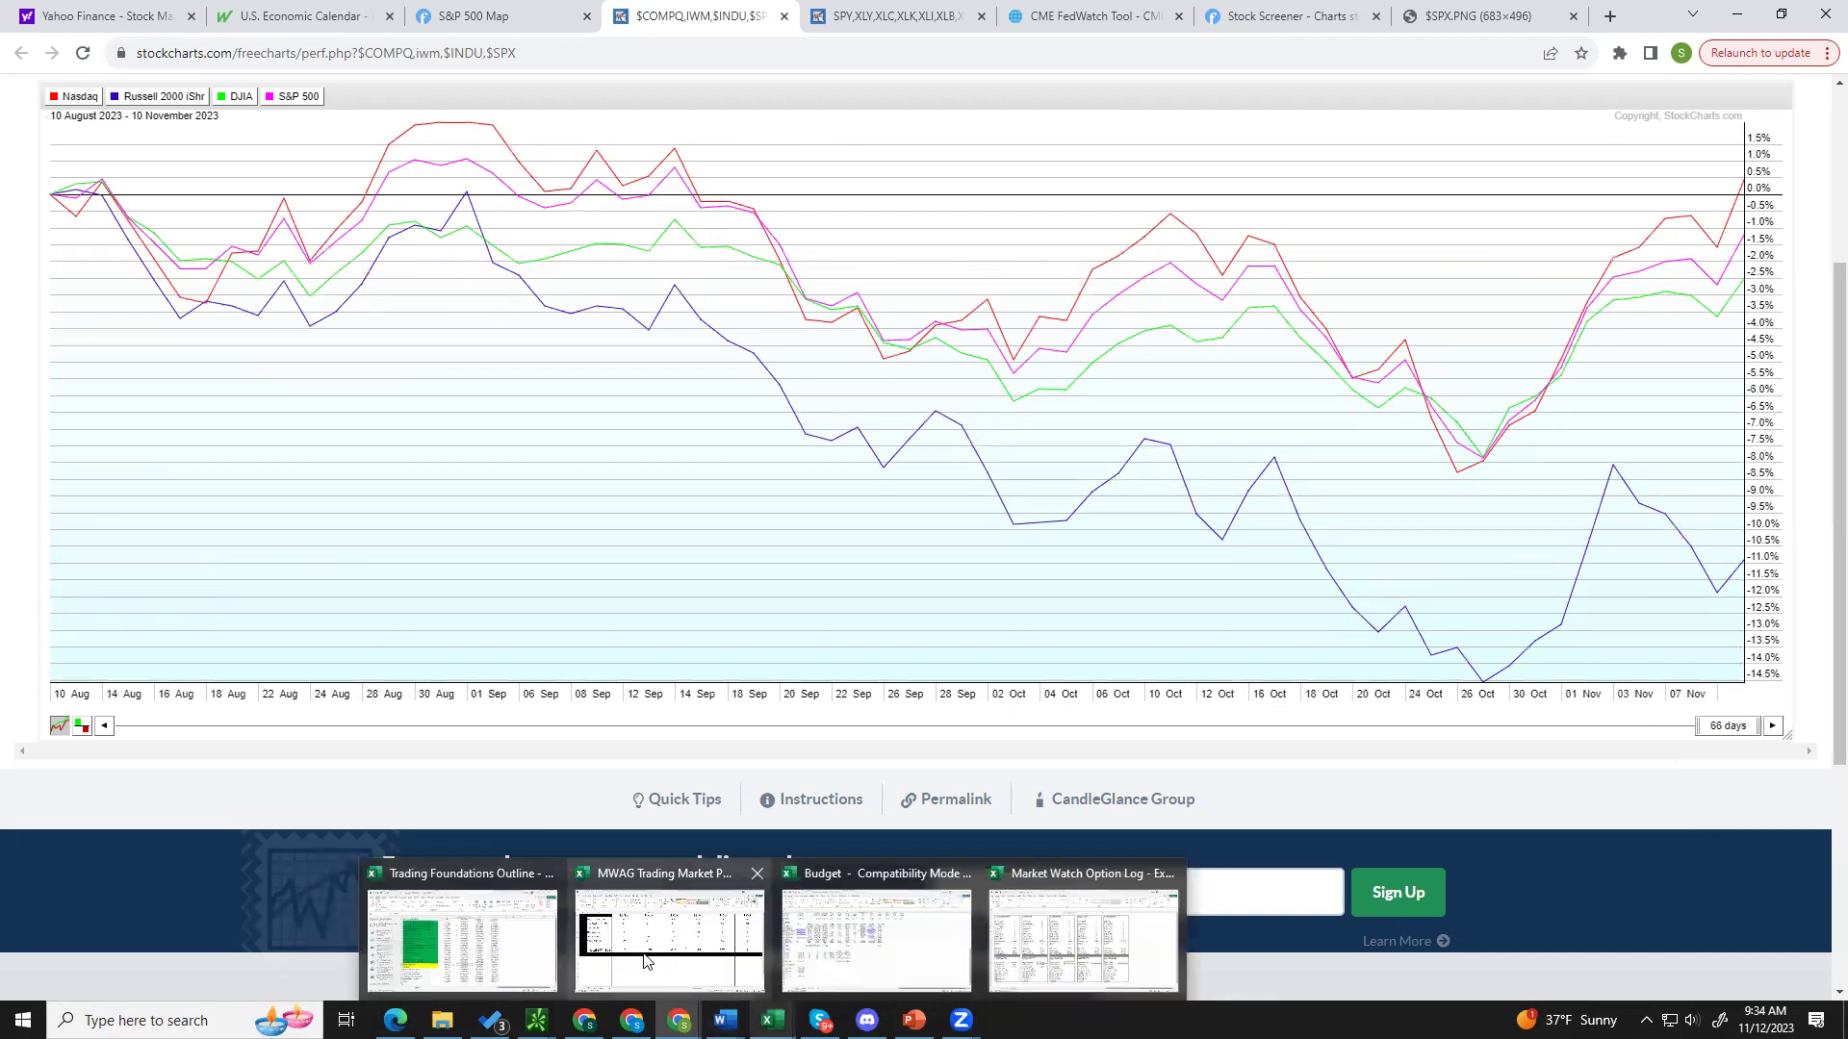
left_click(645, 960)
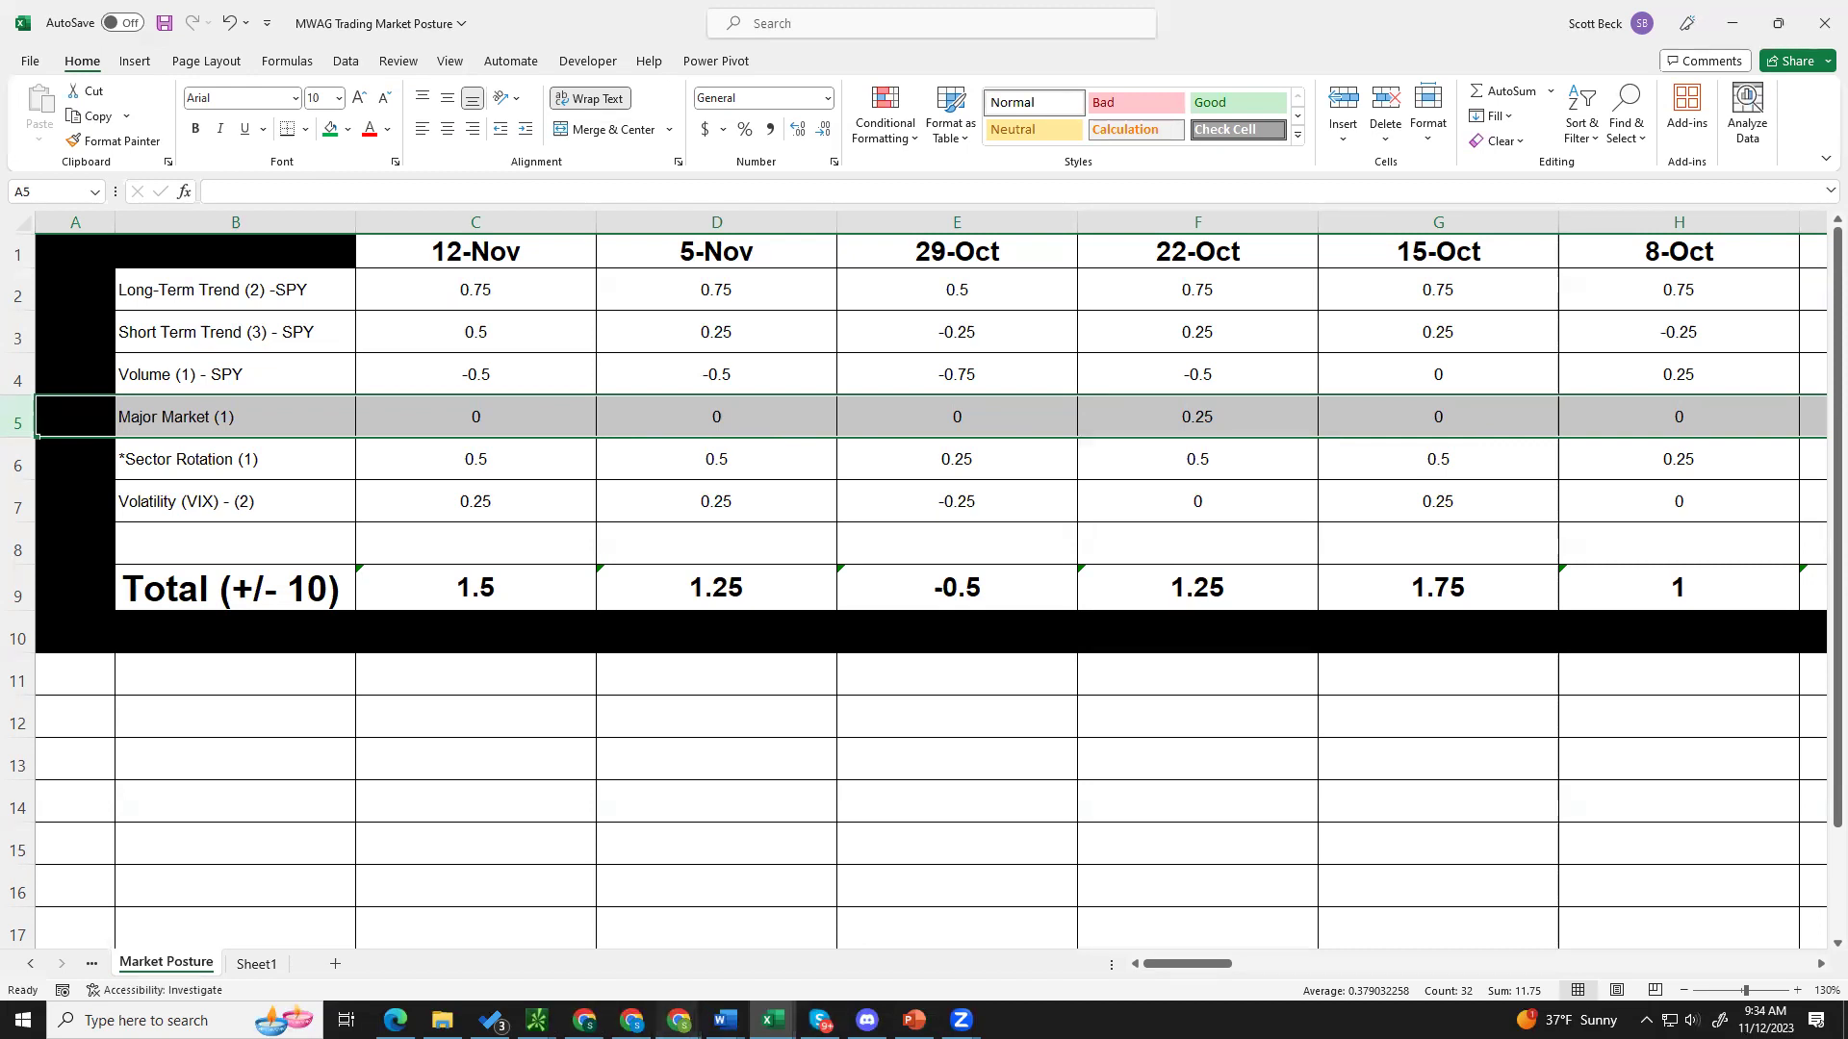
mouse_move(679, 1020)
left_click(745, 919)
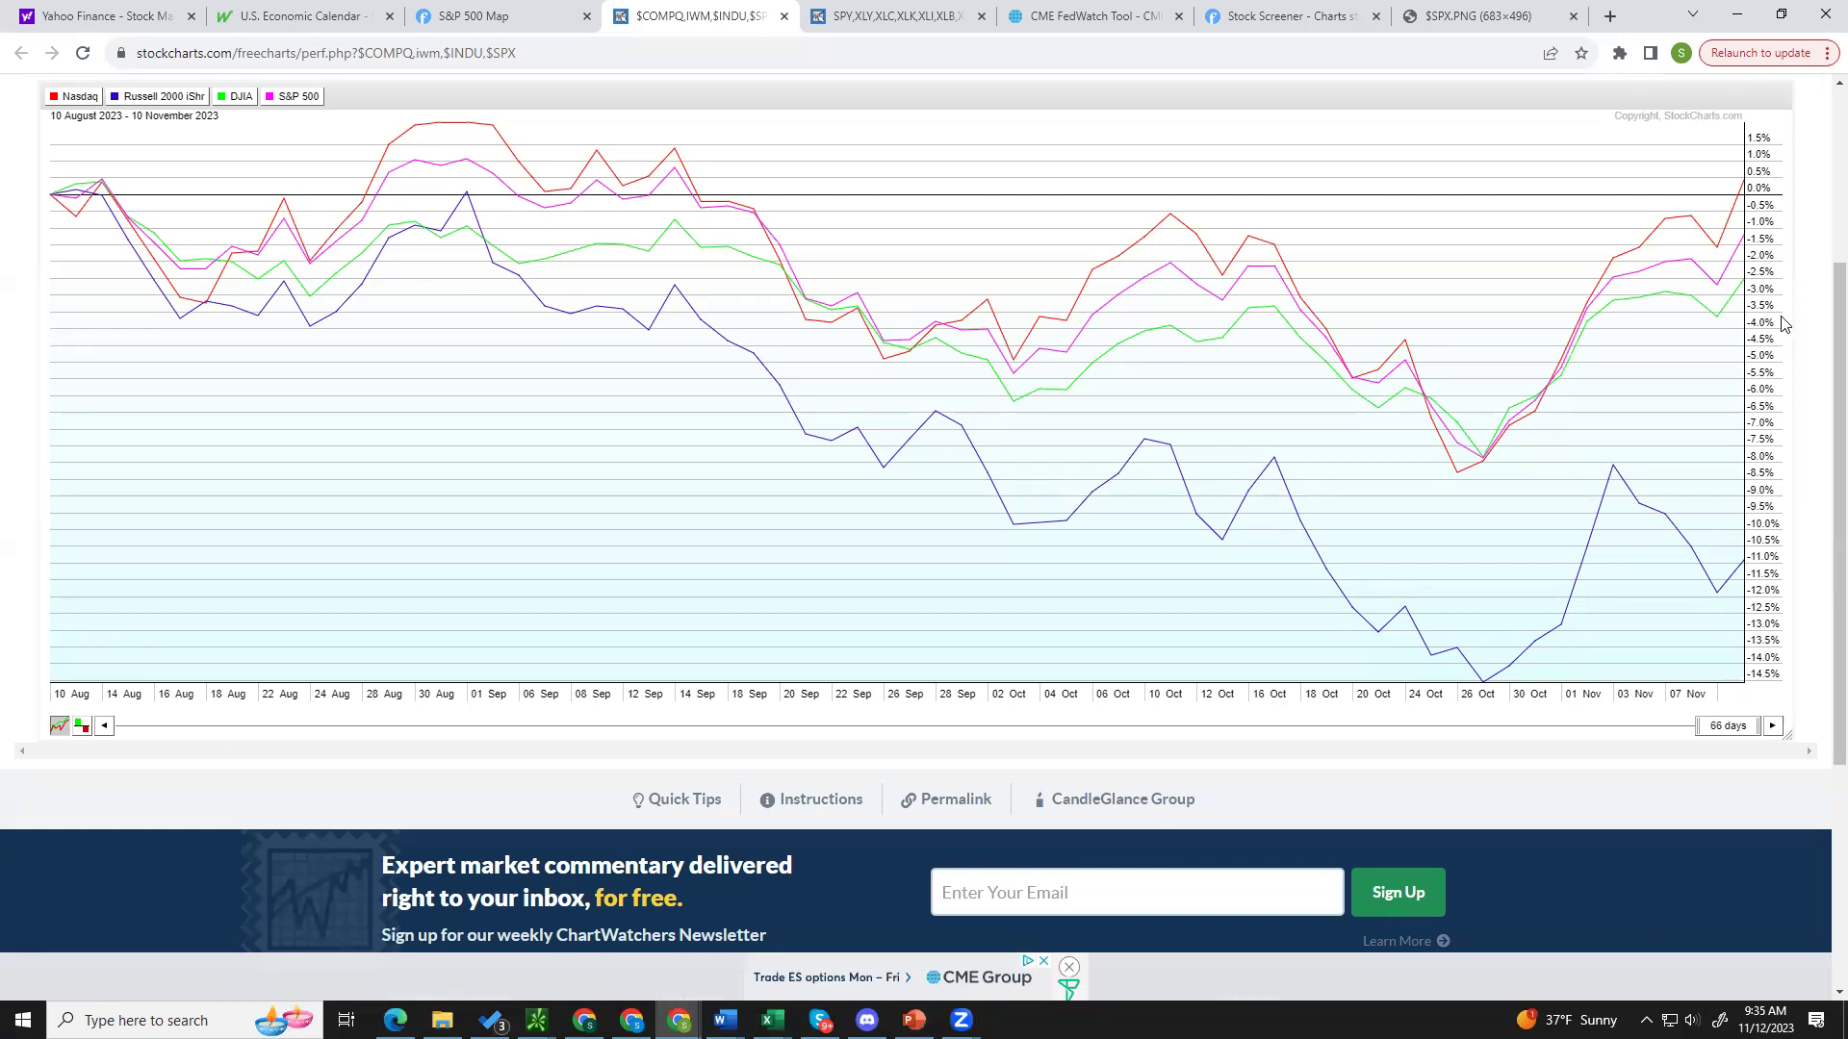
Step: Slide the index chart's 66-day window back and forward again, and set its range to 22 days
left_click_drag(1741, 729, 1737, 731)
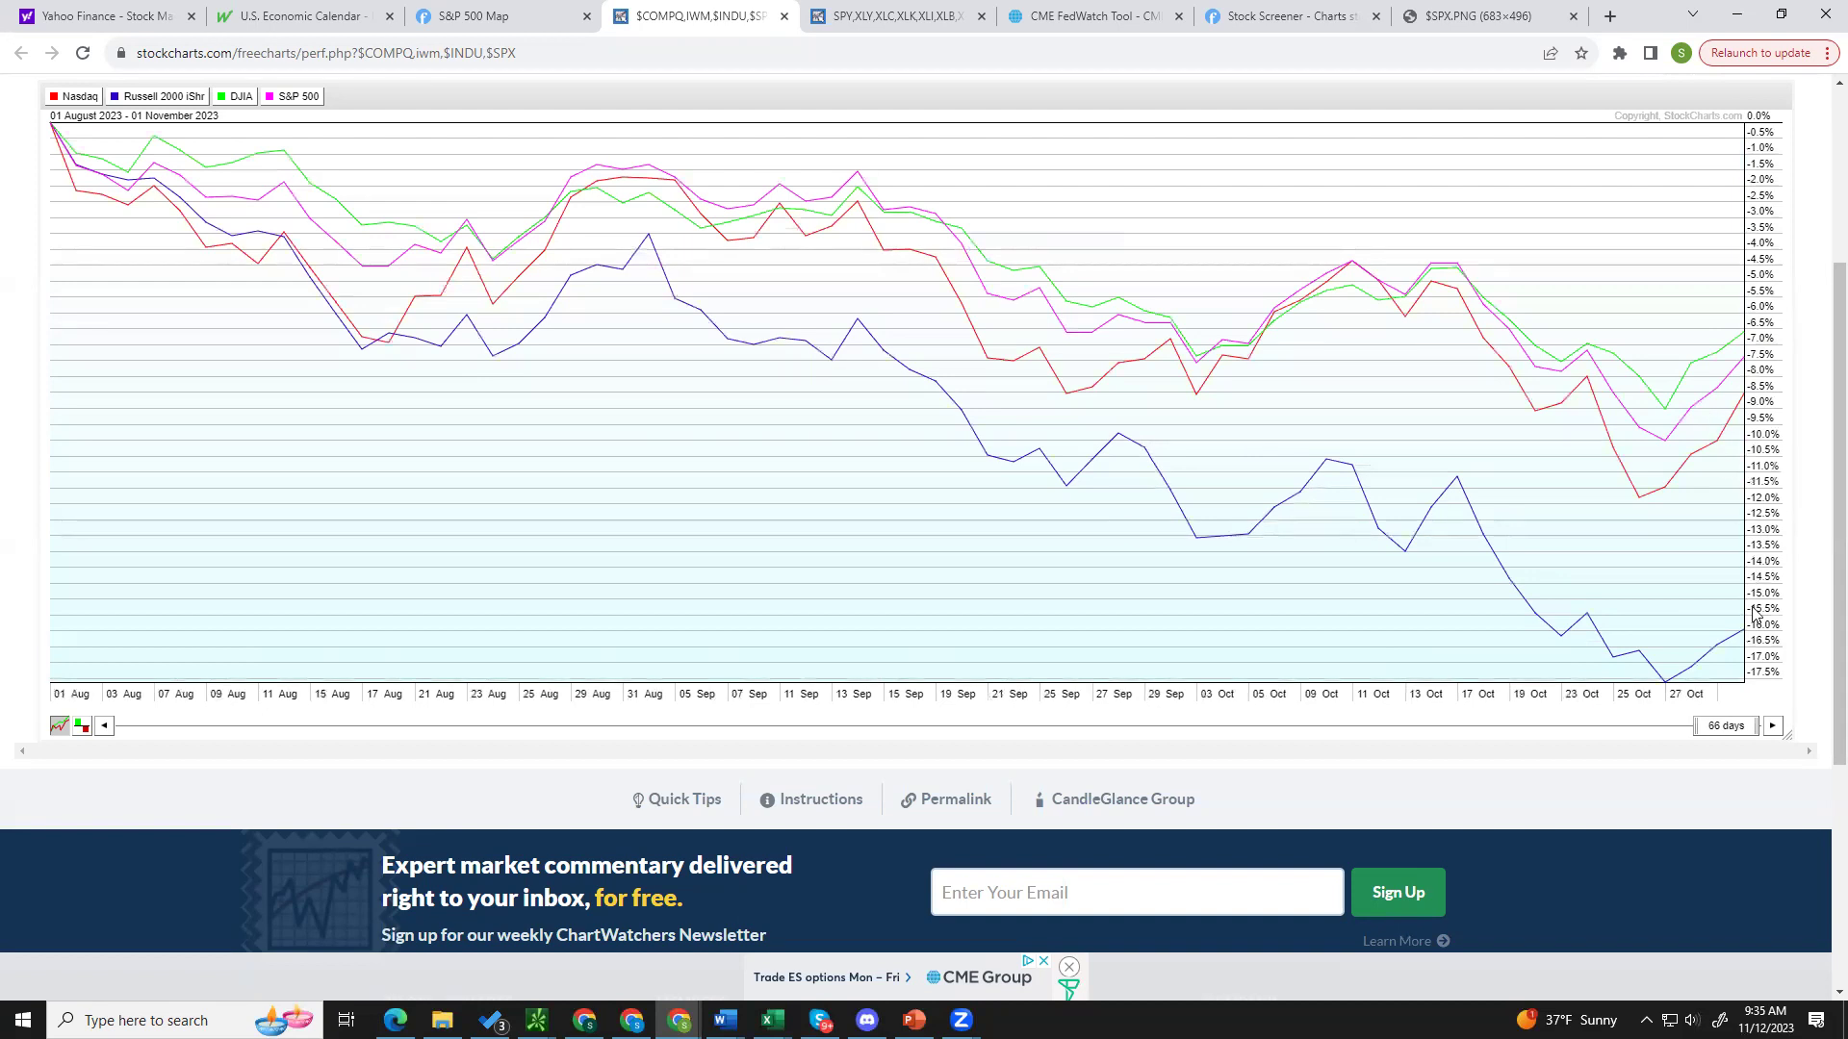
left_click_drag(1725, 731, 1746, 732)
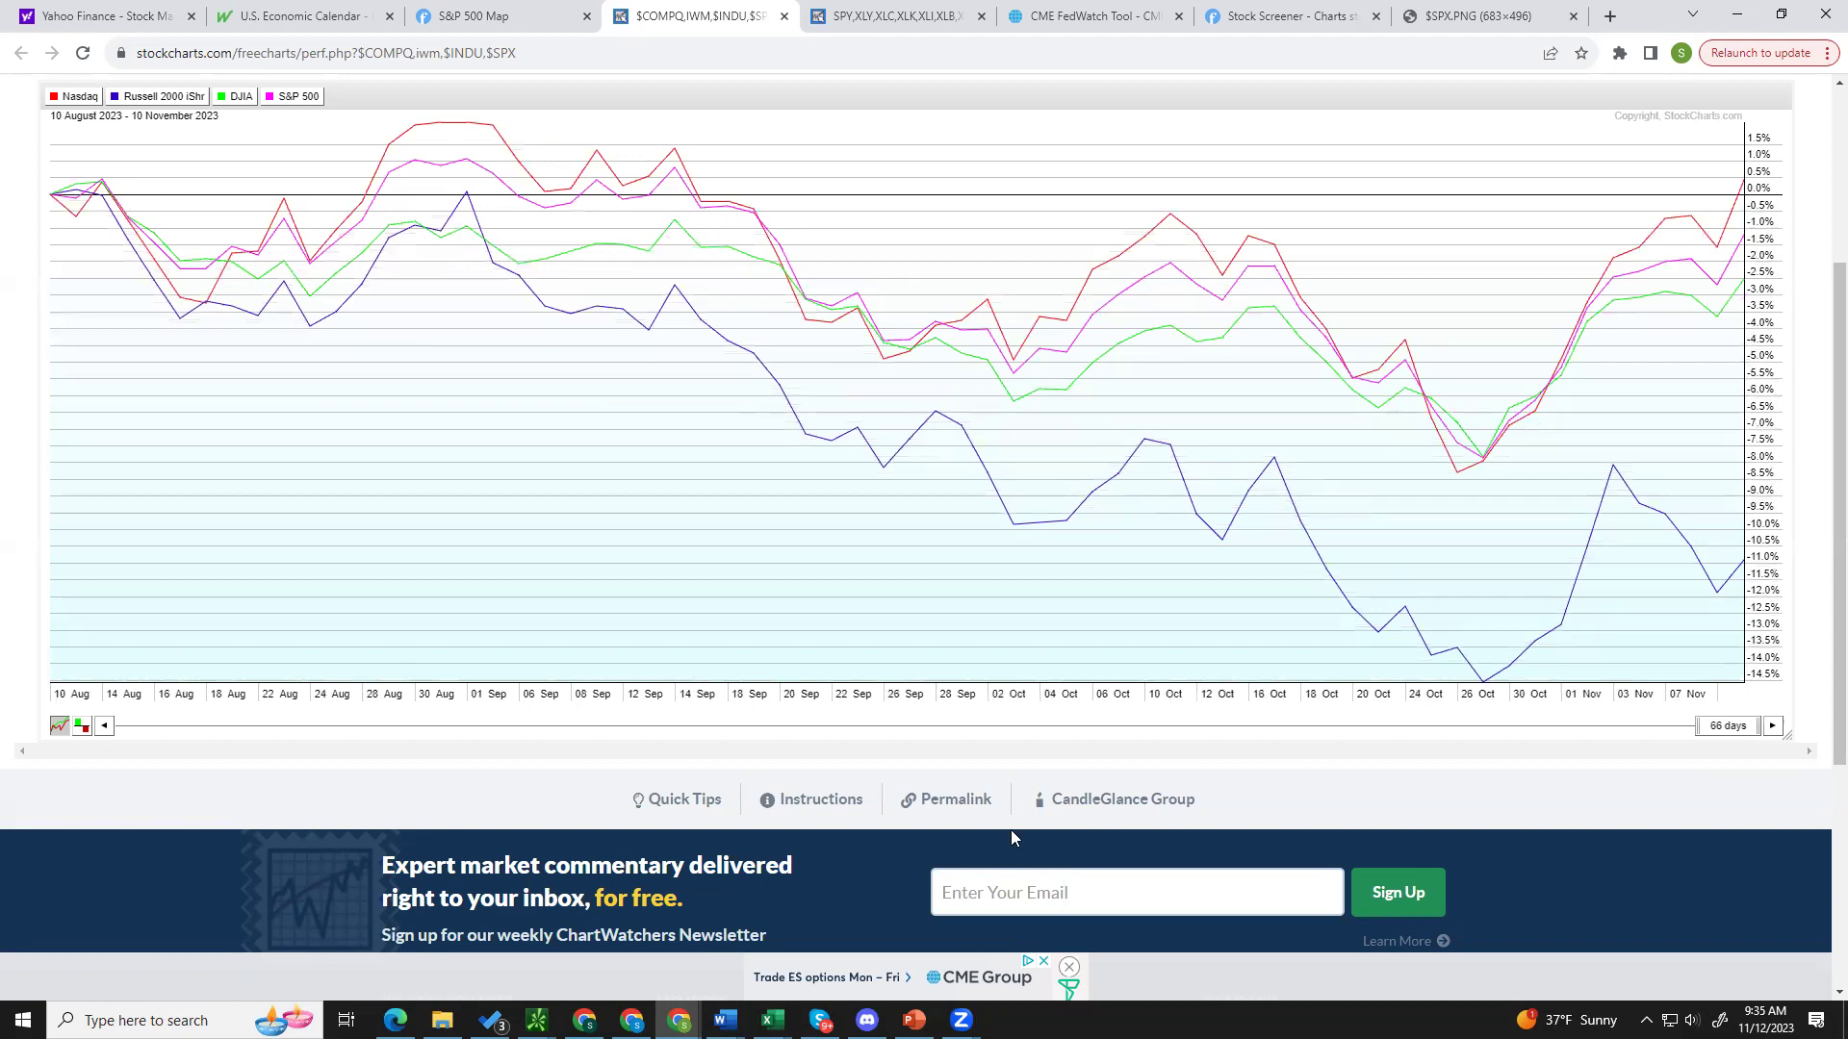
left_click(1733, 733)
type("22")
key("Return")
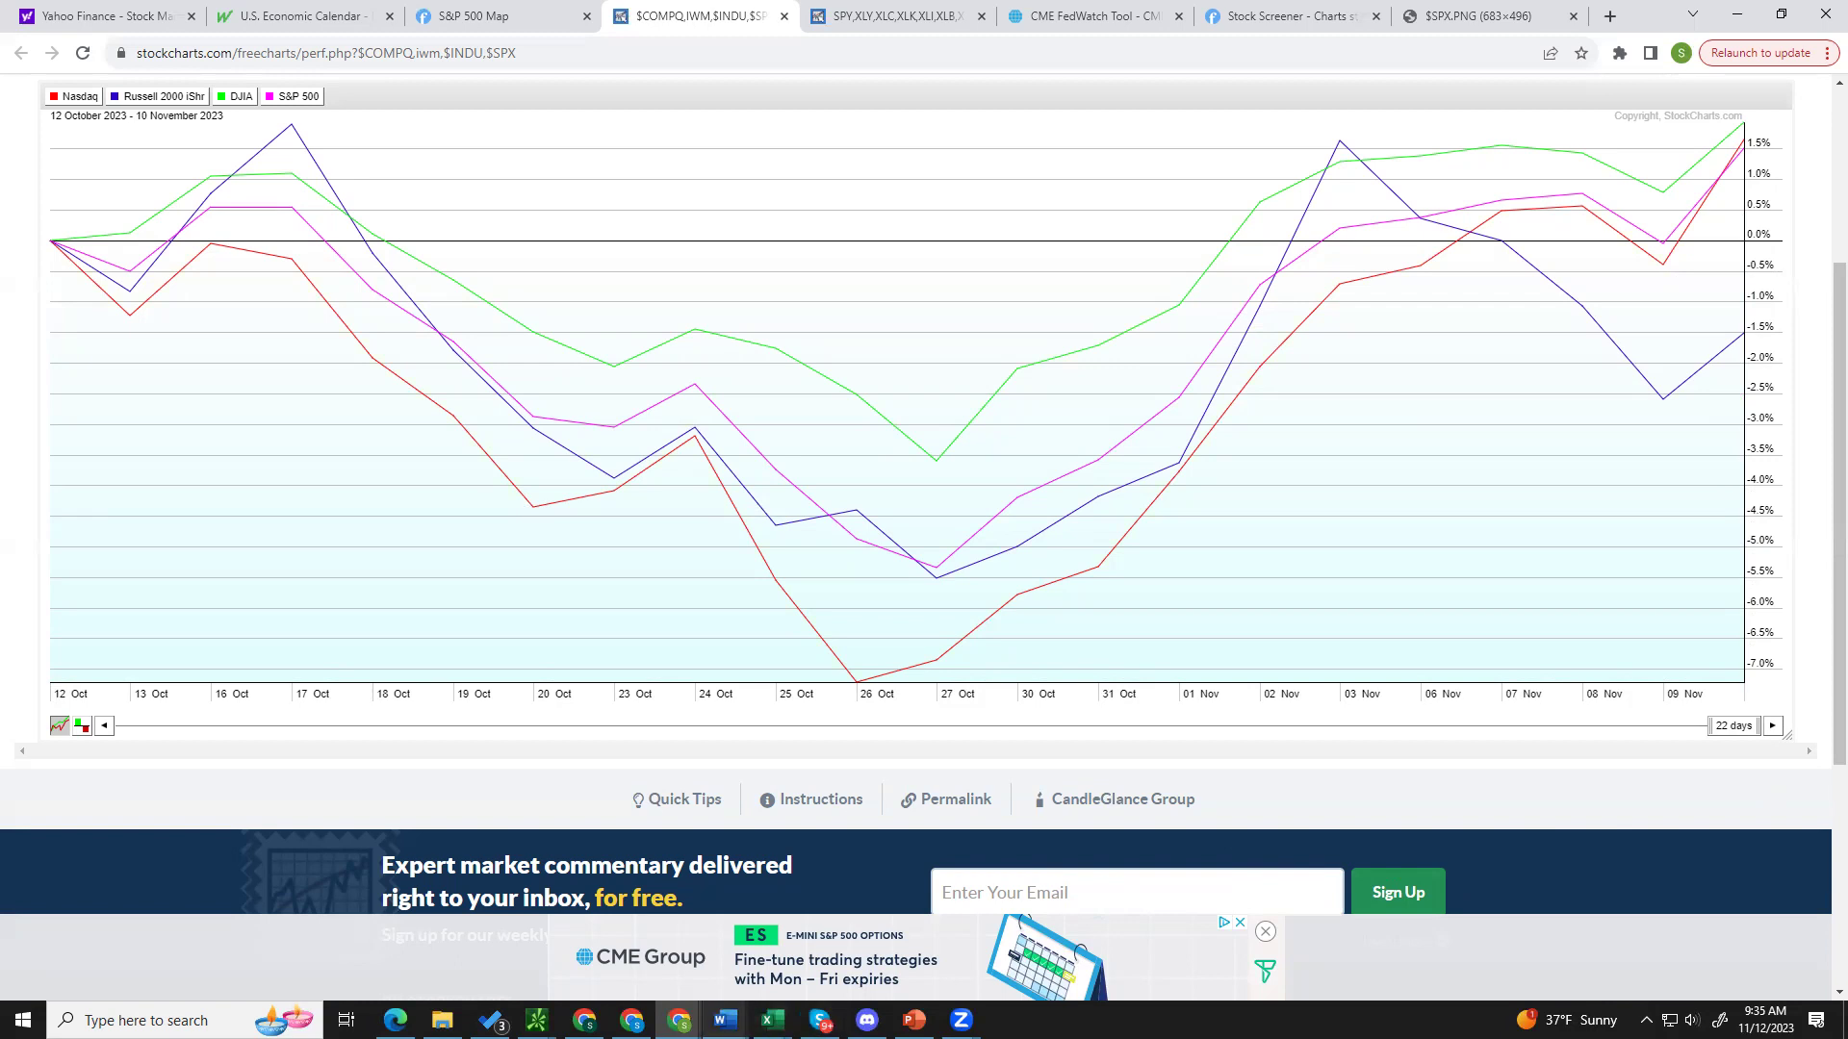
Step: Set the 12-Nov Major Market score to 0.25 in the MWAG Trading Market Posture workbook in Excel
mouse_move(771, 1021)
left_click(674, 957)
left_click(447, 417)
type("0.25")
key("Return")
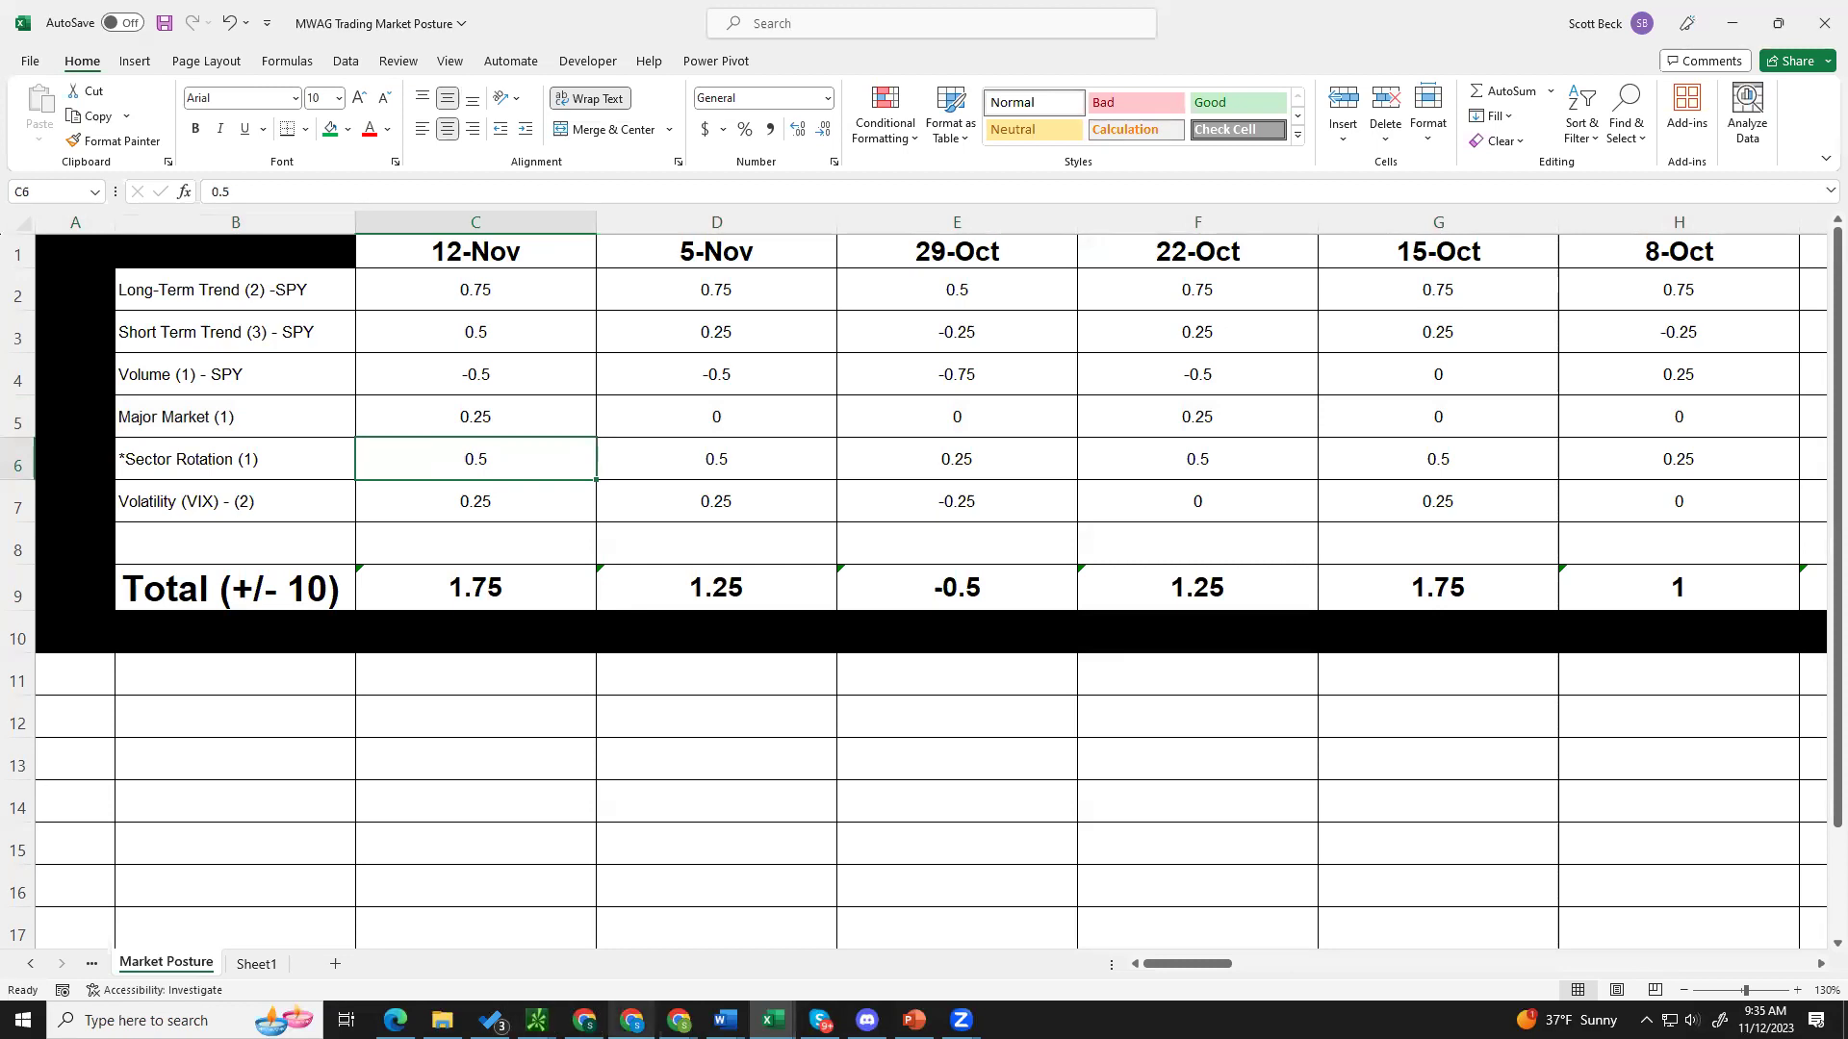
Step: Bring up the StockCharts sector performance chart in Chrome and compare the sectors' early, mid-year and recent performance over 200 days
mouse_move(678, 1020)
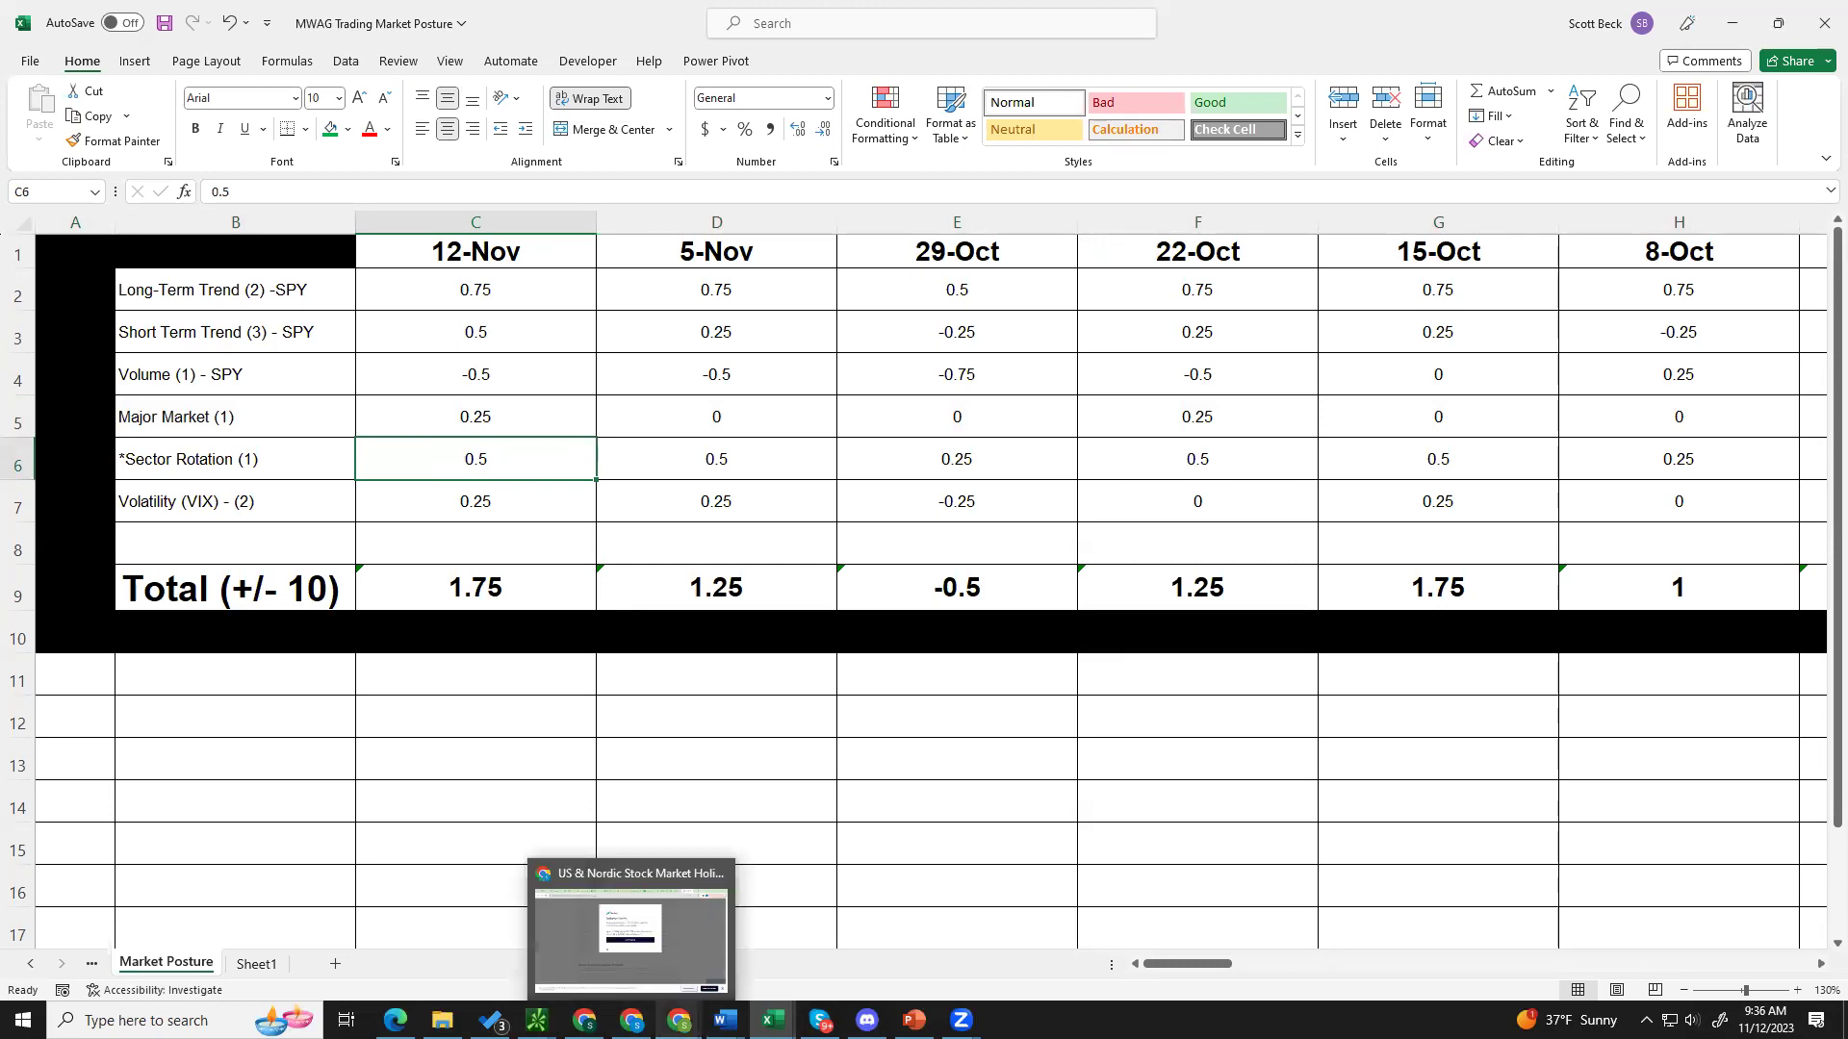
left_click(686, 932)
left_click(924, 16)
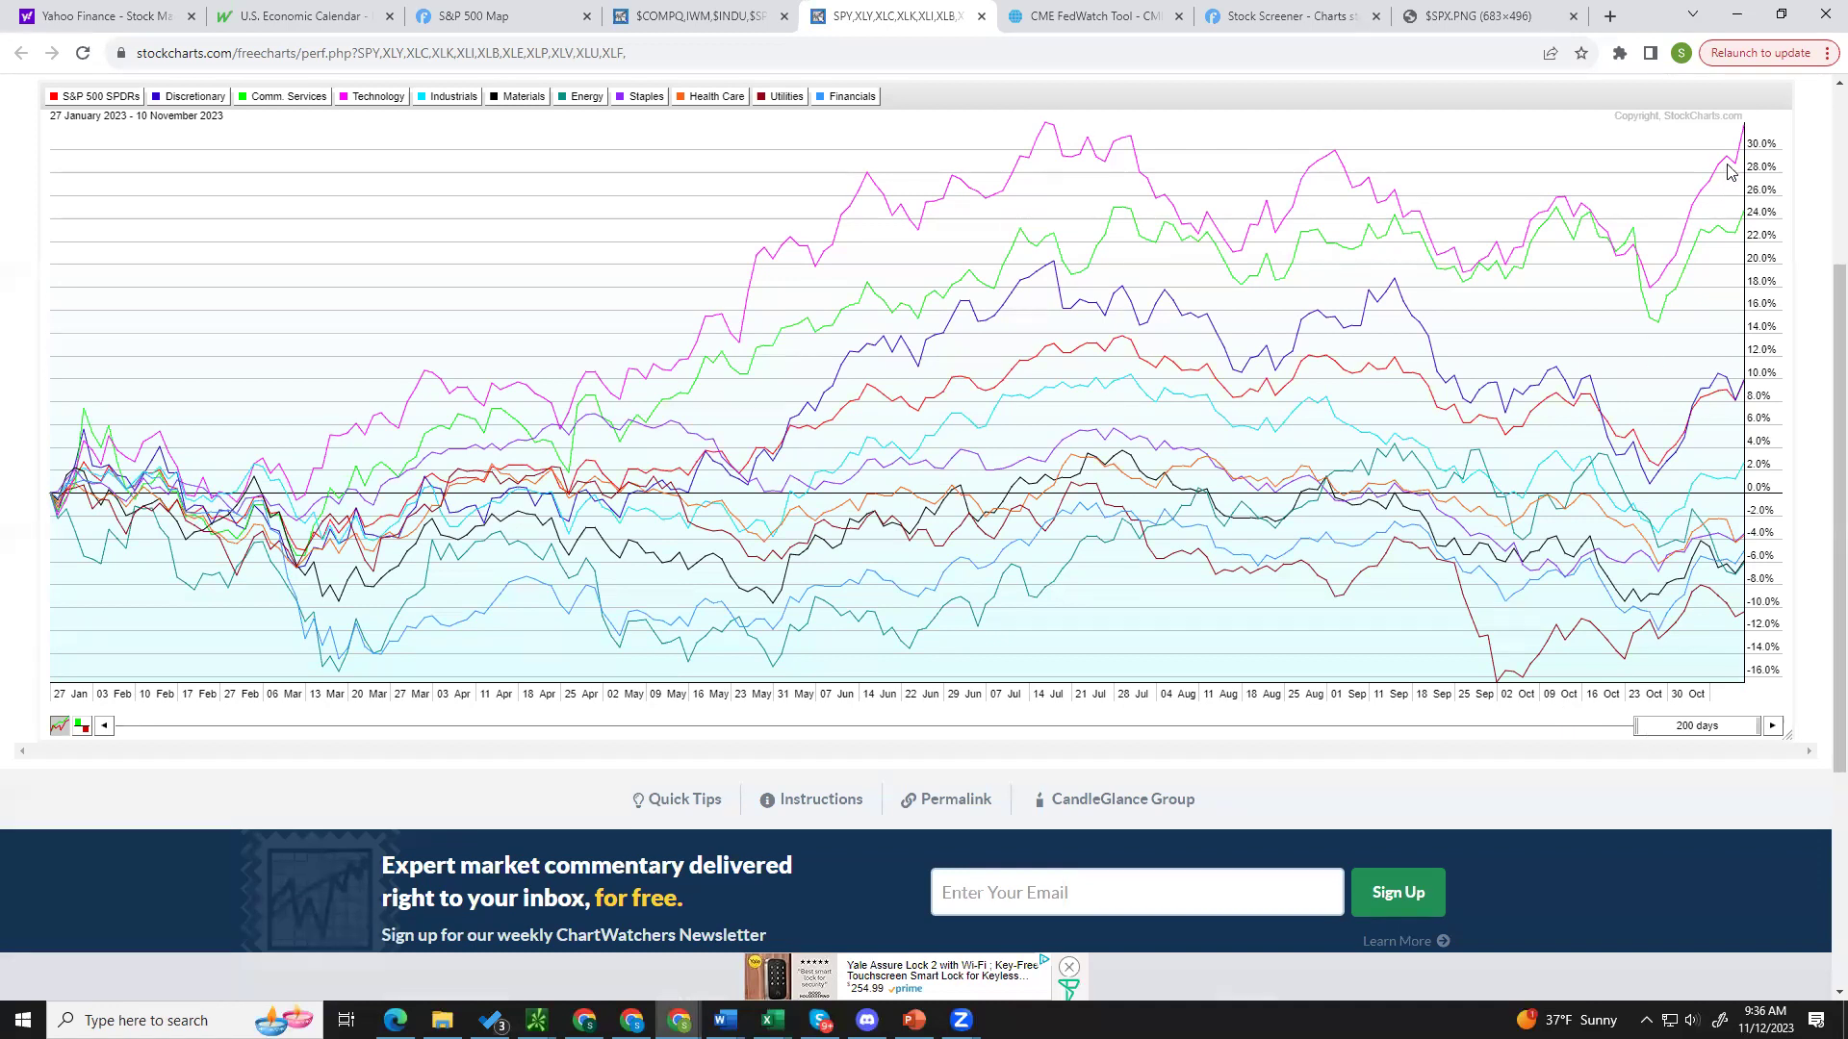
mouse_move(1730, 163)
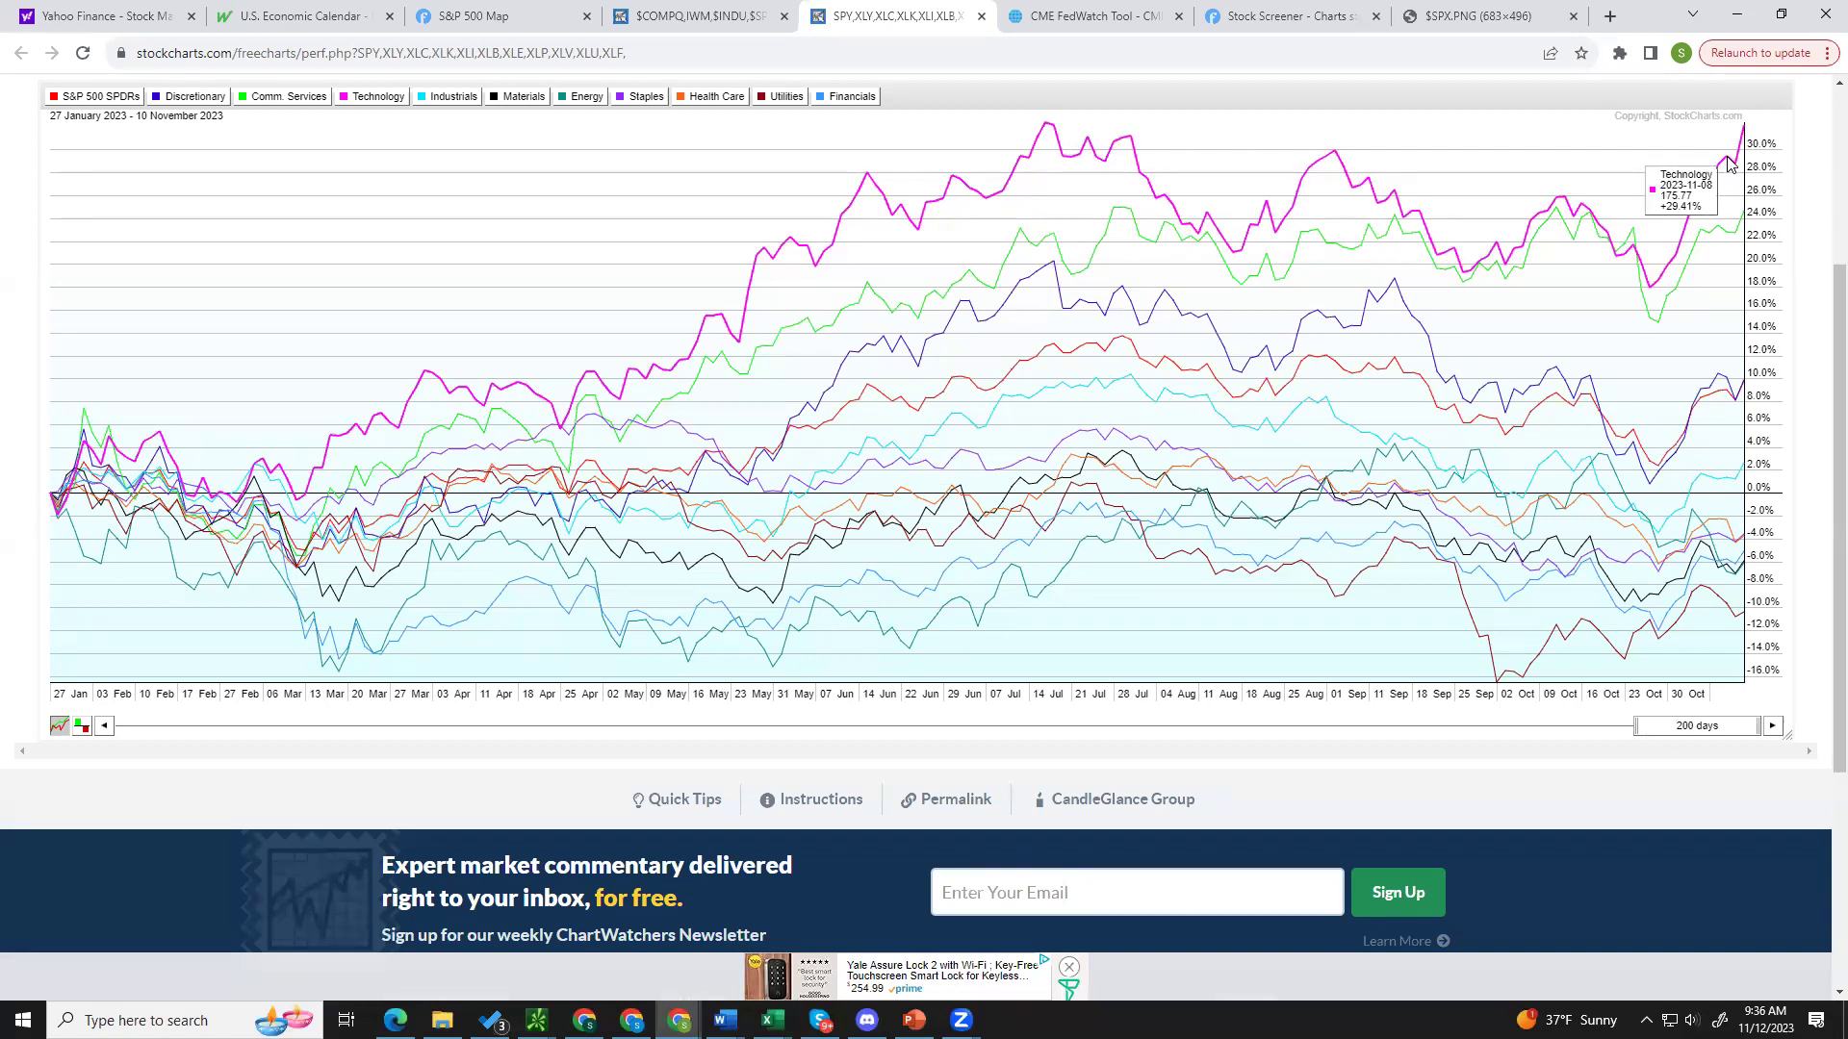
mouse_move(1723, 234)
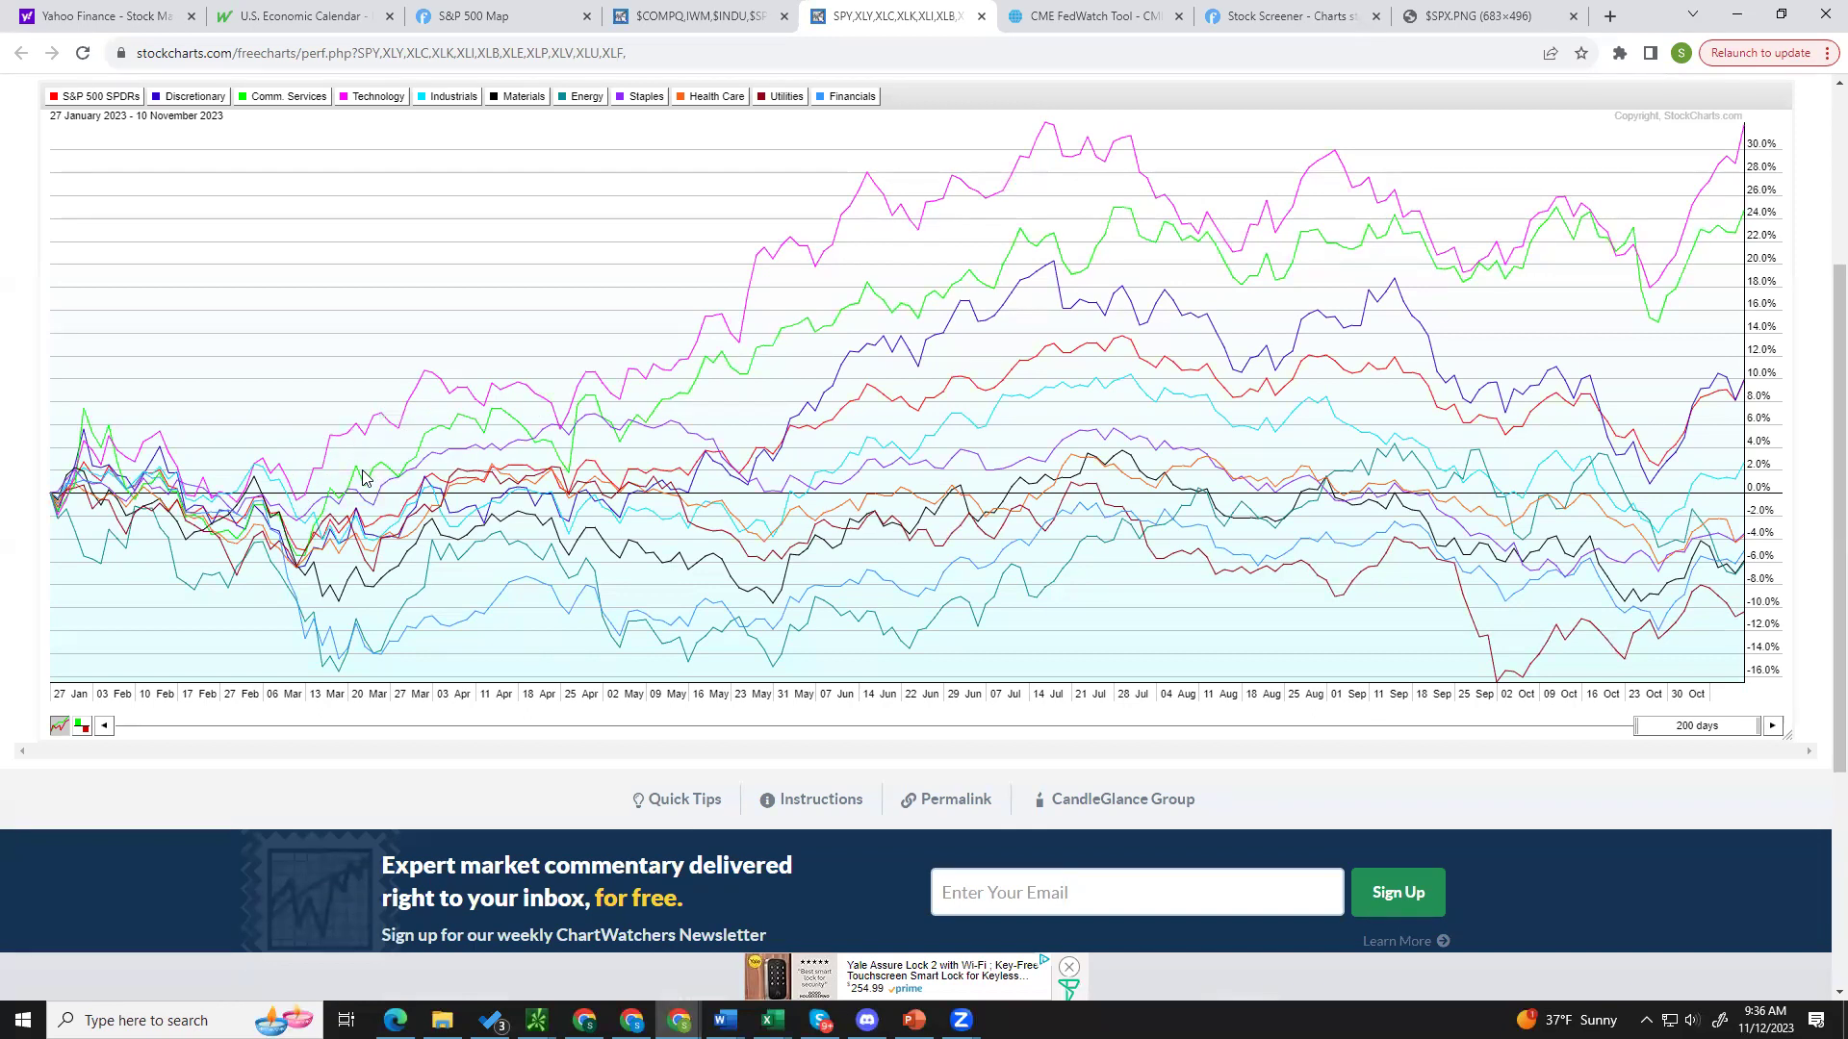
mouse_move(357, 473)
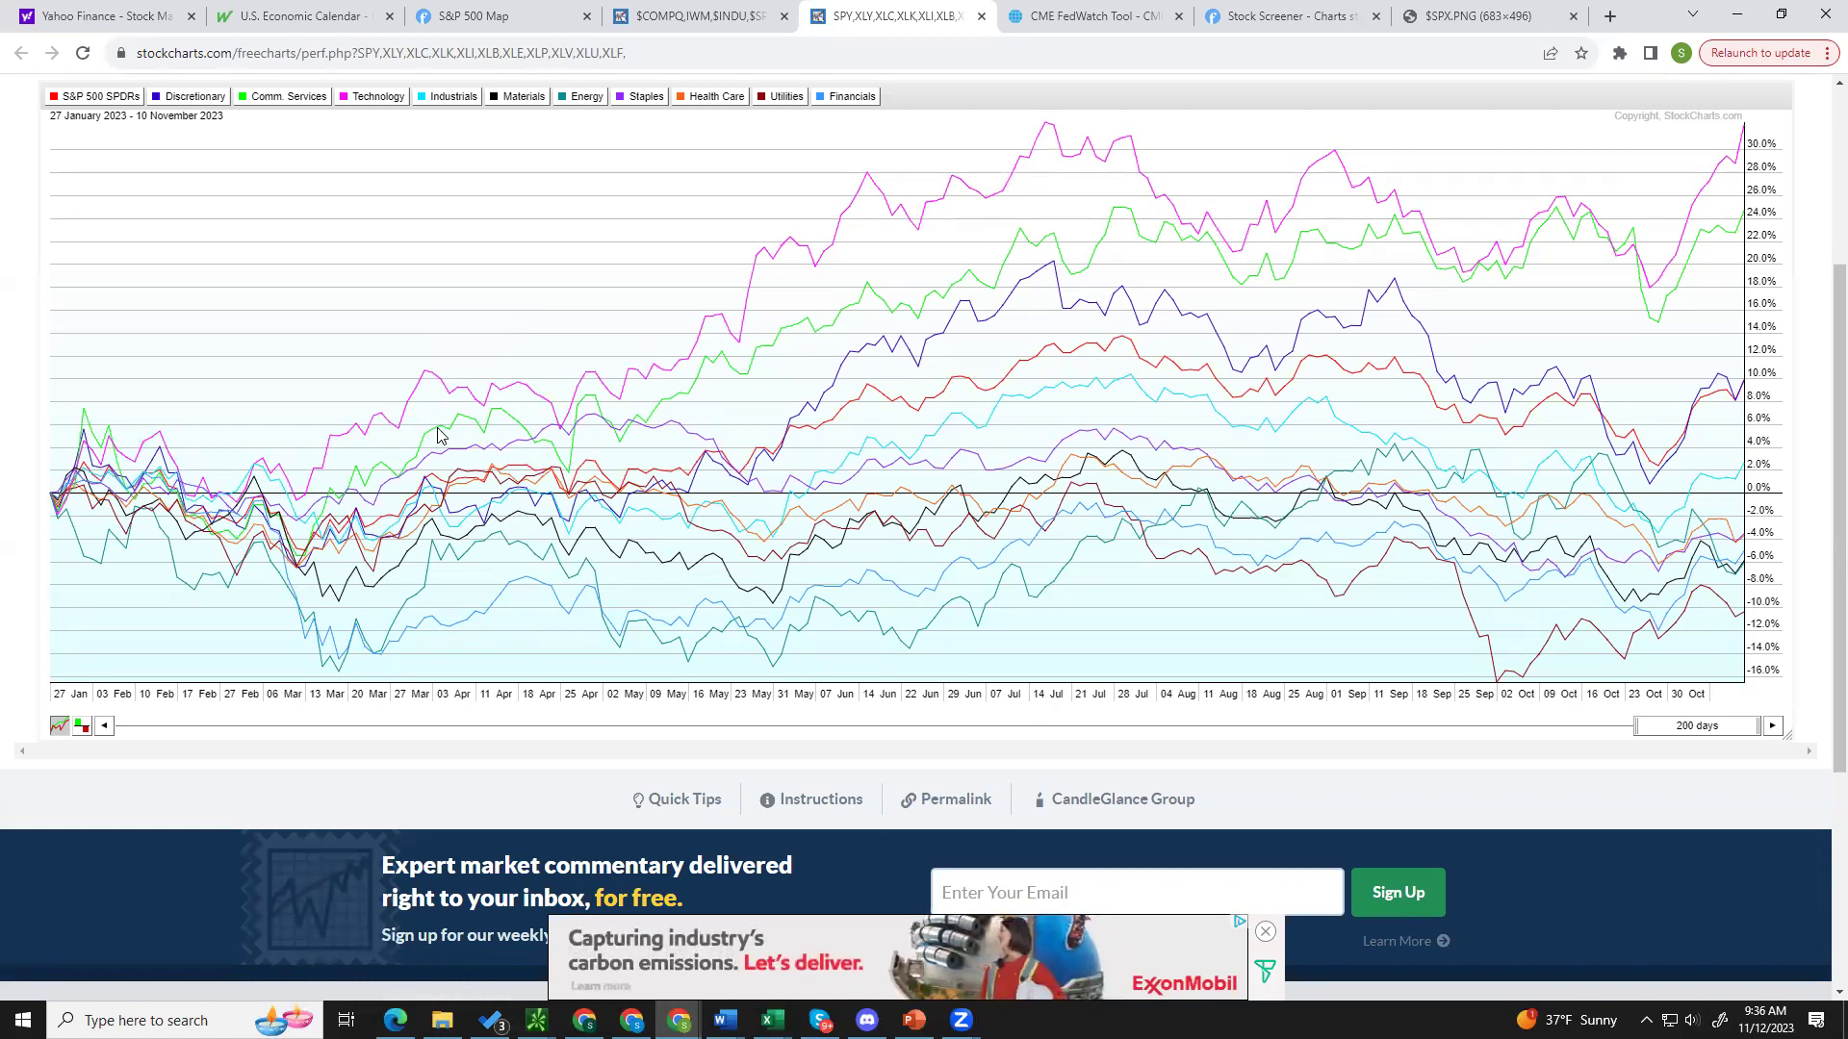
mouse_move(431, 438)
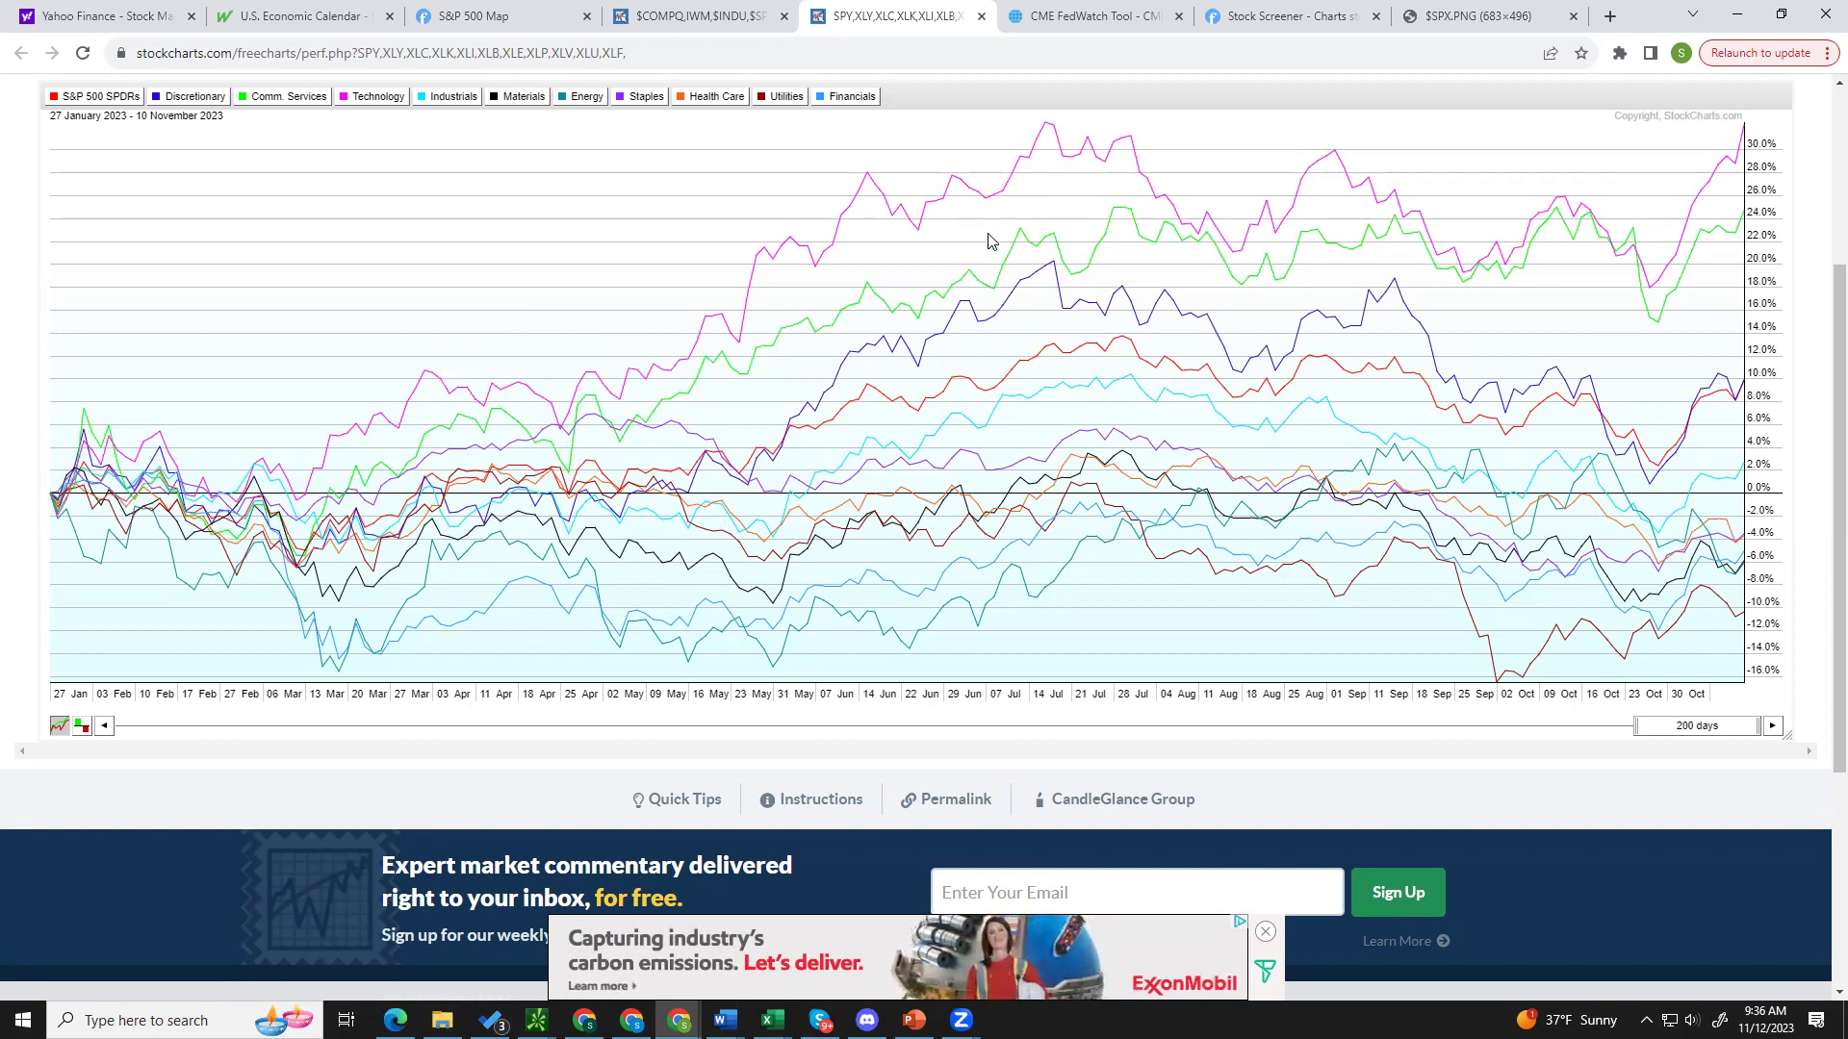
mouse_move(560, 500)
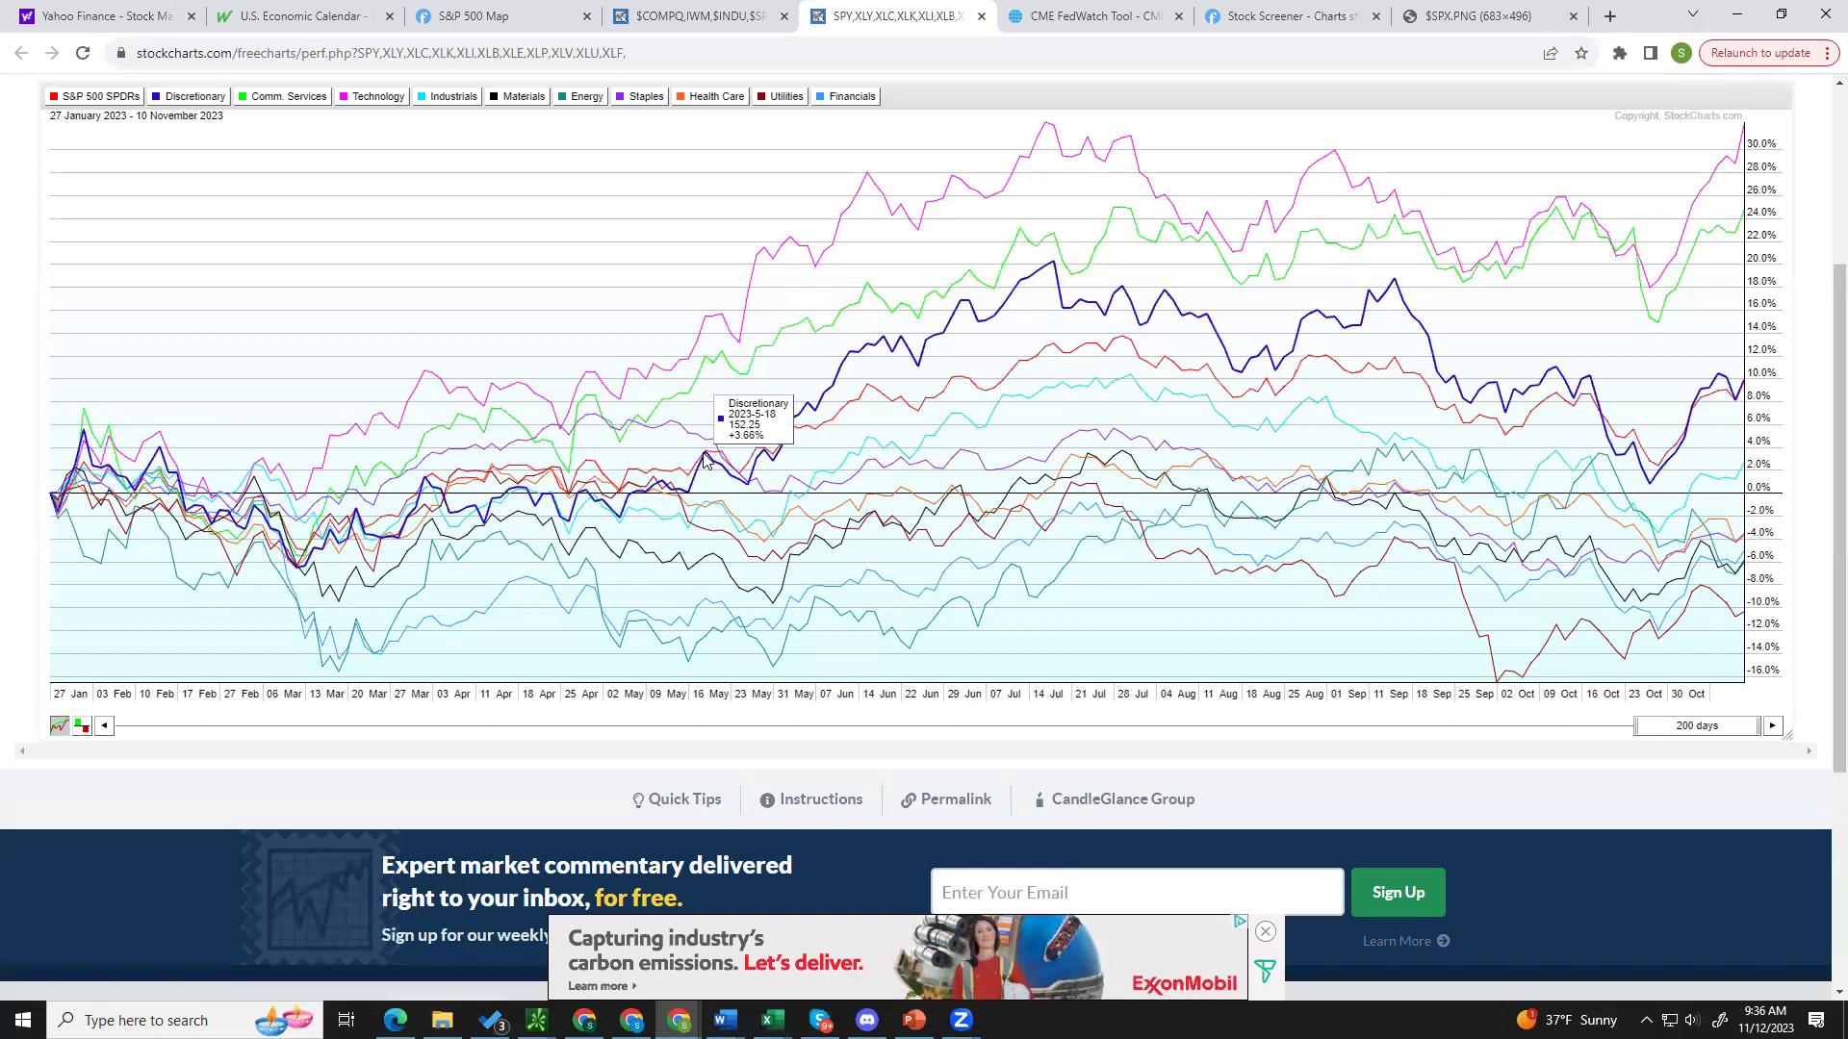
mouse_move(706, 456)
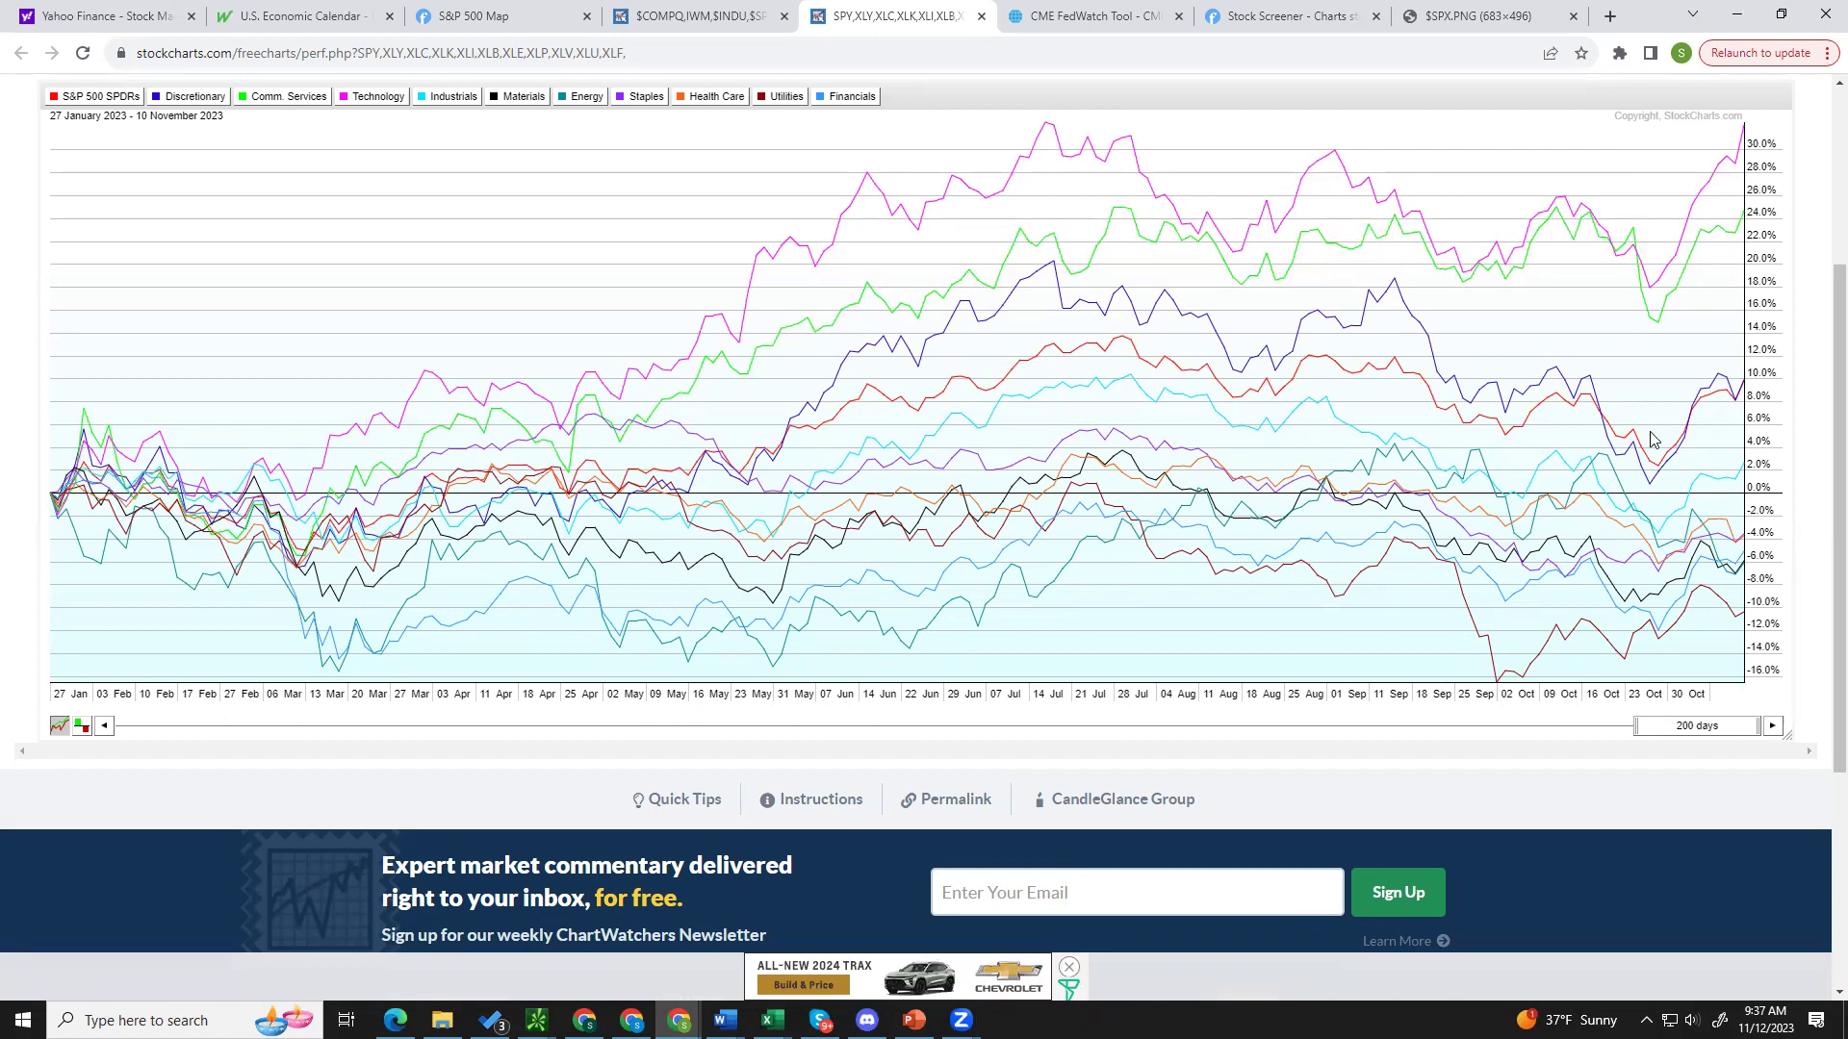
mouse_move(1721, 382)
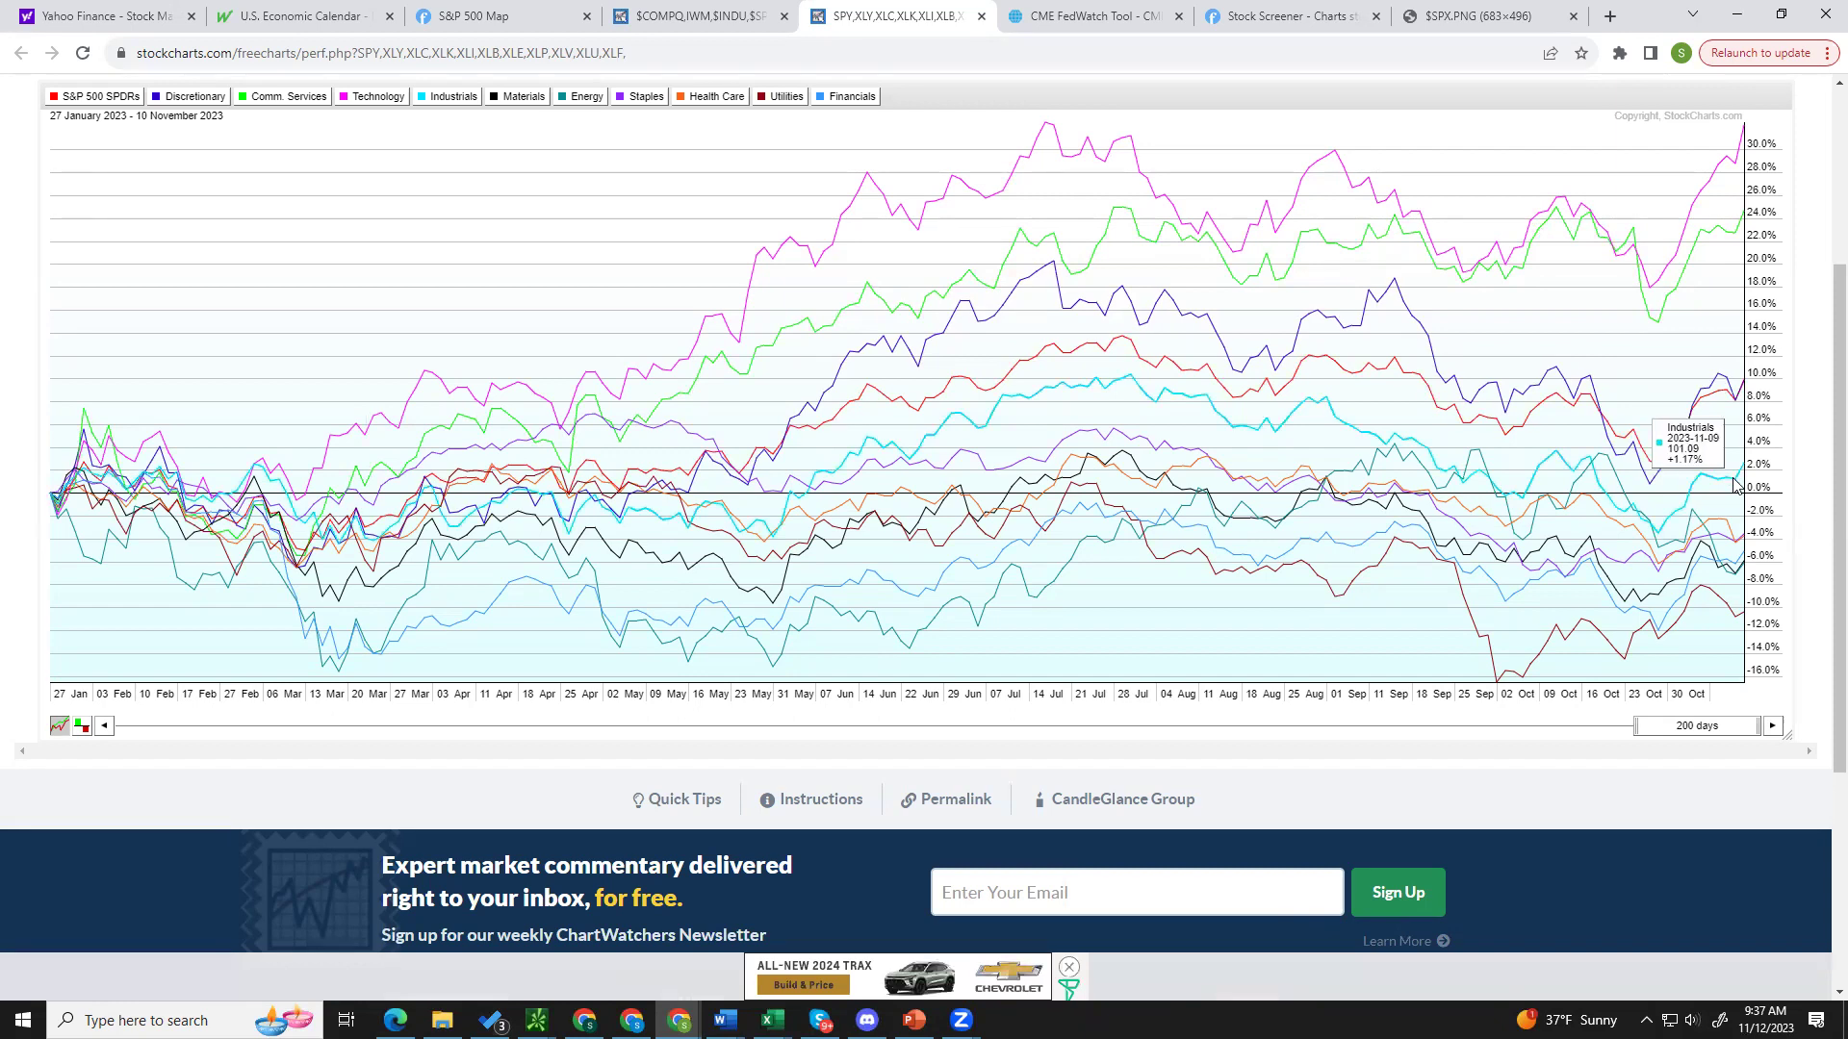
mouse_move(1738, 484)
mouse_move(1738, 484)
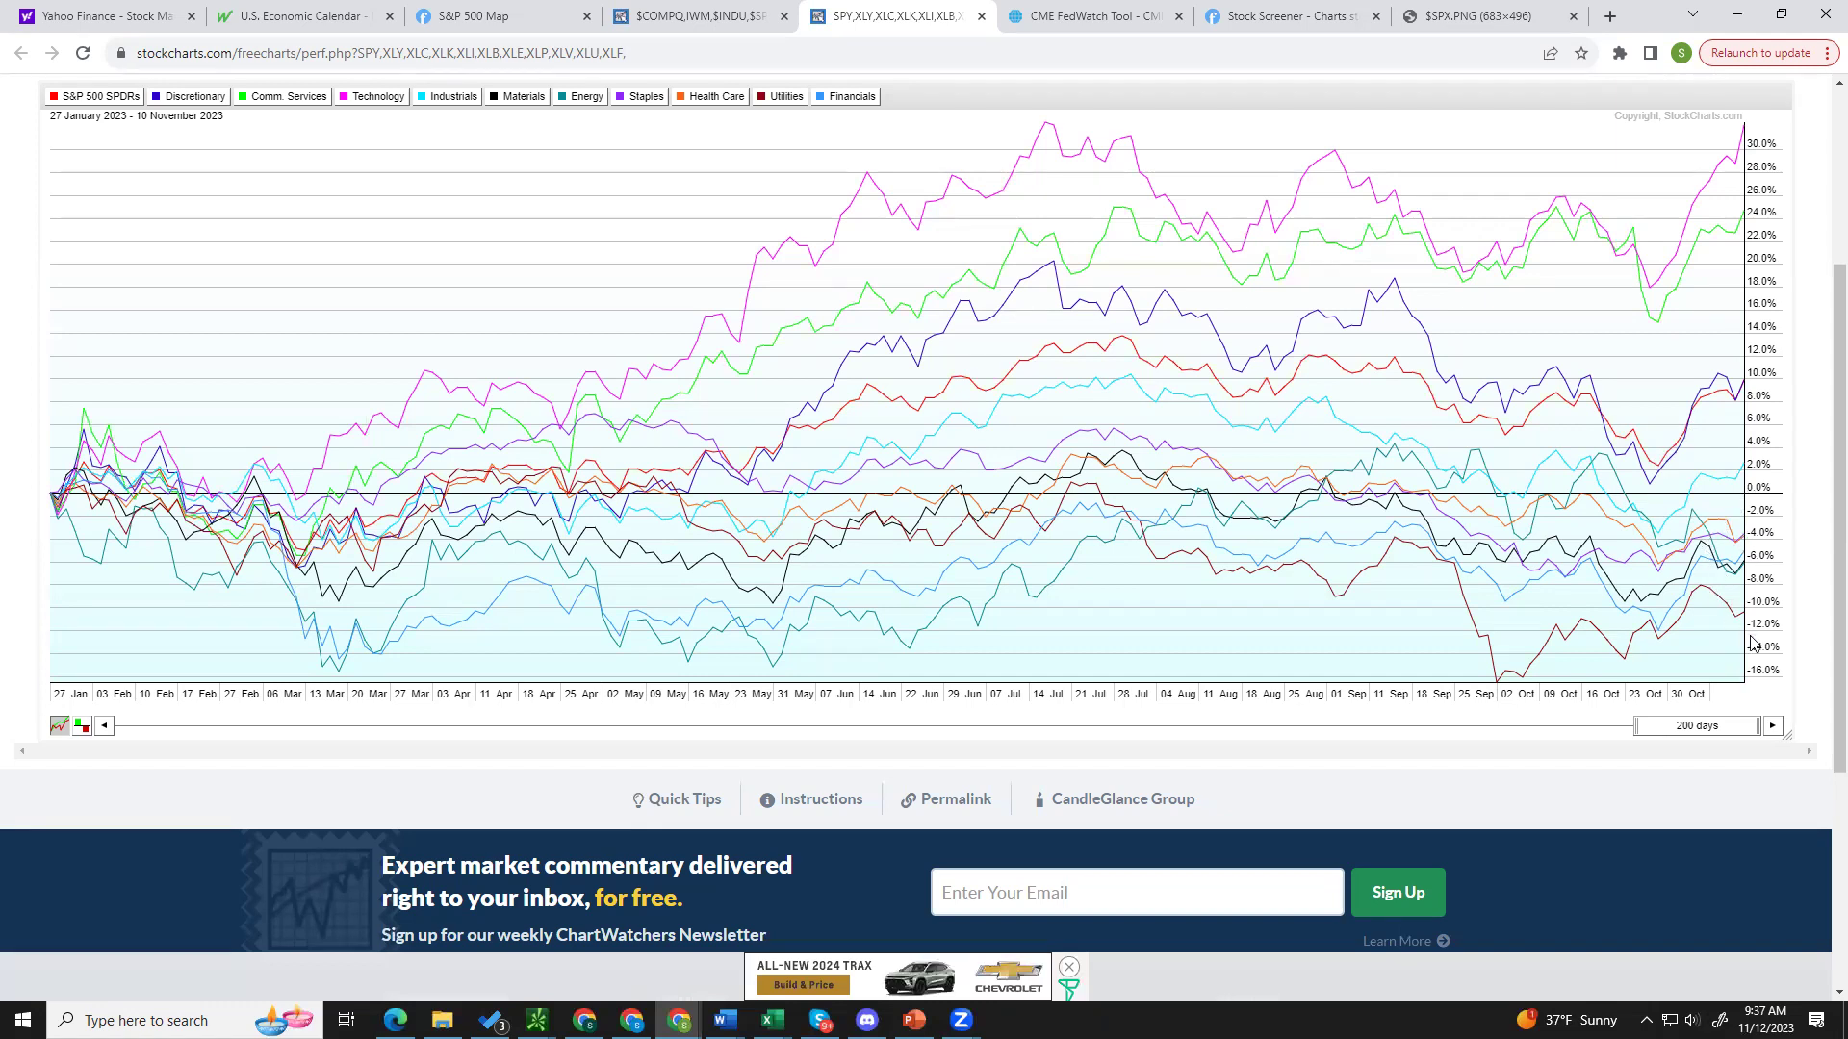
Step: Shorten the sector chart's range to 133 days and compare the sectors' early-November performance from the strongest to the weakest
left_click(1708, 727)
type("133")
key("Return")
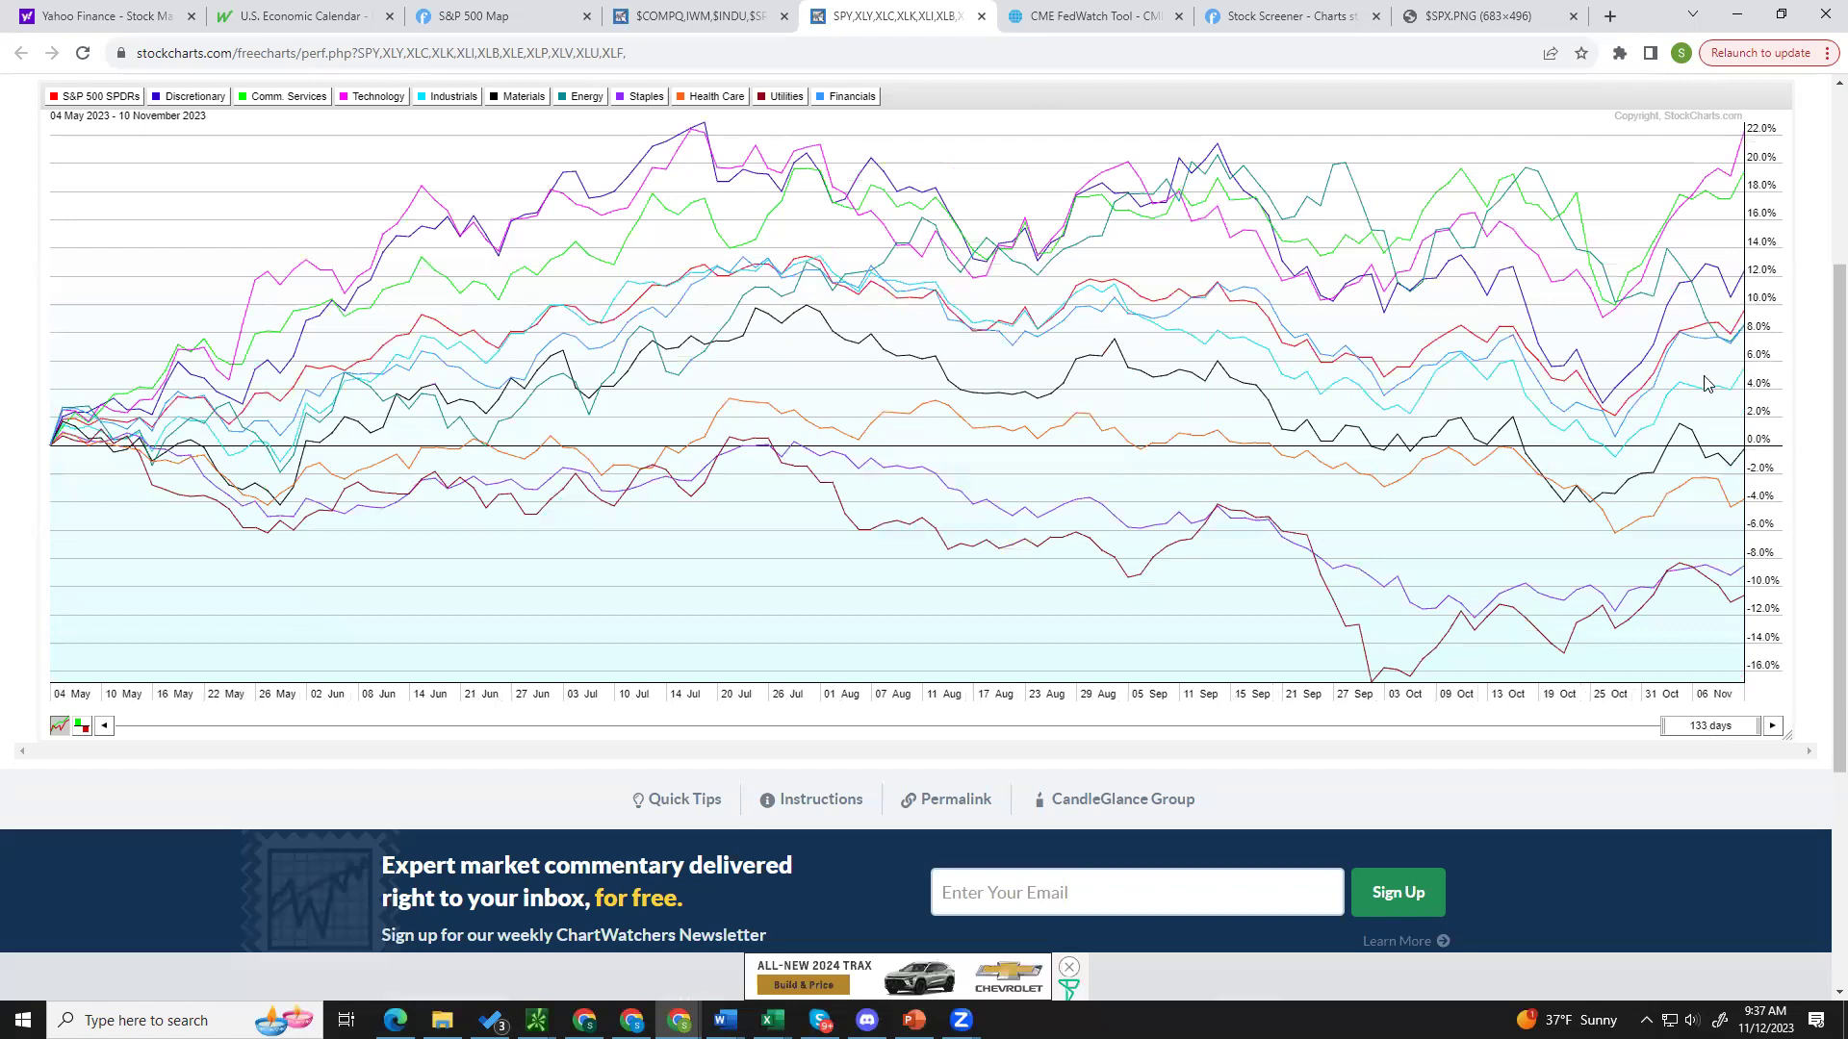
mouse_move(1722, 175)
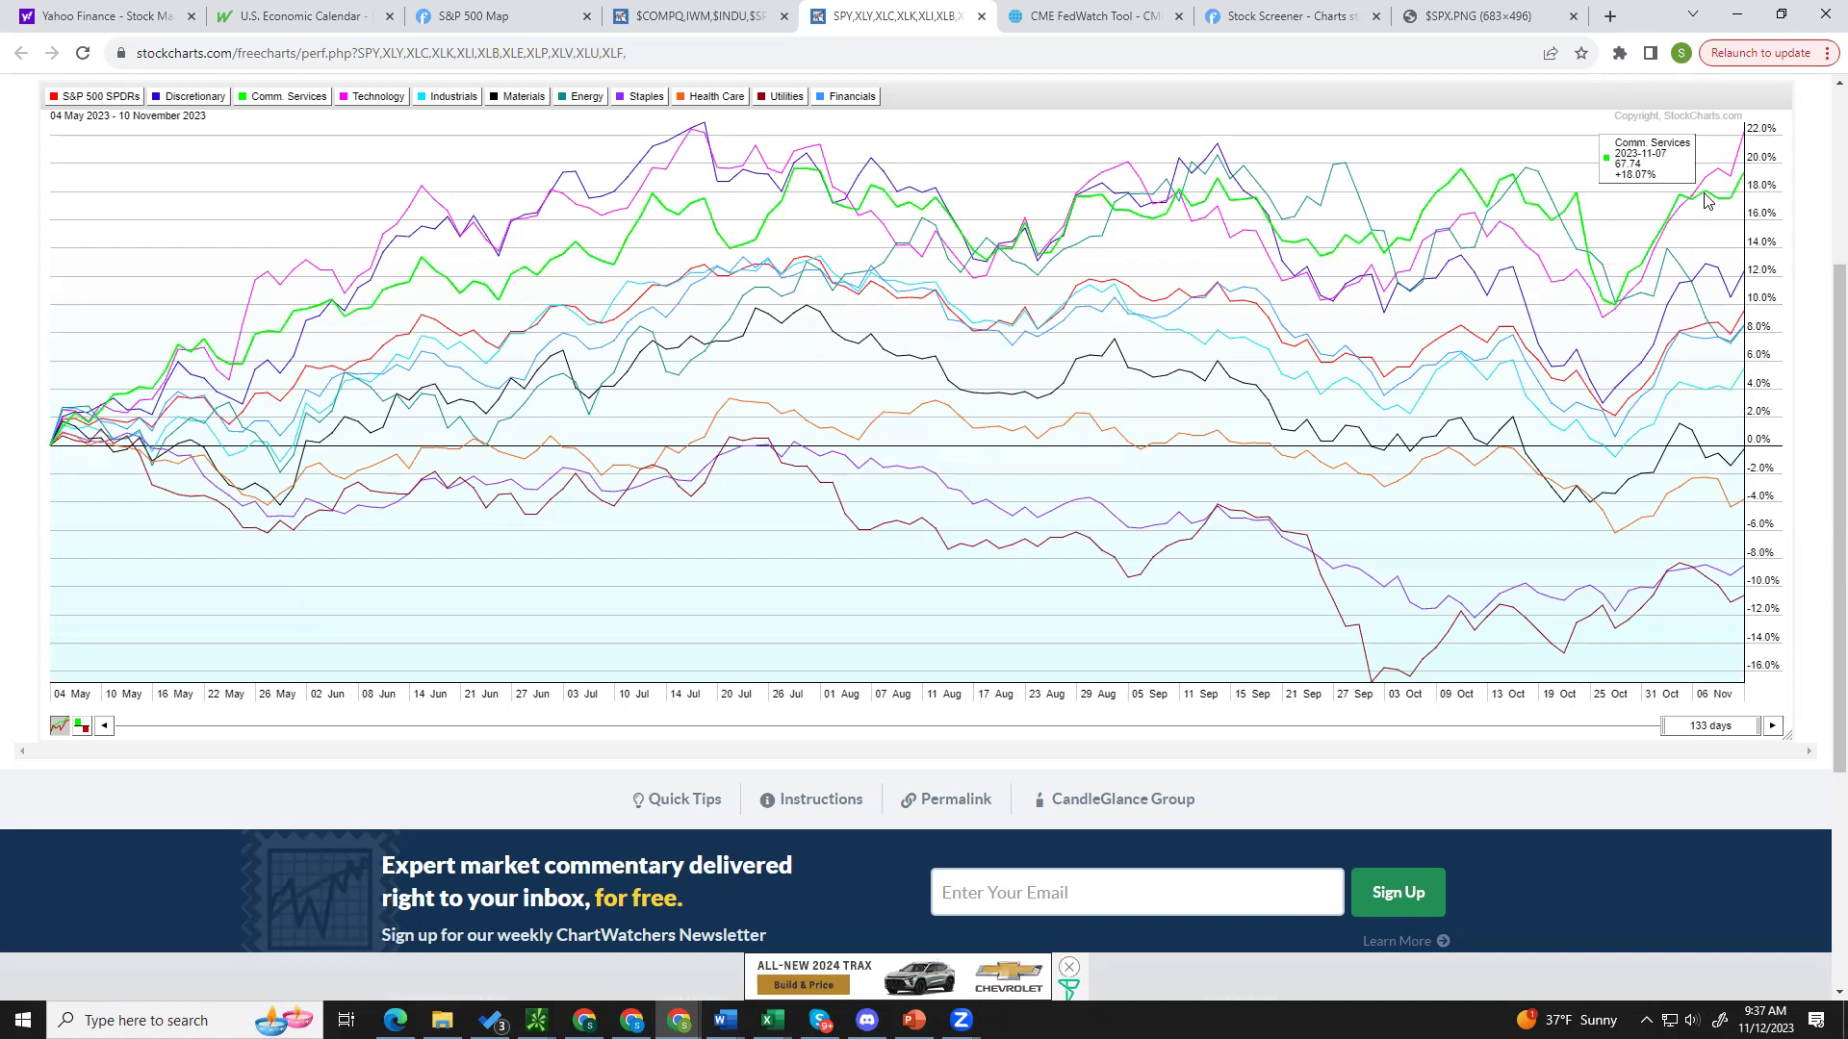
mouse_move(1706, 271)
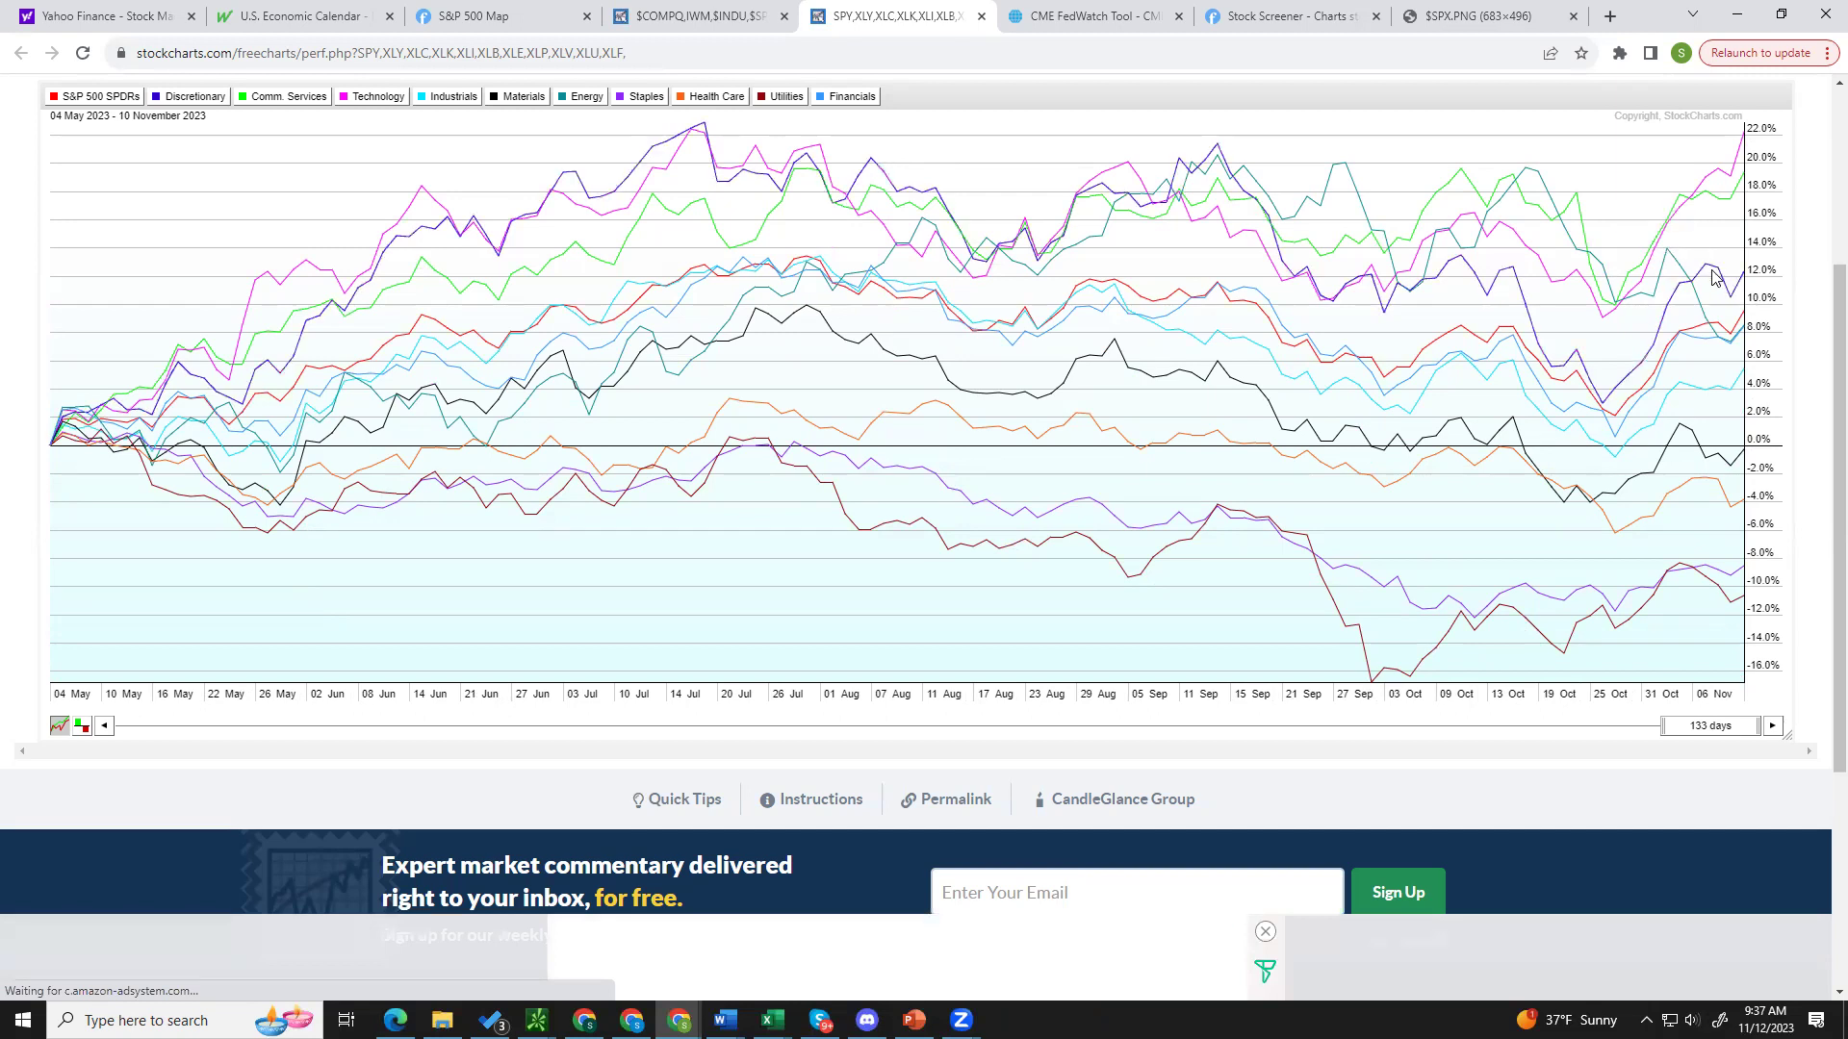
mouse_move(1646, 258)
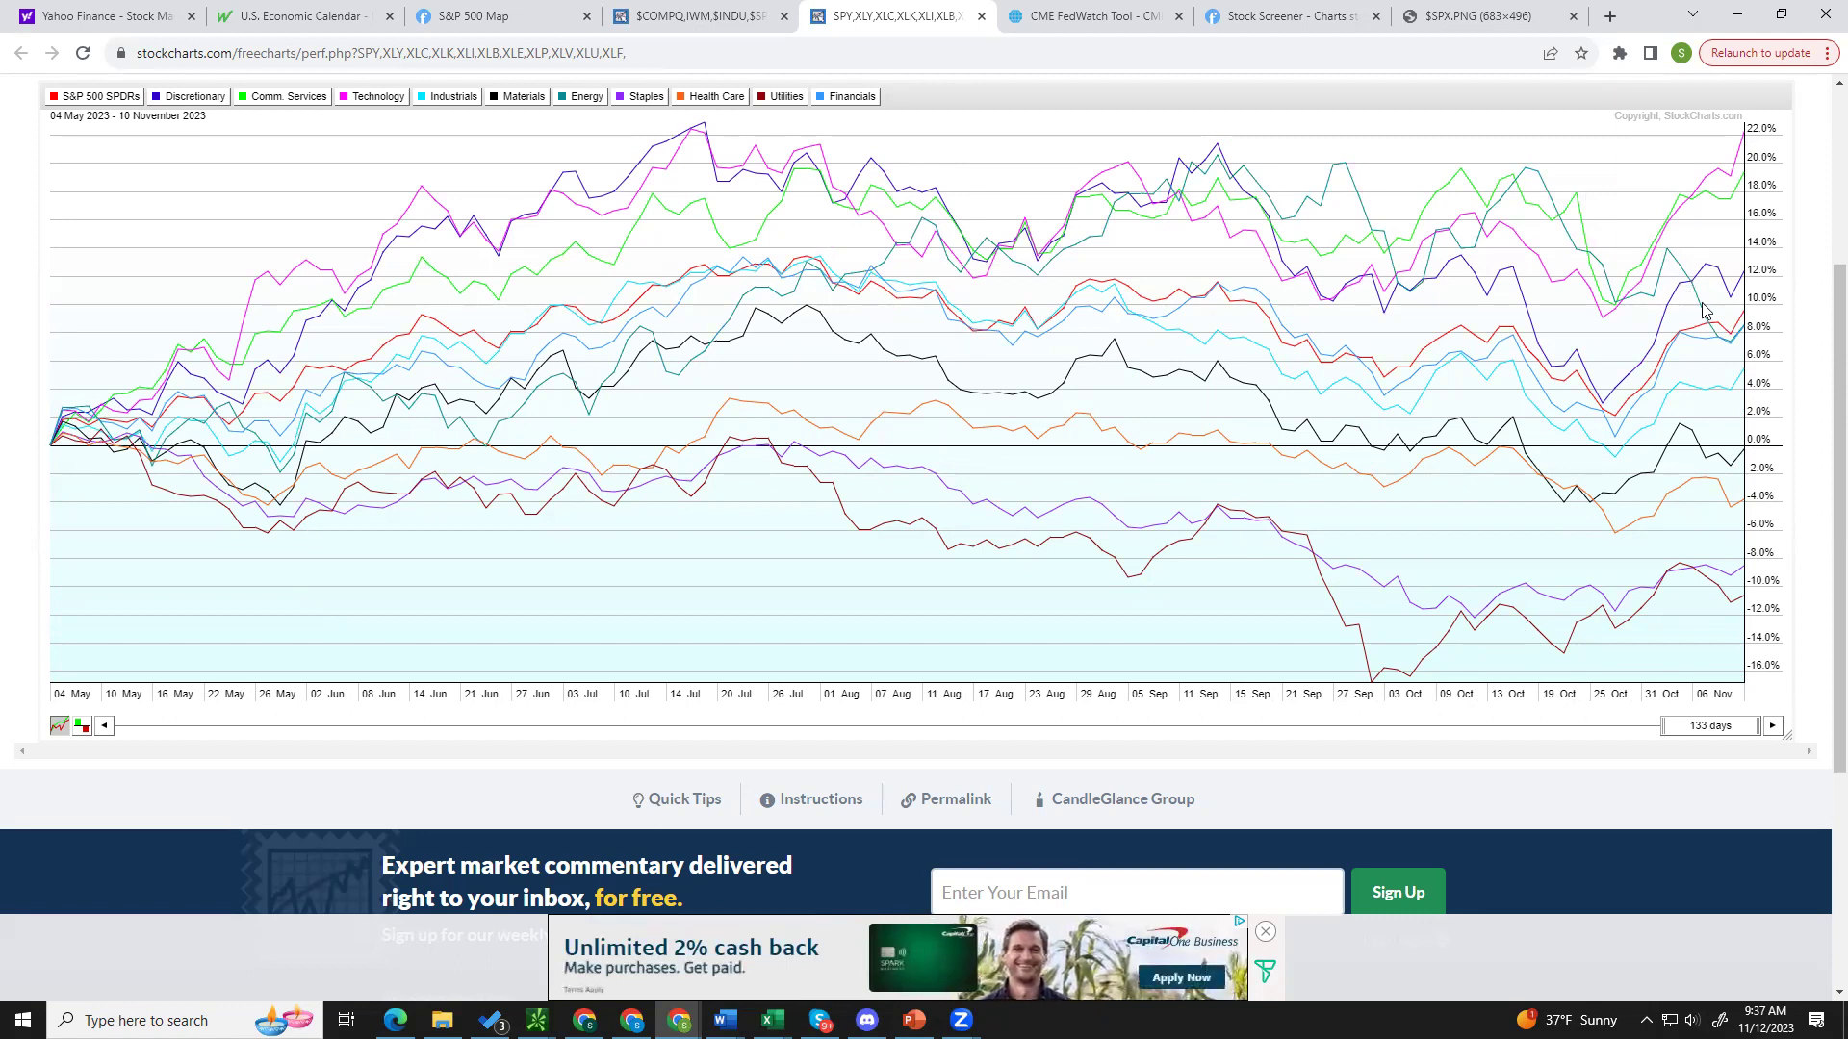
mouse_move(1720, 344)
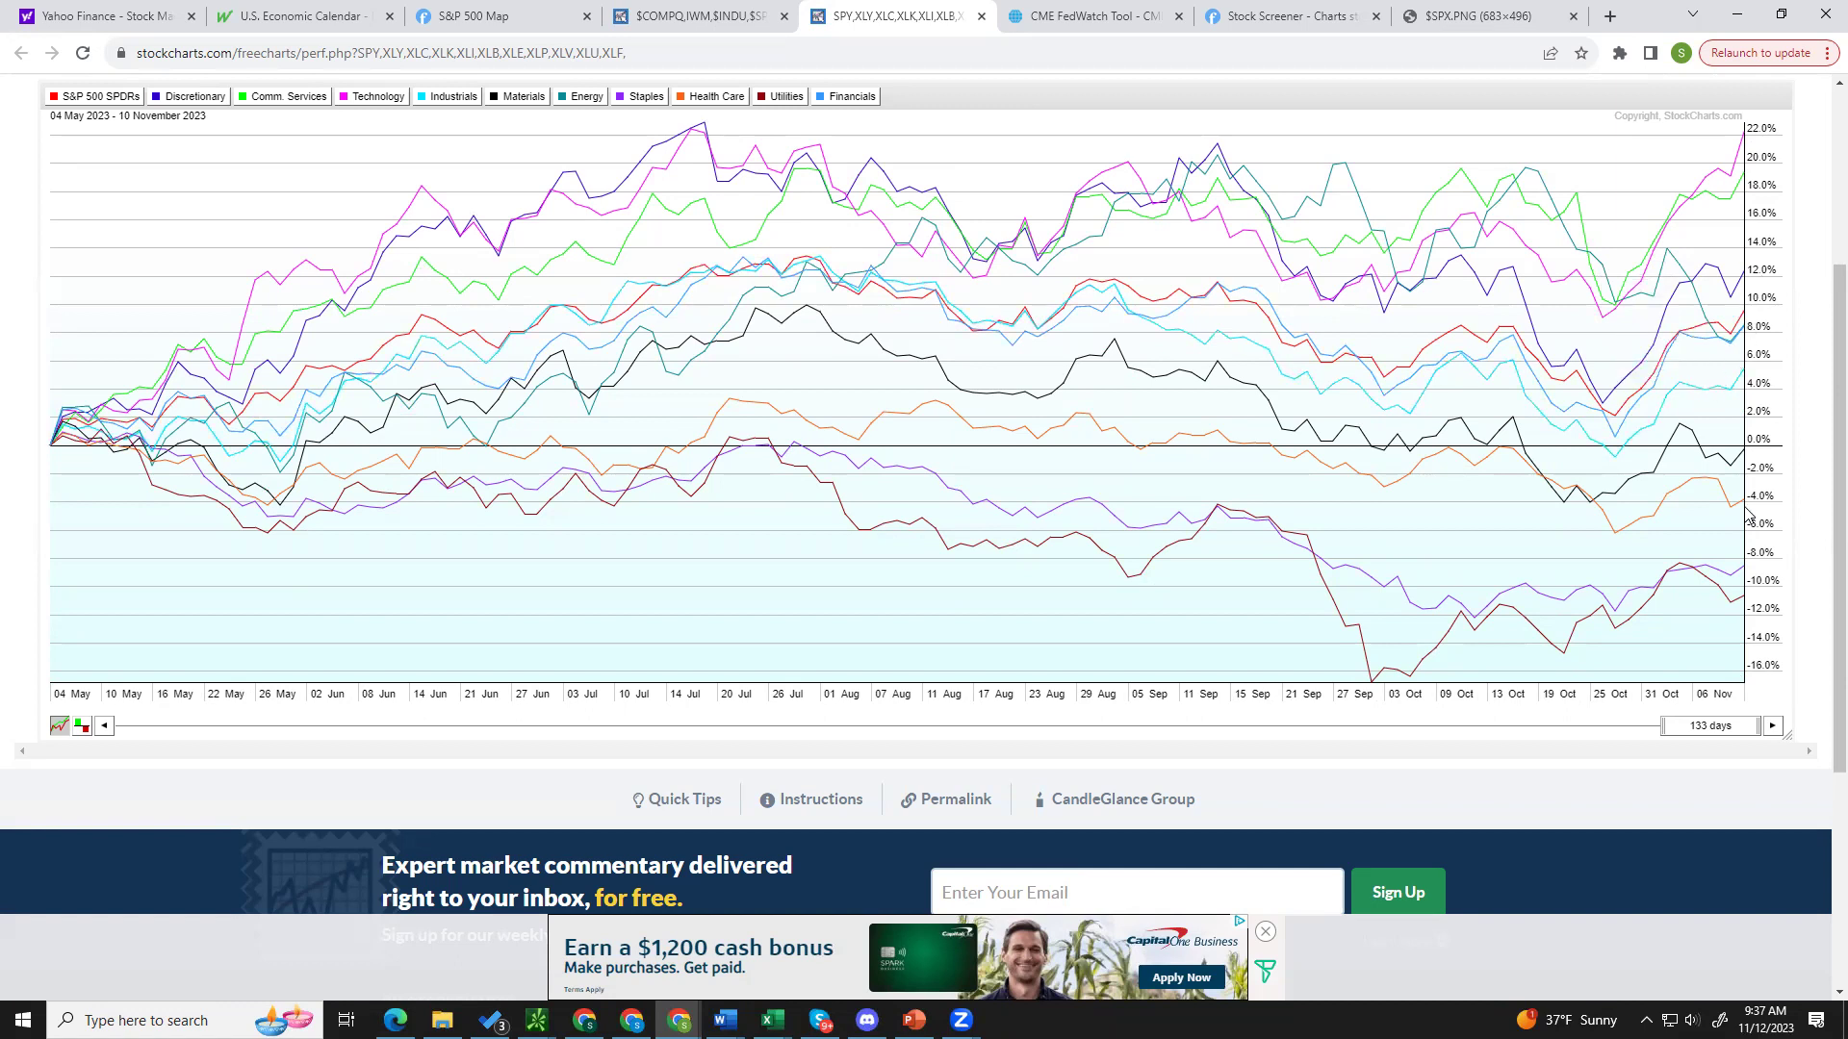
mouse_move(1717, 486)
mouse_move(1710, 574)
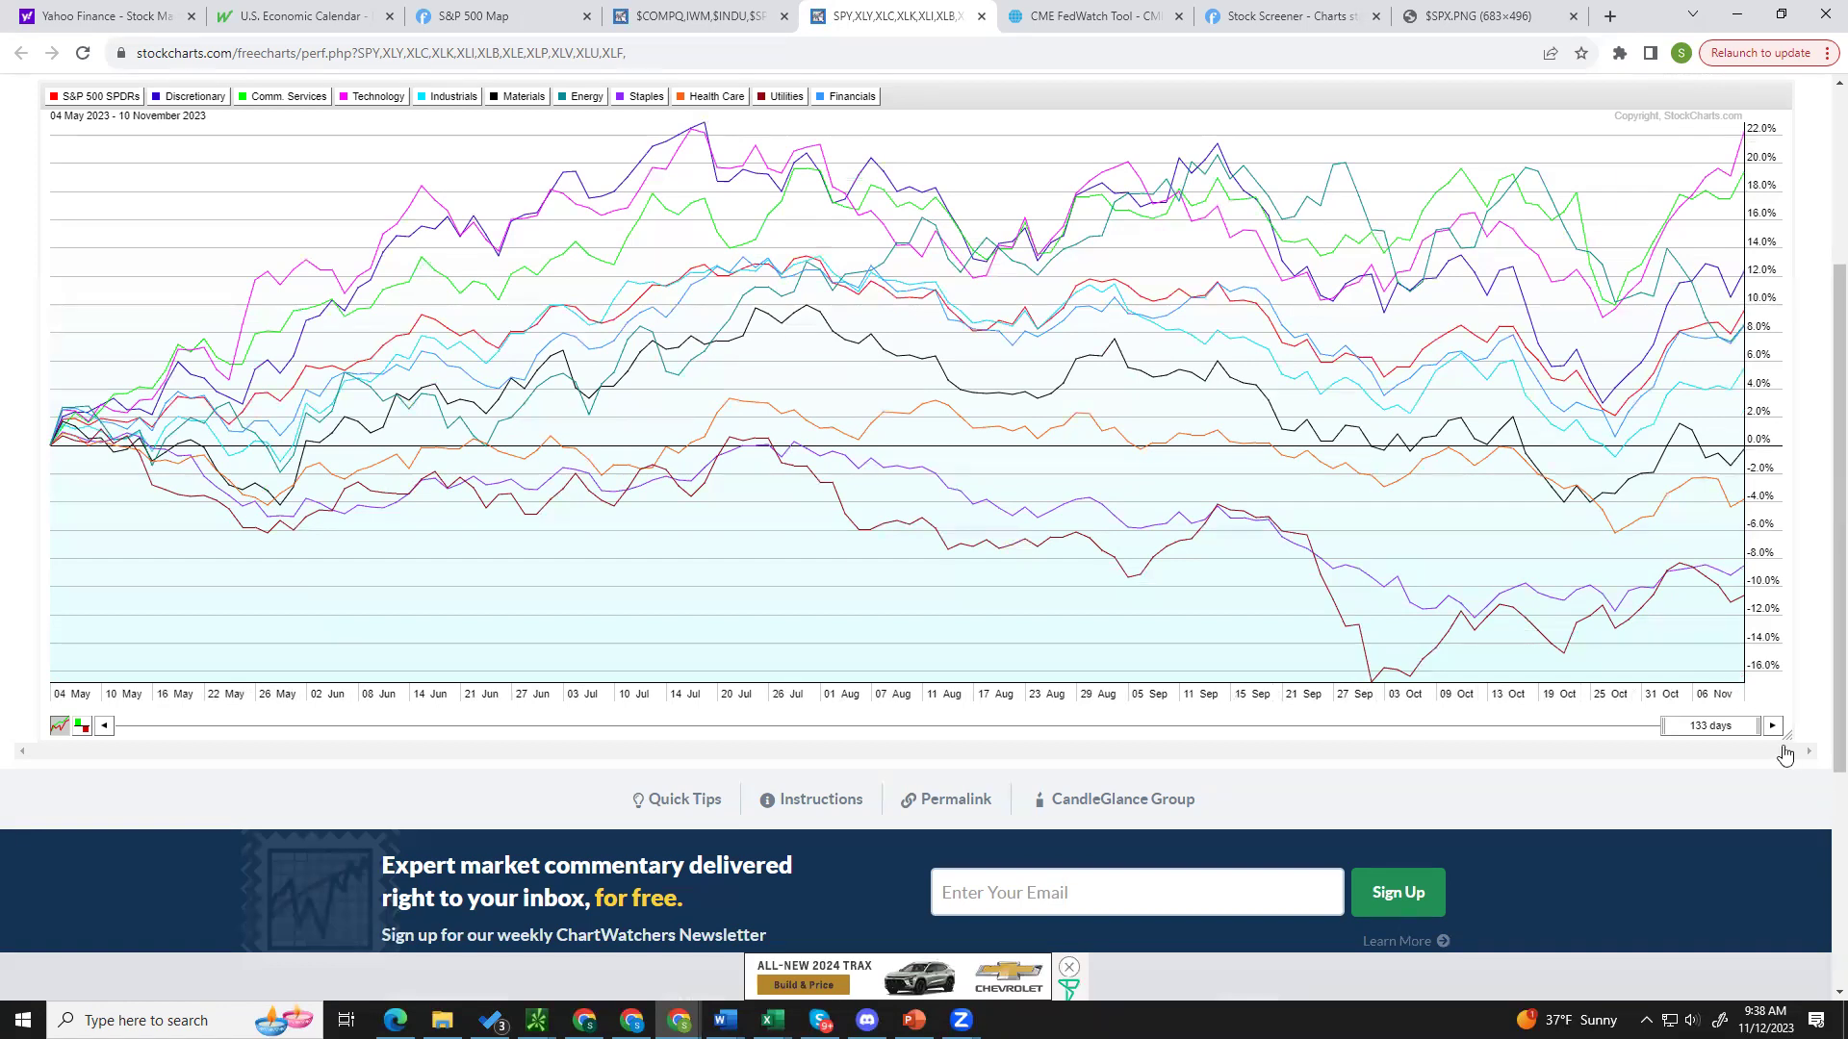
Step: Shorten the sector chart's range to 66 days and compare the recent sector lines, including Discretionary's late-October low
left_click(1717, 725)
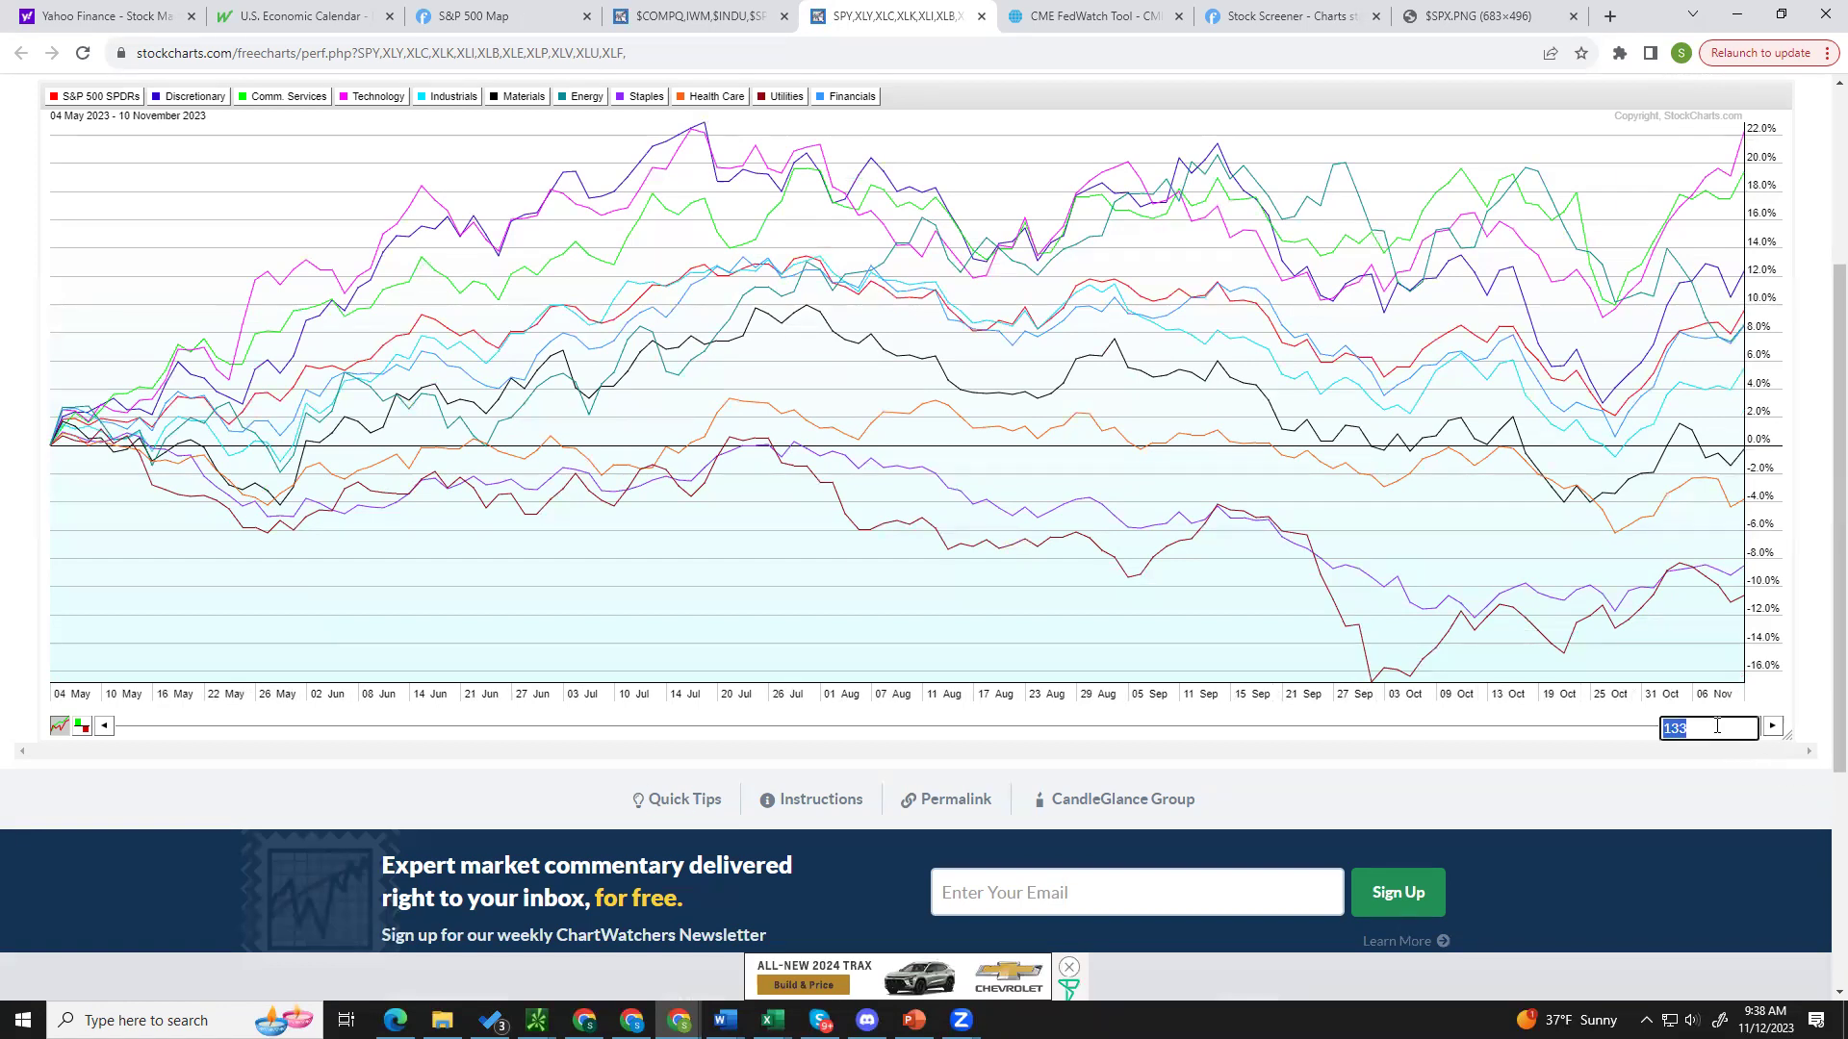
type("66")
key("Return")
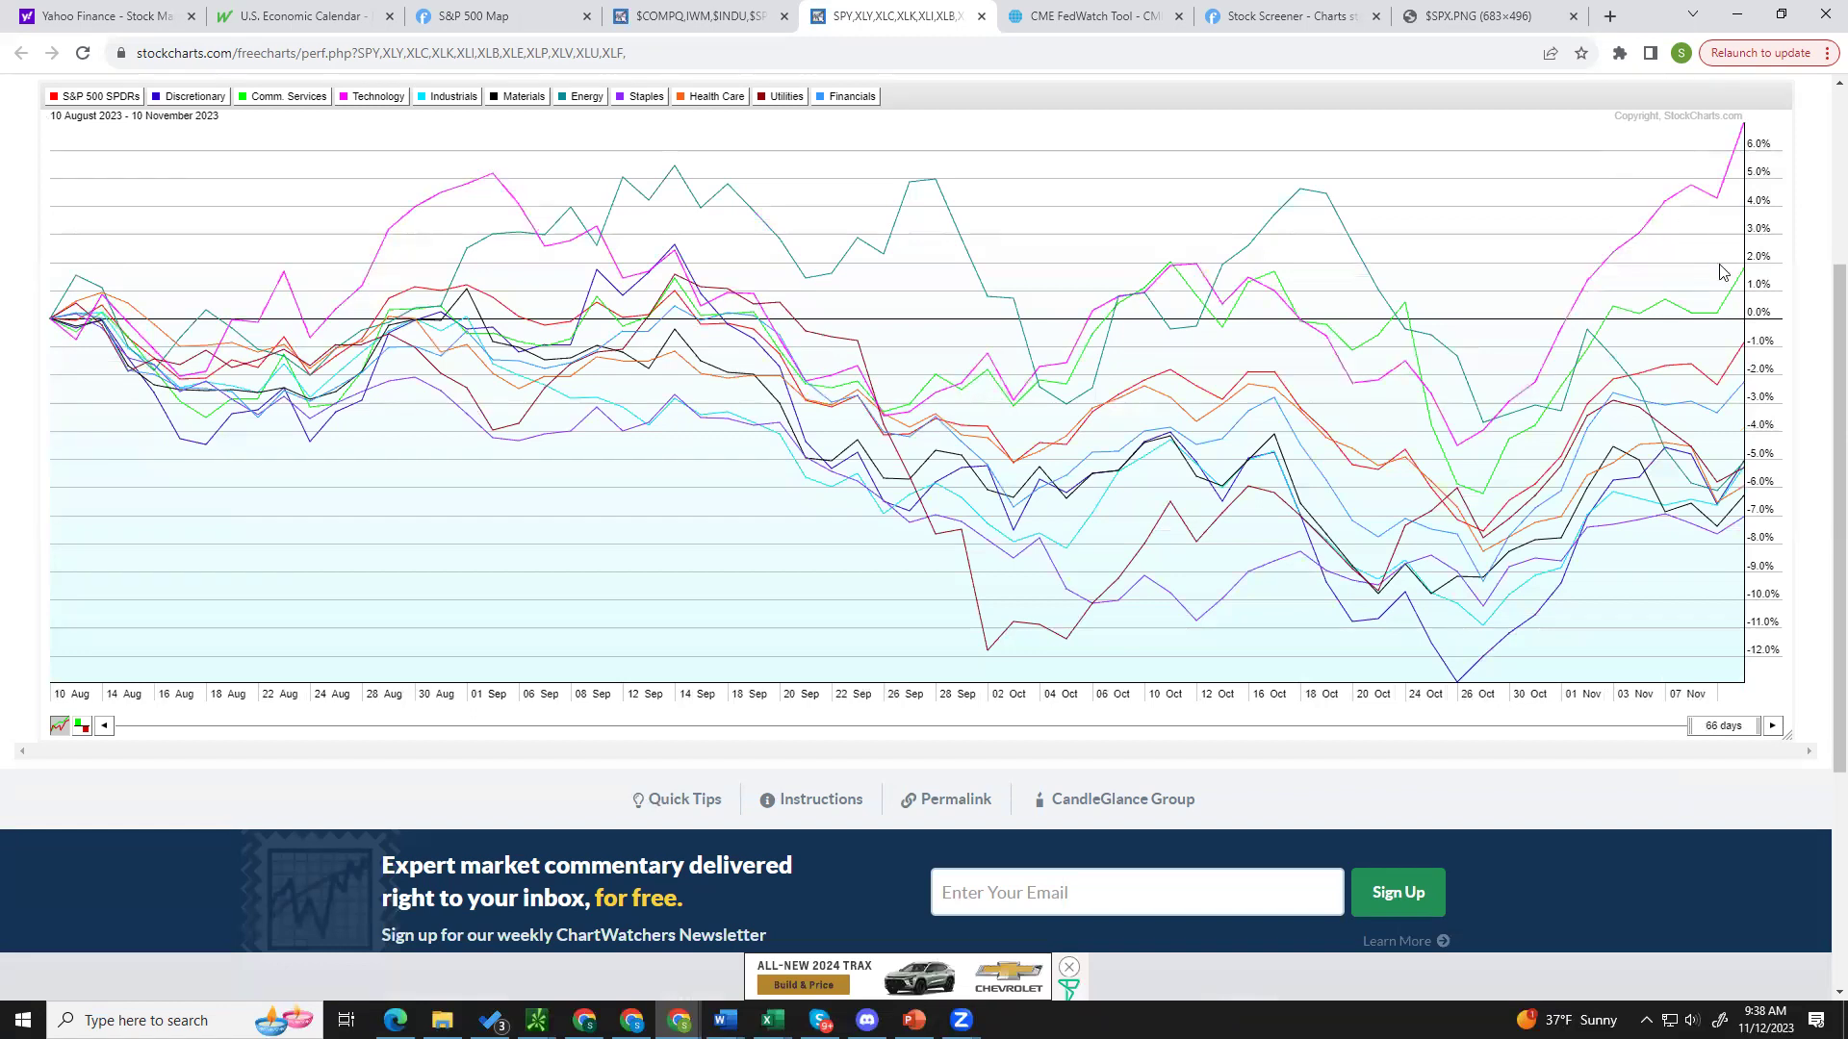
mouse_move(1668, 306)
mouse_move(1697, 409)
mouse_move(1618, 501)
mouse_move(1458, 685)
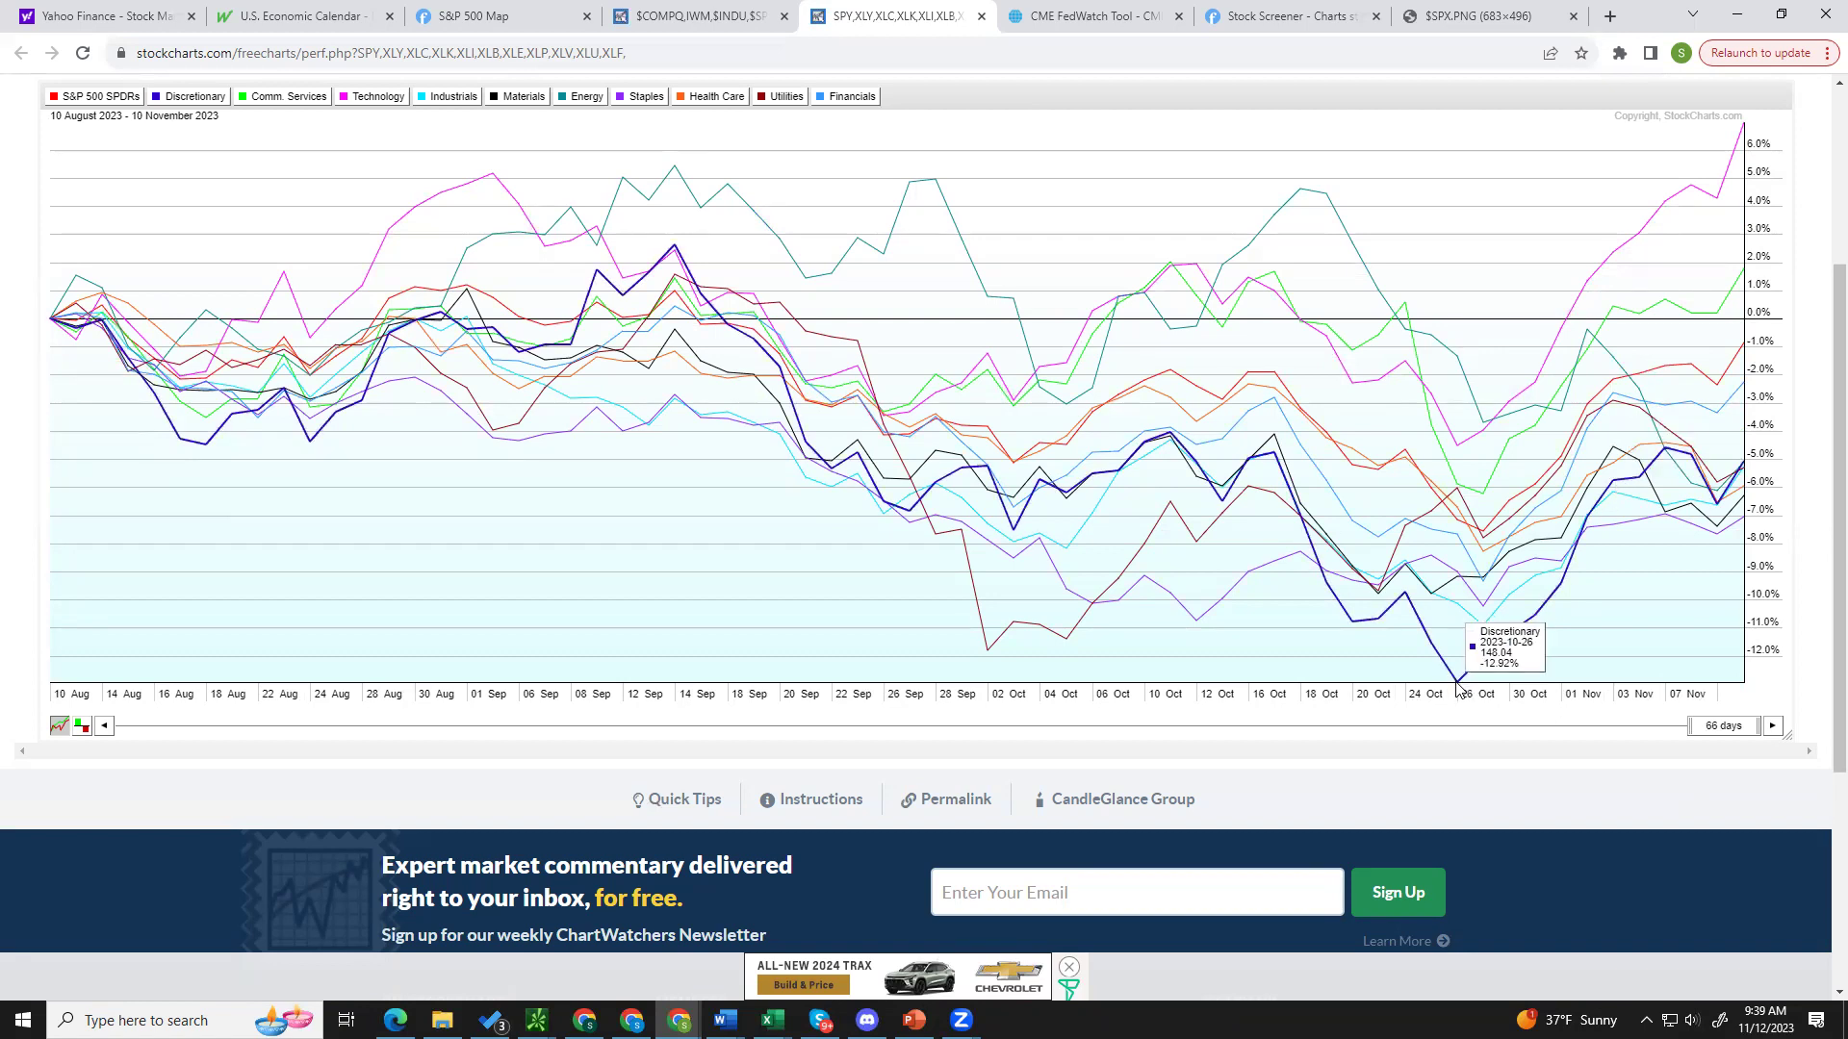
Step: Shorten the sector chart's range to 22 days and examine the Utilities and Staples lines in early November
left_click(1710, 731)
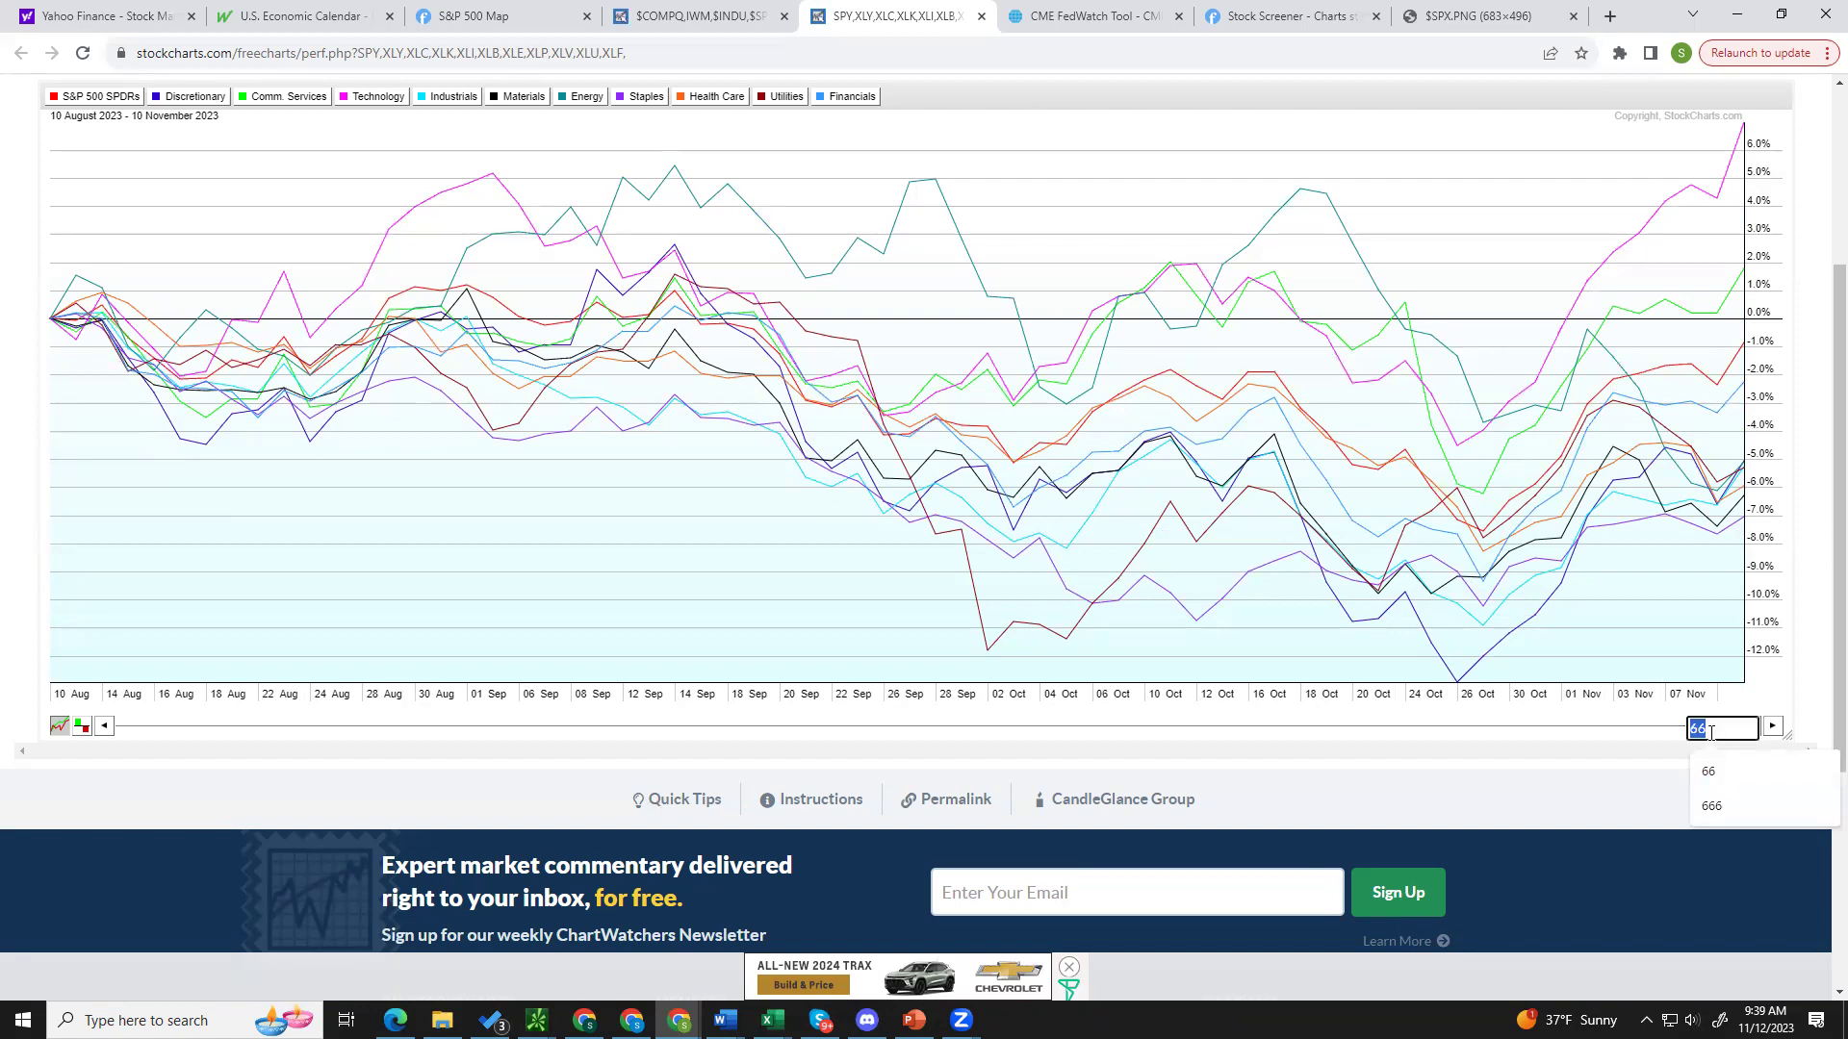
type("22")
key("Return")
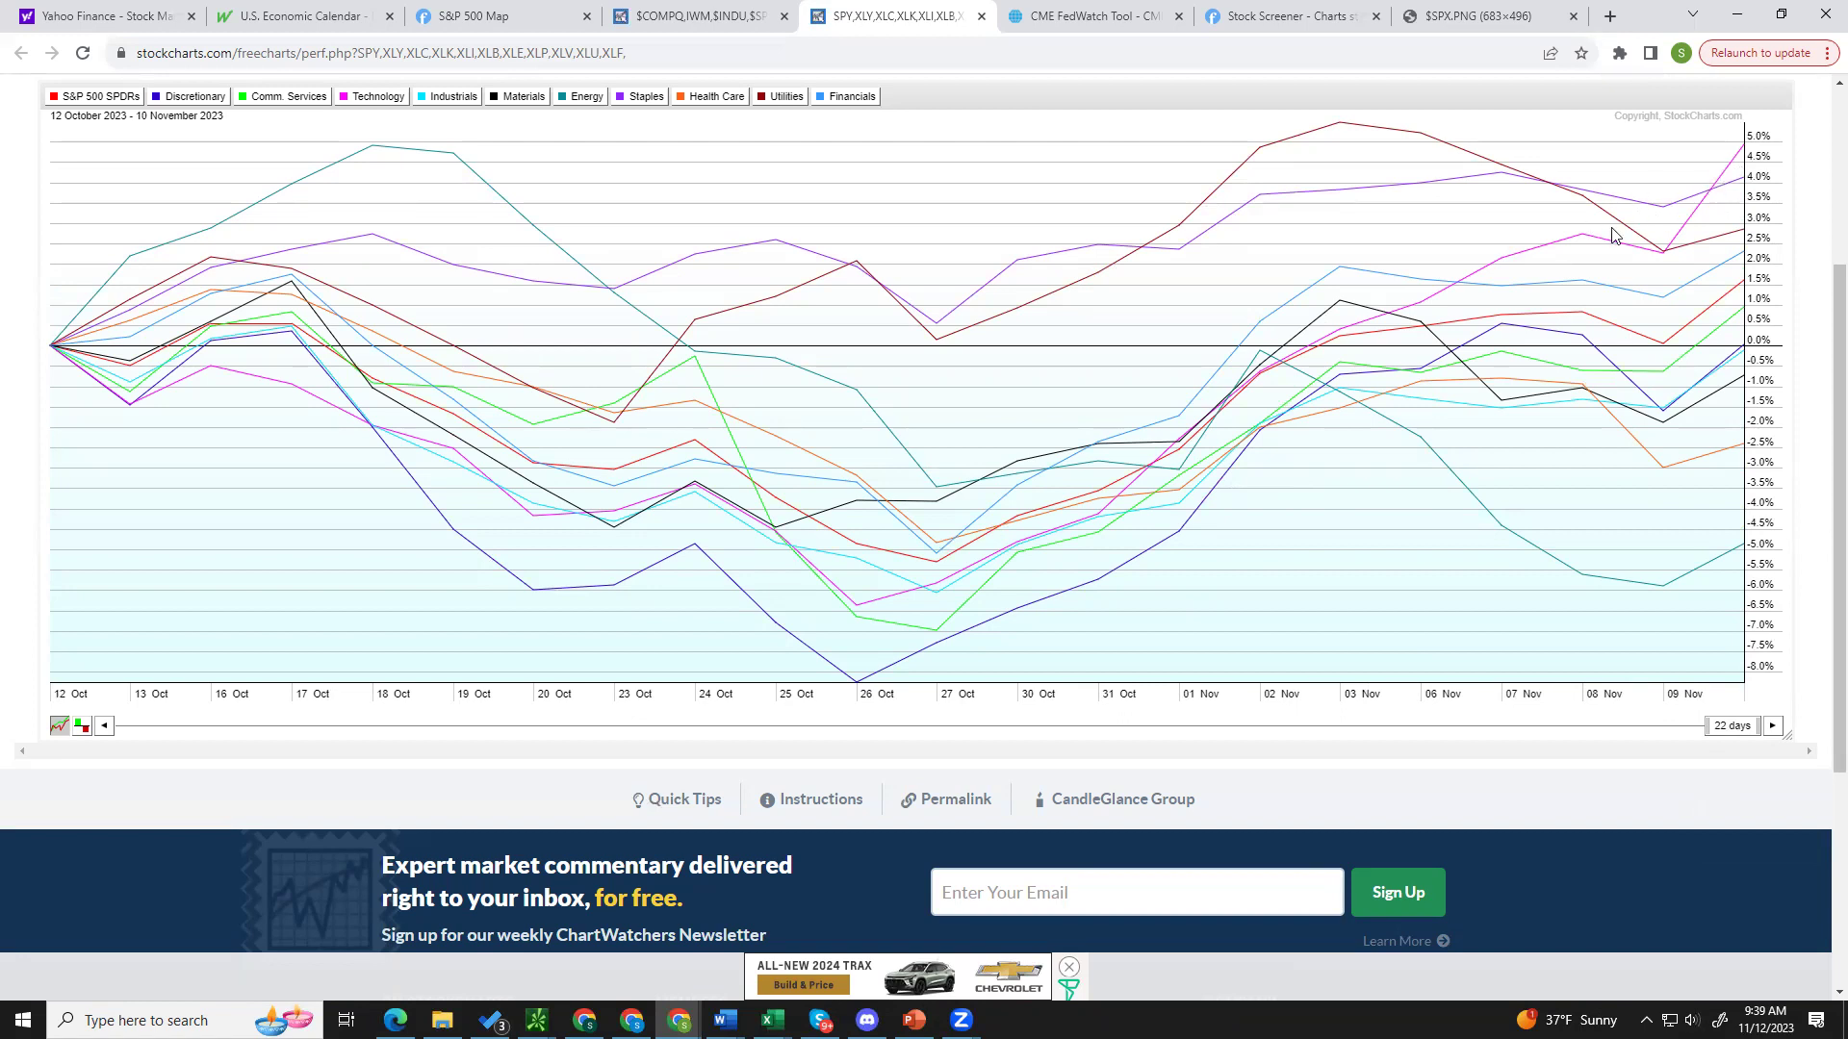
mouse_move(1343, 127)
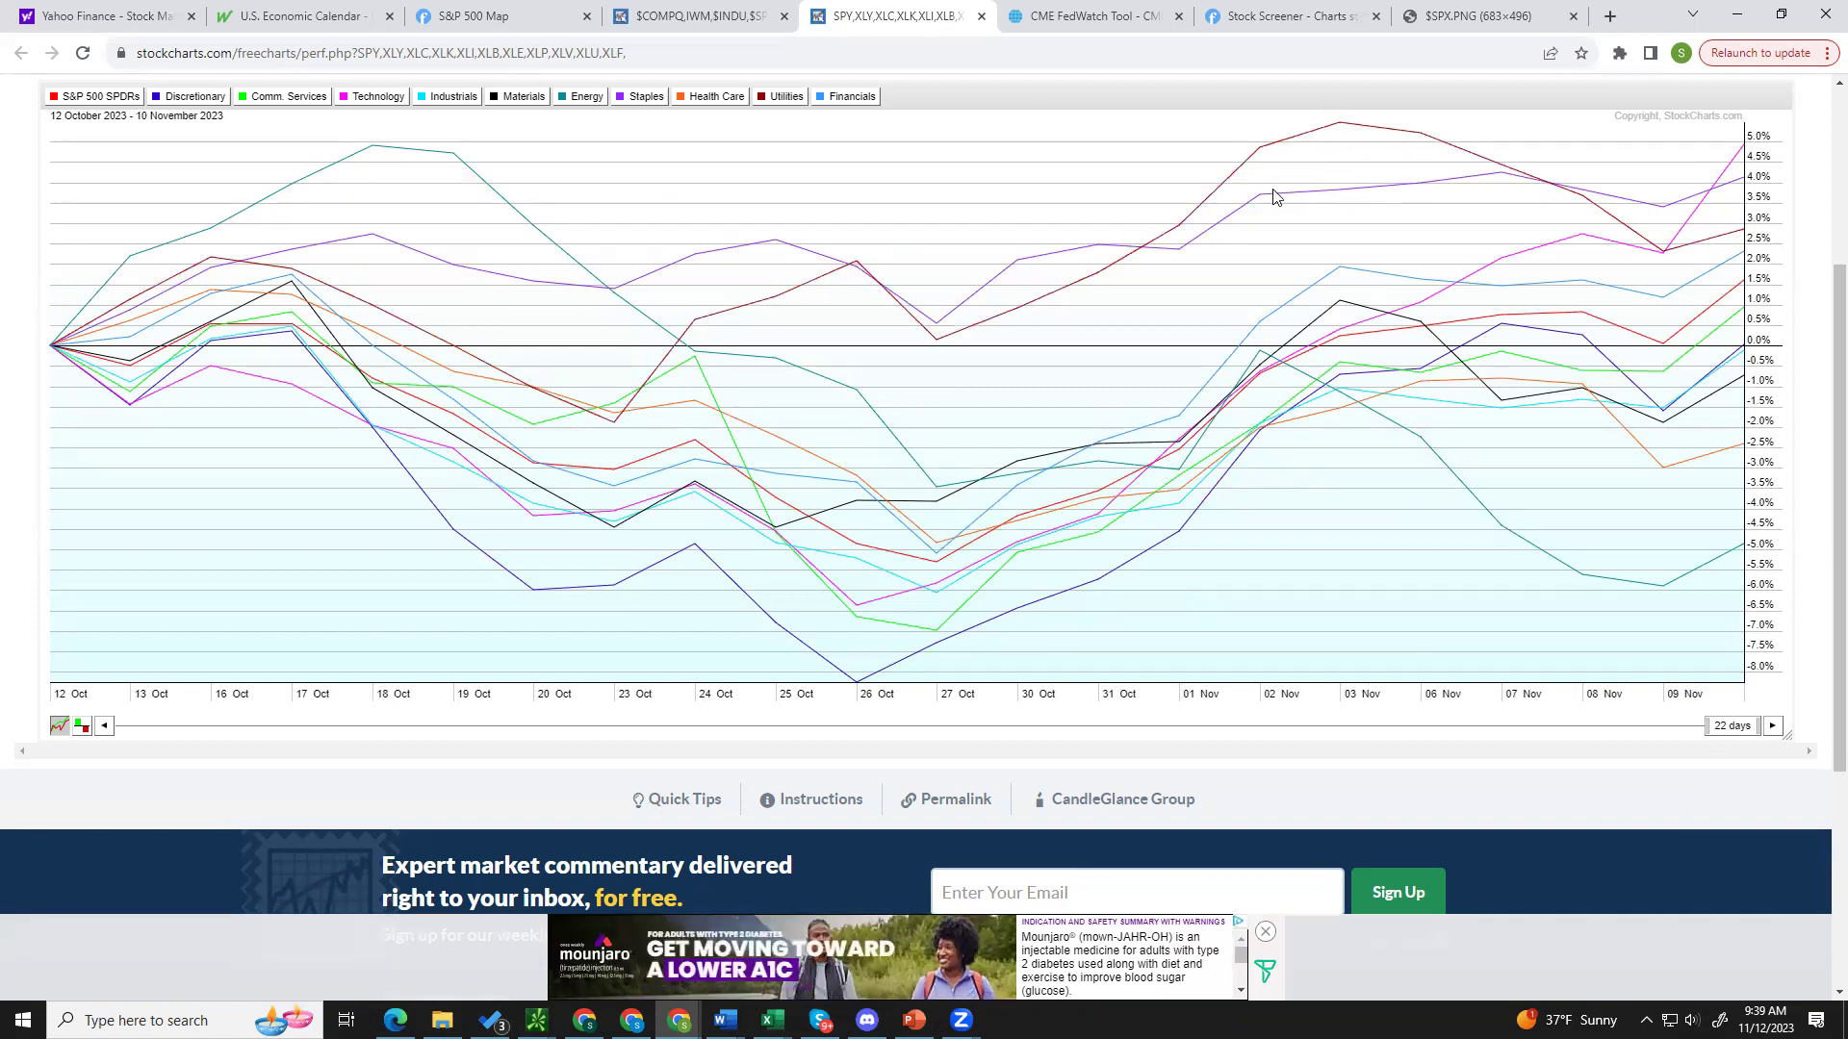
mouse_move(1263, 200)
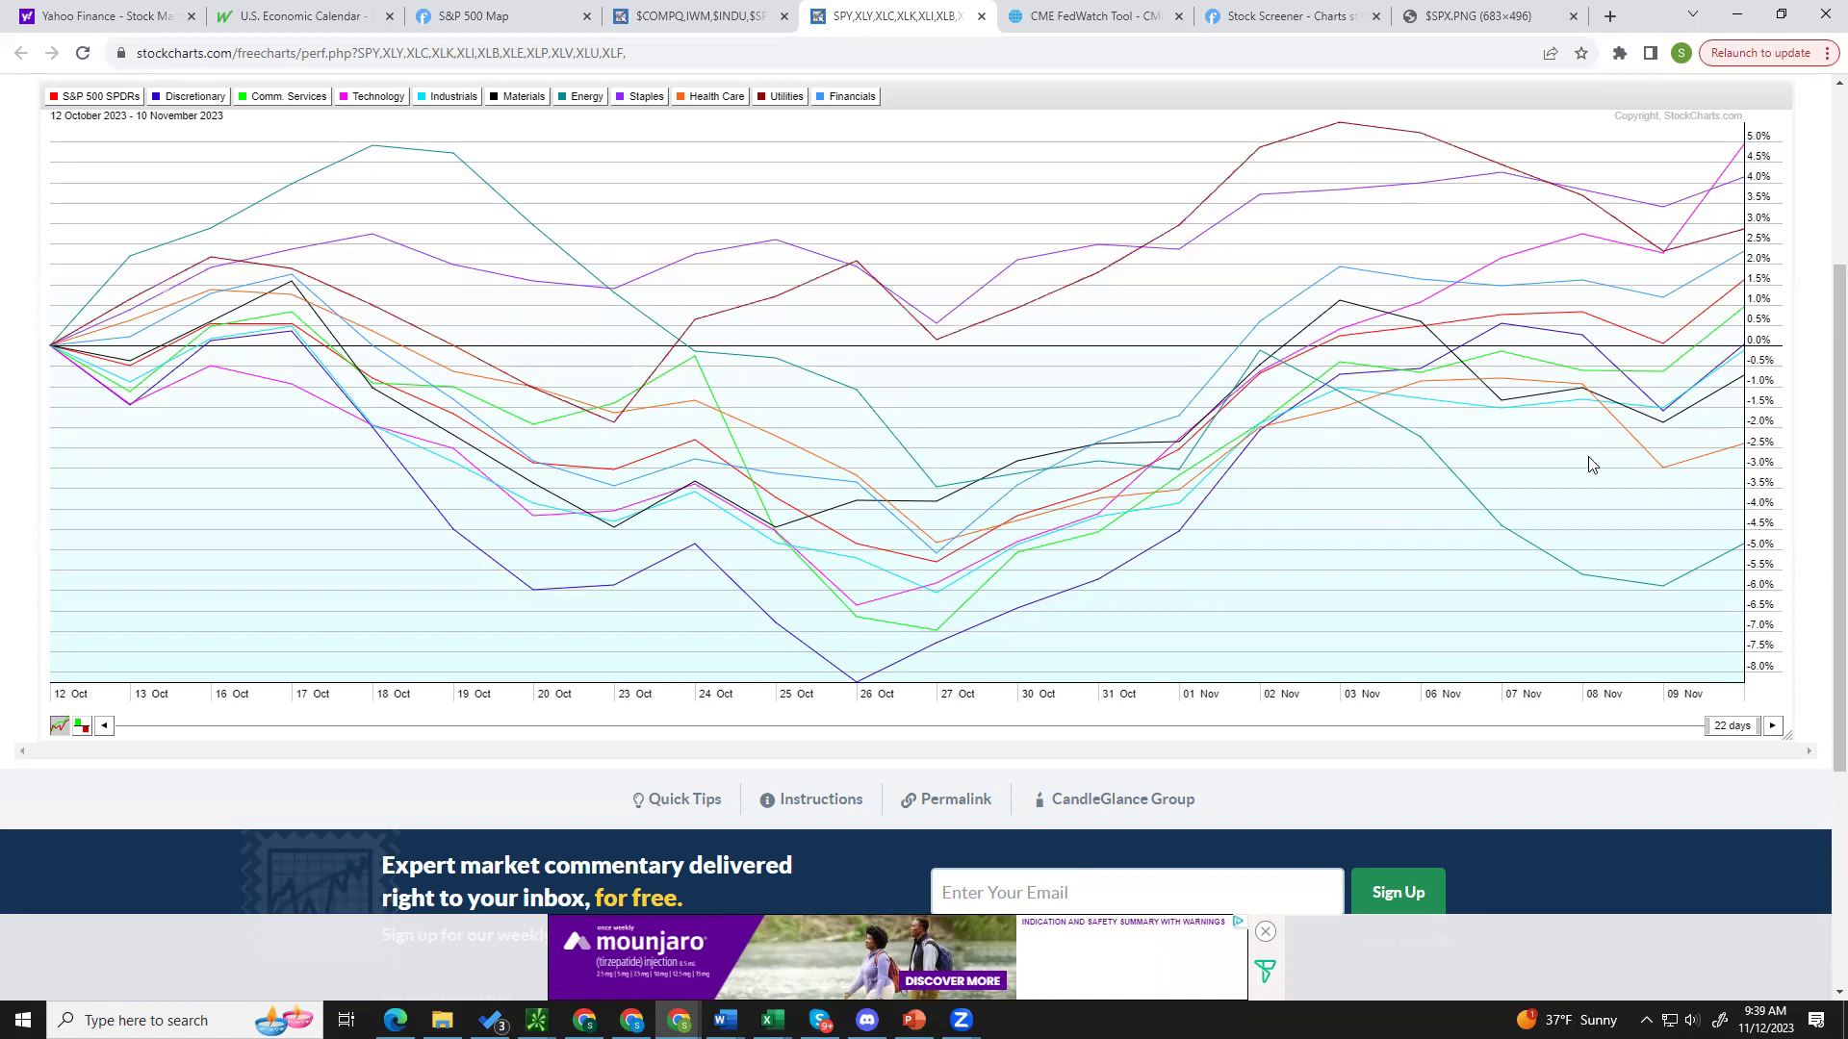
Step: Expand the sector performance chart's range to all available history
left_click_drag(1746, 729, 1738, 736)
left_click(1738, 735)
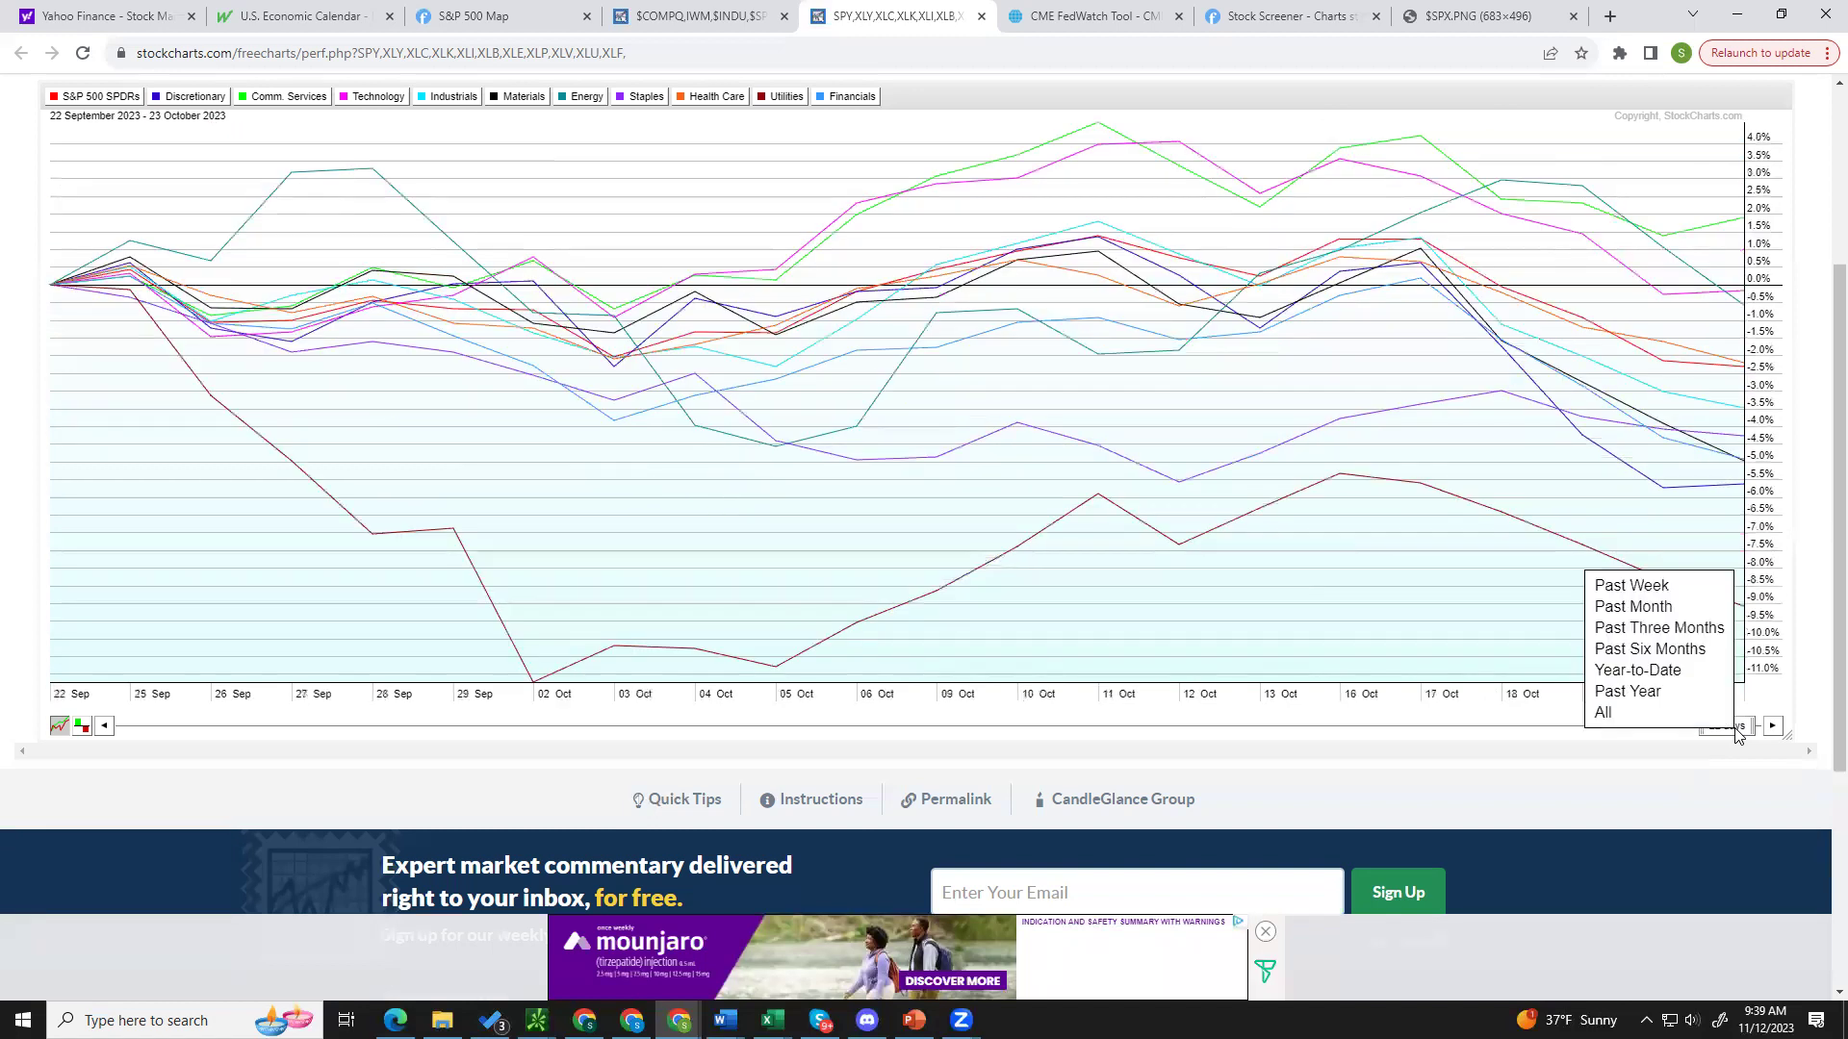
left_click(1602, 712)
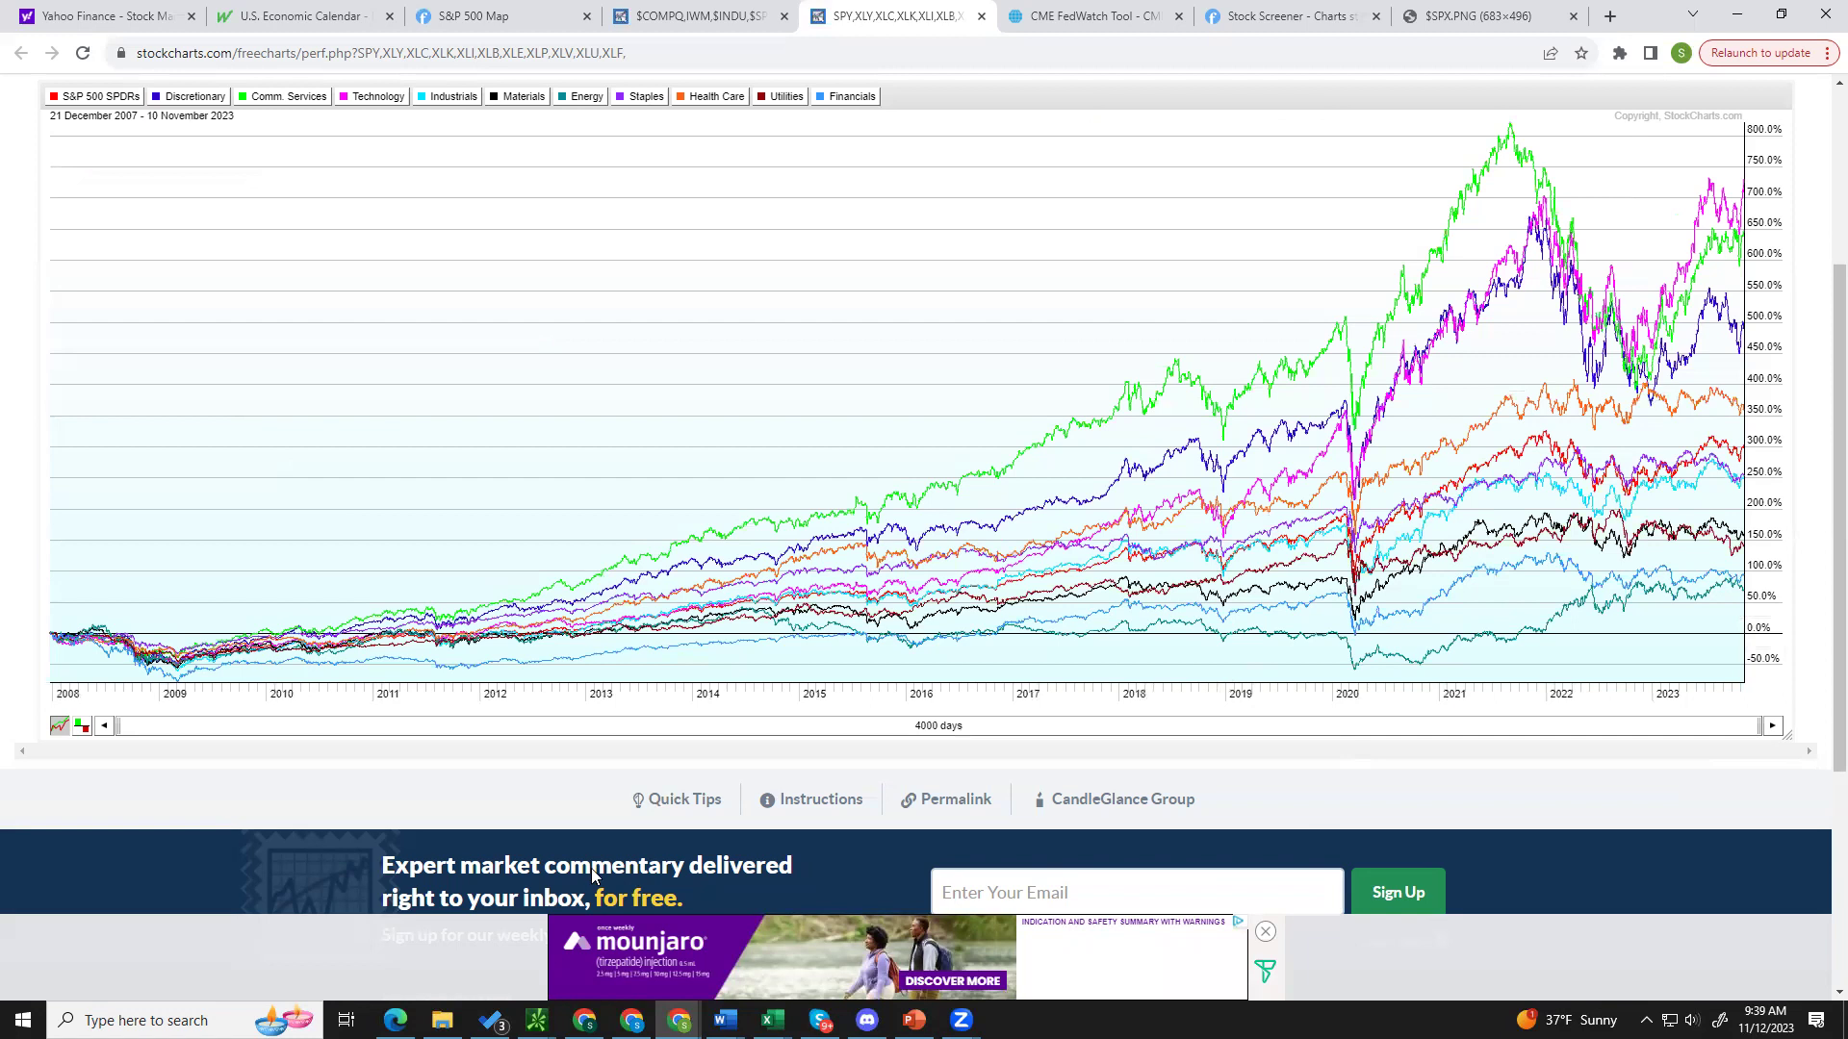
Step: Set the sector chart's range to 22 days and shift it back to 5 October – 3 November 2023 to compare the sector lines
double_click(940, 726)
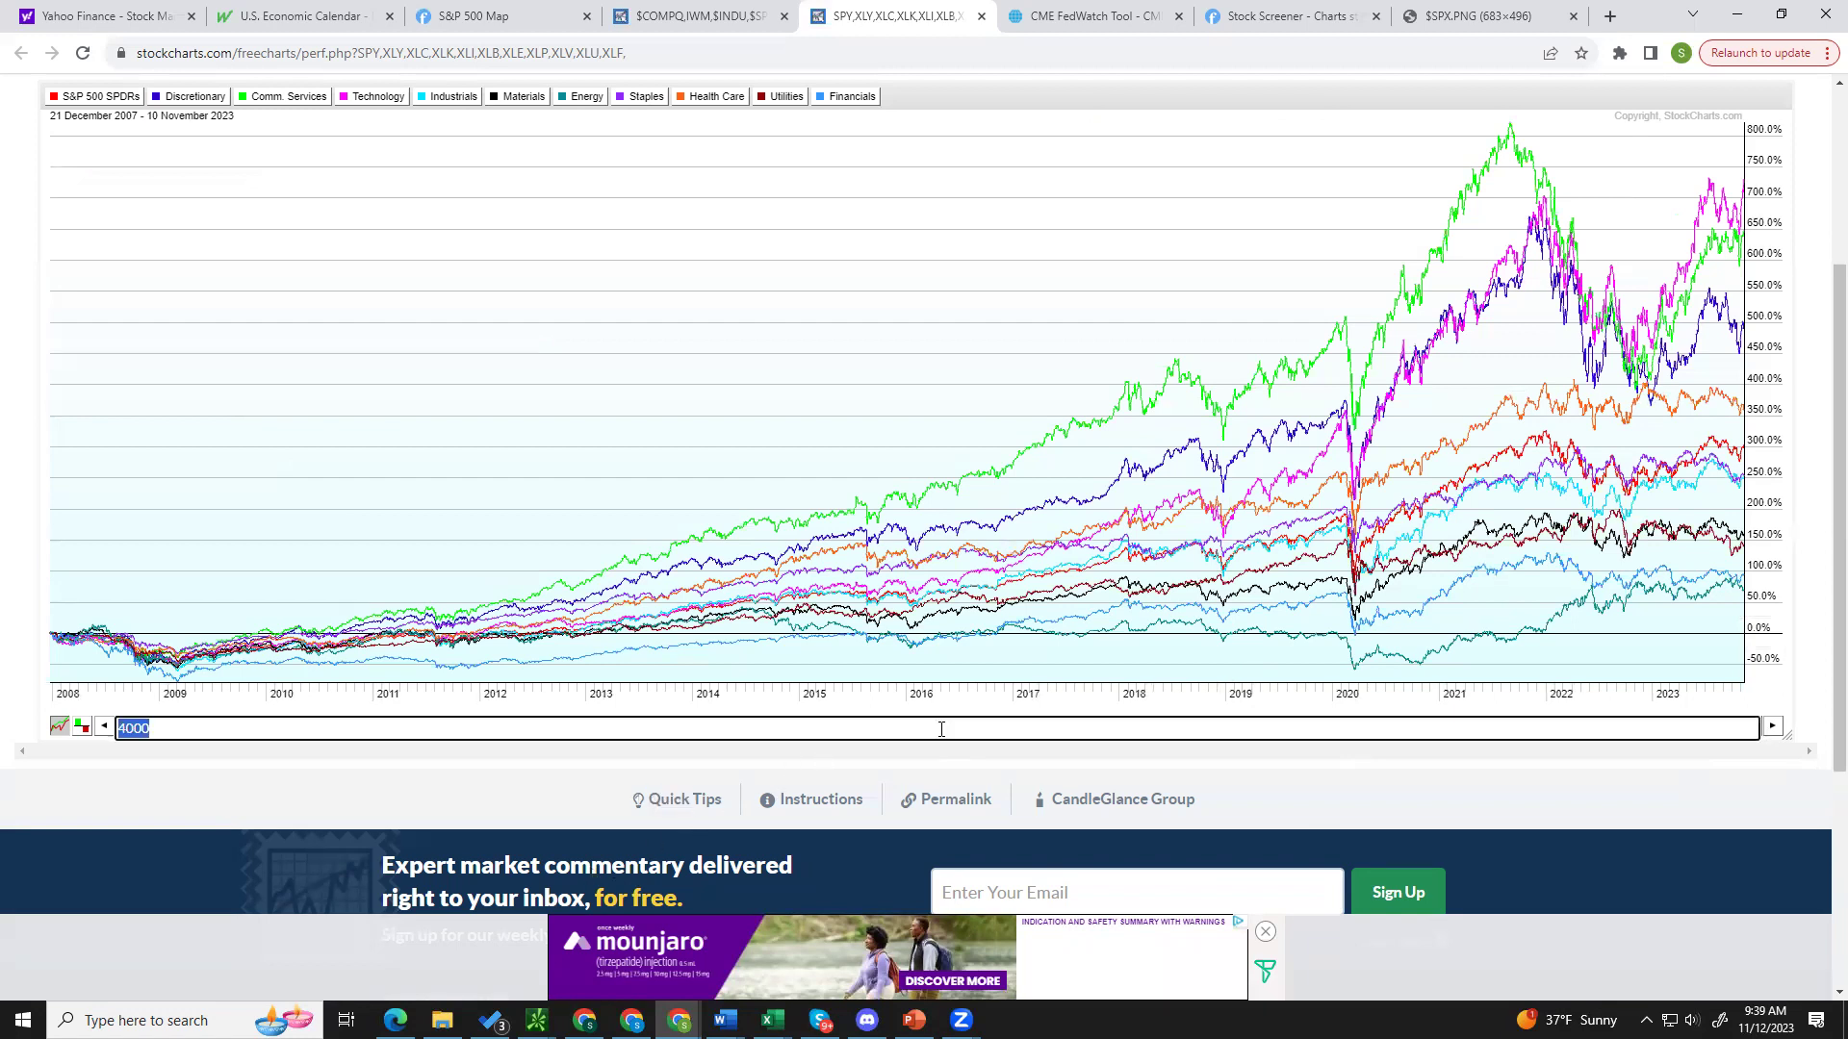
type("22")
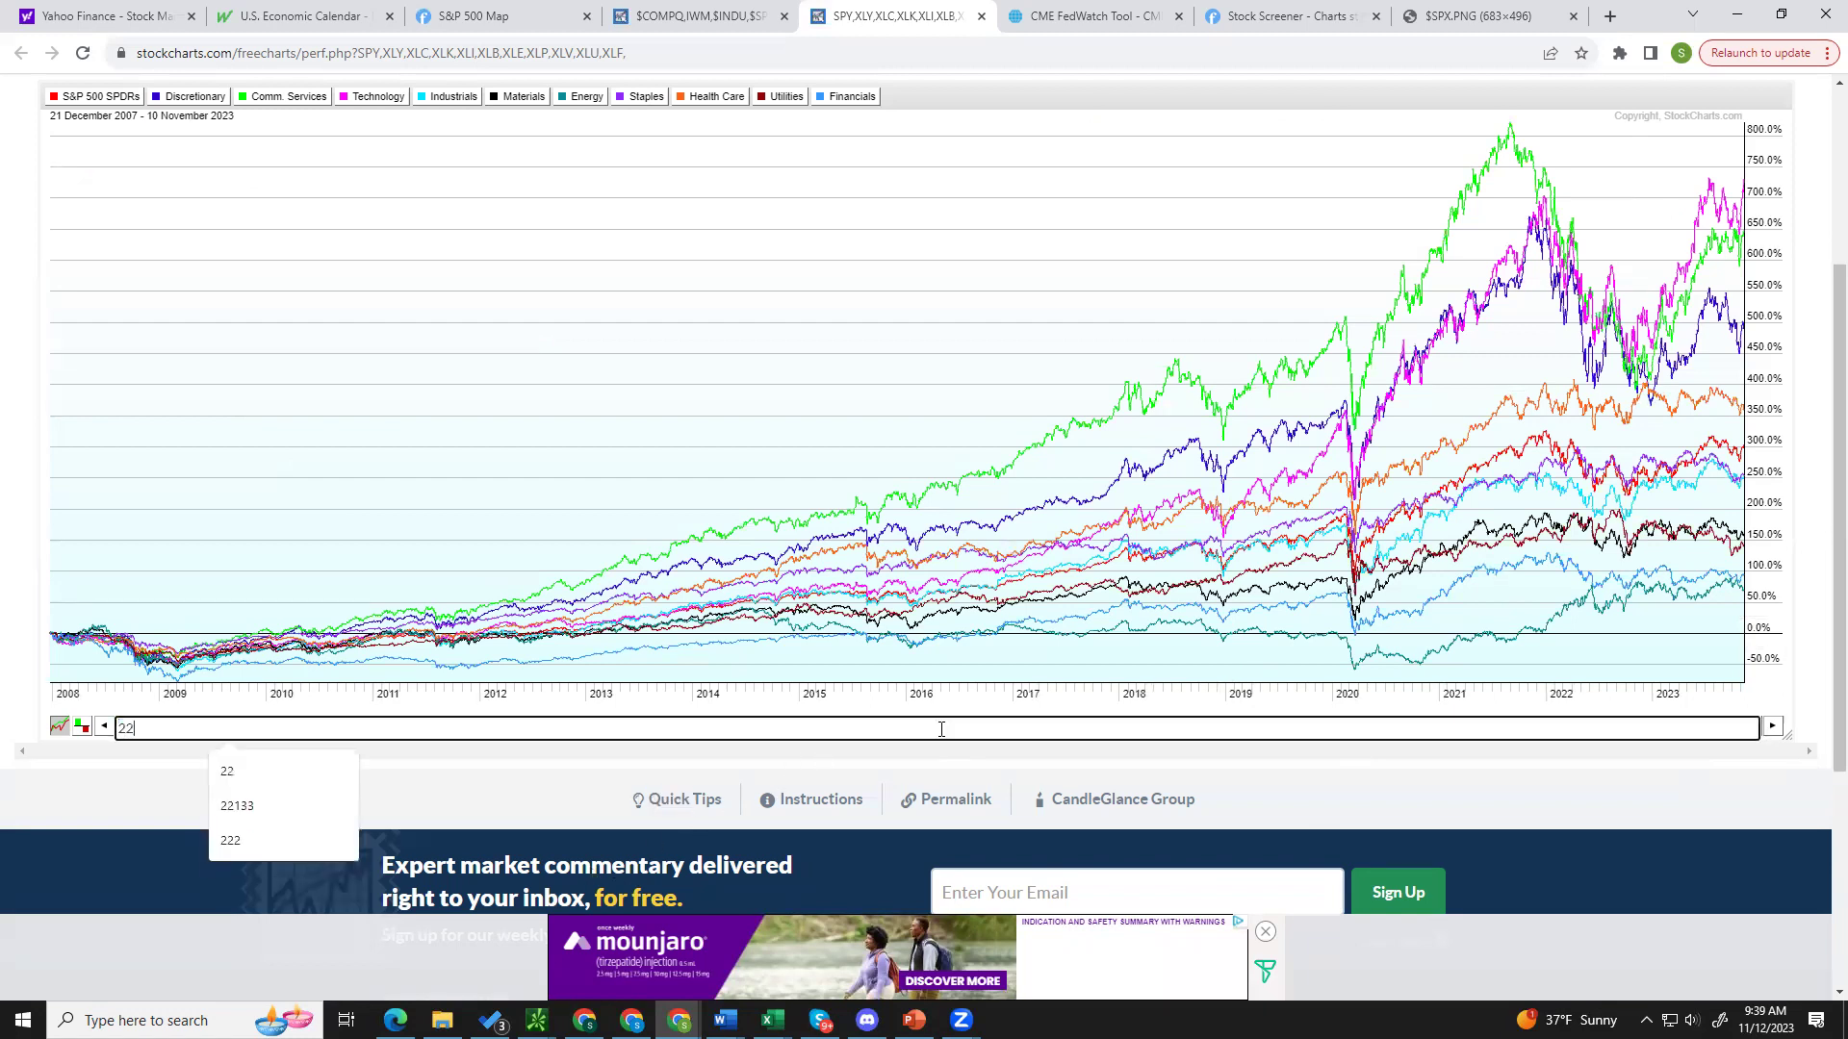
key("Return")
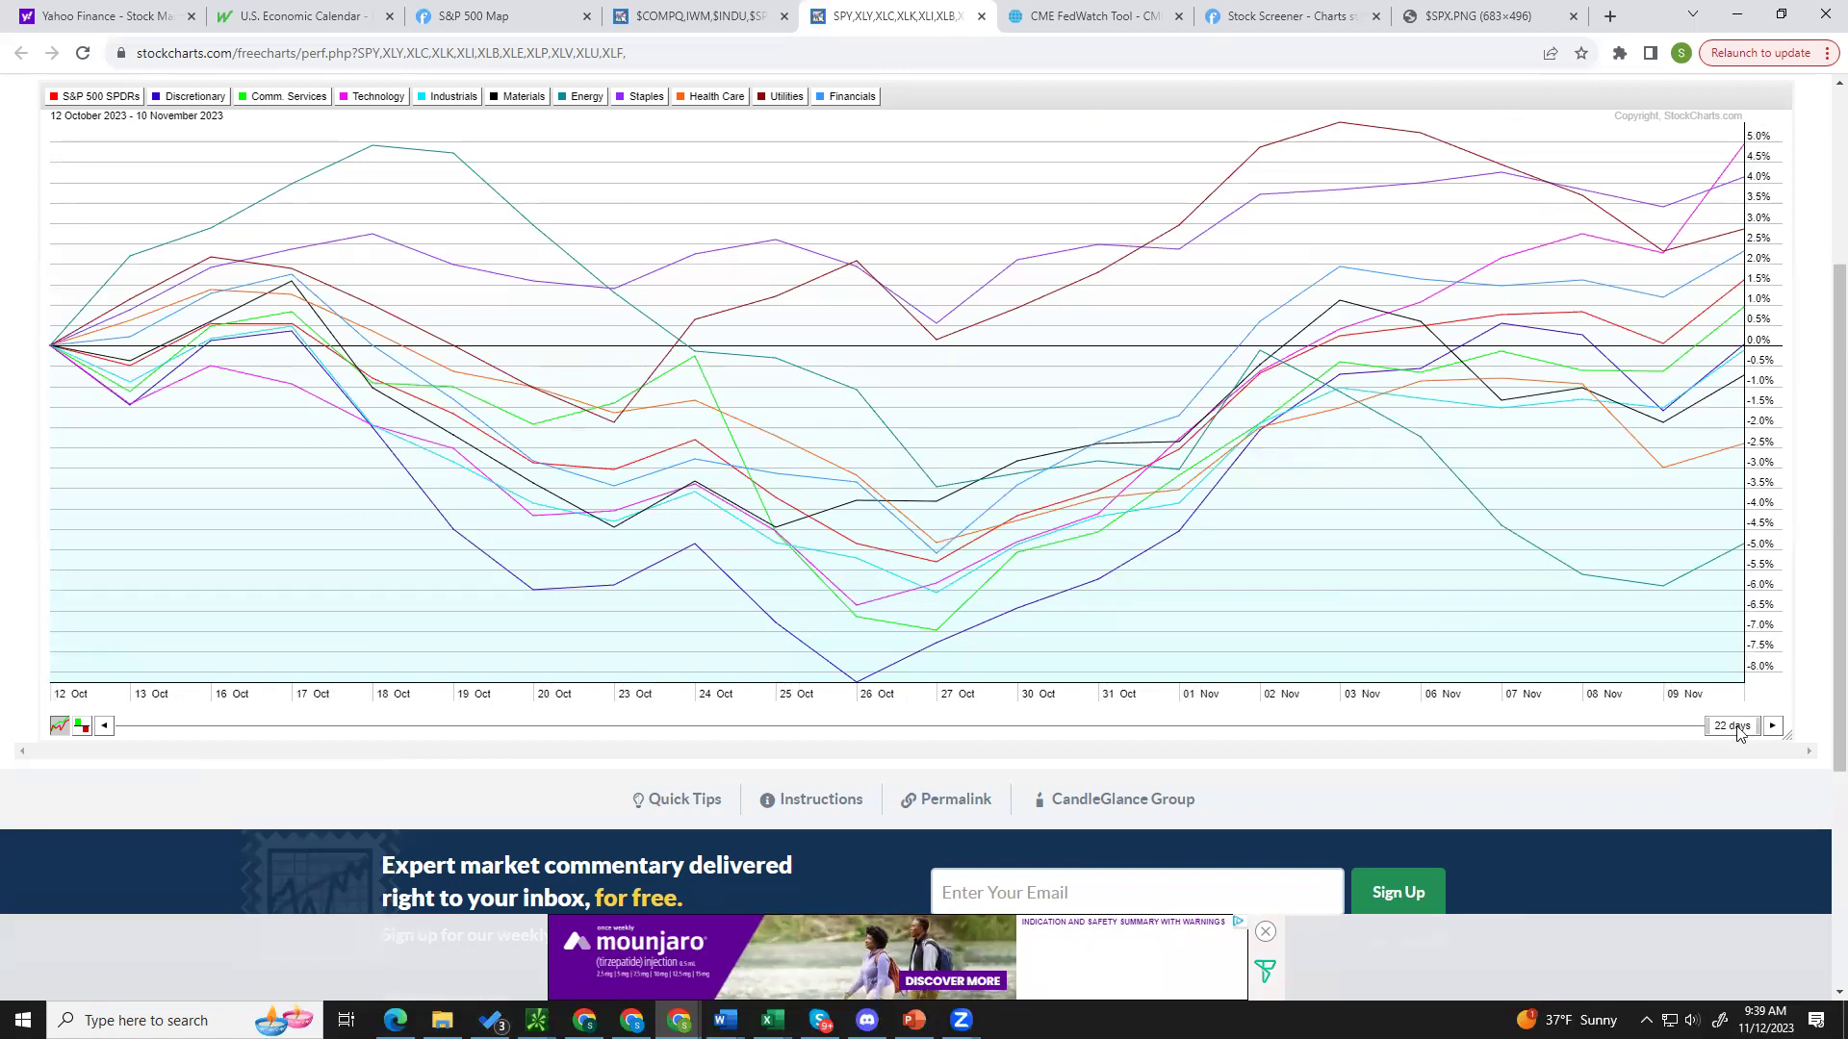
left_click_drag(1737, 731, 1734, 732)
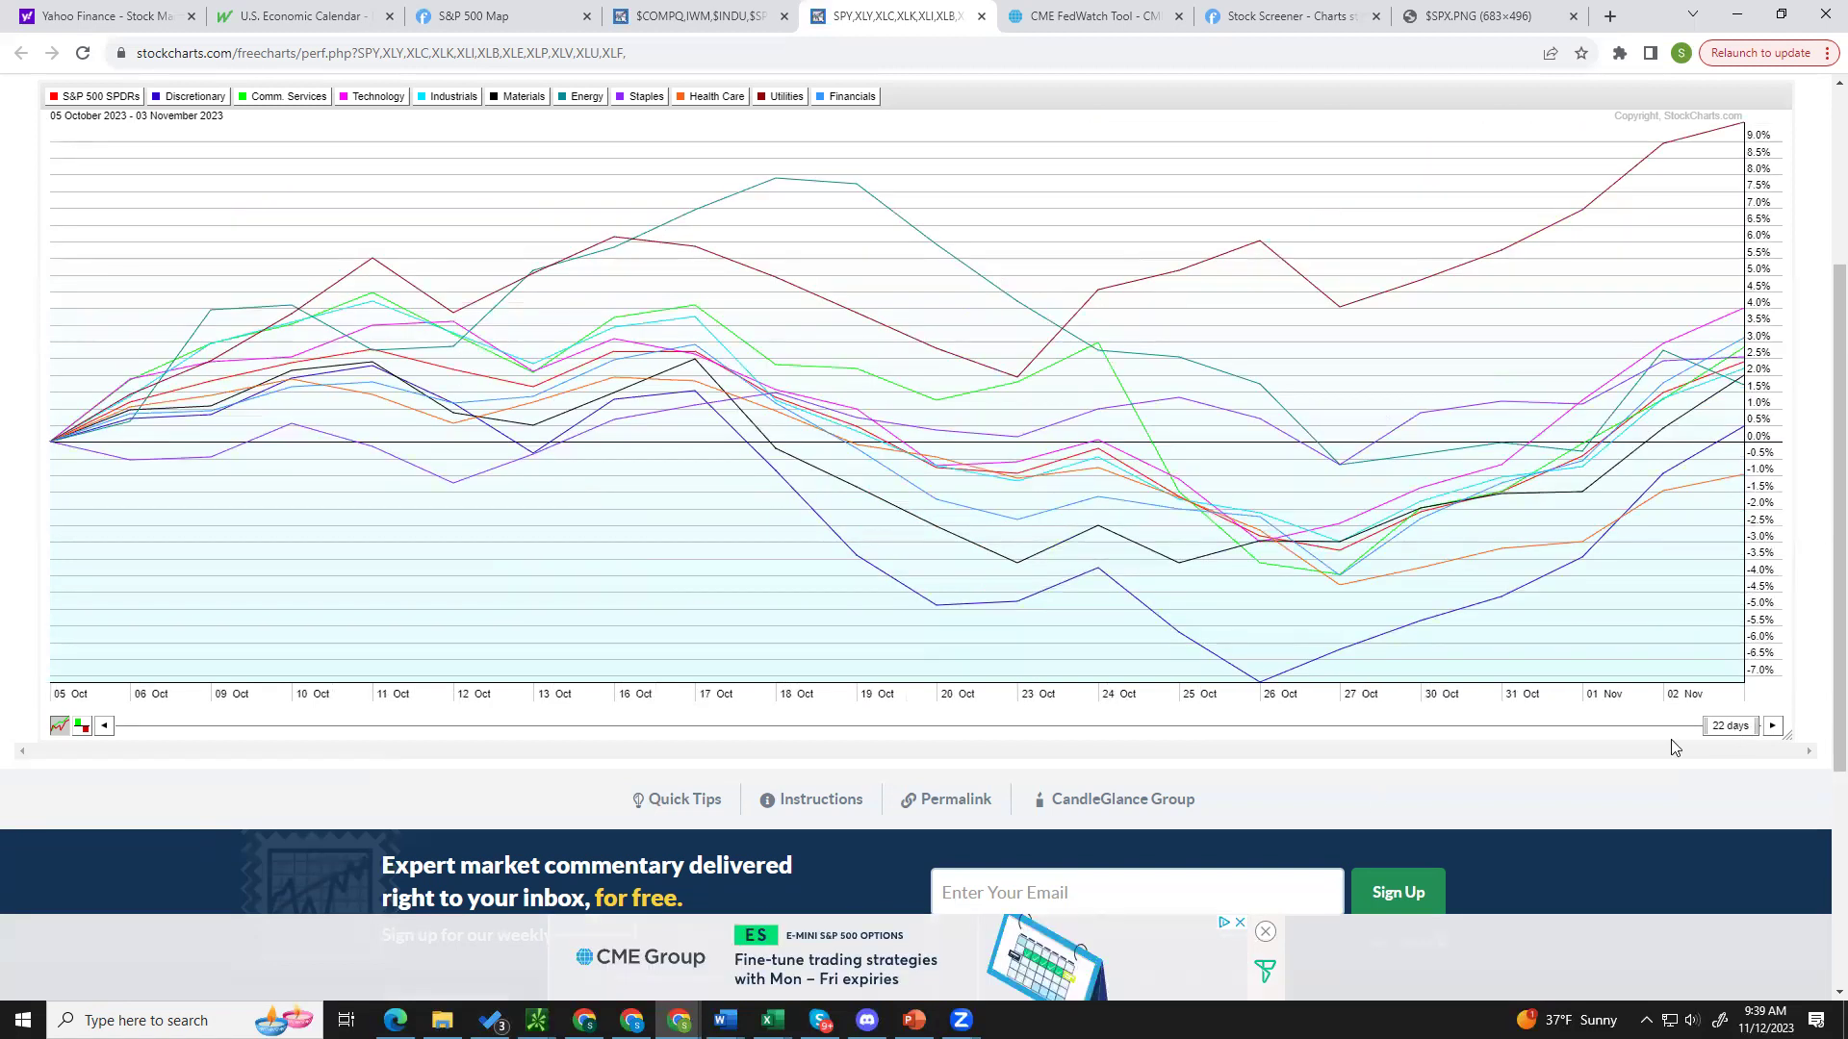
mouse_move(1665, 148)
Step: Switch to the MWAG Trading Market Posture workbook in Excel and review the 12-Nov Sector Rotation score against prior weeks
mouse_move(771, 1022)
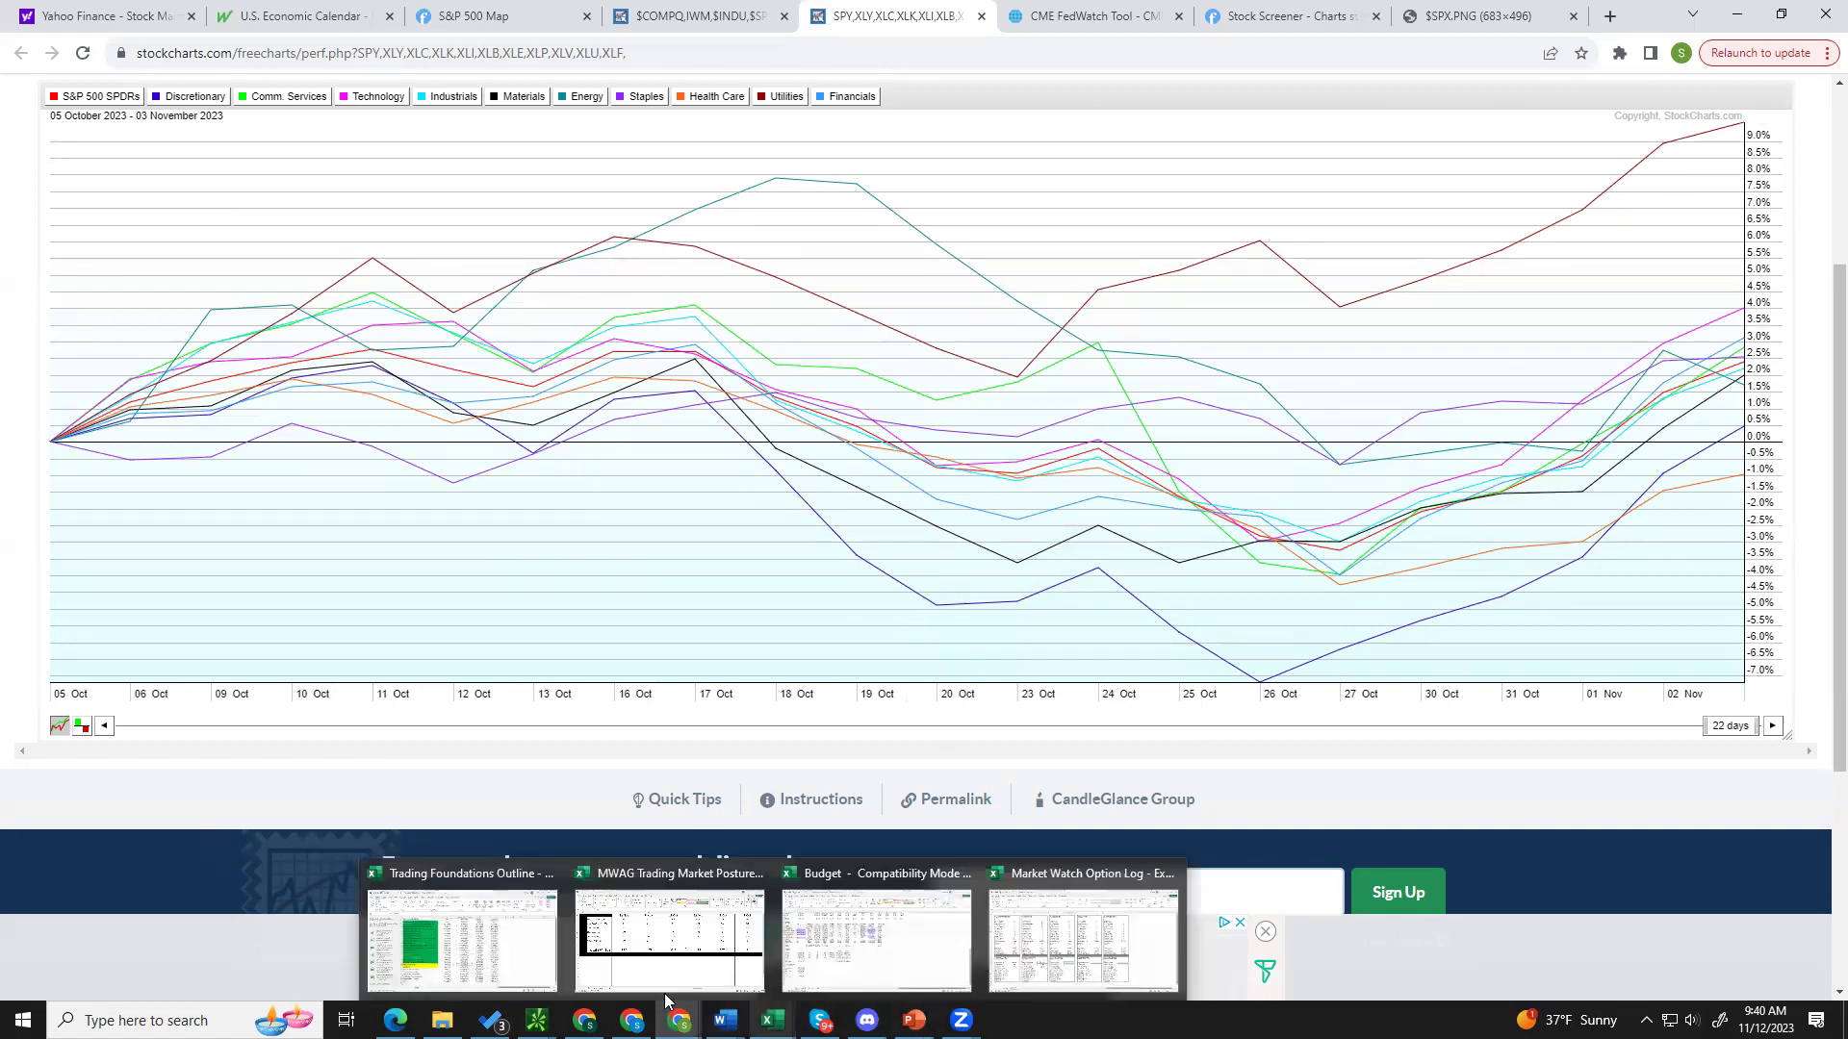
left_click(670, 929)
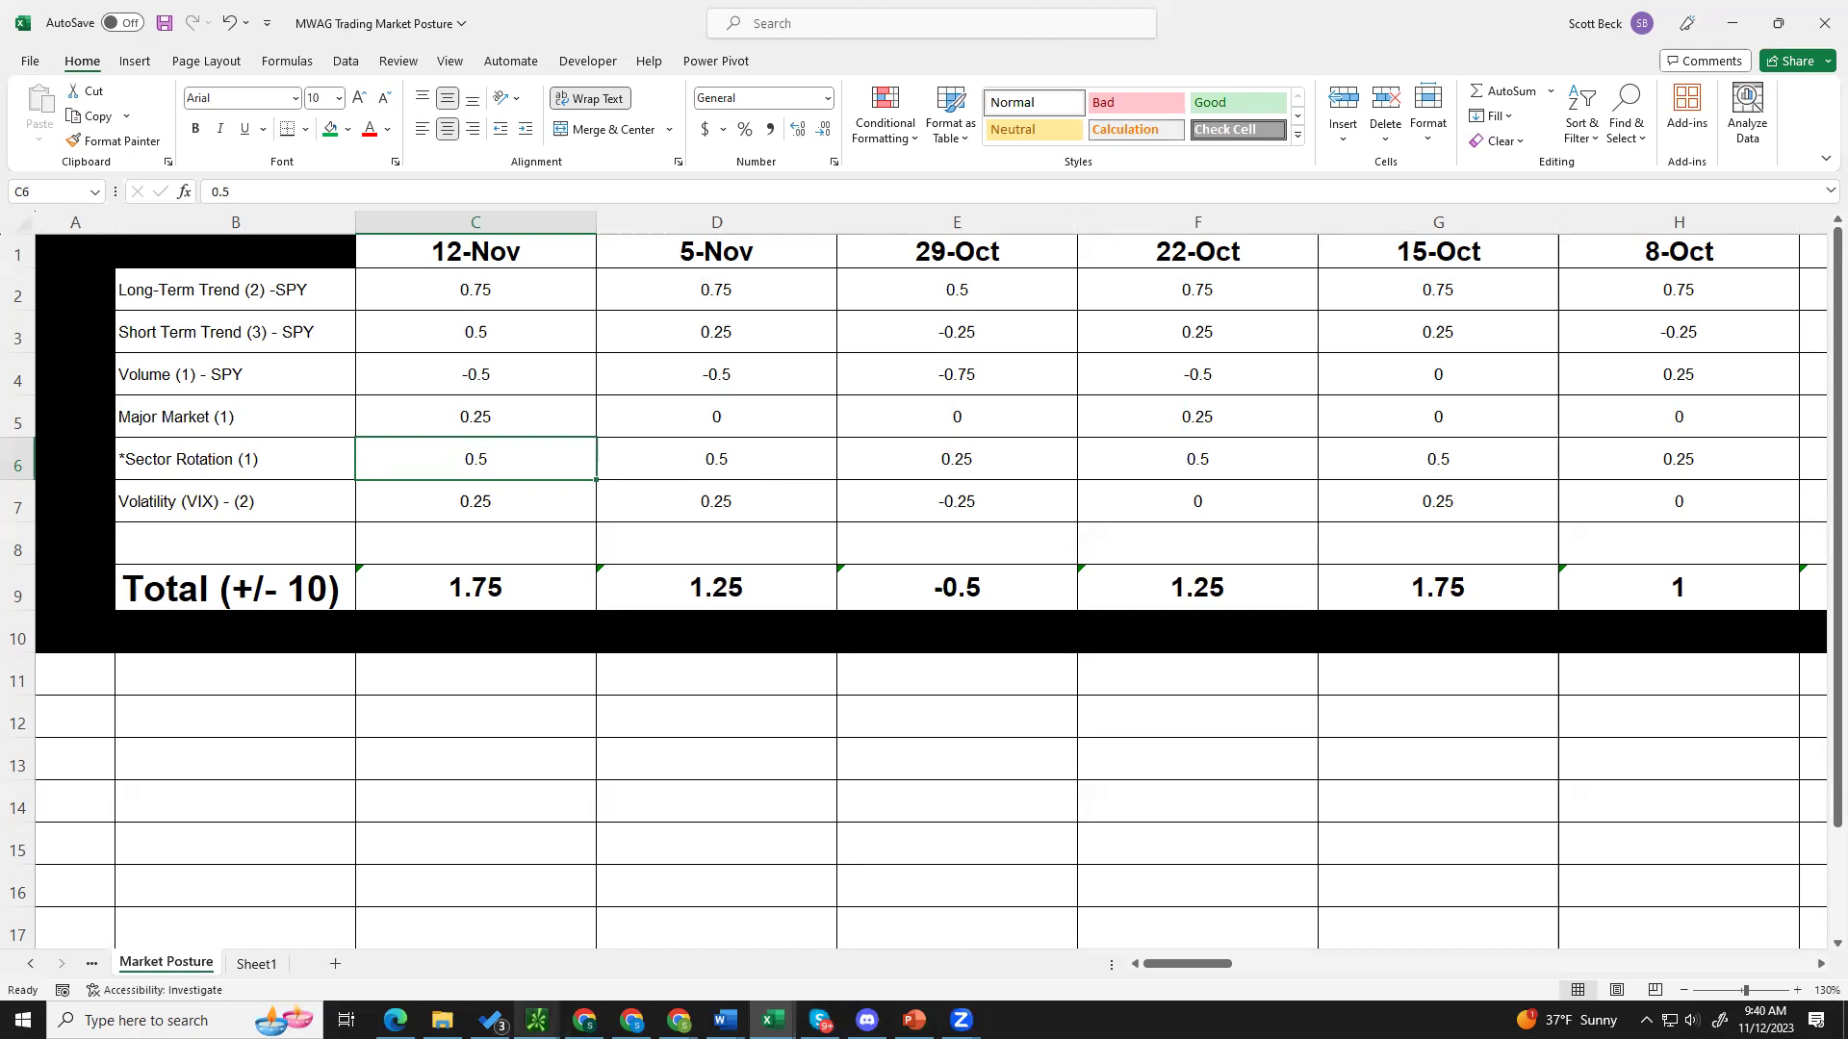
Step: Switch to the thinkorswim charts and load VIX as a six-month daily chart
left_click(621, 953)
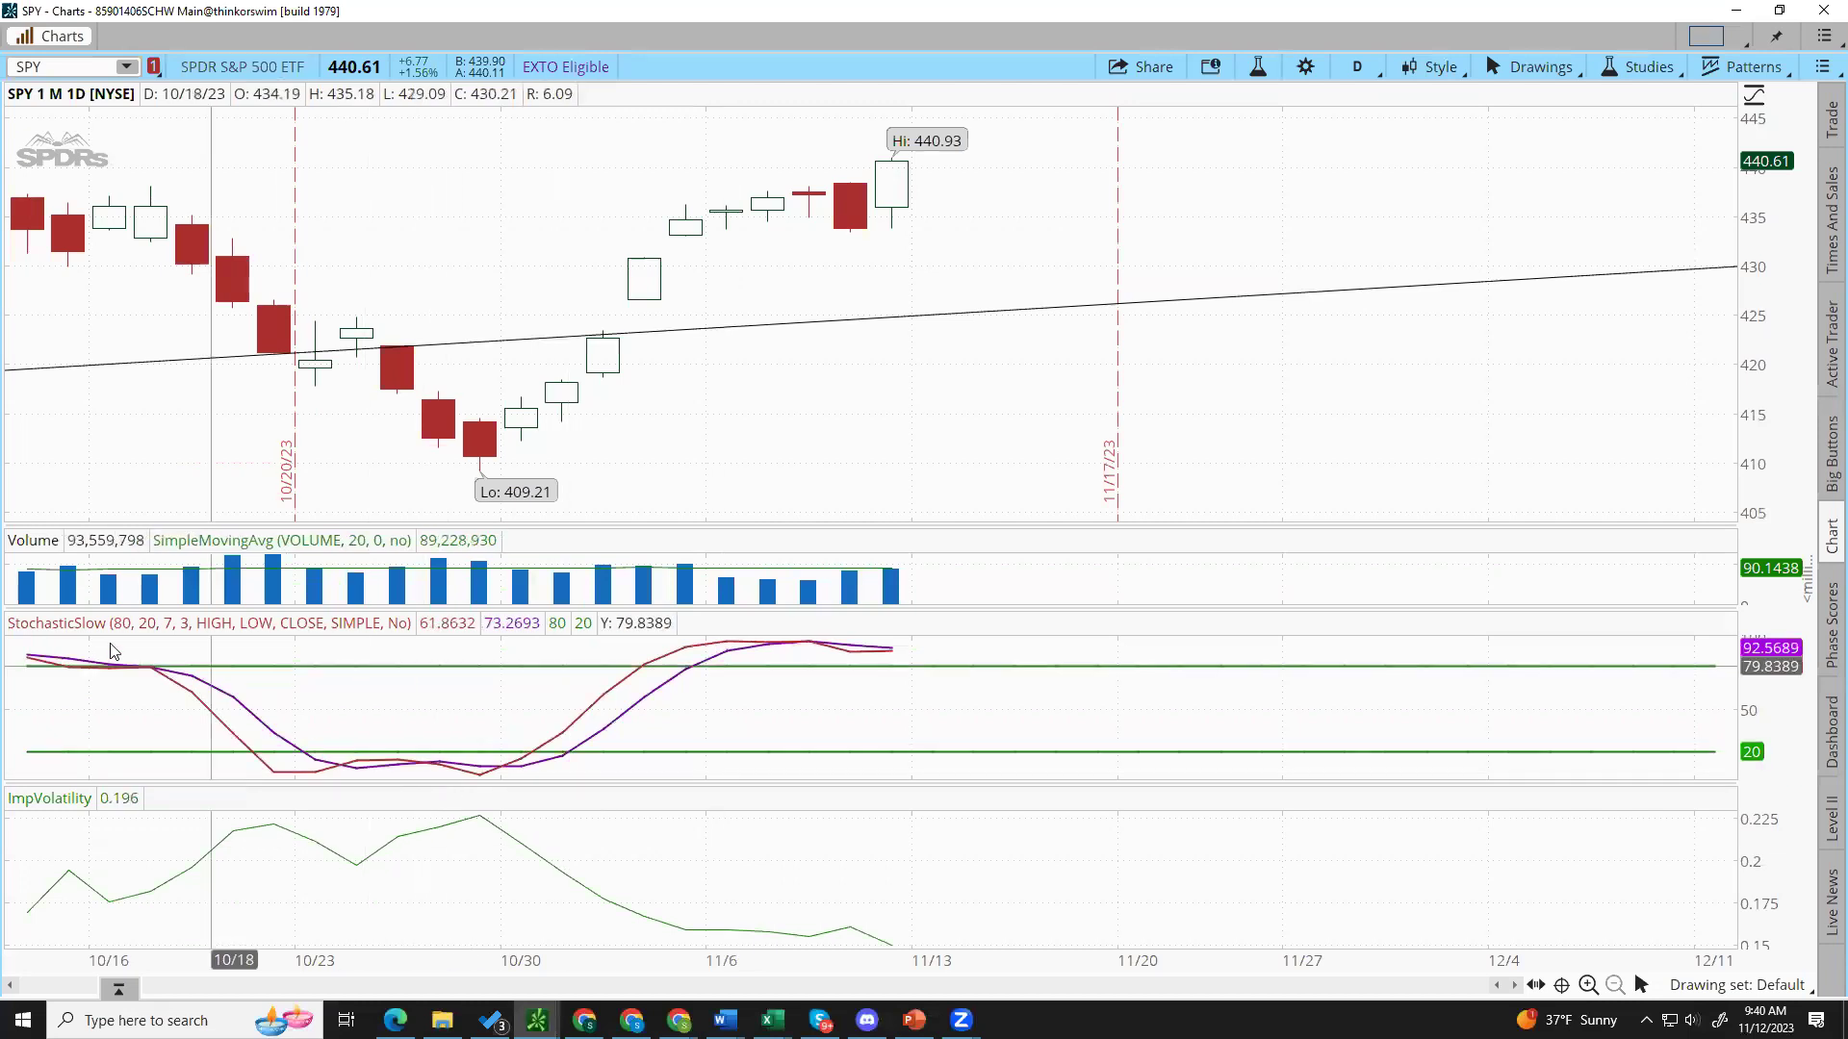
left_click(64, 69)
type("VIX")
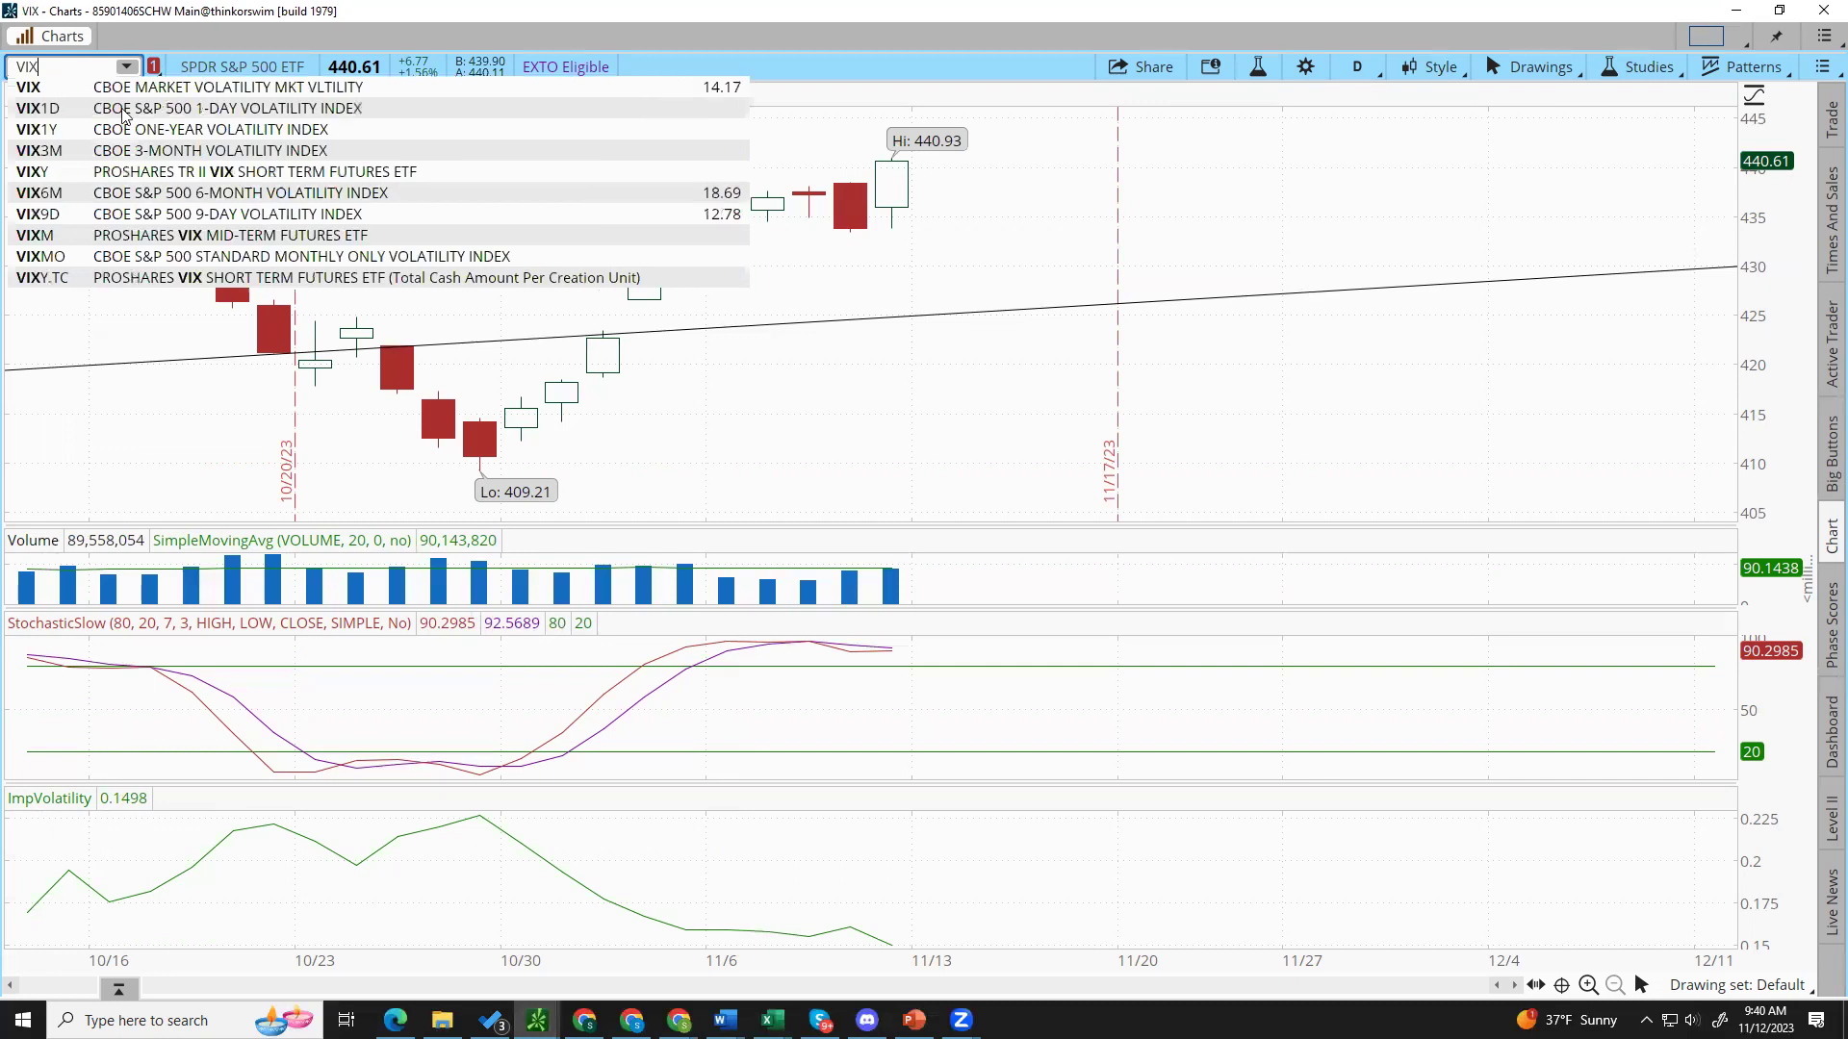
key("Return")
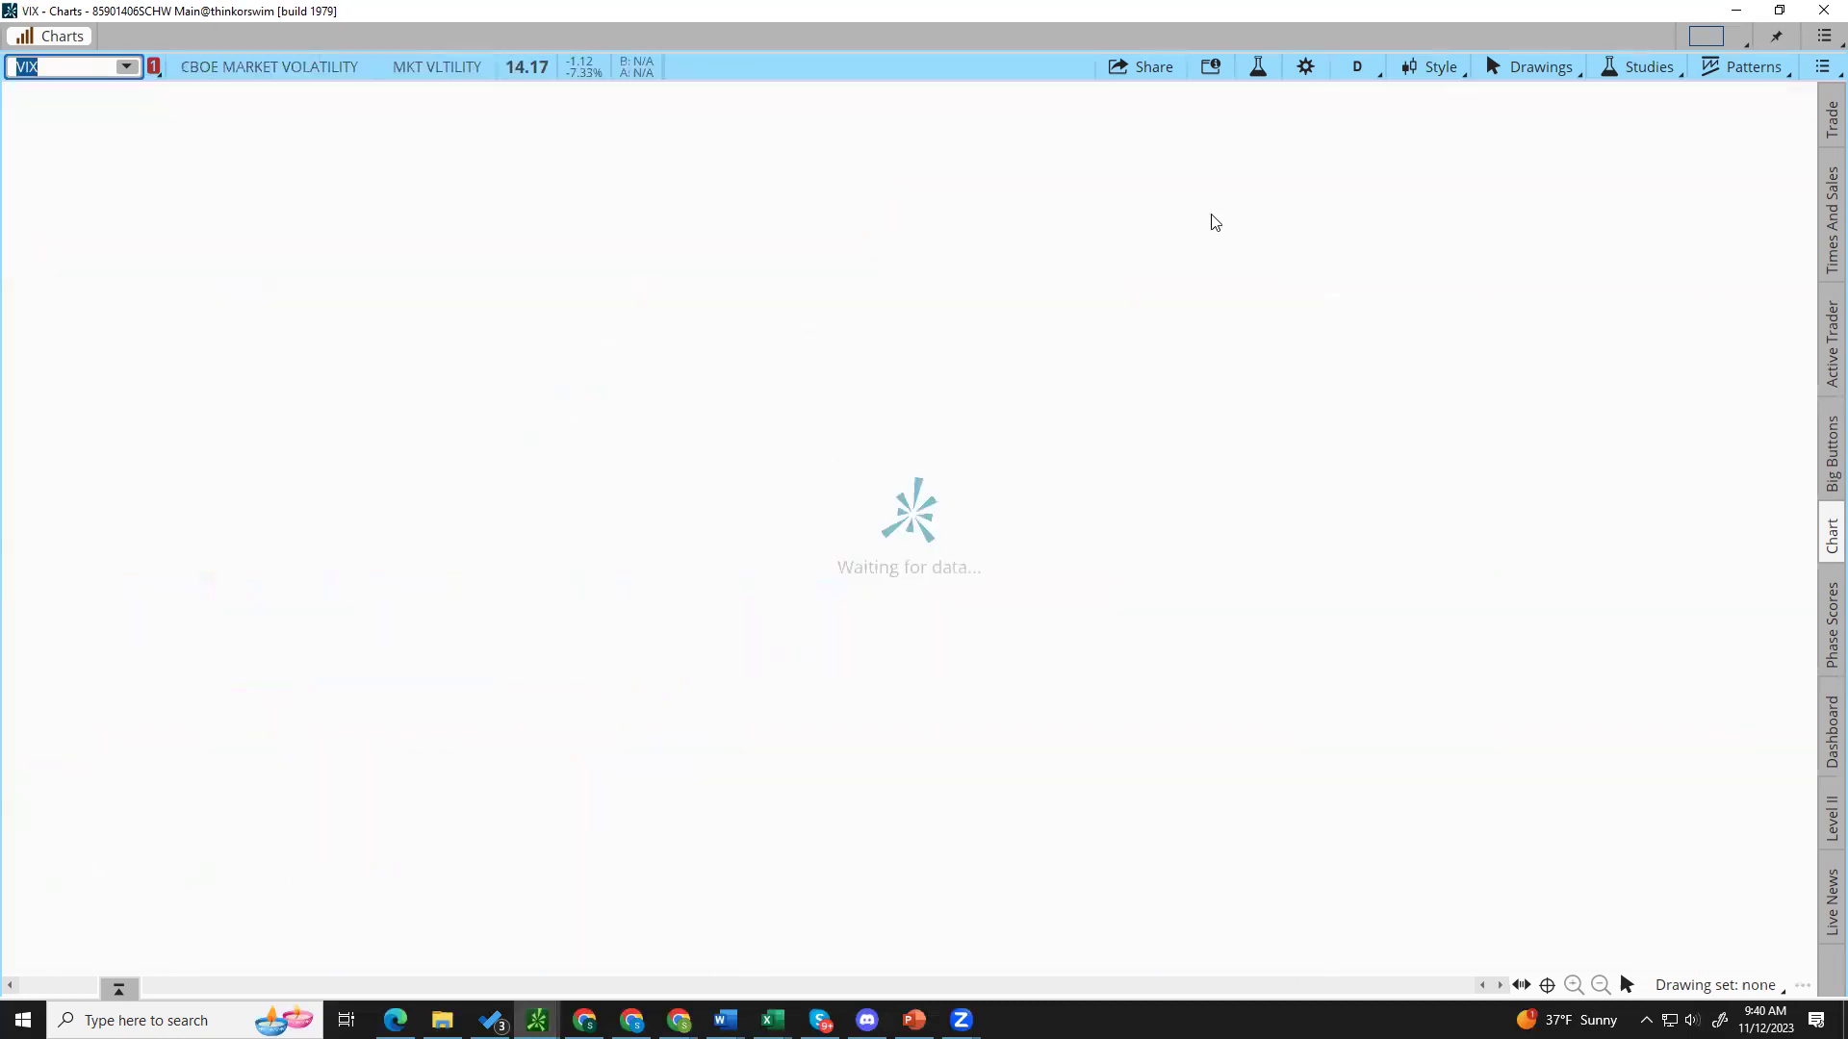
left_click(1355, 66)
left_click(1406, 473)
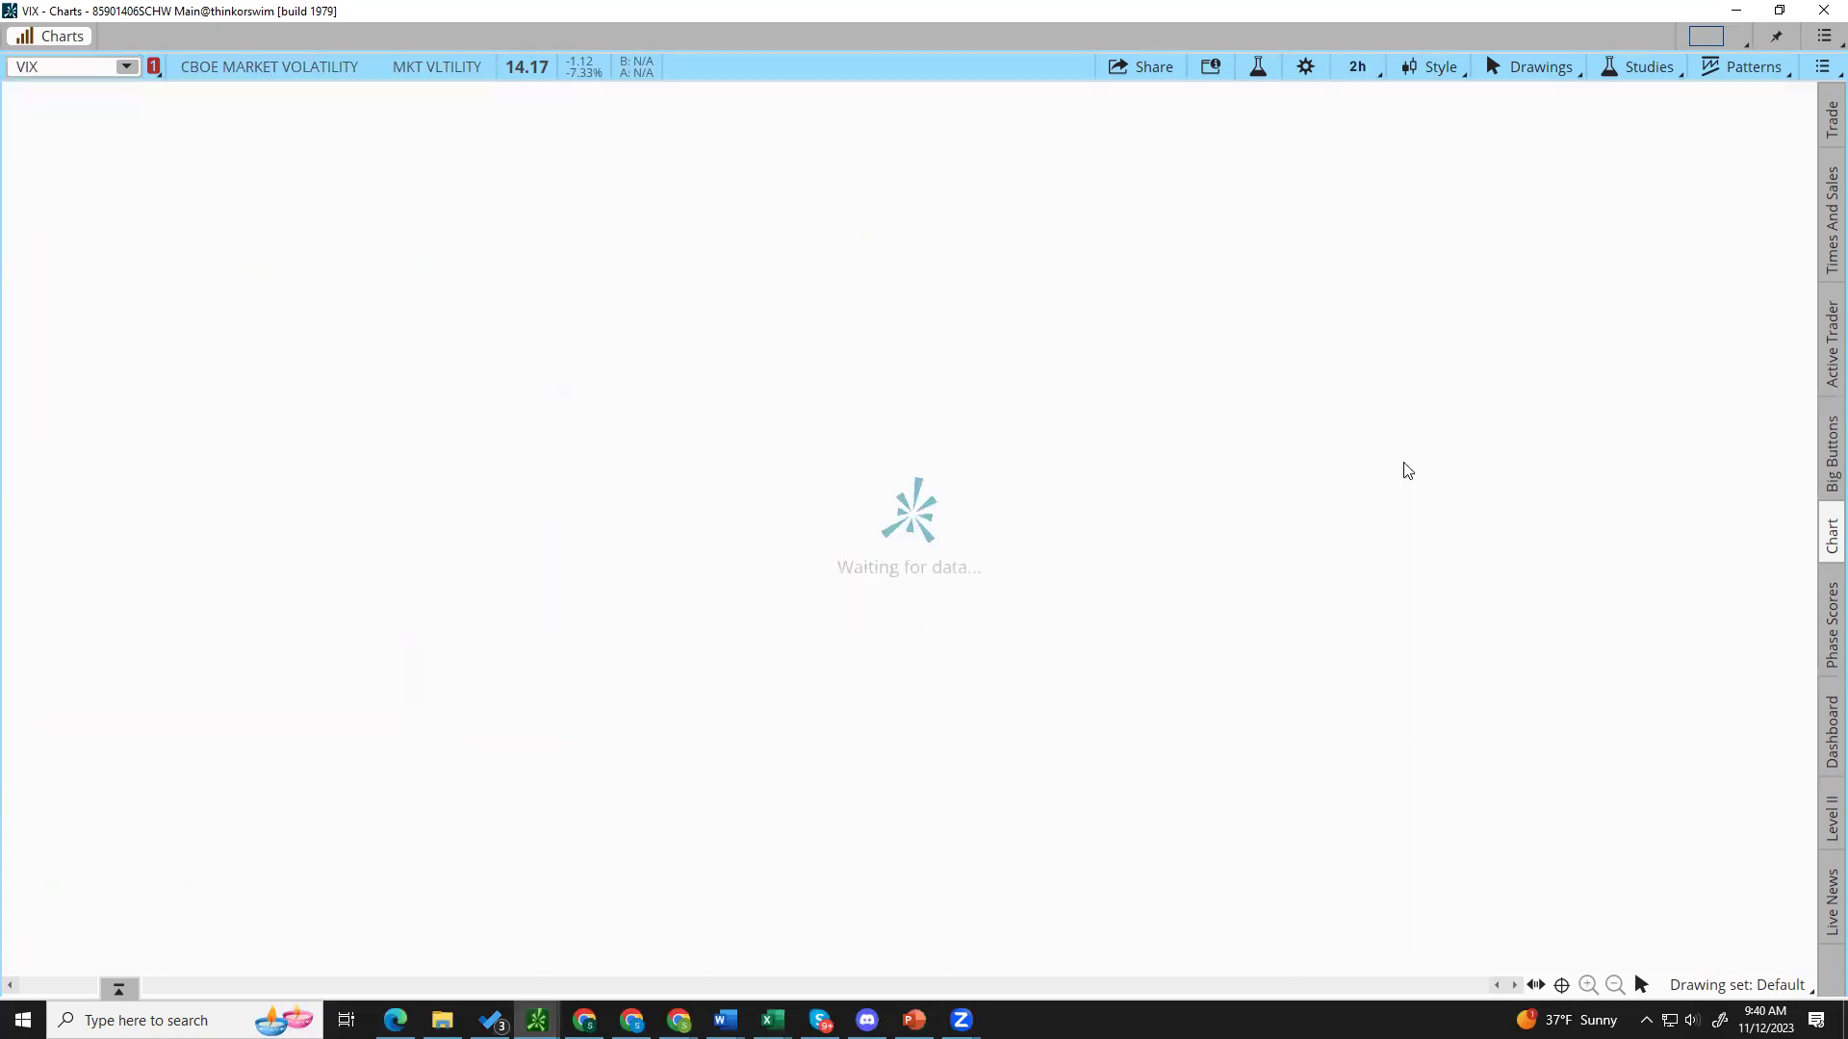
left_click(1357, 66)
left_click(1361, 458)
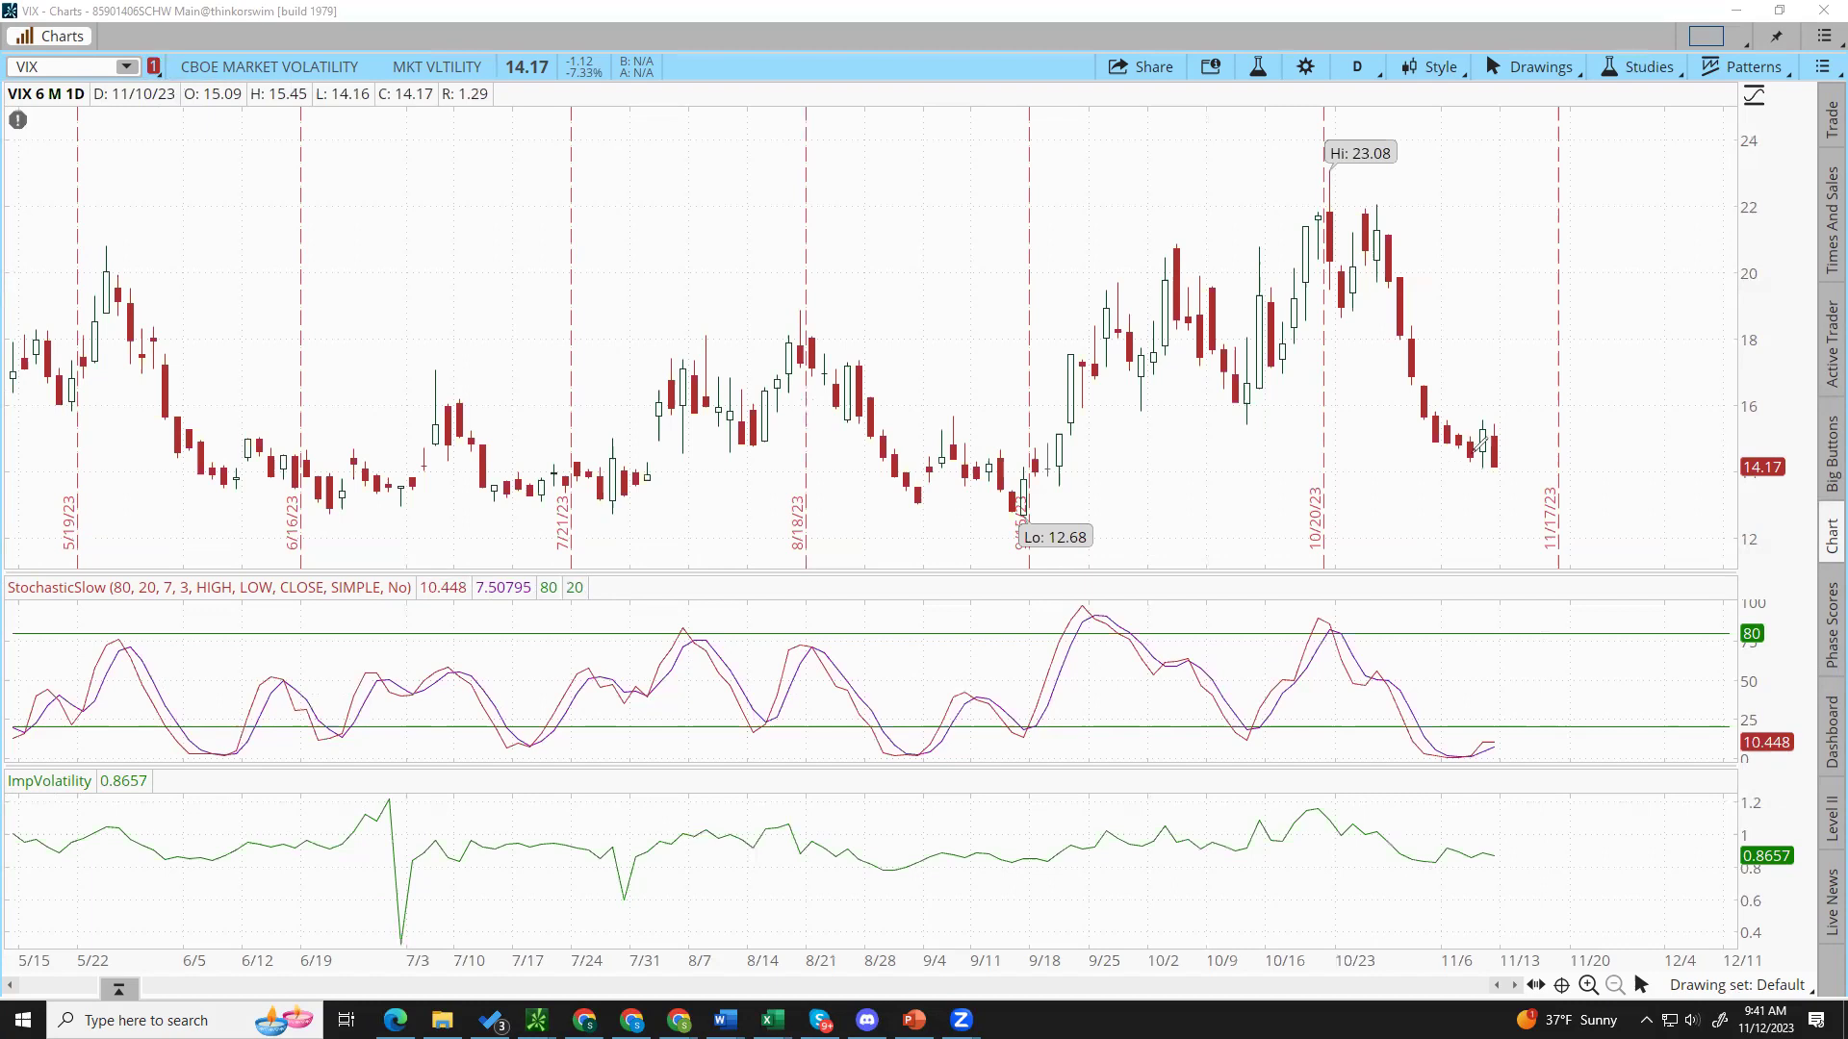
Step: Mark the latest VIX candles and sketch a boxed projected decline toward the 11/17/23 expiration line
mouse_move(1464, 458)
left_mouse_down()
mouse_move(1488, 429)
mouse_move(1509, 479)
mouse_move(1567, 521)
left_mouse_up()
mouse_move(1500, 450)
left_mouse_down()
mouse_move(1578, 456)
mouse_move(1487, 531)
mouse_move(1492, 445)
mouse_move(1574, 521)
left_mouse_up()
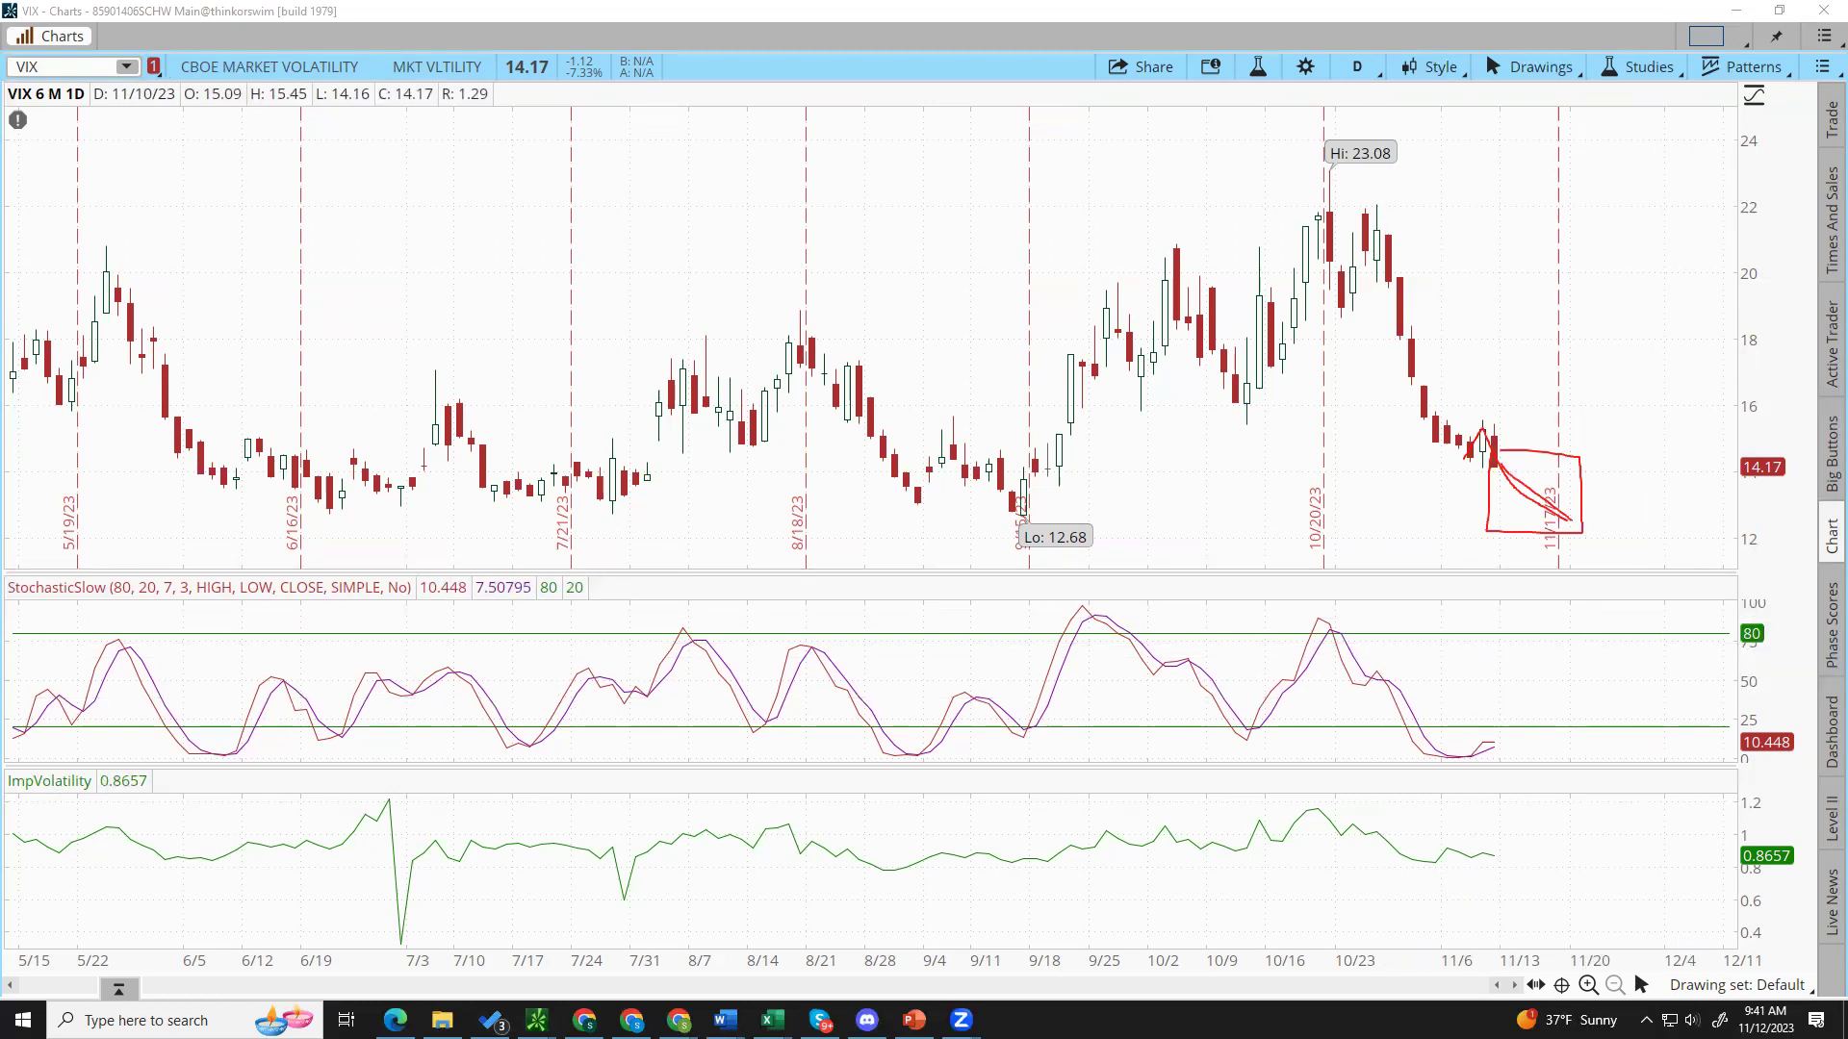
right_click(1352, 628)
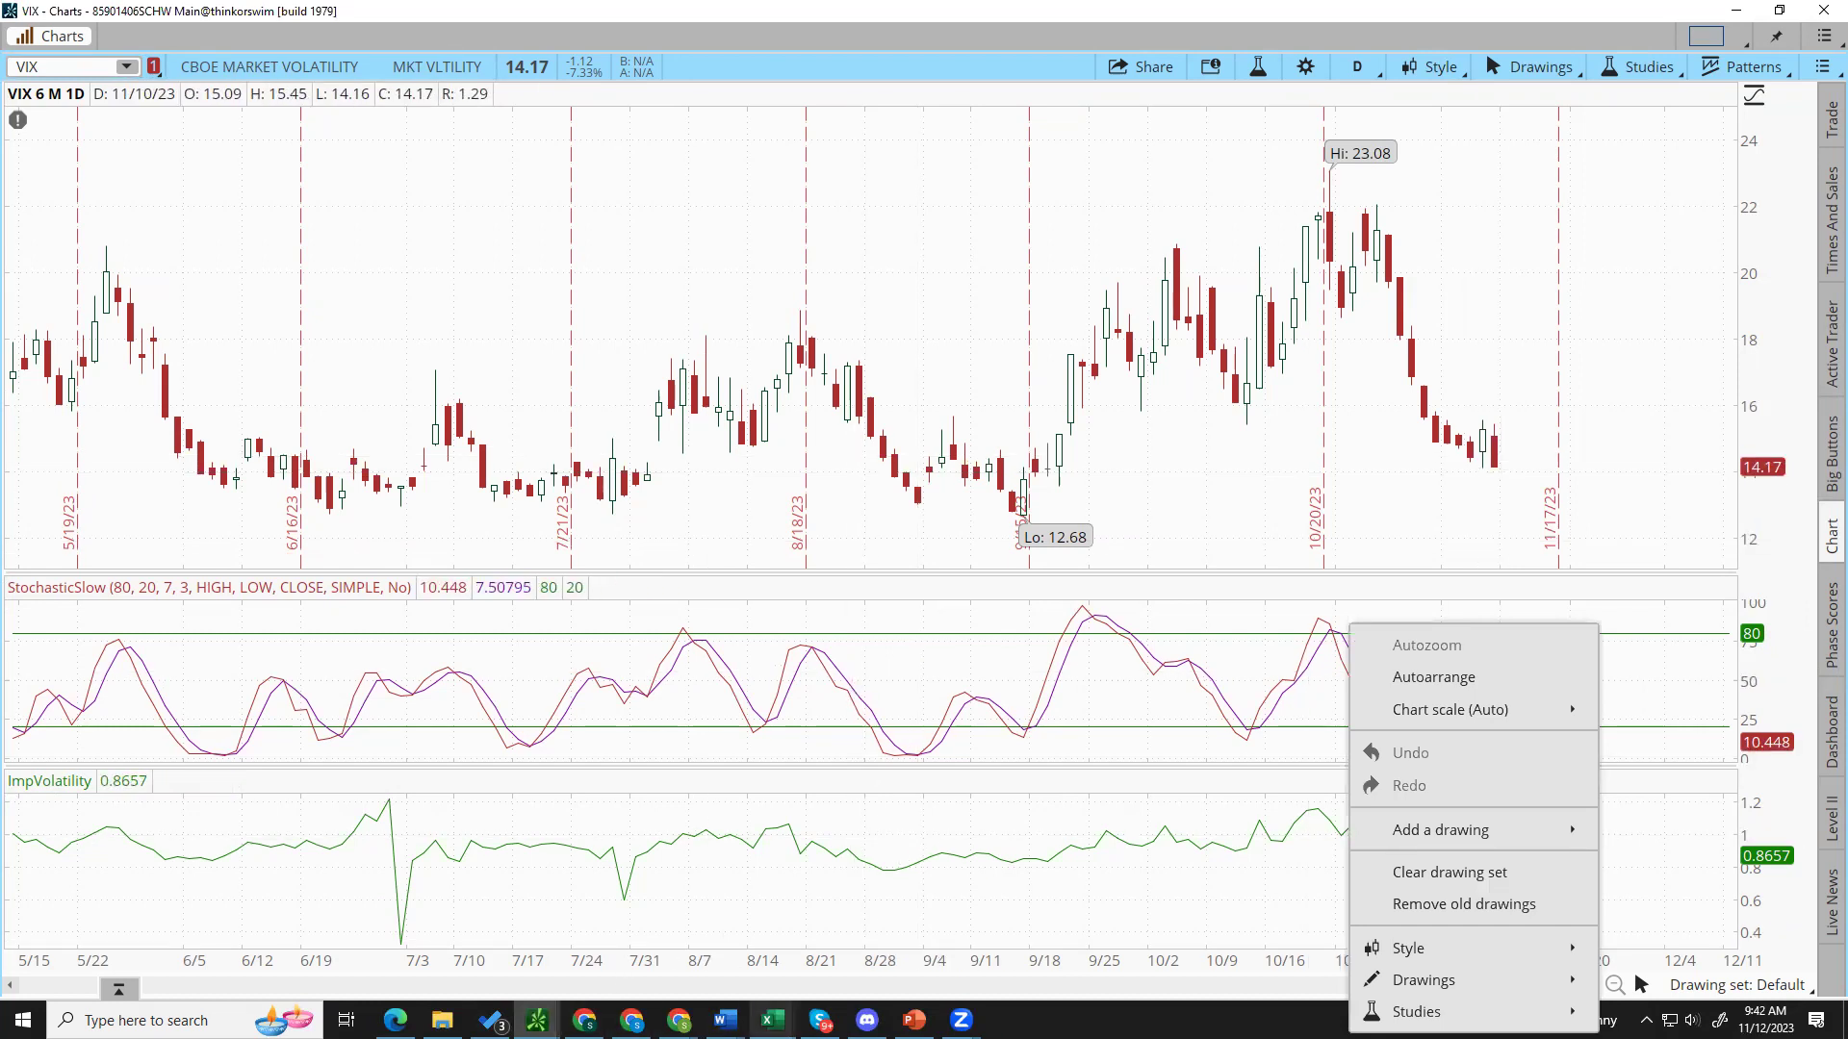
Step: Return to the market posture workbook, place it over the VIX chart, and set the 12-Nov Volatility (VIX) score to 0.5
left_click(773, 1020)
left_click(671, 978)
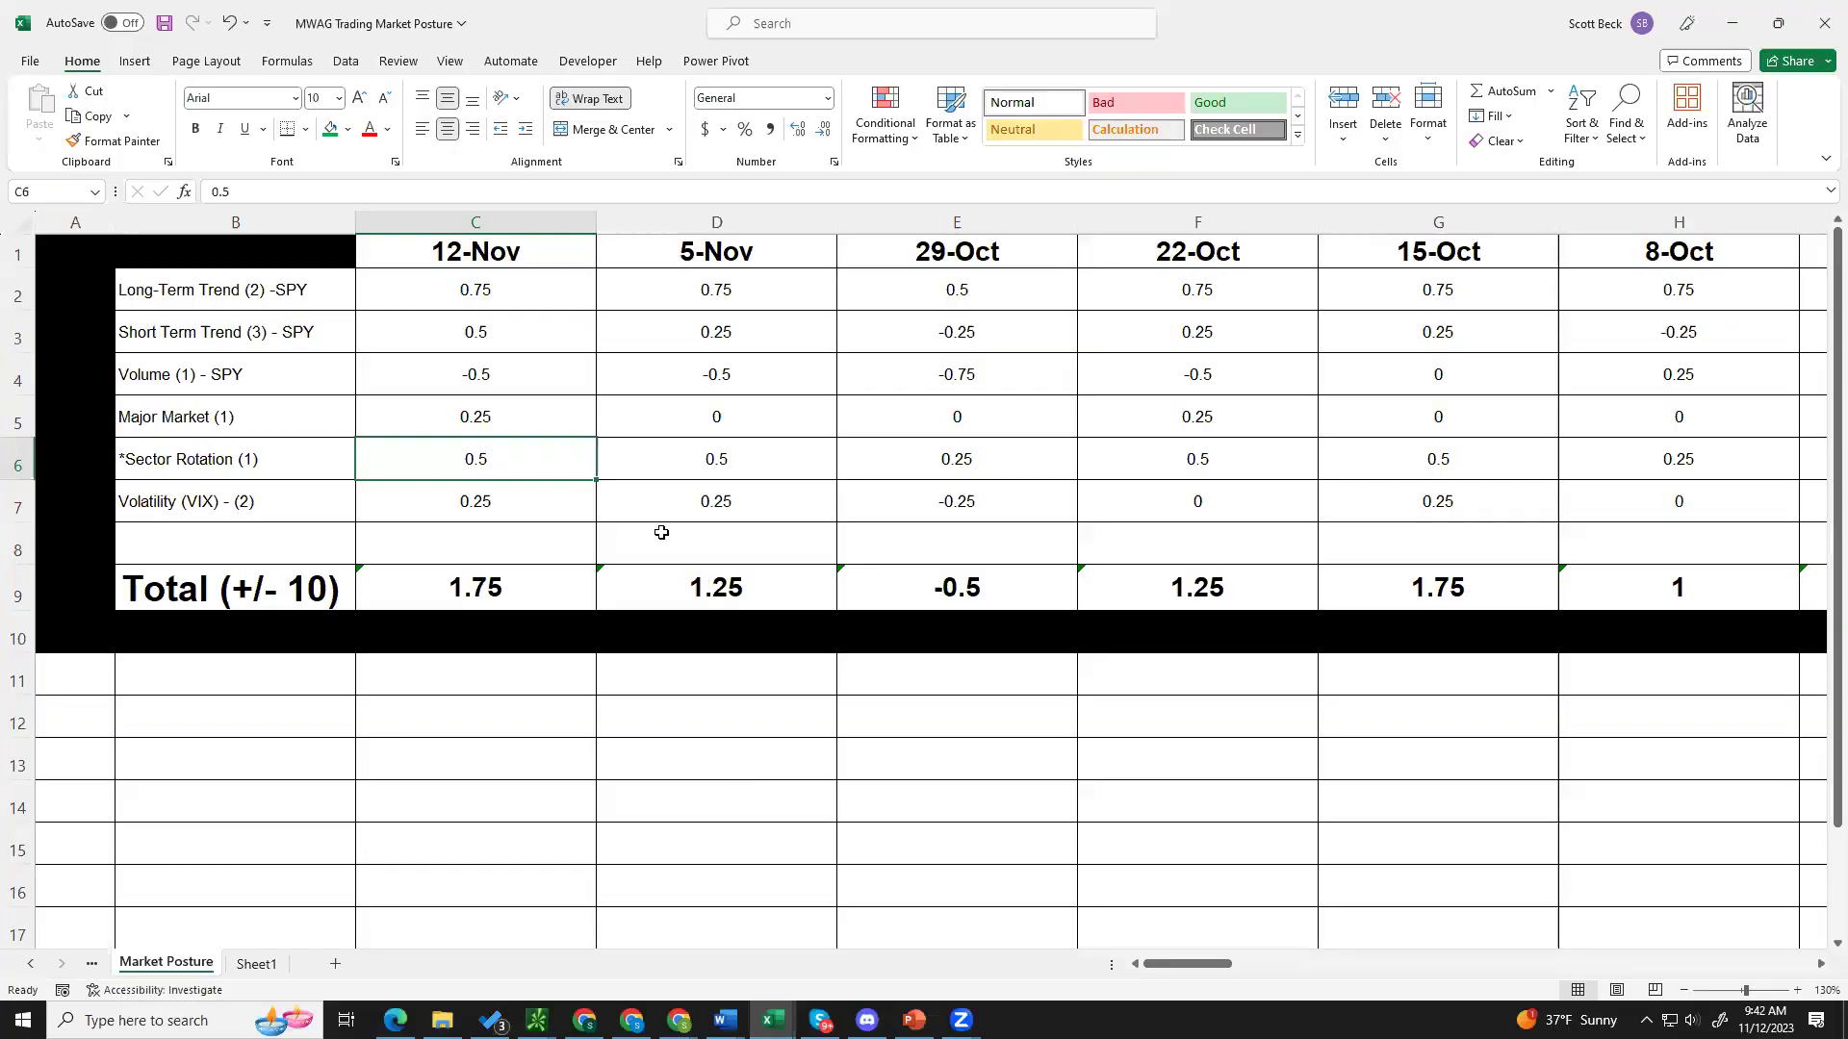
left_click(561, 501)
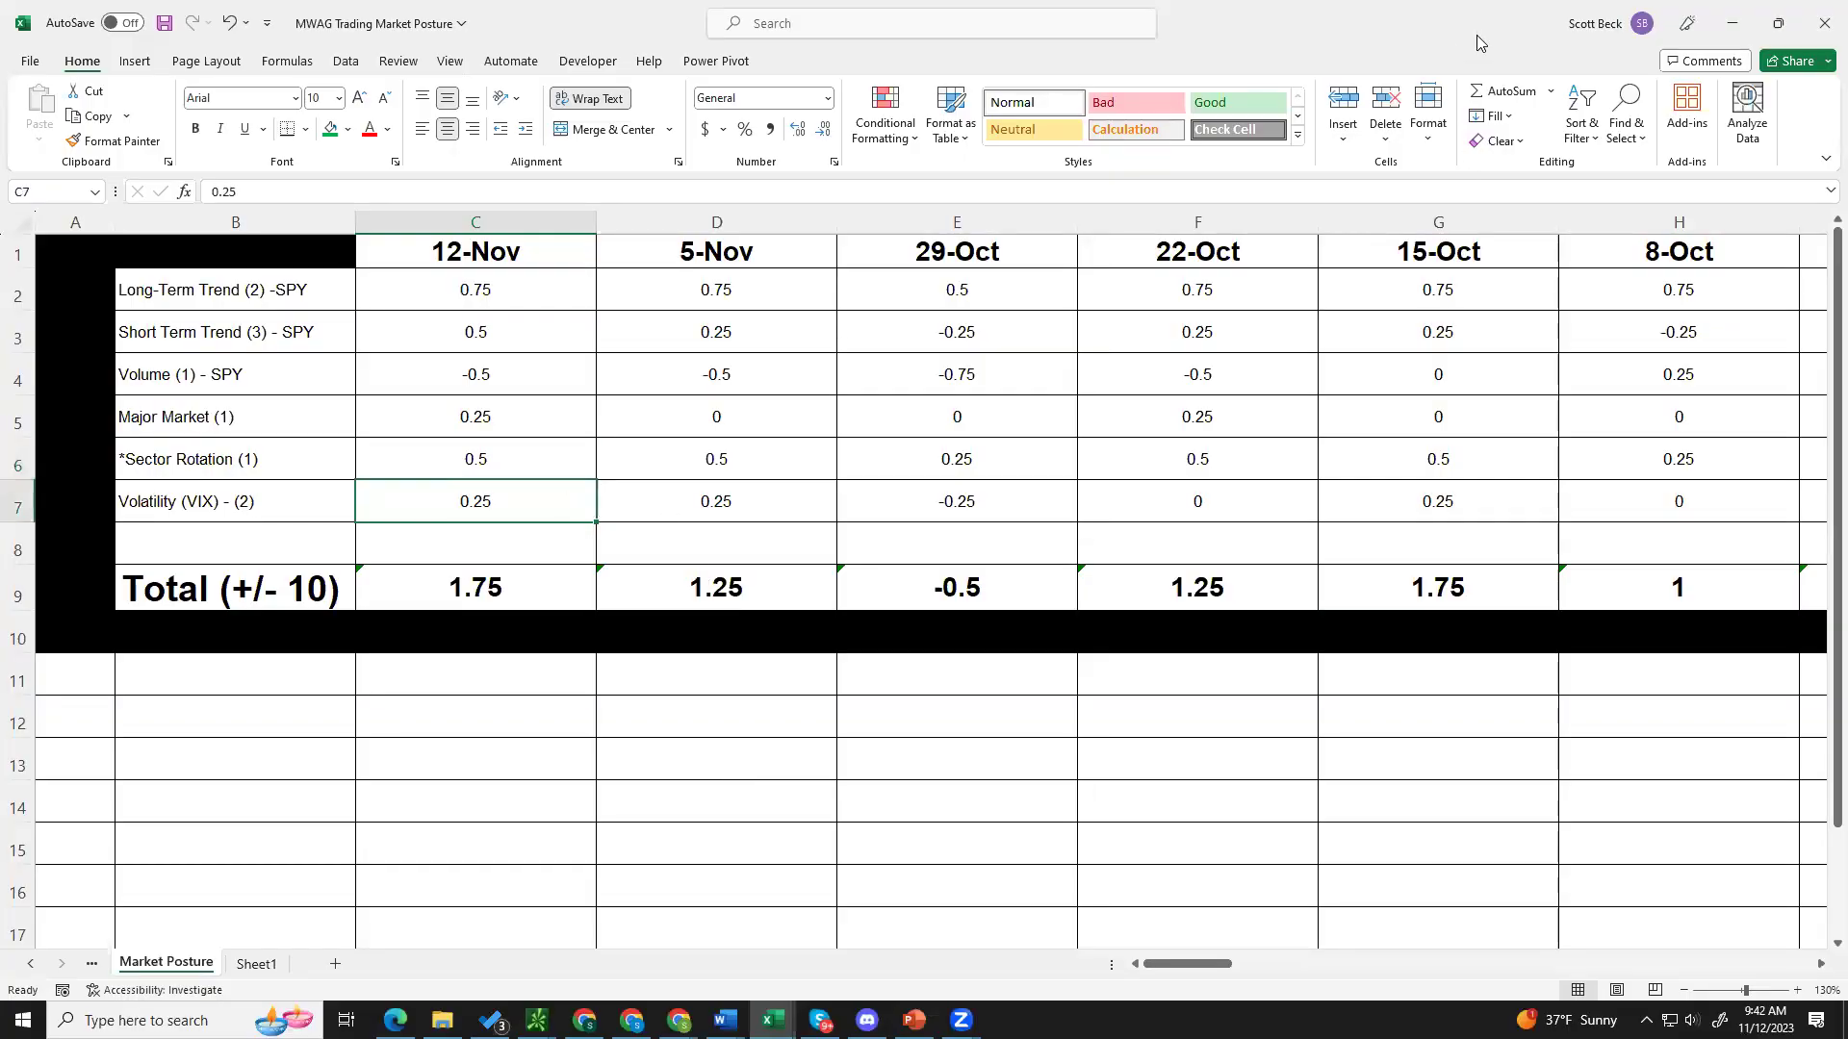
left_click_drag(1477, 42, 1391, 555)
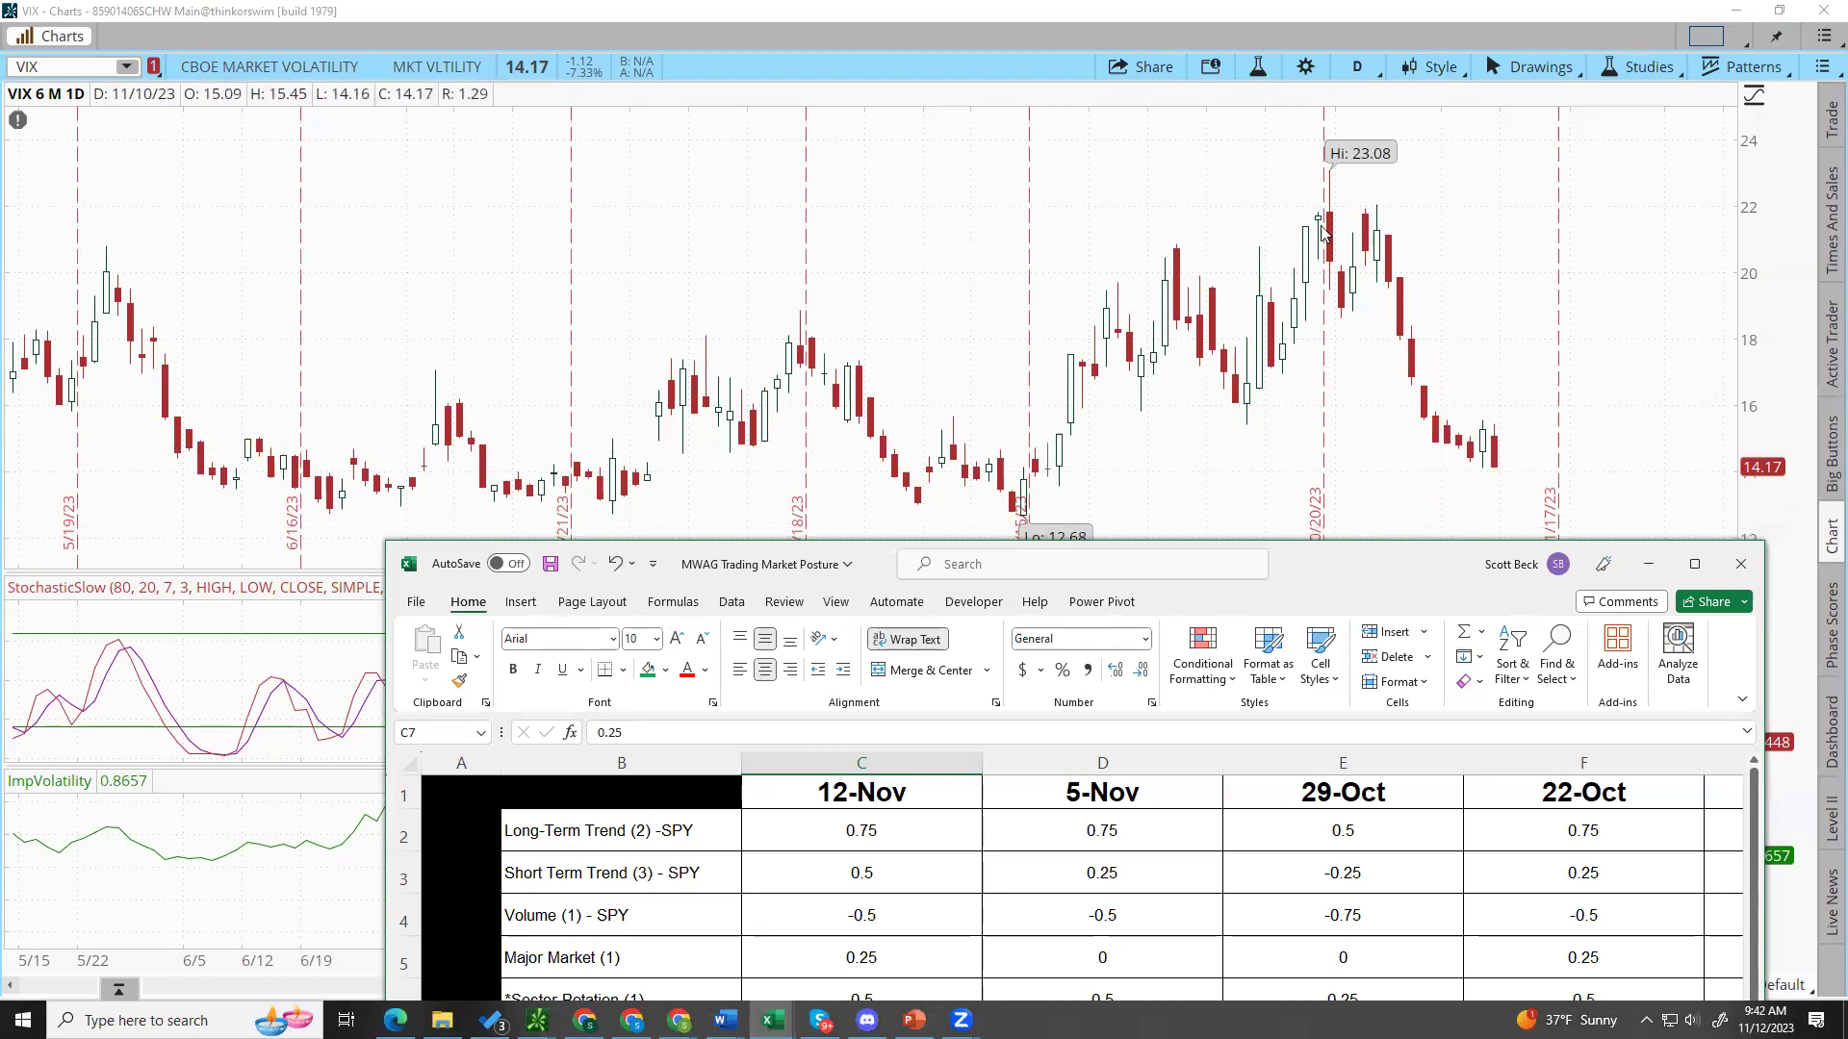
type("0.5")
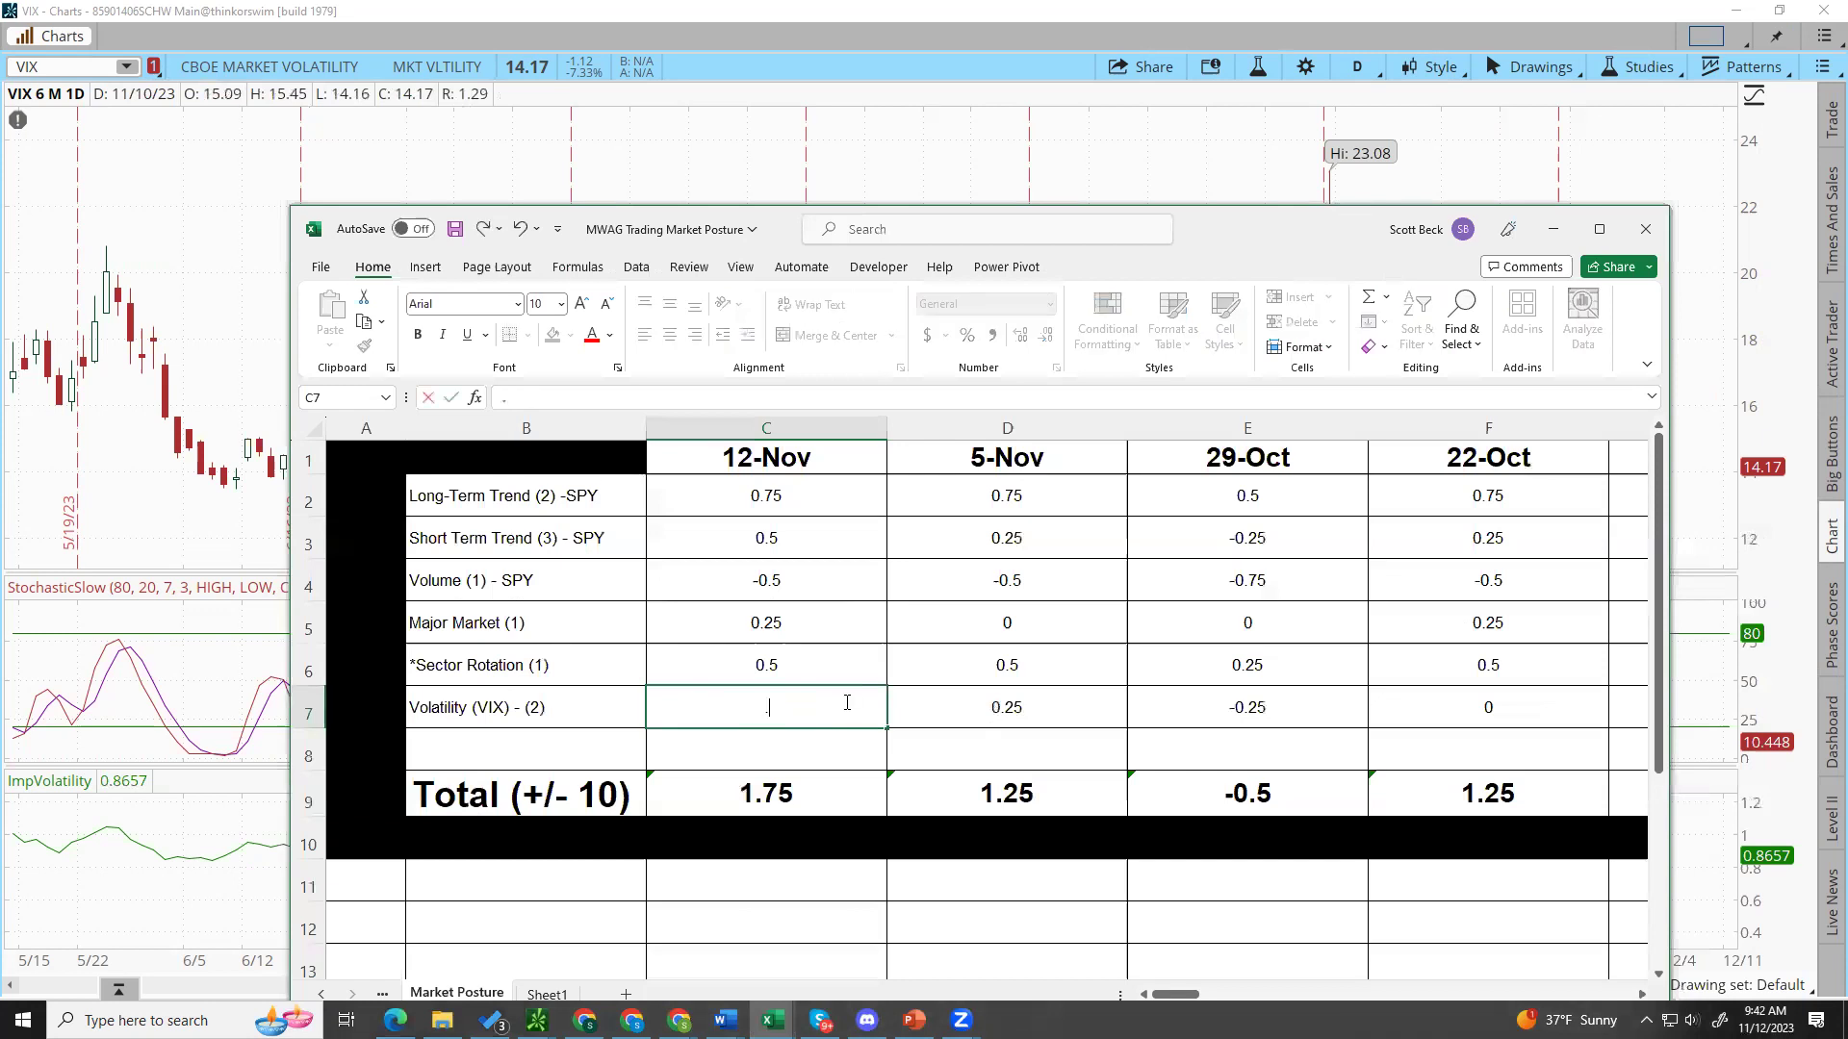
key("Return")
Step: Compare the 12-Nov total posture score with the 5-Nov and 29-Oct totals
left_click(851, 778)
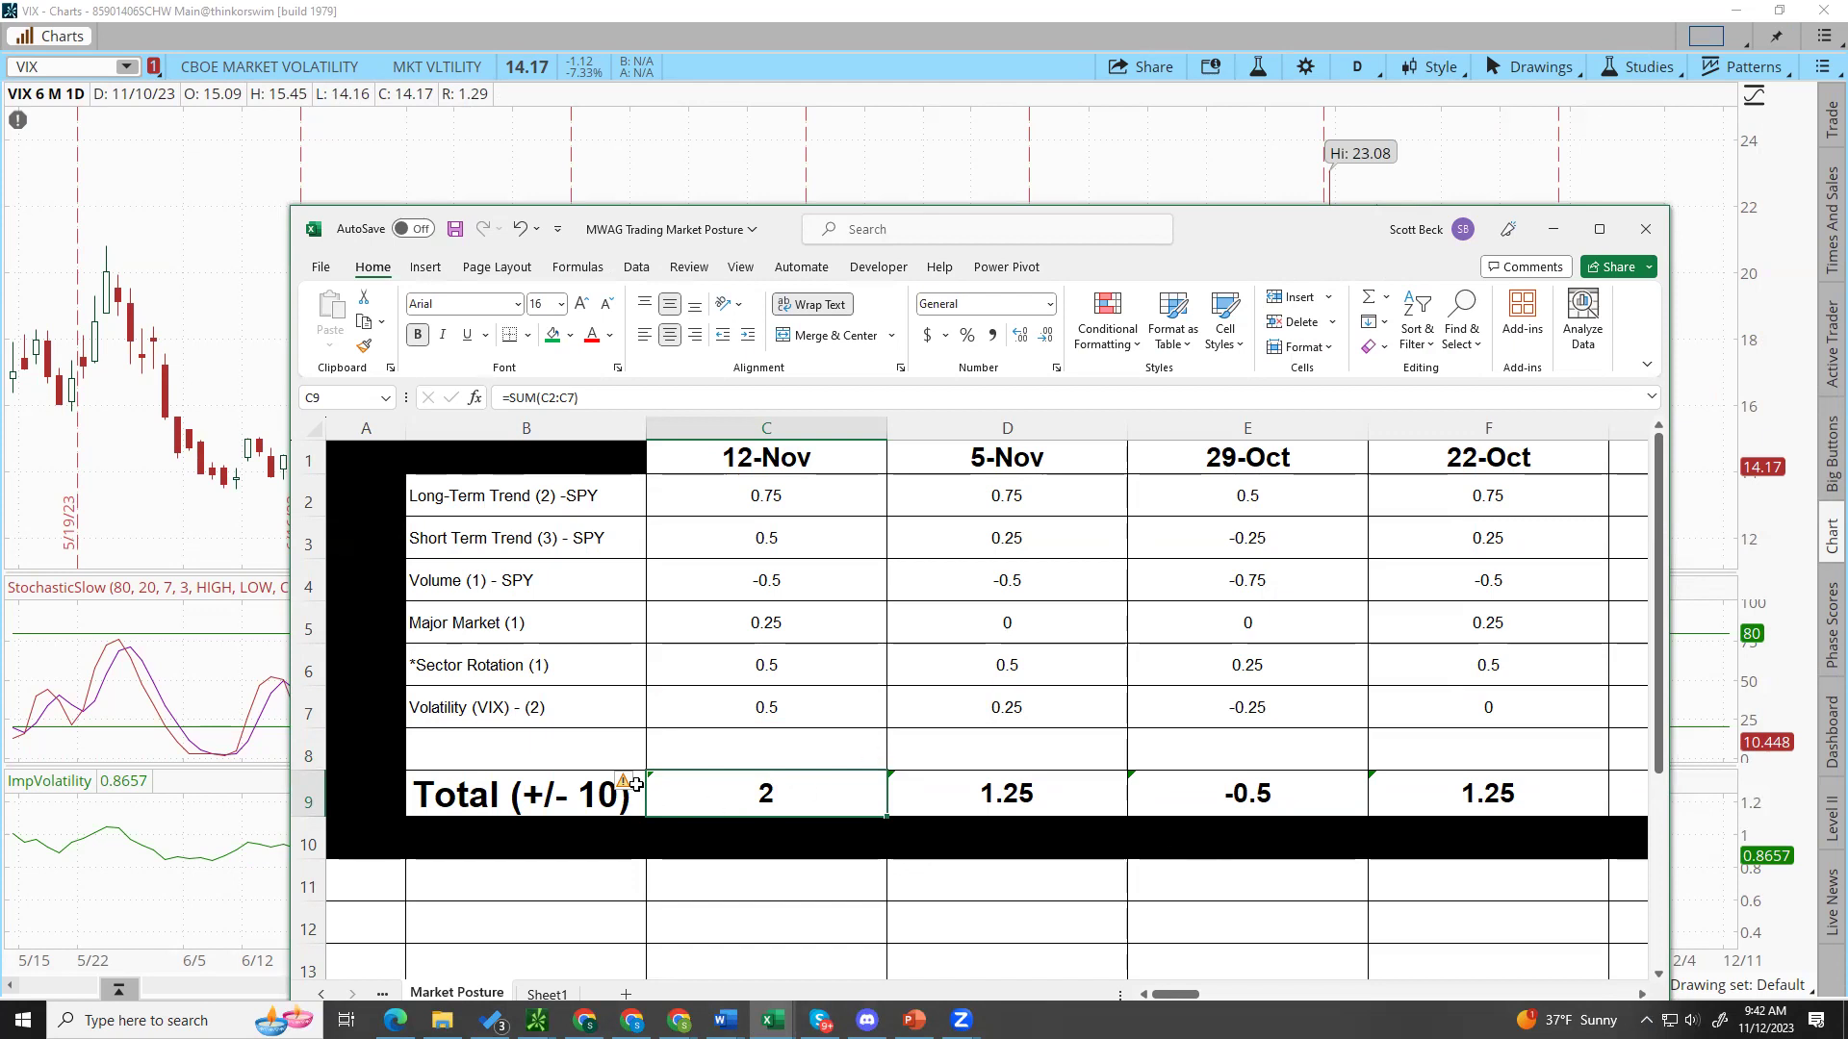
left_click(559, 788)
left_click(804, 792)
left_click_drag(1311, 805, 819, 802)
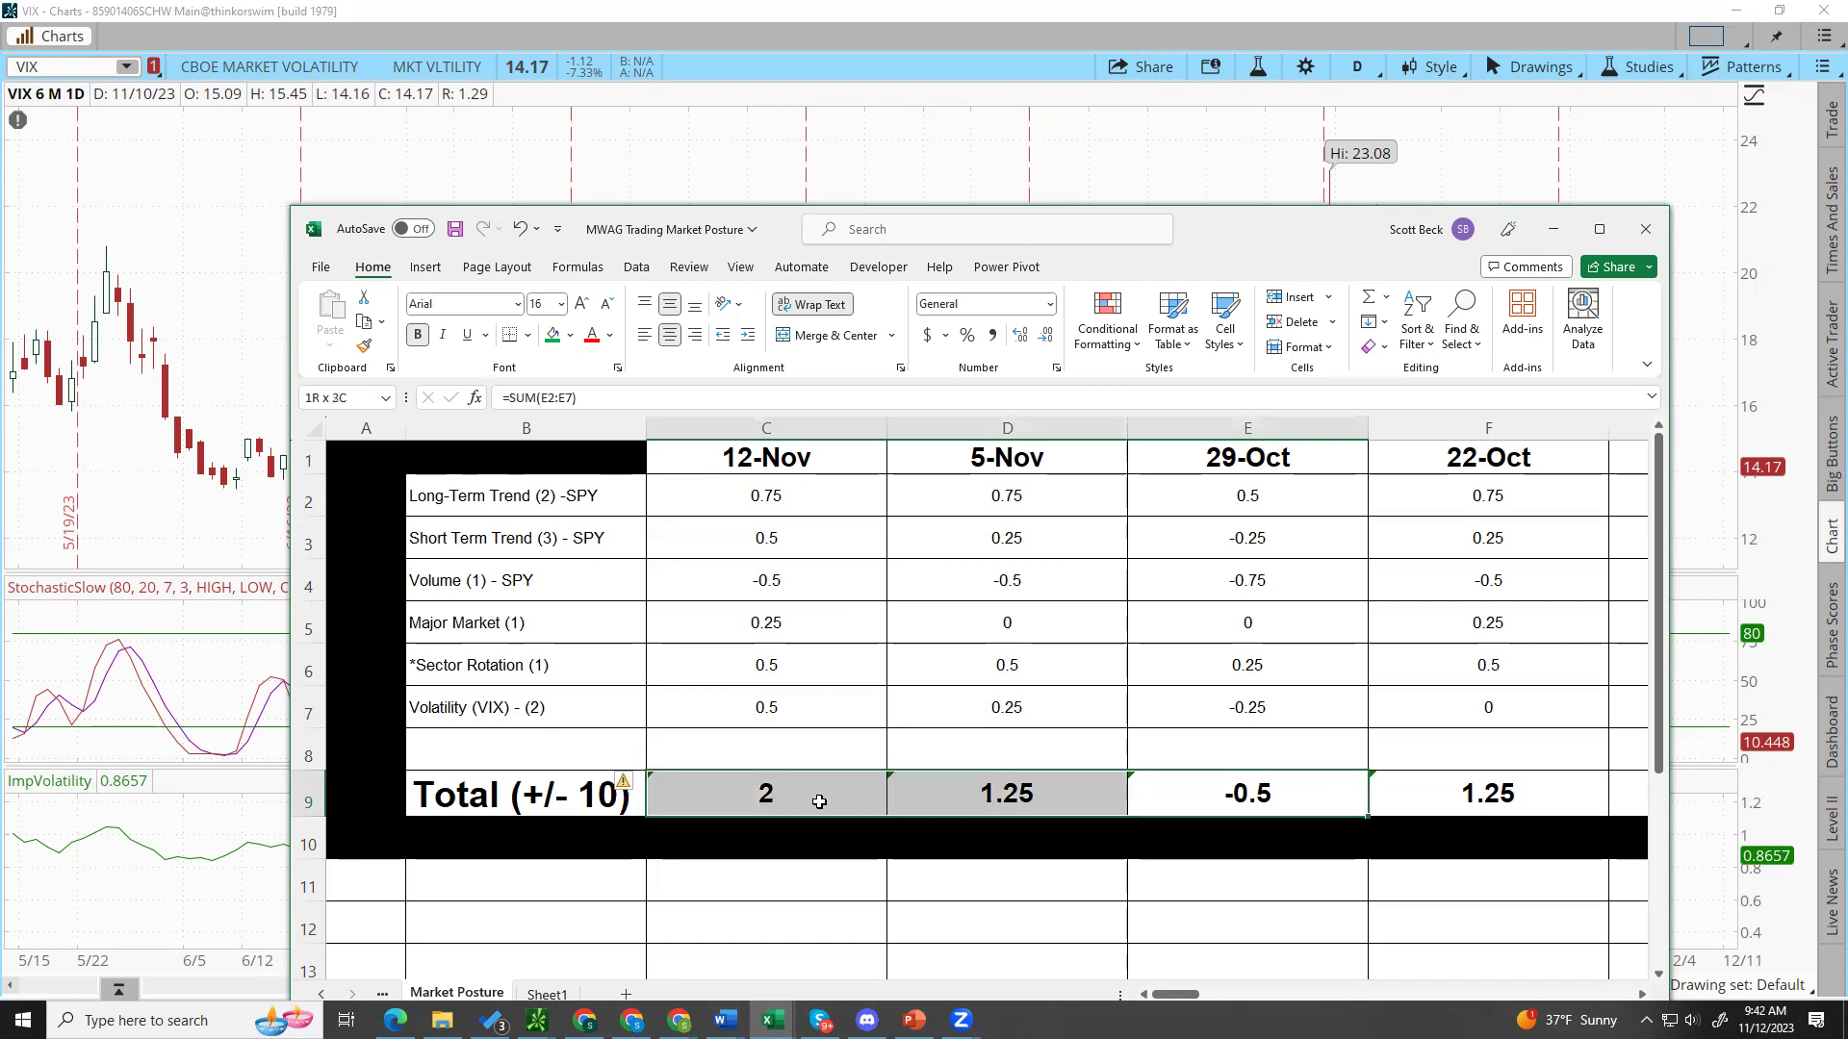
left_click(1285, 796)
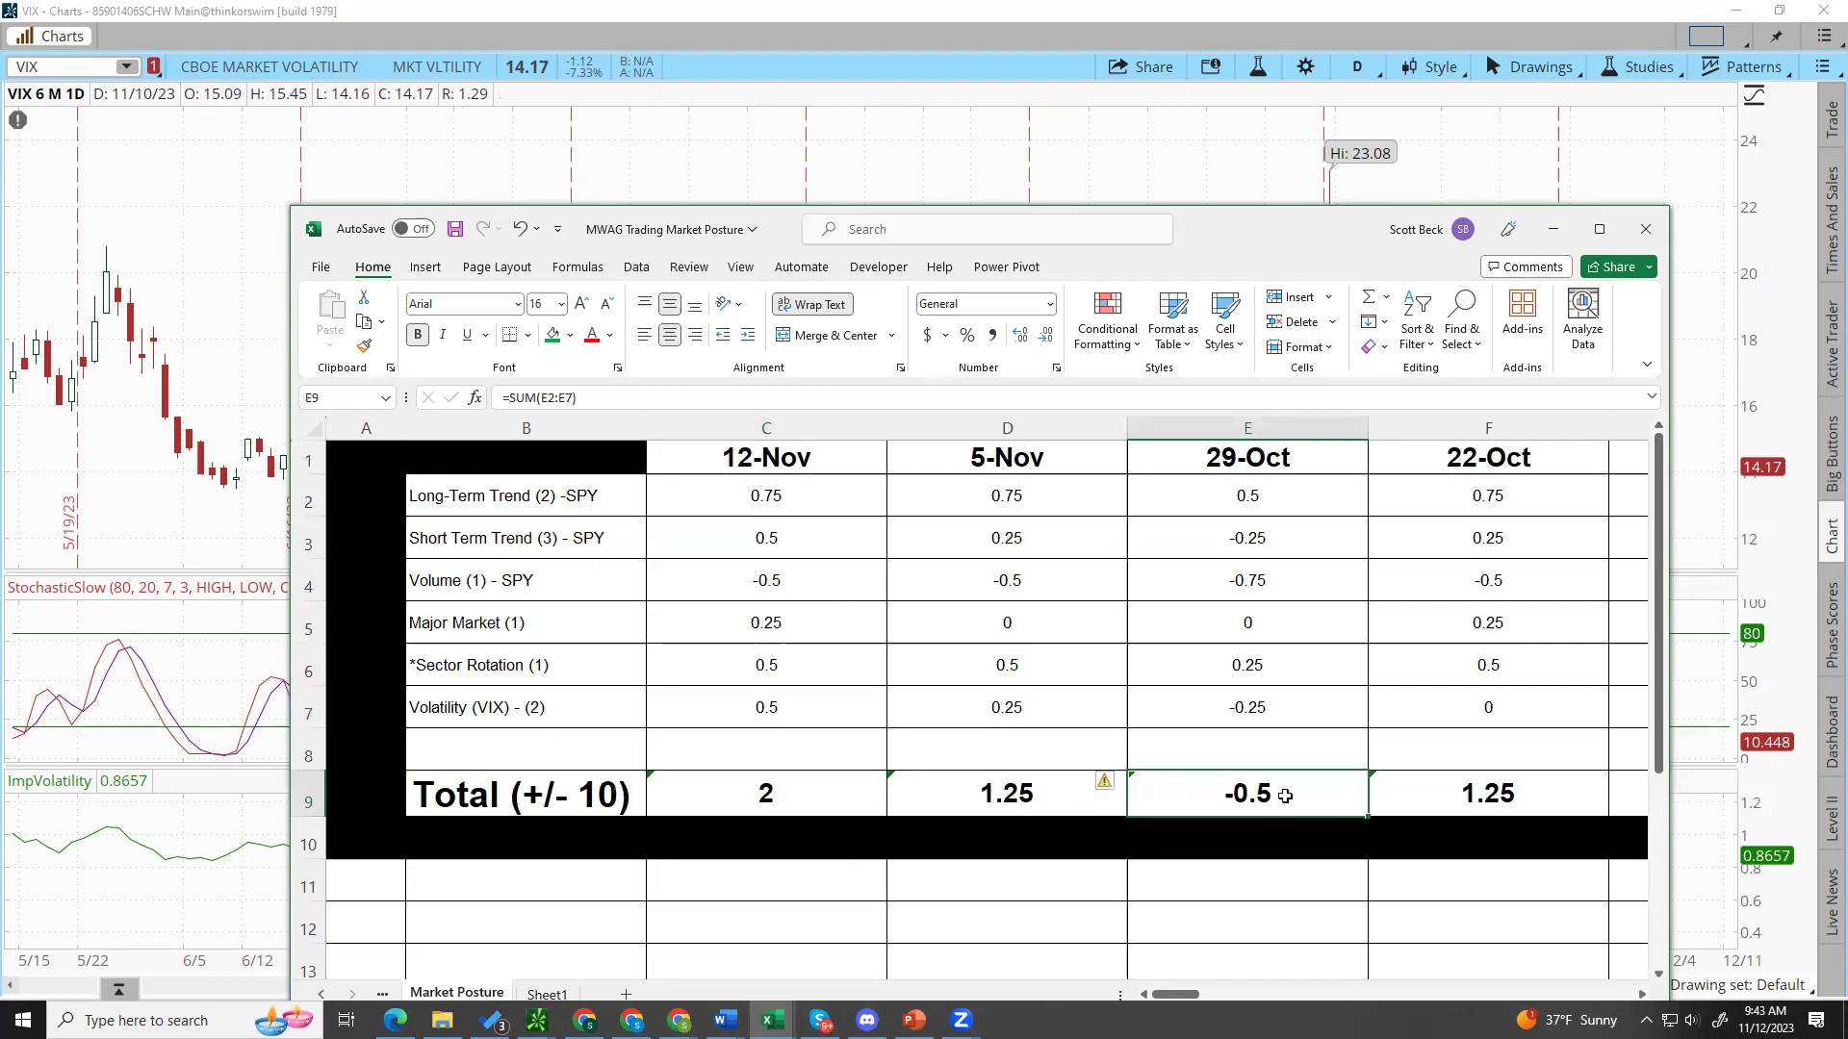
left_click(1054, 792)
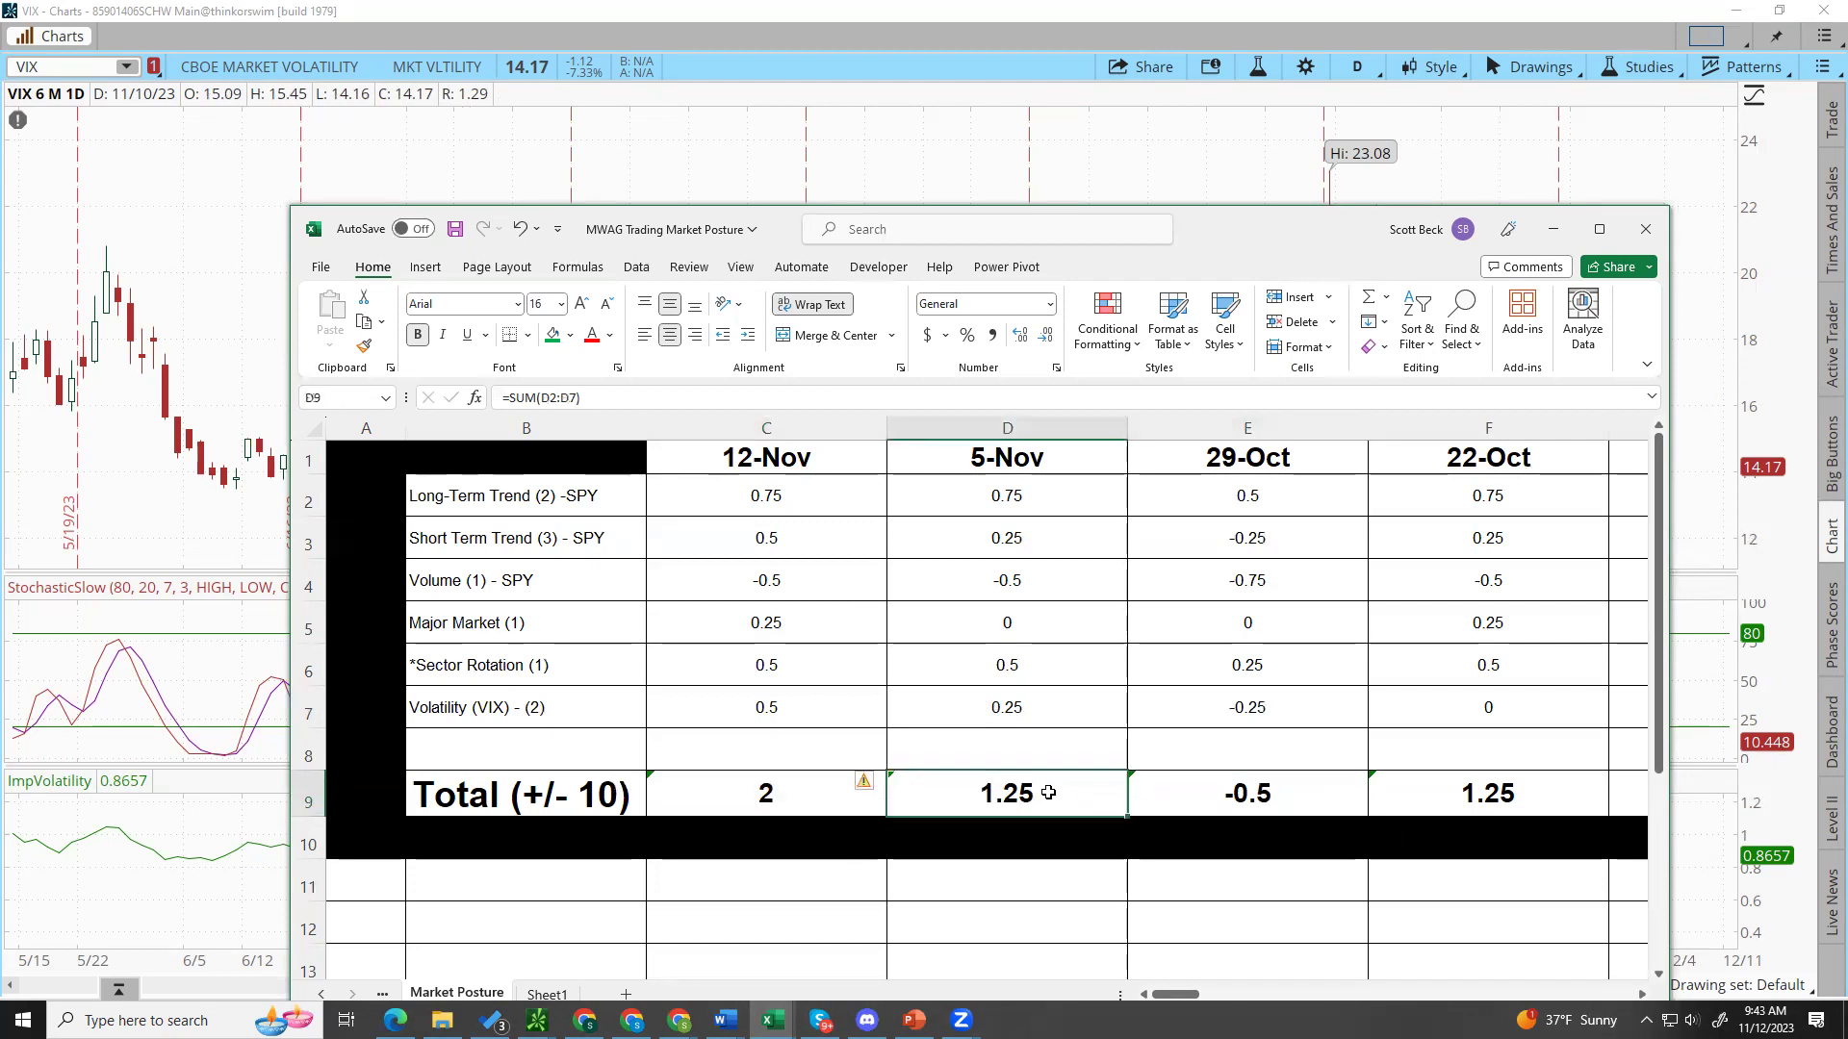
left_click(765, 791)
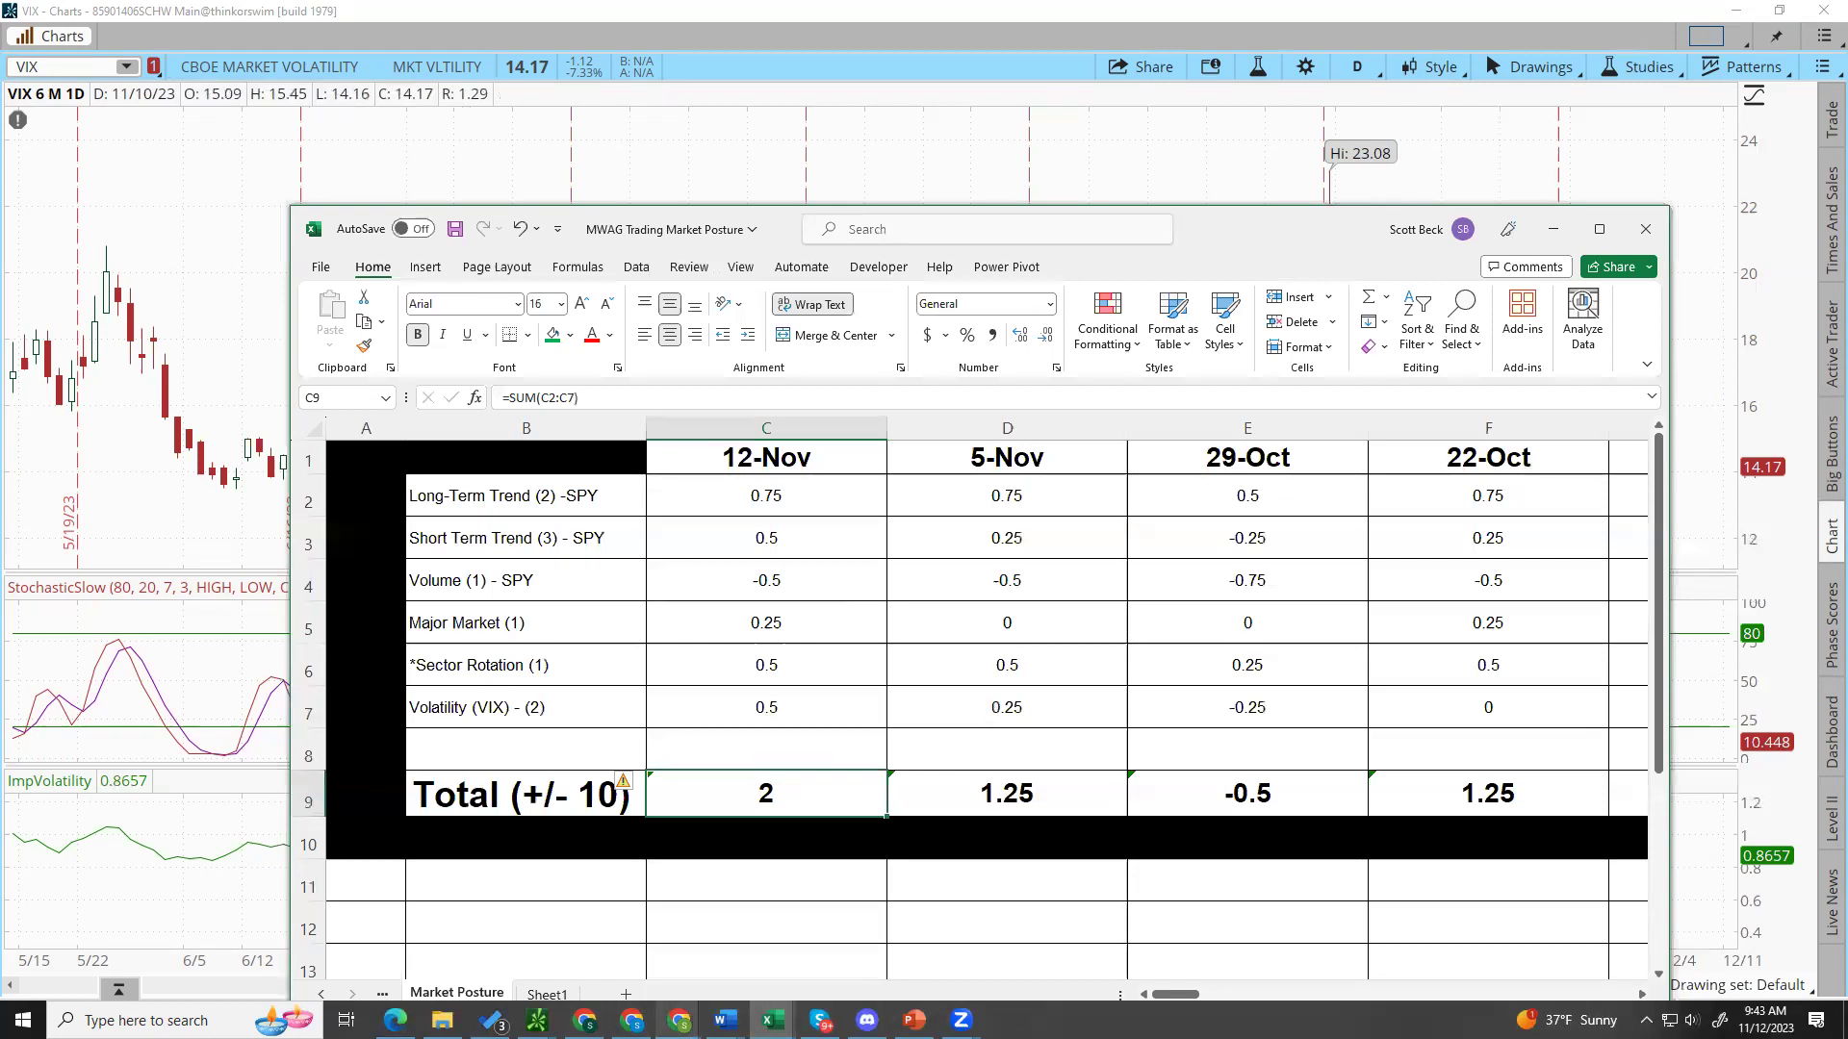
Step: Switch to Chrome, bring up EquityClock's S&P 500 Index Seasonality chart, and examine the November pattern
left_click(680, 1020)
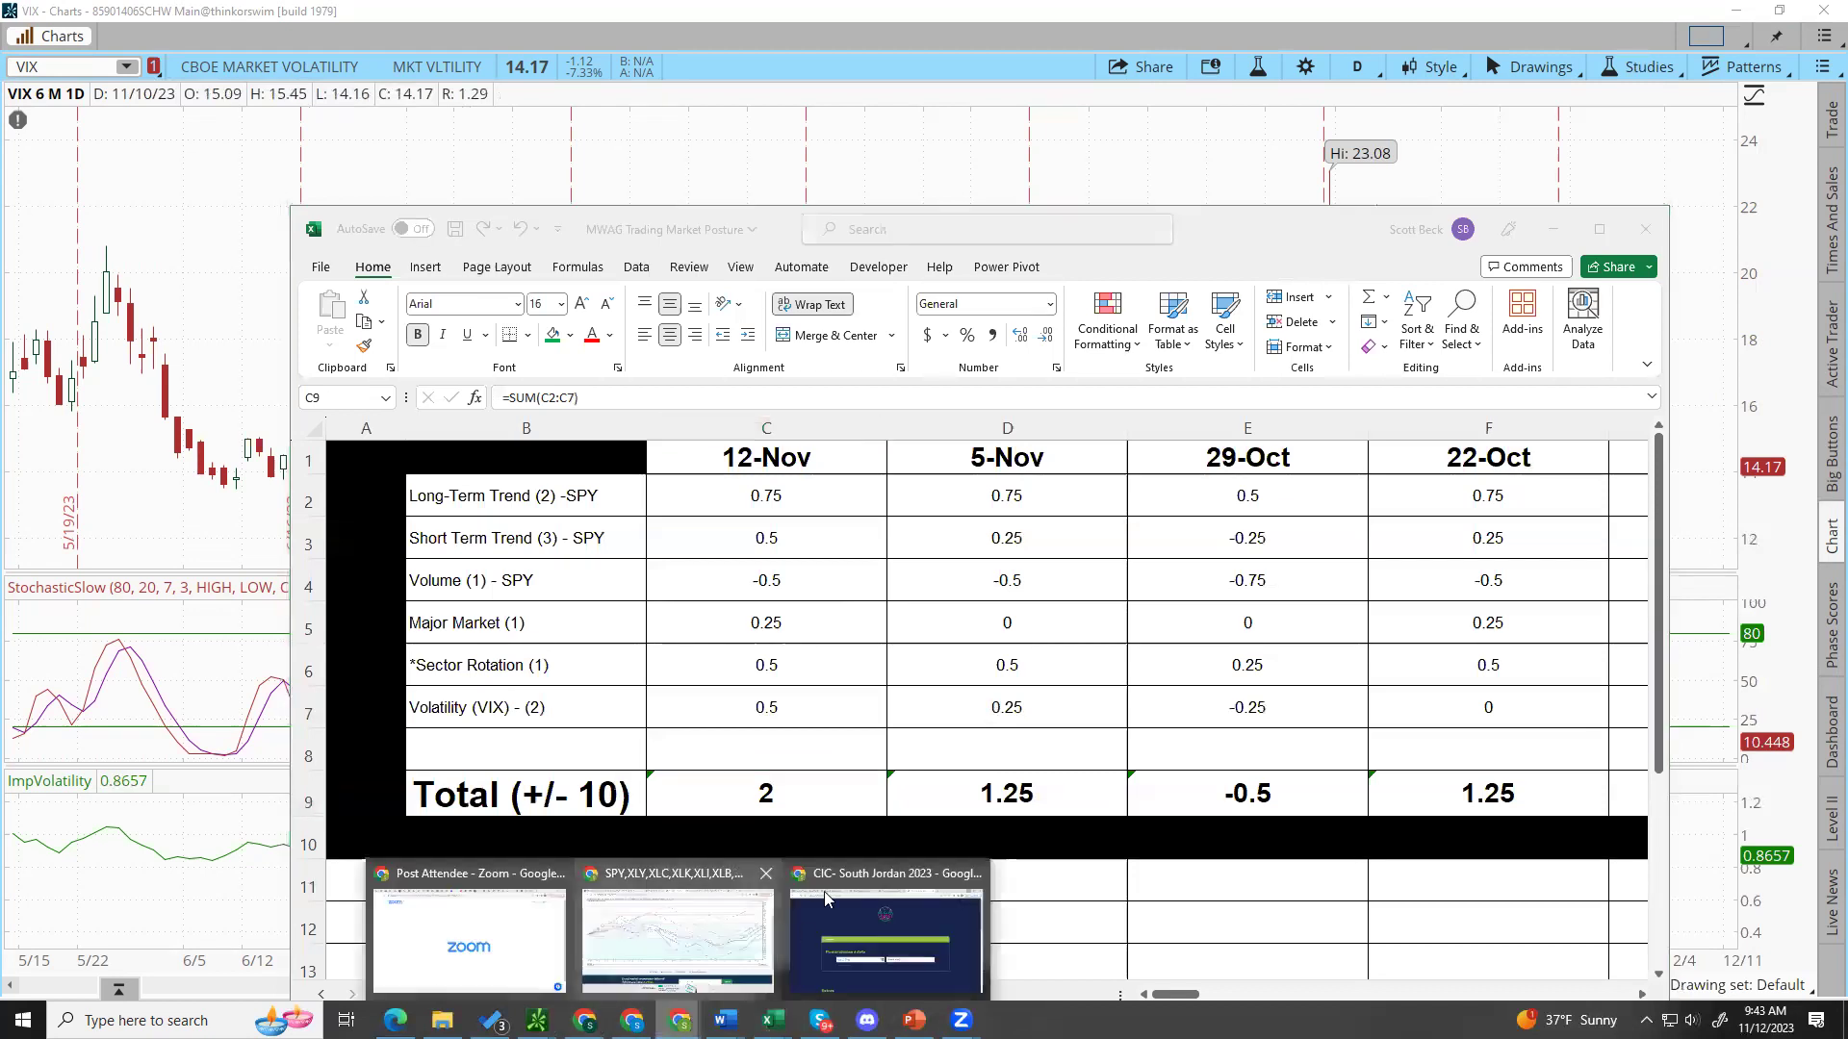
left_click(631, 922)
left_click(1479, 27)
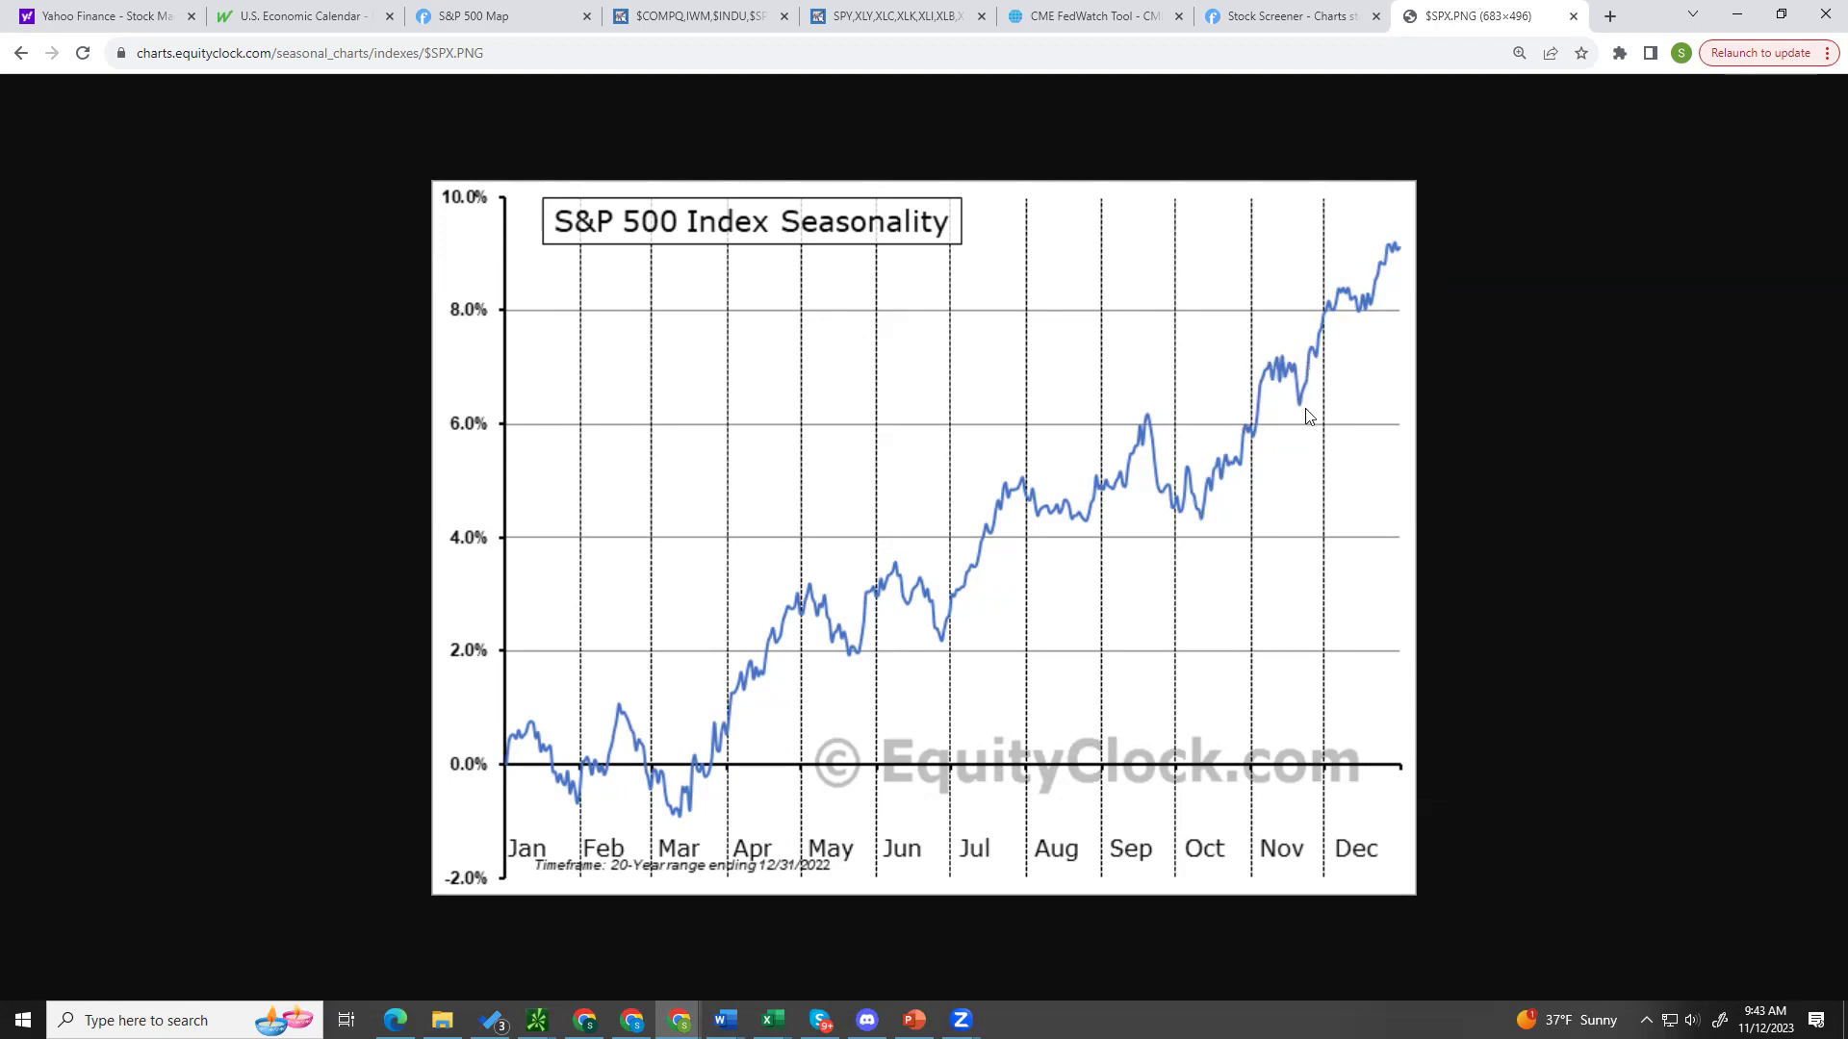
Step: Switch back to the thinkorswim charts and load SPY on the six-month daily chart
left_click(537, 1020)
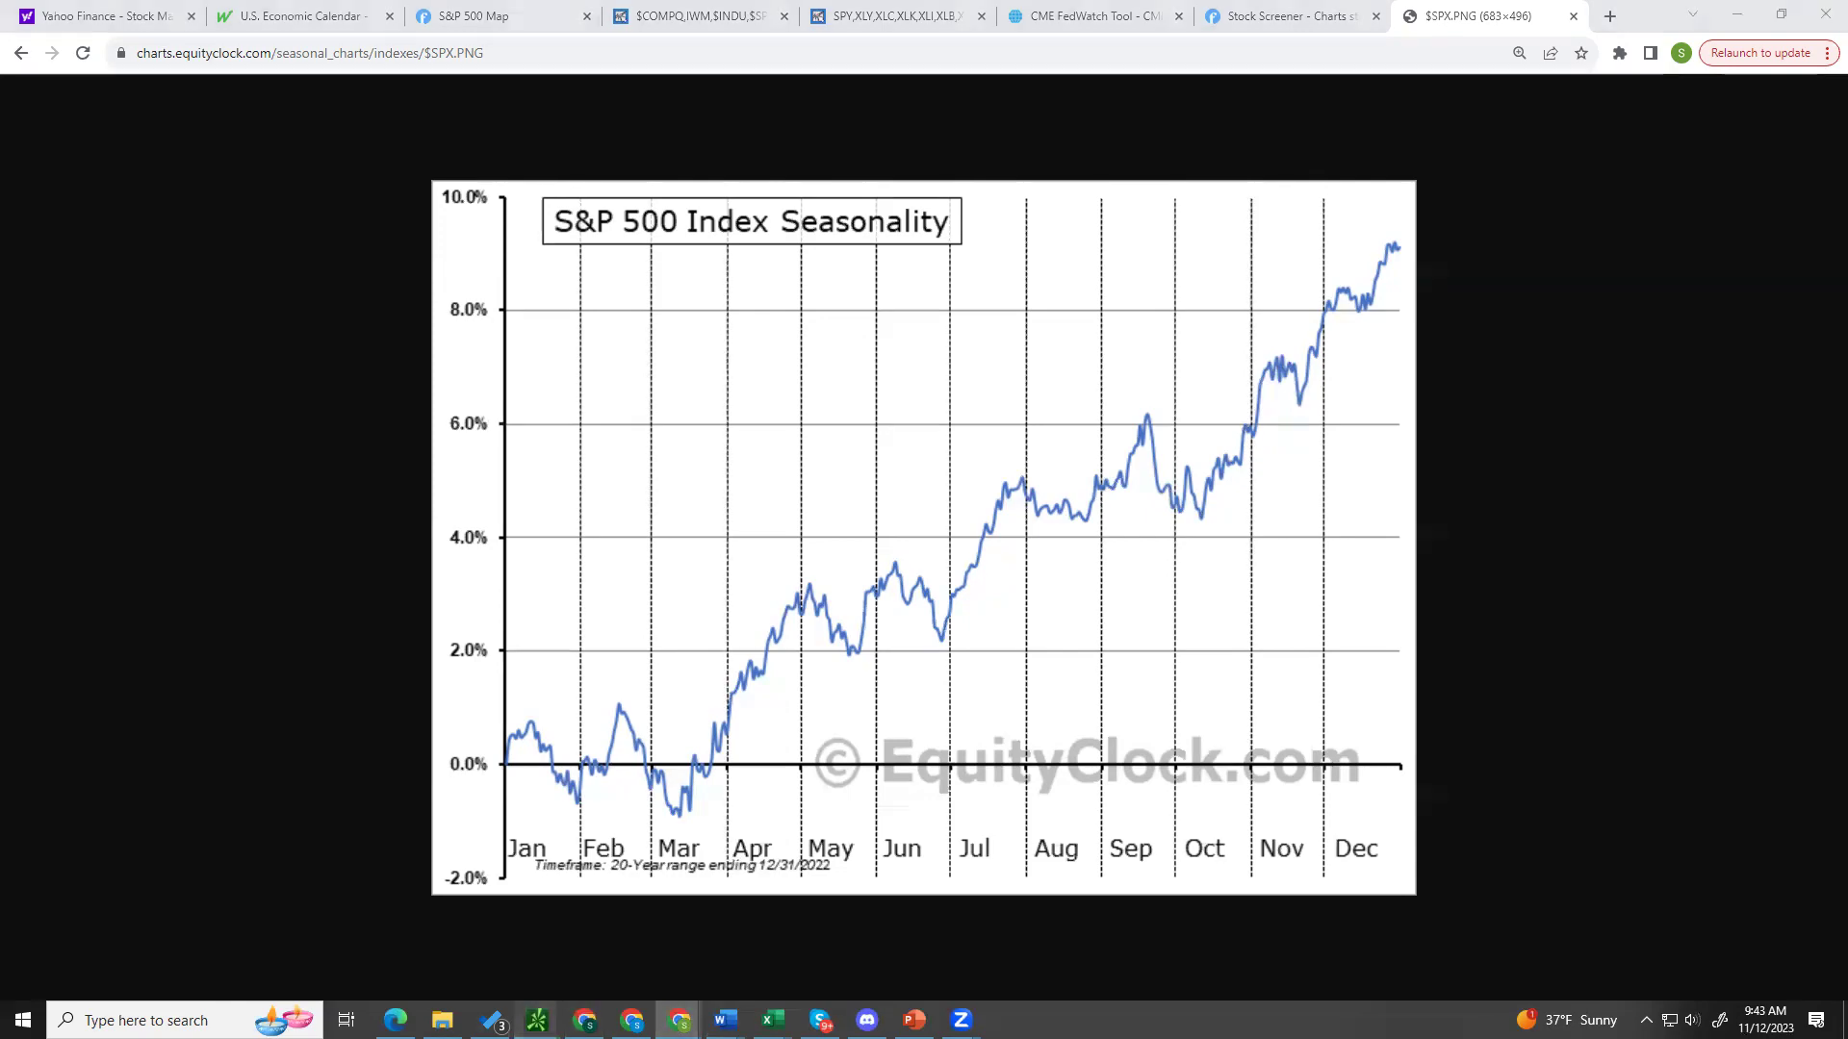
left_click(799, 924)
left_click(59, 64)
type("SPY")
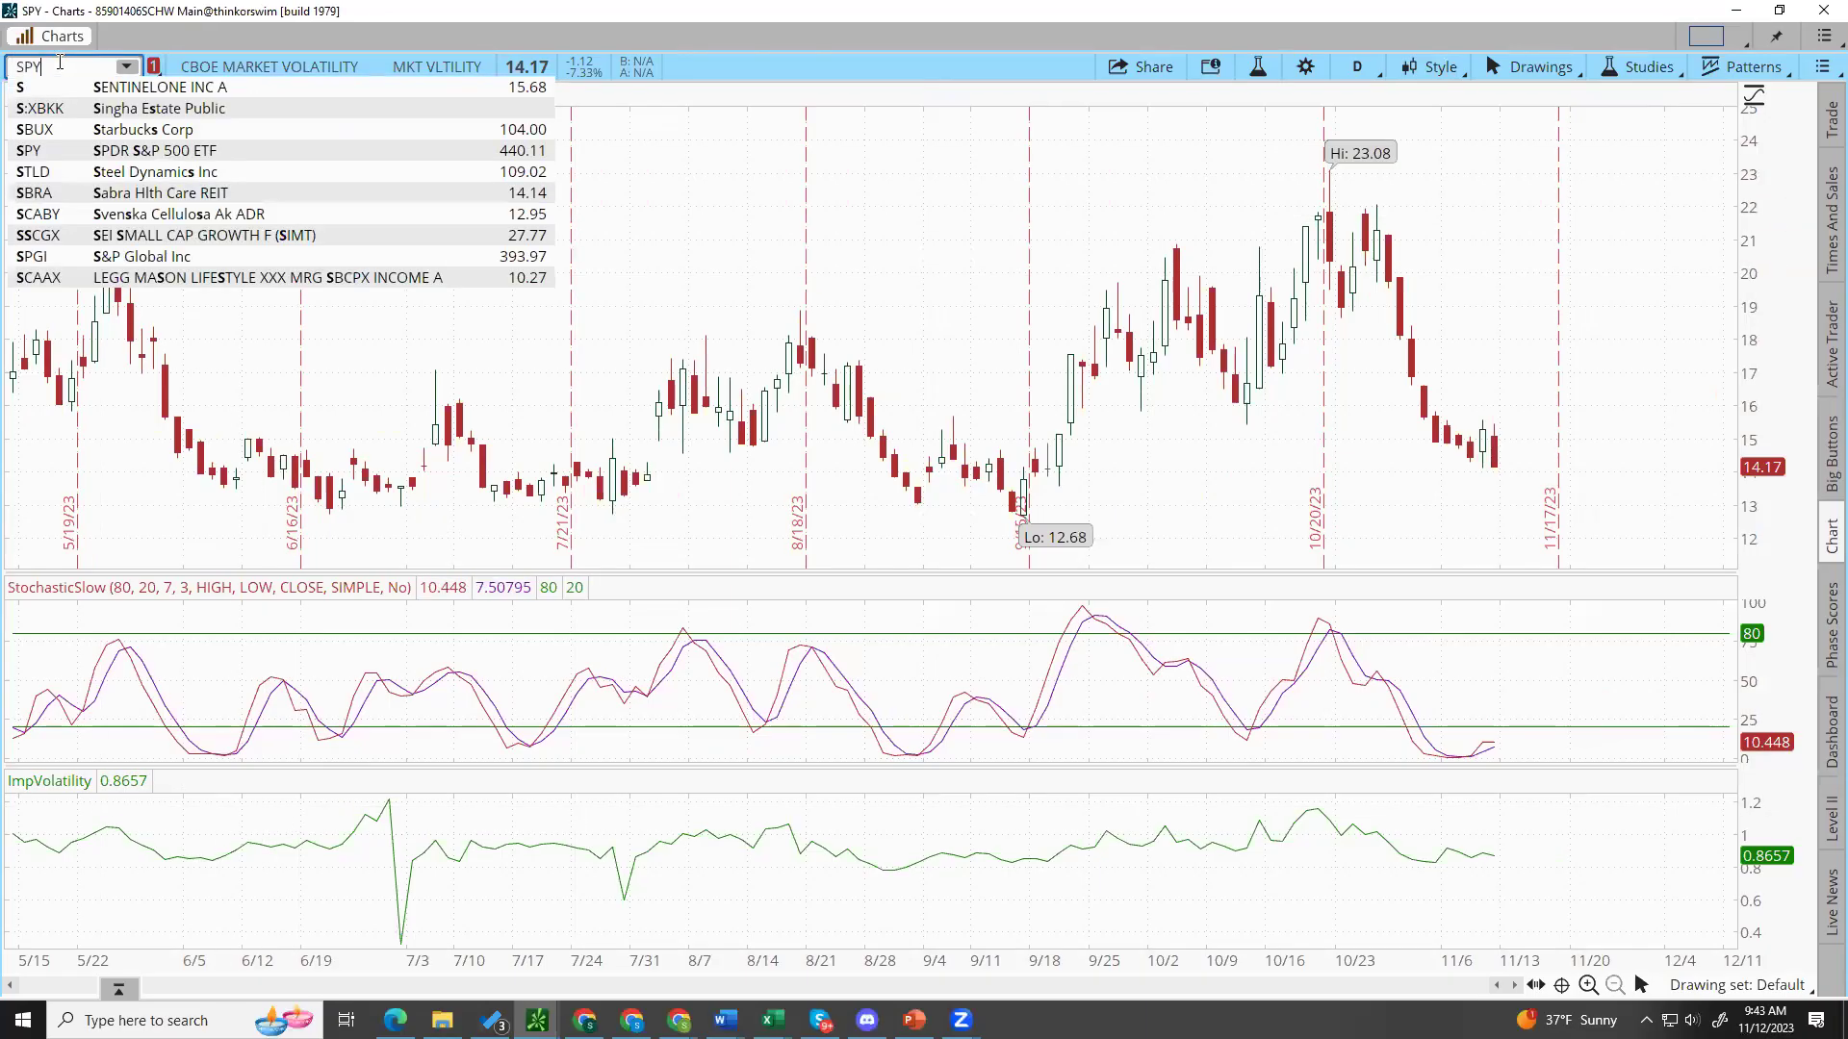
key("Return")
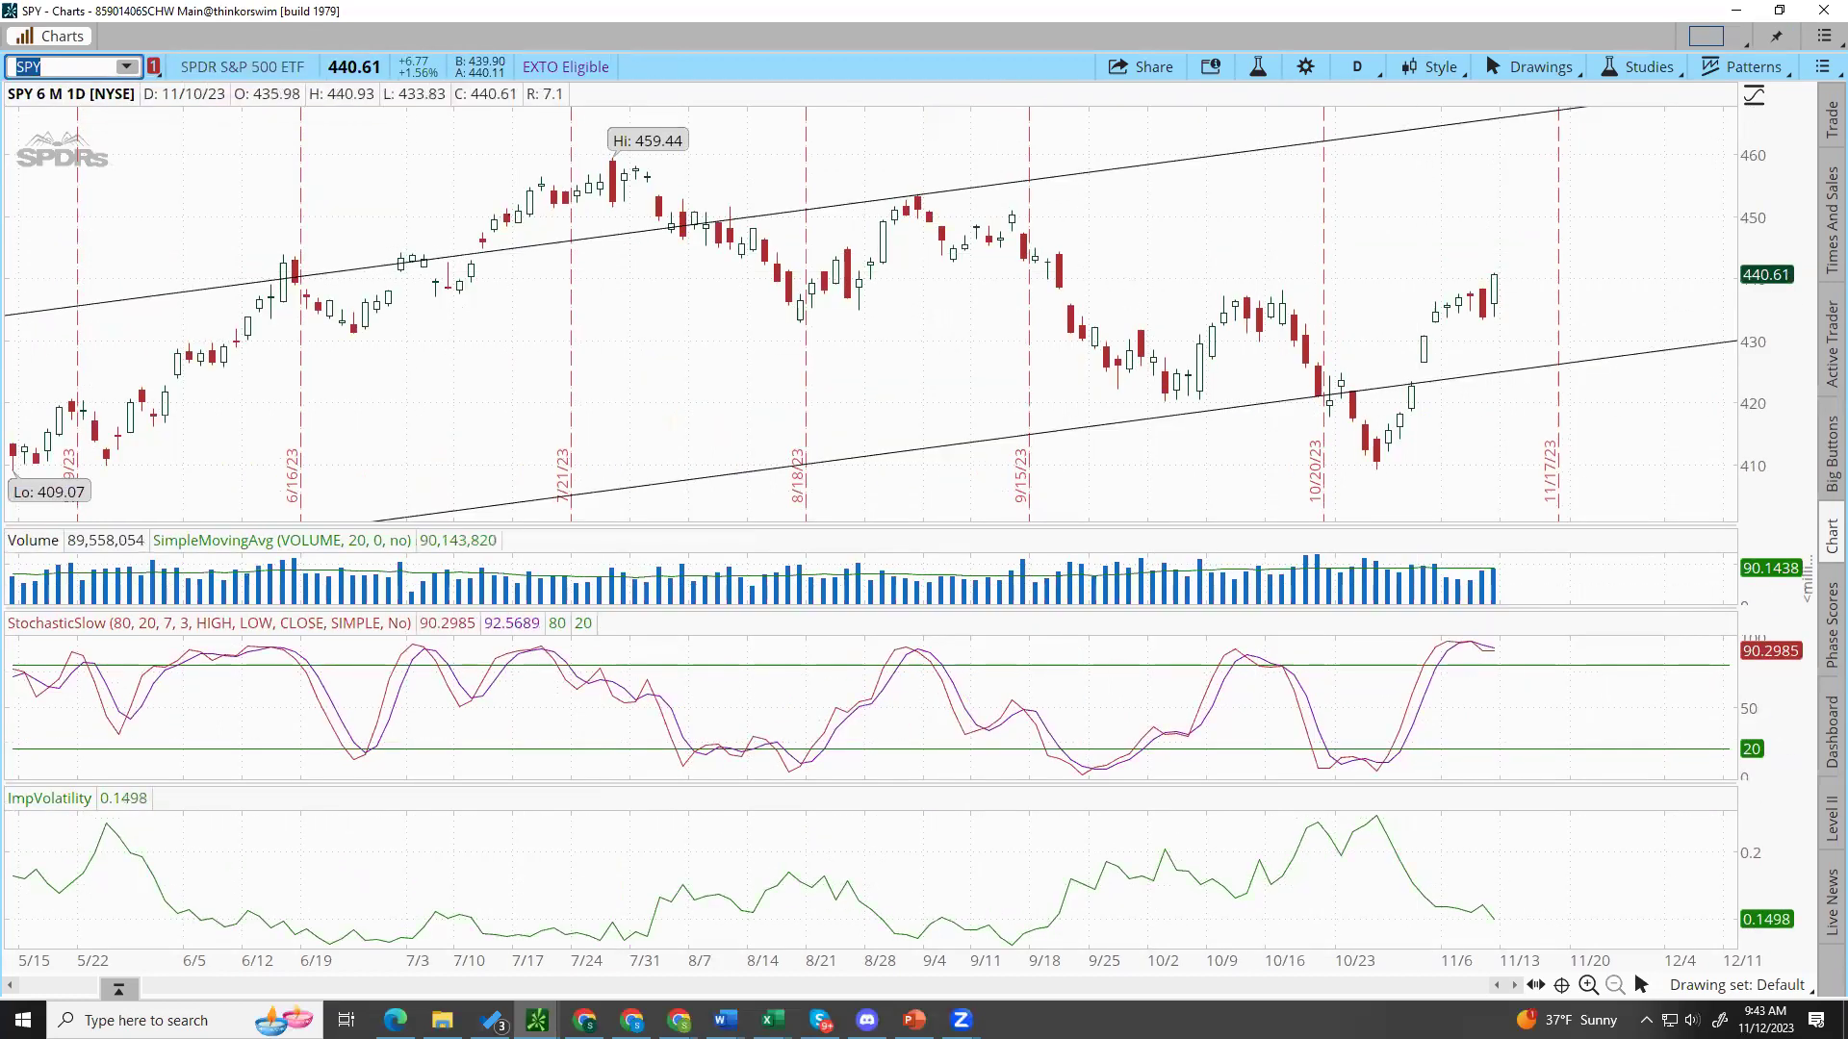
Step: Trace SPY's rally from the late-October low with a projected pullback, and mark horizontal lines above and below the November range
mouse_move(1368, 460)
left_mouse_down()
mouse_move(1434, 332)
mouse_move(1498, 279)
mouse_move(1519, 275)
mouse_move(1564, 319)
mouse_move(1582, 296)
left_mouse_up()
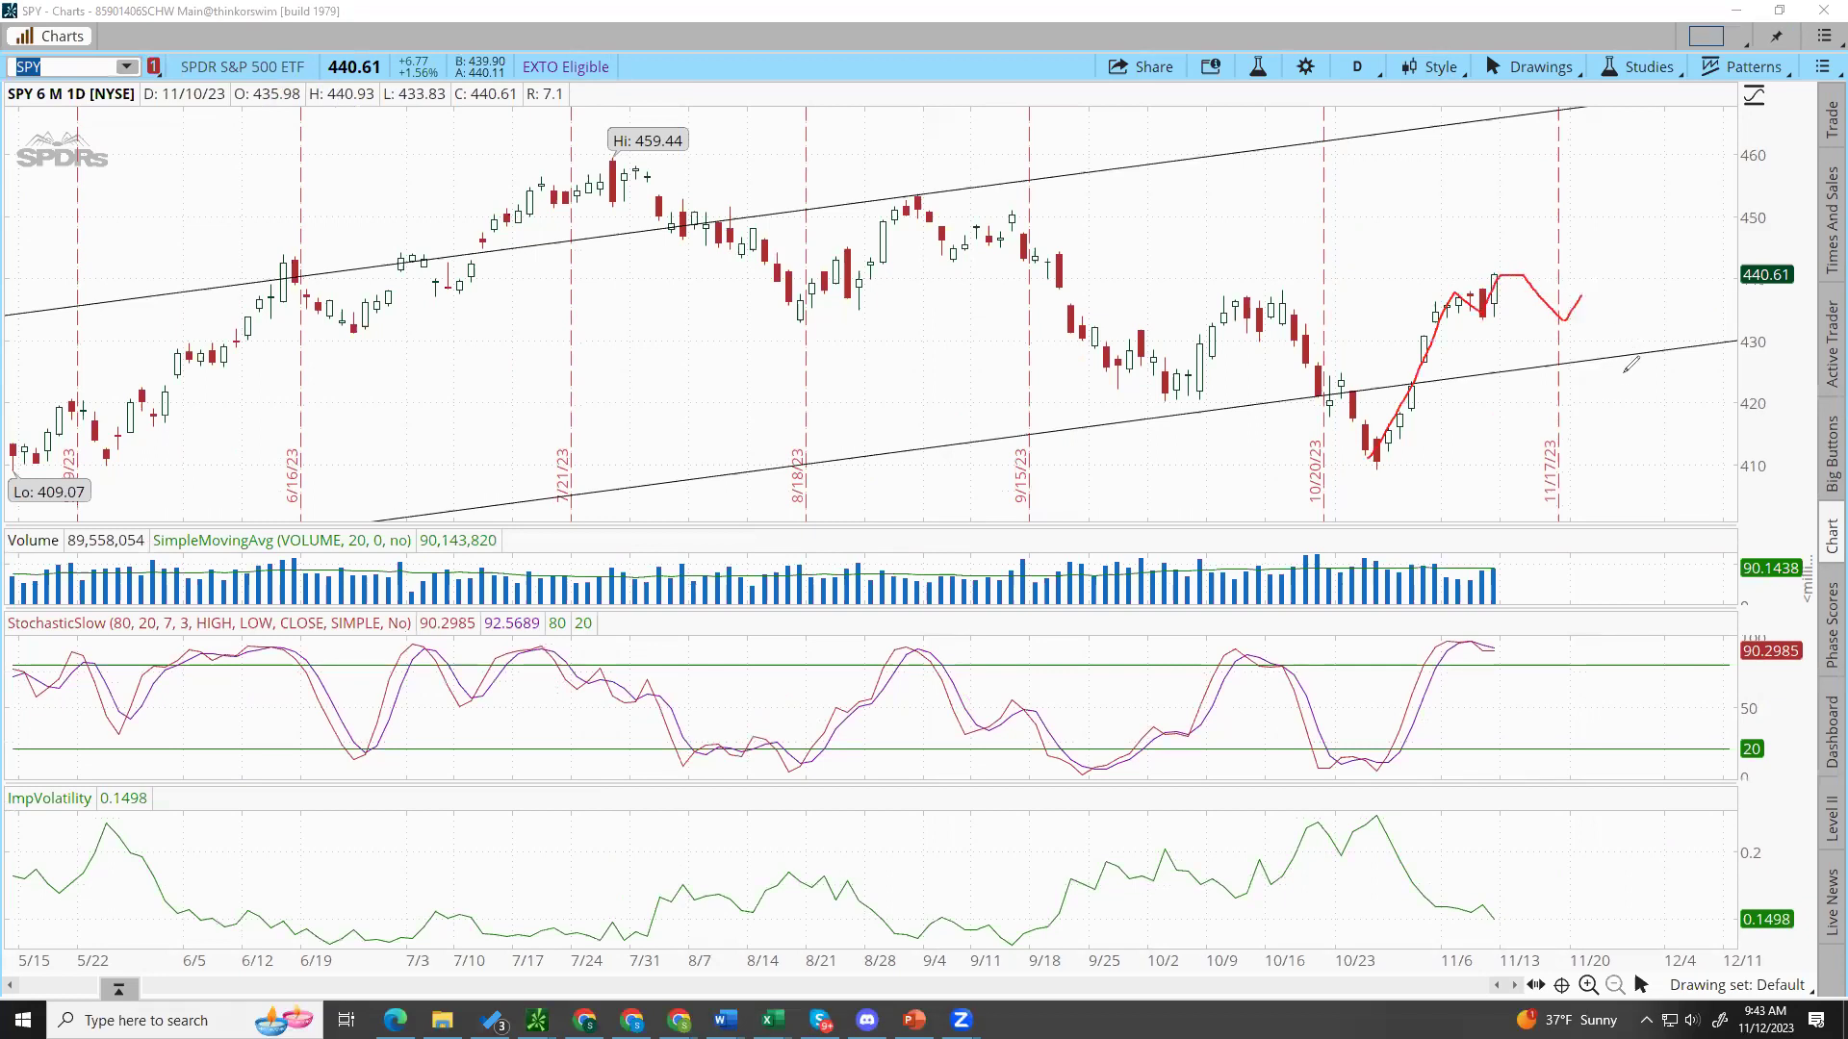
left_click_drag(1451, 274, 1556, 275)
left_click_drag(1459, 322, 1561, 321)
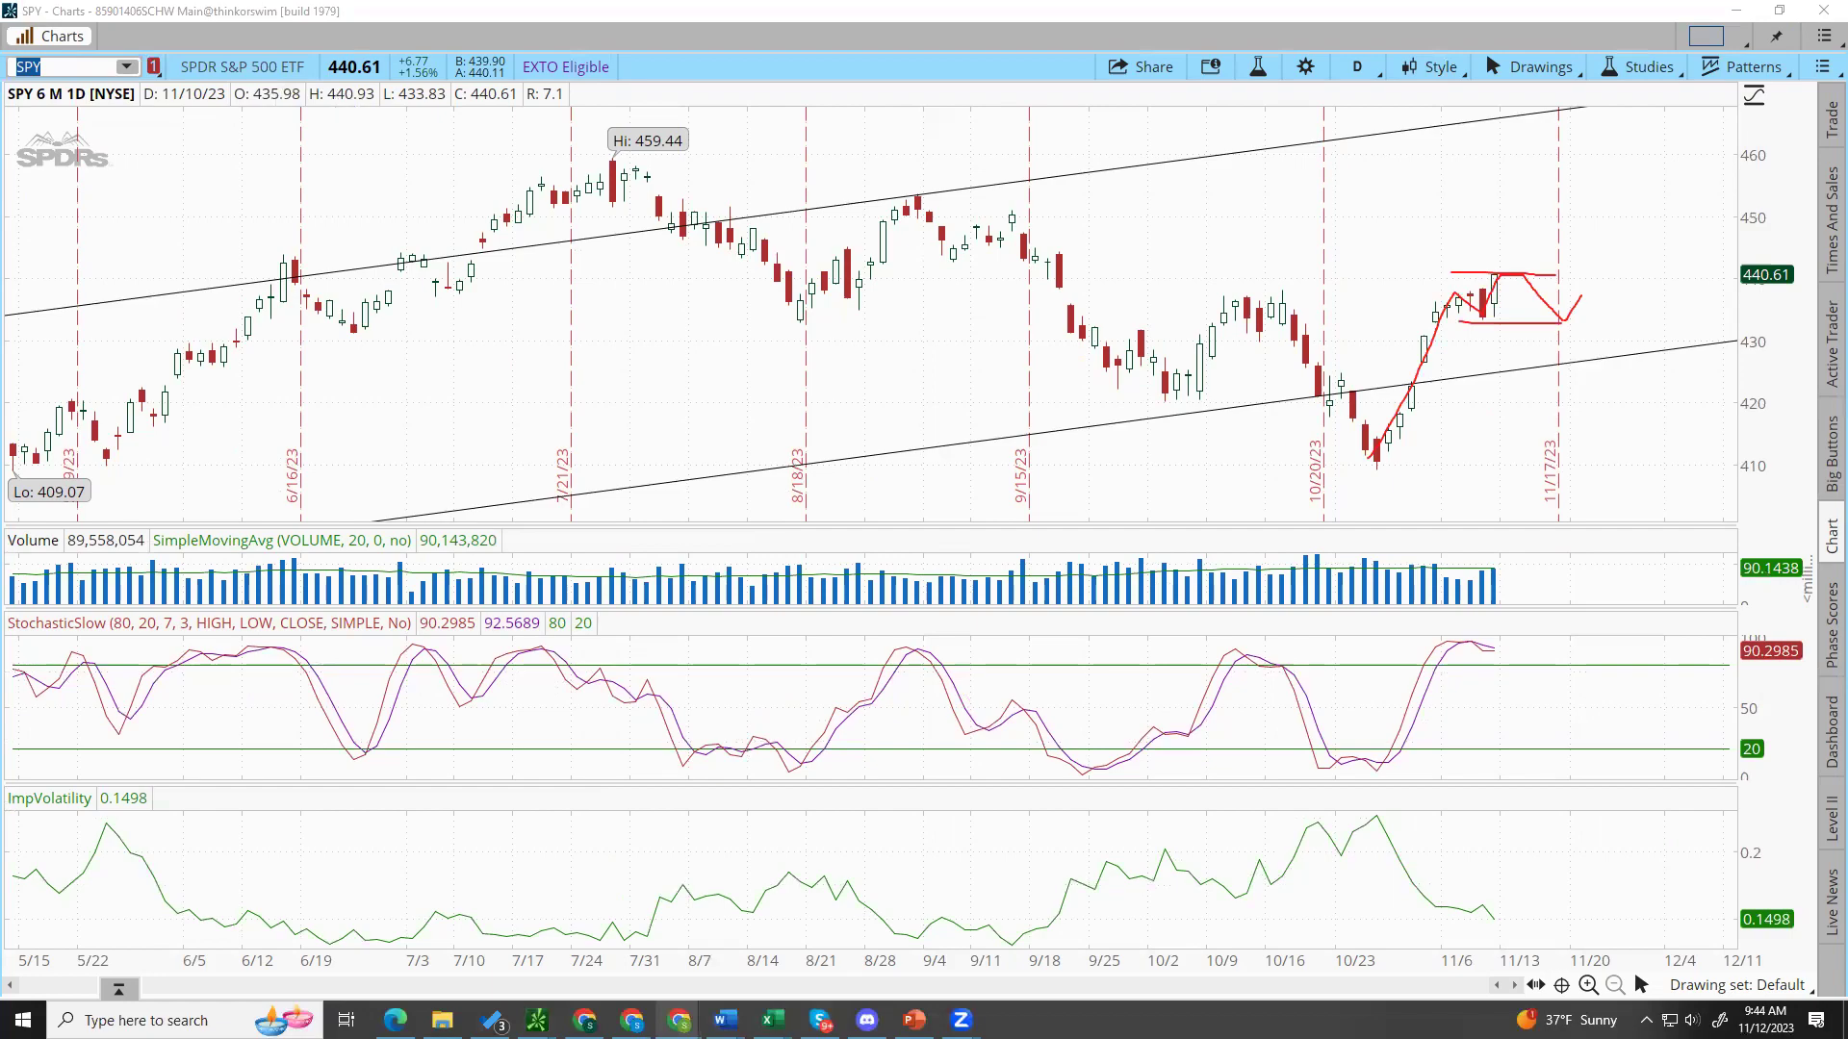
Step: Return to the S&P 500 seasonality chart in Chrome and trace the November range and dip and the December rise to year-end
mouse_move(680, 1022)
left_click(712, 958)
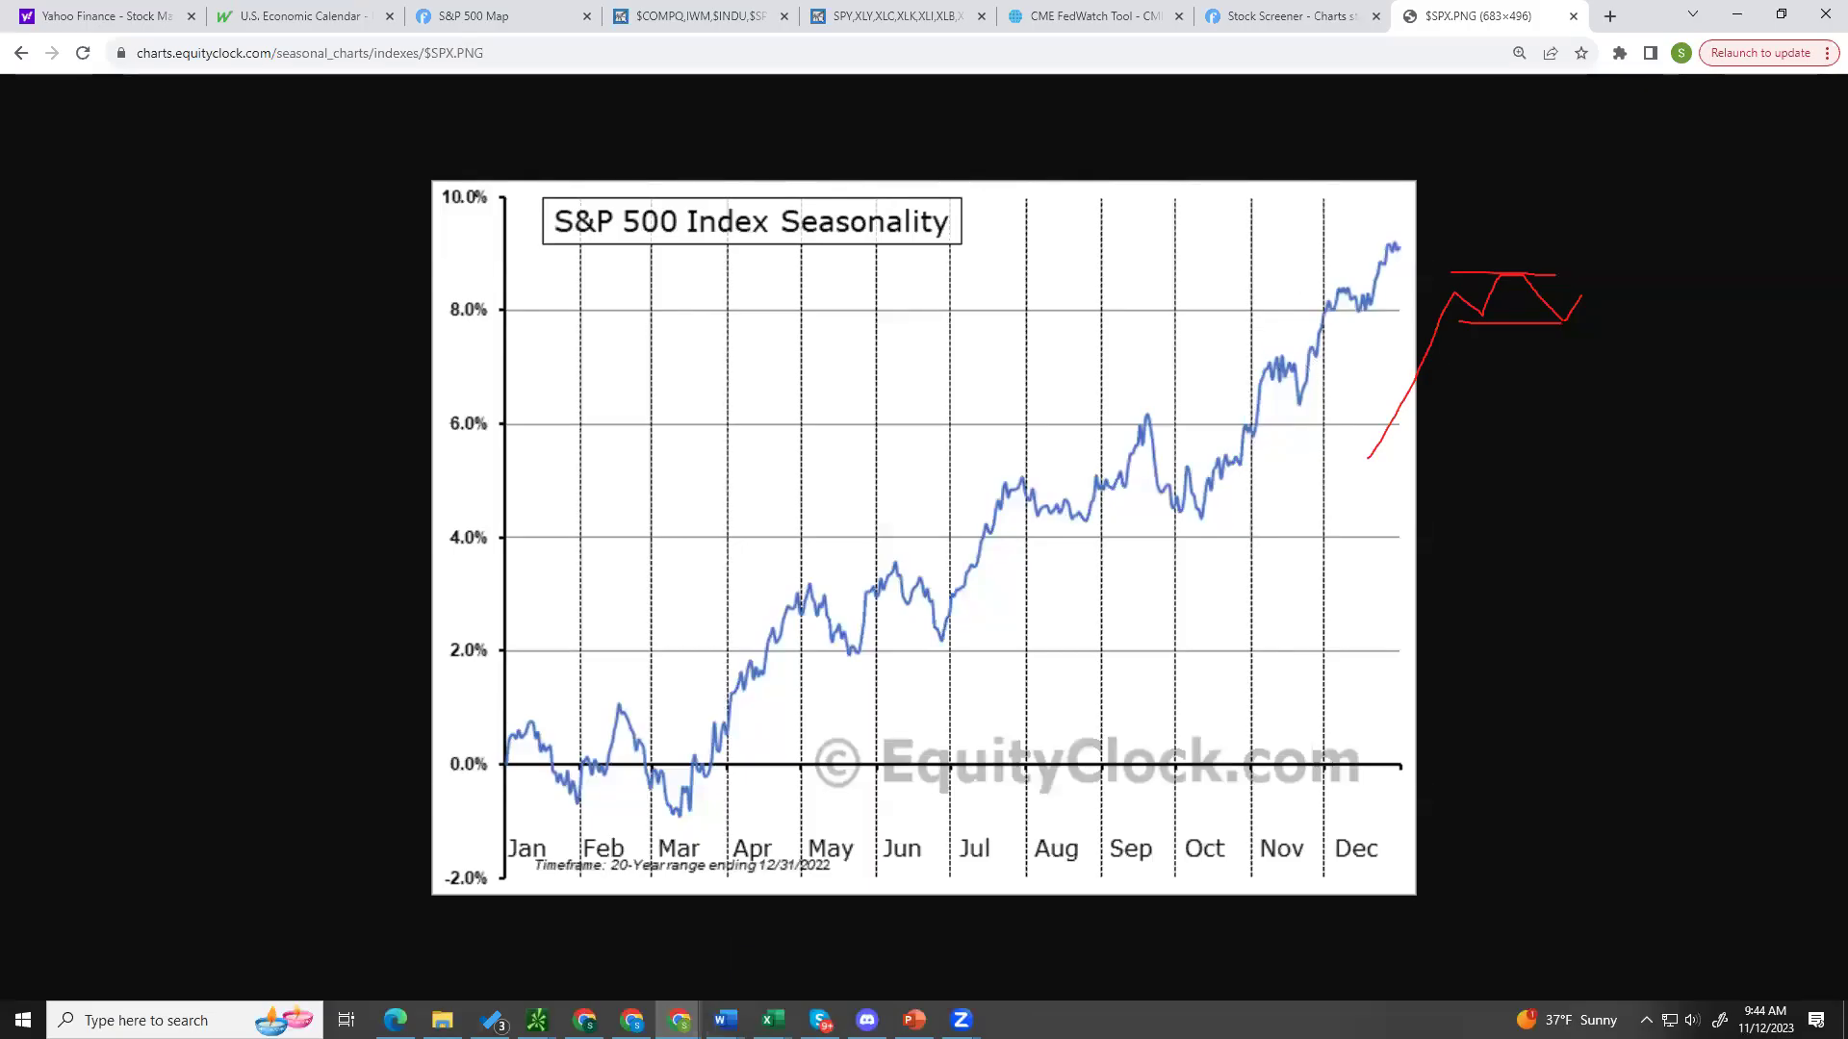
mouse_move(1259, 359)
left_mouse_down()
mouse_move(1298, 359)
mouse_move(1299, 404)
left_mouse_up()
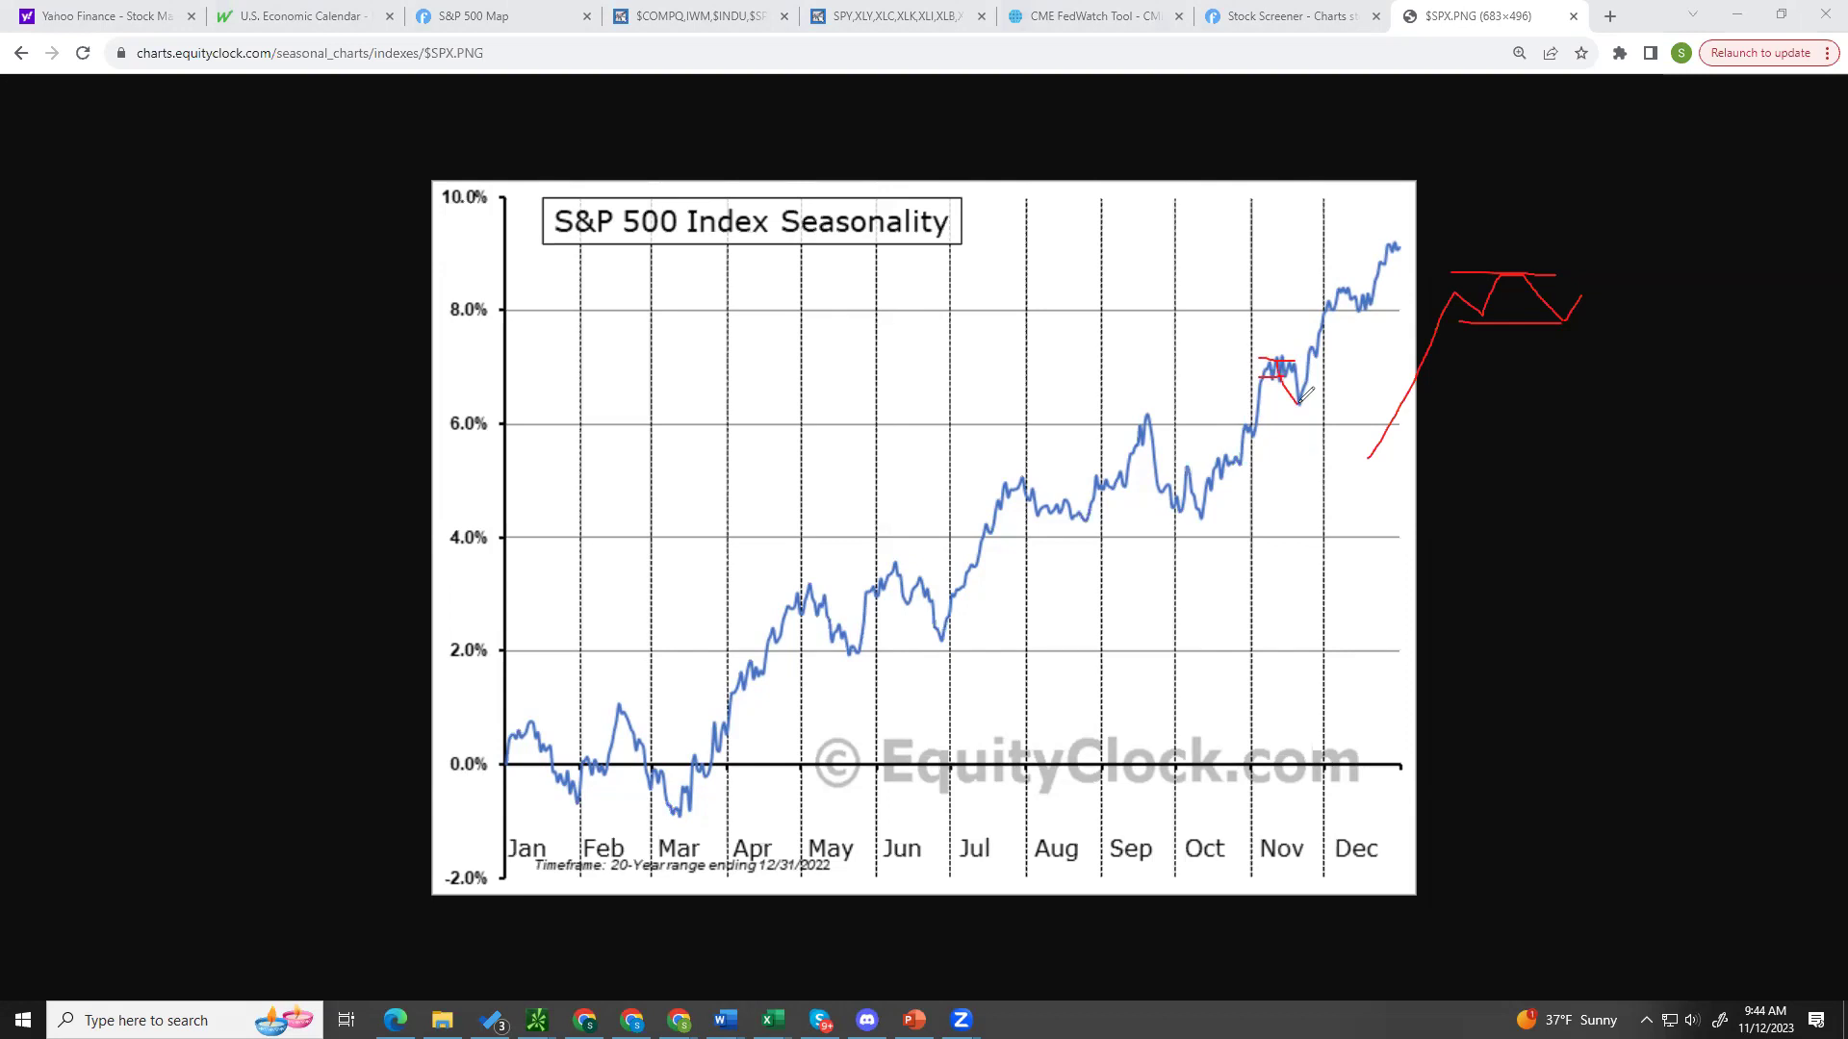
left_click_drag(1299, 427, 1300, 379)
mouse_move(1351, 293)
left_mouse_down()
mouse_move(1337, 251)
mouse_move(1351, 300)
left_mouse_up()
mouse_move(1308, 378)
left_mouse_down()
mouse_move(1340, 274)
mouse_move(1372, 305)
mouse_move(1430, 200)
left_mouse_up()
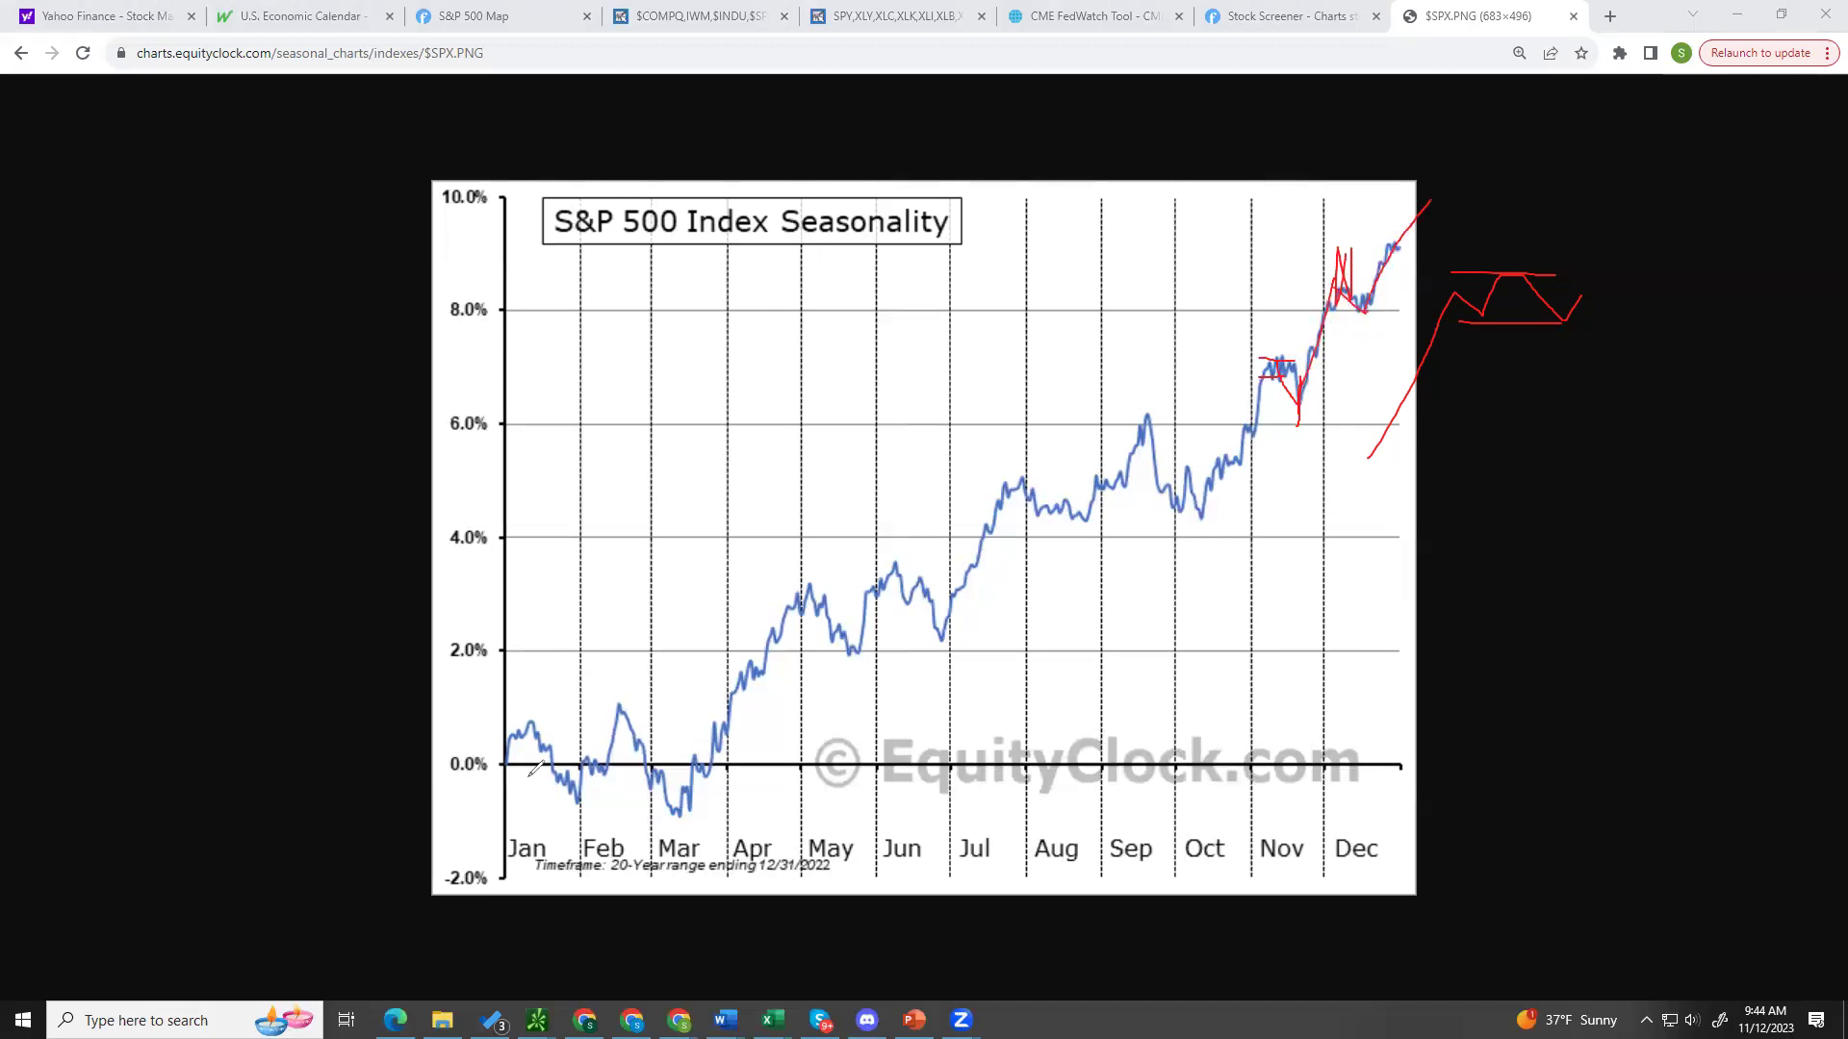
Step: Trace the January–February swings on the seasonality chart, box the late-February to March dip, and outline the rise into May
mouse_move(495, 758)
left_mouse_down()
mouse_move(526, 722)
mouse_move(572, 779)
mouse_move(627, 704)
left_mouse_up()
mouse_move(613, 690)
left_mouse_down()
mouse_move(720, 690)
mouse_move(717, 809)
mouse_move(691, 845)
mouse_move(625, 782)
mouse_move(622, 678)
left_mouse_up()
left_click_drag(663, 808, 835, 602)
left_click_drag(650, 728, 801, 575)
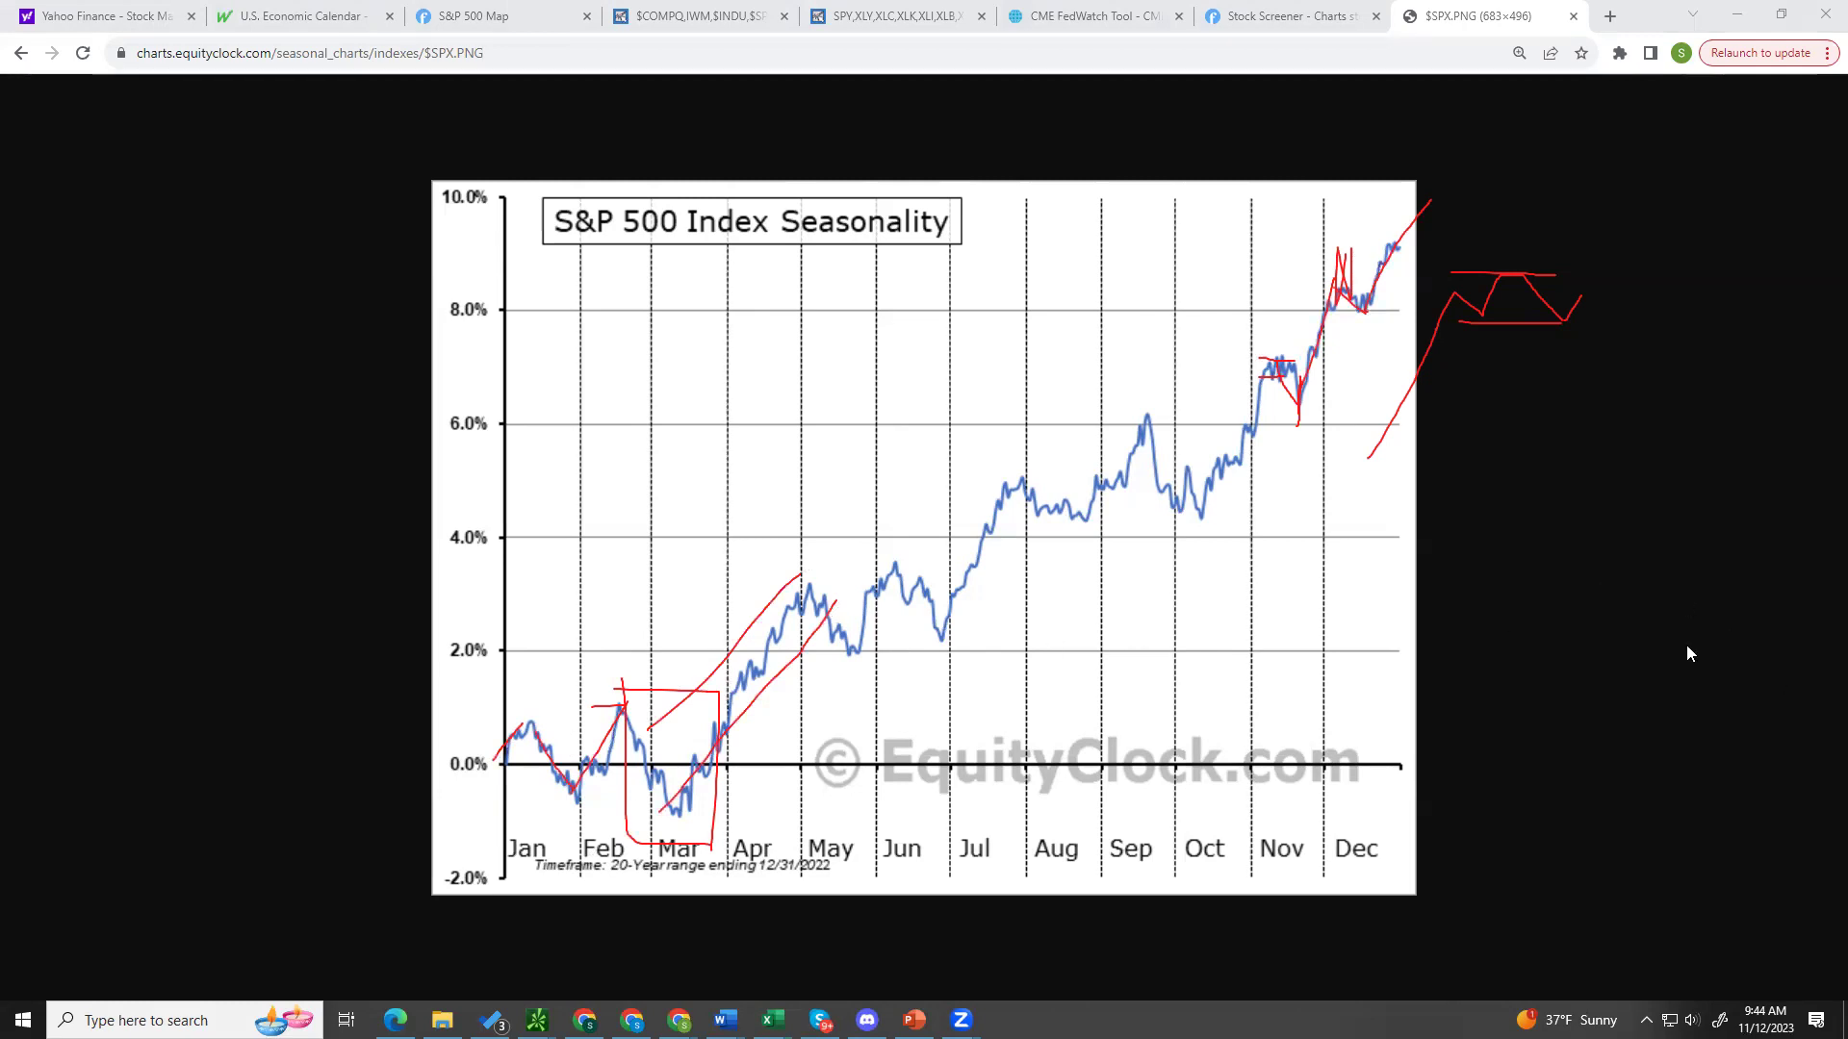
Step: Clear the markings from the seasonality chart, switch back to thinkorswim, and load the AAPL daily chart
key("e")
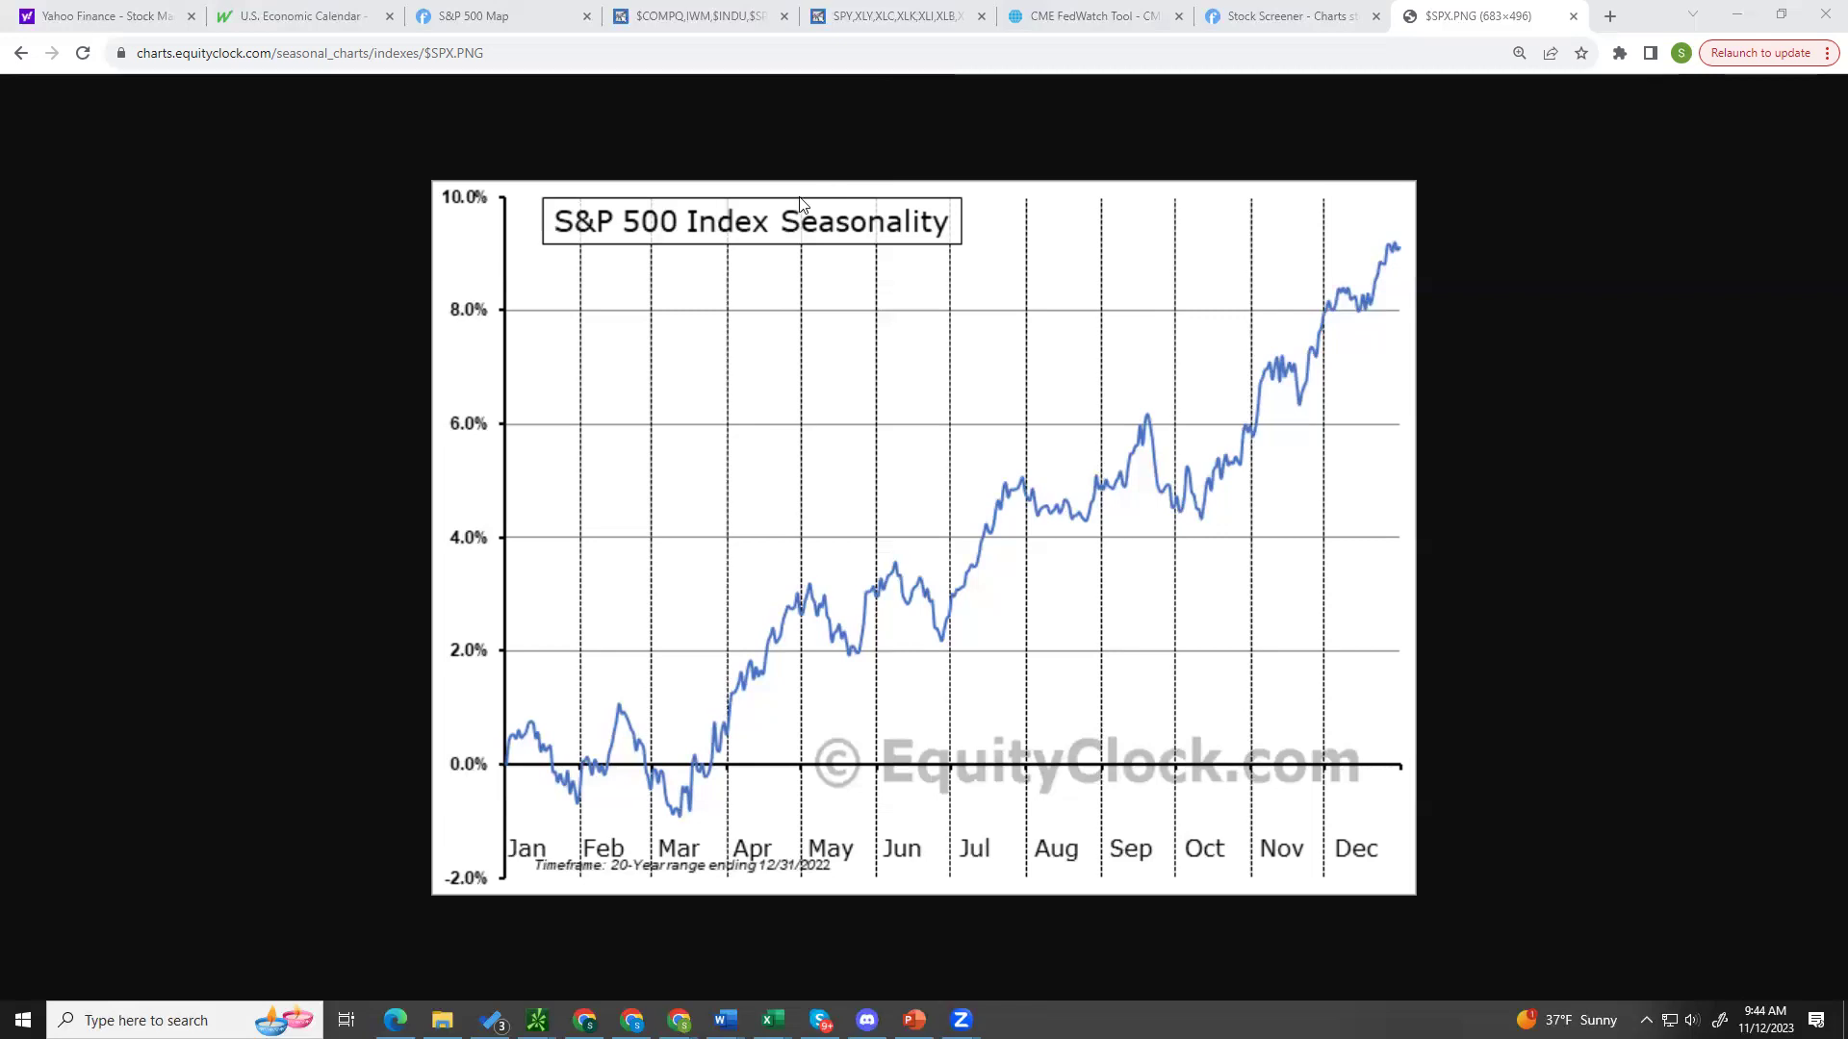
left_click(1737, 14)
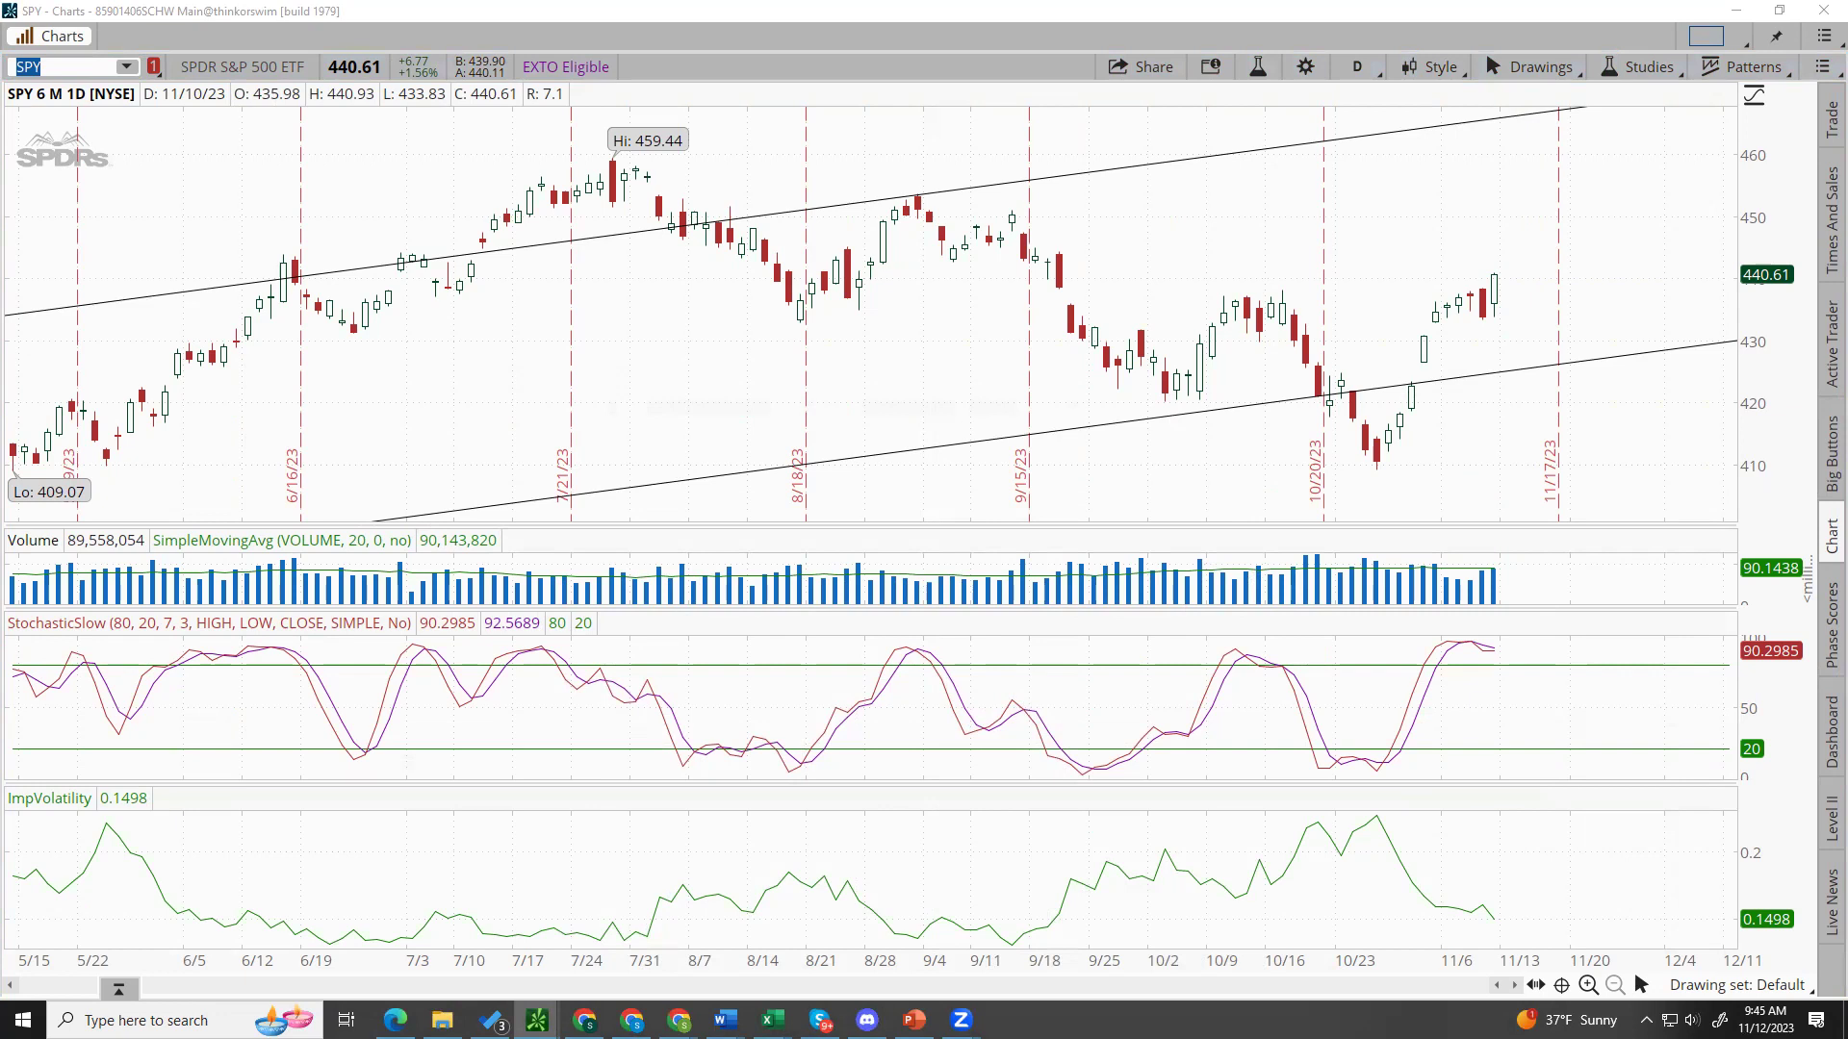
type("AAPL")
key("Return")
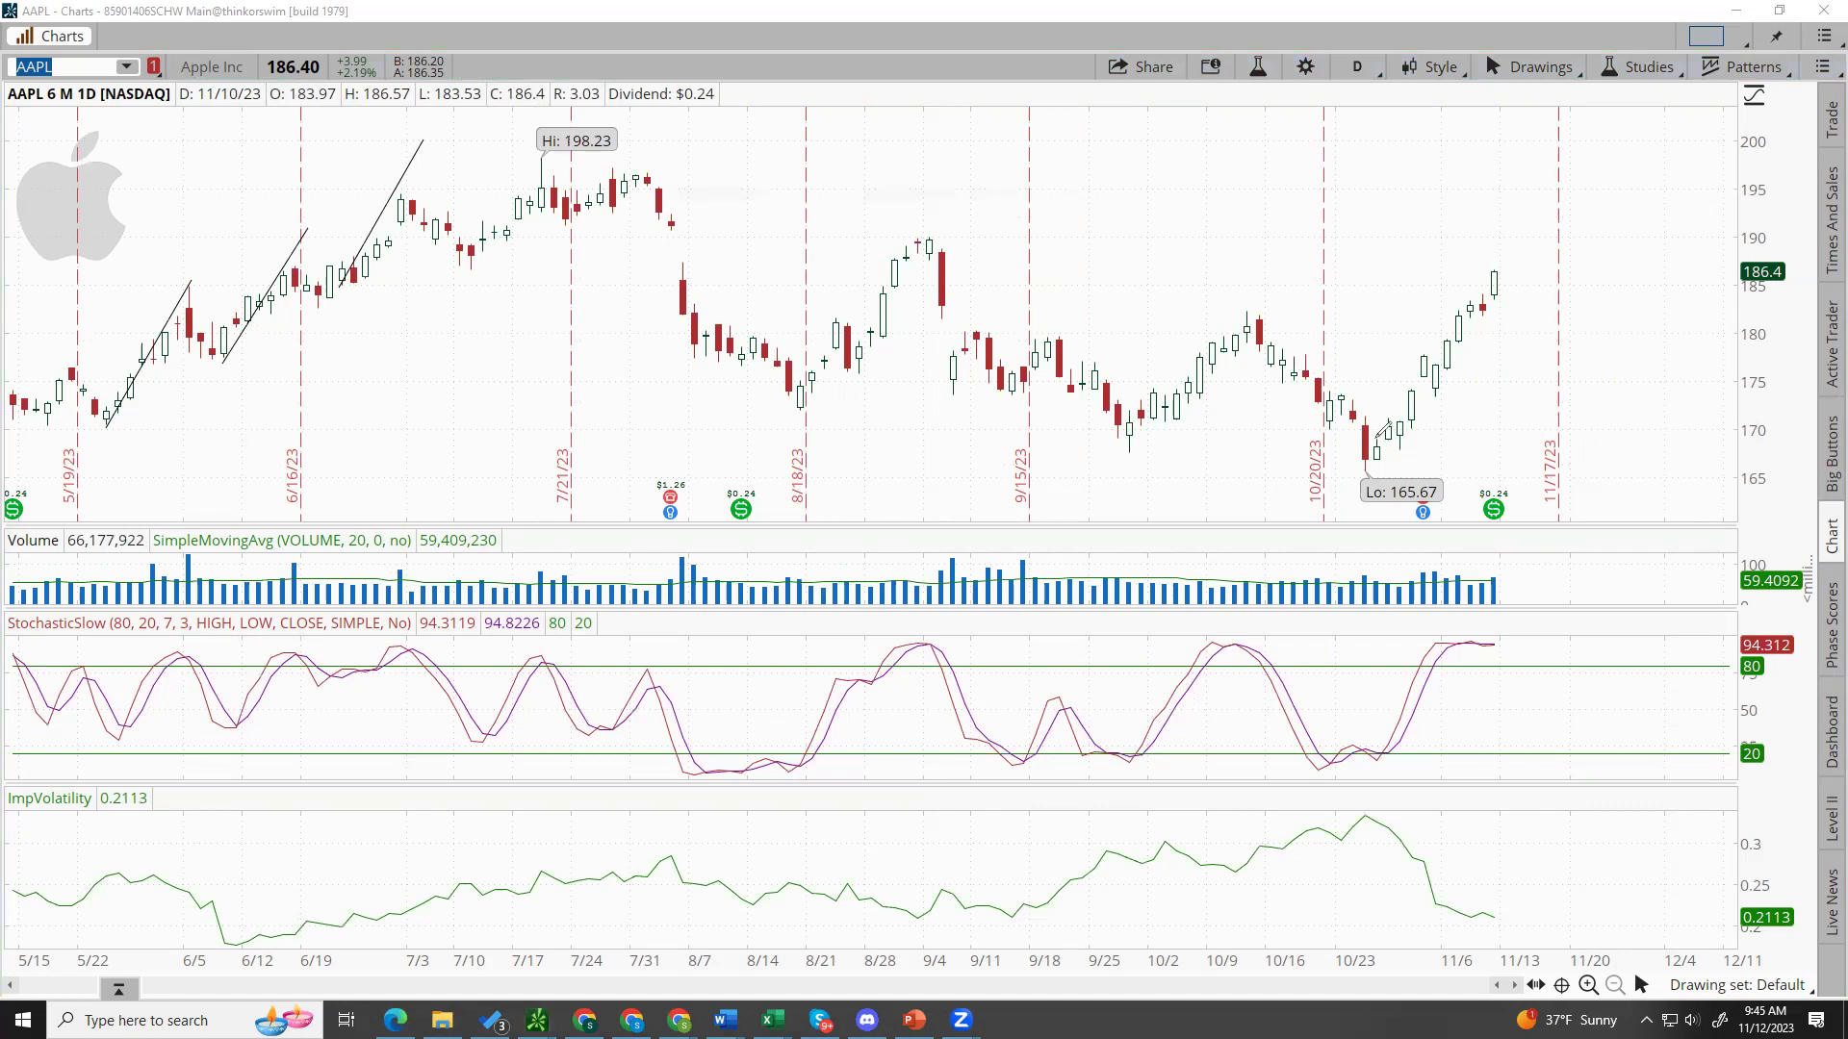
Step: Trace AAPL's rally from the late-October low with a projected pullback, and trace the rising swings from late May to July
mouse_move(1382, 449)
left_mouse_down()
mouse_move(1494, 275)
mouse_move(1497, 310)
mouse_move(1442, 323)
mouse_move(1446, 294)
mouse_move(1532, 358)
mouse_move(1547, 336)
left_mouse_up()
mouse_move(313, 837)
left_mouse_down()
mouse_move(247, 415)
mouse_move(205, 500)
left_mouse_up()
mouse_move(205, 500)
left_mouse_down()
mouse_move(260, 414)
mouse_move(324, 478)
left_mouse_up()
mouse_move(106, 422)
left_mouse_down()
mouse_move(183, 304)
mouse_move(217, 354)
mouse_move(294, 258)
mouse_move(337, 286)
mouse_move(412, 187)
mouse_move(486, 232)
mouse_move(587, 166)
left_mouse_up()
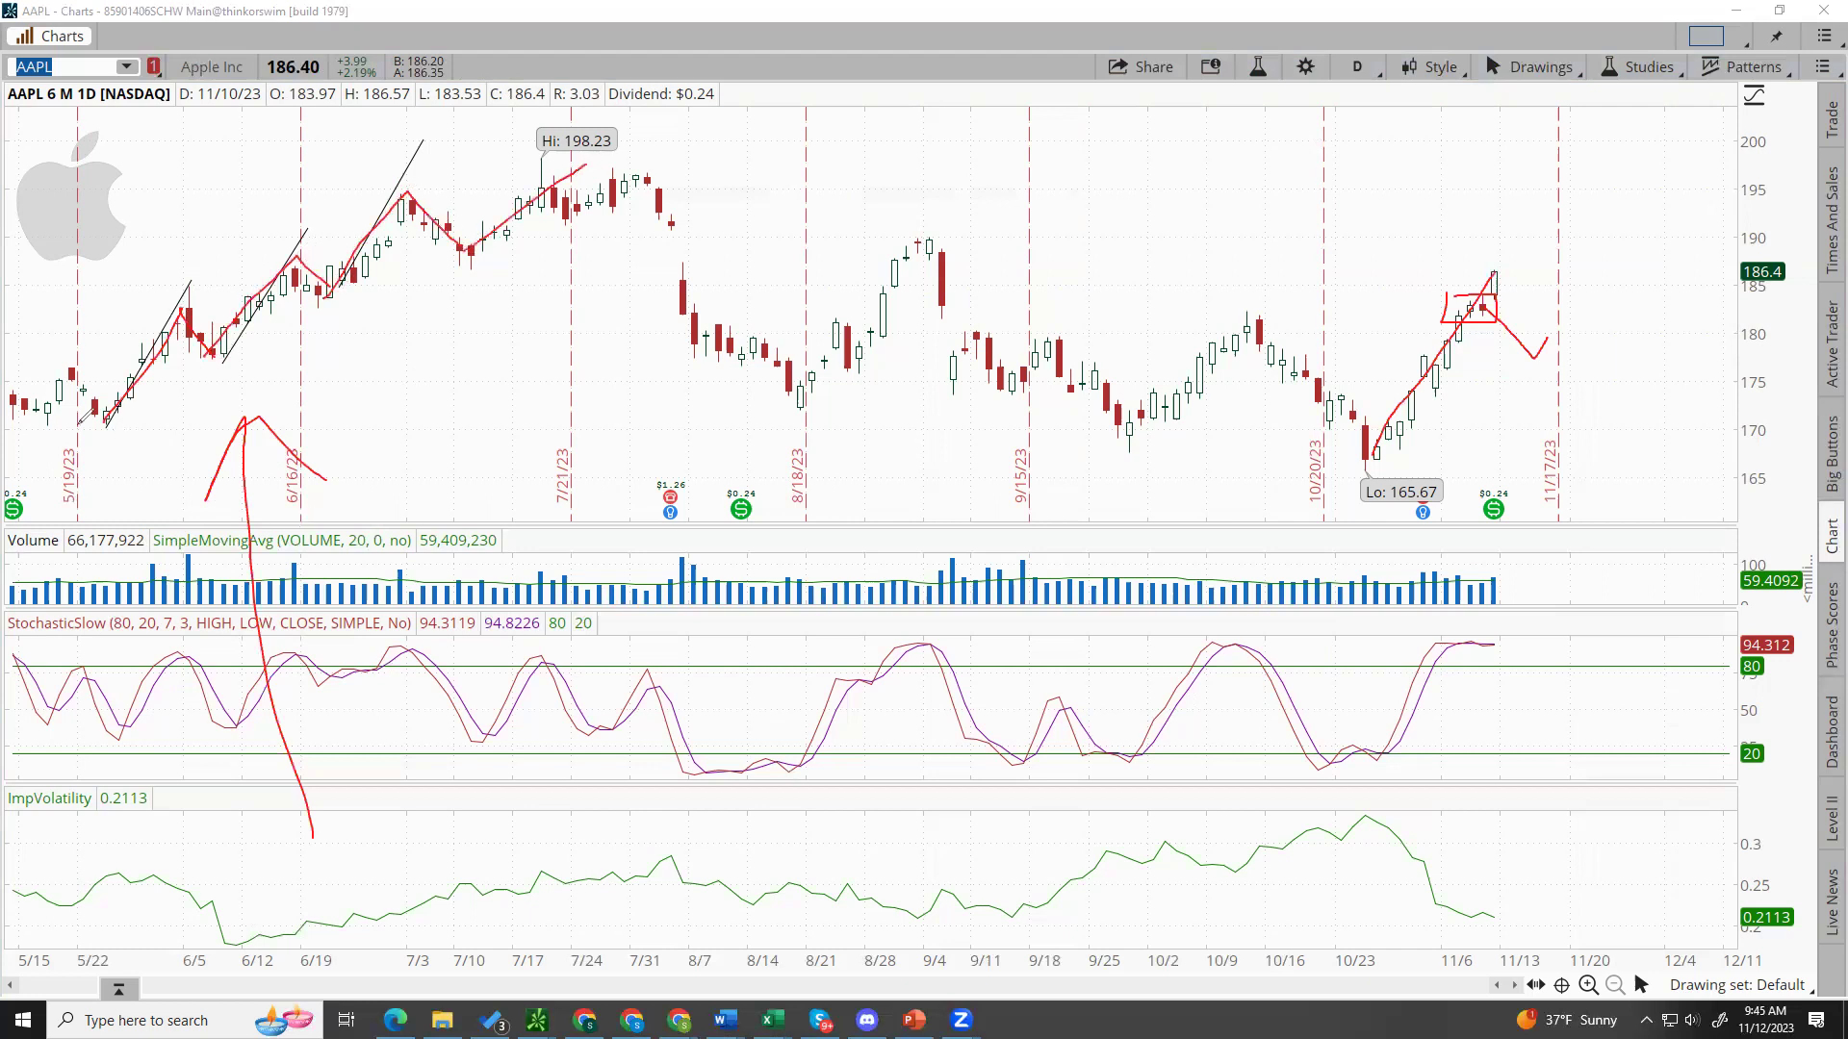
Step: Box AAPL's May–July uptrend for comparison with the current rally, and clear the freehand markings
mouse_move(126, 121)
left_mouse_down()
mouse_move(635, 111)
mouse_move(578, 476)
mouse_move(205, 491)
left_mouse_up()
mouse_move(63, 481)
left_mouse_down()
mouse_move(123, 104)
mouse_move(193, 111)
left_mouse_up()
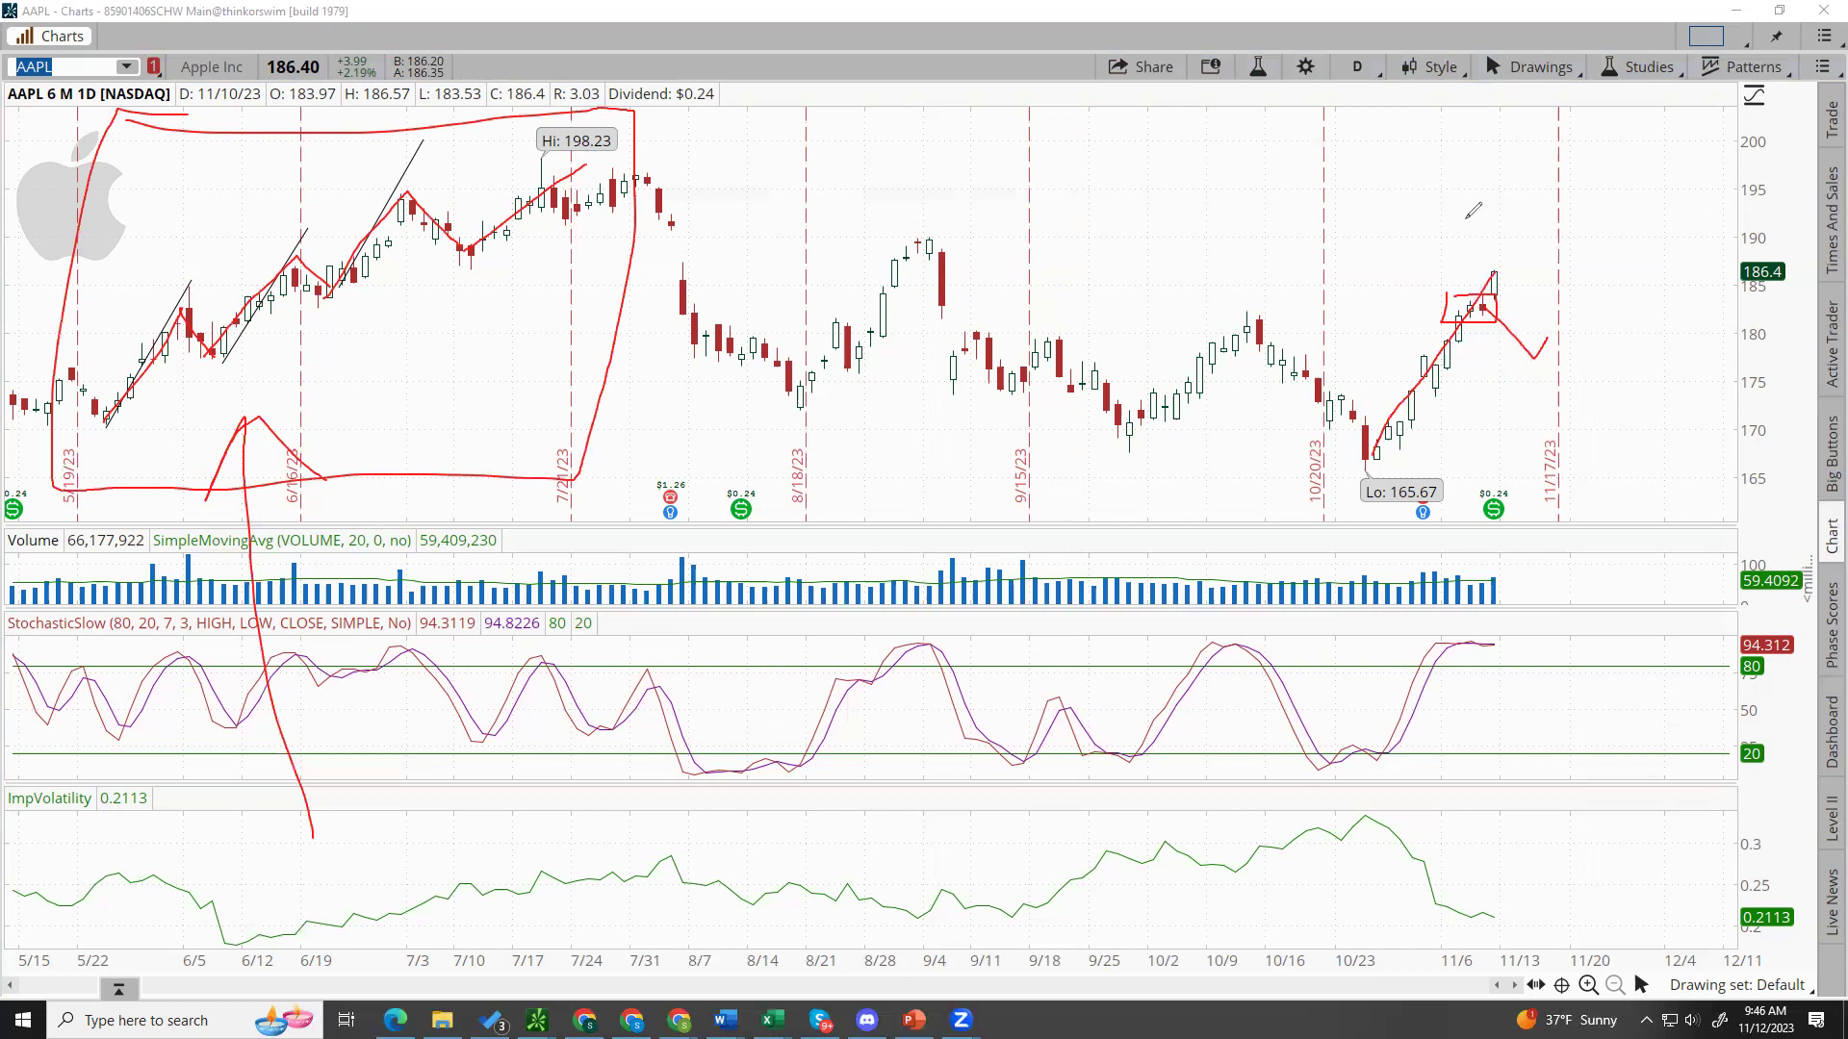
mouse_move(1559, 502)
left_mouse_down()
mouse_move(1471, 591)
mouse_move(1532, 603)
left_mouse_up()
key("Escape")
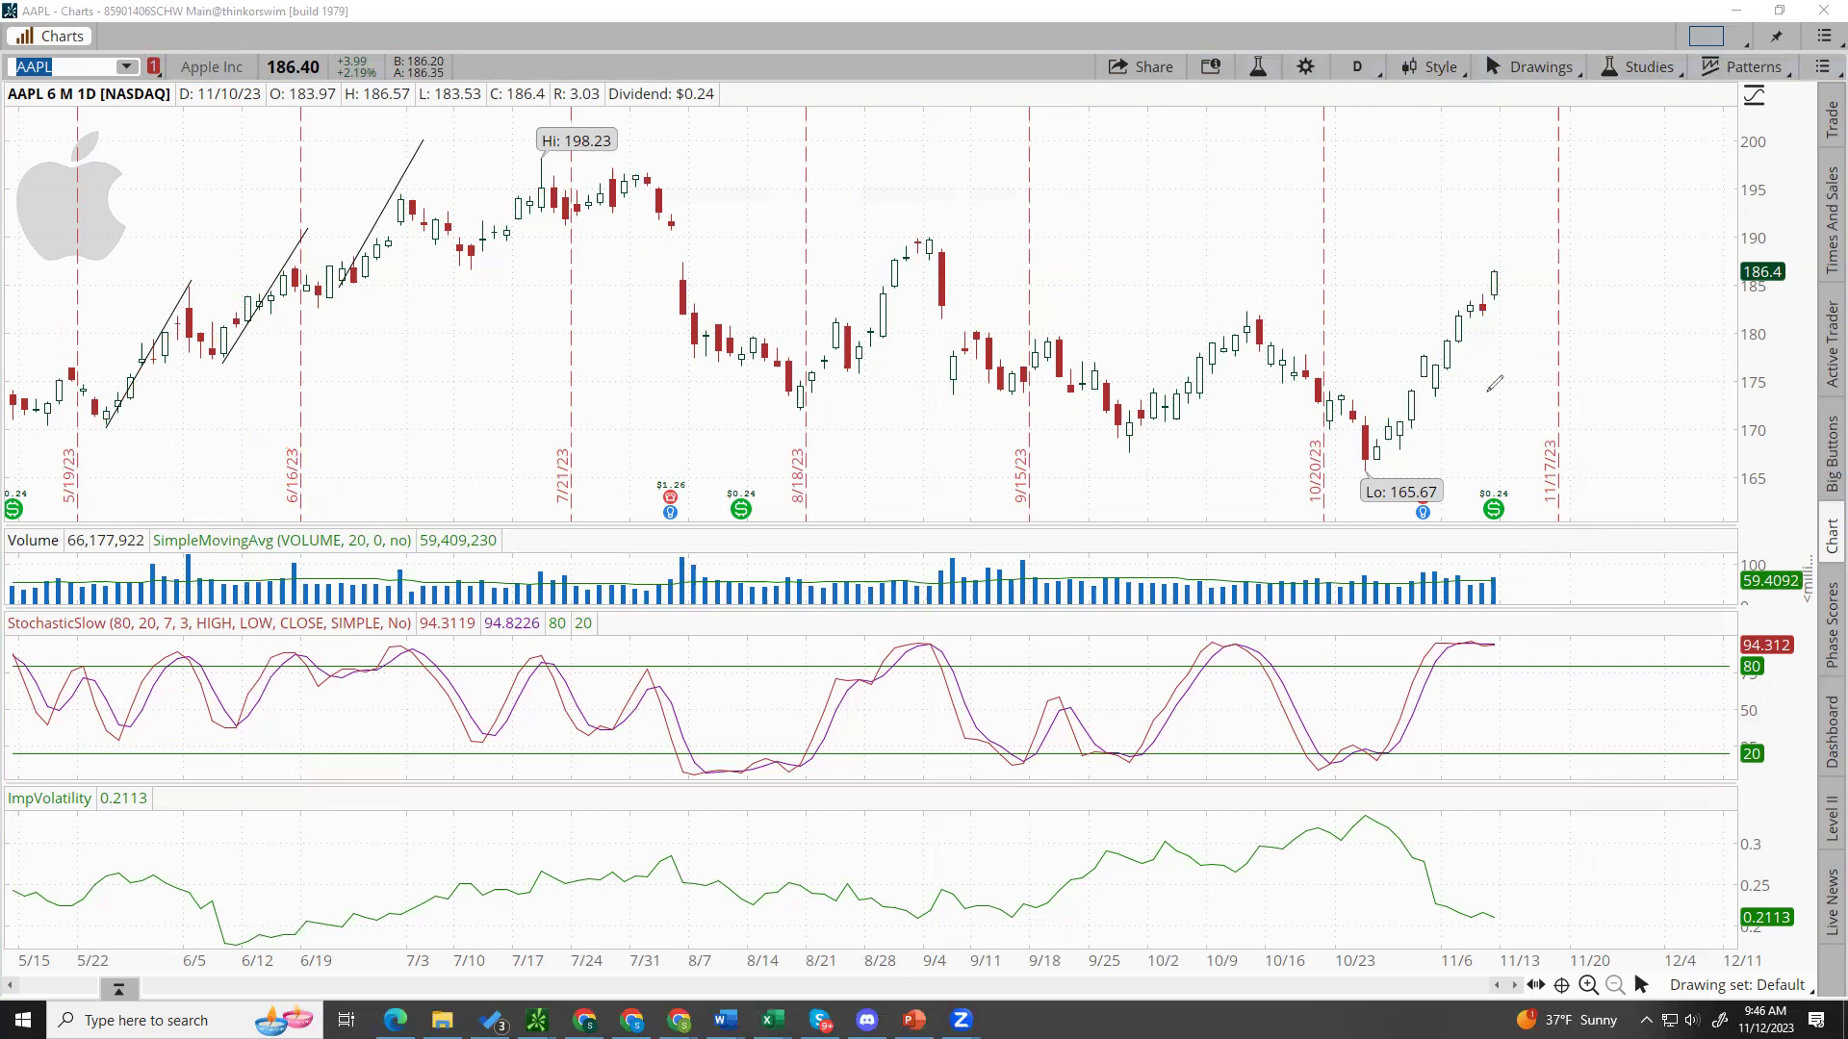
Step: Review the six-month daily charts of ADBE, AEO and AFL in turn
type("ADBE")
key("Return")
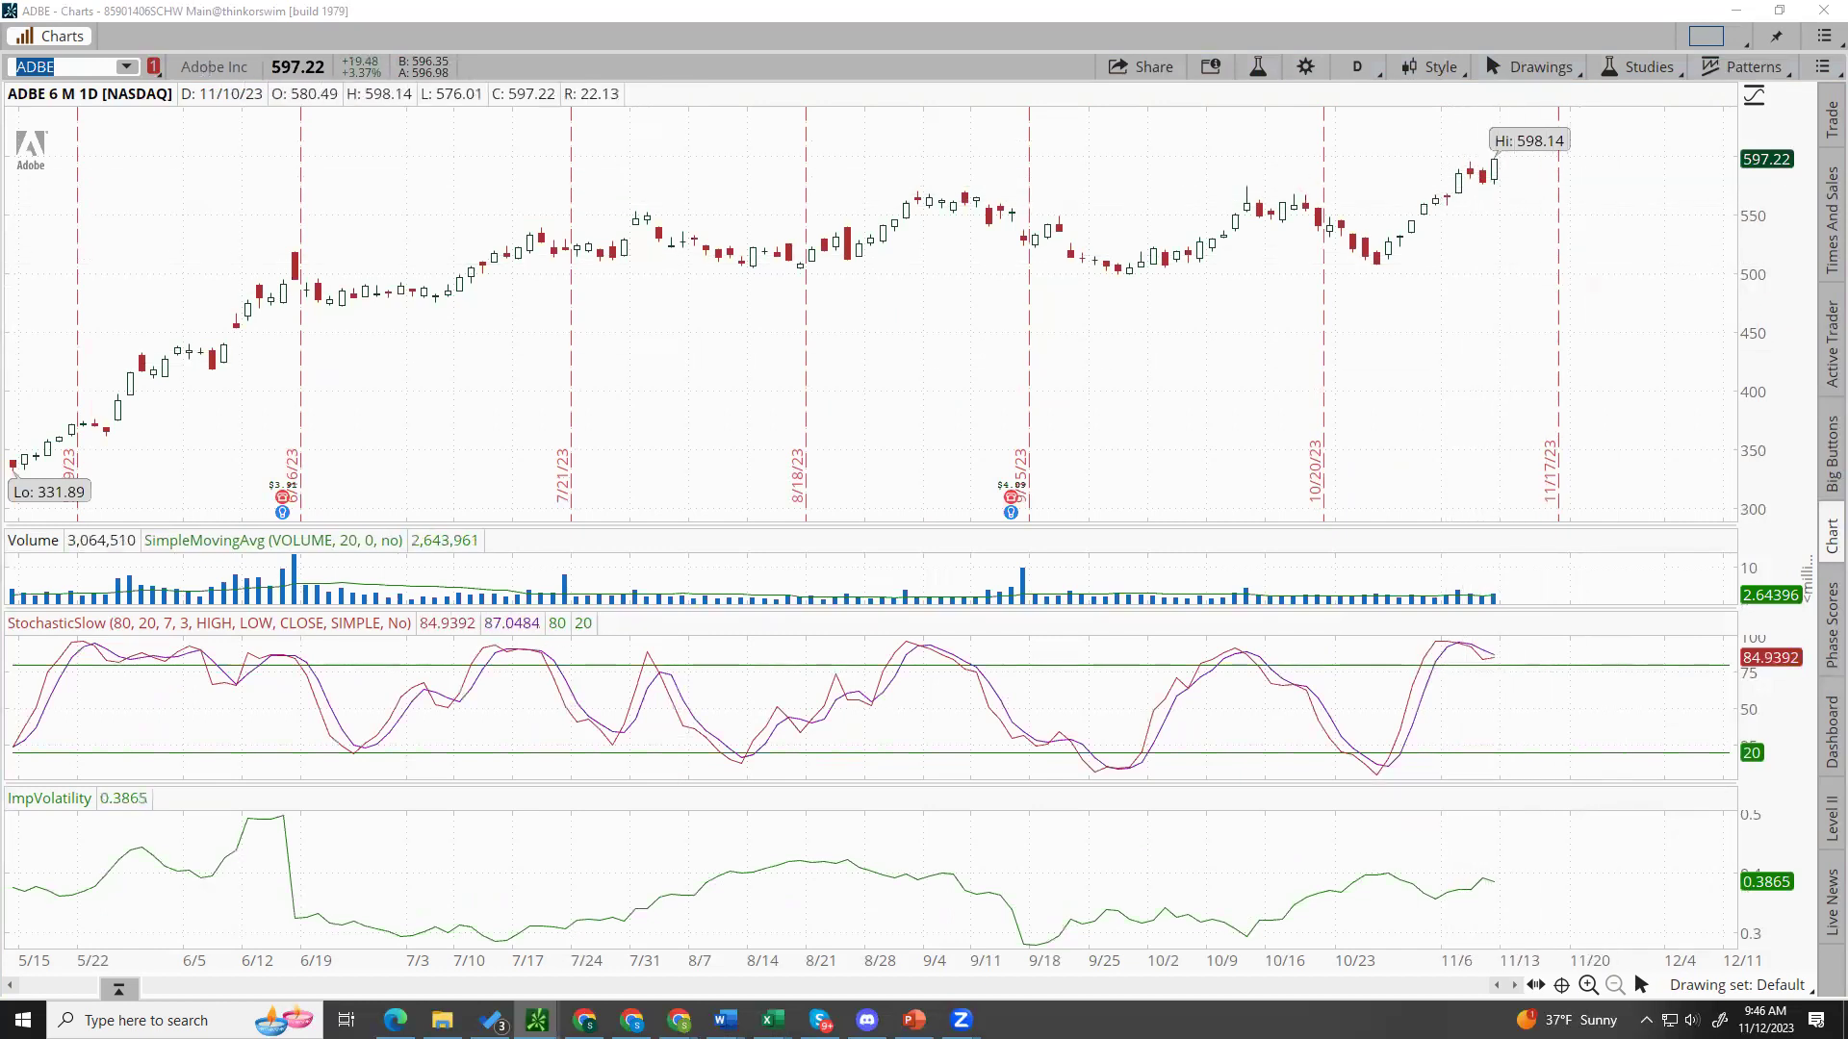
type("AEO")
key("Return")
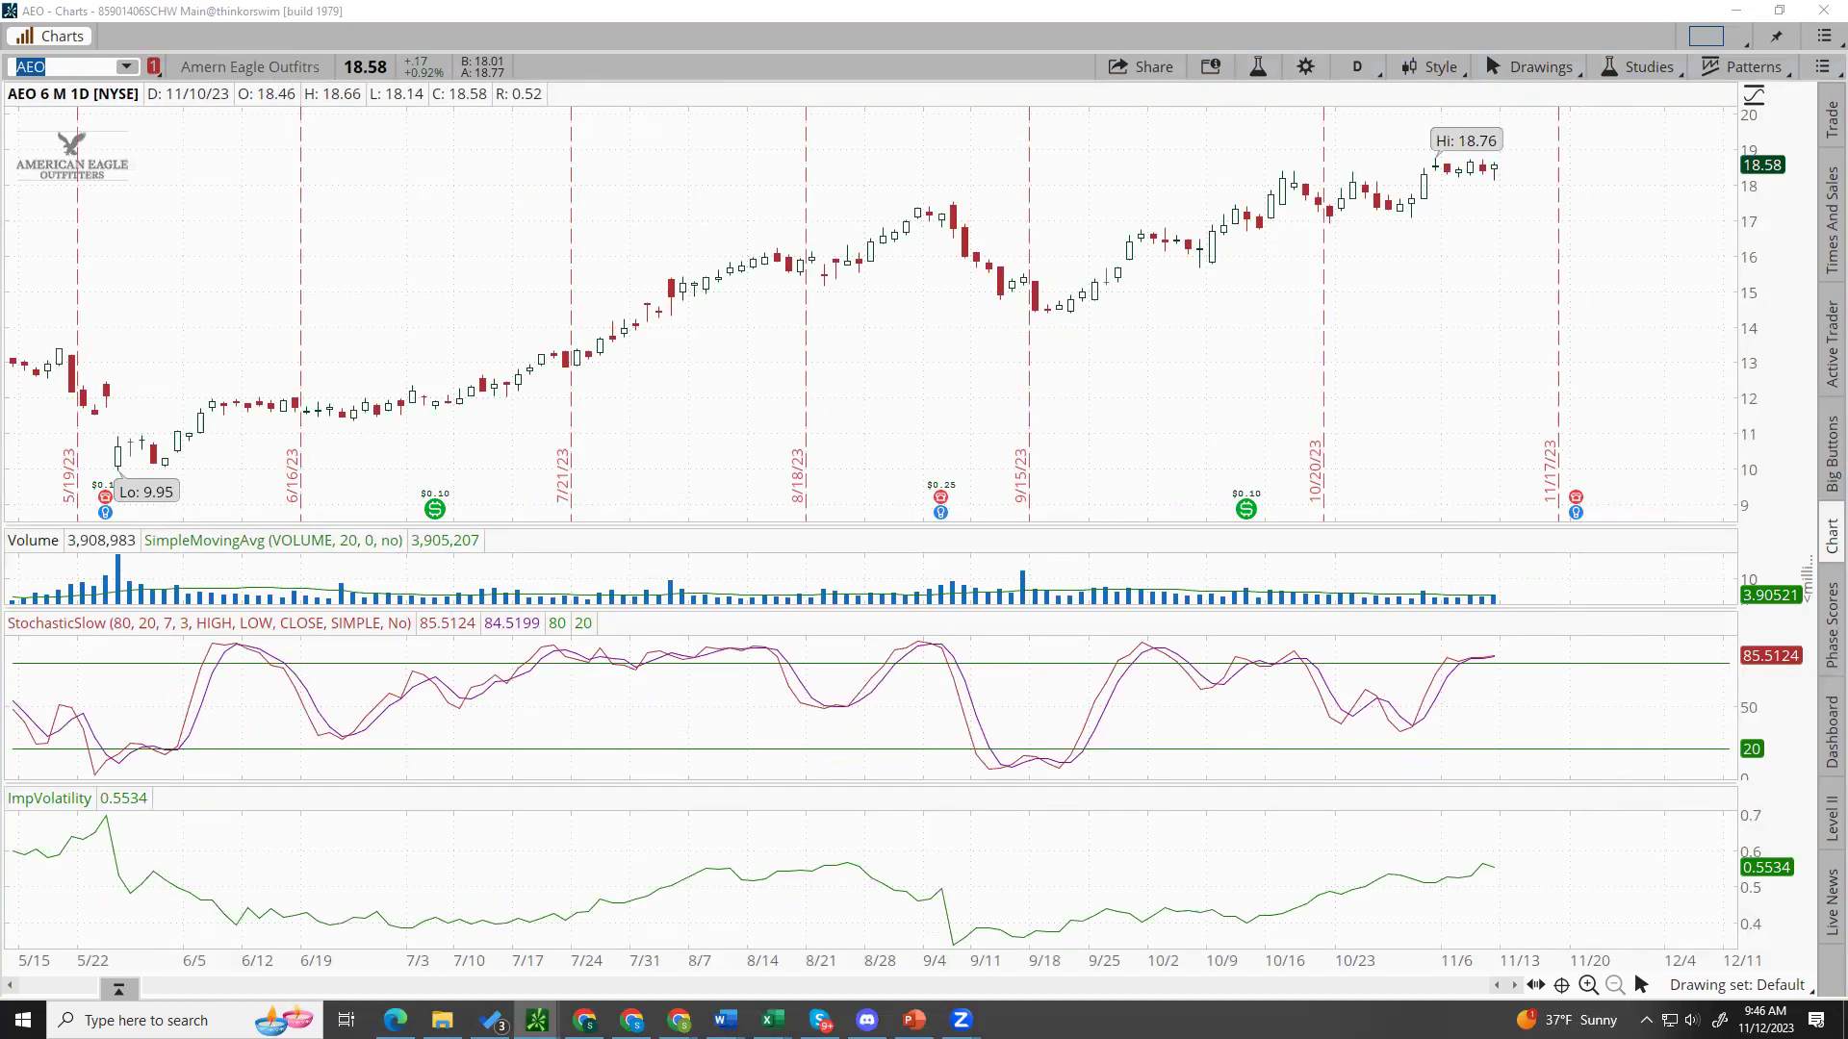
type("AFL")
key("Return")
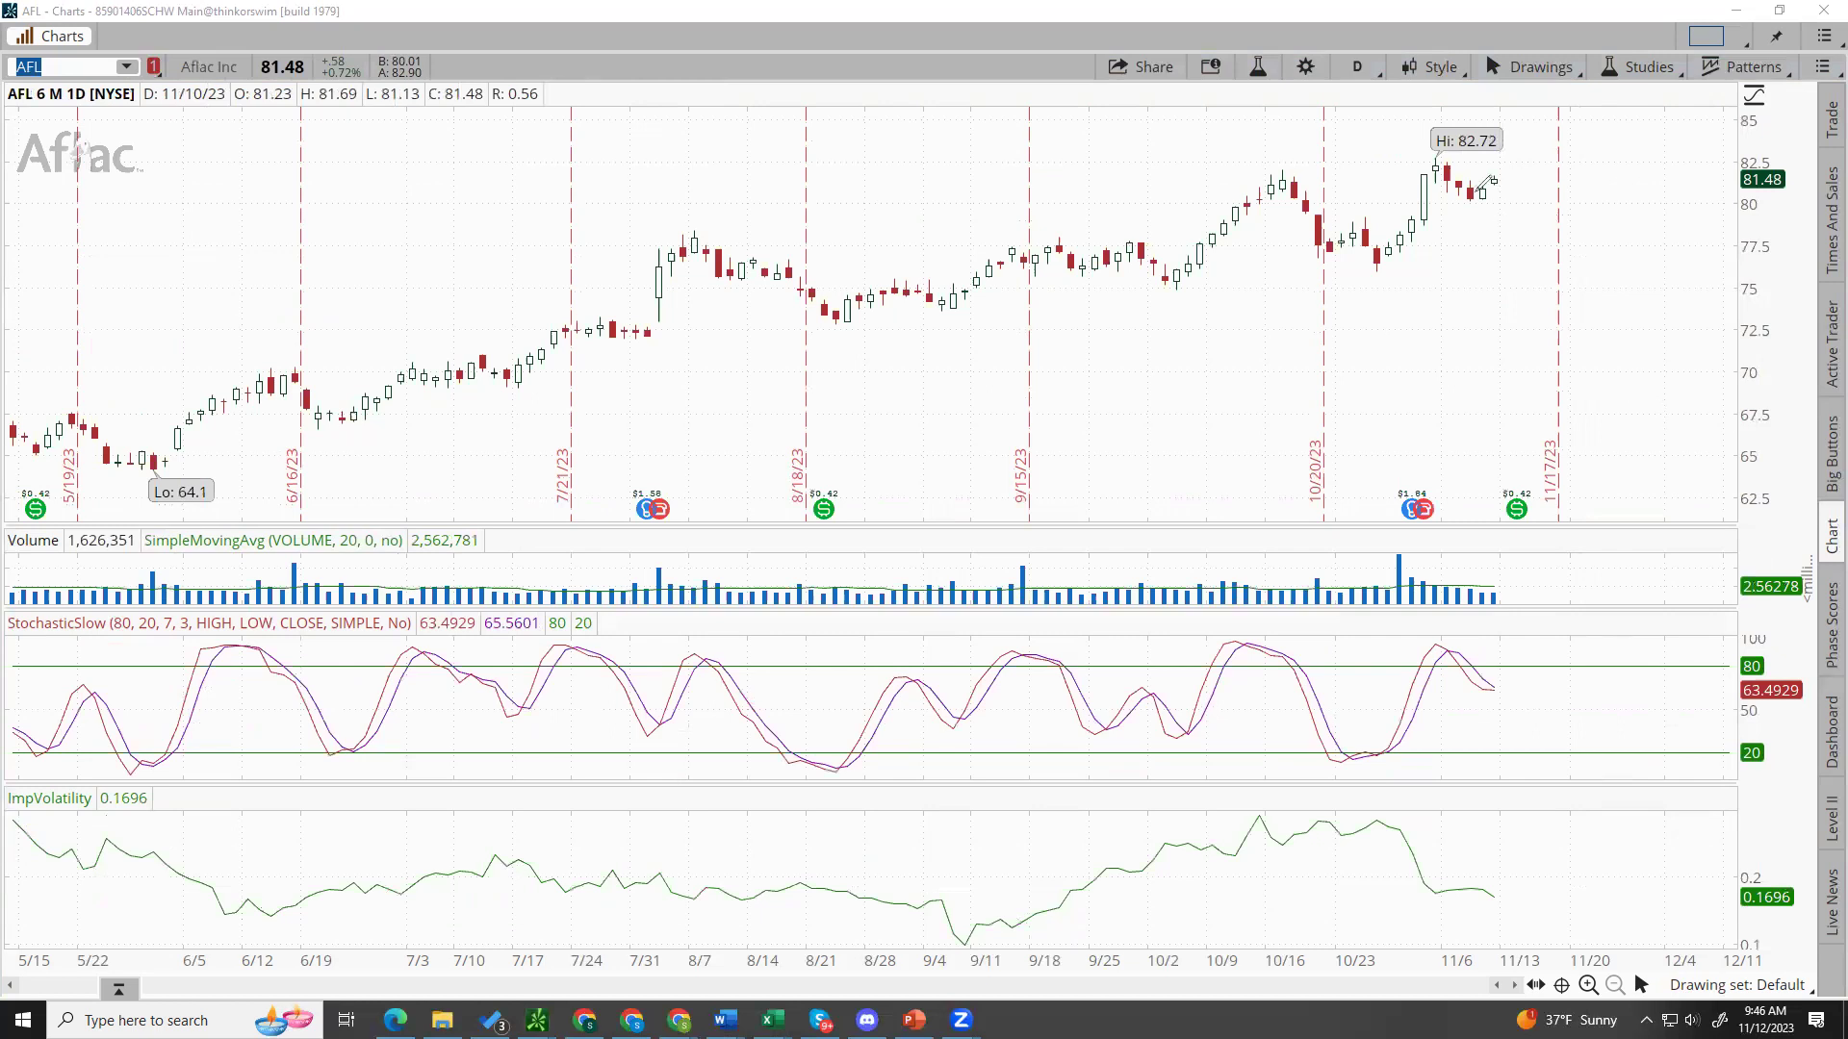
Step: Mark AFL's November pullback and upturn with an arrow, and point a second arrow at the latest stochastic reading
mouse_move(1495, 362)
left_mouse_down()
mouse_move(1494, 202)
mouse_move(1502, 226)
left_mouse_up()
mouse_move(1434, 164)
left_mouse_down()
mouse_move(1456, 192)
mouse_move(1497, 179)
left_mouse_up()
mouse_move(1569, 608)
left_mouse_down()
mouse_move(1504, 684)
mouse_move(1537, 687)
left_mouse_up()
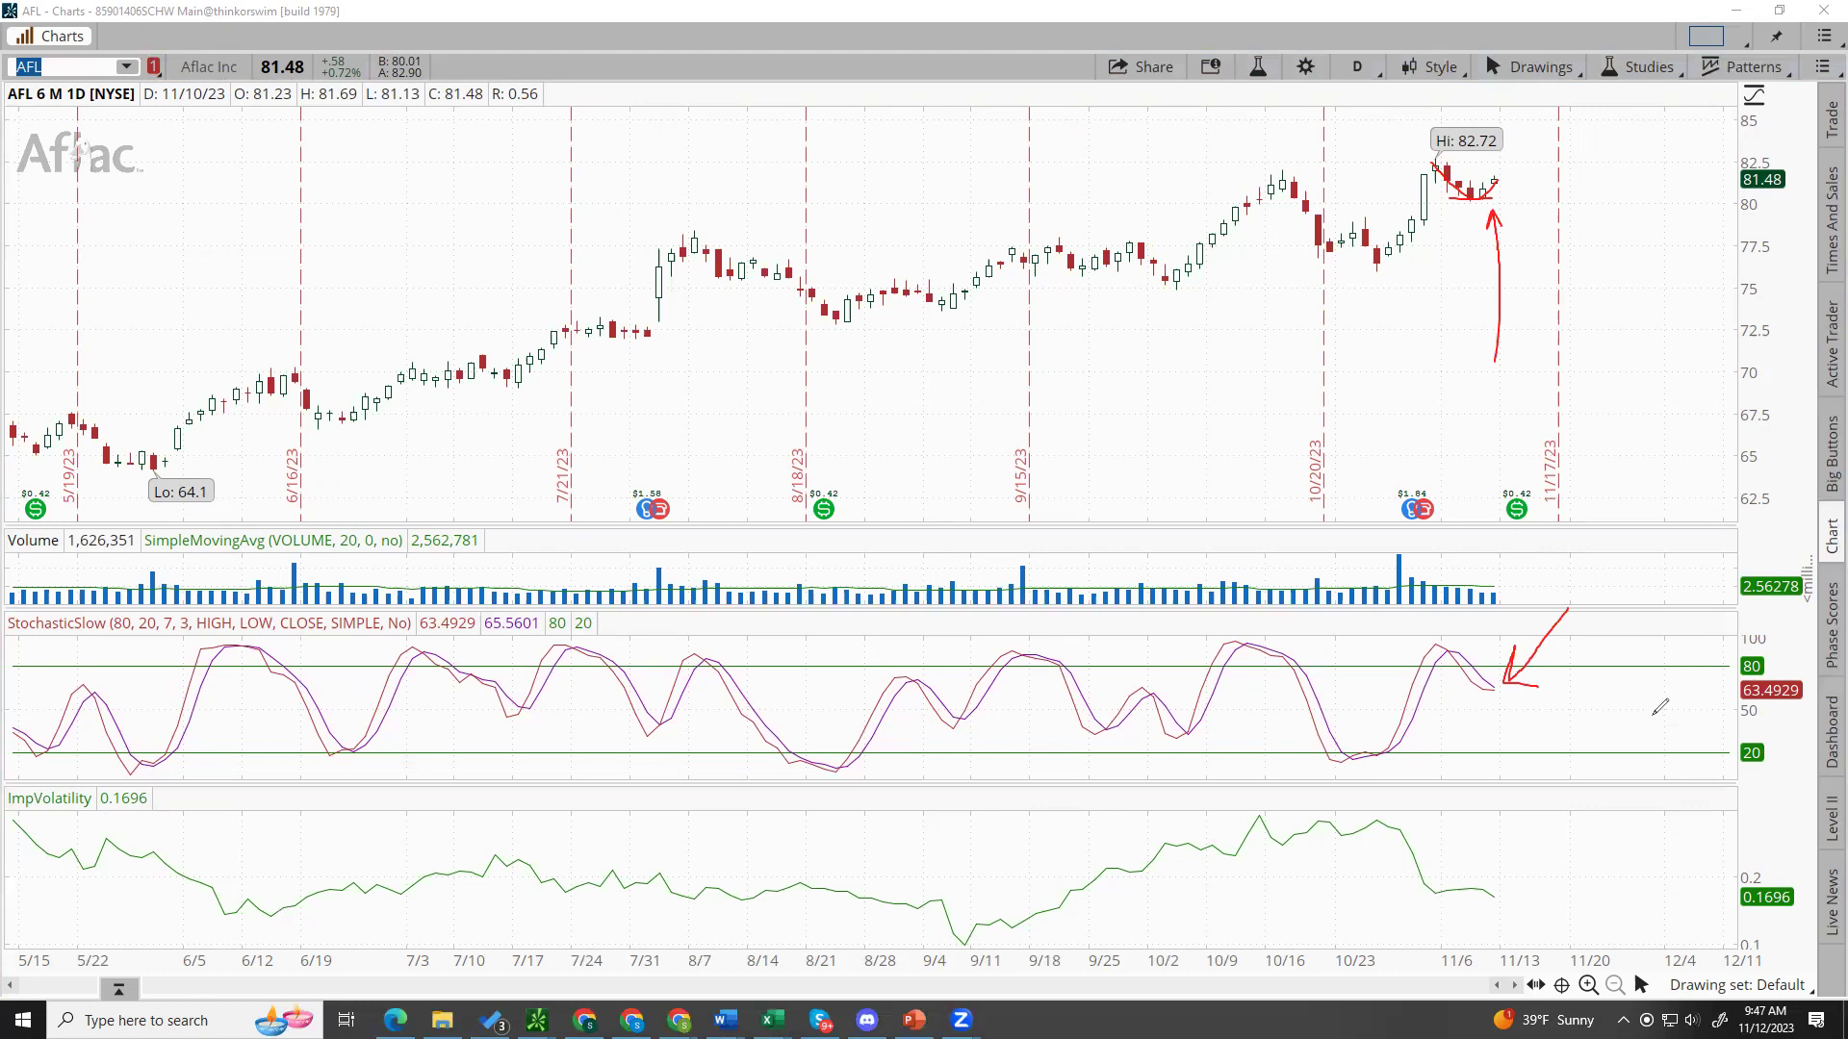
Step: Review the 12-Nov scores and total in the MWAG Trading Market Posture workbook, clear the markings, and return to the AFL chart
mouse_move(772, 1020)
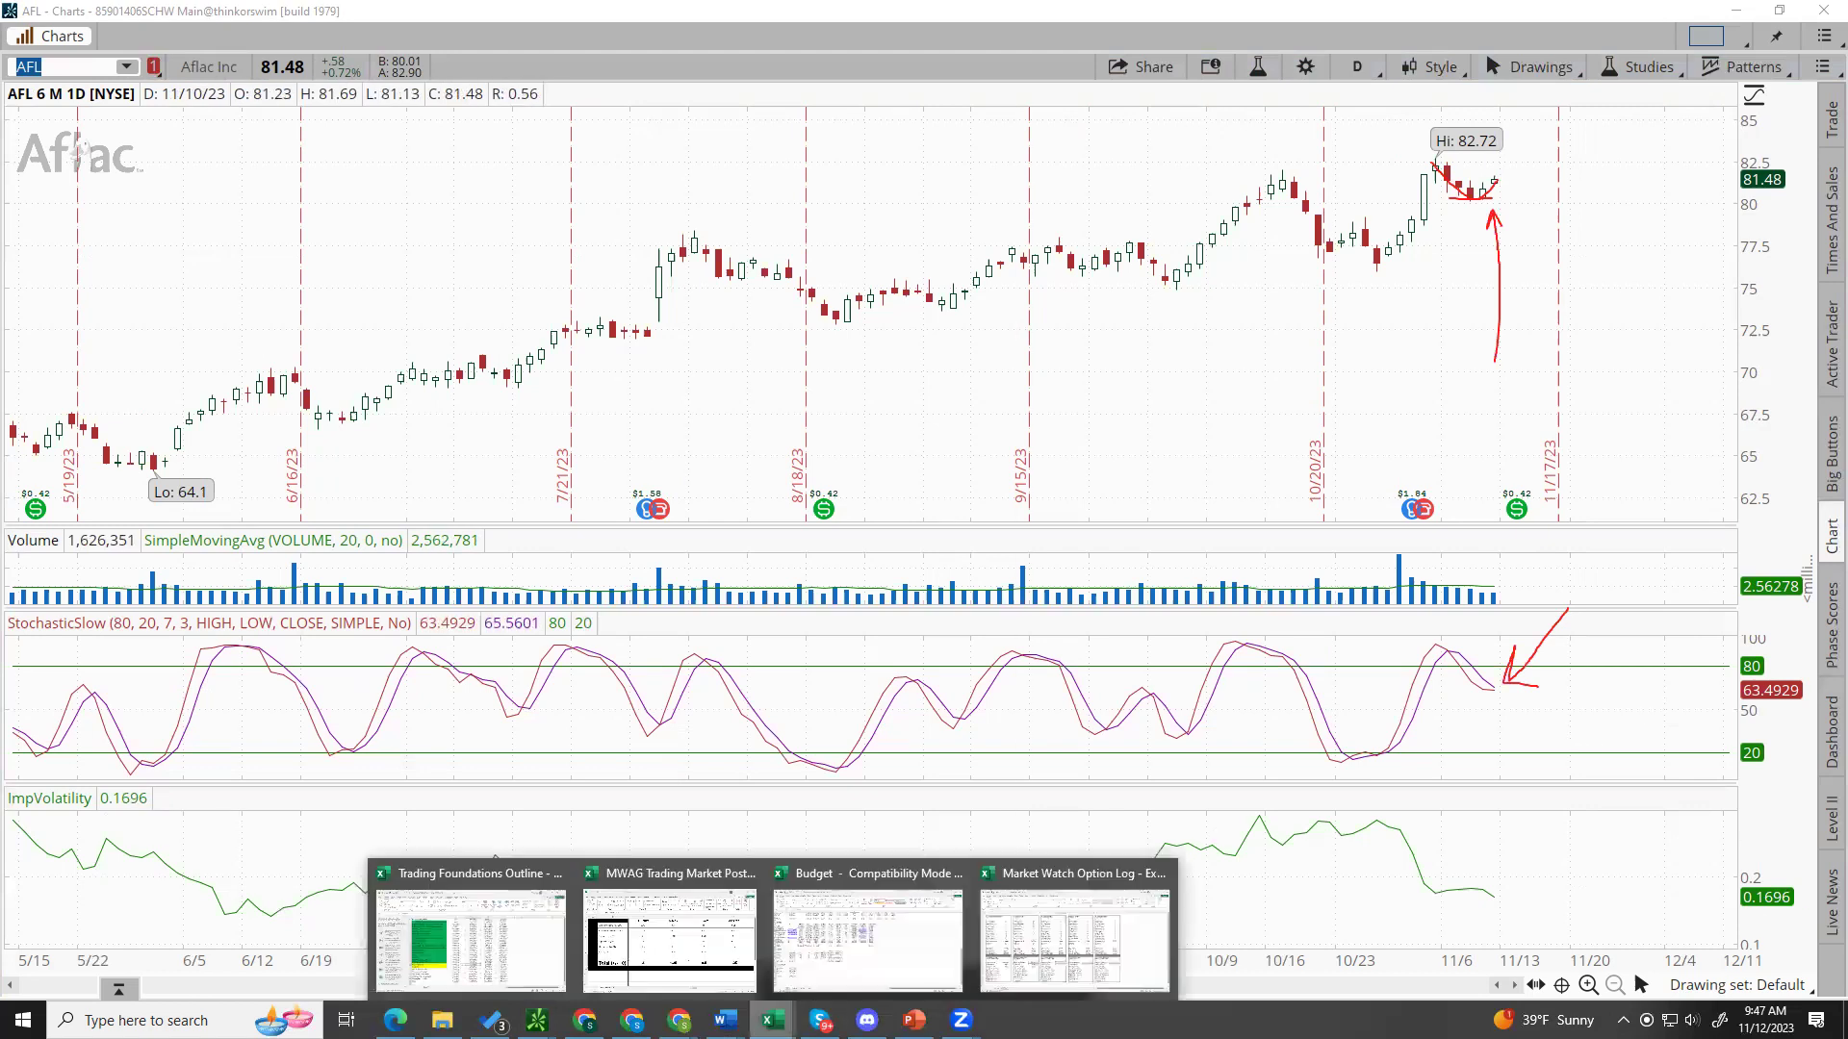
left_click(688, 953)
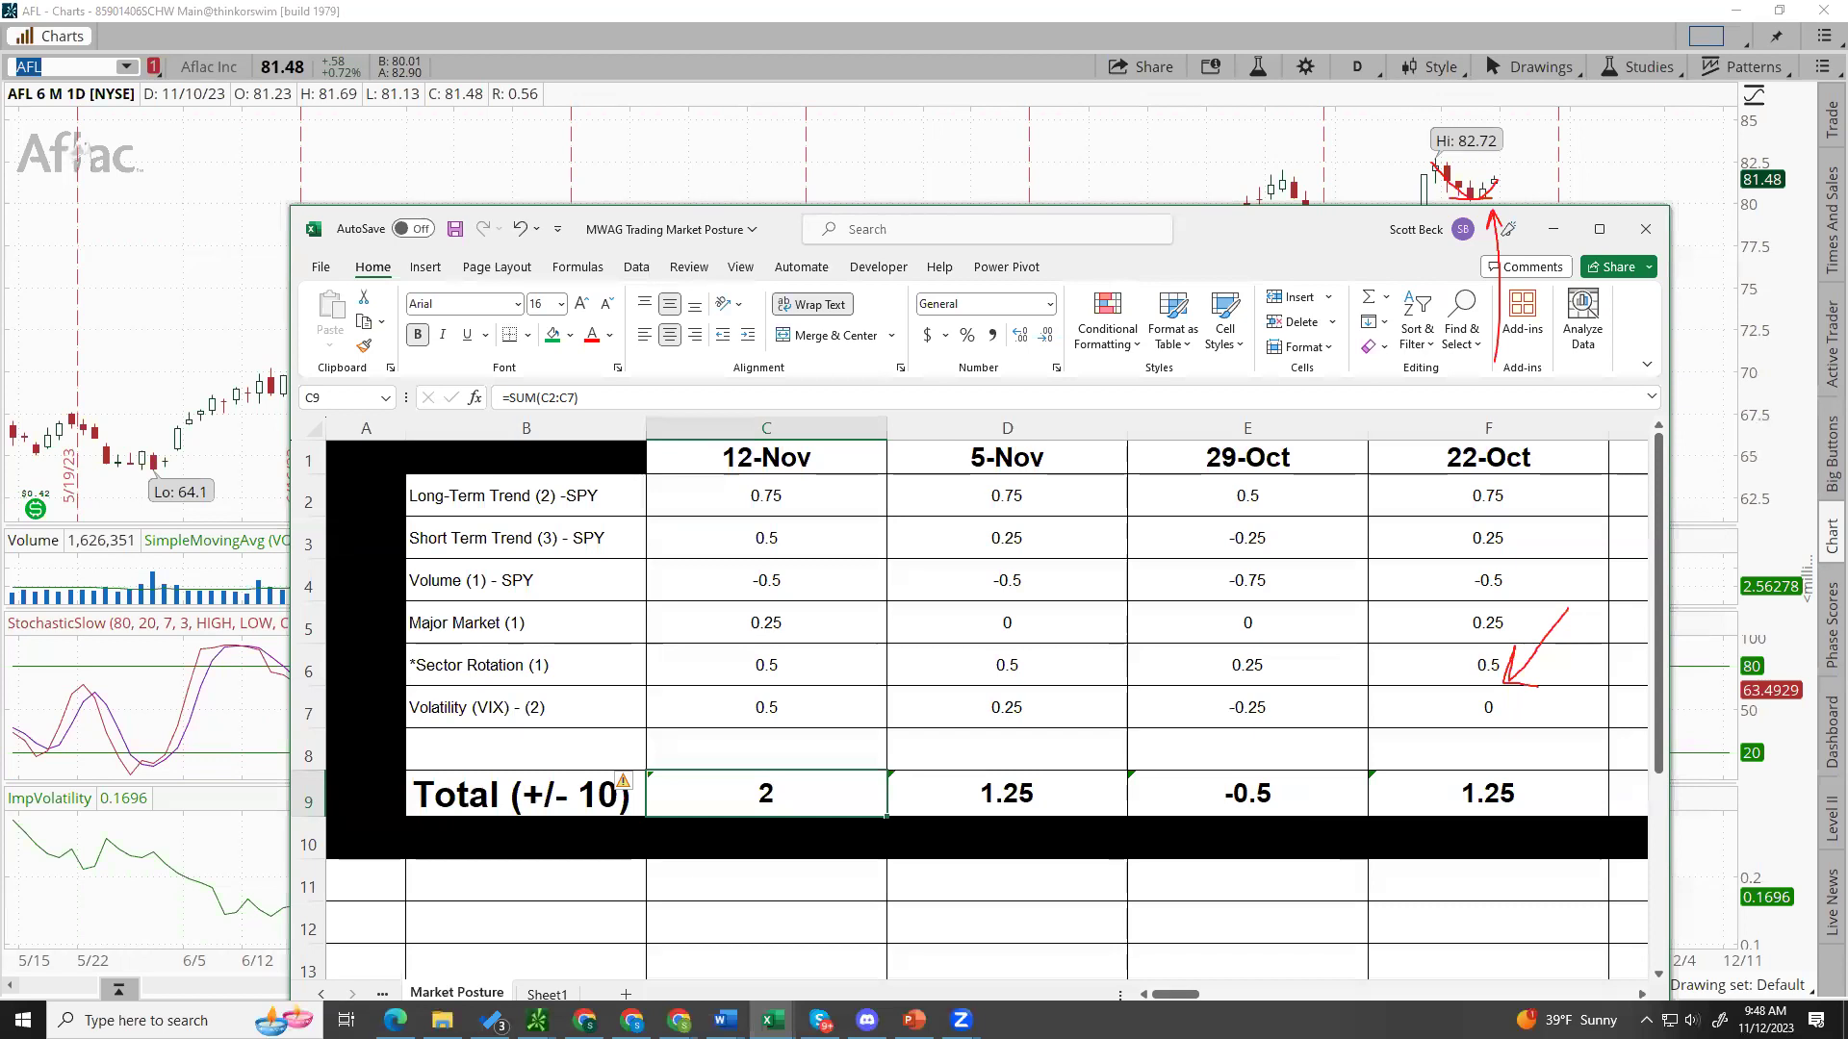
key("Escape")
key("alt+Tab")
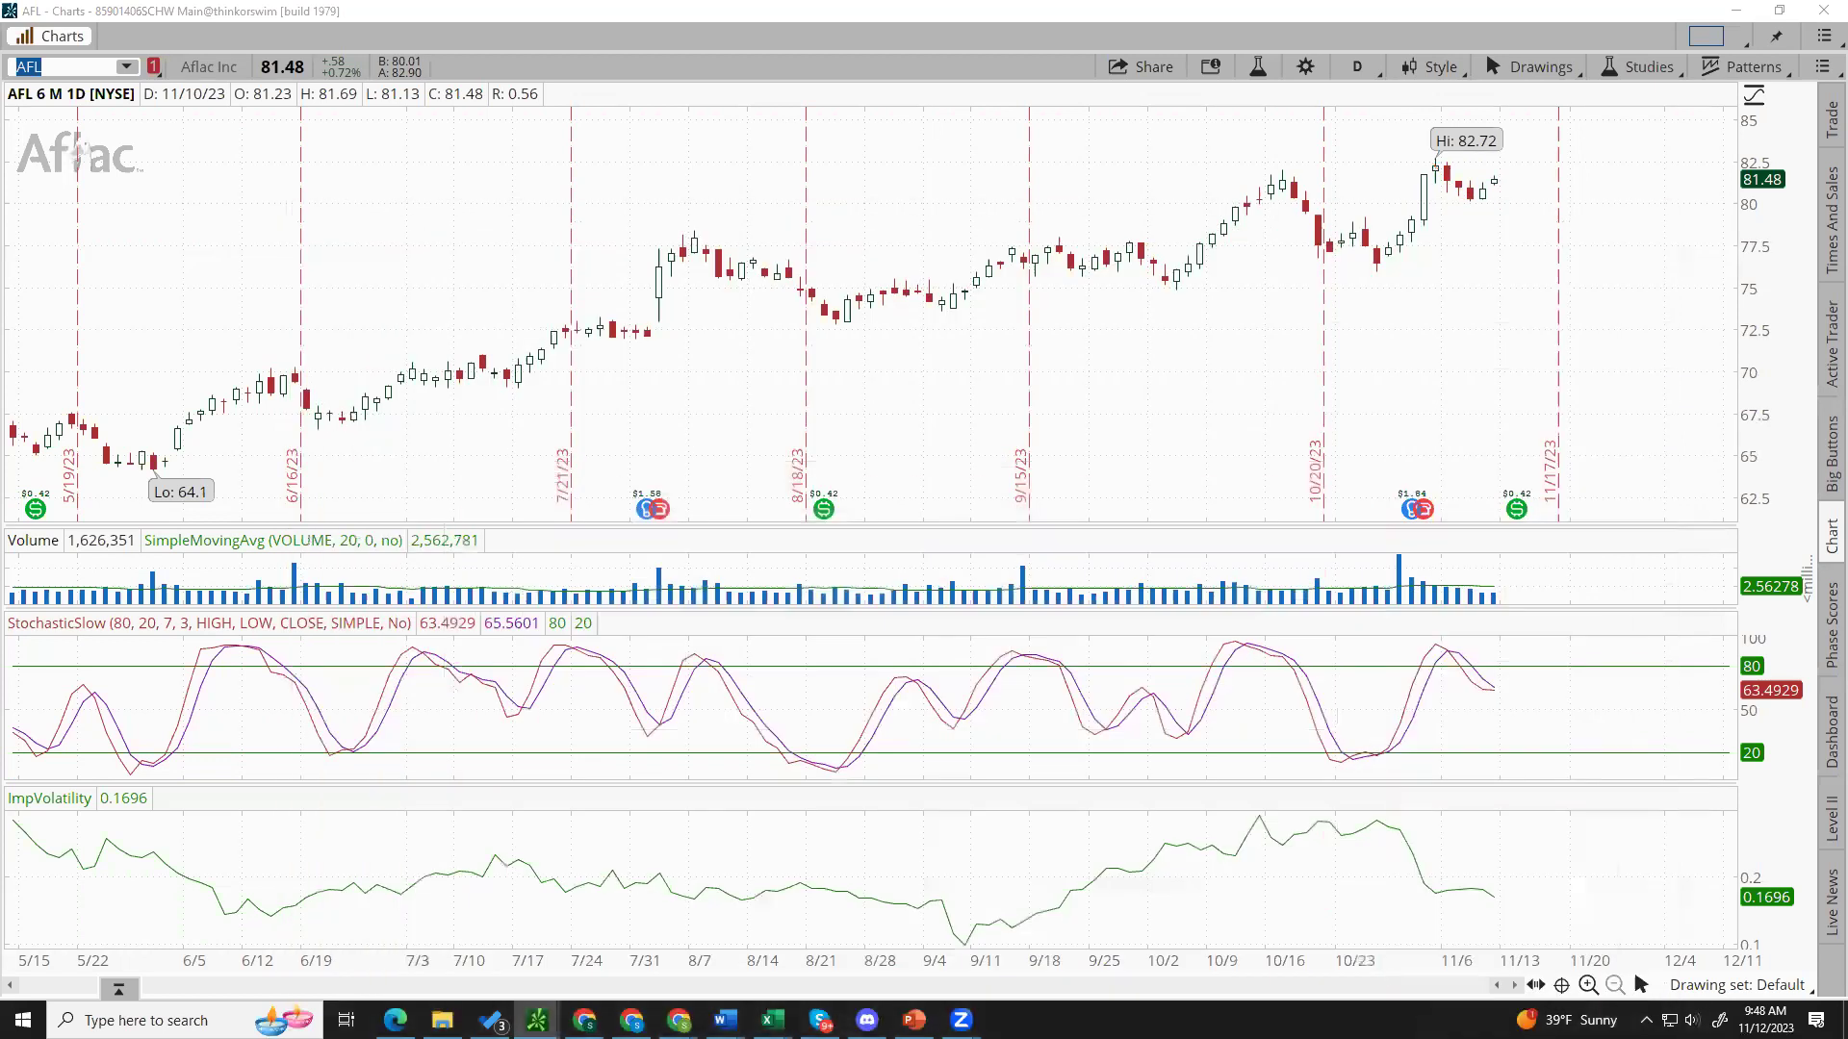
Step: View the AIG chart, and display the AFL chart with the Heikin Ashi chart type
type("AIG")
key("Return")
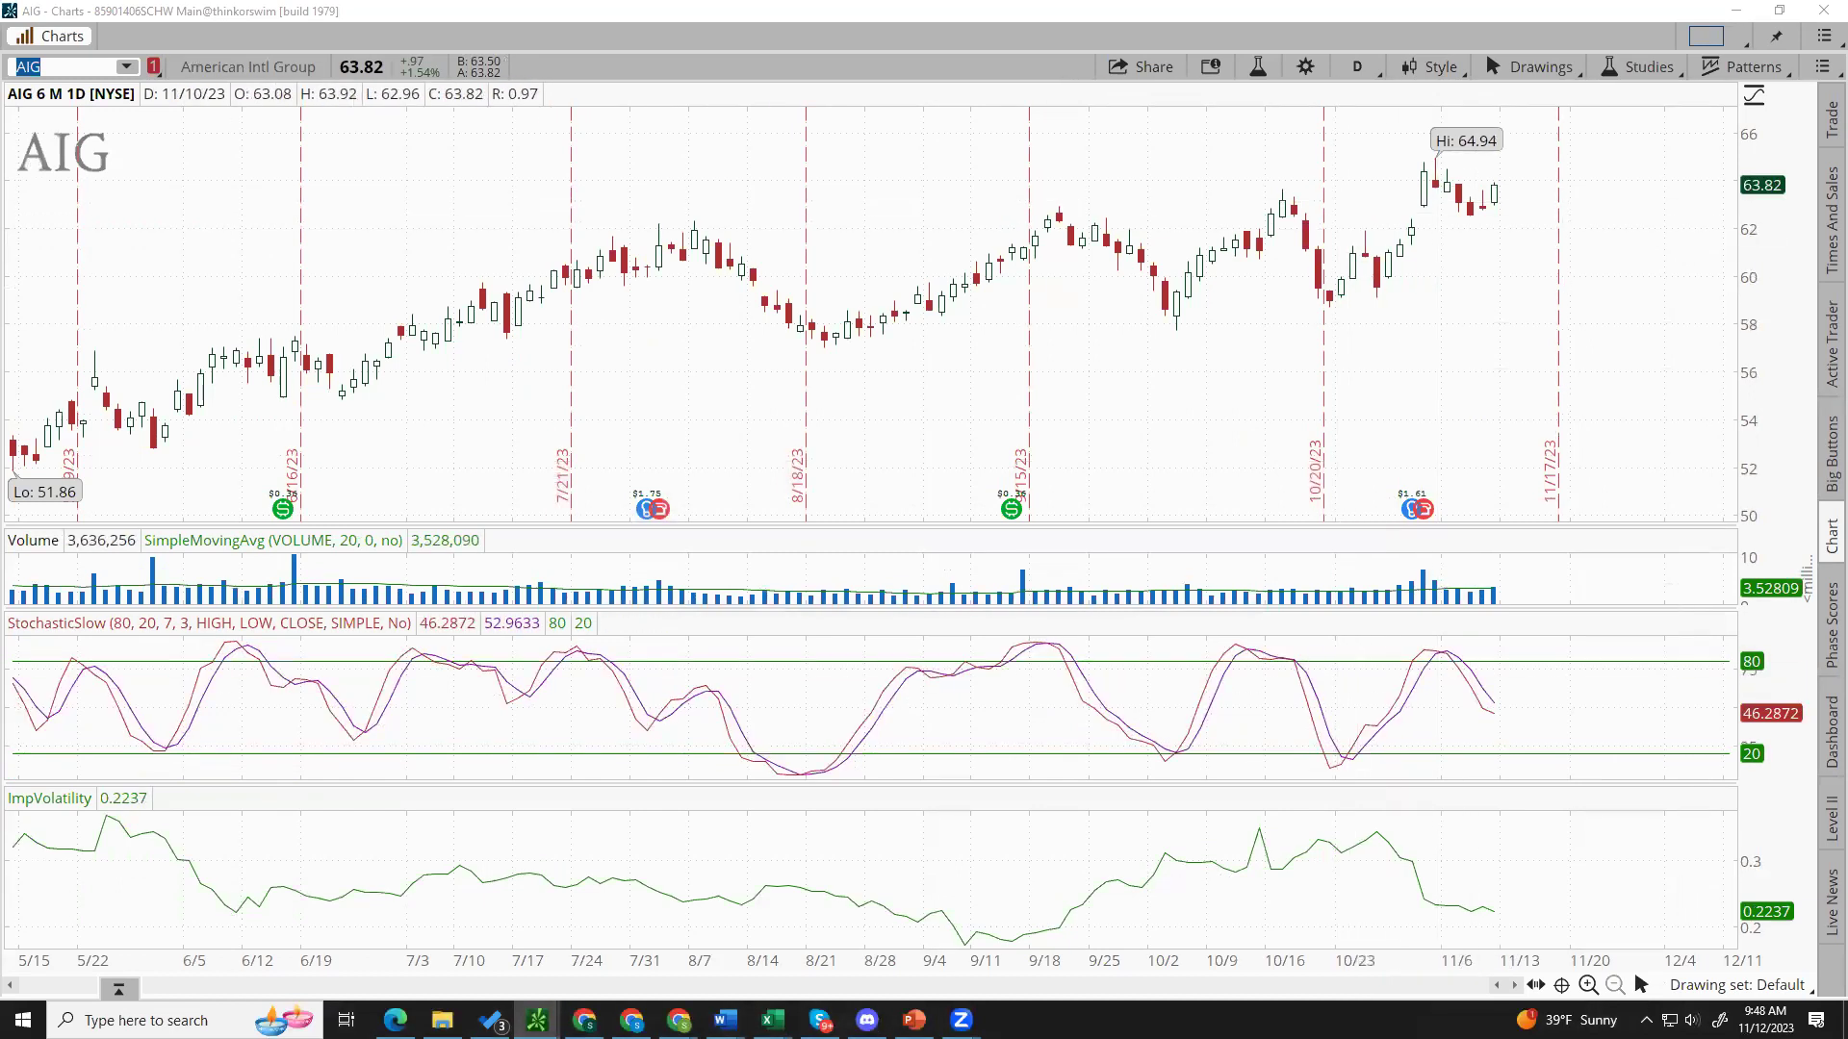
type("AFL")
key("Return")
left_click(1433, 66)
mouse_move(1457, 277)
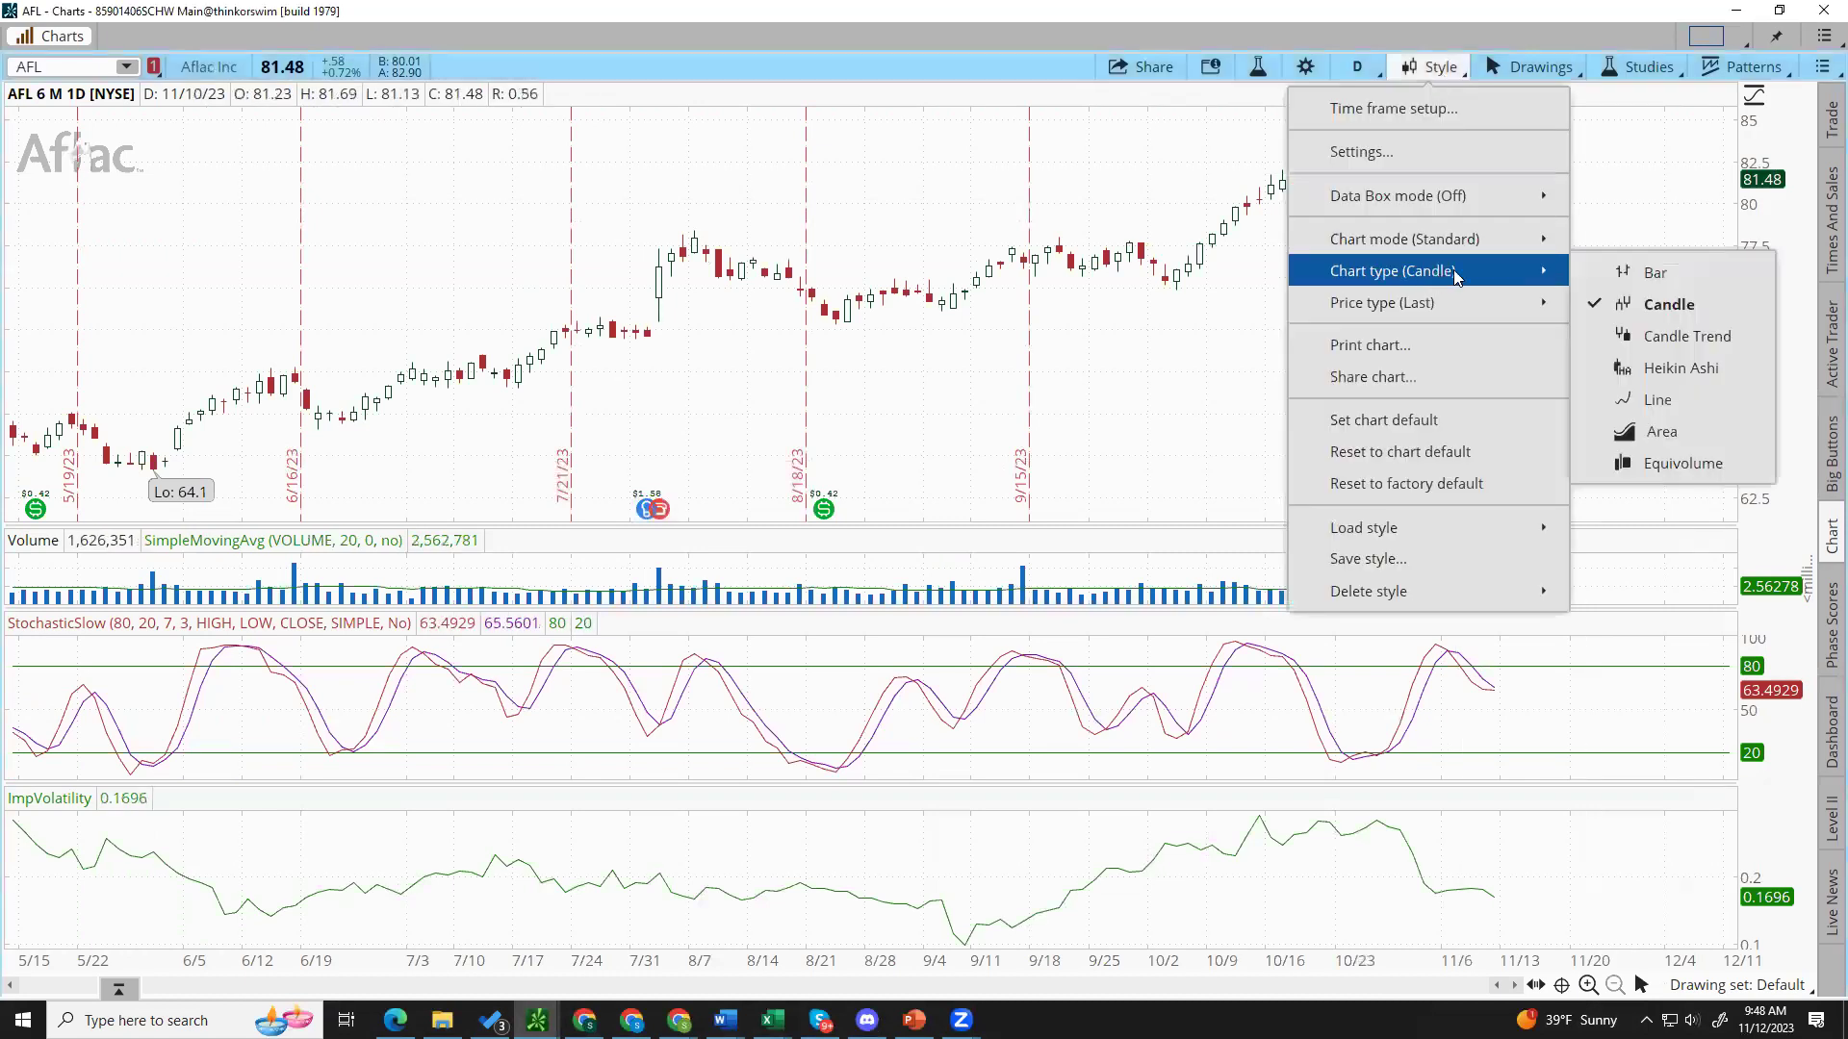
left_click(1689, 368)
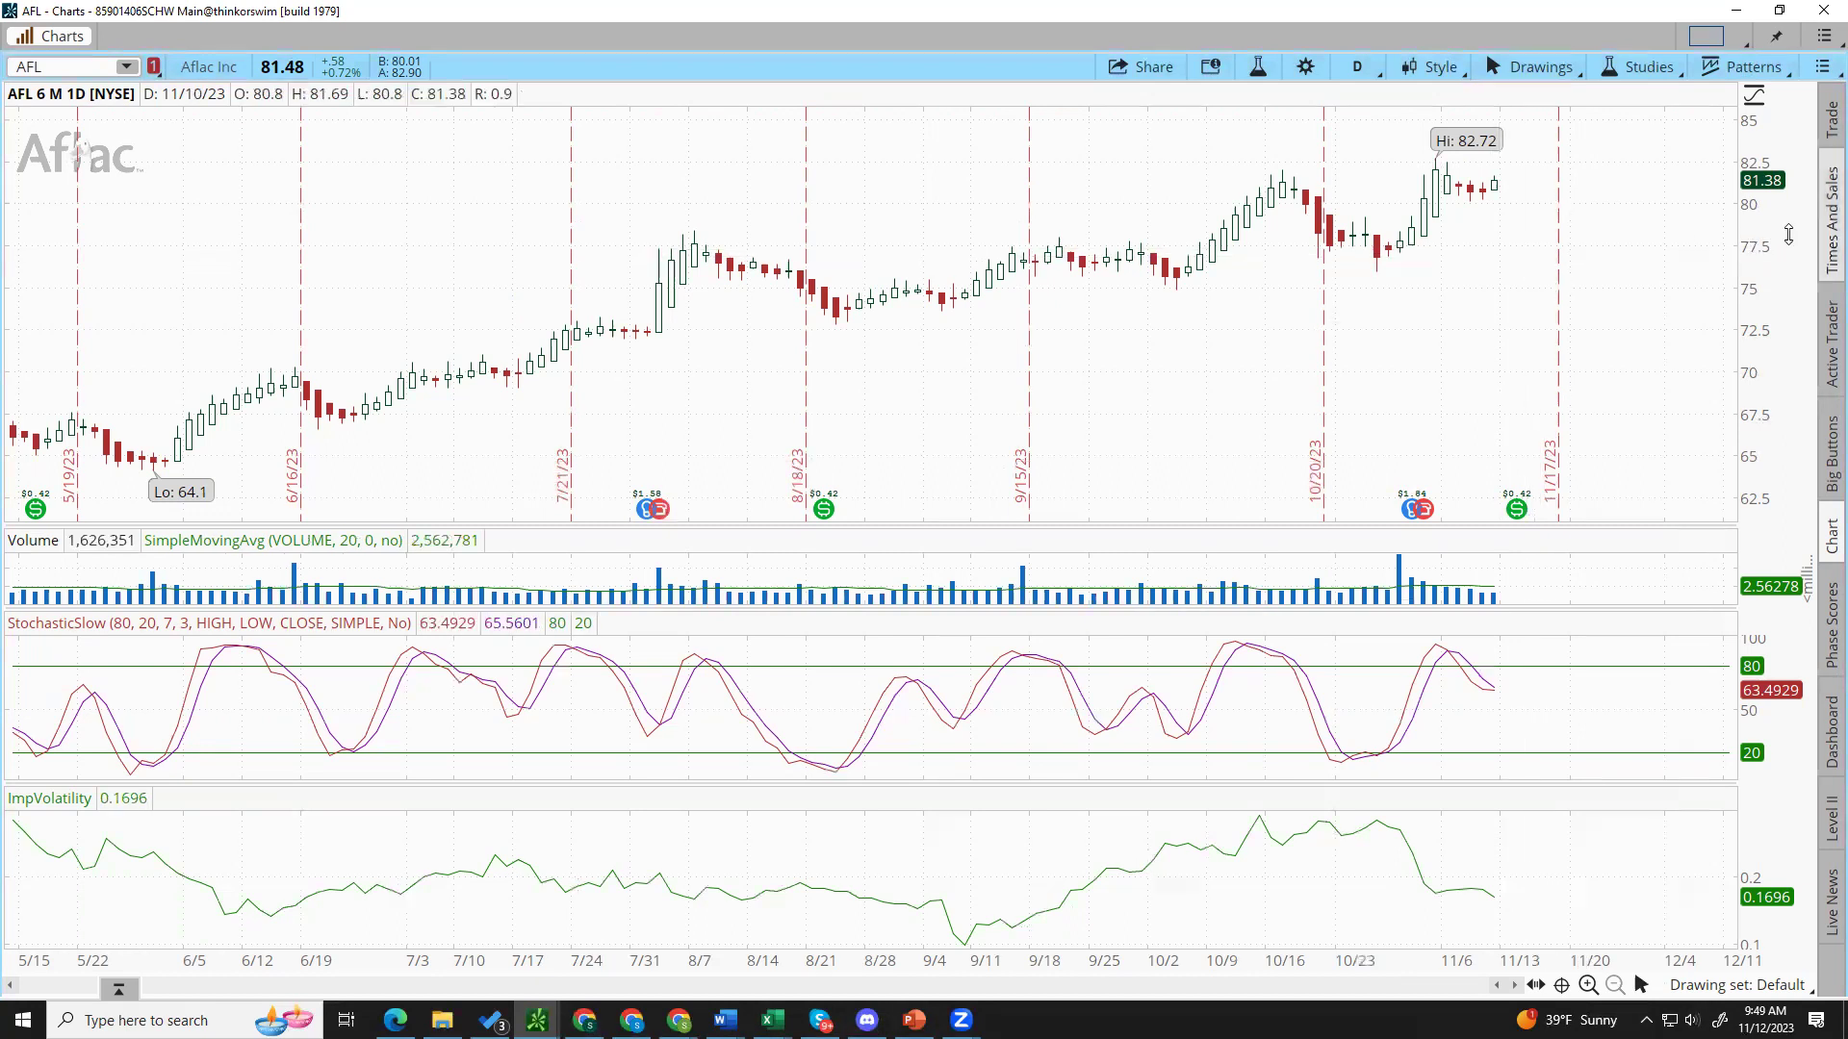
Step: Set the AFL chart type back to Candle
left_click(1446, 75)
mouse_move(1502, 271)
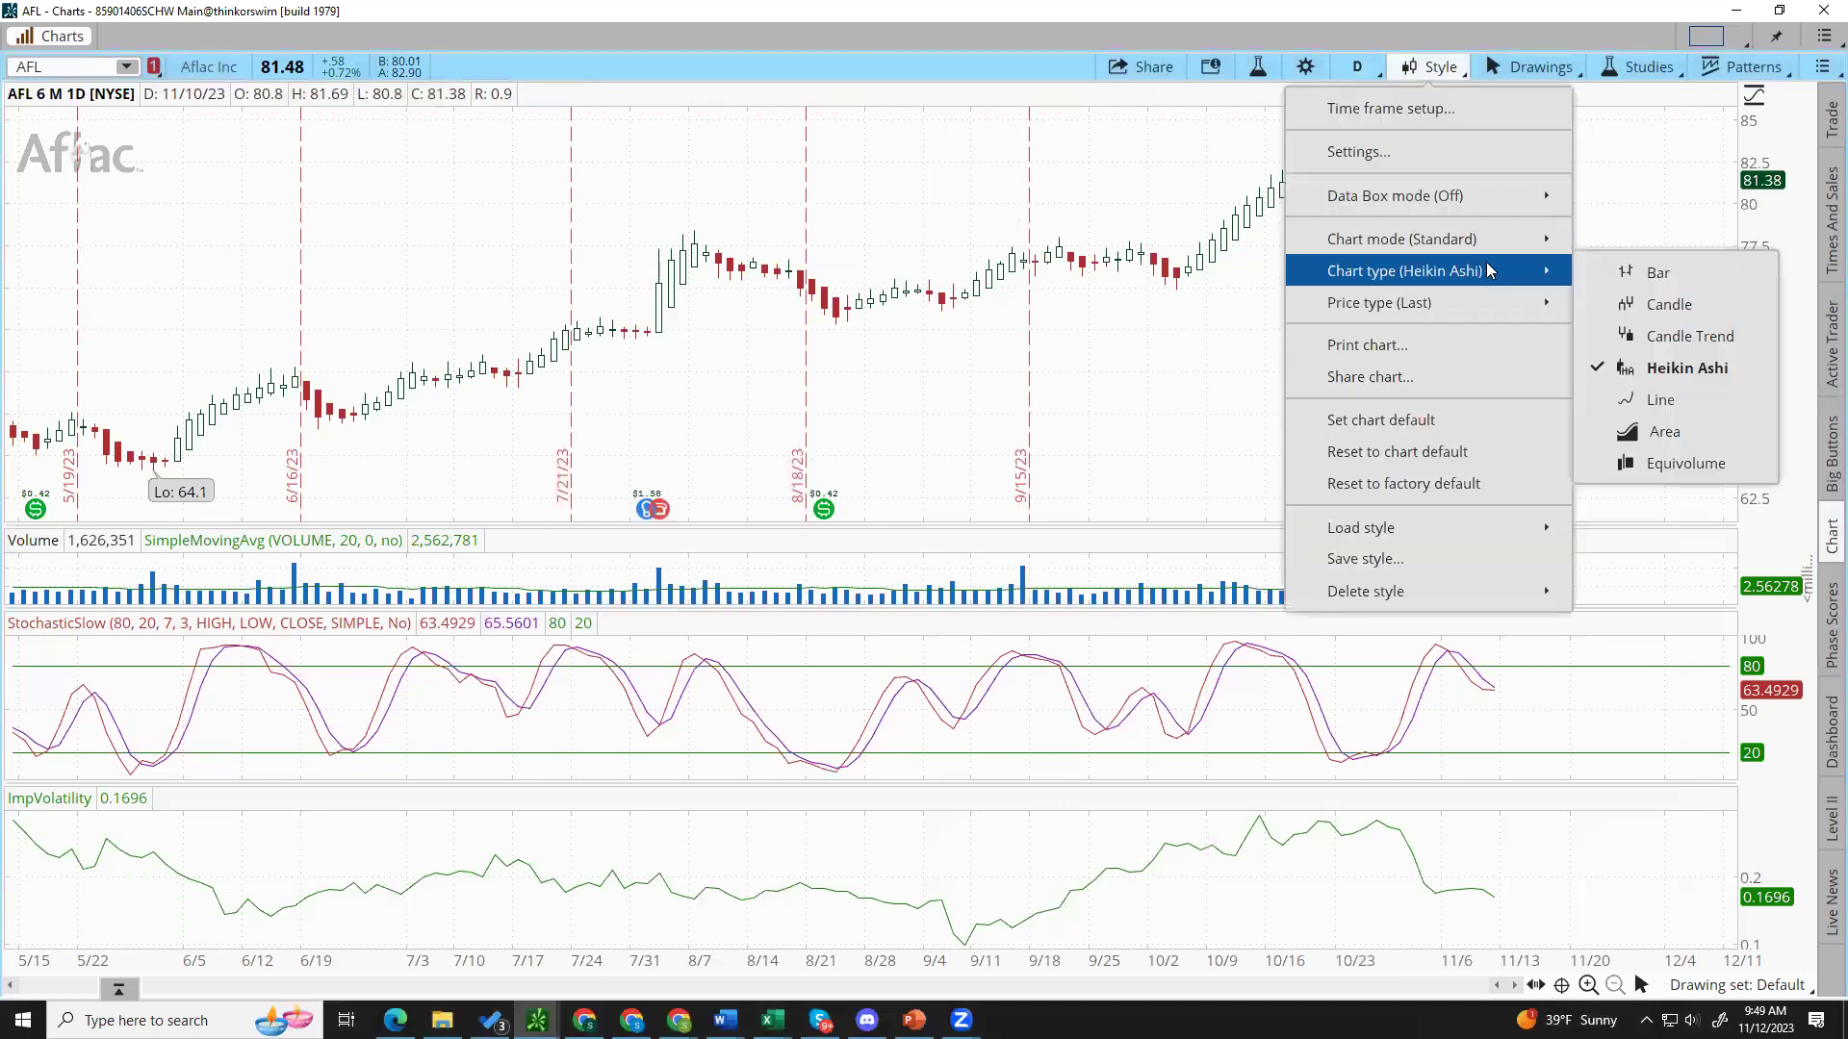
left_click(1683, 302)
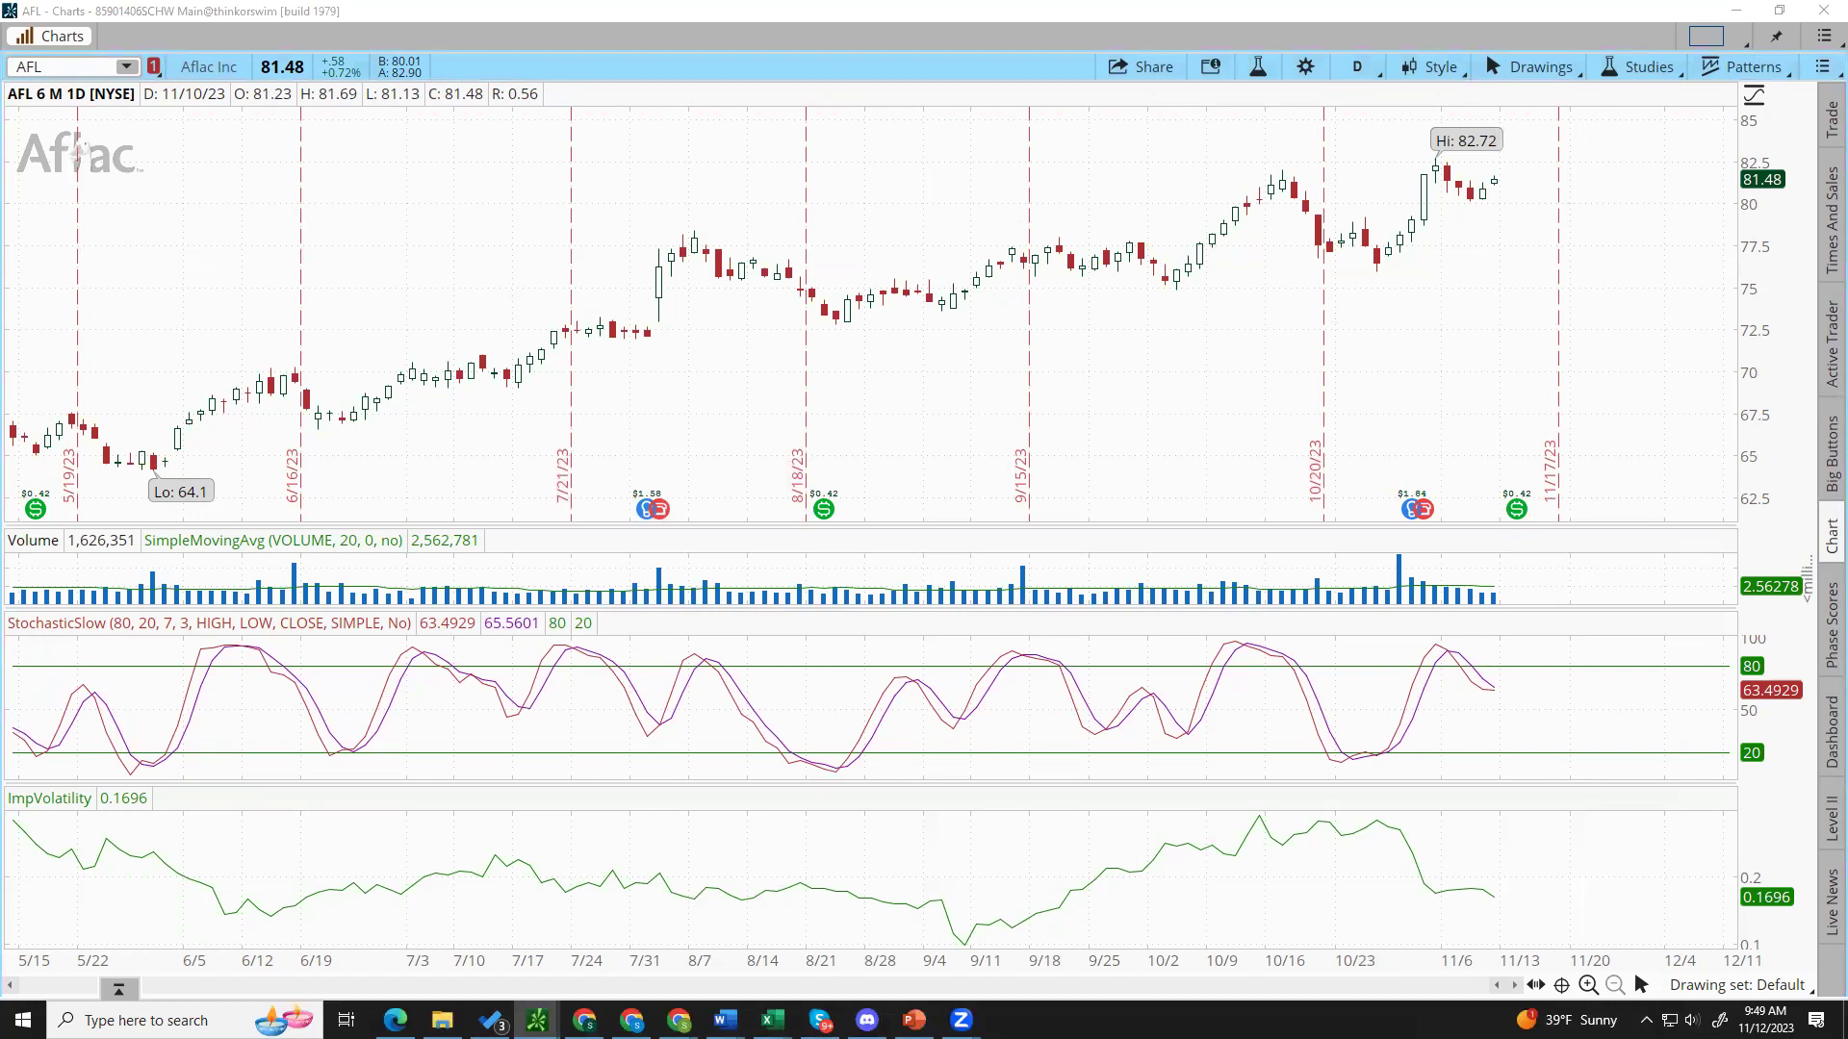
Step: Step through the following symbols' daily charts, reviewing AMD and AMZN and continuing to ASAN
key("Down")
key("Down")
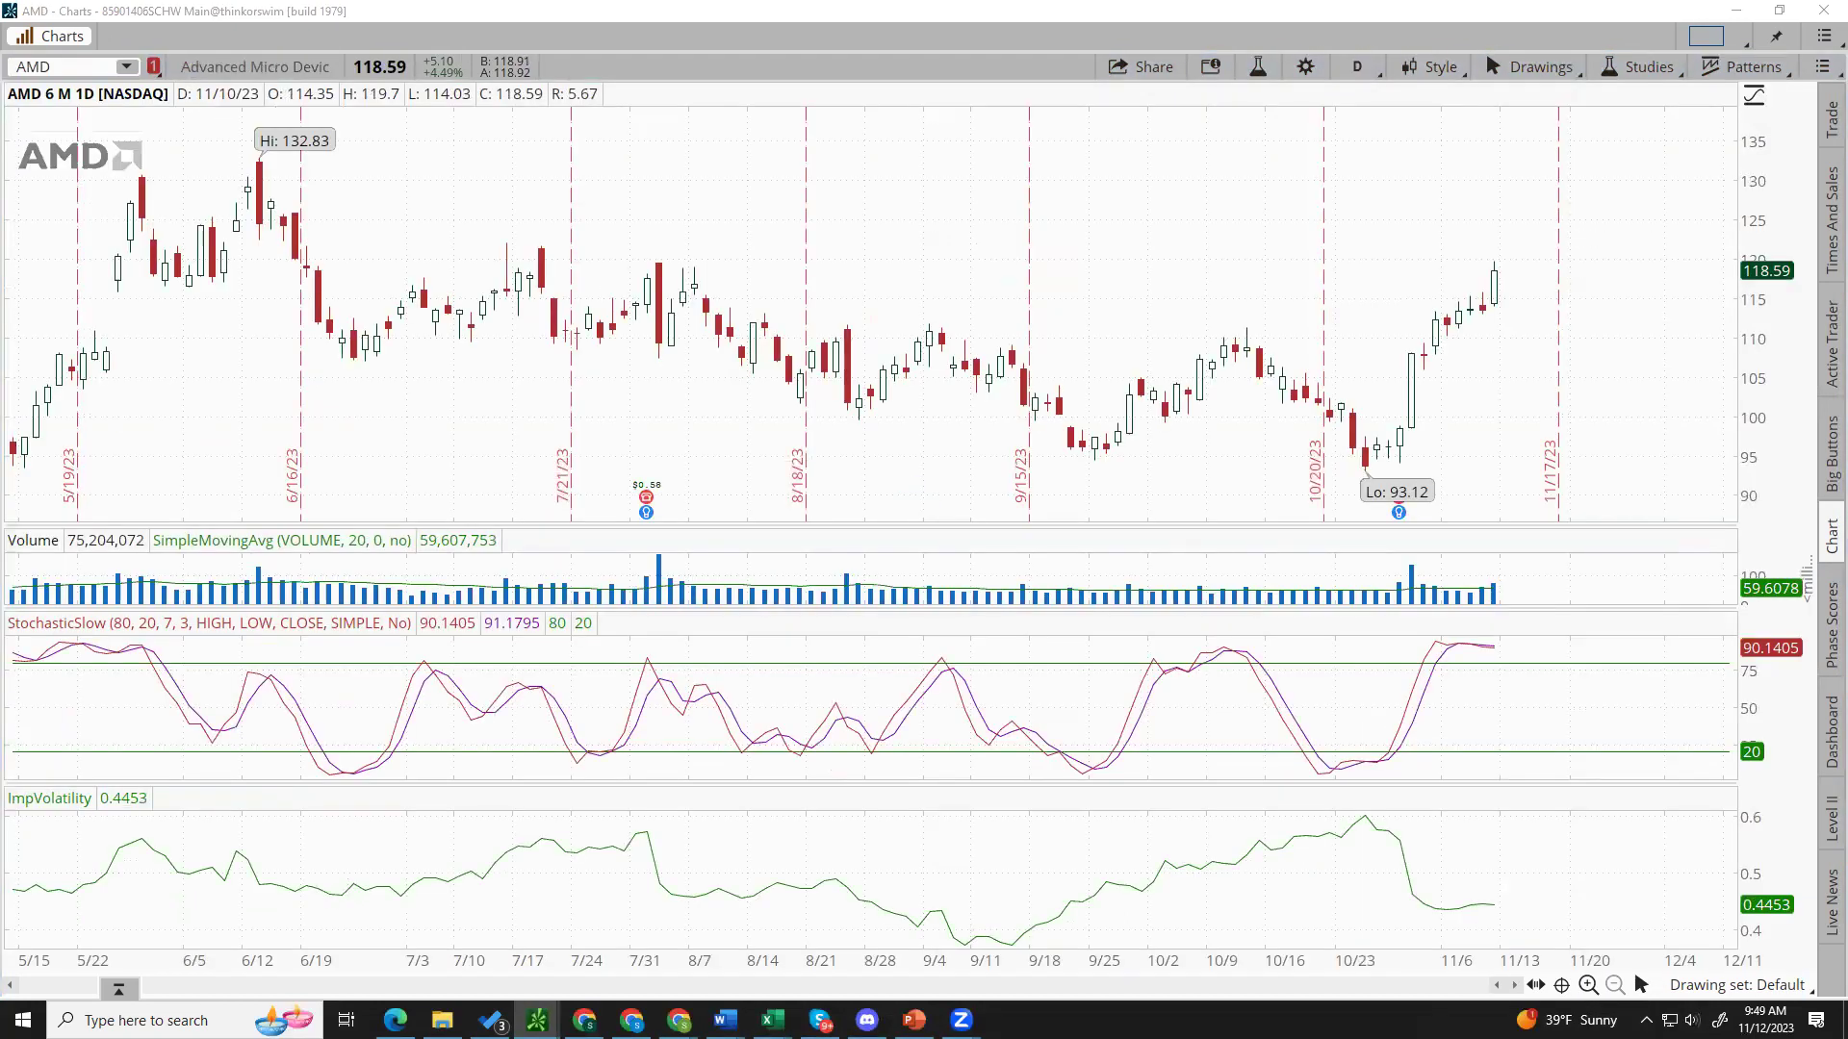
key("Down")
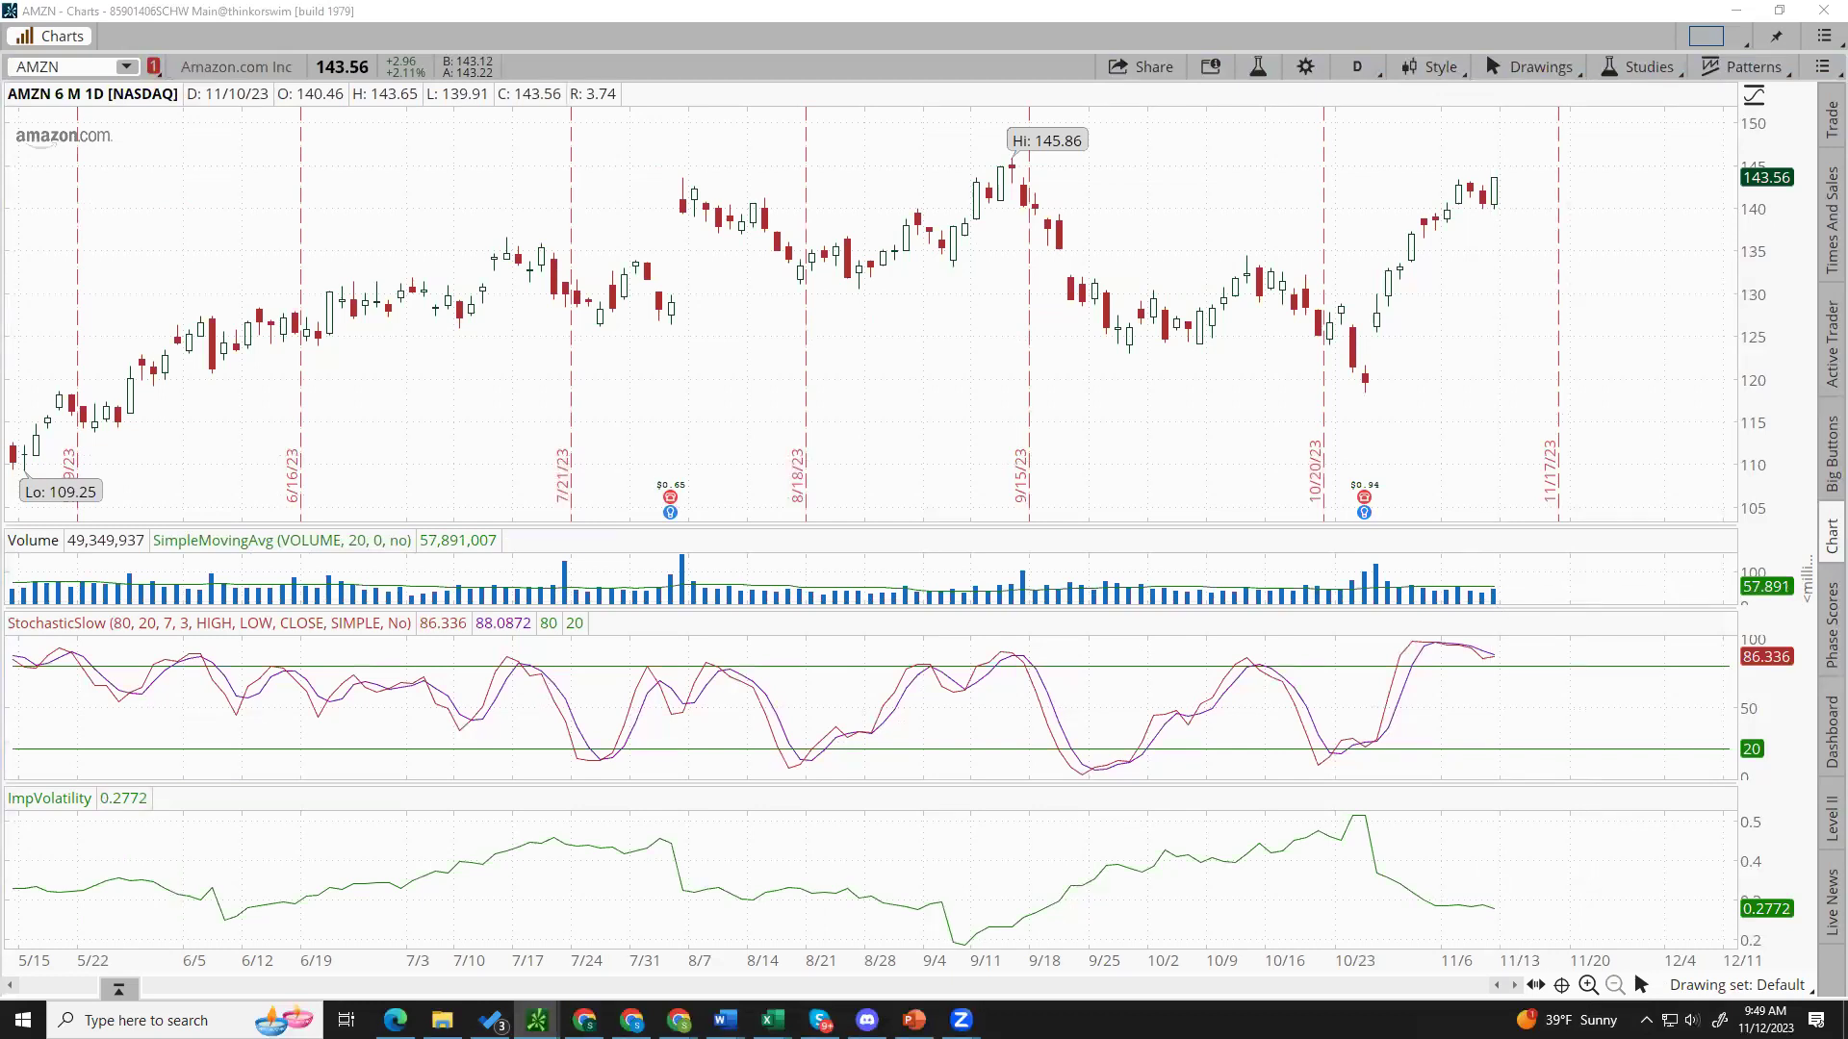
key("Down")
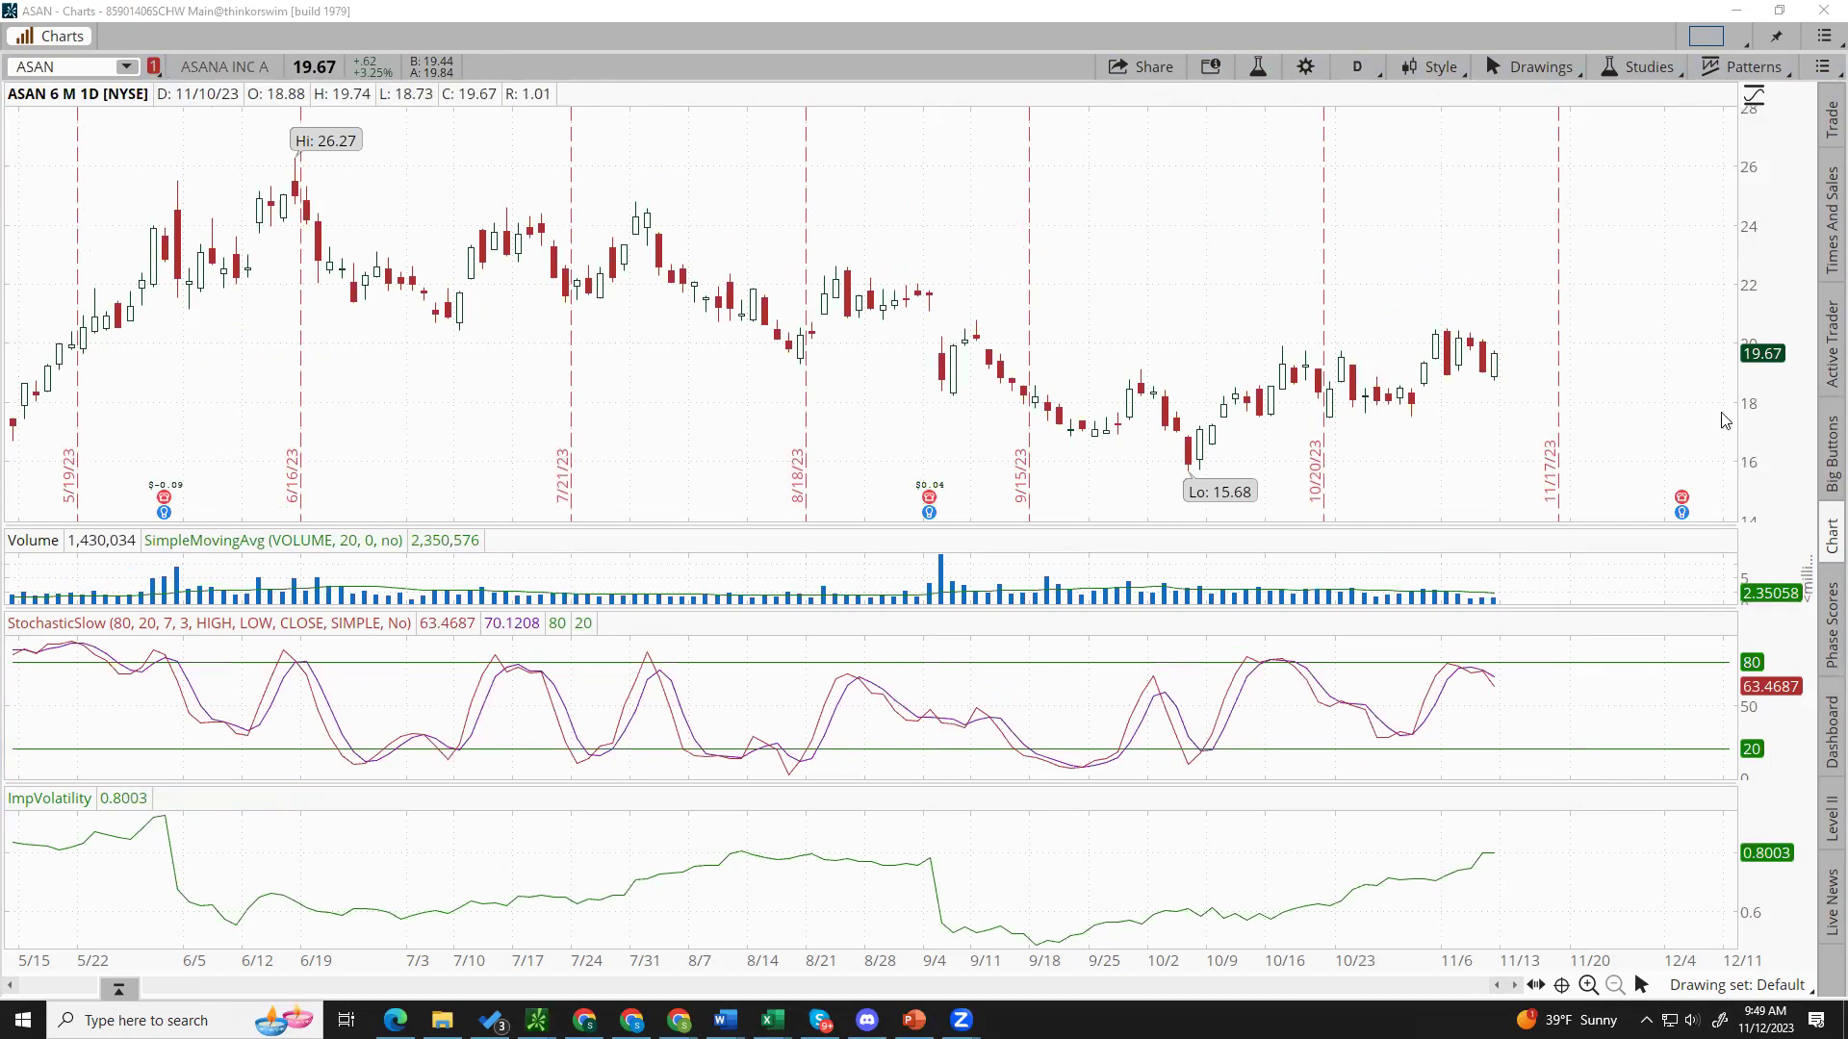
Step: Mark ASAN's November resistance, pullback and support level, and link the falling stochastic to the price low with arrows
left_click_drag(1413, 326, 1495, 326)
mouse_move(1528, 555)
left_mouse_down()
mouse_move(1480, 643)
mouse_move(1509, 632)
mouse_move(1513, 711)
left_mouse_up()
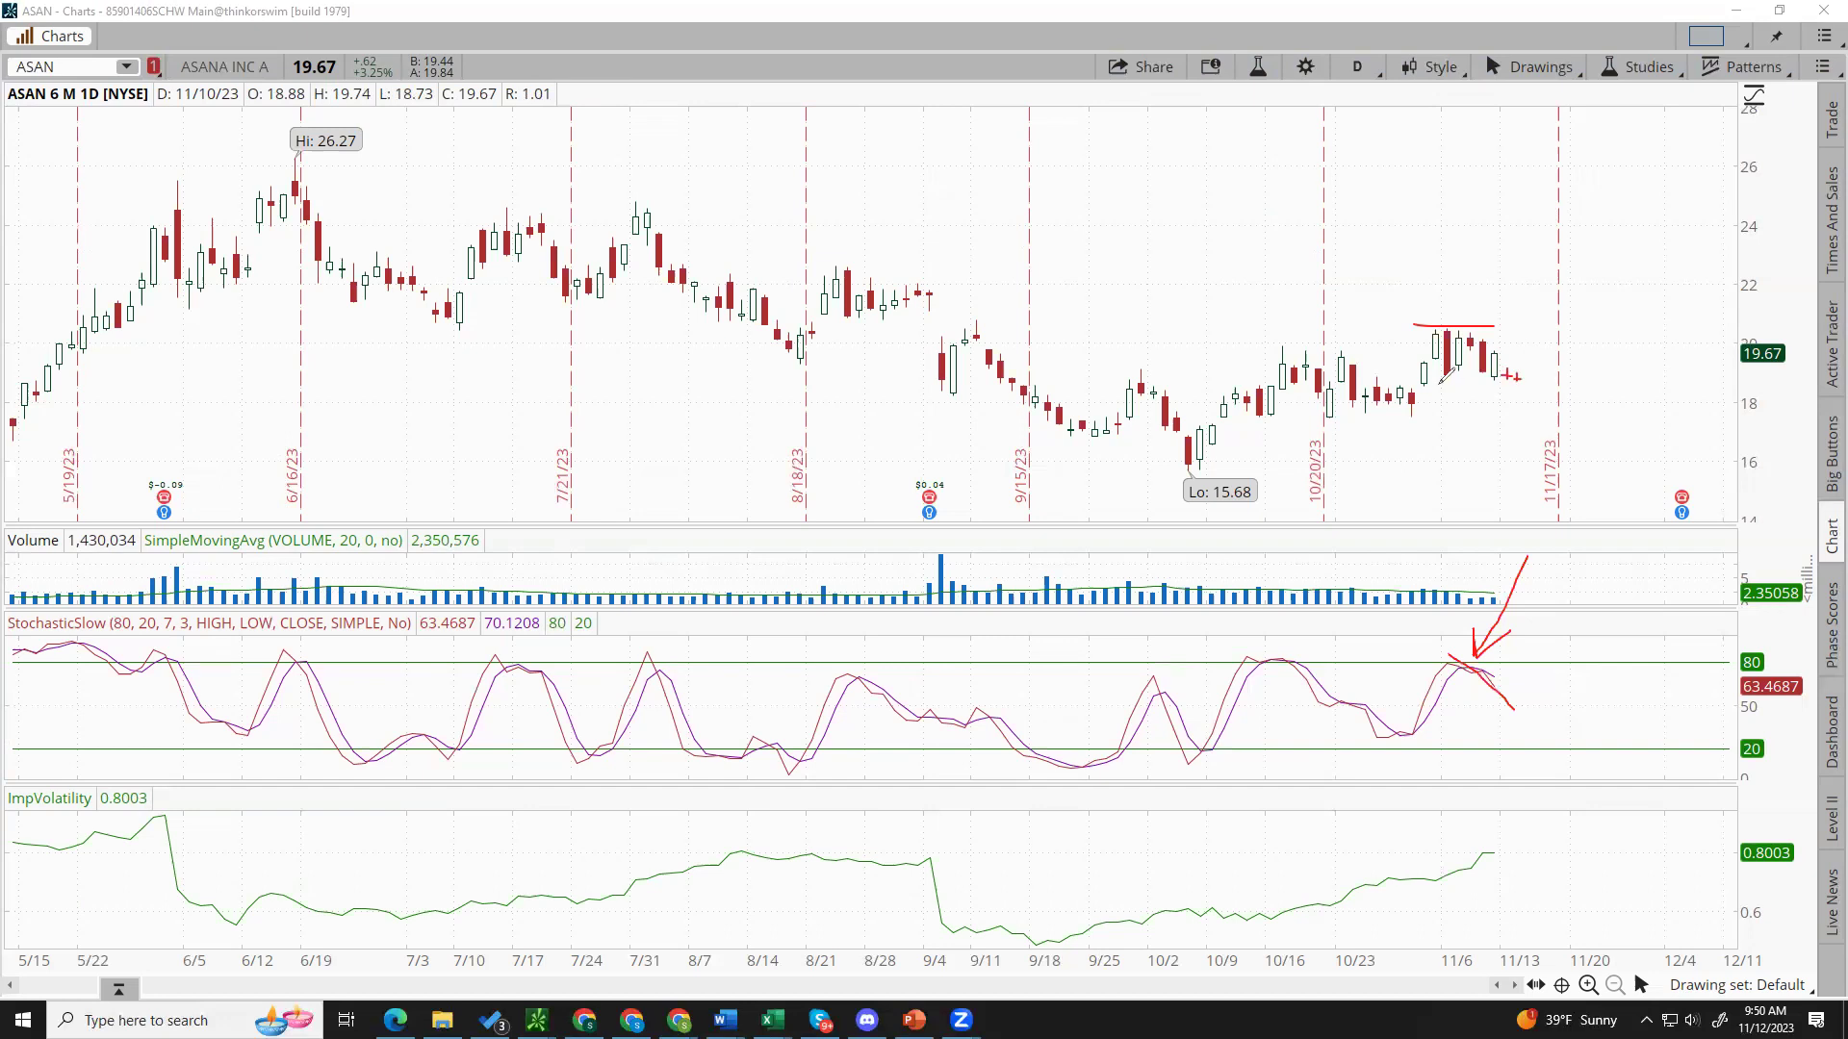
left_click_drag(1497, 381, 1557, 381)
mouse_move(1444, 331)
left_mouse_down()
mouse_move(1517, 375)
mouse_move(1539, 365)
left_mouse_up()
left_click_drag(1518, 710, 1536, 392)
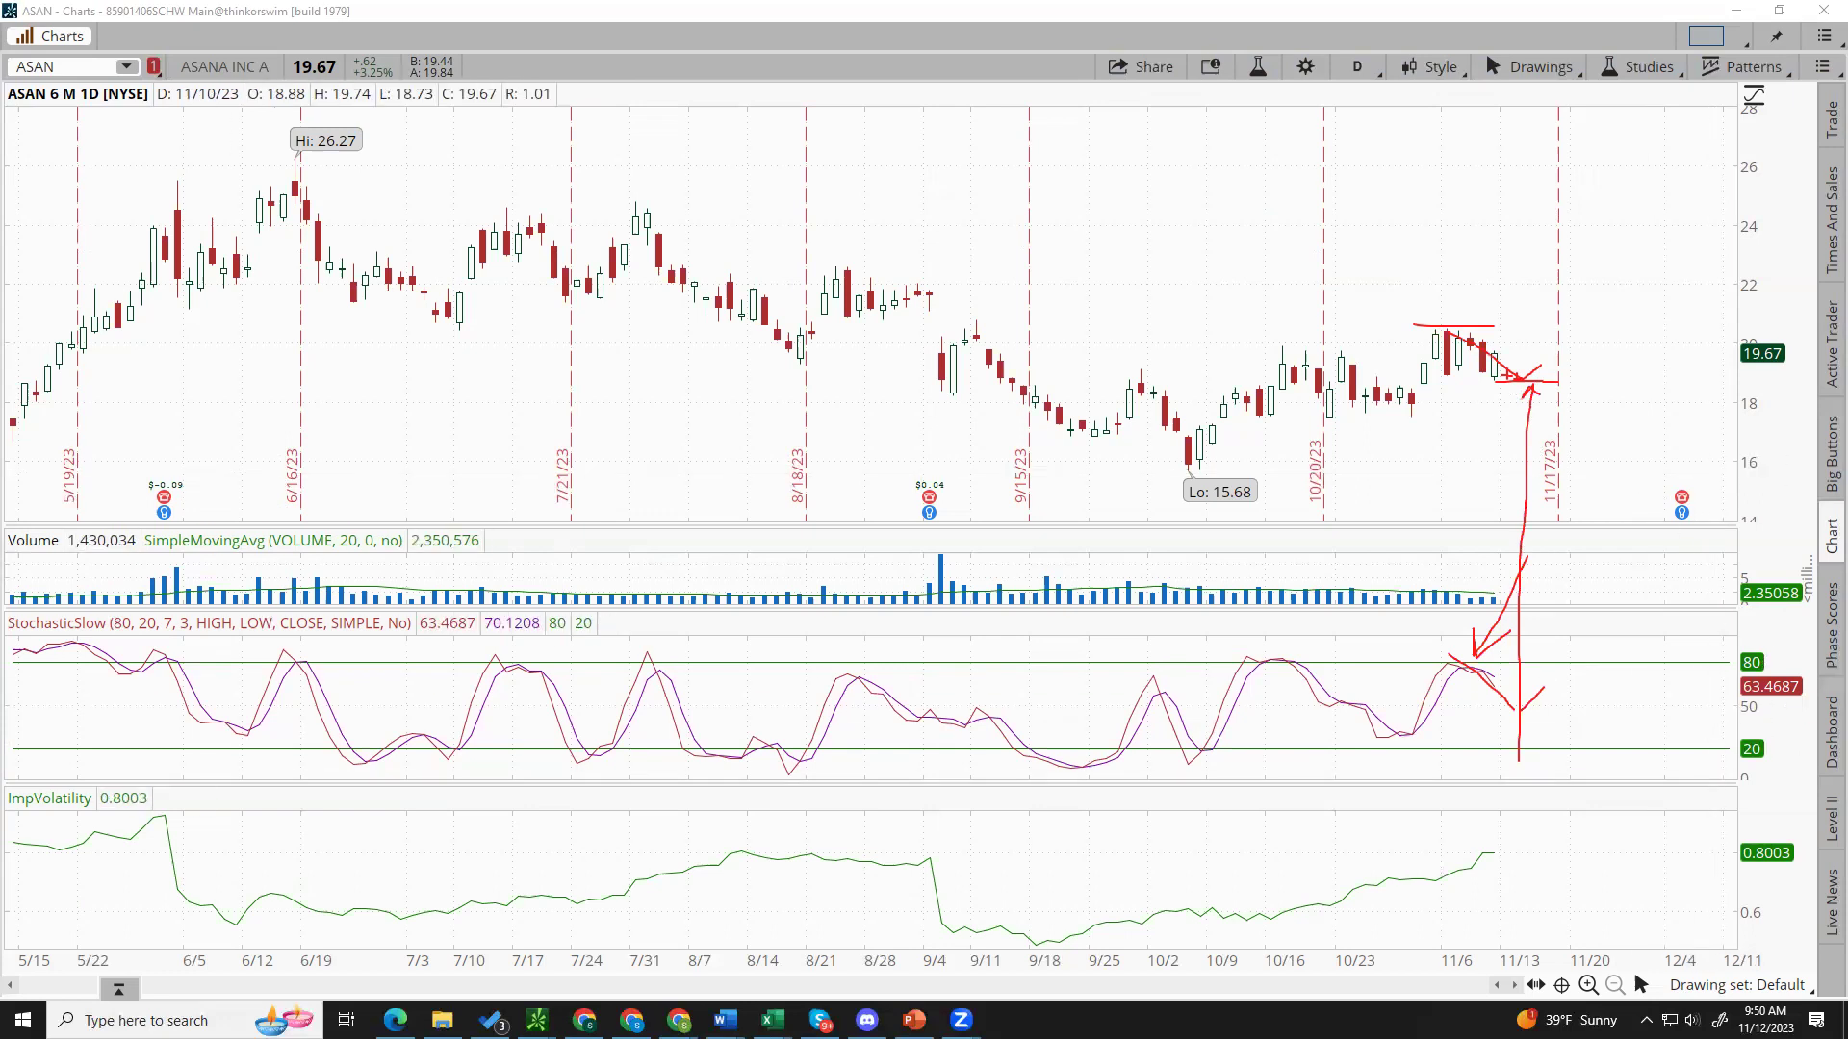
Step: Clear the ASAN markings and view the chart's available buy, sell and alert options
right_click(1522, 298)
left_click(1790, 637)
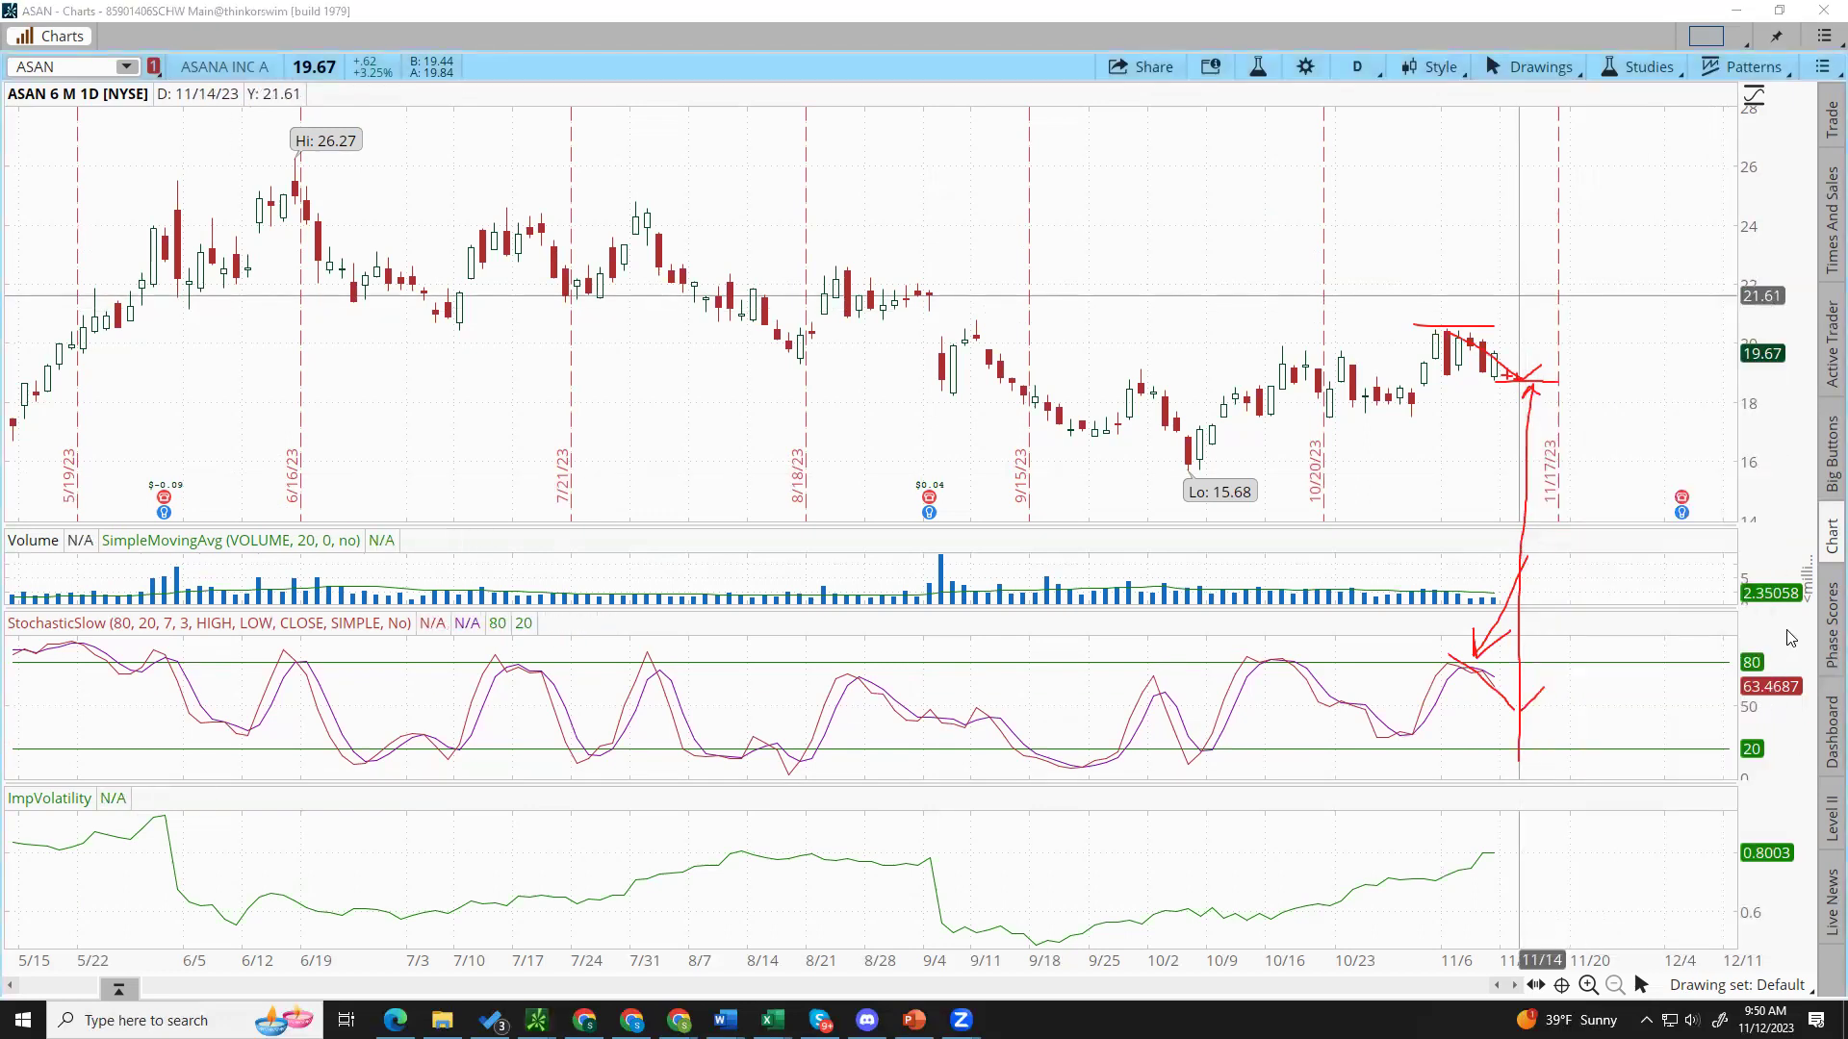
right_click(1537, 353)
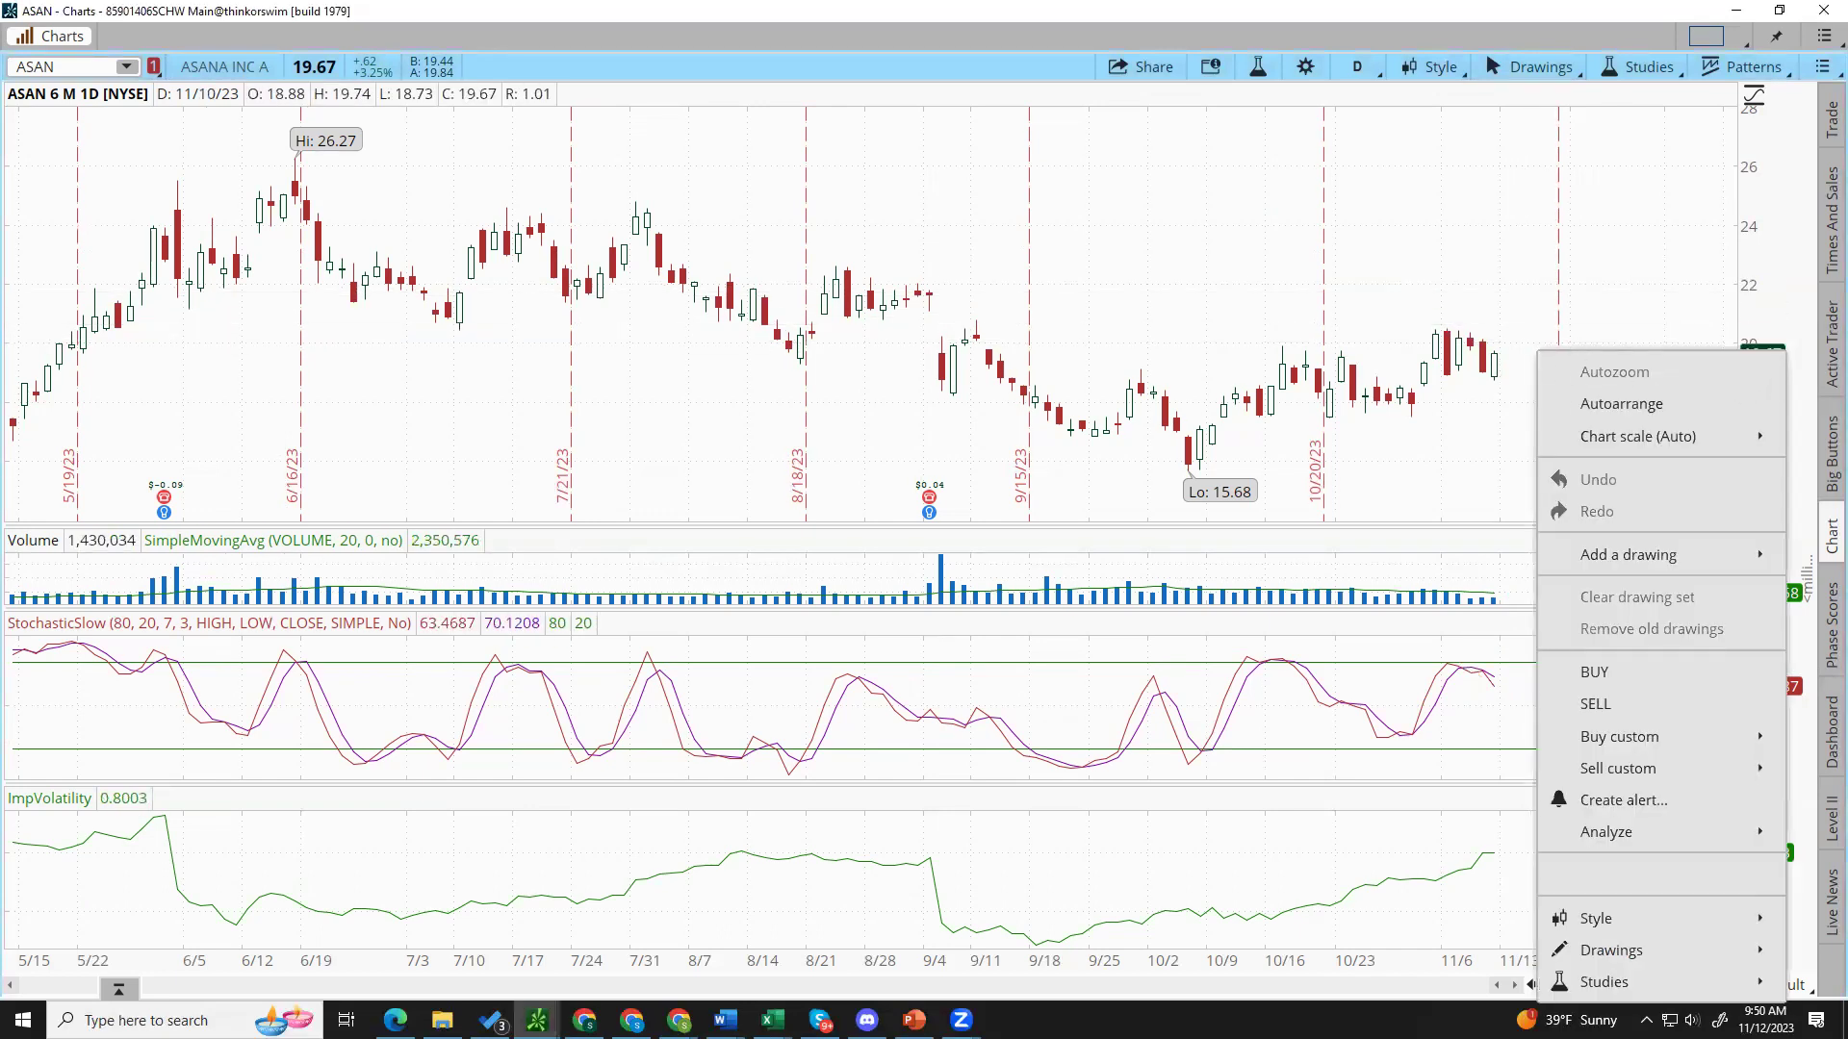
key("Escape")
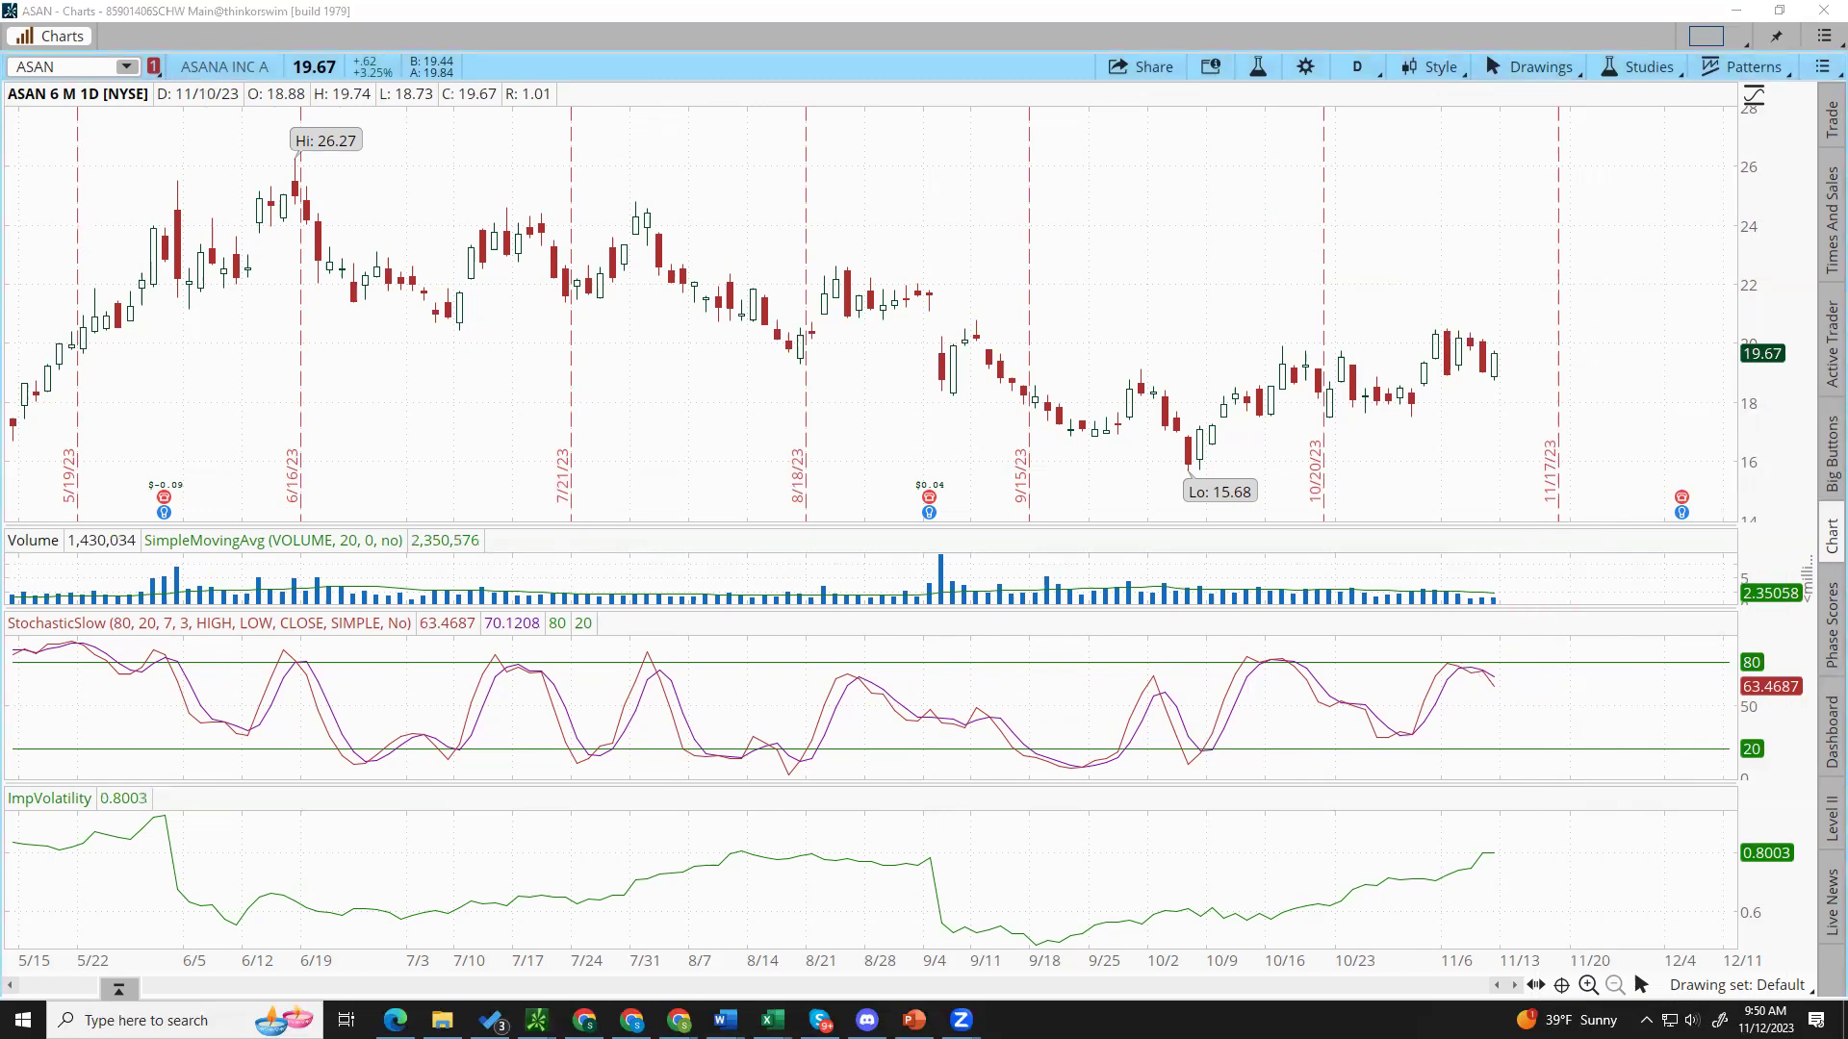
Step: Load the COF daily chart and mark its November pullback, support and projected bounce, with an arrow up from the falling stochastic
type("COF")
key("Return")
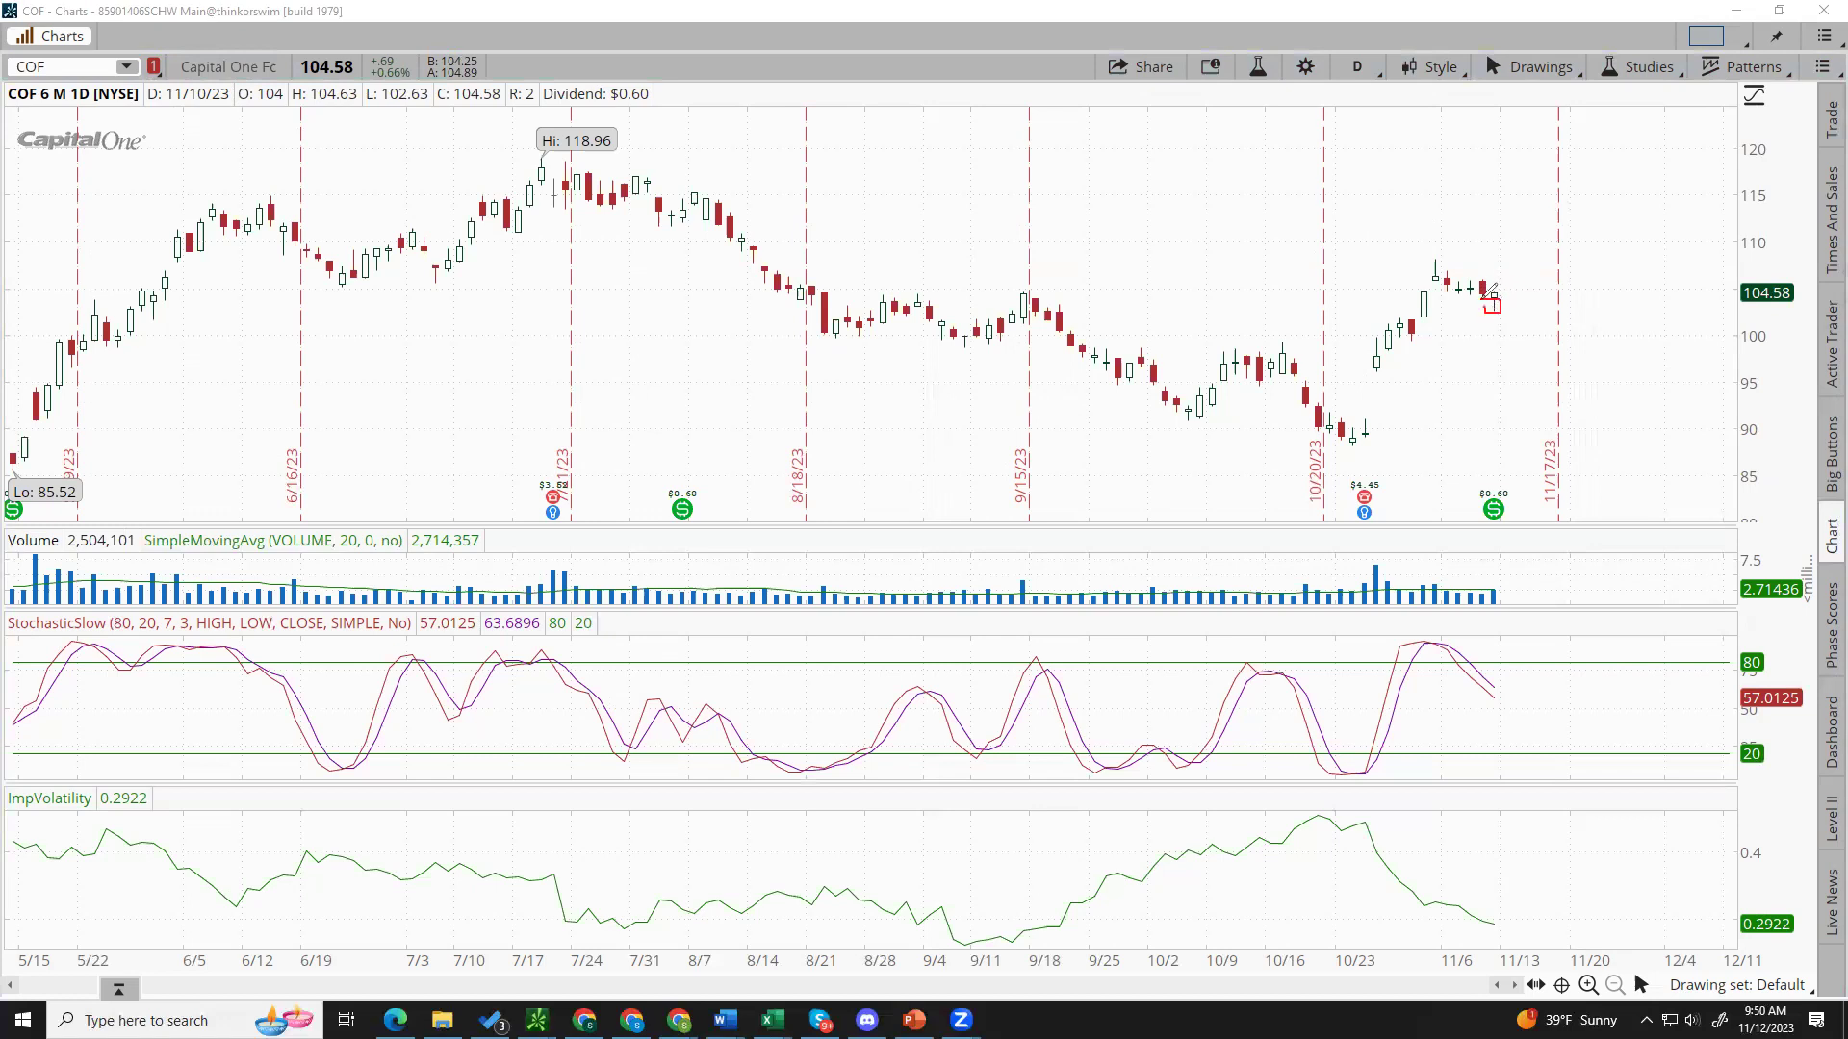
mouse_move(1482, 287)
left_mouse_down()
mouse_move(1506, 297)
mouse_move(1463, 297)
mouse_move(1492, 297)
left_mouse_up()
key("ctrl+z")
mouse_move(1434, 269)
left_mouse_down()
mouse_move(1528, 308)
mouse_move(1544, 275)
left_mouse_up()
mouse_move(1507, 658)
left_mouse_down()
mouse_move(1509, 717)
mouse_move(1523, 320)
mouse_move(1509, 333)
mouse_move(1530, 332)
left_mouse_up()
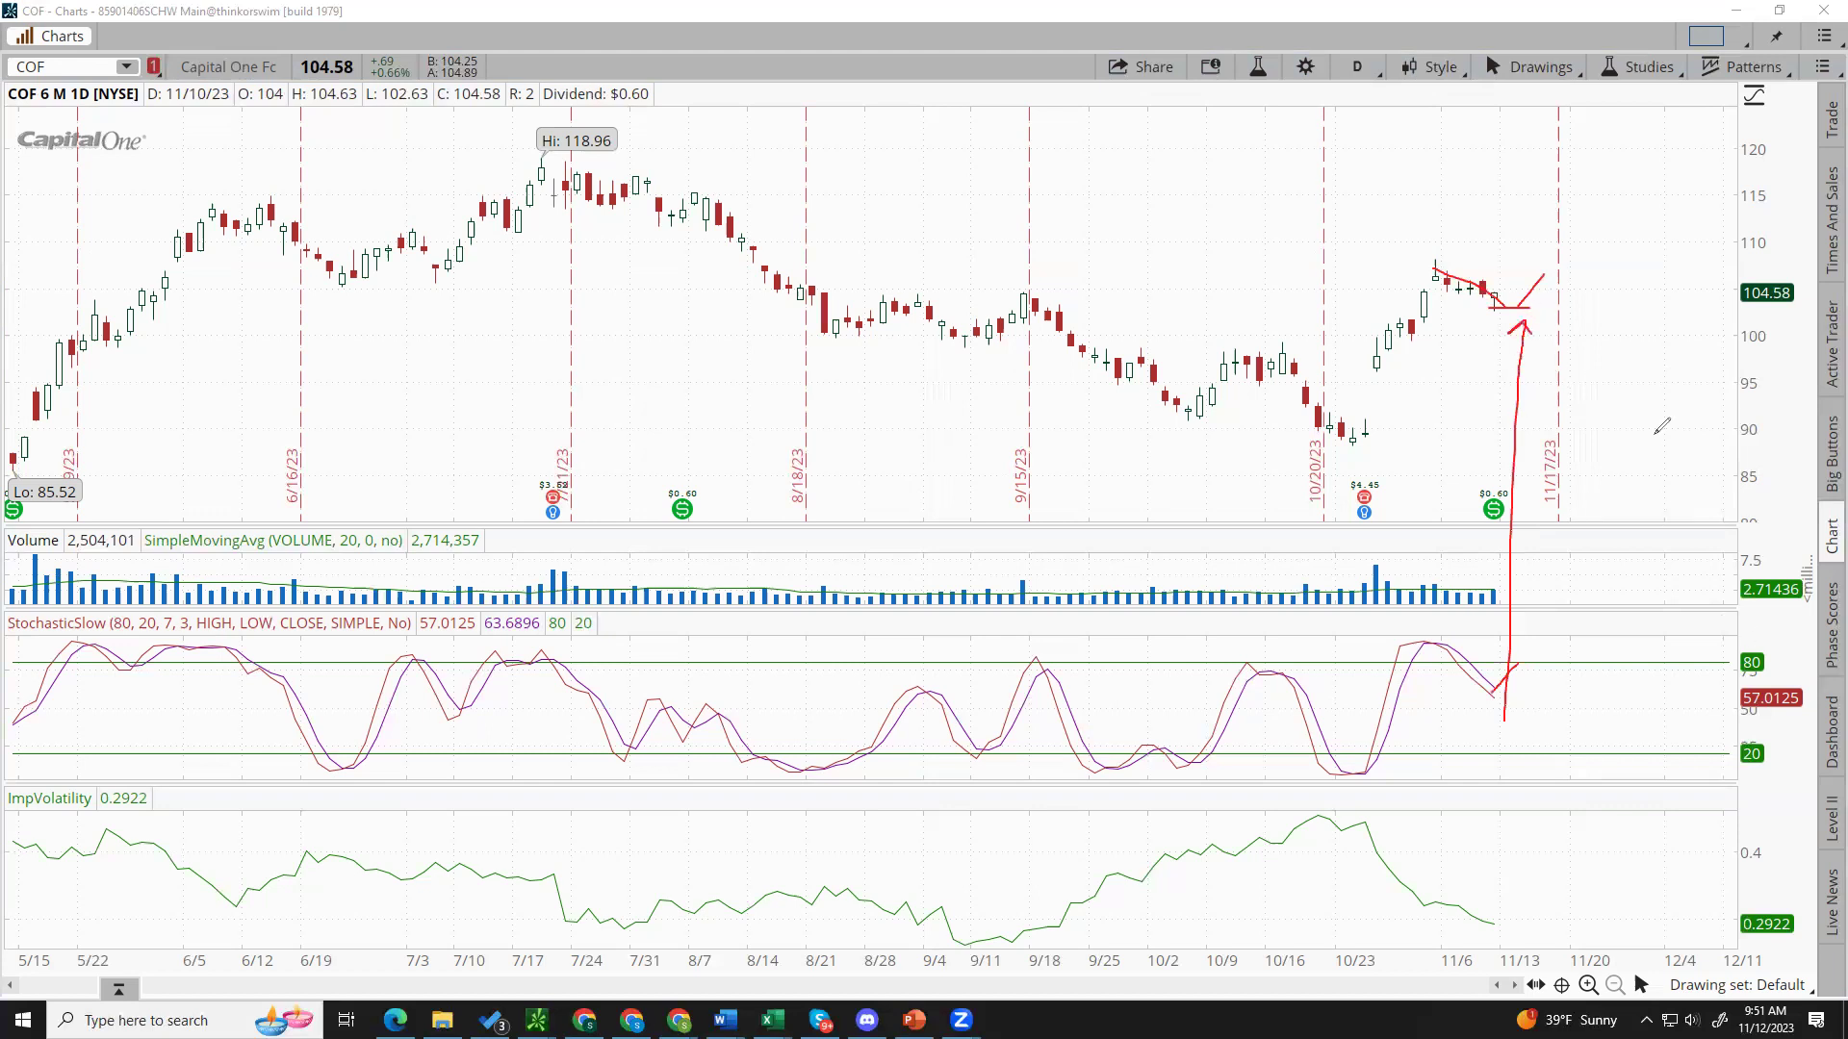
key("Escape")
Step: View the COP chart, and load COST to trace its rally from the late-October low and the short November pullback
type("COP")
key("Return")
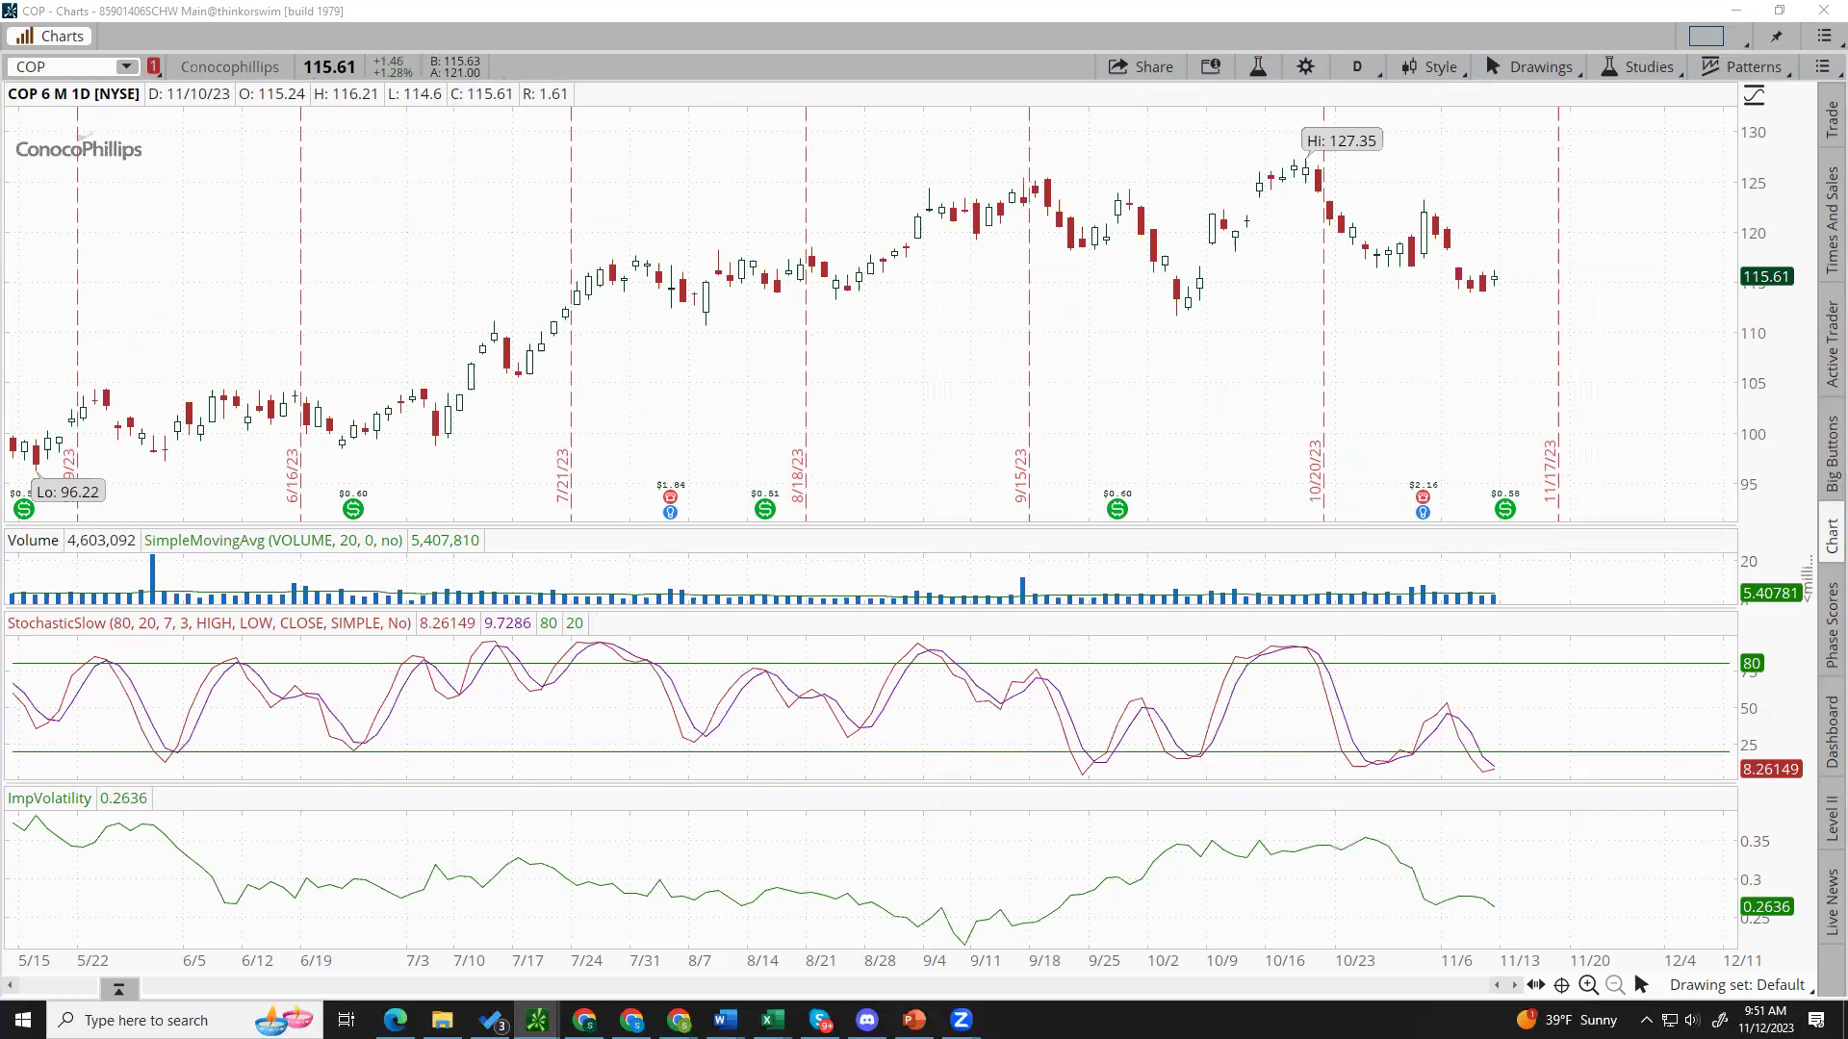
type("COST")
key("Return")
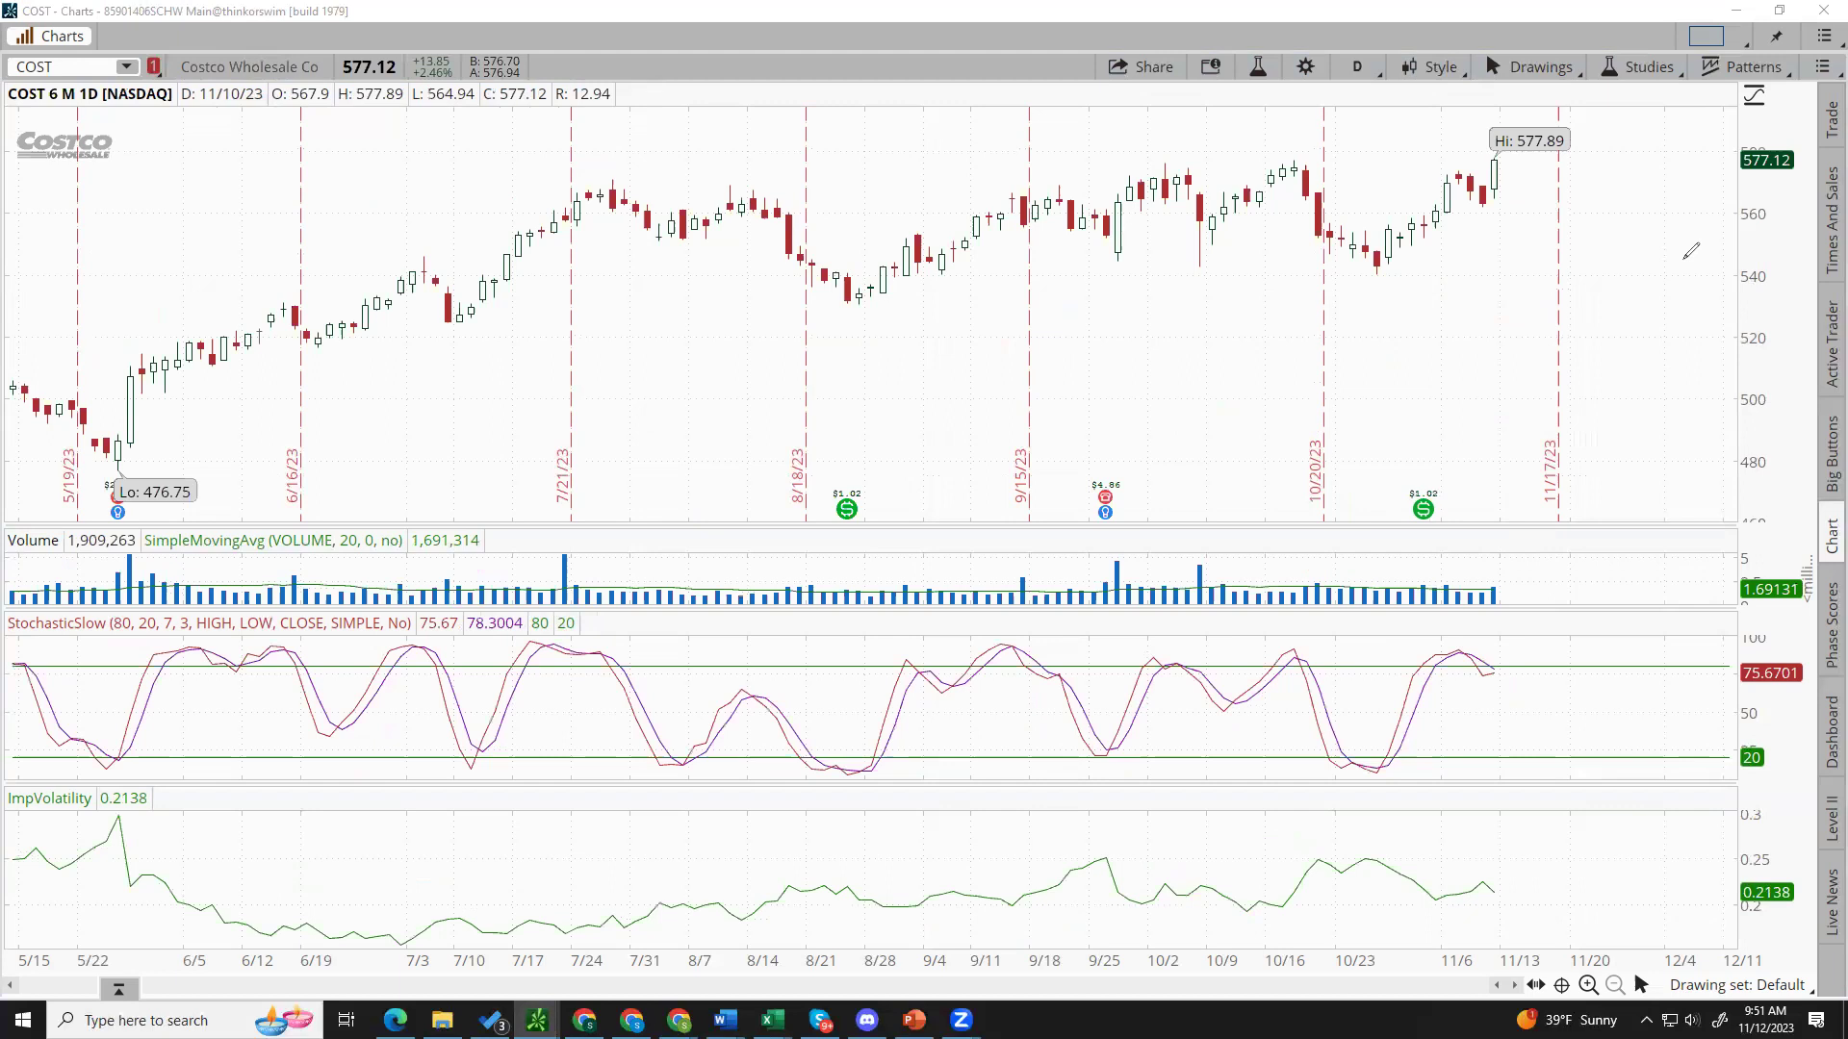
mouse_move(1427, 219)
left_mouse_down()
mouse_move(1378, 276)
mouse_move(1461, 164)
mouse_move(1501, 187)
mouse_move(1483, 211)
left_mouse_up()
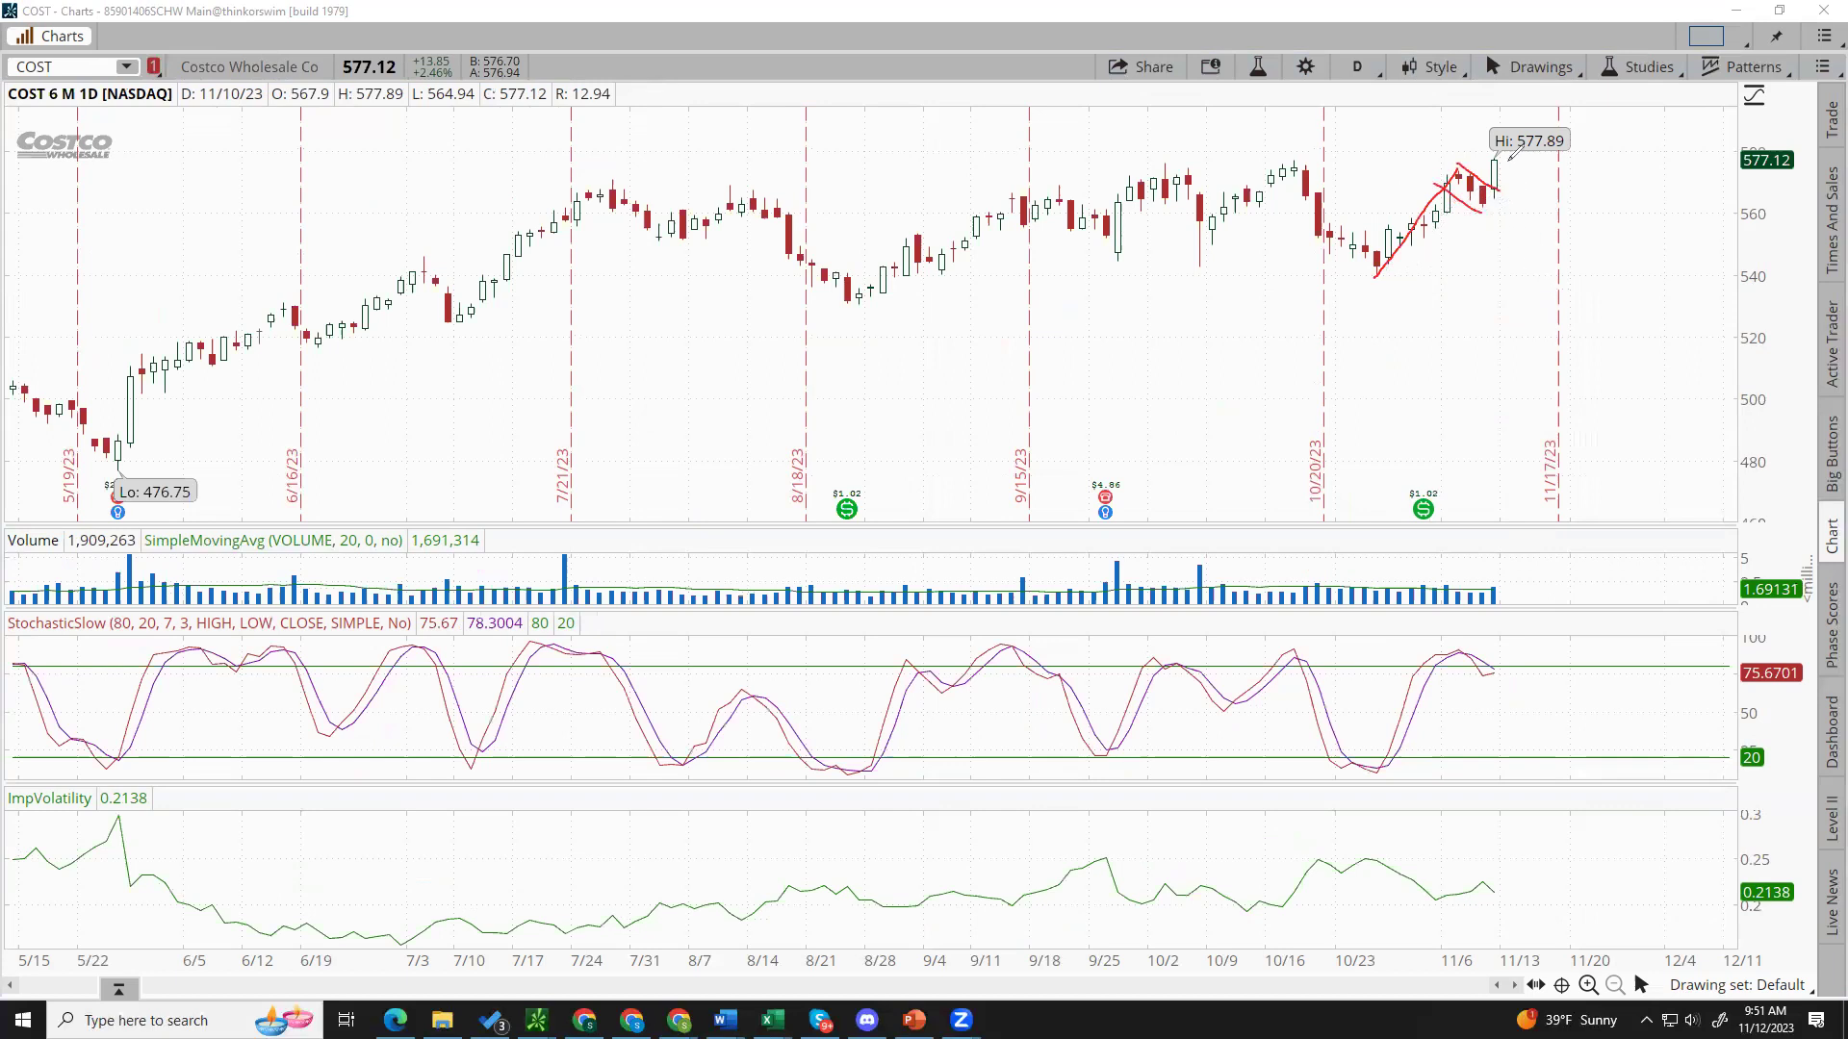
Step: Try the Candle Trend chart type on COST and switch the chart to Heikin Ashi
left_click(1434, 66)
mouse_move(1463, 272)
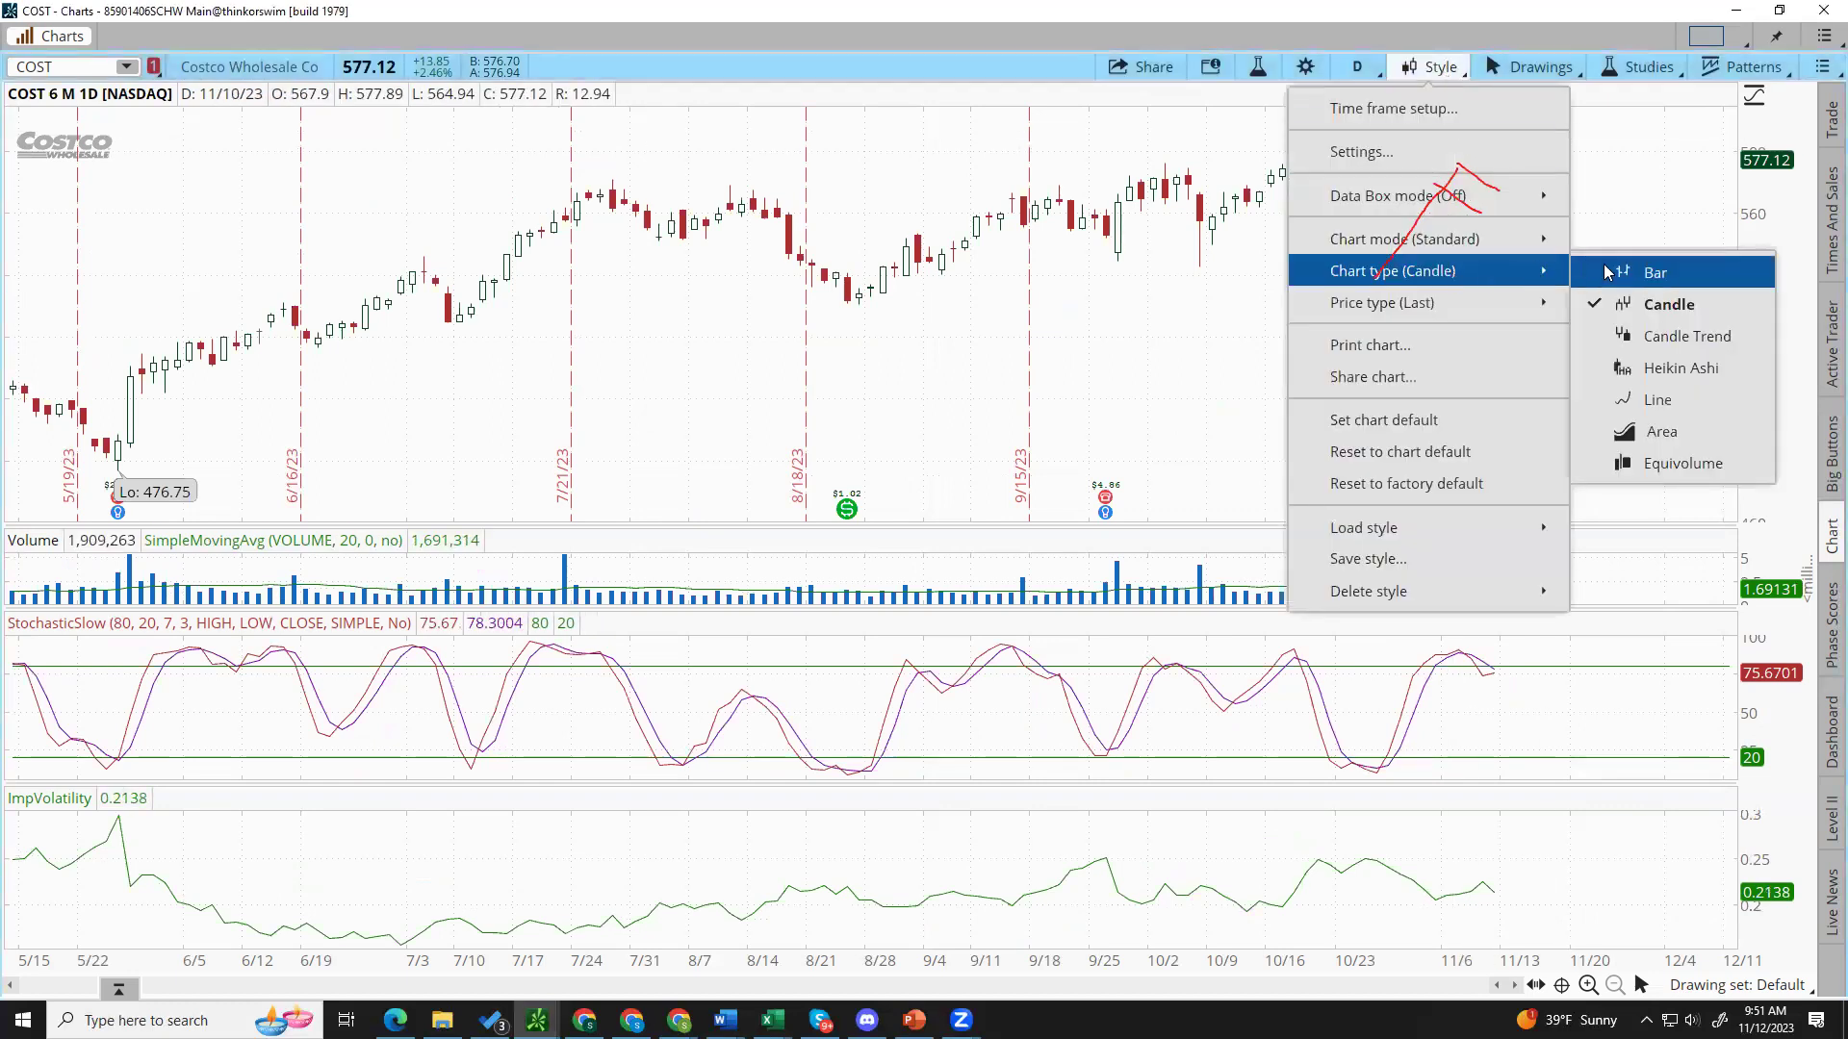
left_click(1687, 345)
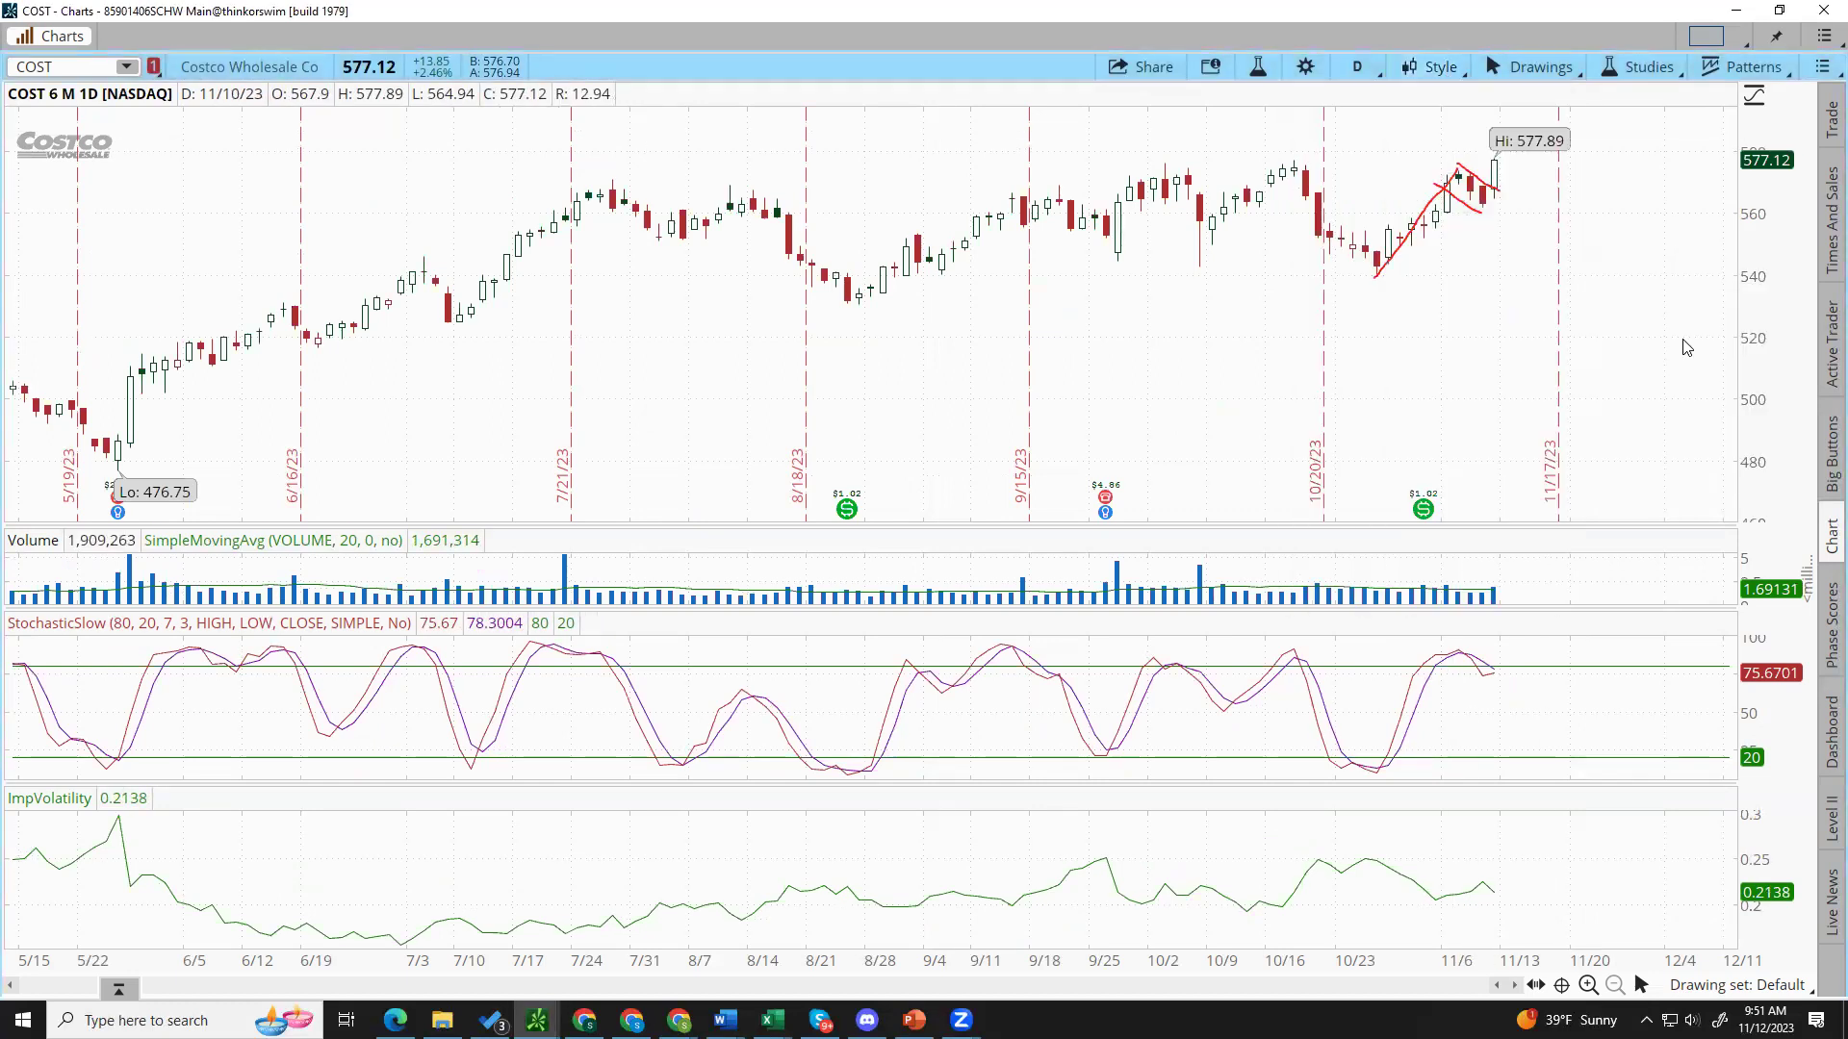
left_click(1439, 67)
mouse_move(1535, 271)
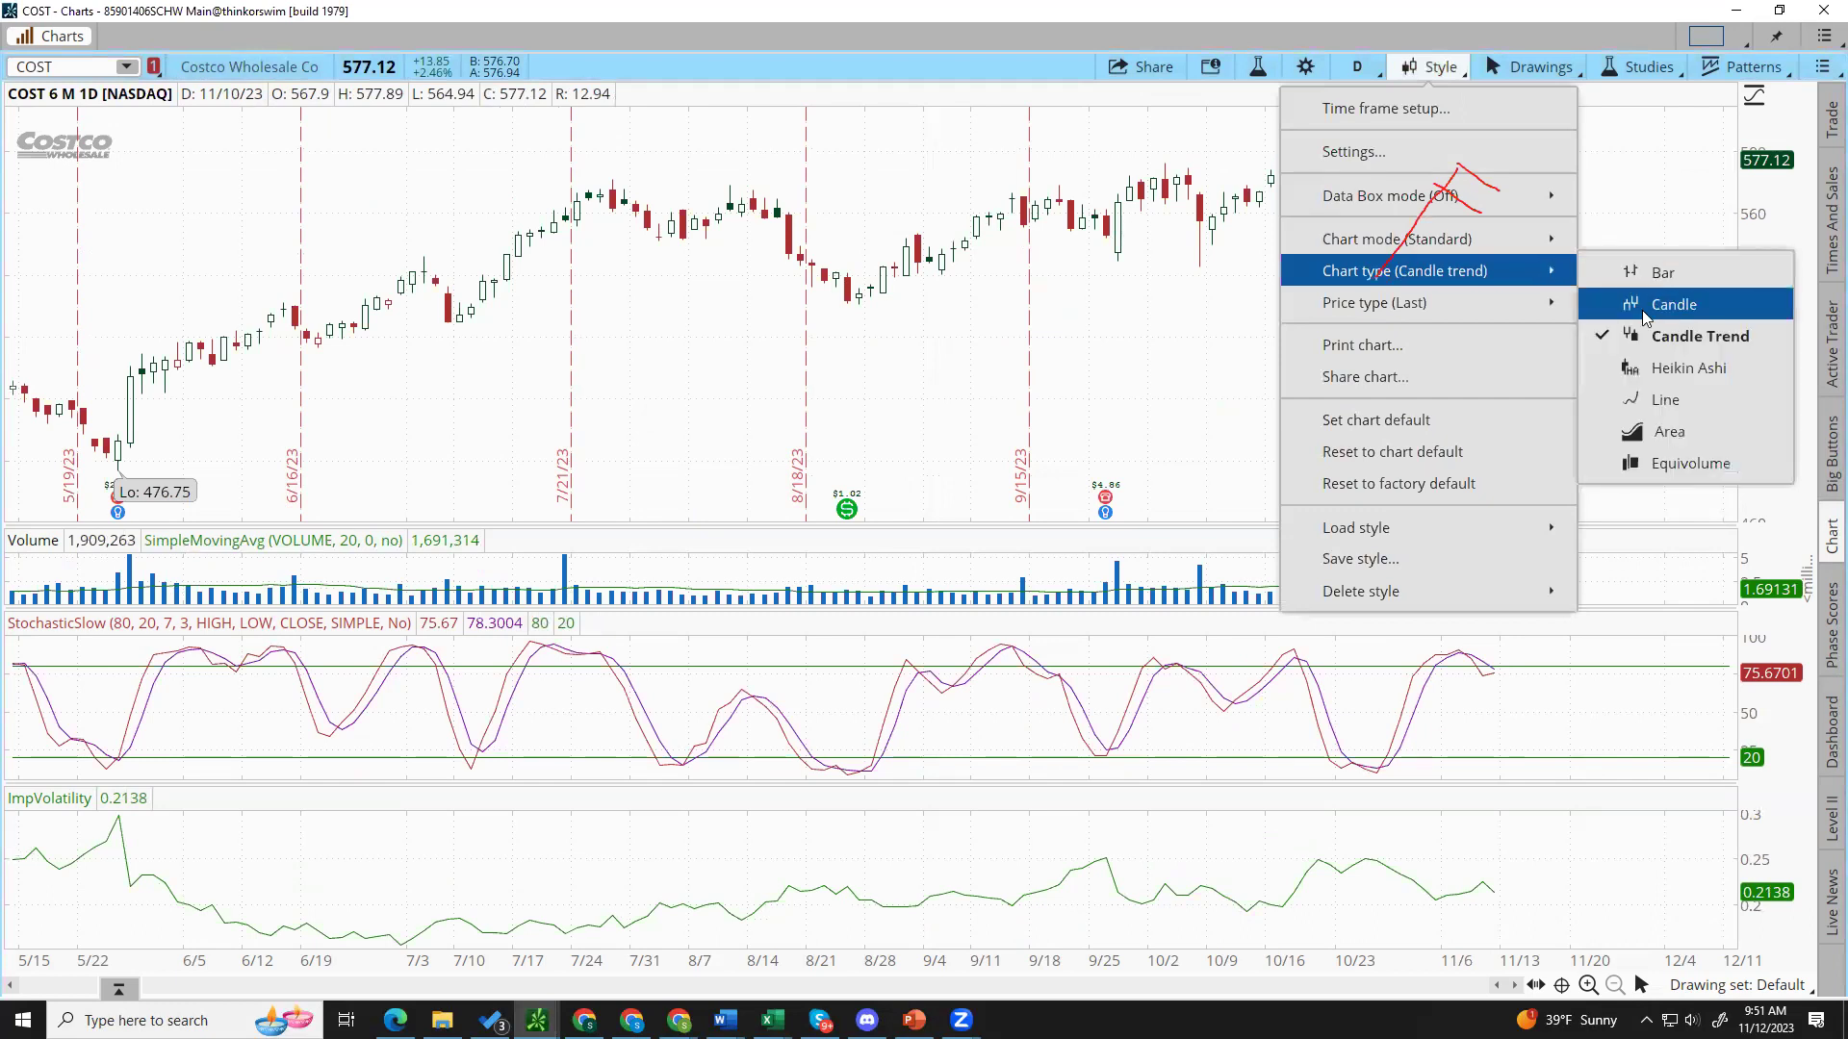
left_click(1674, 367)
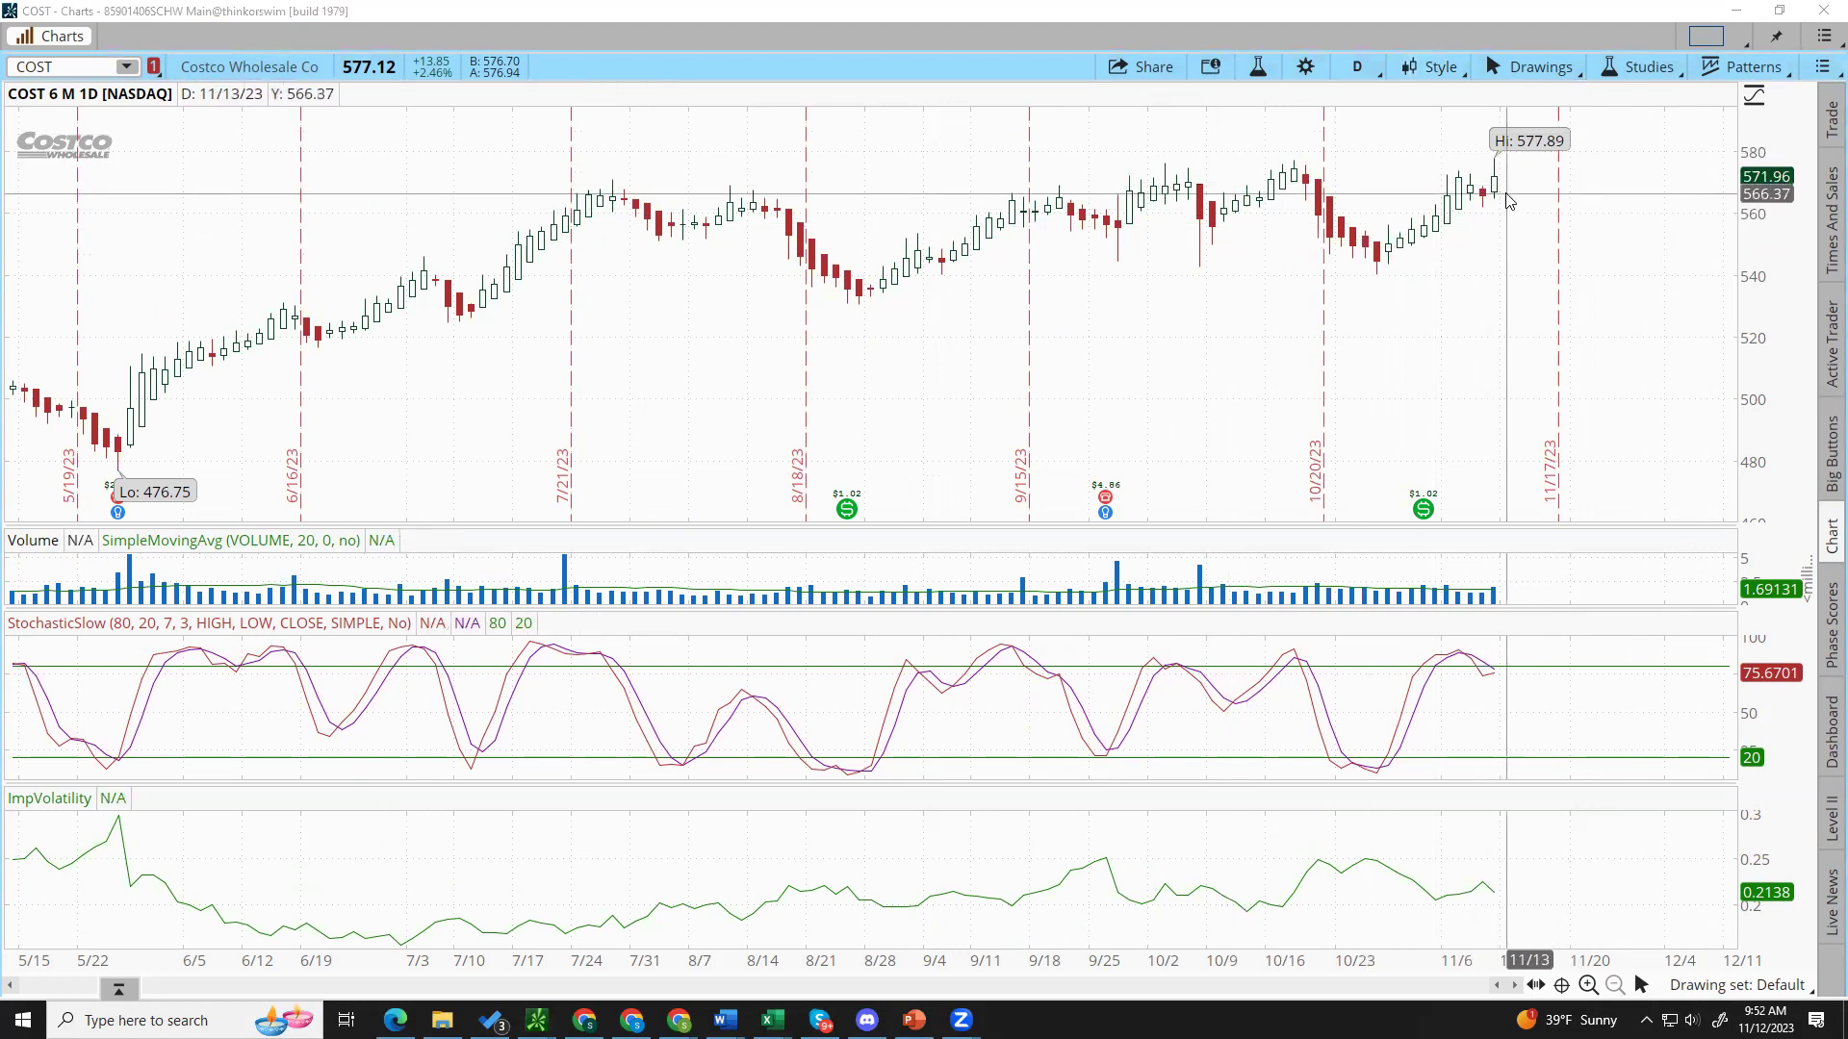
Step: Check COST on the 20-day hourly chart and return it to the 6-month daily time frame
left_click(1434, 66)
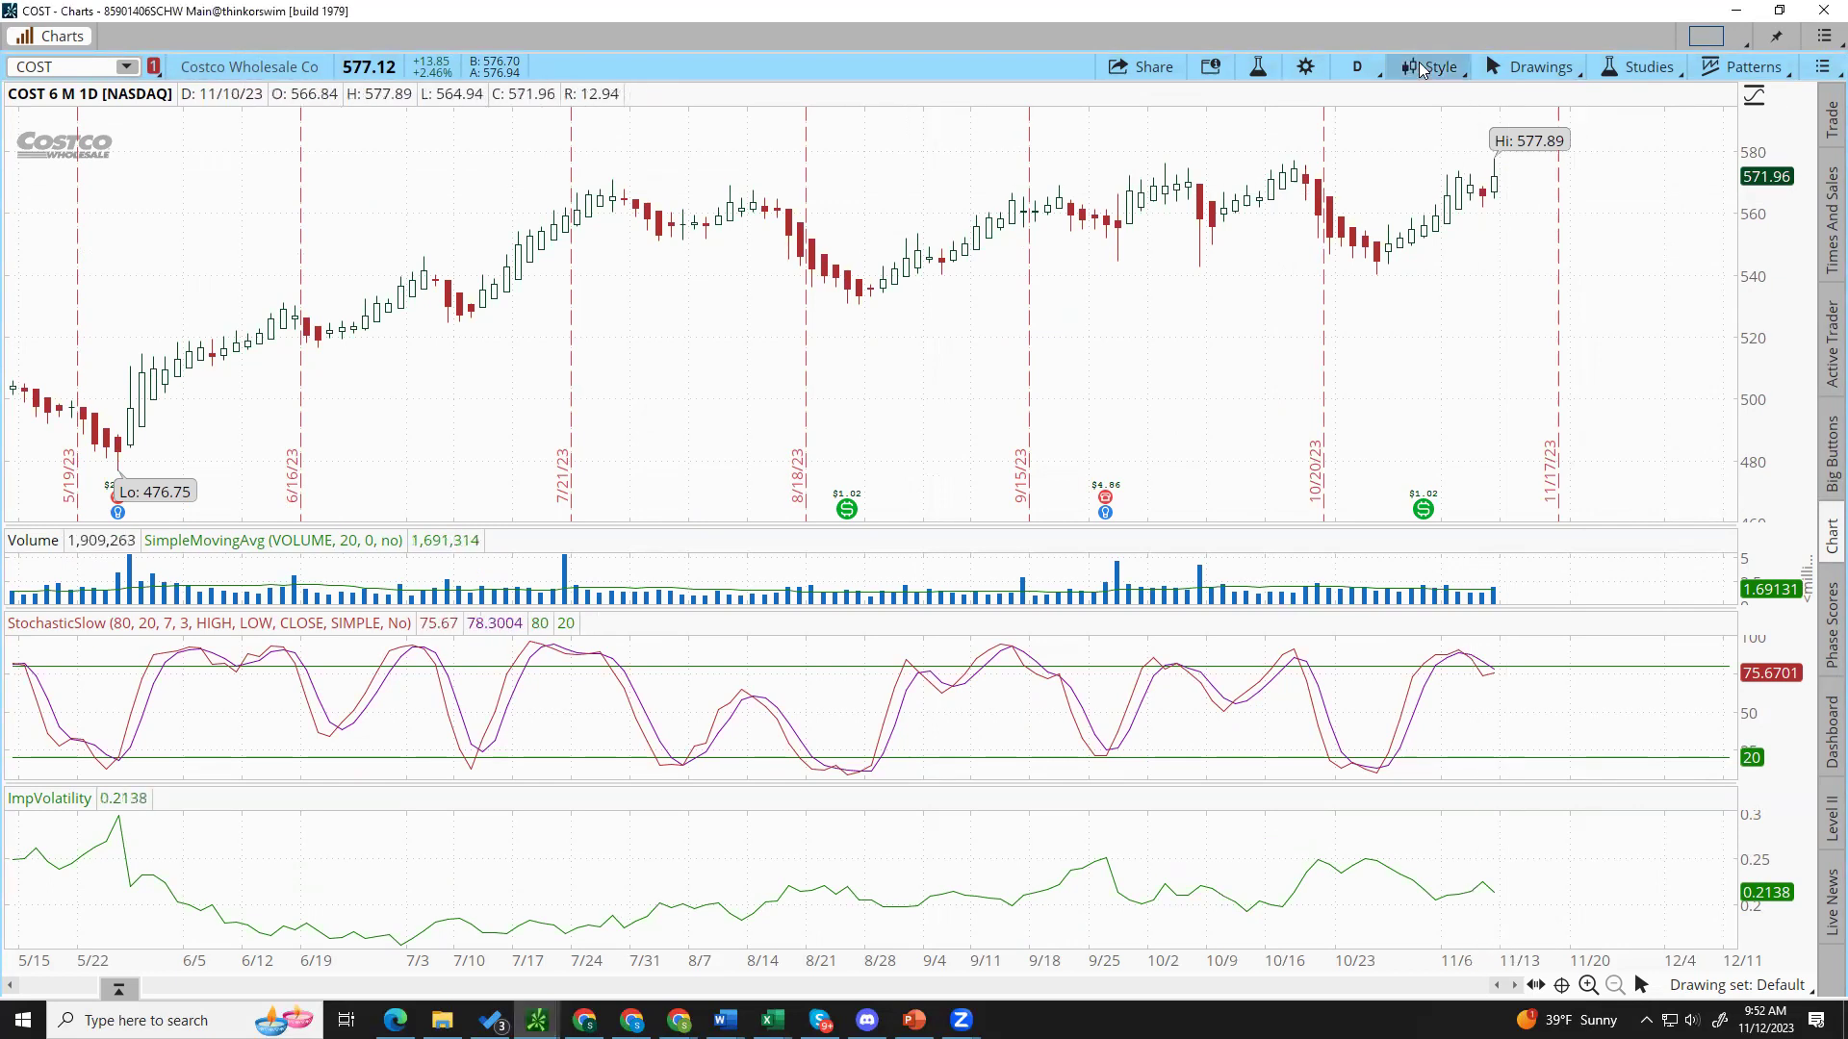
left_click(1357, 67)
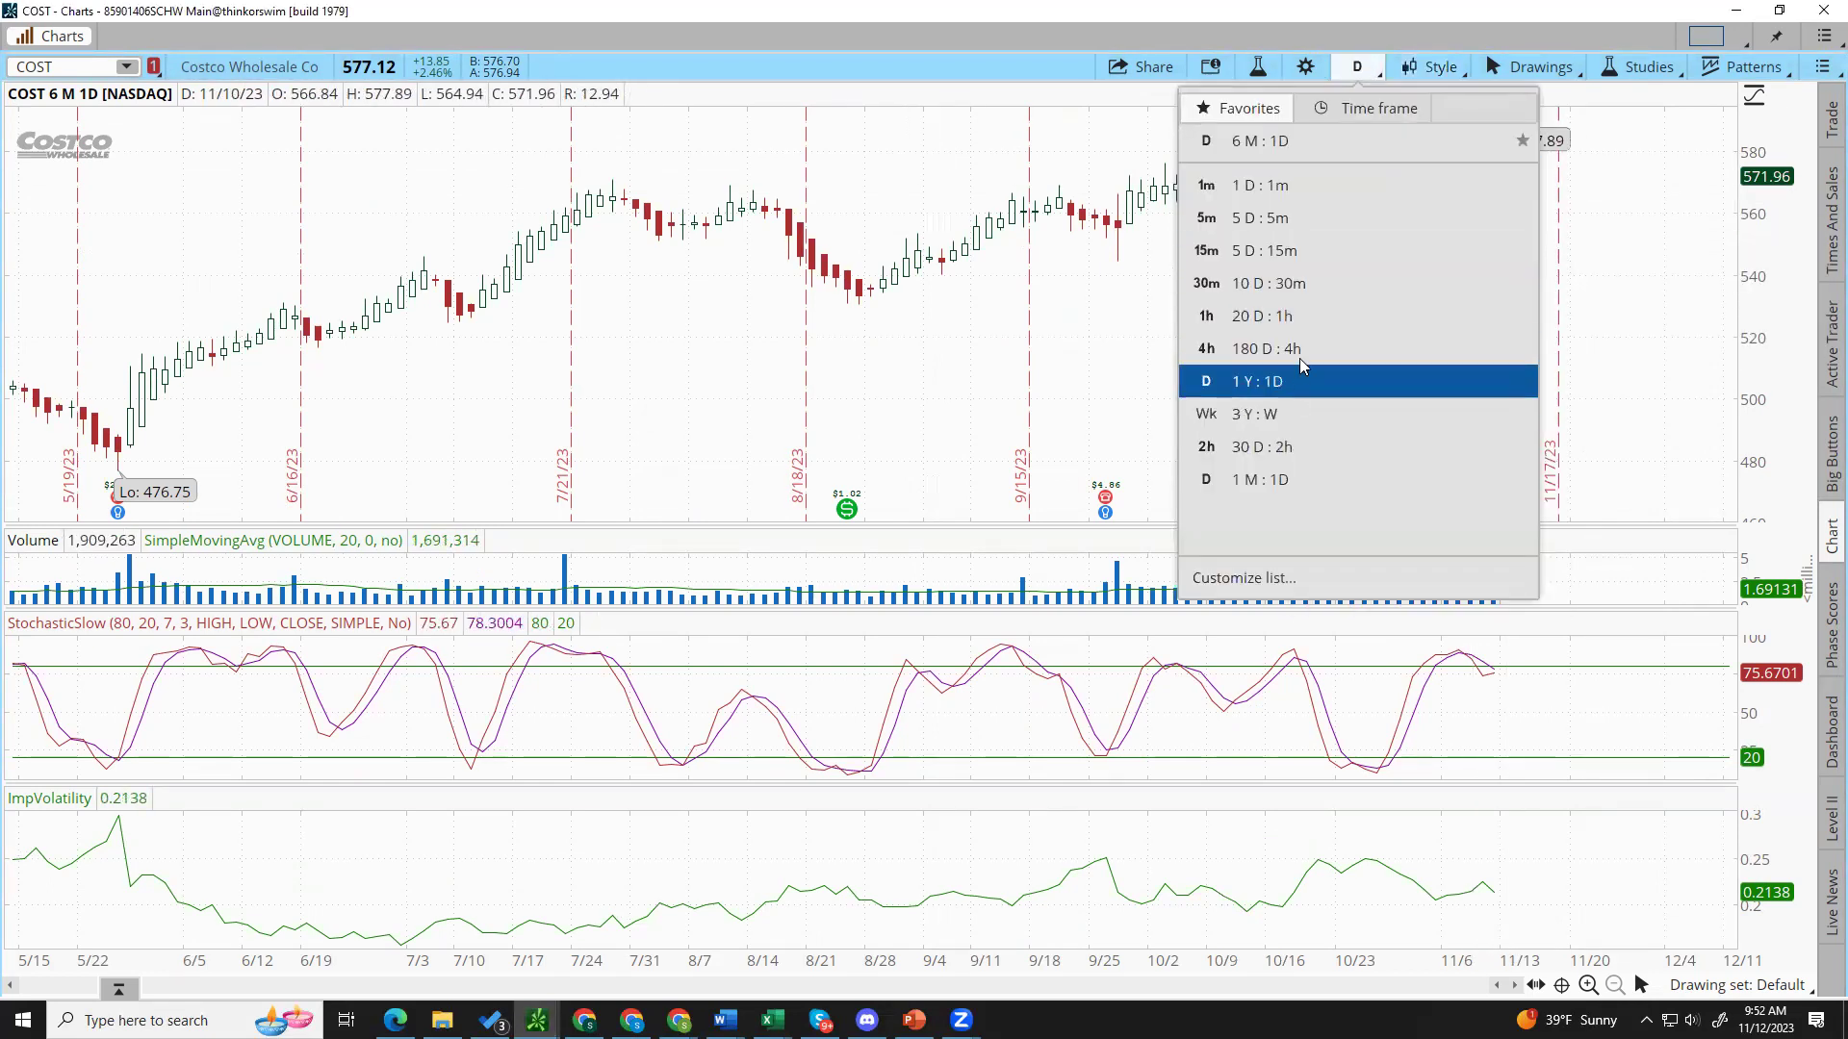
left_click(1458, 316)
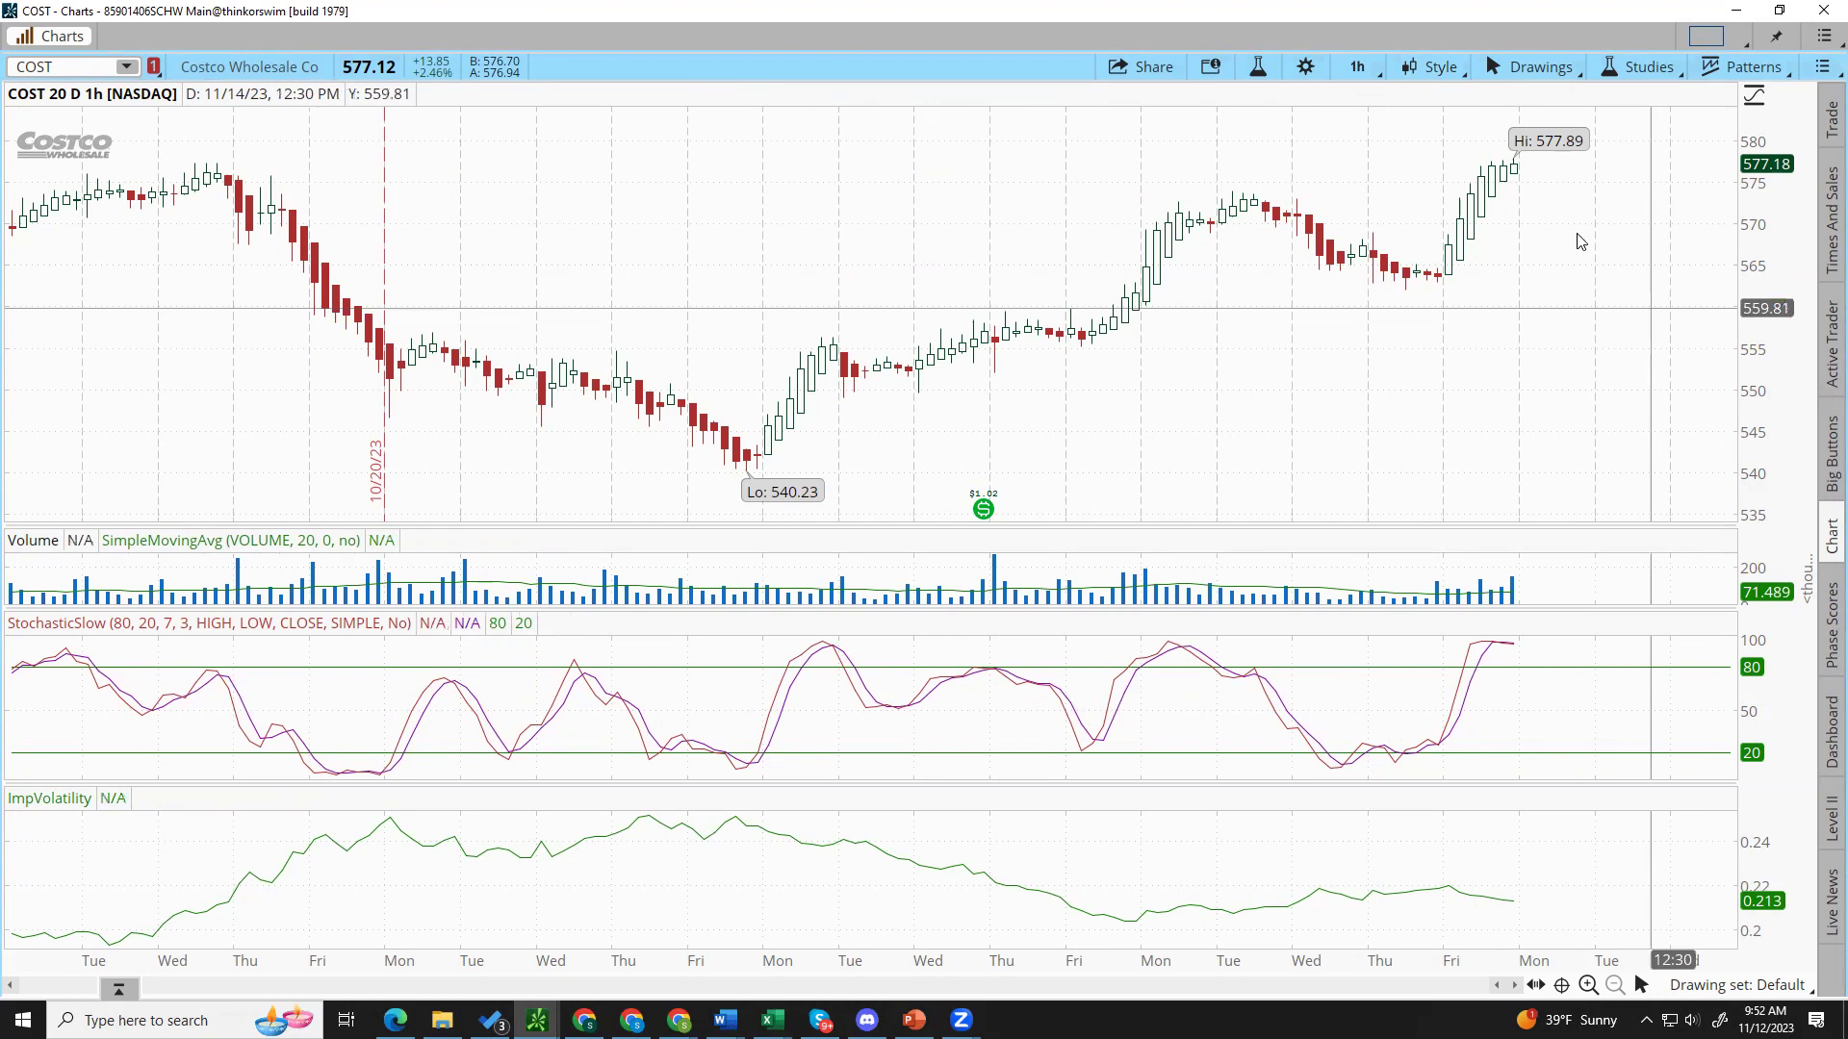
left_click(1357, 66)
left_click(1356, 415)
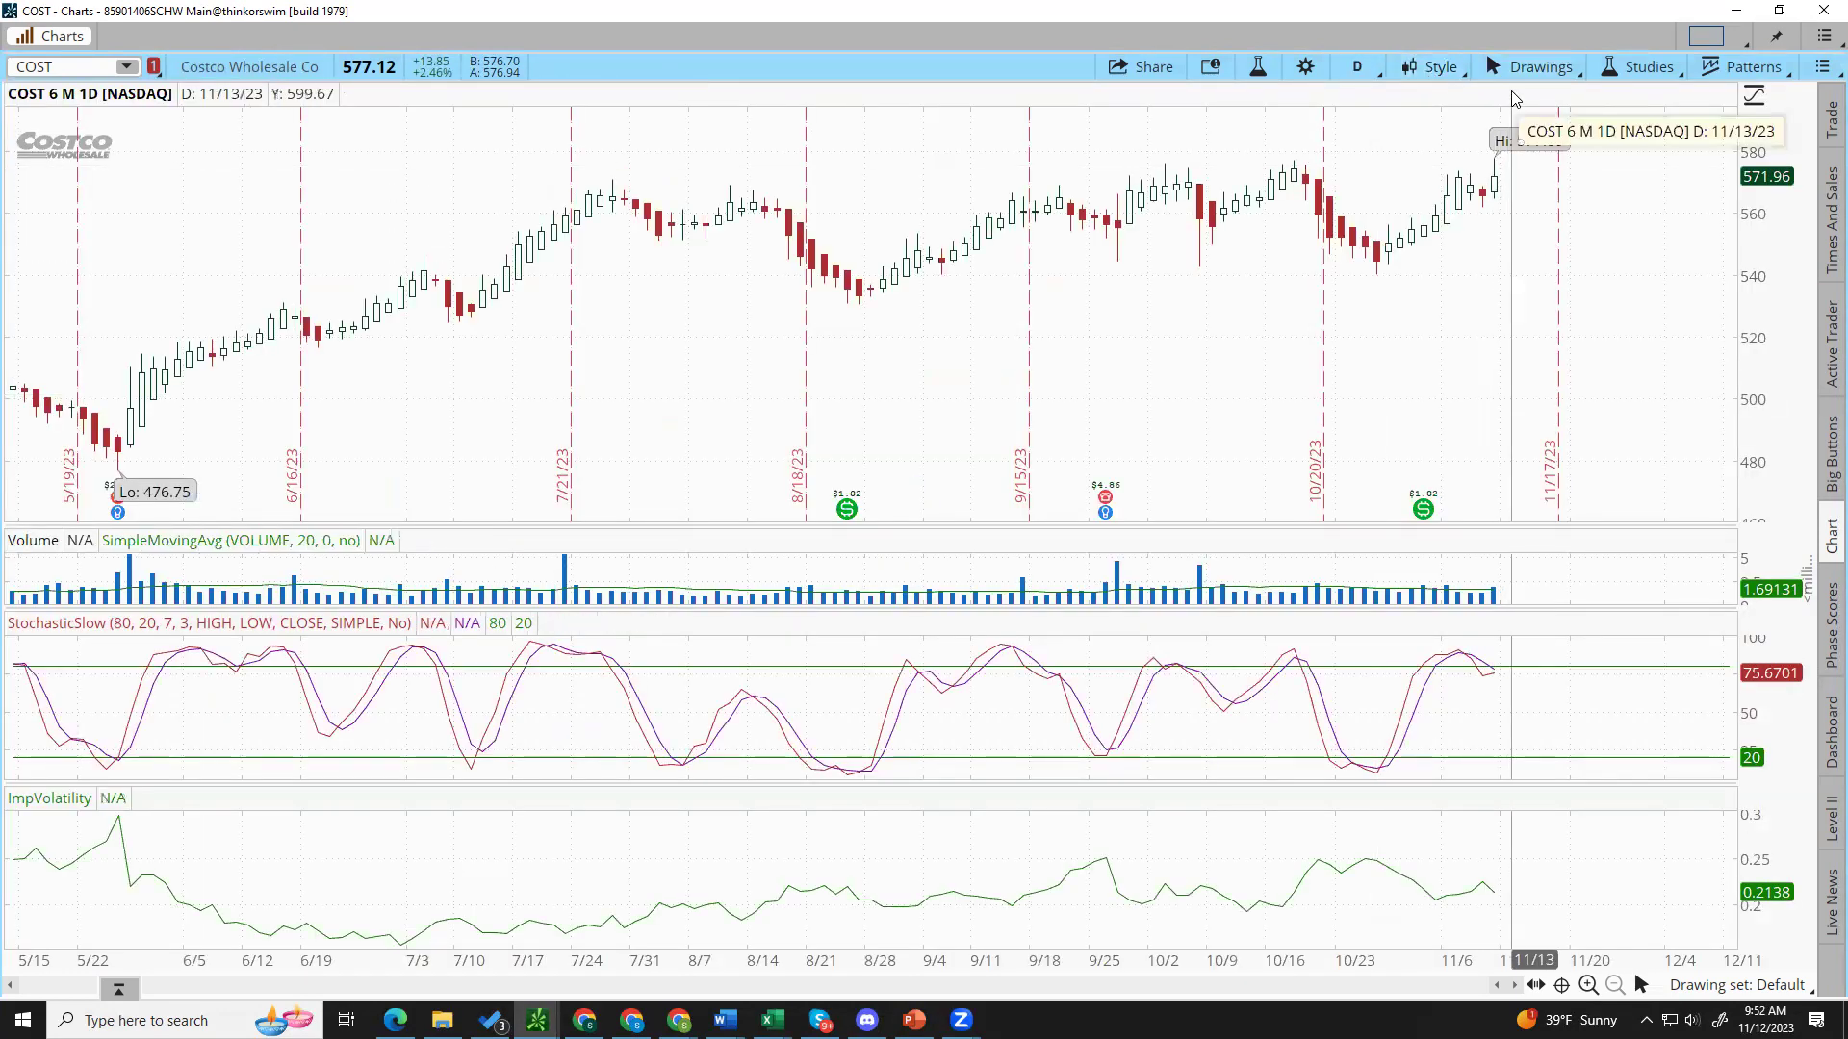
Step: Switch the COST chart type from Heikin Ashi to Candle
left_click(1439, 66)
mouse_move(1468, 278)
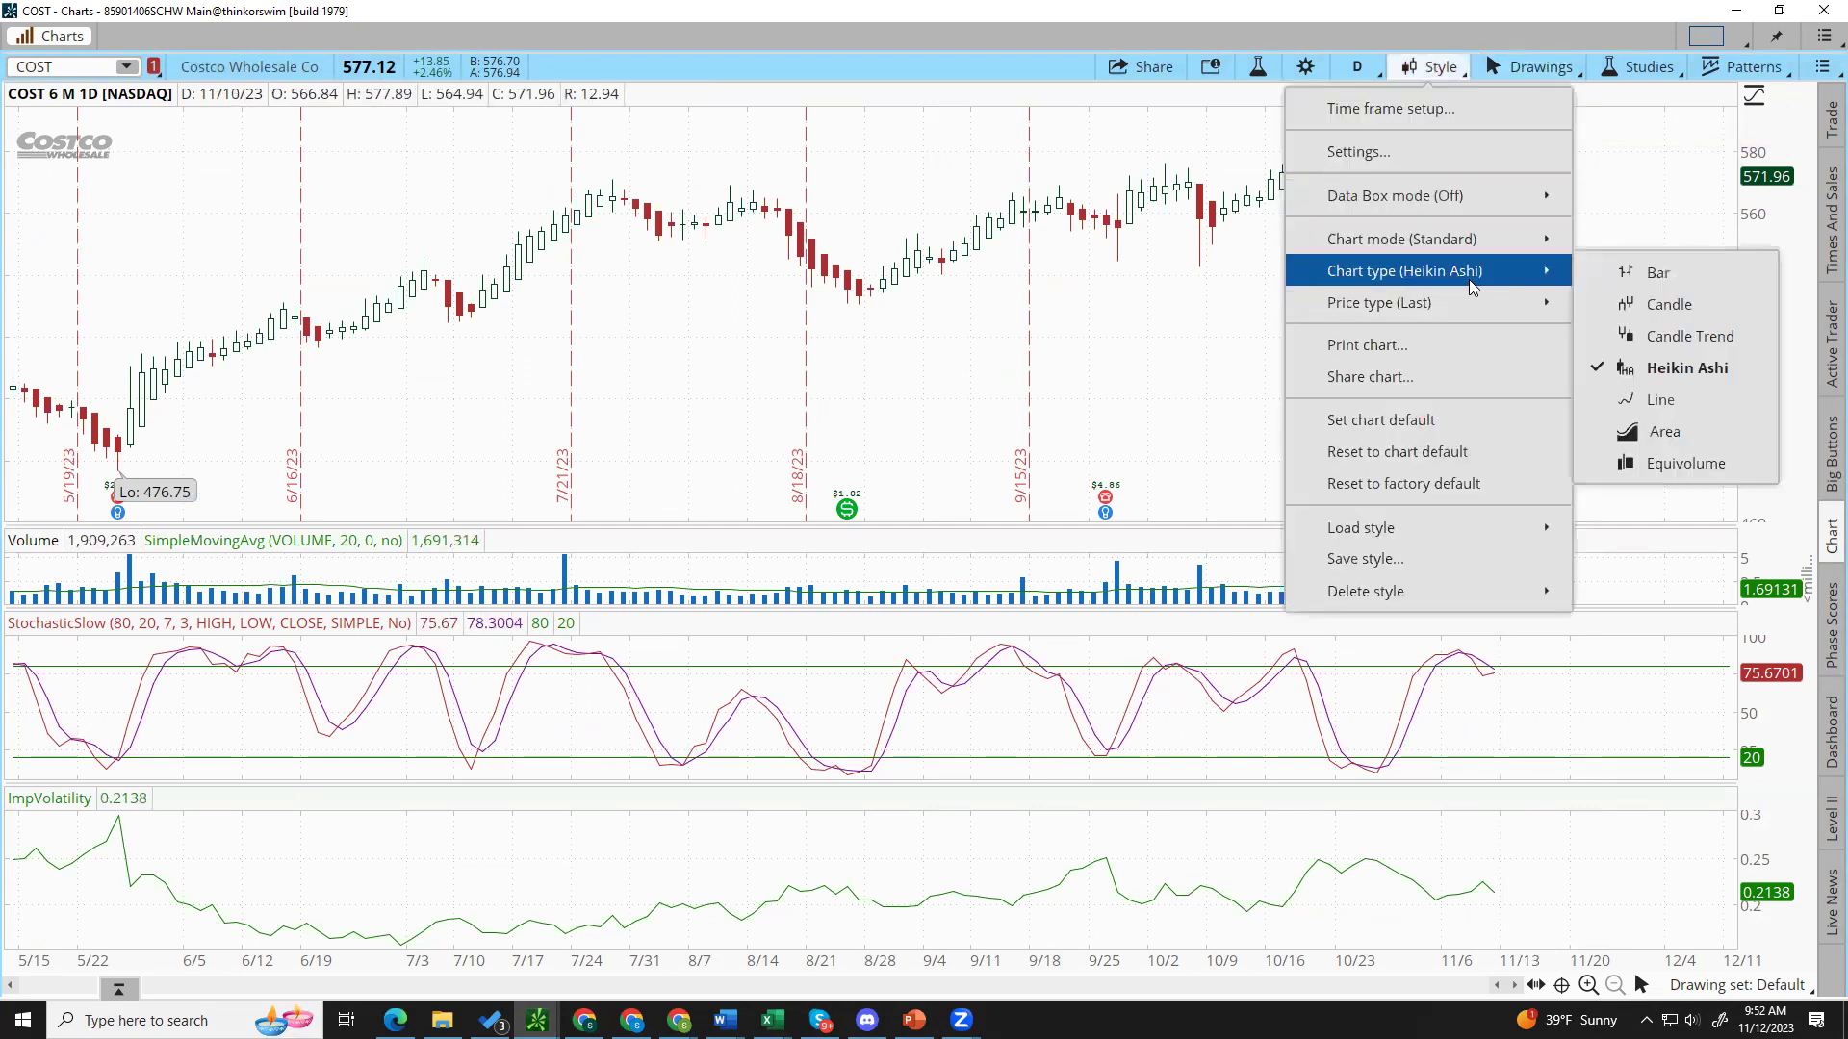
left_click(1658, 306)
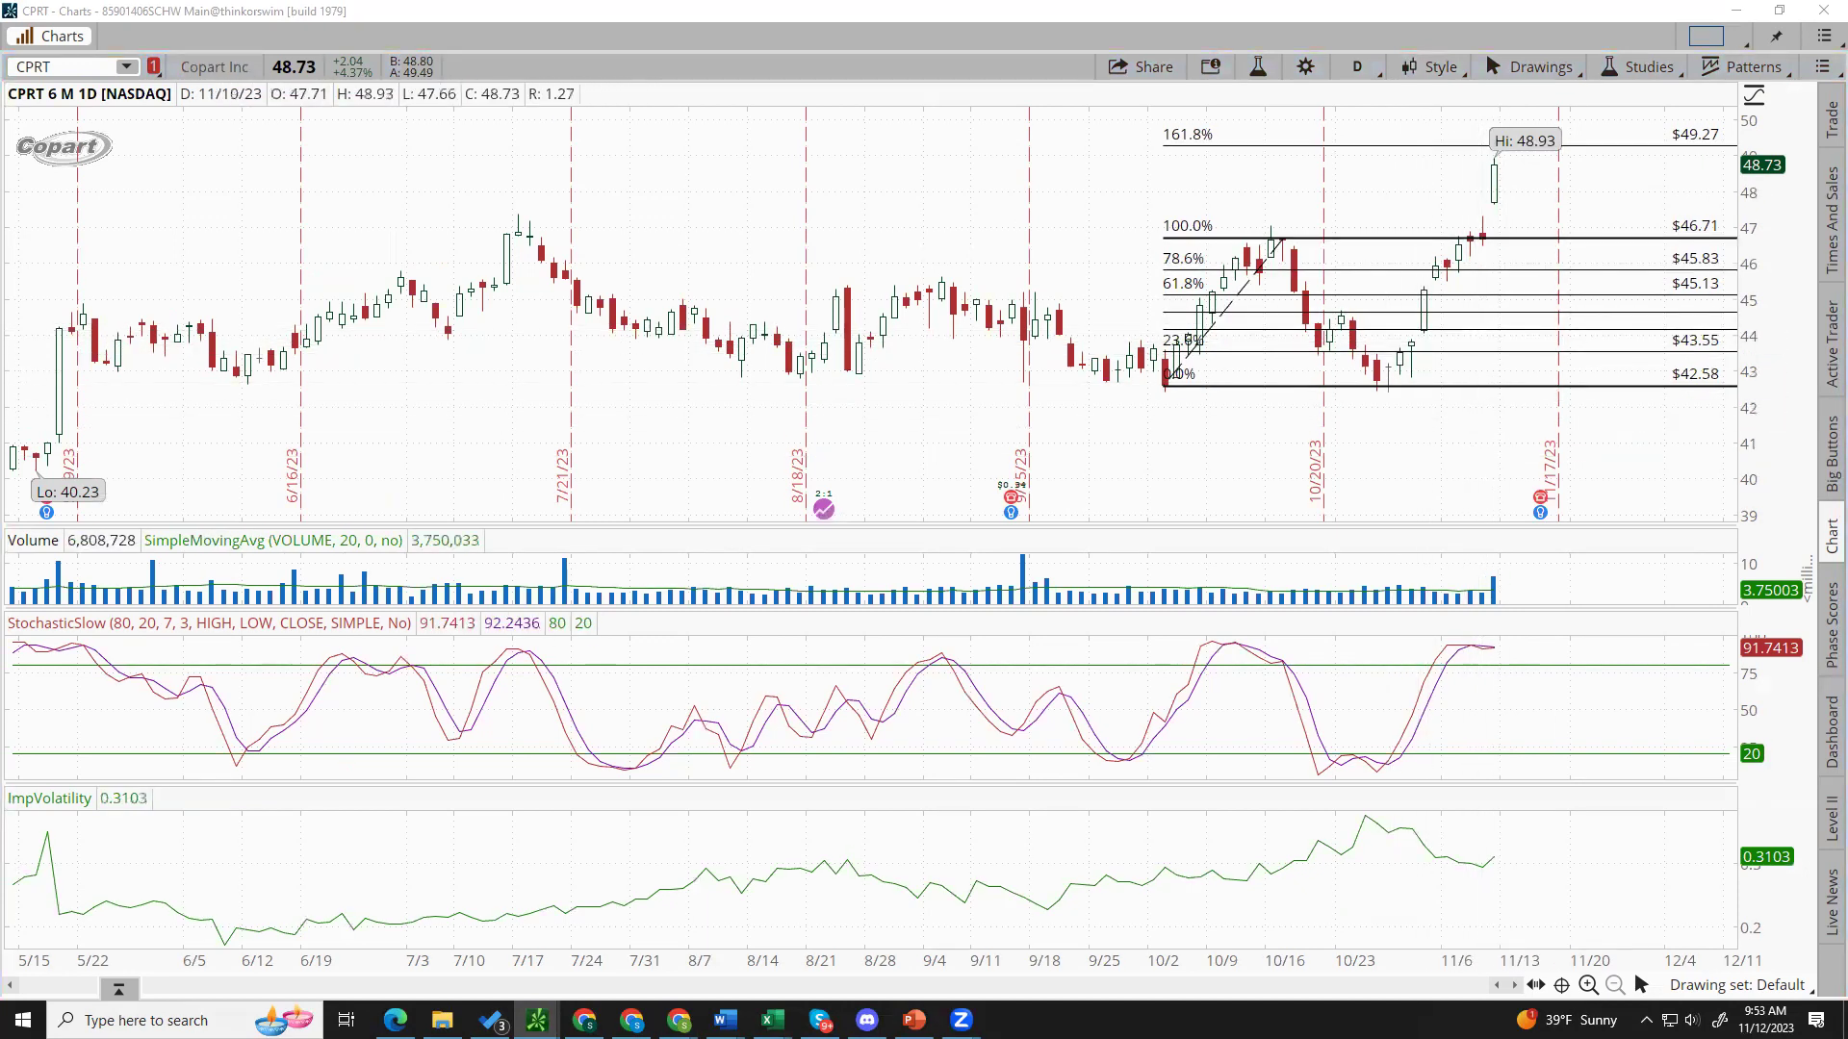
Step: Scan the daily charts from CPRT through CRWD, DHI, EA, FAST, GLD and GOOGL to GPS for pullback setups
key("Down")
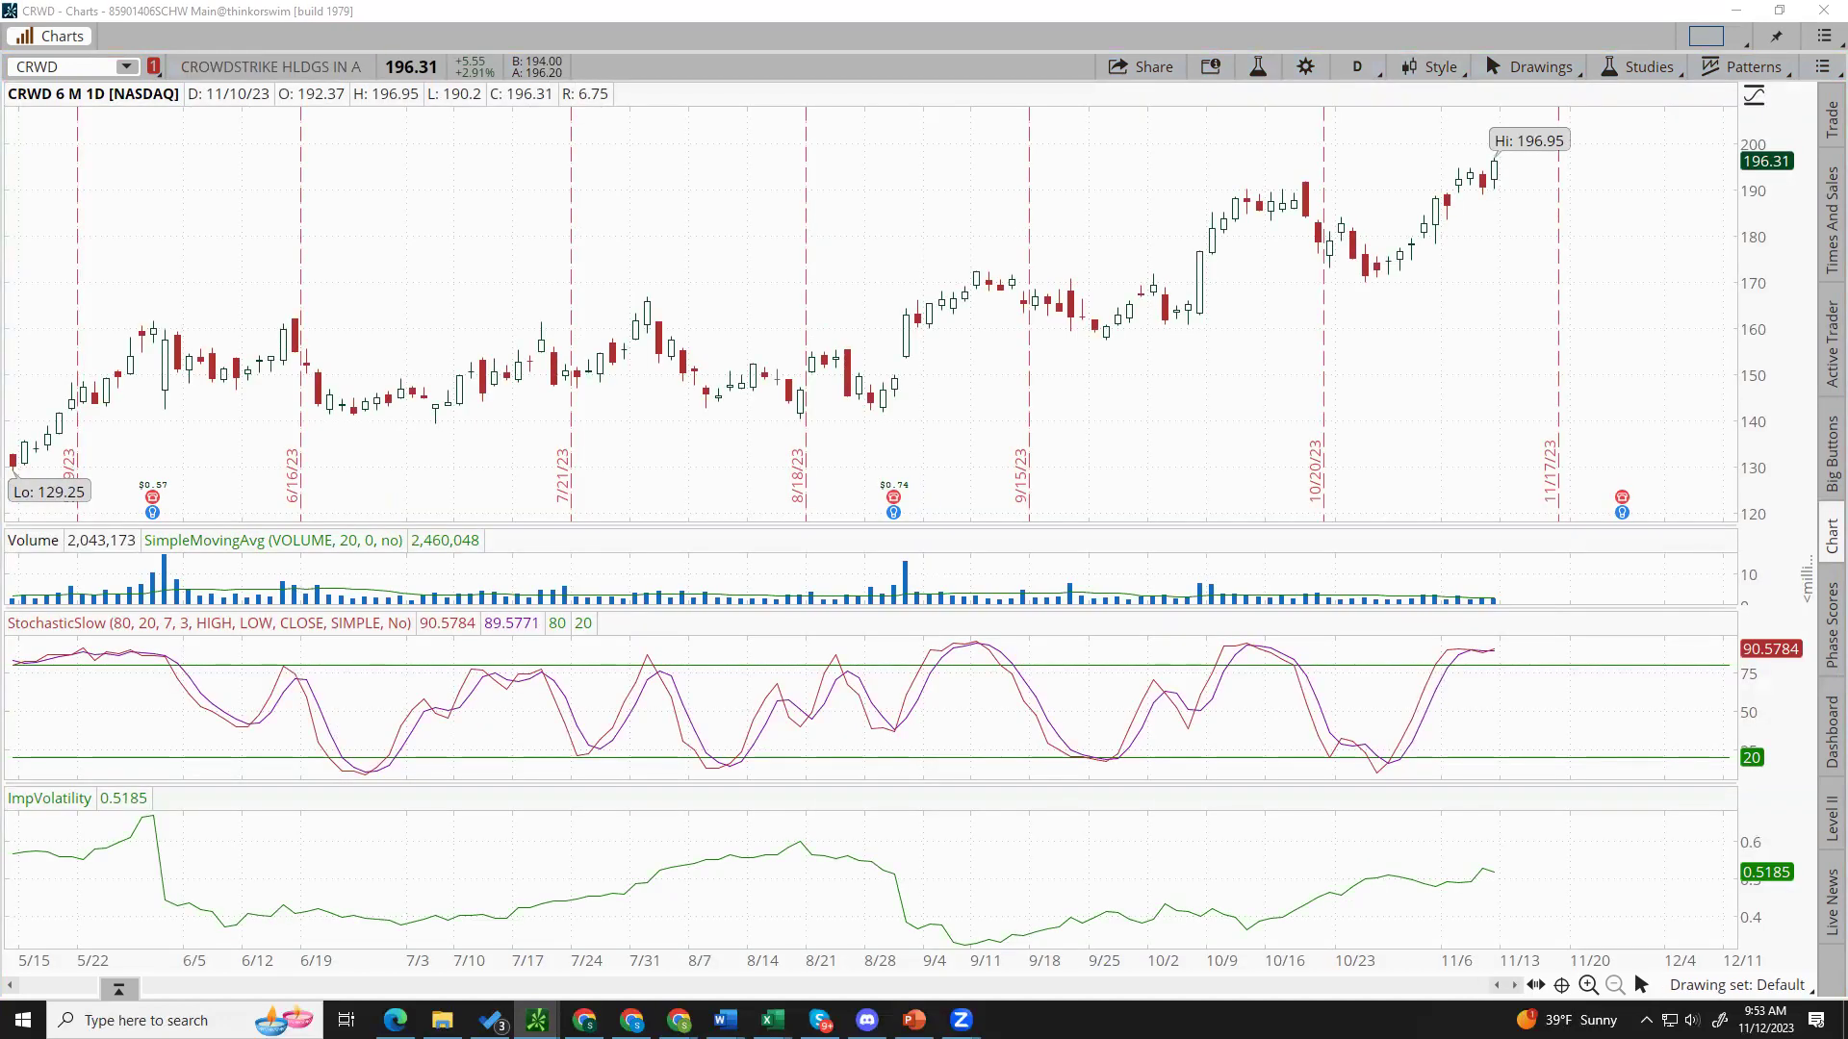
key("Down")
key("Down")
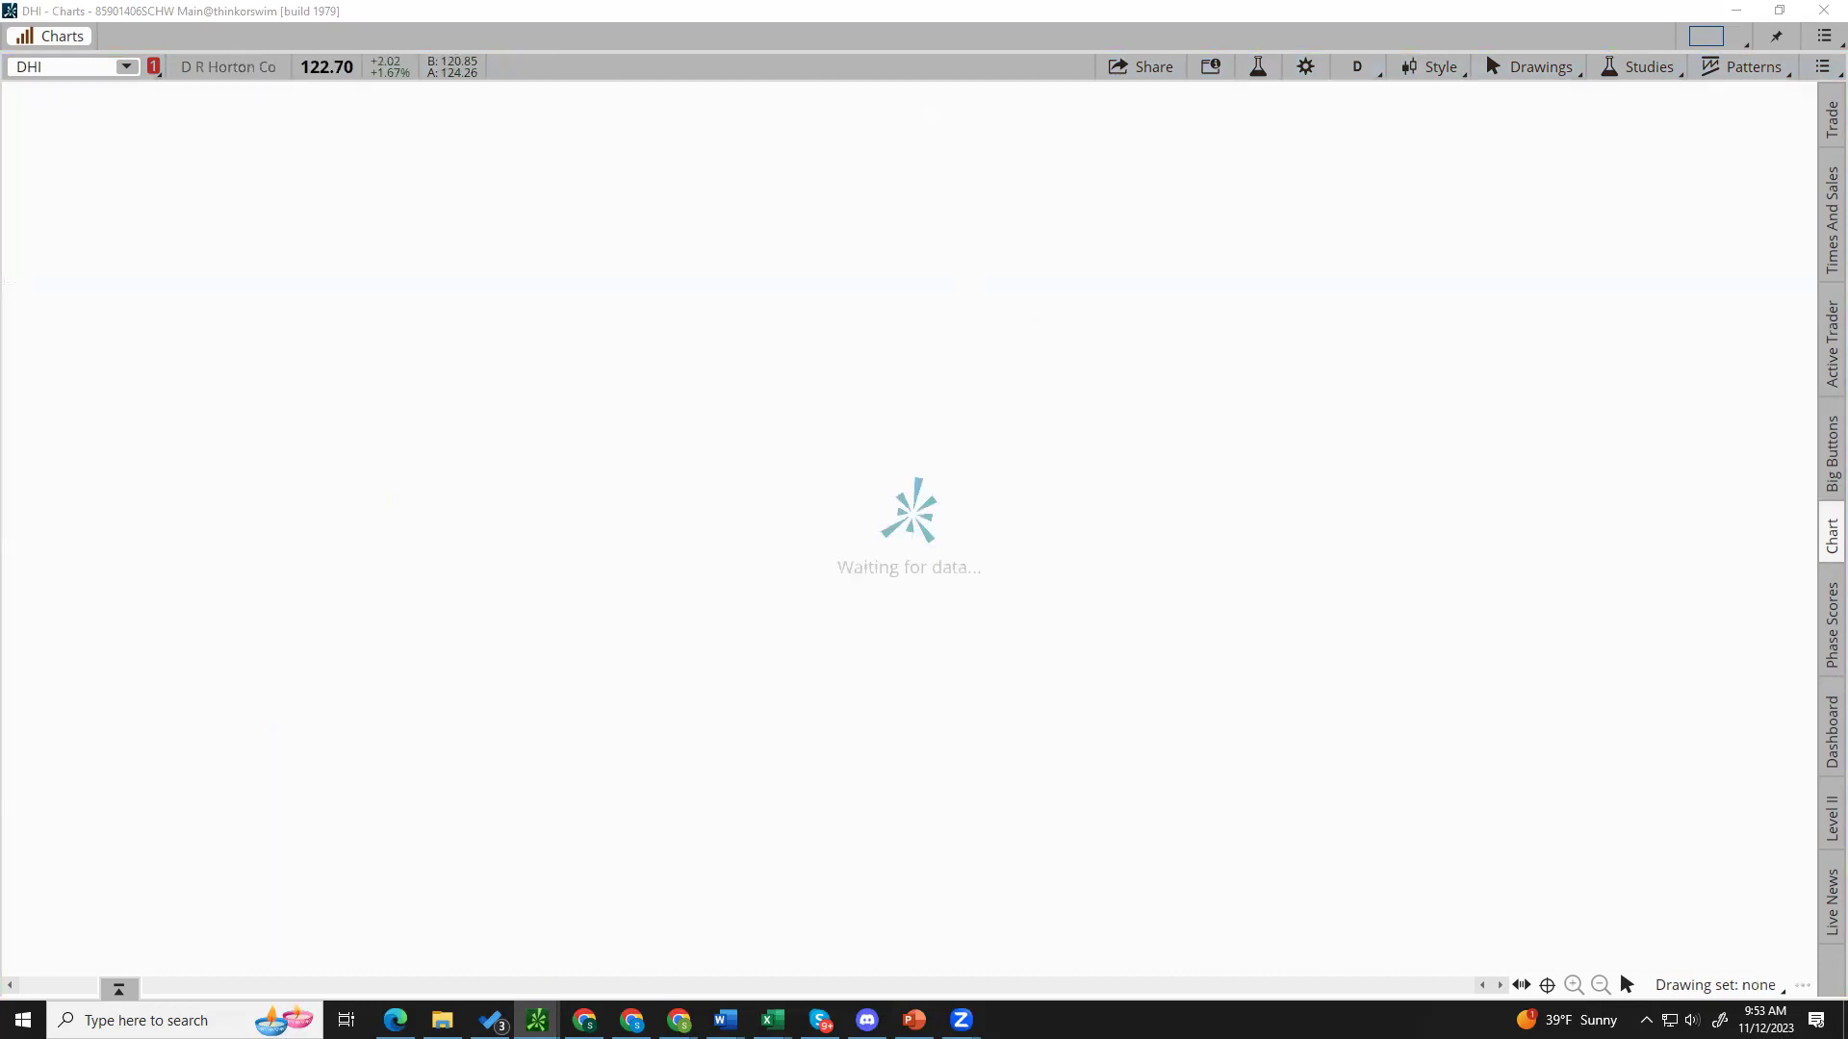
key("Down")
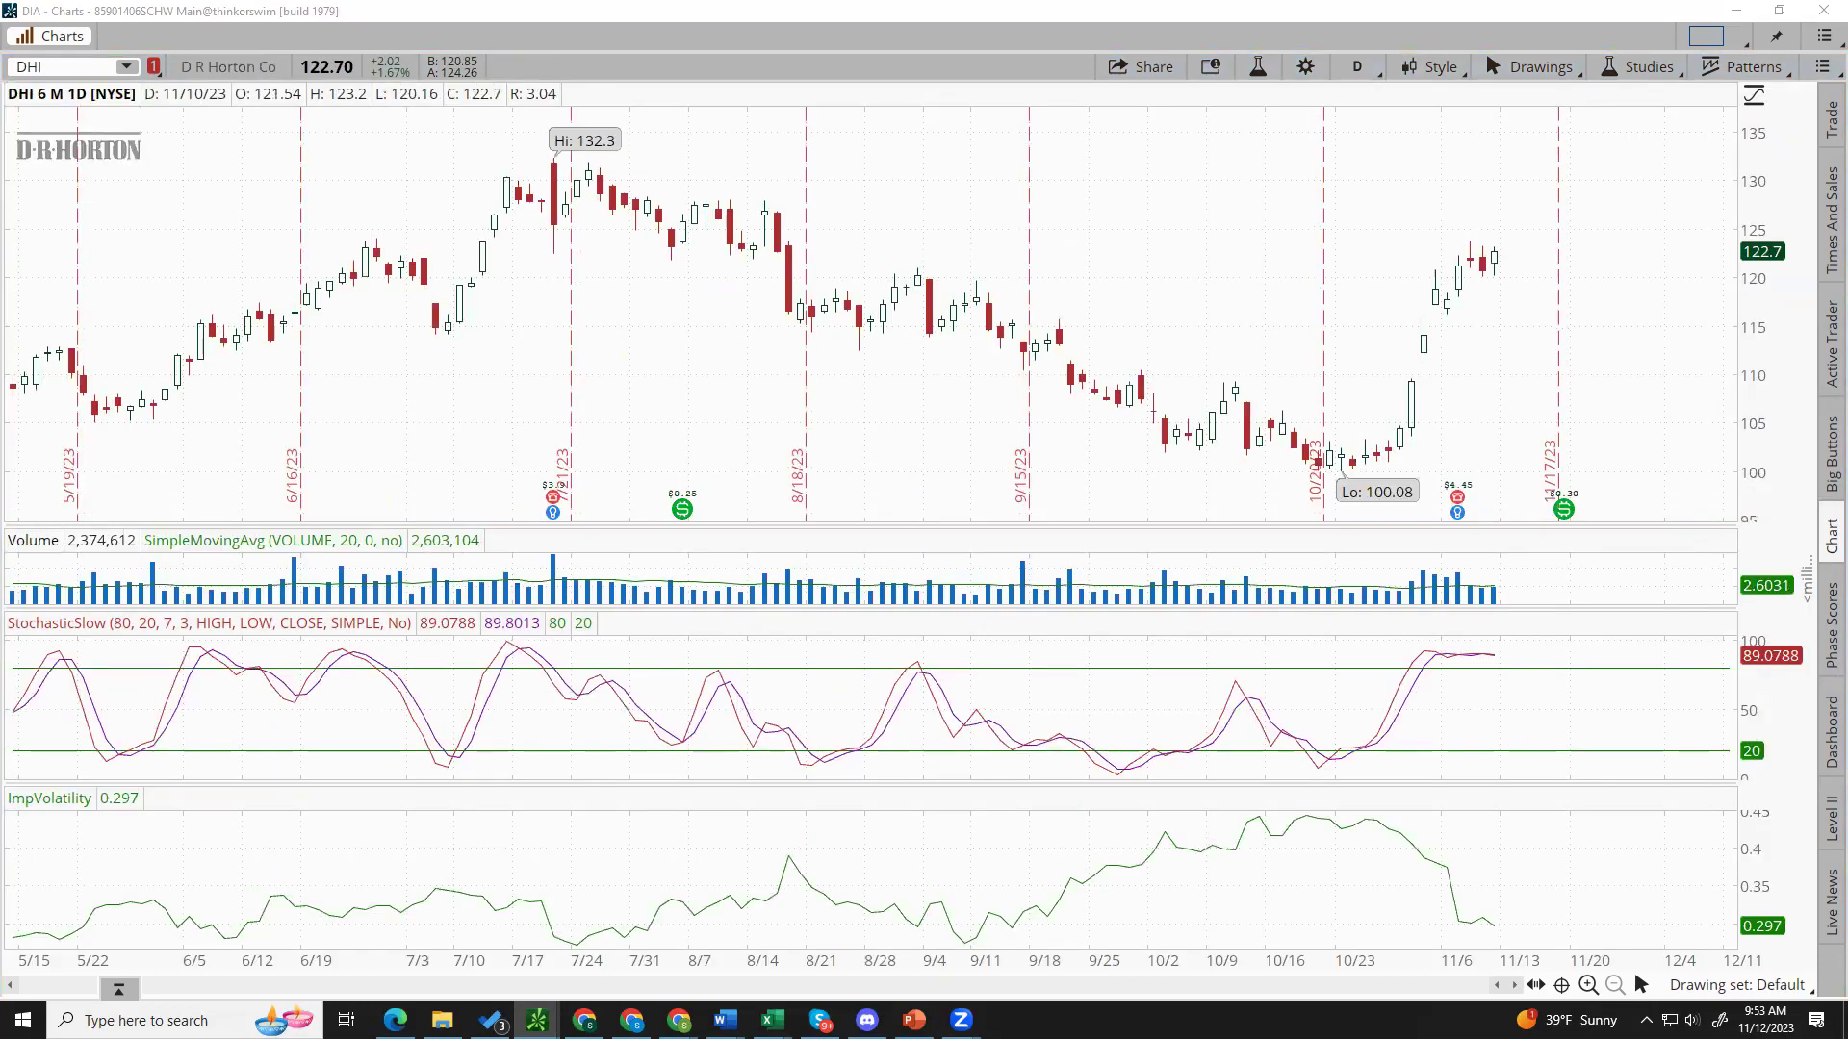
key("Down")
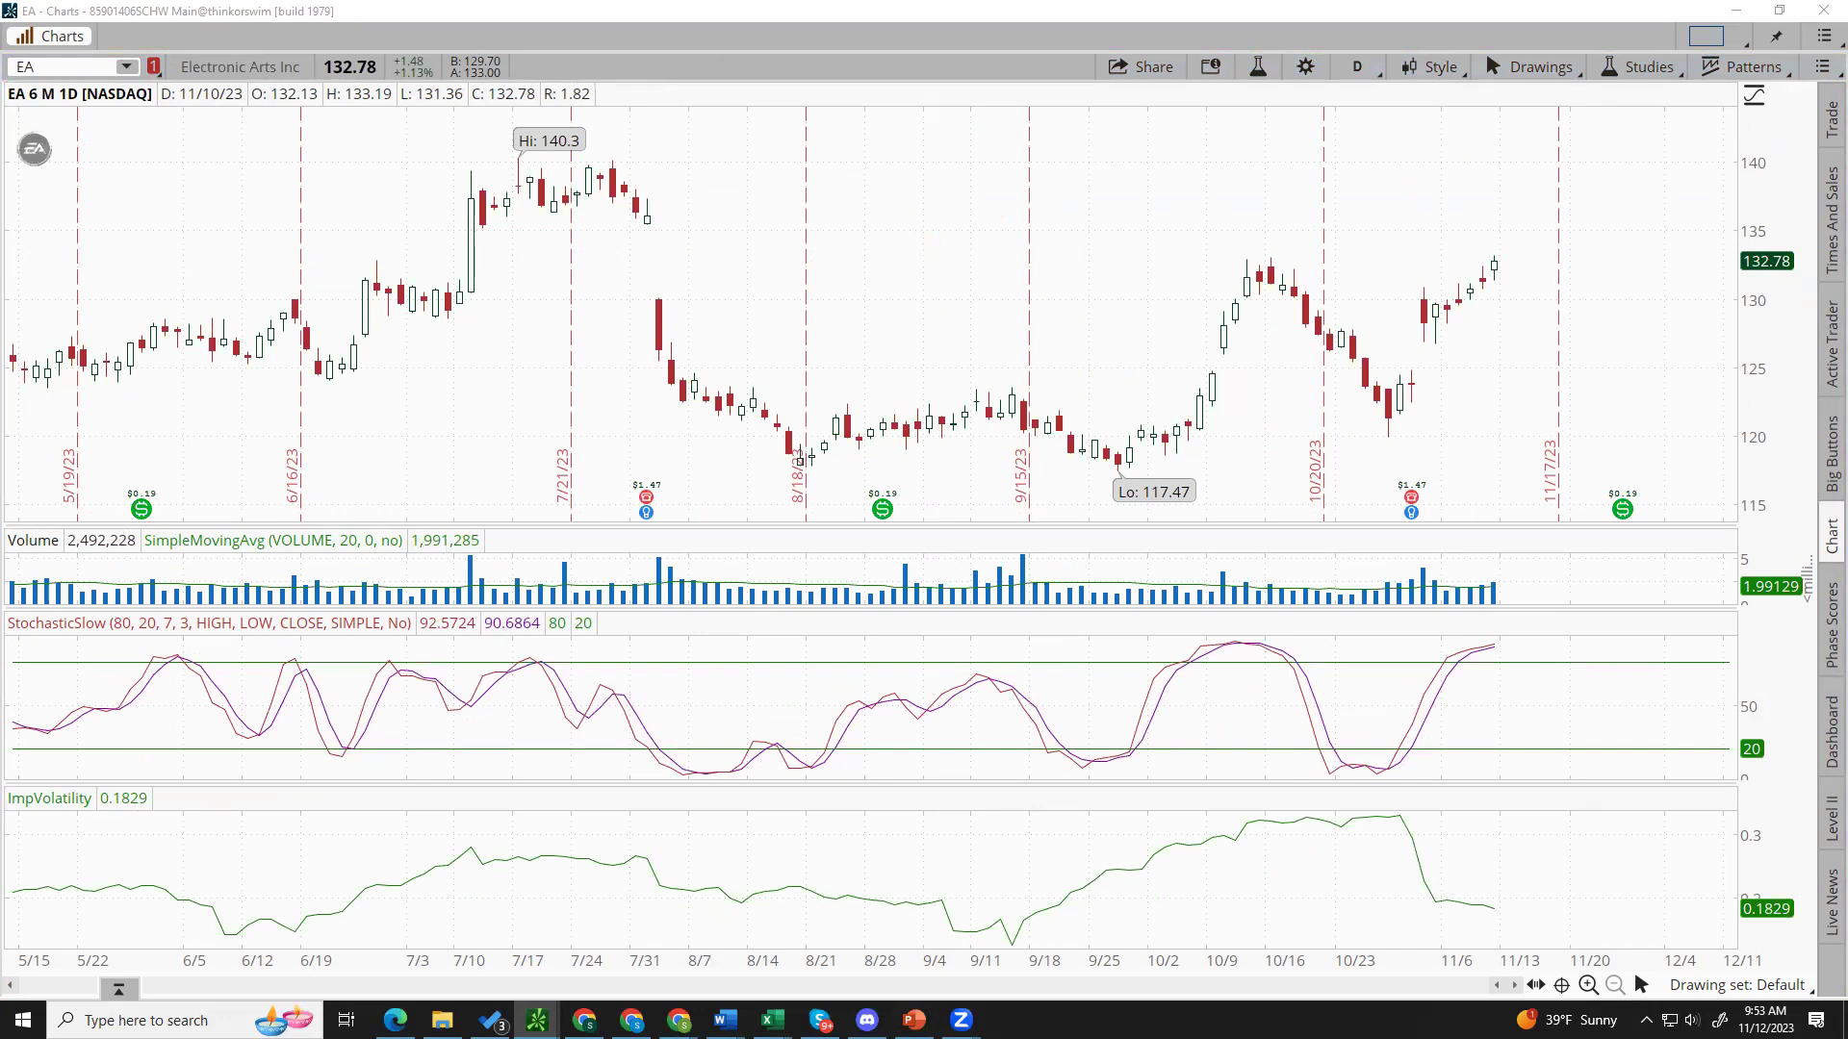
key("Down")
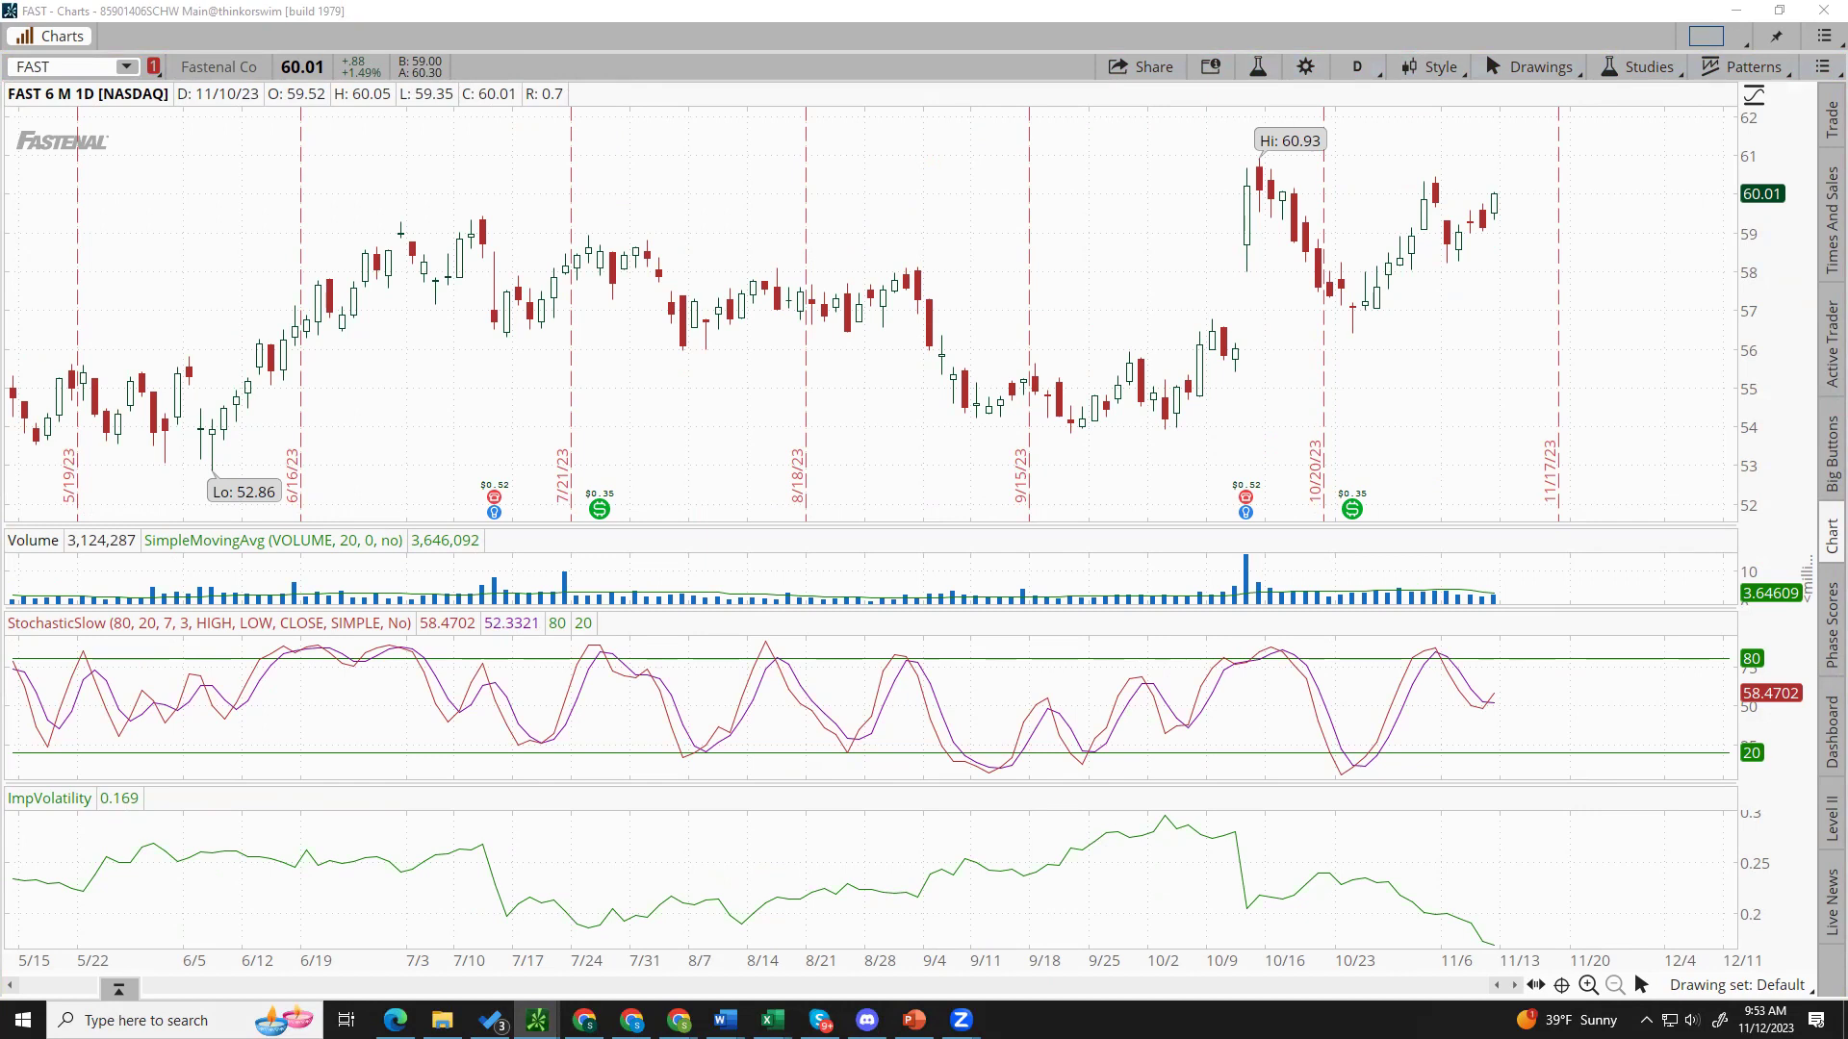
key("Down")
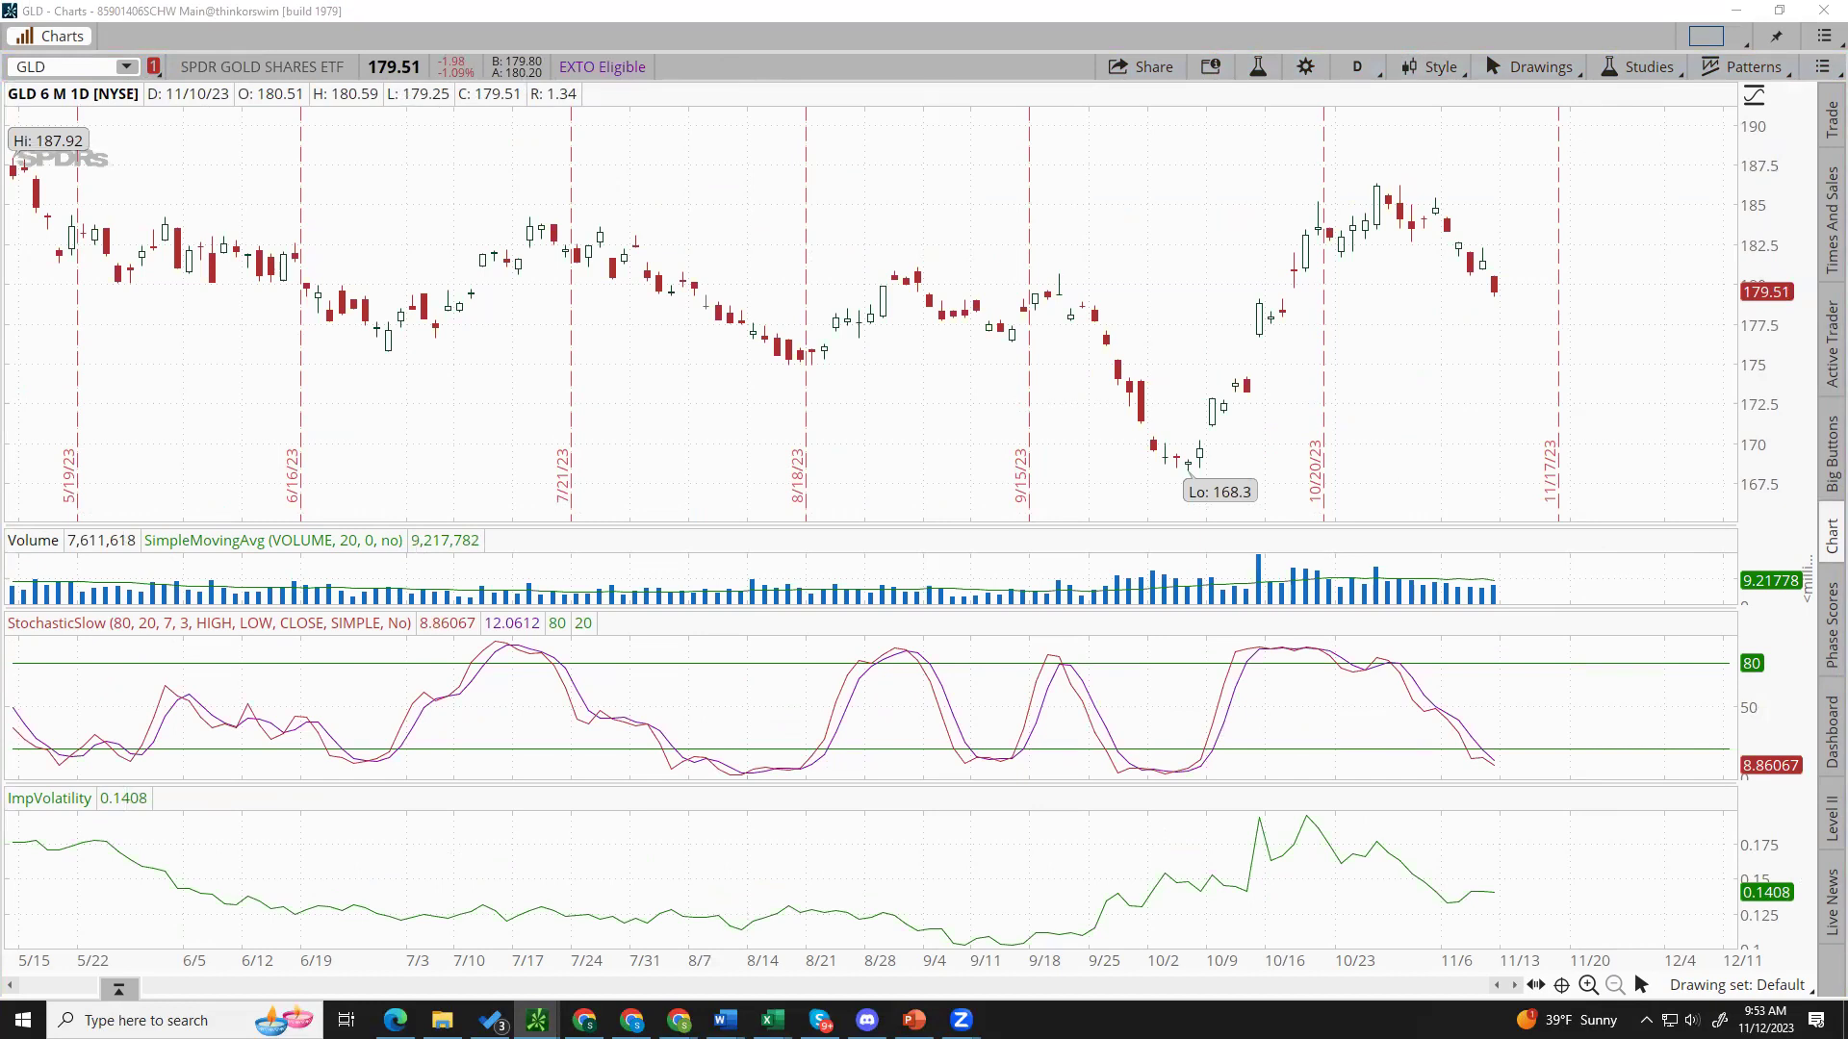
key("Down")
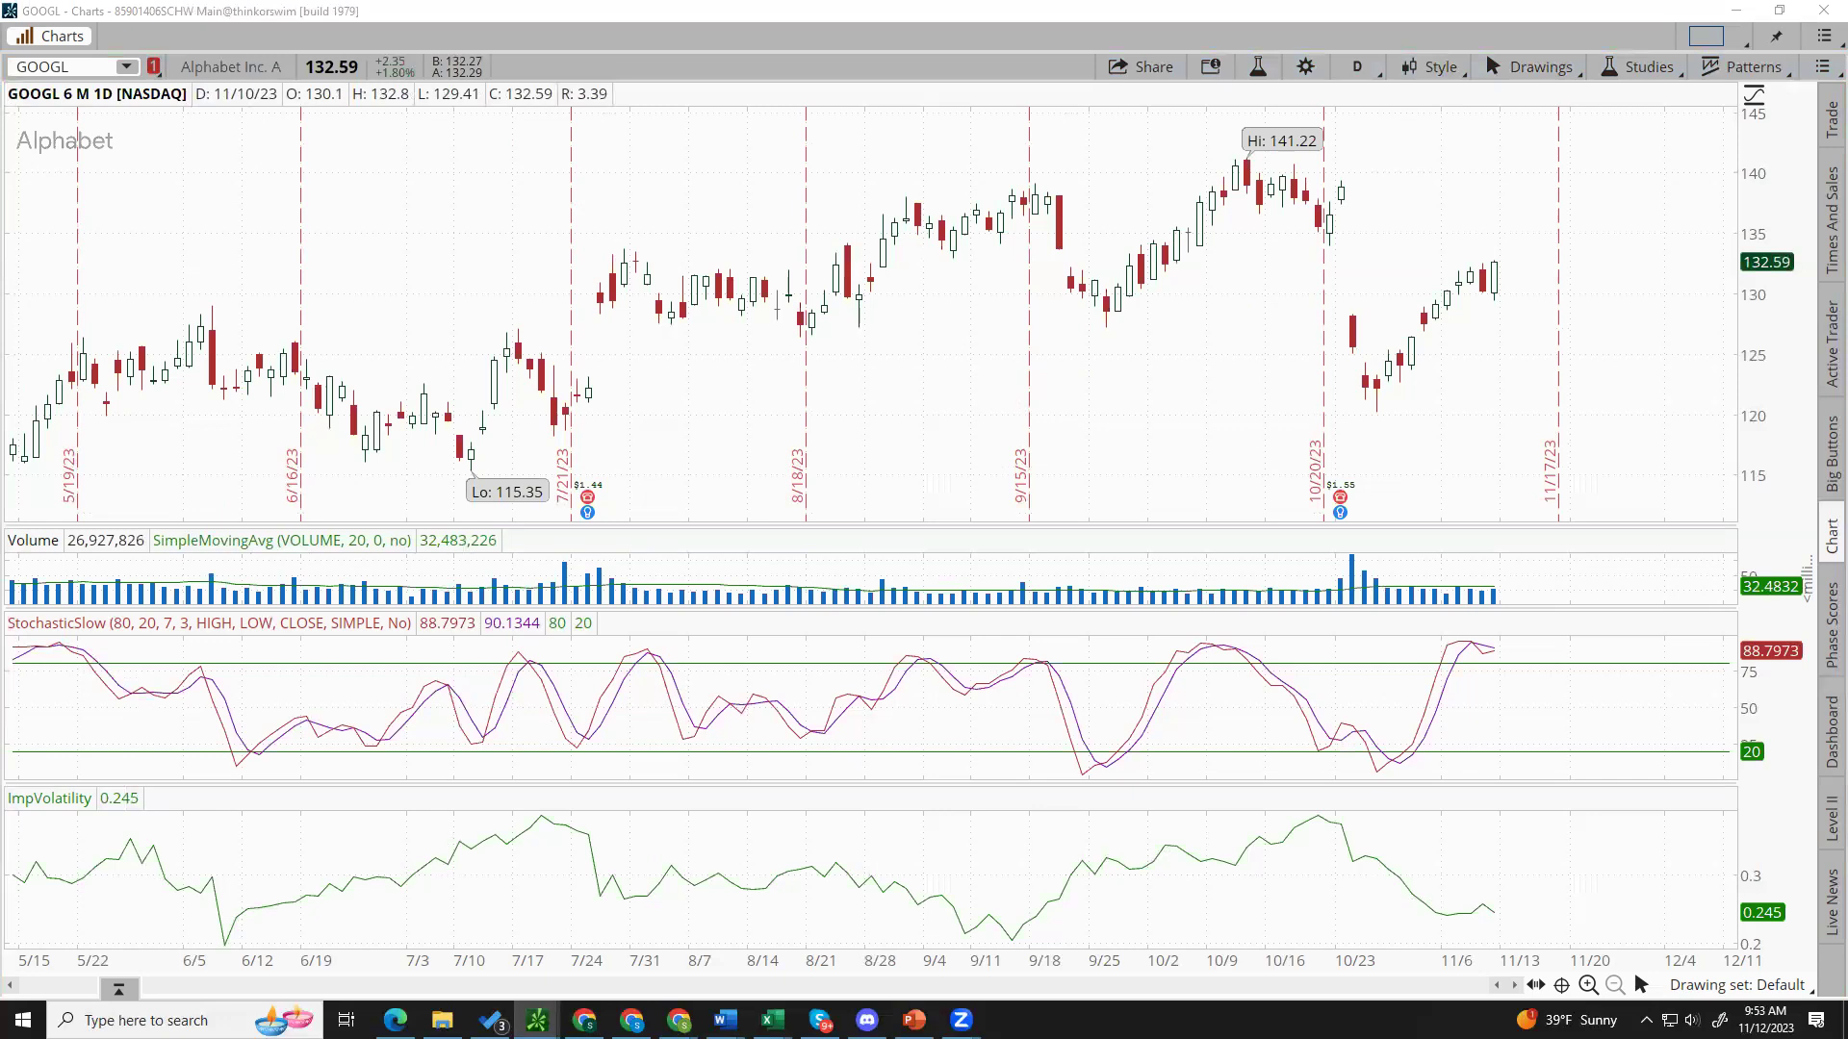
key("Down")
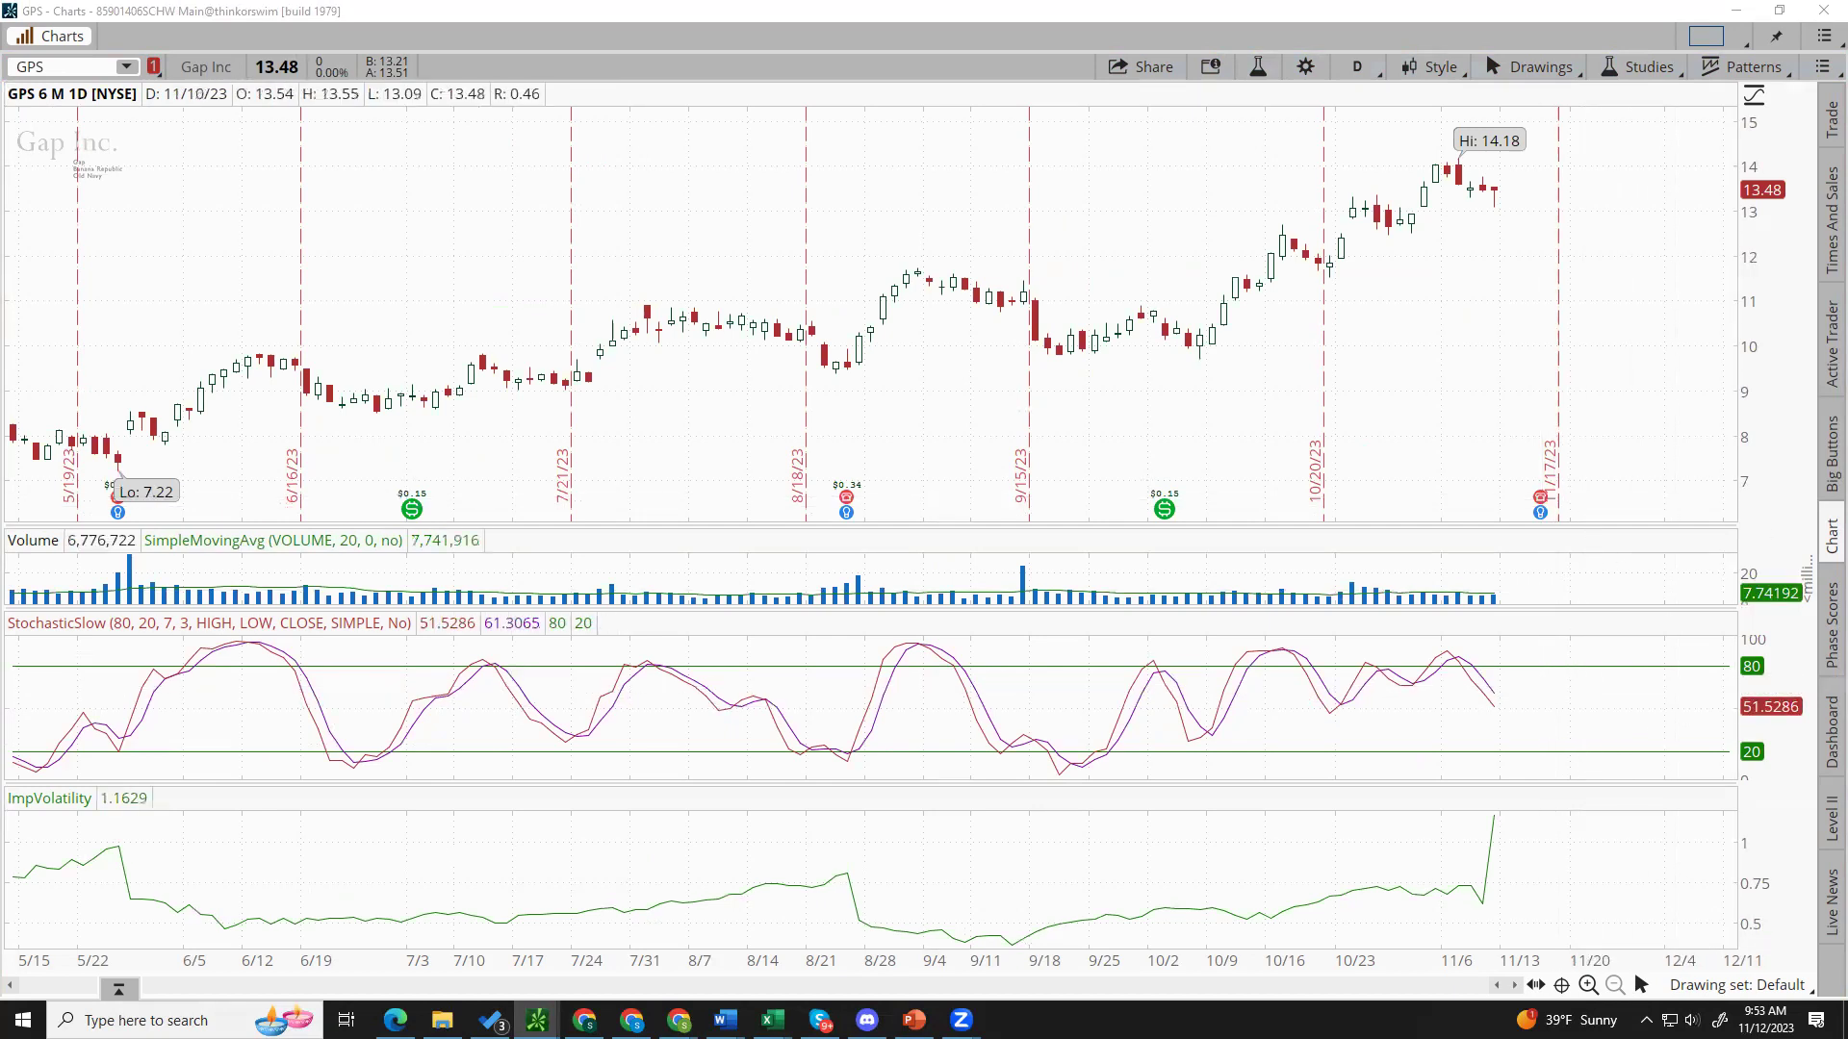
key("Down")
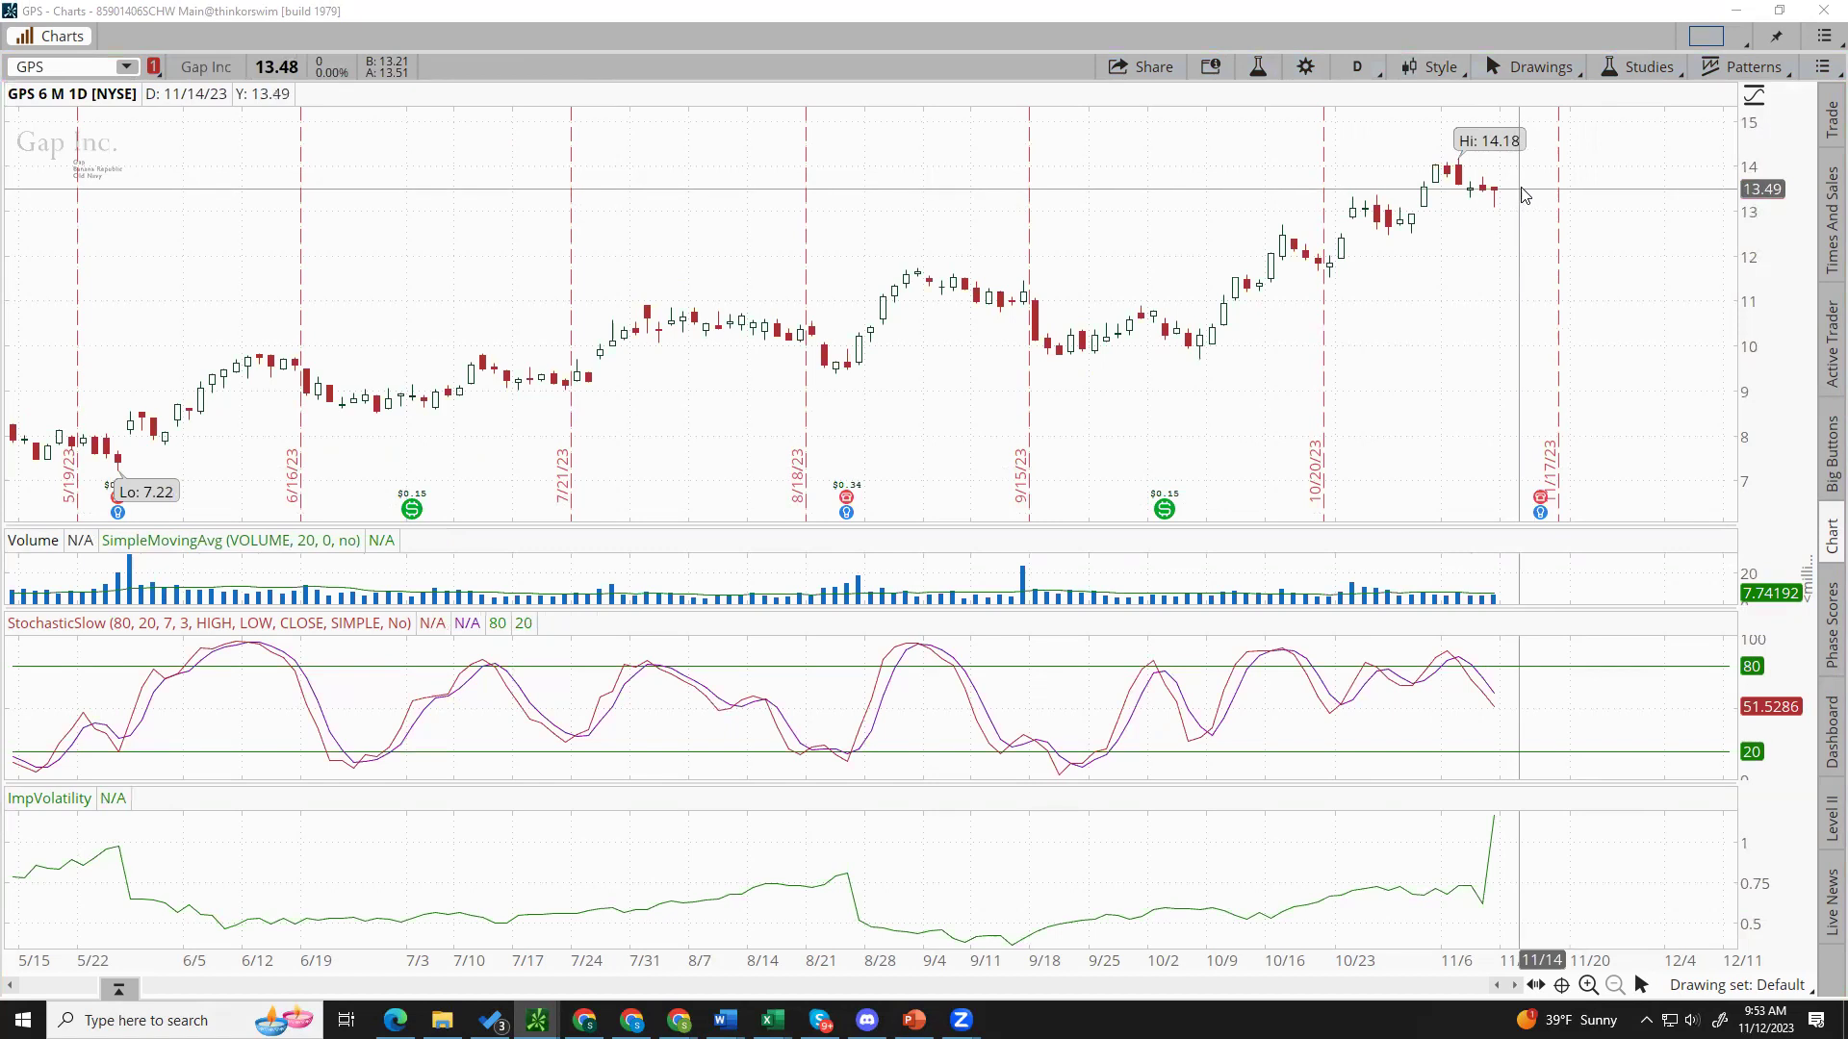
Step: Check the upcoming earnings marker on the GPS chart against the November 2023 calendar
mouse_move(1540, 498)
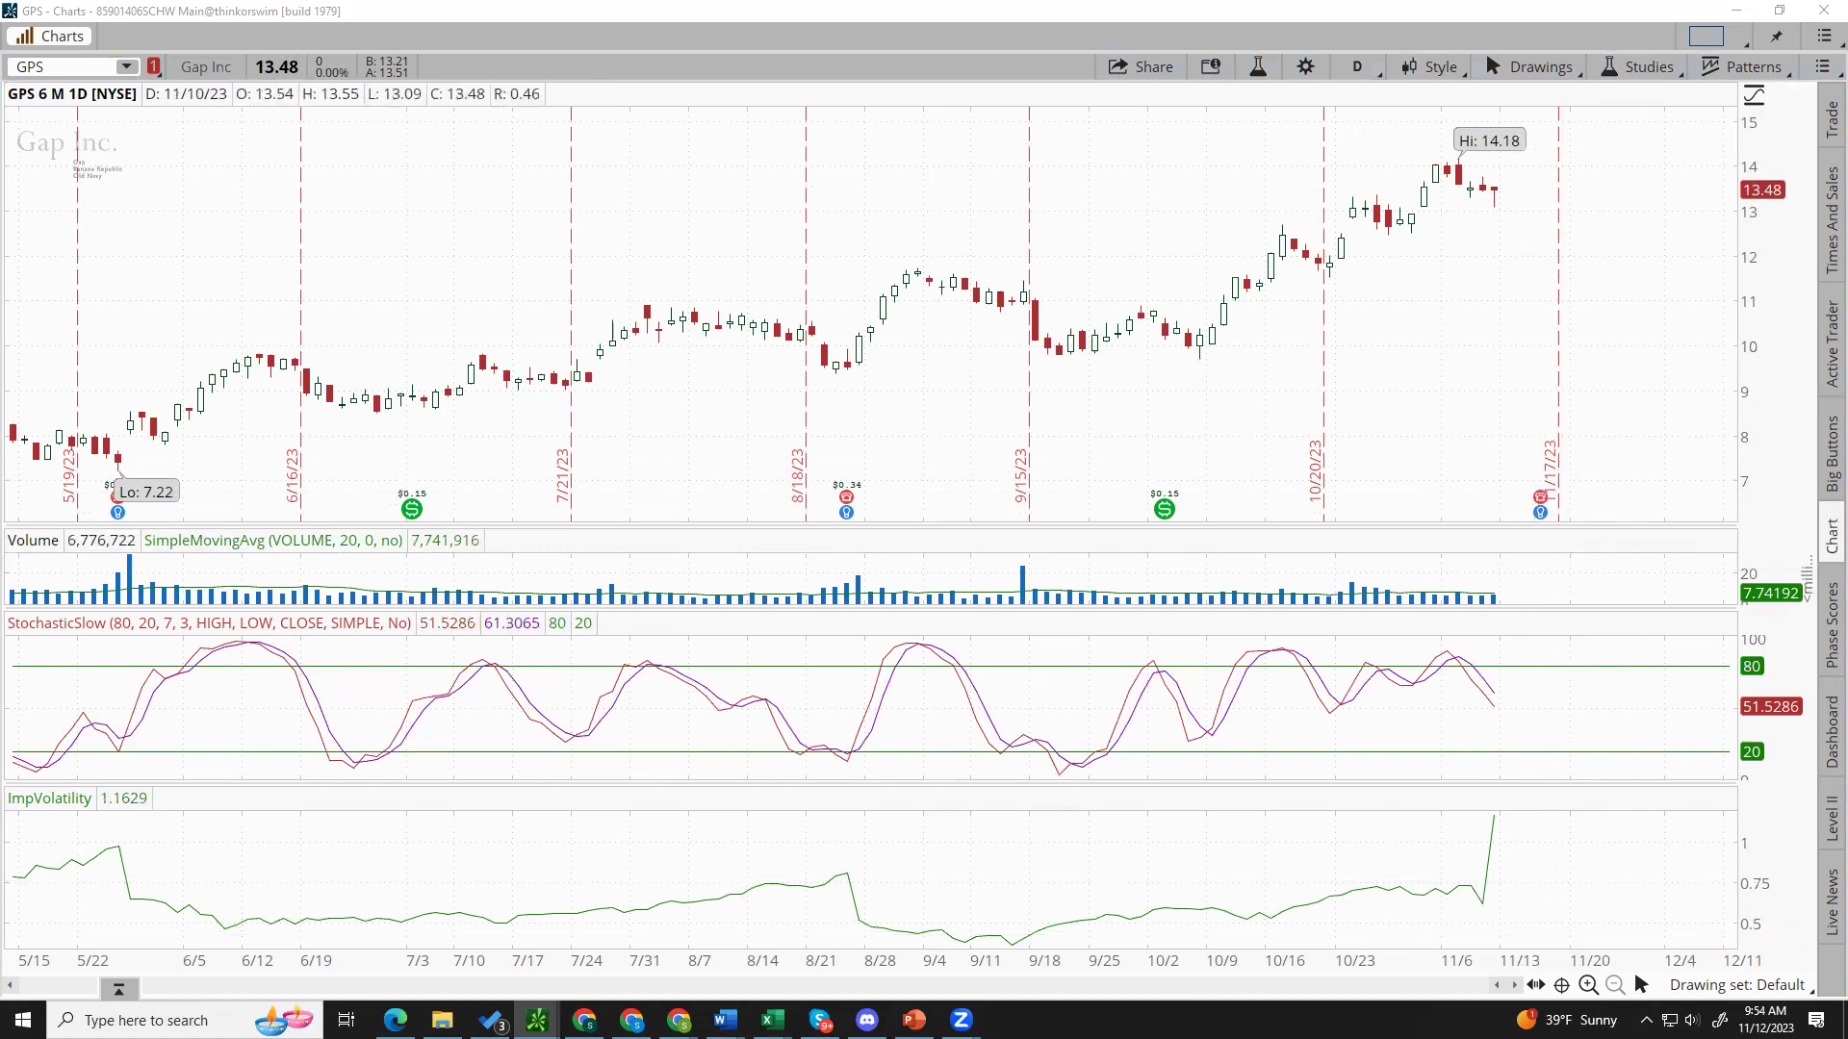
key("super+alt+d")
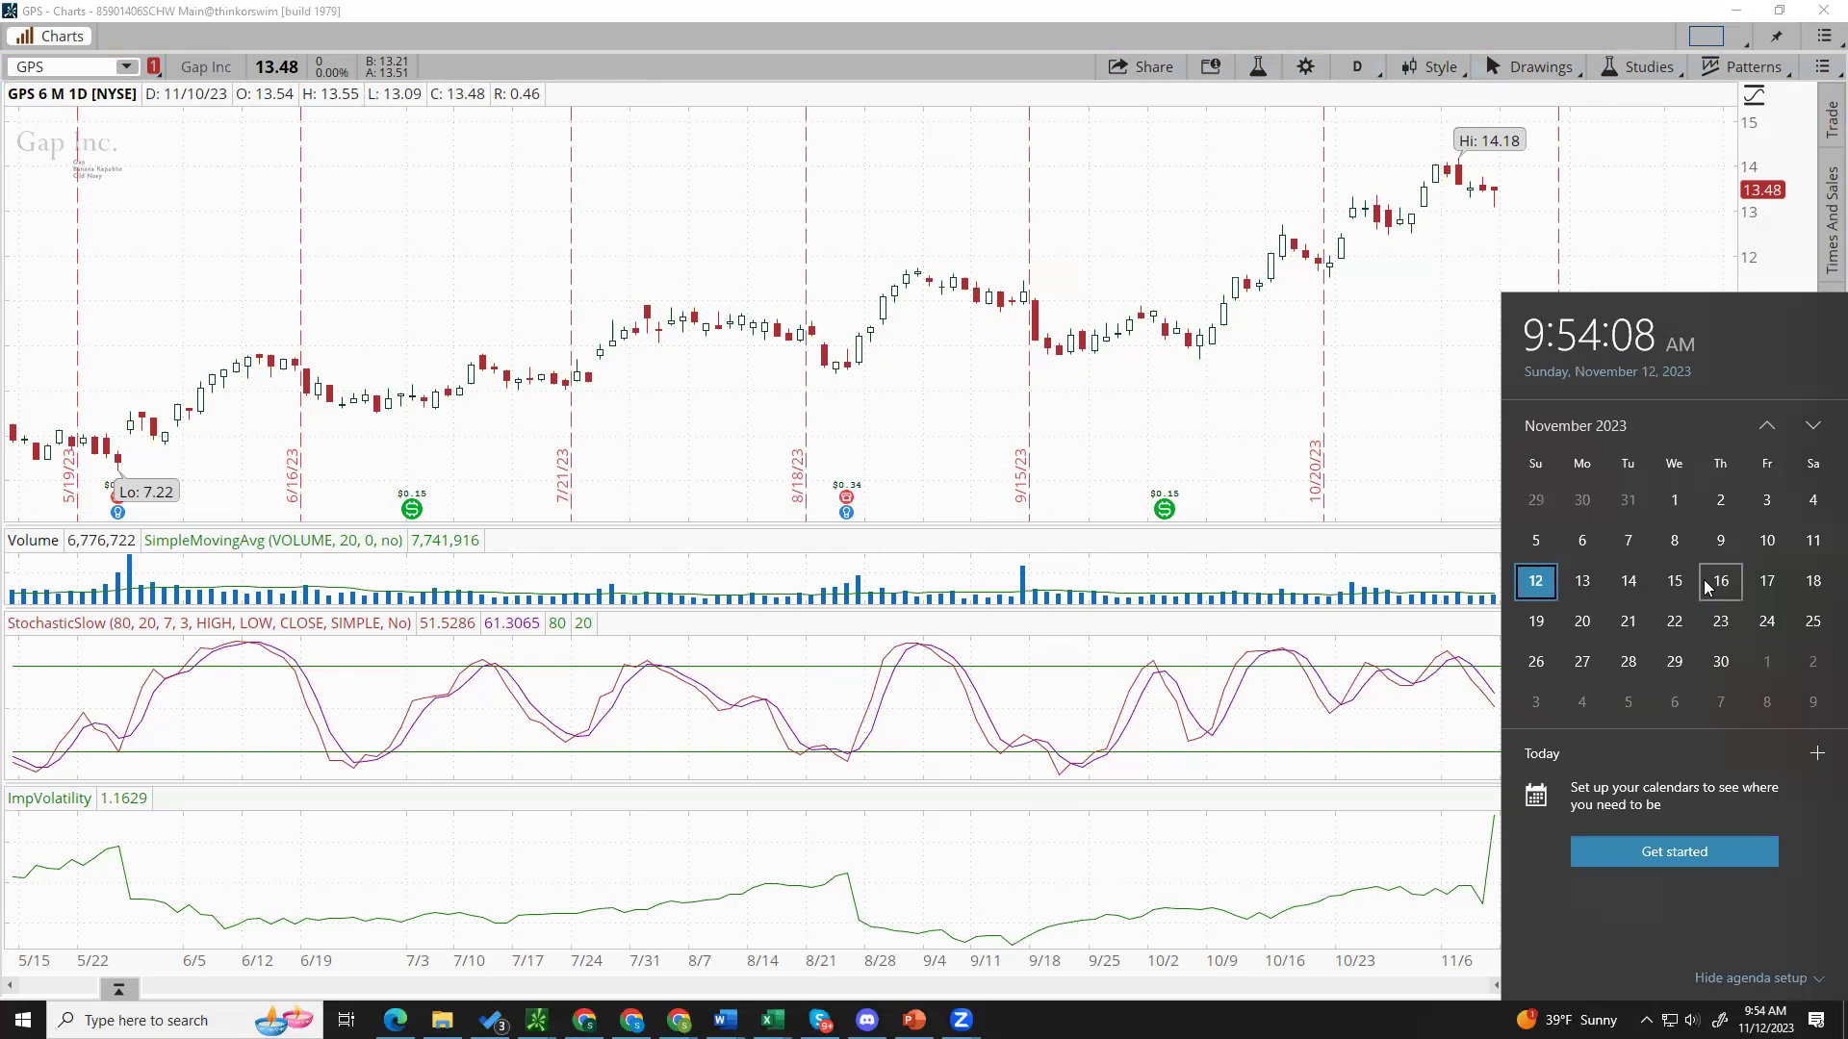
left_click(1396, 575)
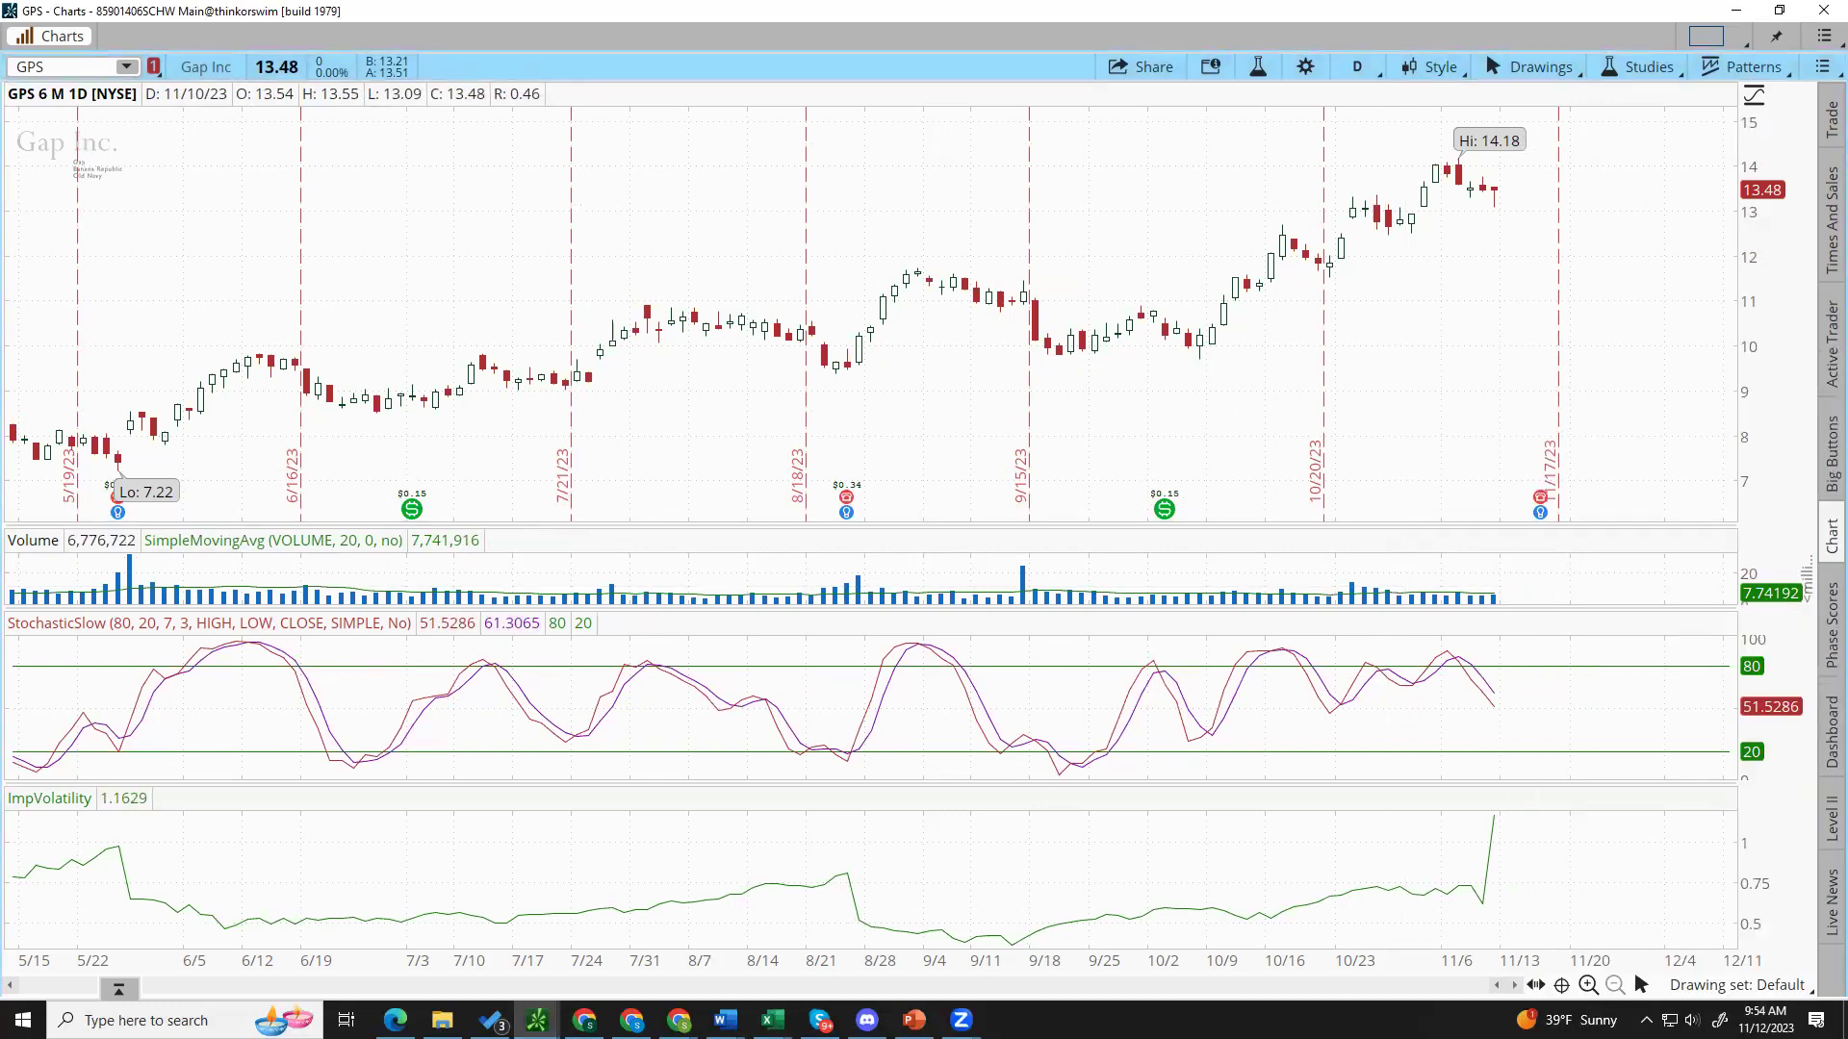
Step: Load the IBM daily chart and set its chart type to Heikin Ashi
type("IBM")
key("Return")
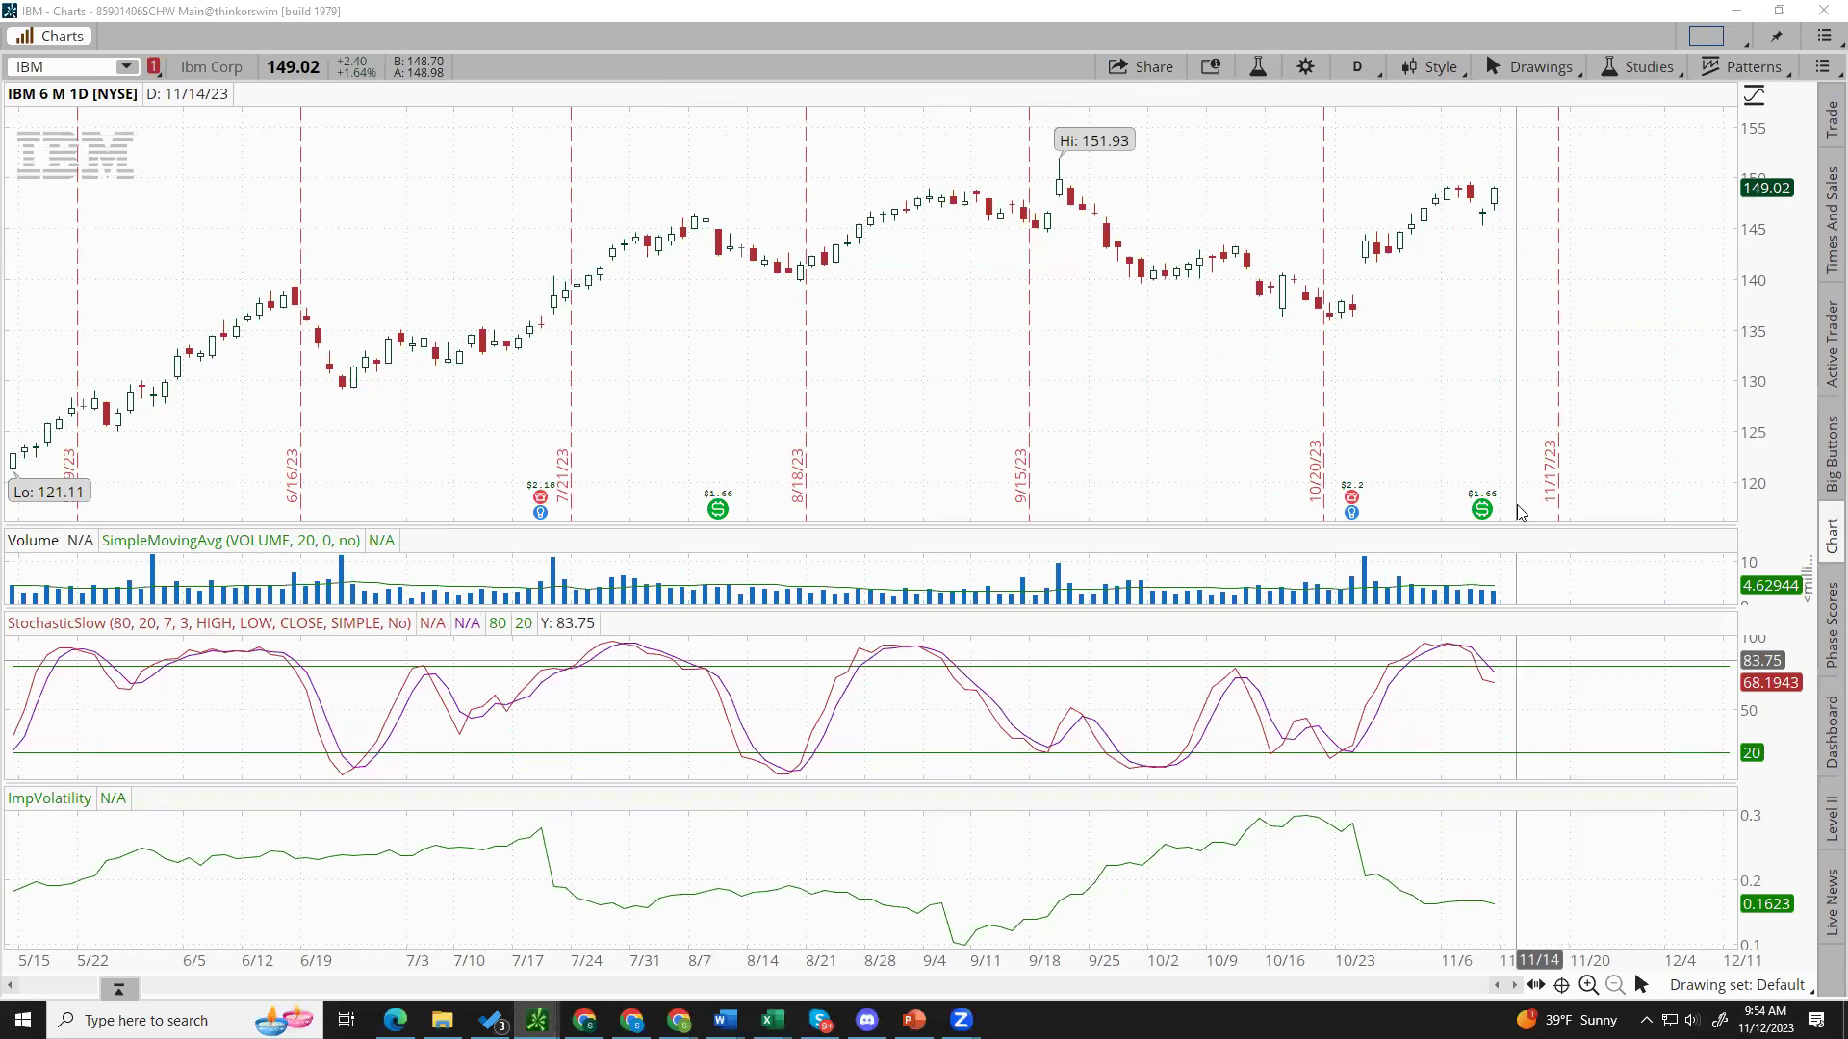
left_click(1433, 67)
mouse_move(1540, 270)
left_click(1665, 368)
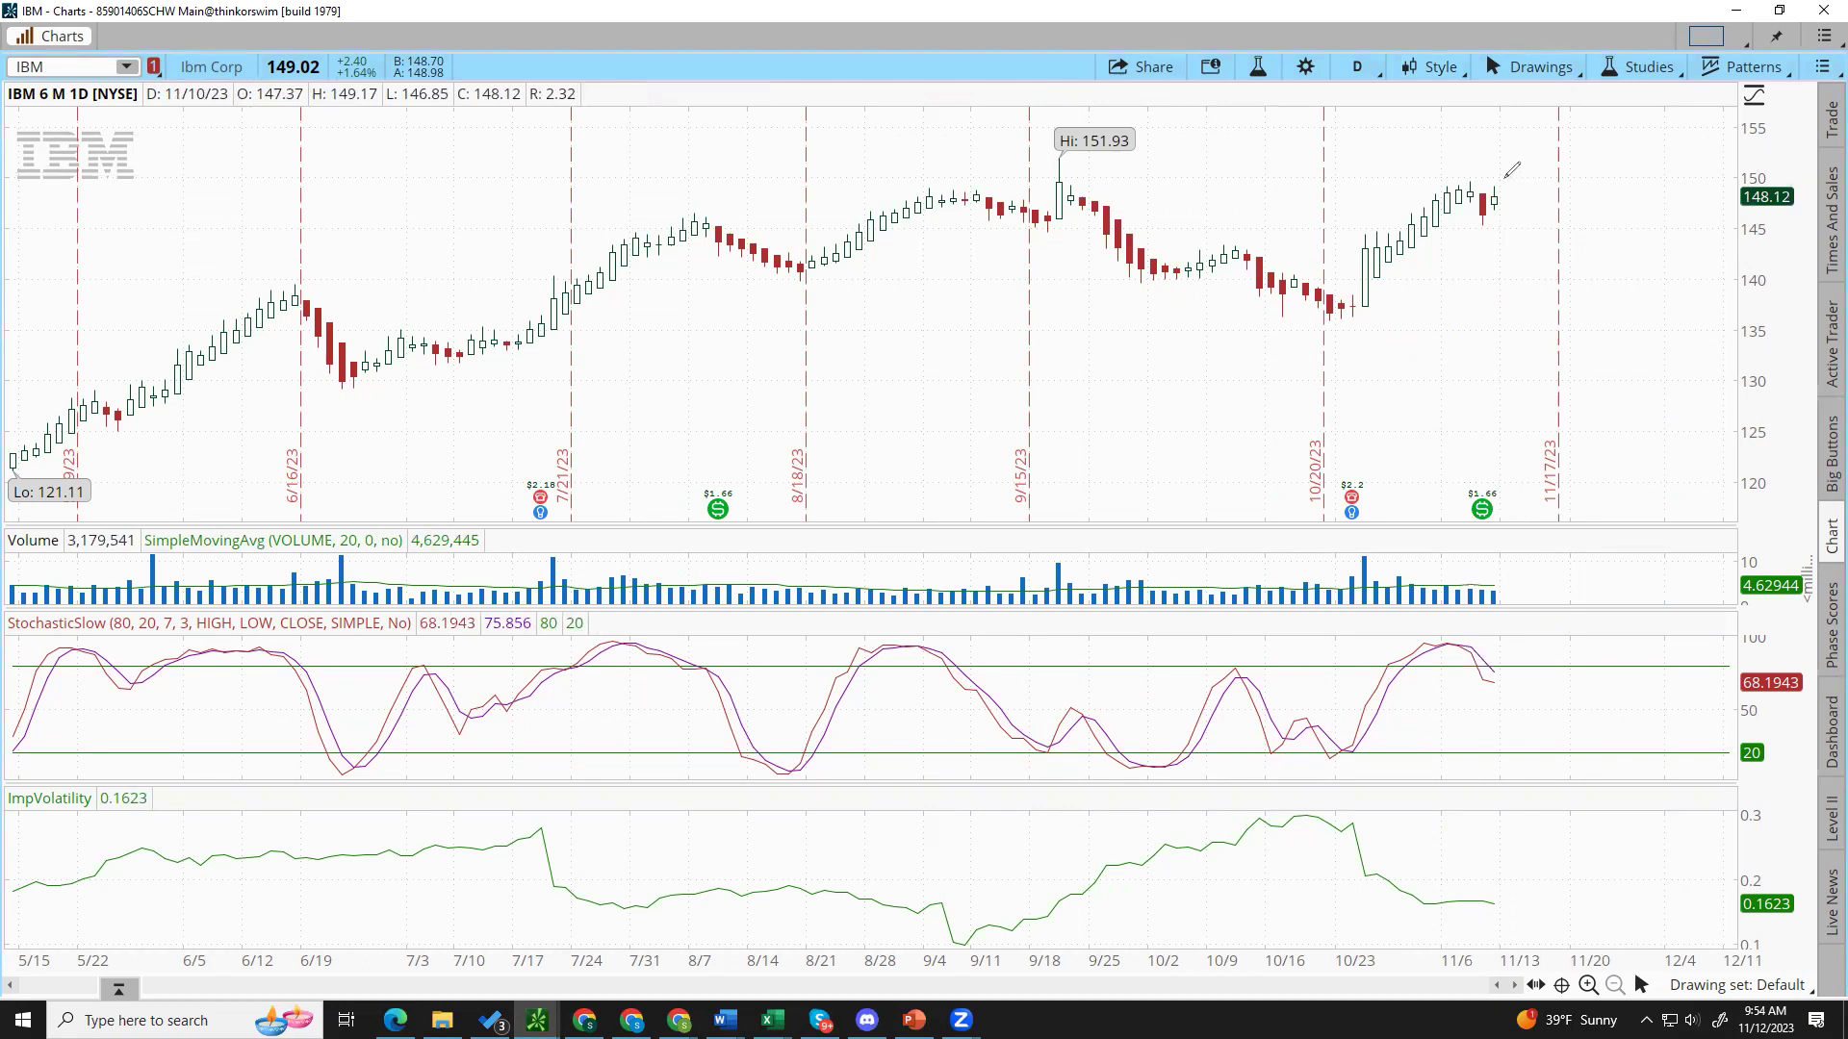
Step: Mark the latest IBM candle, its support and projected rise, and underline the candle lows of the July and August rallies
left_click_drag(1502, 199, 1505, 181)
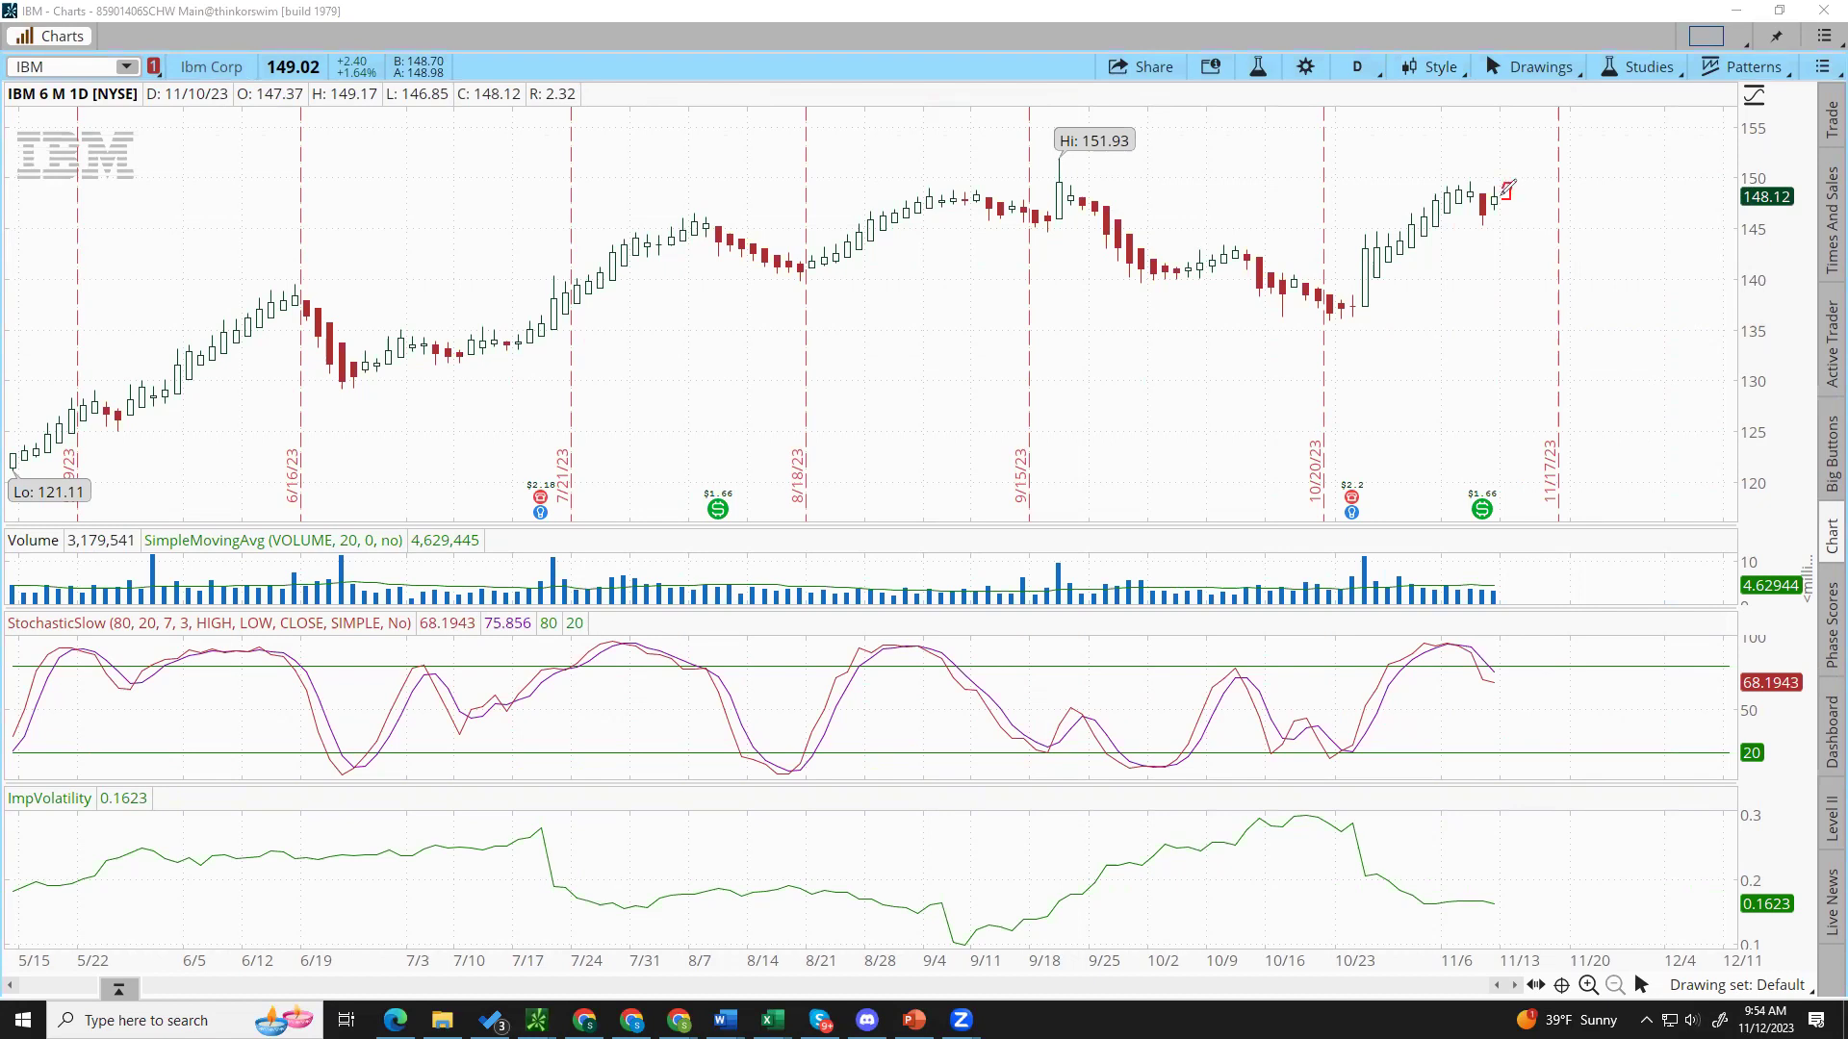
left_click_drag(1512, 342, 1521, 218)
mouse_move(1470, 214)
left_mouse_down()
mouse_move(1541, 213)
mouse_move(1523, 203)
mouse_move(1615, 116)
left_mouse_up()
left_click_drag(824, 265, 985, 204)
left_click_drag(517, 348, 669, 257)
left_click_drag(662, 249, 711, 238)
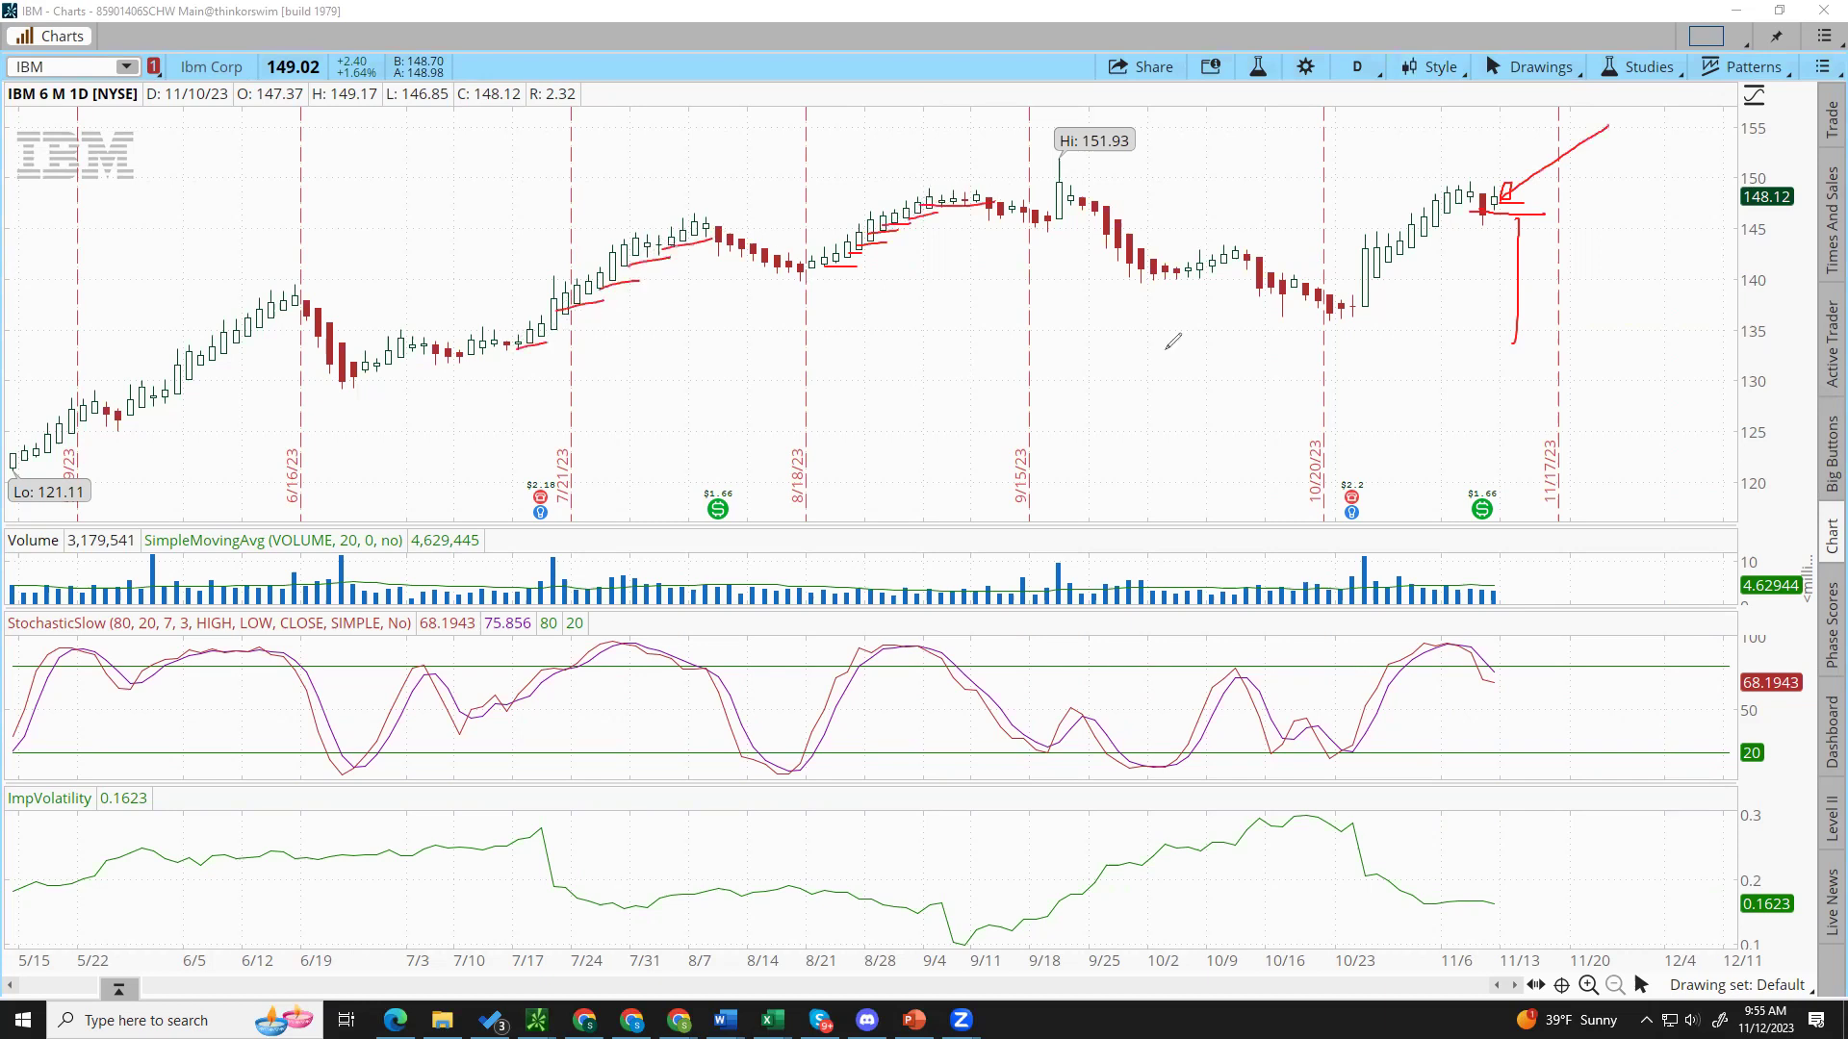
left_click_drag(1514, 203, 1645, 98)
left_click_drag(1547, 183, 1617, 142)
key("Escape")
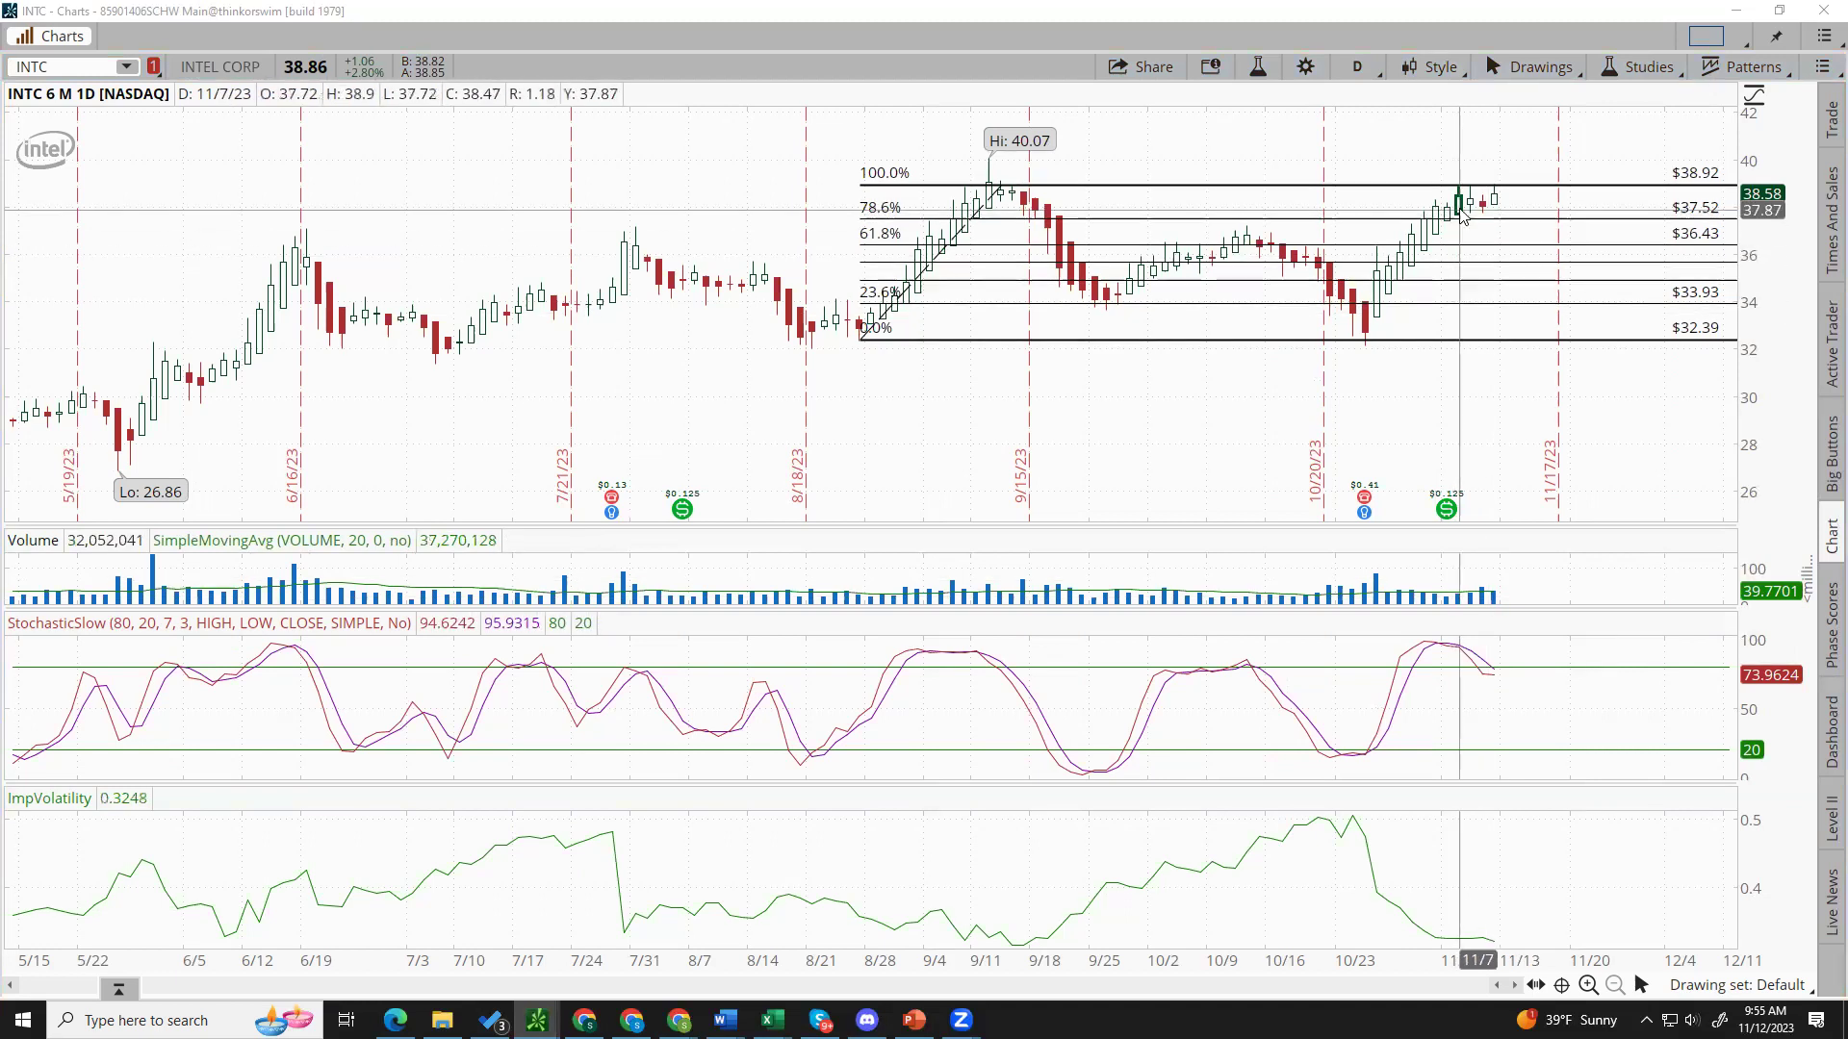
Step: View the INTC chart, load IWM and set its chart type to Candle
mouse_move(1469, 191)
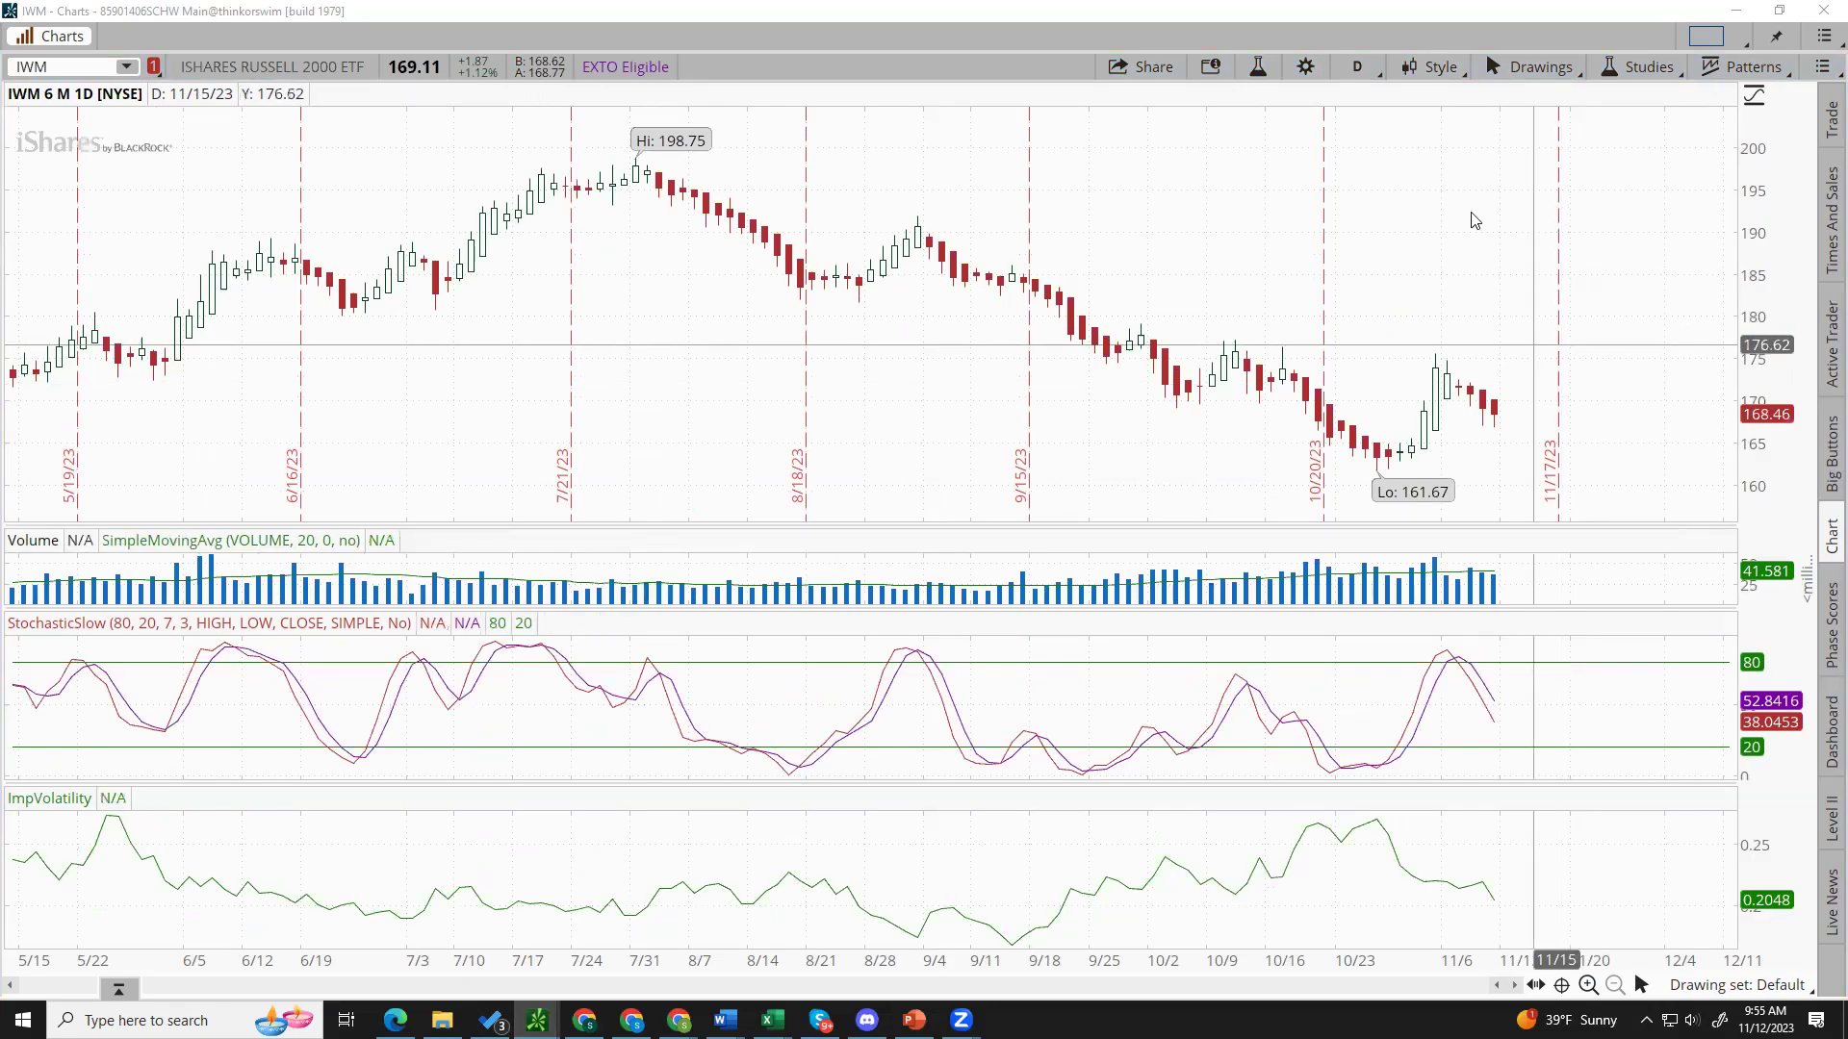
left_click(1434, 66)
mouse_move(1482, 268)
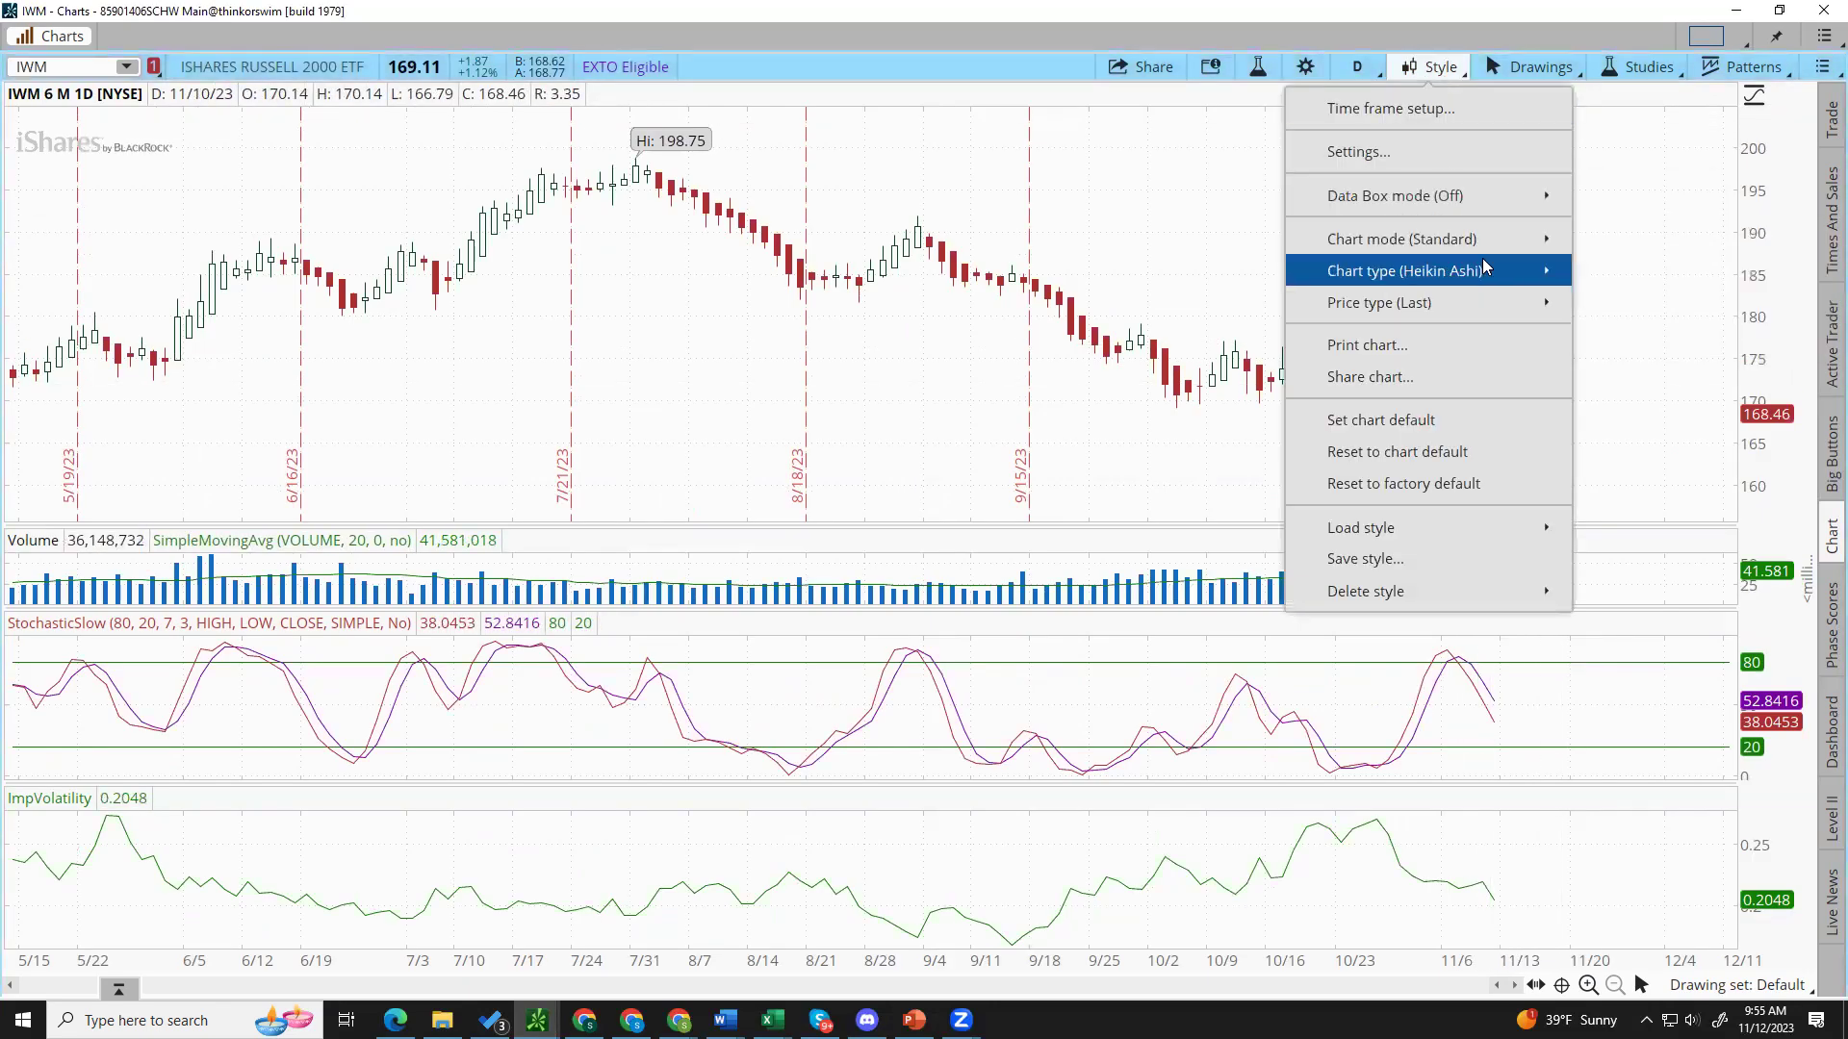
left_click(1634, 306)
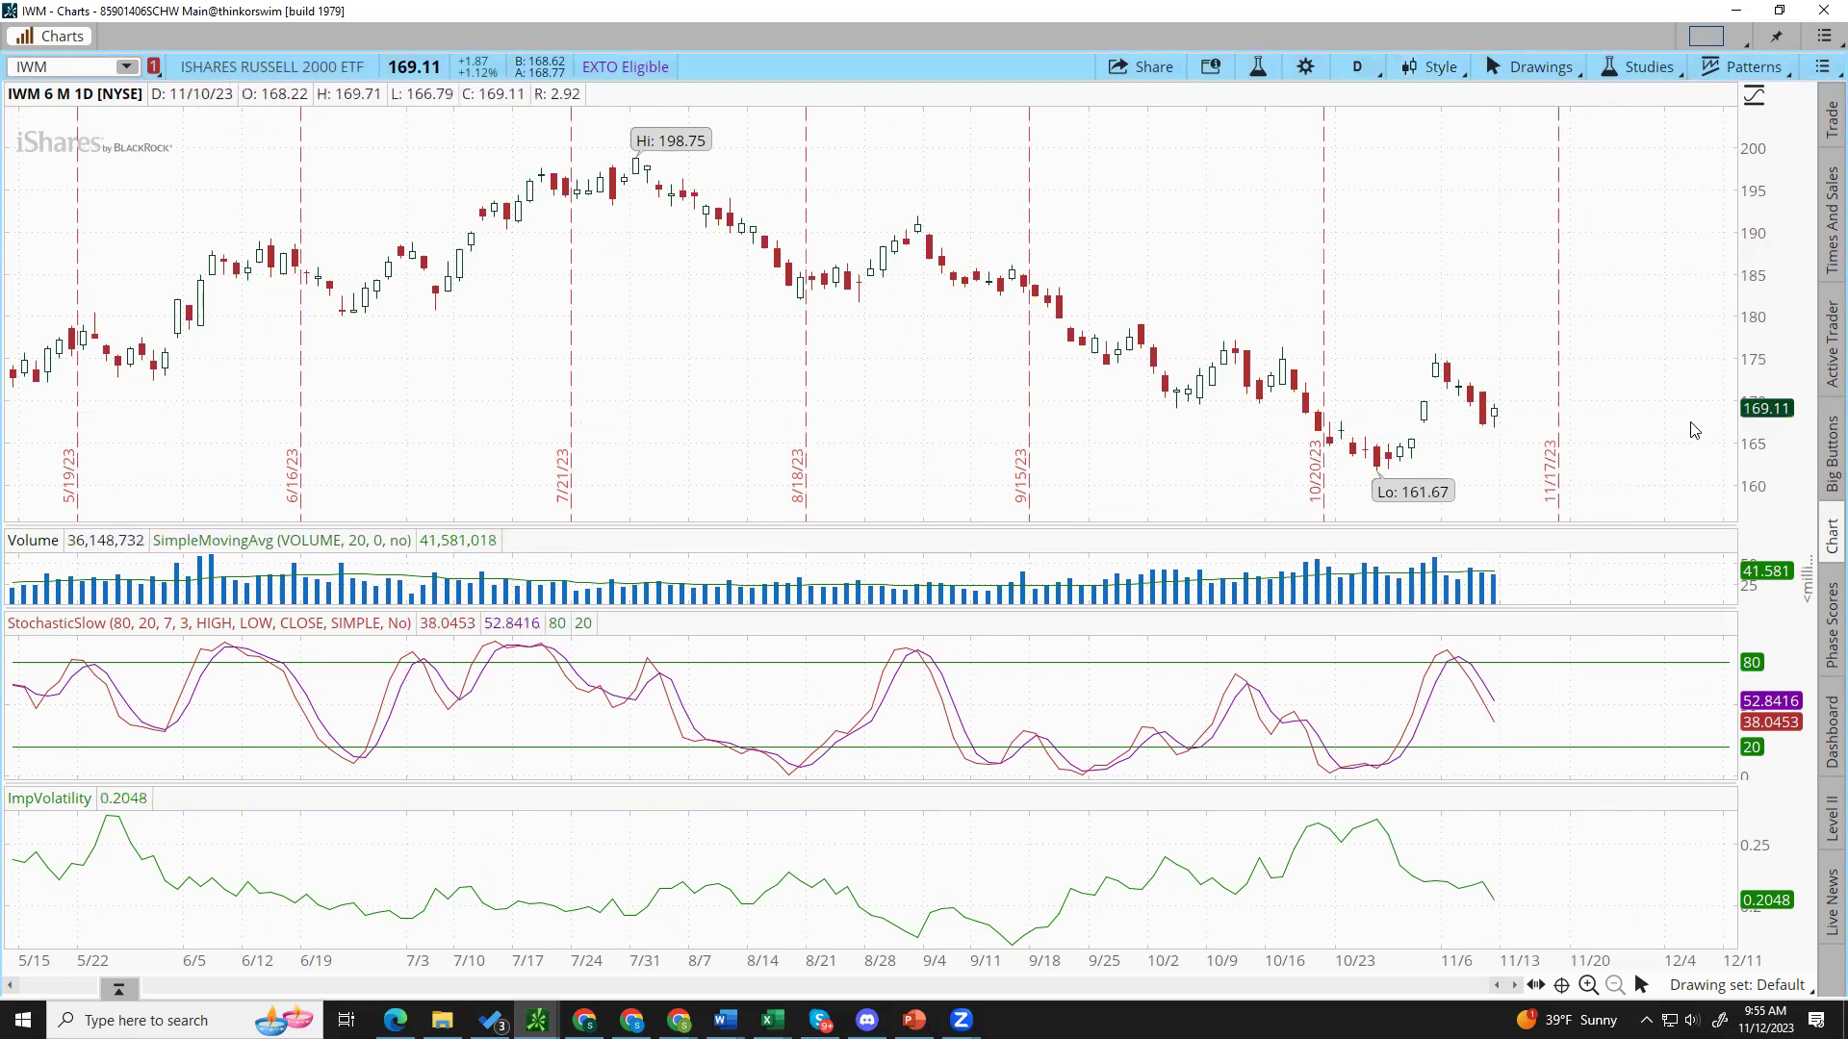
Step: Draw IWM's falling October trend lines, its rally and November pullback, and a projected bounce toward two target levels around 180 and 184
left_click_drag(1240, 321, 1583, 510)
left_click_drag(1237, 322, 1559, 519)
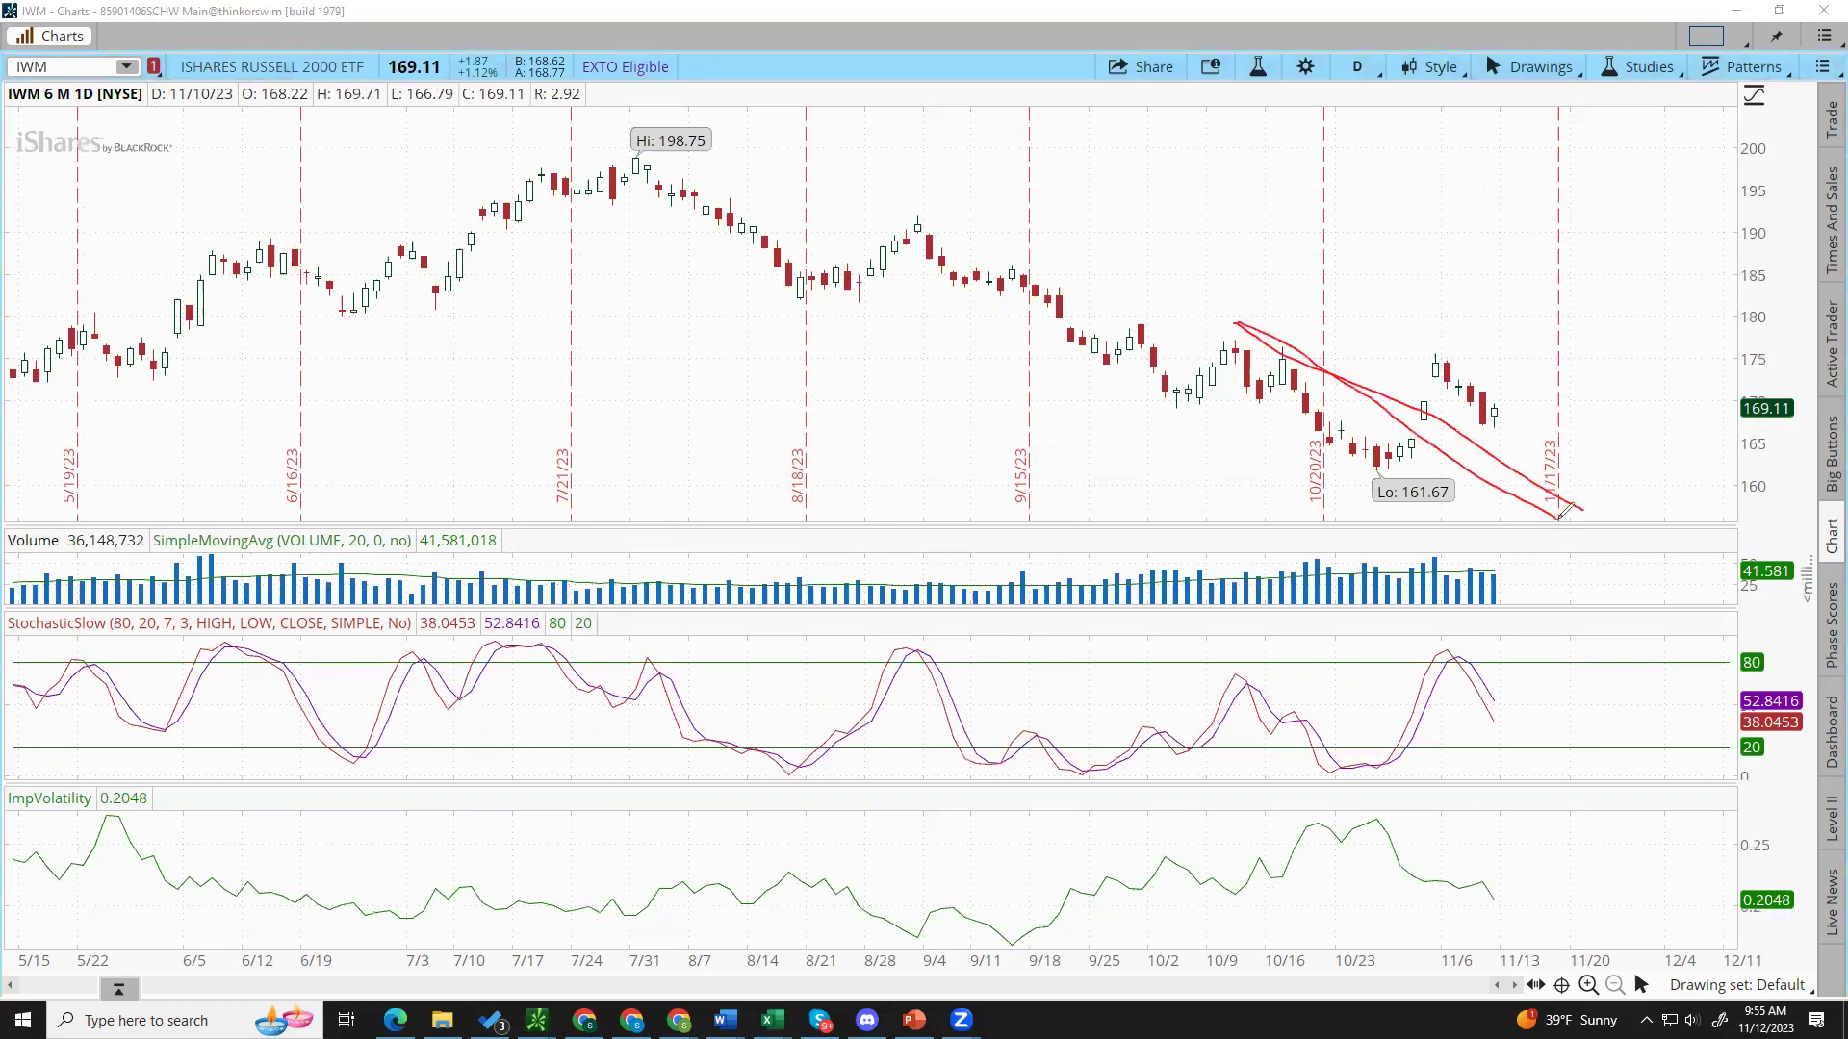
mouse_move(1383, 467)
left_mouse_down()
mouse_move(1425, 354)
mouse_move(1447, 353)
mouse_move(1483, 413)
mouse_move(1523, 417)
mouse_move(1527, 390)
left_mouse_up()
mouse_move(1536, 383)
left_mouse_down()
mouse_move(1606, 285)
mouse_move(1636, 276)
left_mouse_up()
left_click_drag(1494, 317, 1628, 317)
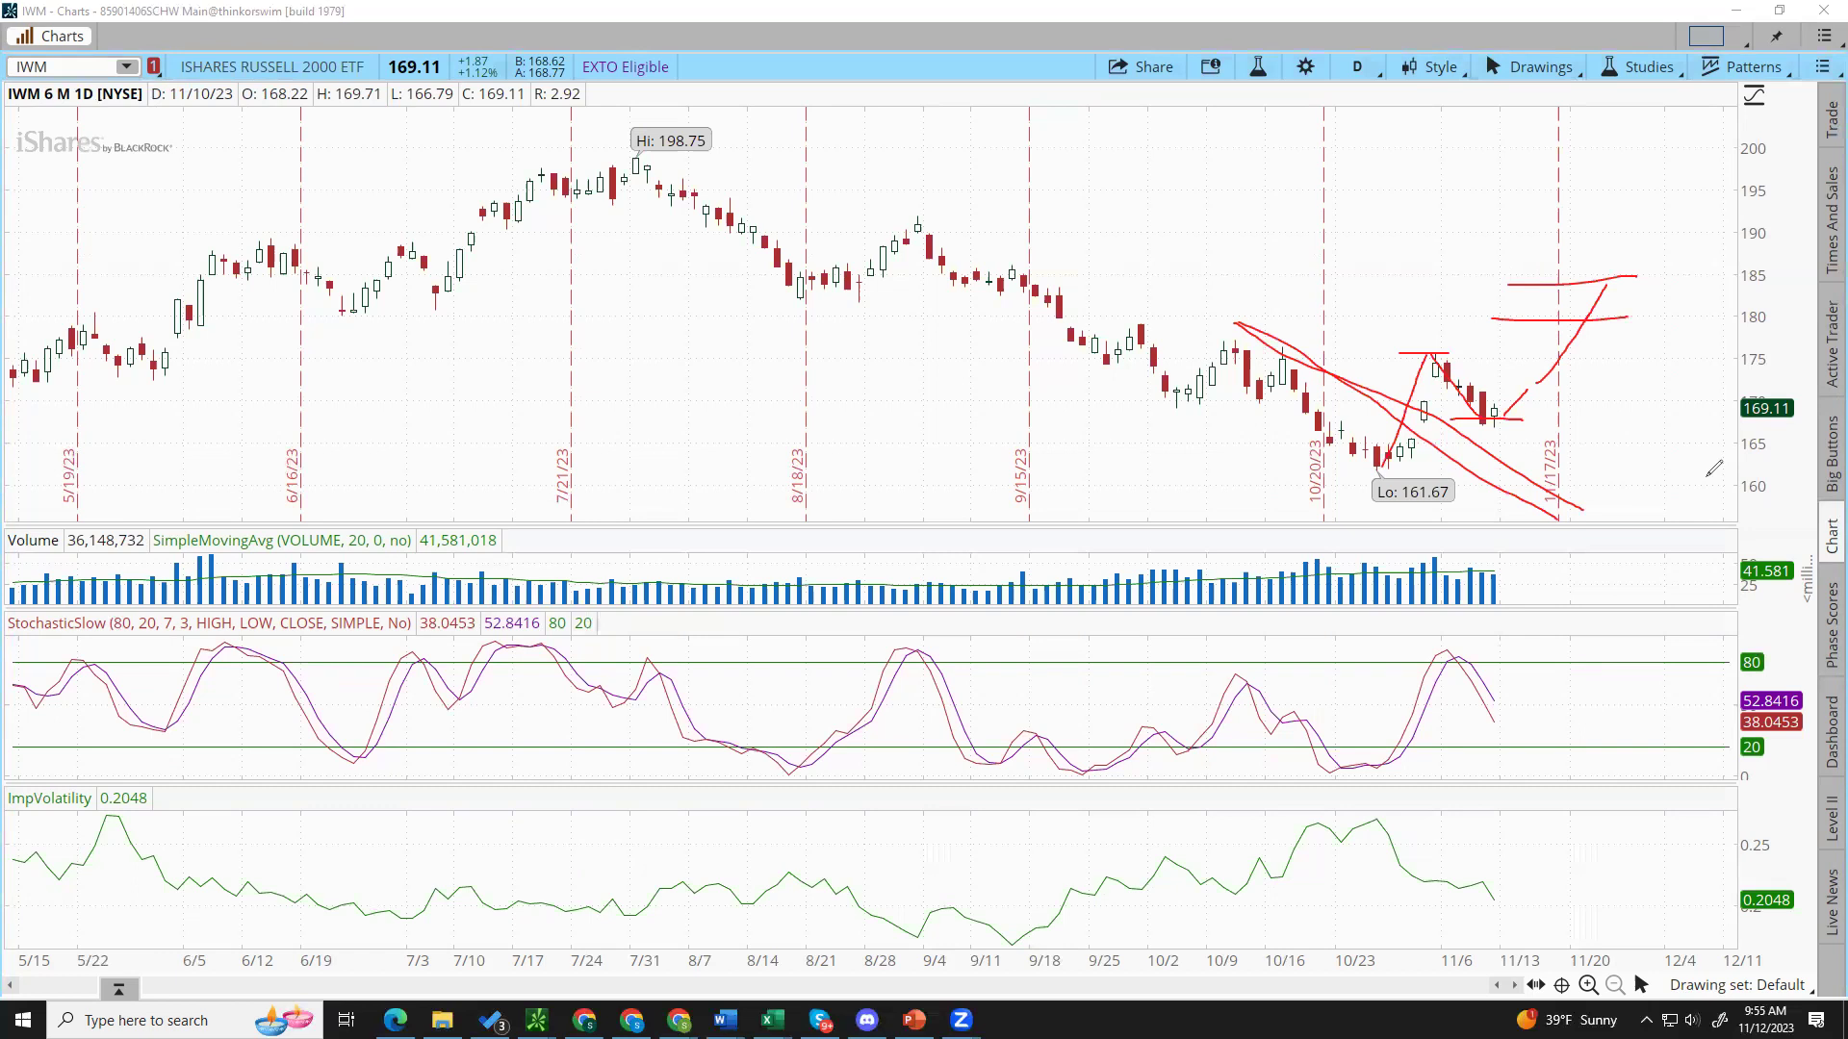
key("Escape")
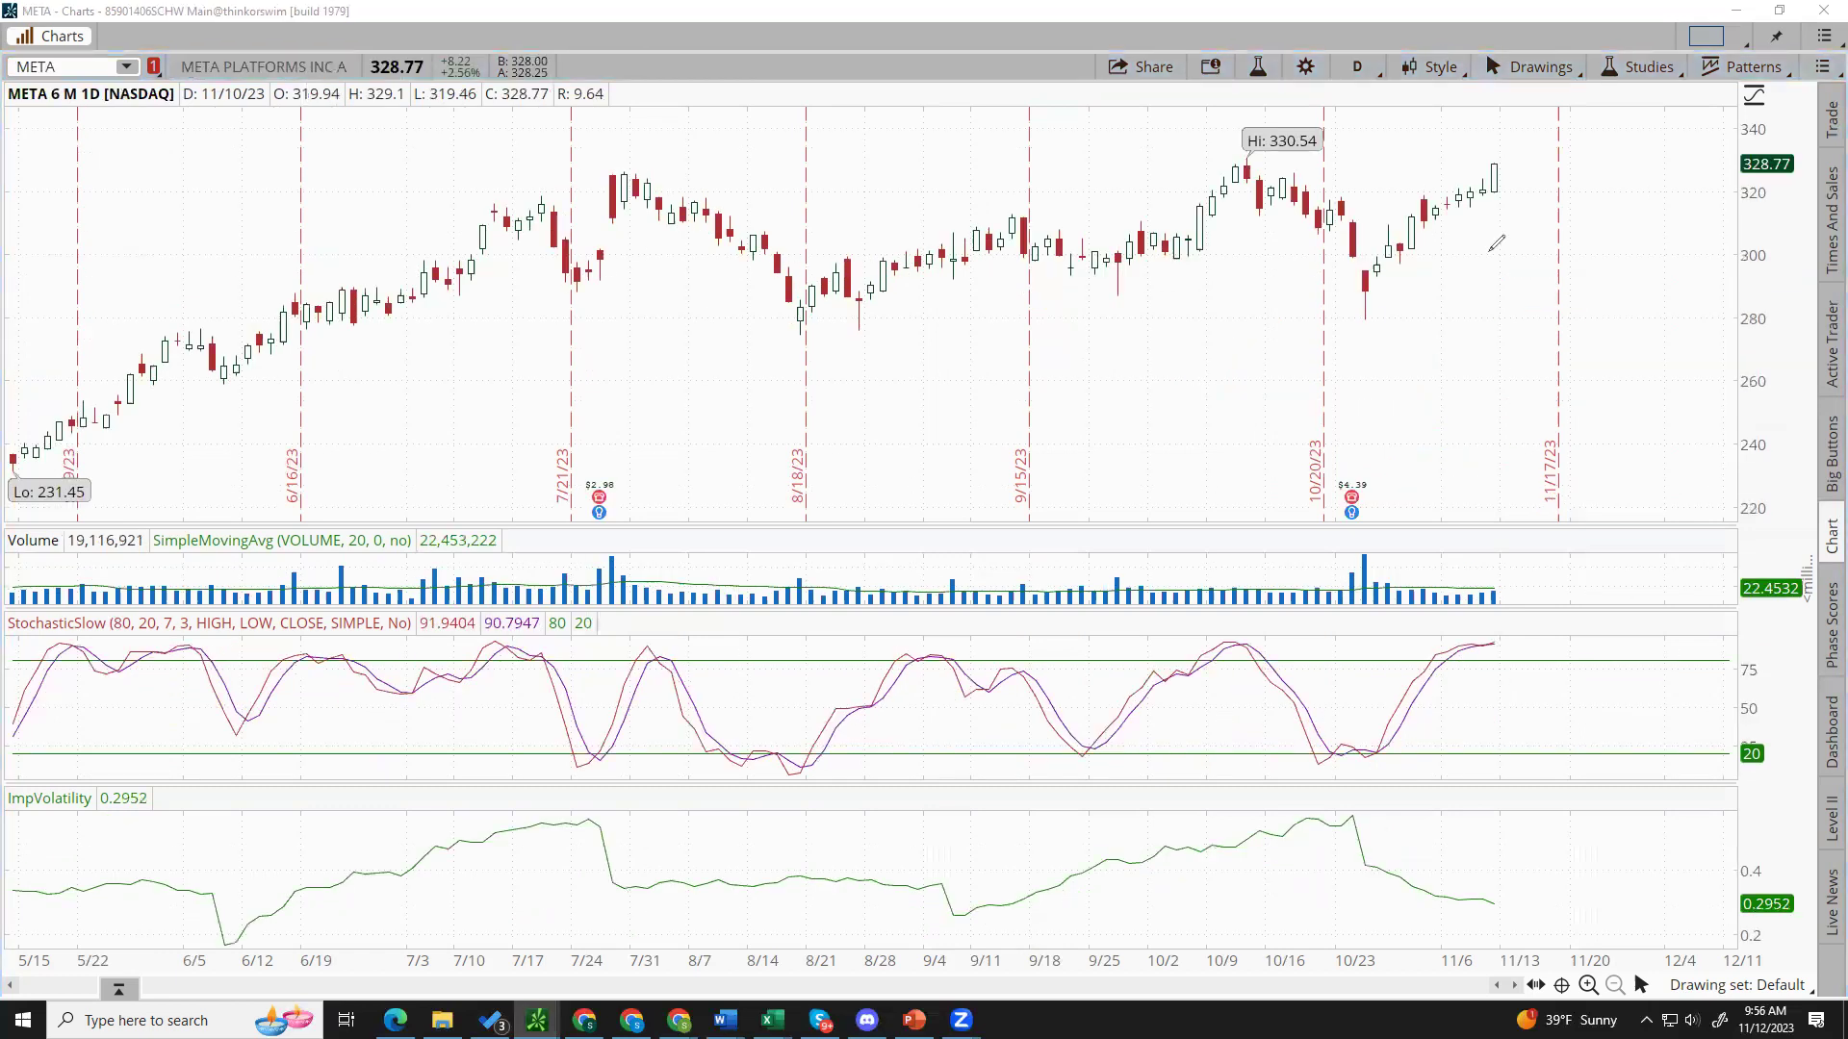
Step: Outline META's resistance and October cup with a projected November handle, and load the MSFT chart
mouse_move(1228, 159)
left_mouse_down()
mouse_move(1512, 164)
mouse_move(1543, 213)
mouse_move(1566, 197)
left_mouse_up()
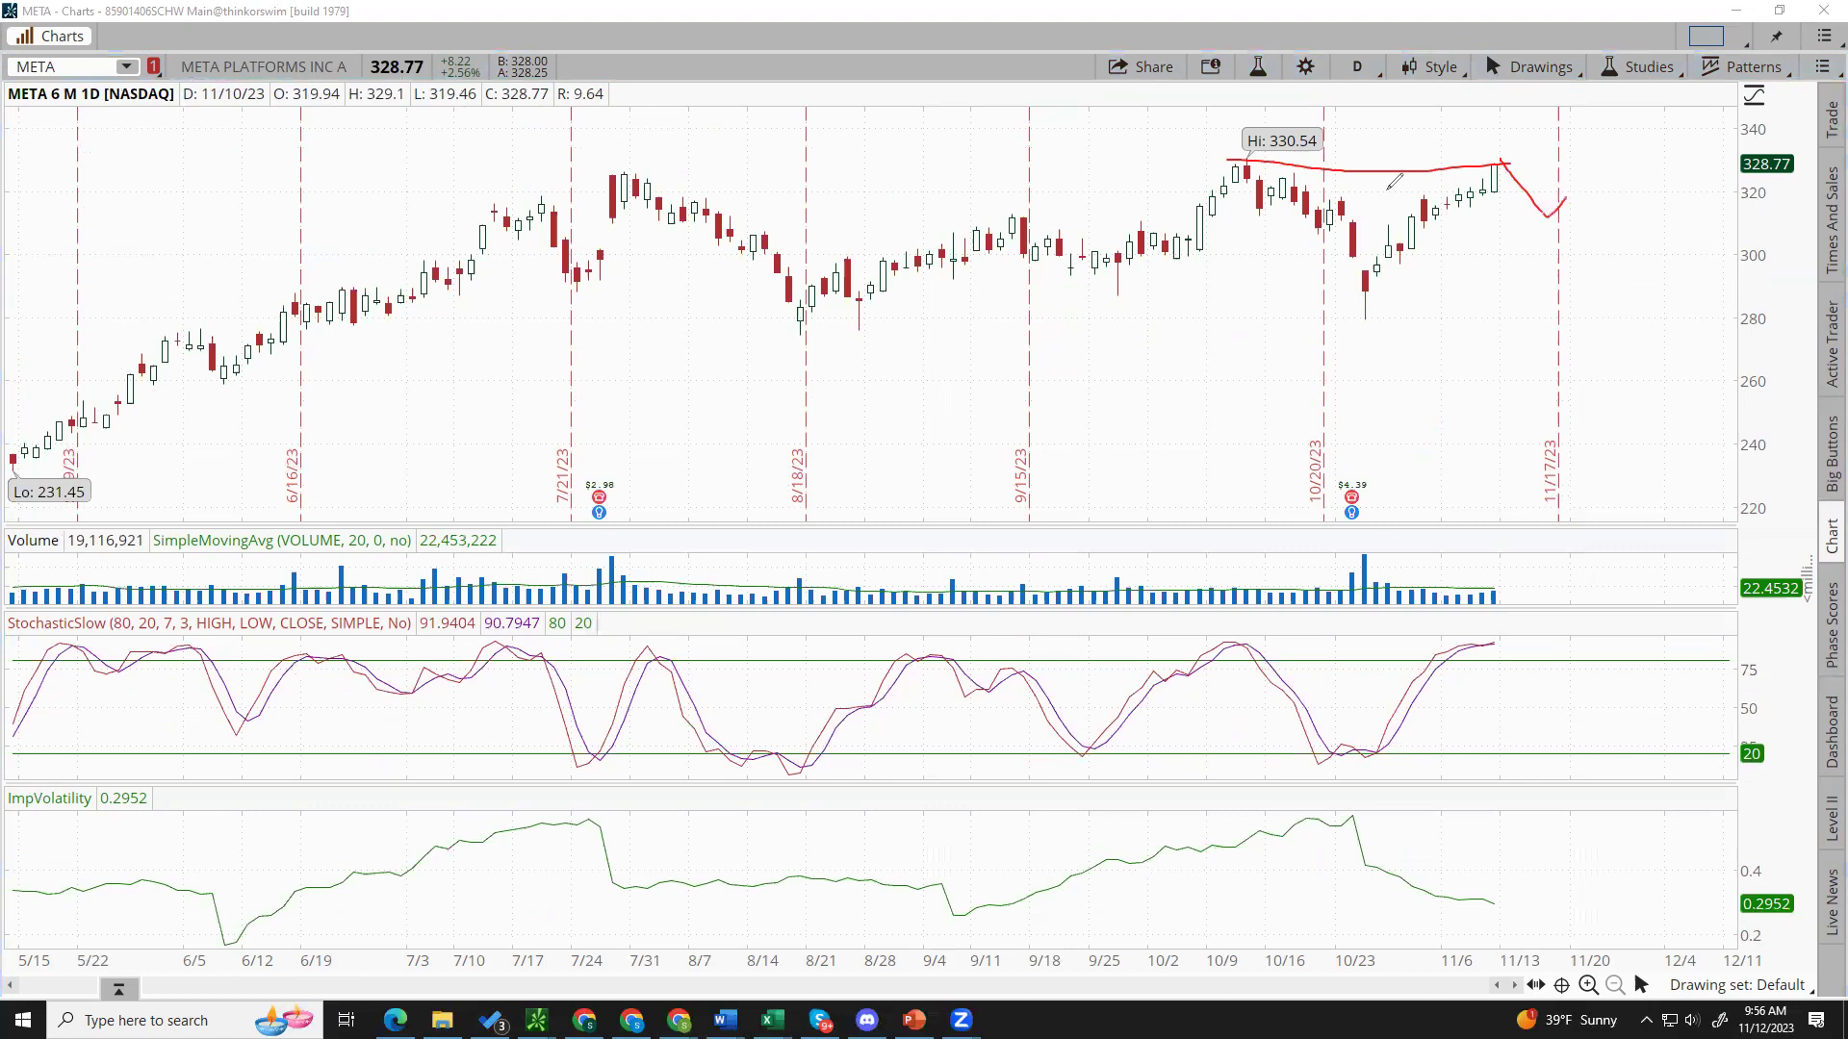
mouse_move(1225, 154)
left_mouse_down()
mouse_move(1367, 293)
mouse_move(1491, 159)
mouse_move(1550, 214)
mouse_move(1567, 198)
left_mouse_up()
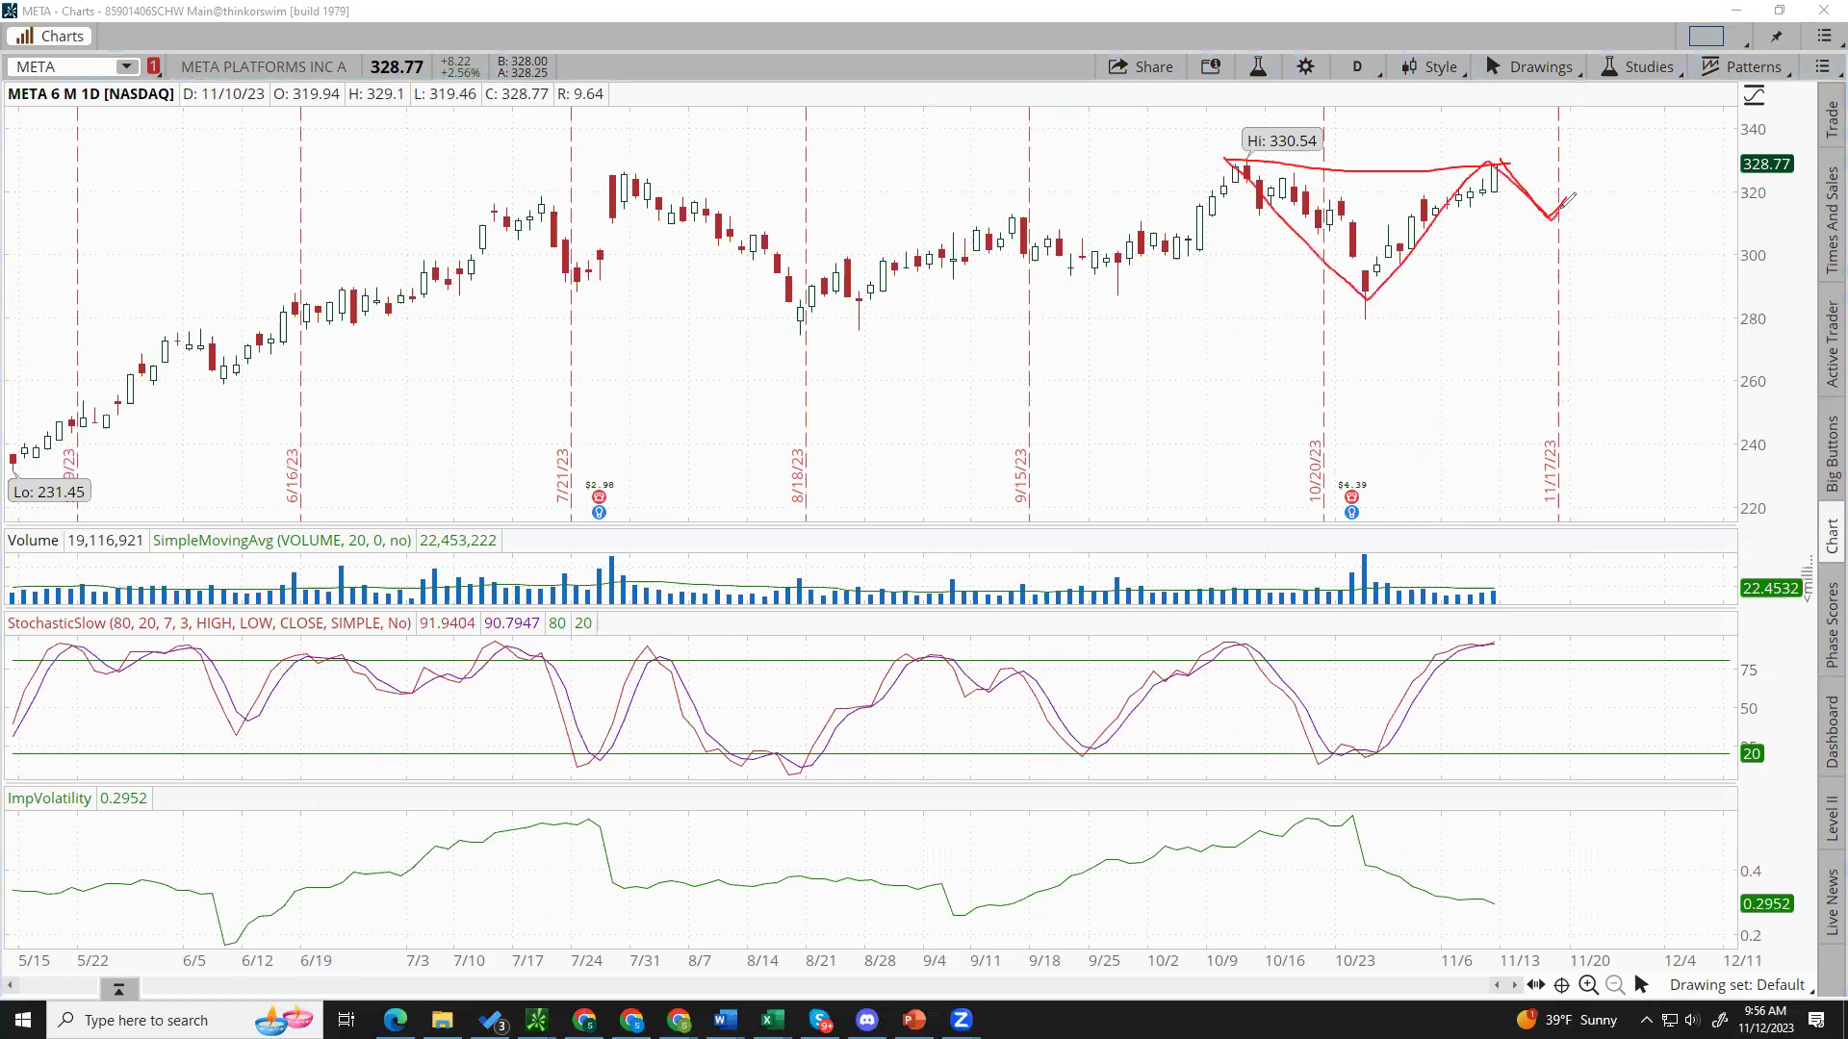
mouse_move(1579, 378)
left_mouse_down()
mouse_move(1561, 220)
mouse_move(1575, 231)
left_mouse_up()
type("MSFT")
key("Return")
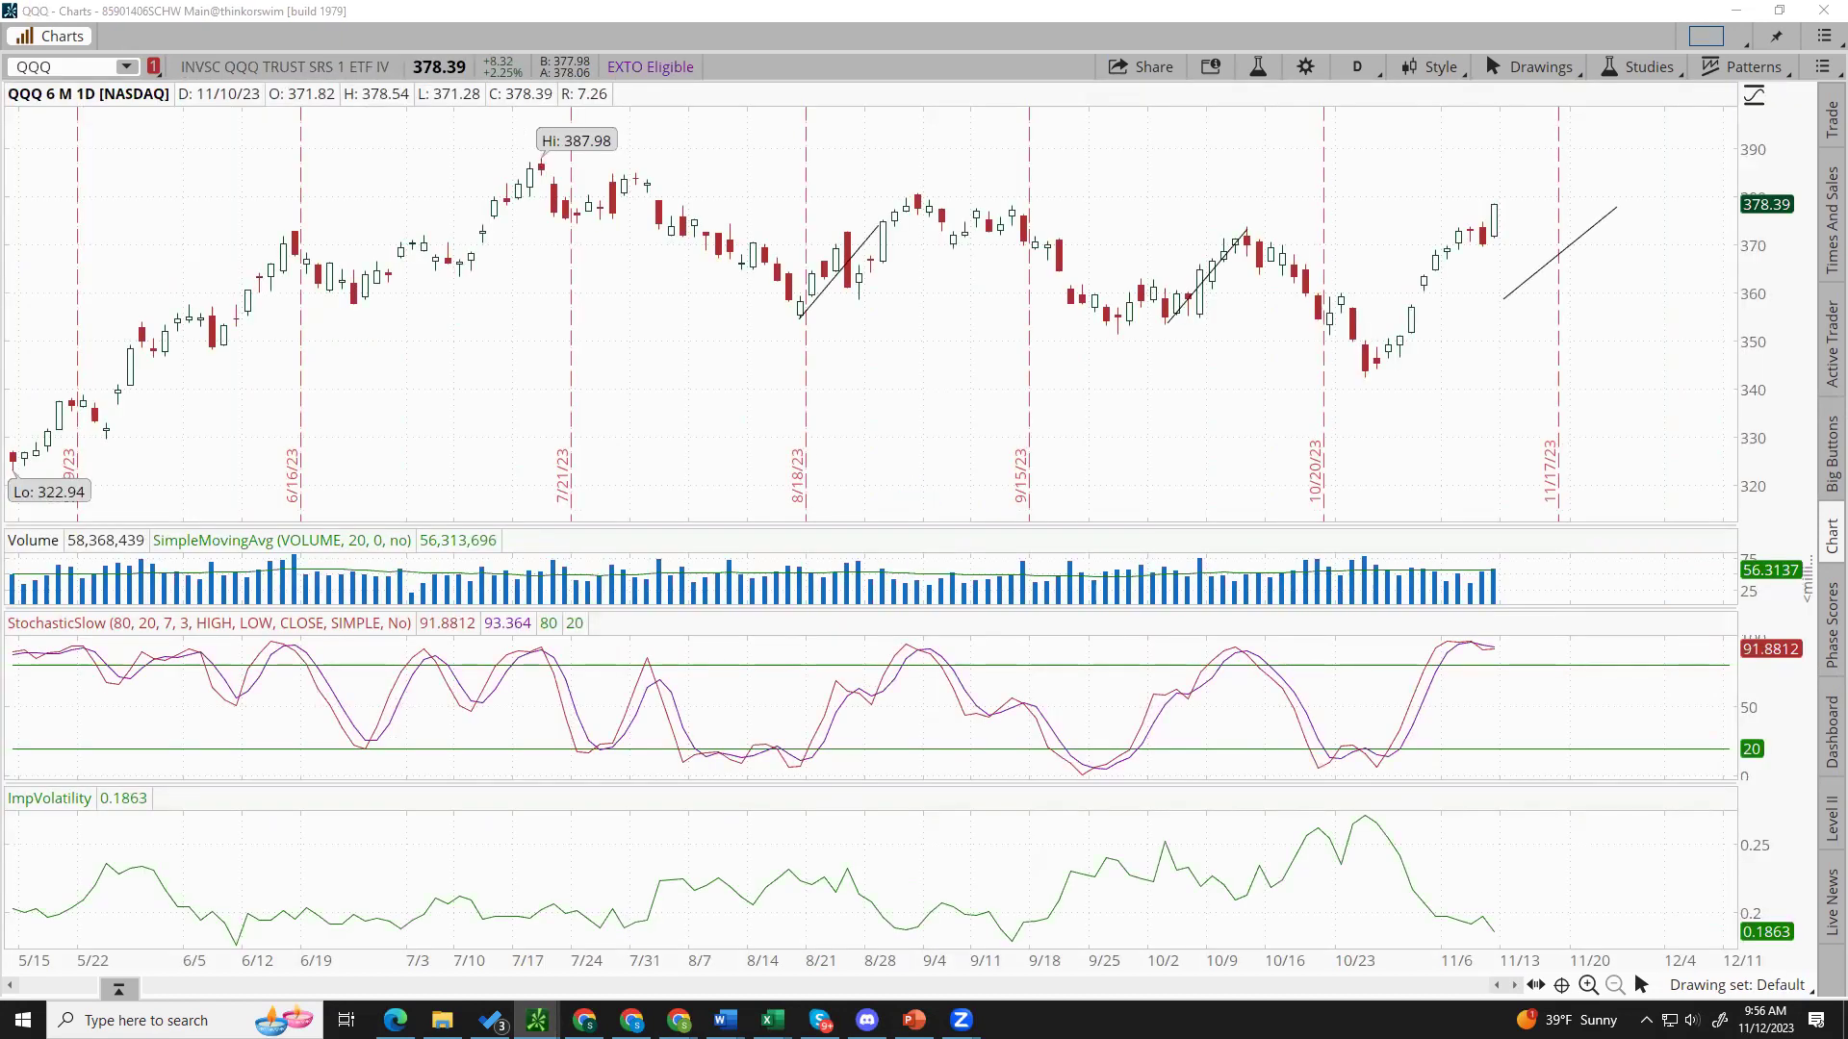
Step: Remove the rising trend line beyond the last candle on the QQQ chart, and view the SBUX and SHOP charts
right_click(1561, 255)
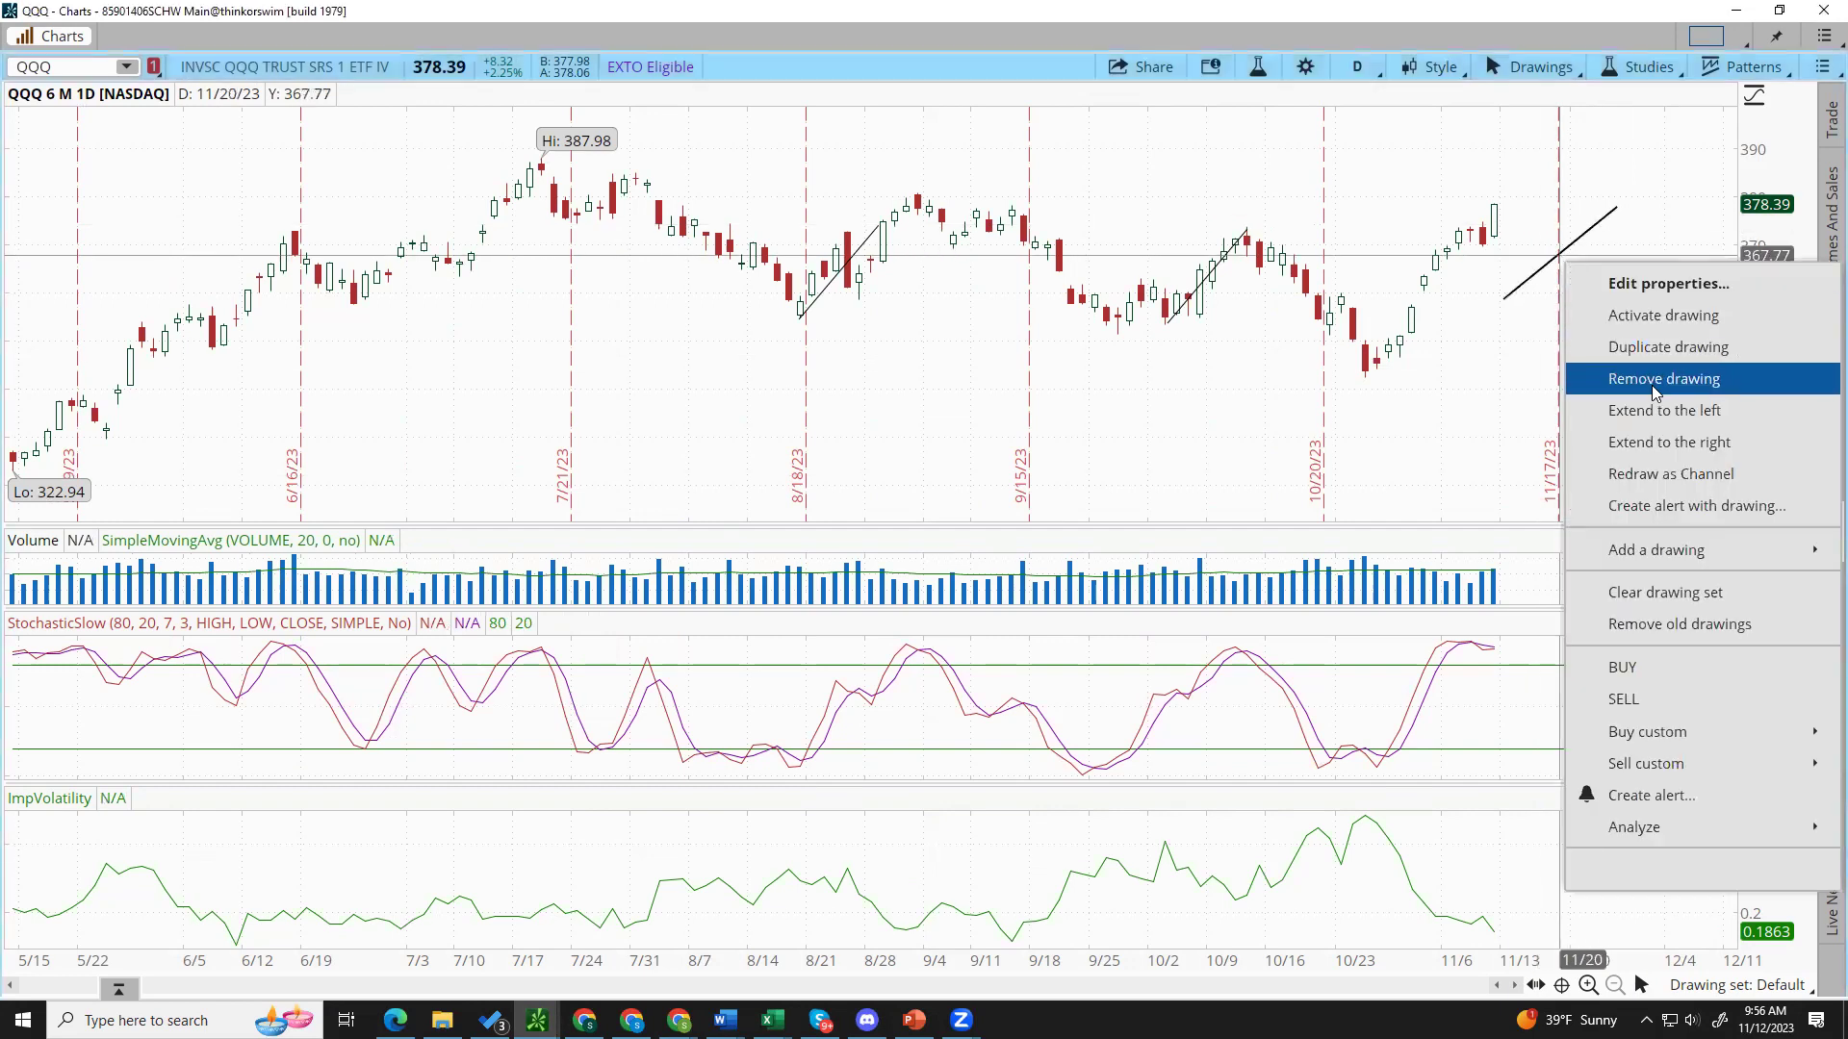
left_click(1655, 381)
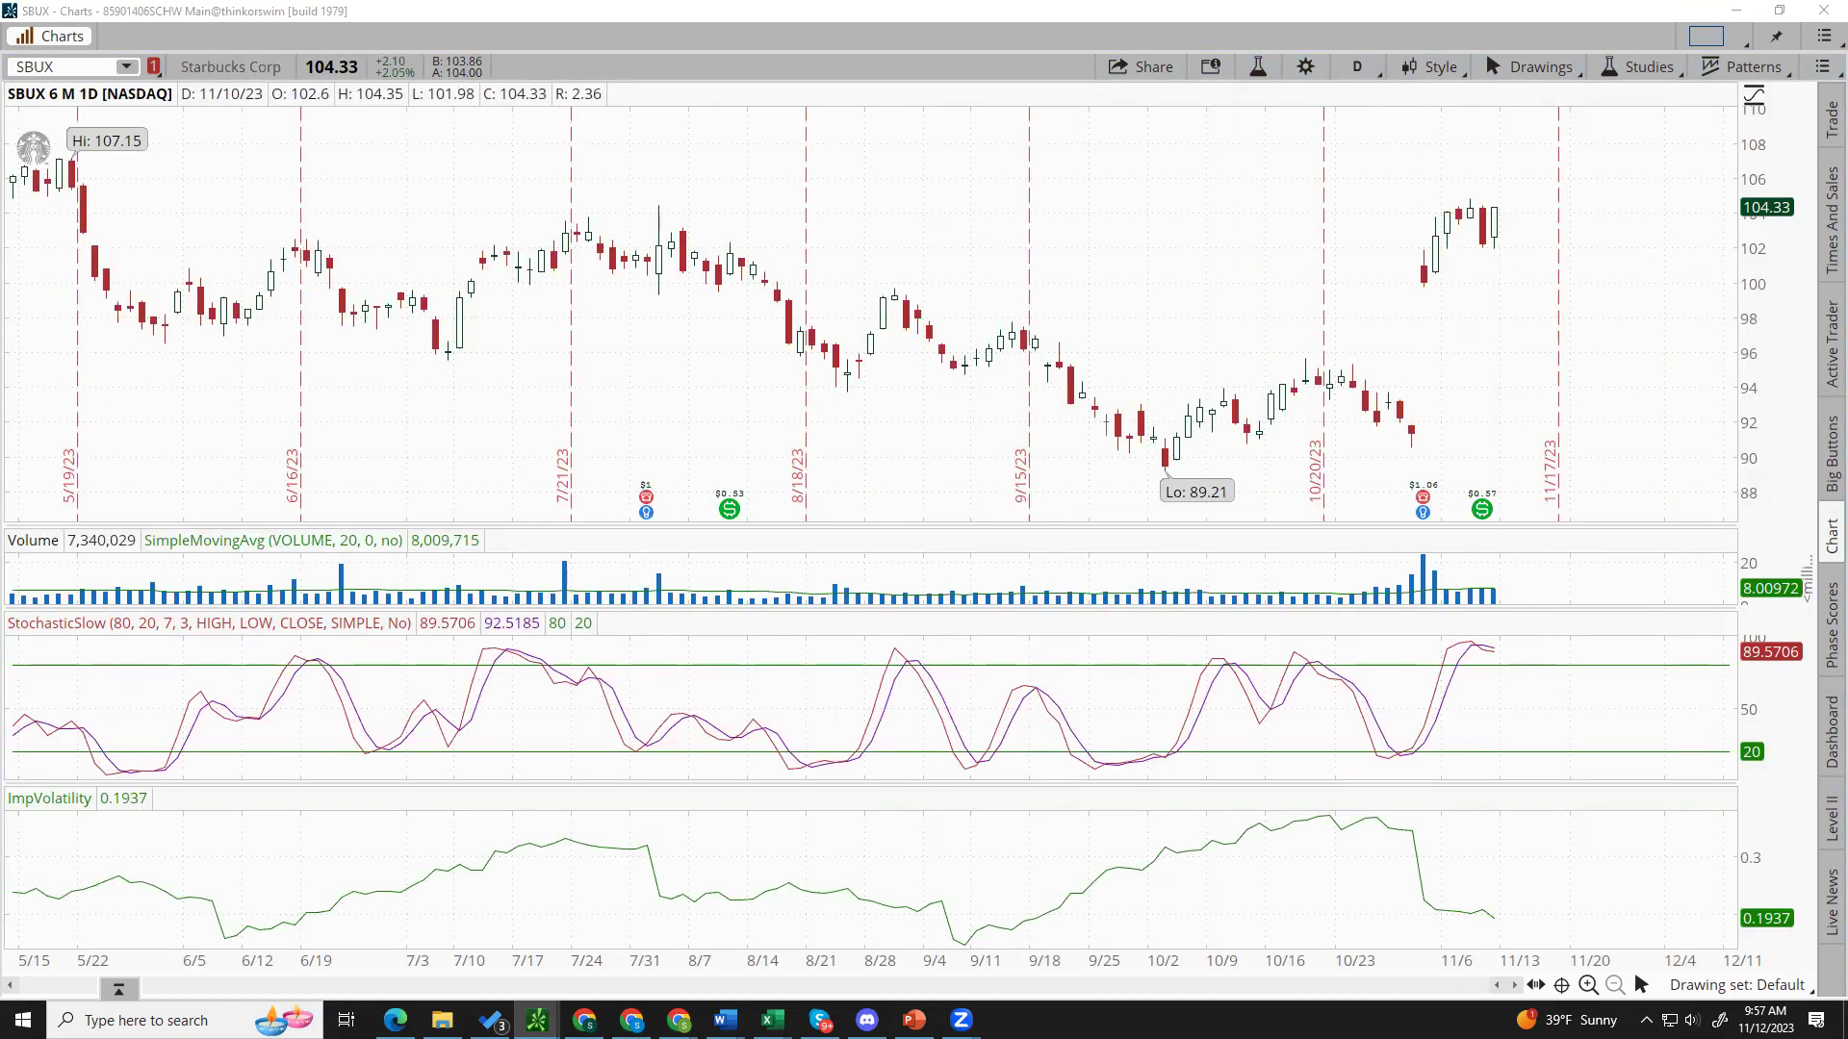
key("Down")
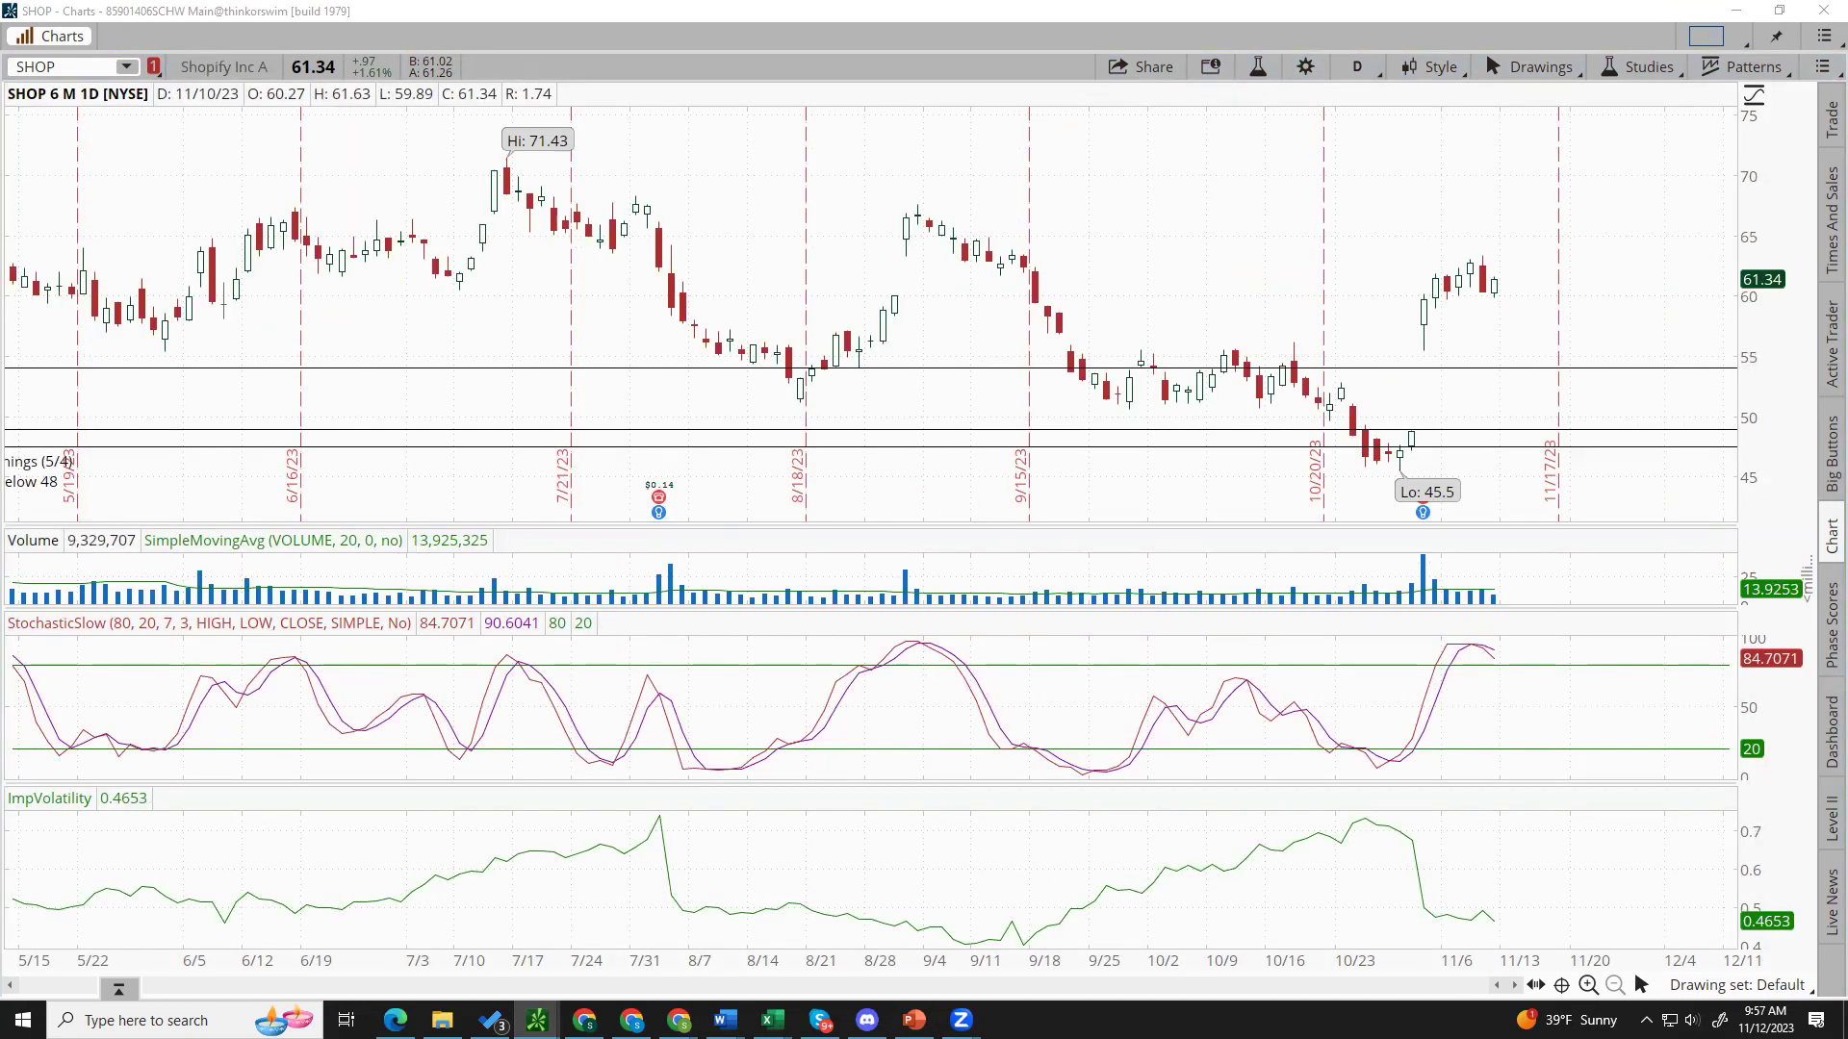
Step: View the SMCI and SPY charts, and load the TSLA chart
key("Down")
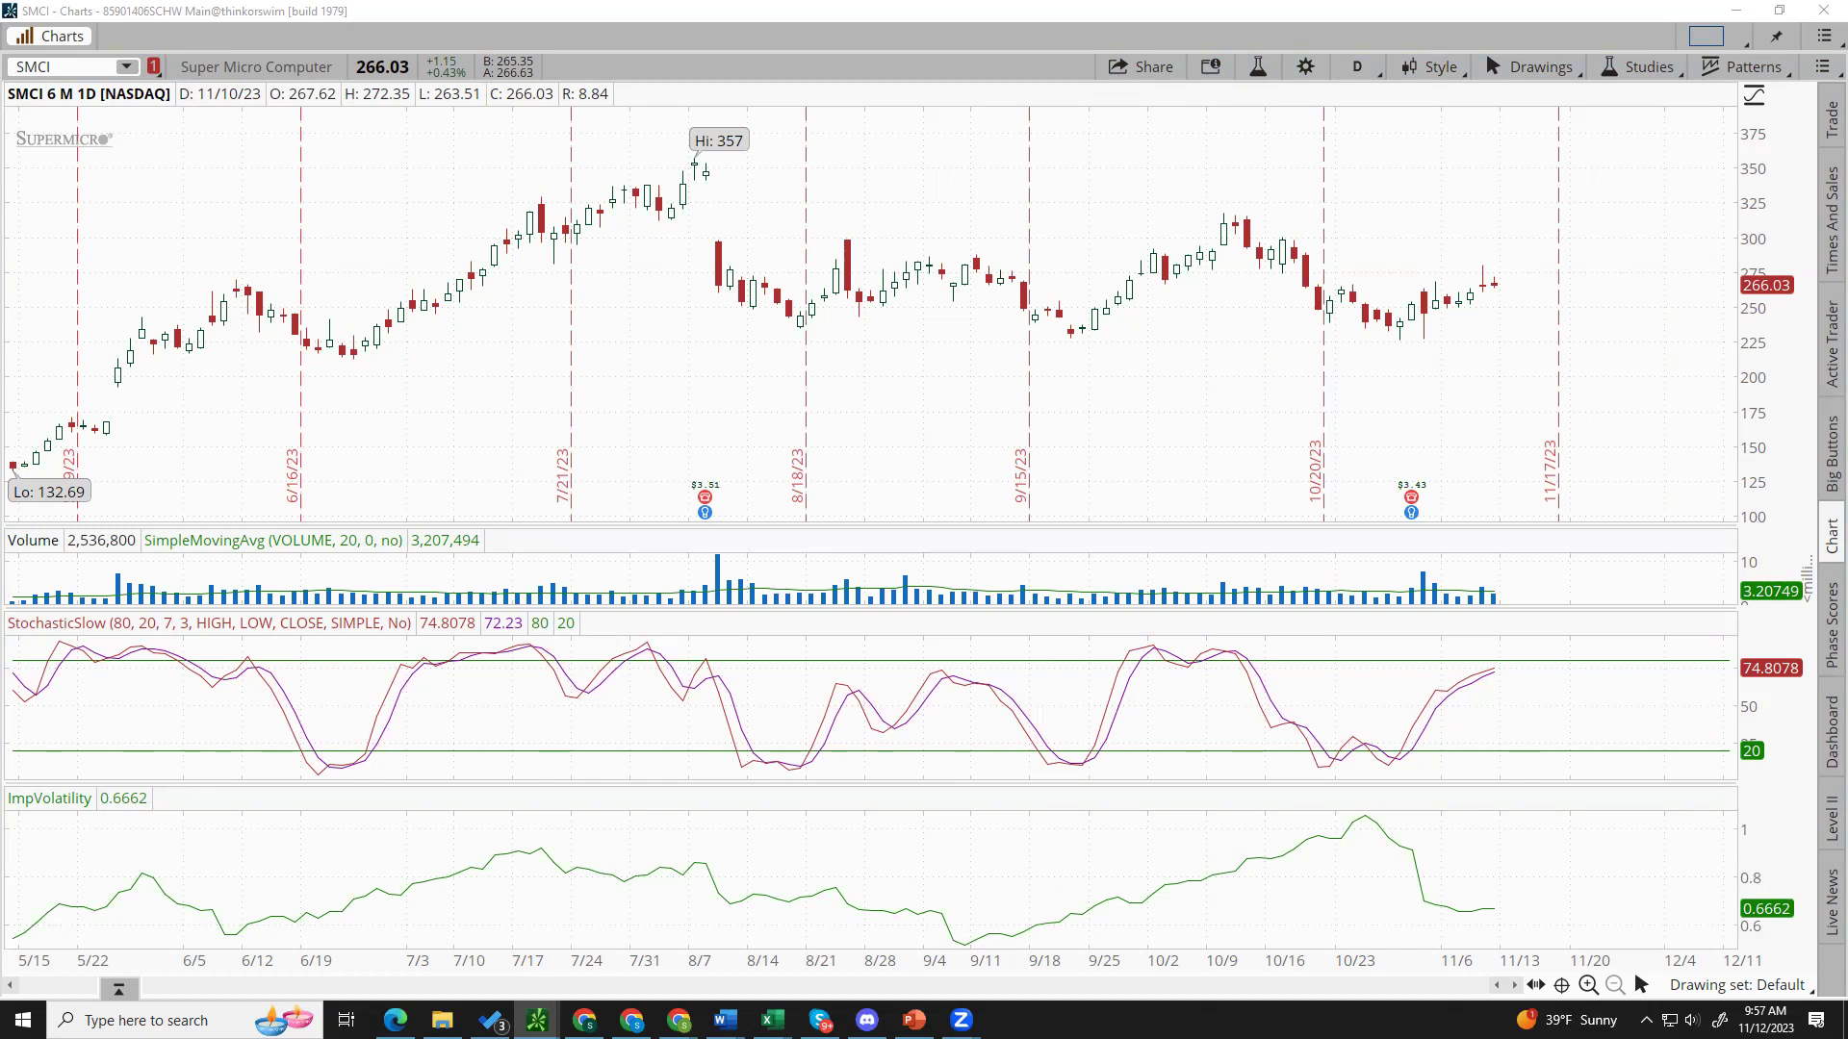
type("SPY")
key("Return")
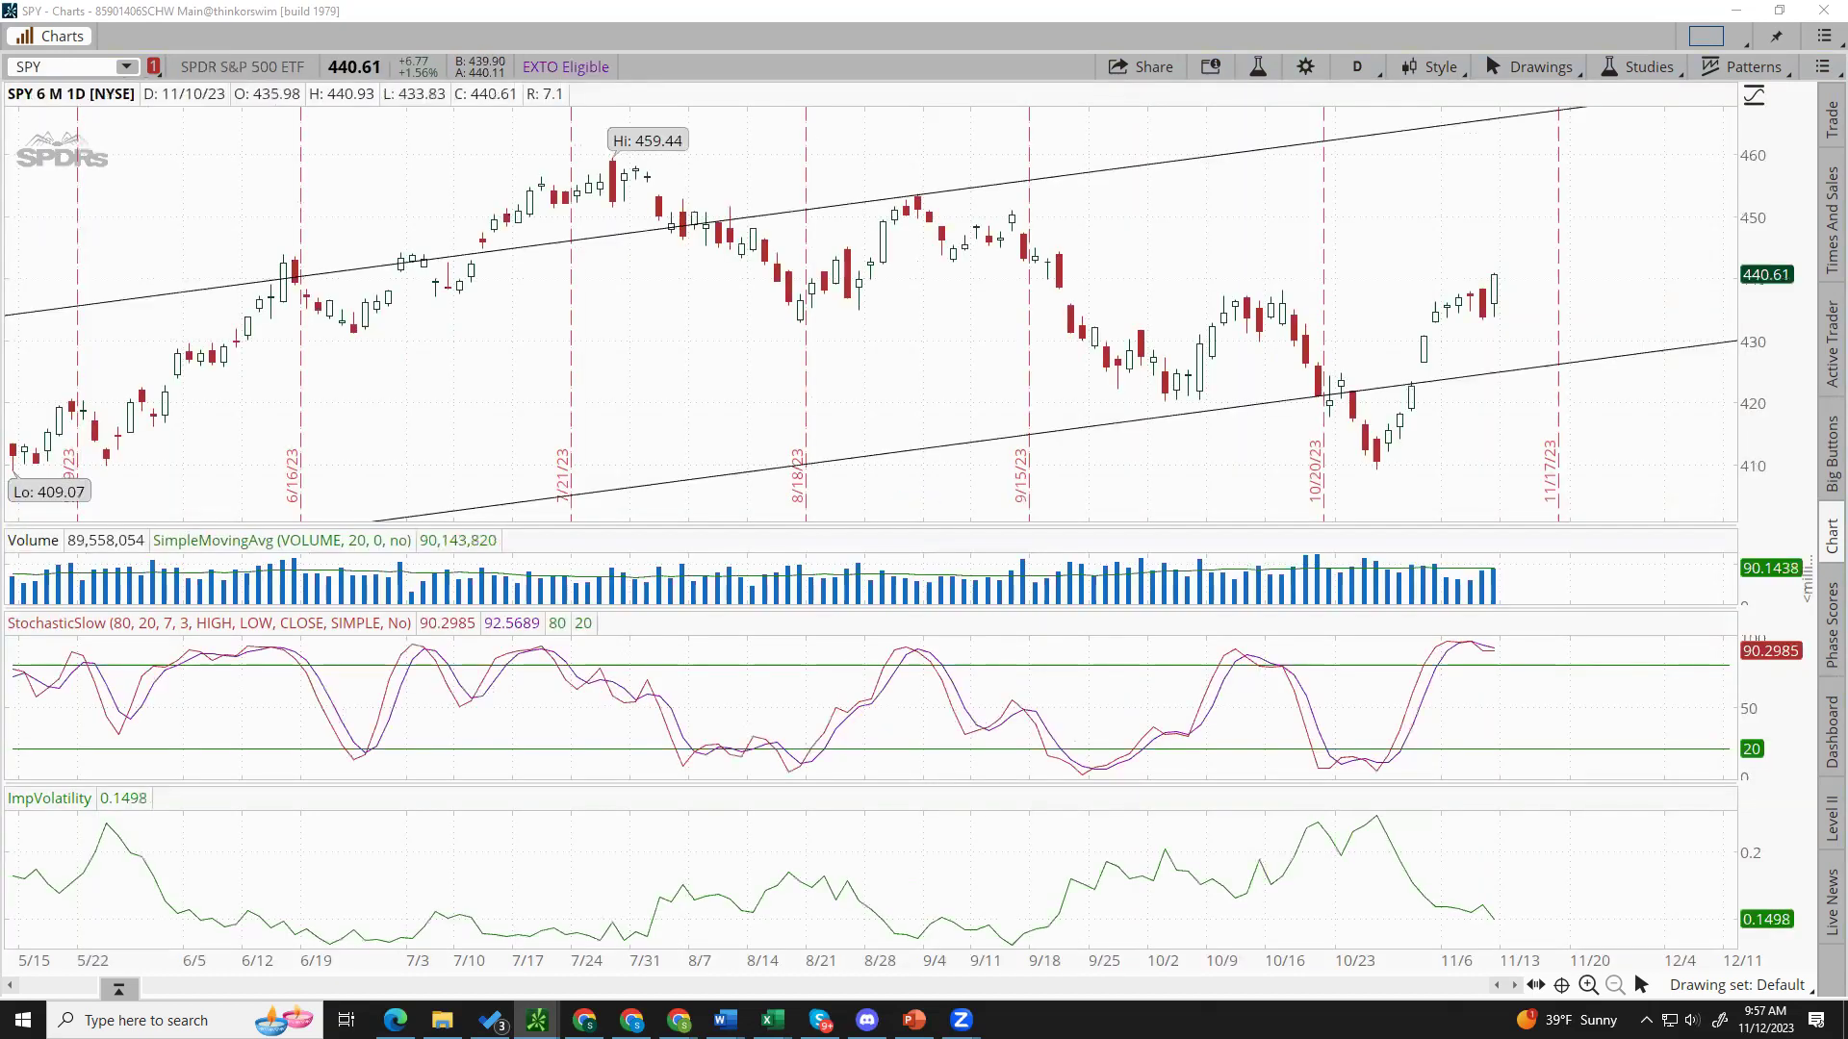
type("TSLA")
key("Return")
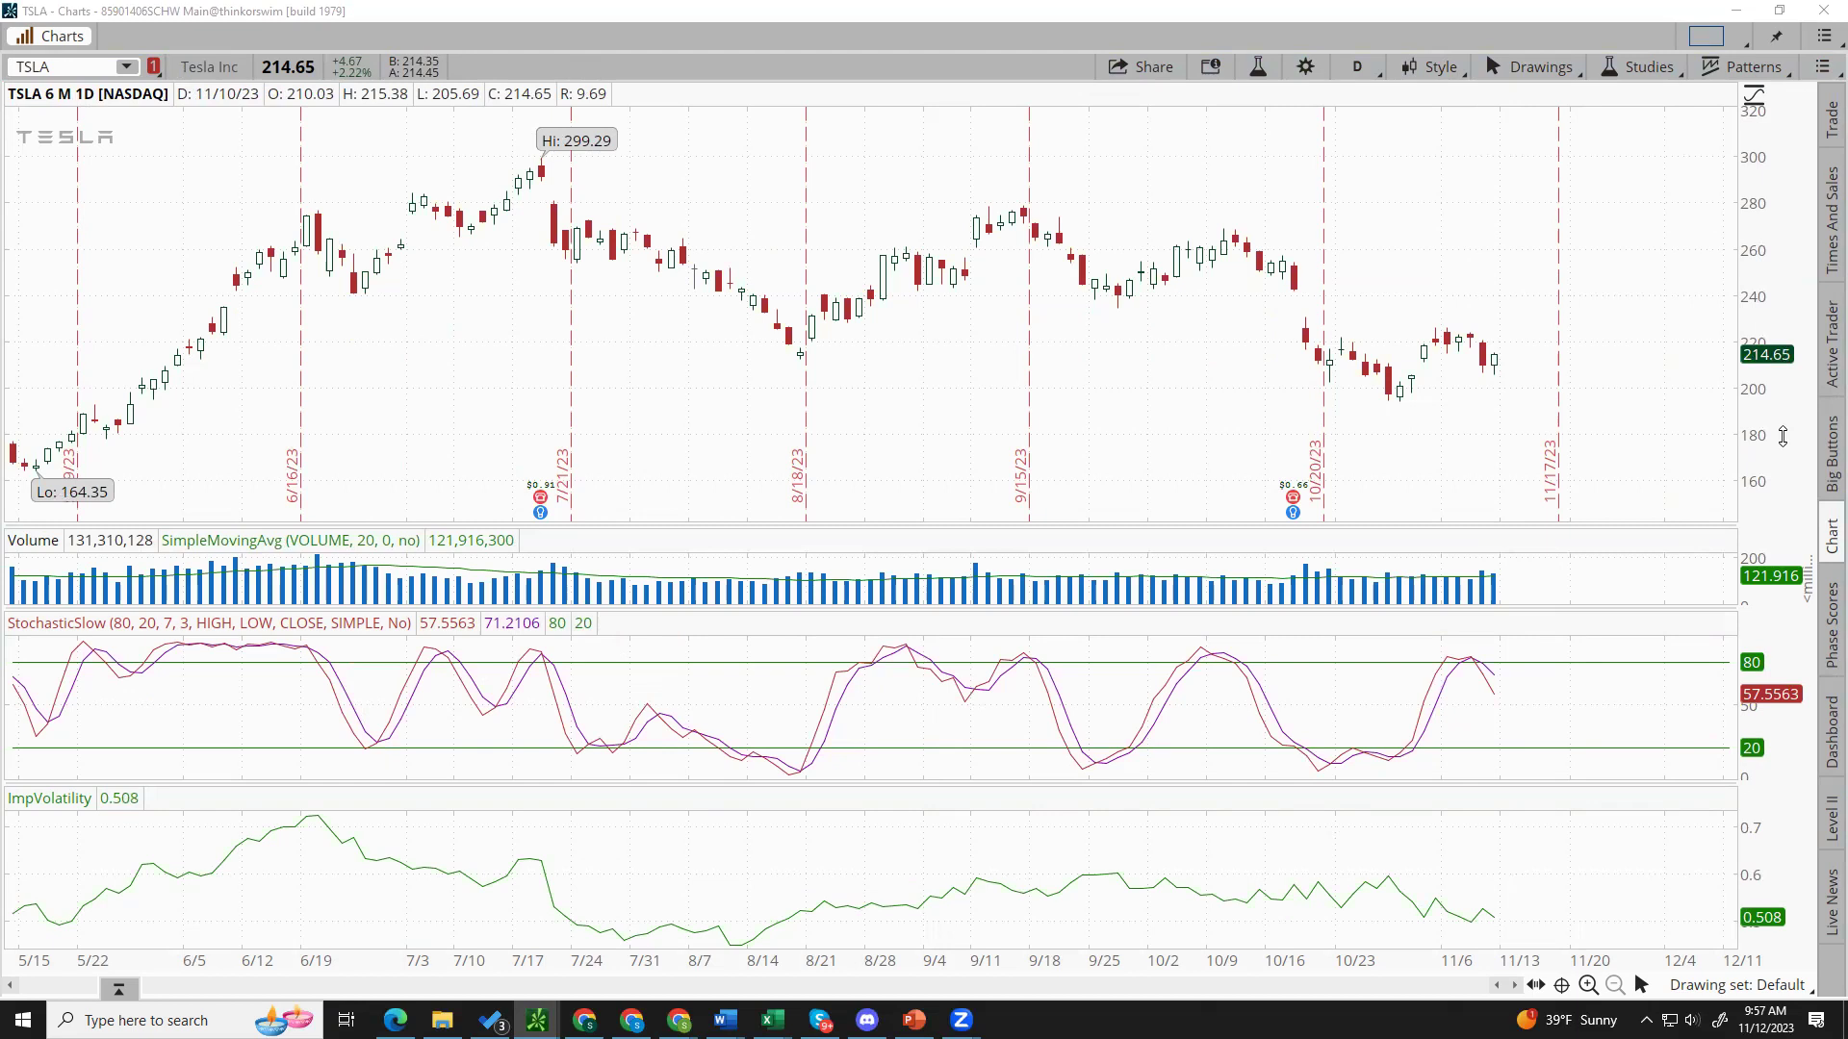
Step: Draw TSLA's falling trend line from October, its range between about 192 and 227, and the November rally with pullback and bounce near 205
left_click_drag(1232, 219, 1501, 454)
mouse_move(1383, 404)
left_mouse_down()
mouse_move(1450, 325)
mouse_move(1477, 329)
mouse_move(1285, 323)
left_mouse_up()
mouse_move(1407, 327)
left_mouse_down()
mouse_move(1469, 325)
mouse_move(1506, 373)
left_mouse_up()
mouse_move(1330, 406)
left_mouse_down()
mouse_move(1540, 408)
mouse_move(1561, 375)
mouse_move(1527, 376)
mouse_move(1544, 354)
left_mouse_up()
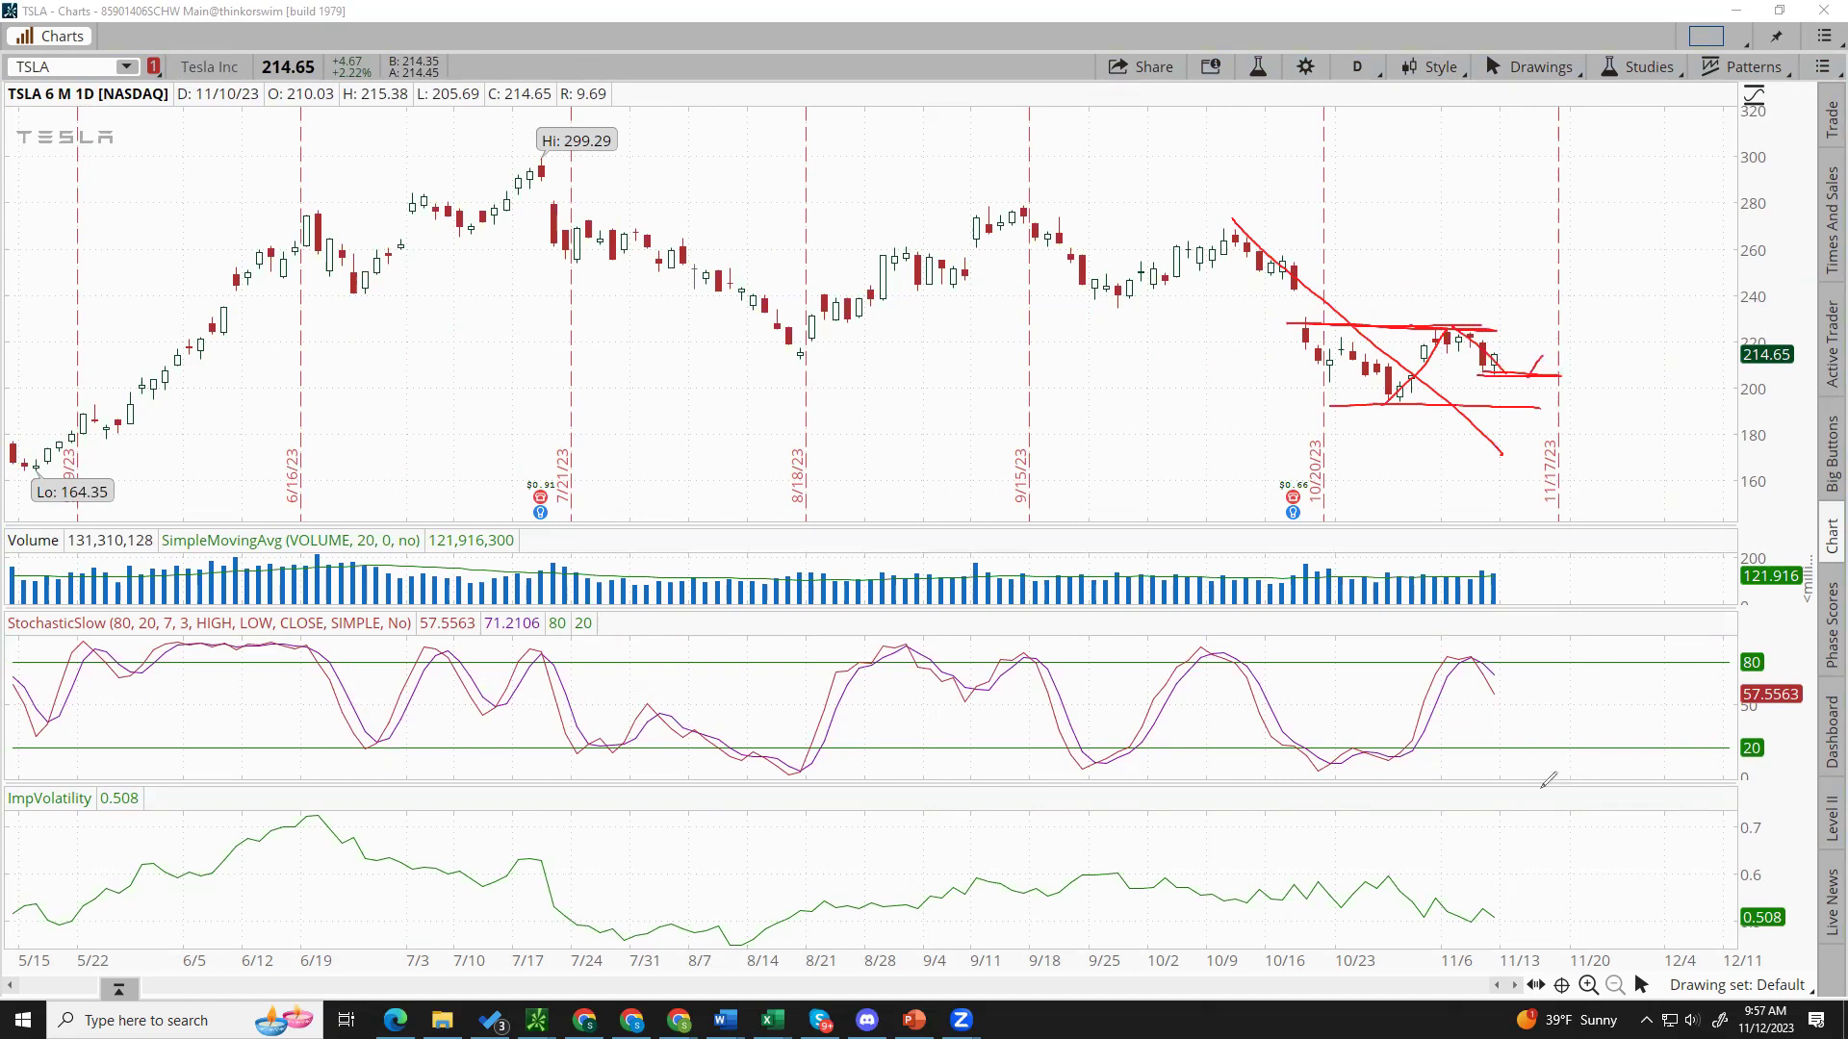
Step: Sketch TSLA's projected stochastic upturn, an up arrow to the bounce area and a level line near 262, and clear the annotations
mouse_move(1482, 664)
left_mouse_down()
mouse_move(1523, 706)
mouse_move(1548, 678)
left_mouse_up()
mouse_move(1529, 783)
left_mouse_down()
mouse_move(1529, 385)
mouse_move(1511, 412)
mouse_move(1554, 407)
left_mouse_up()
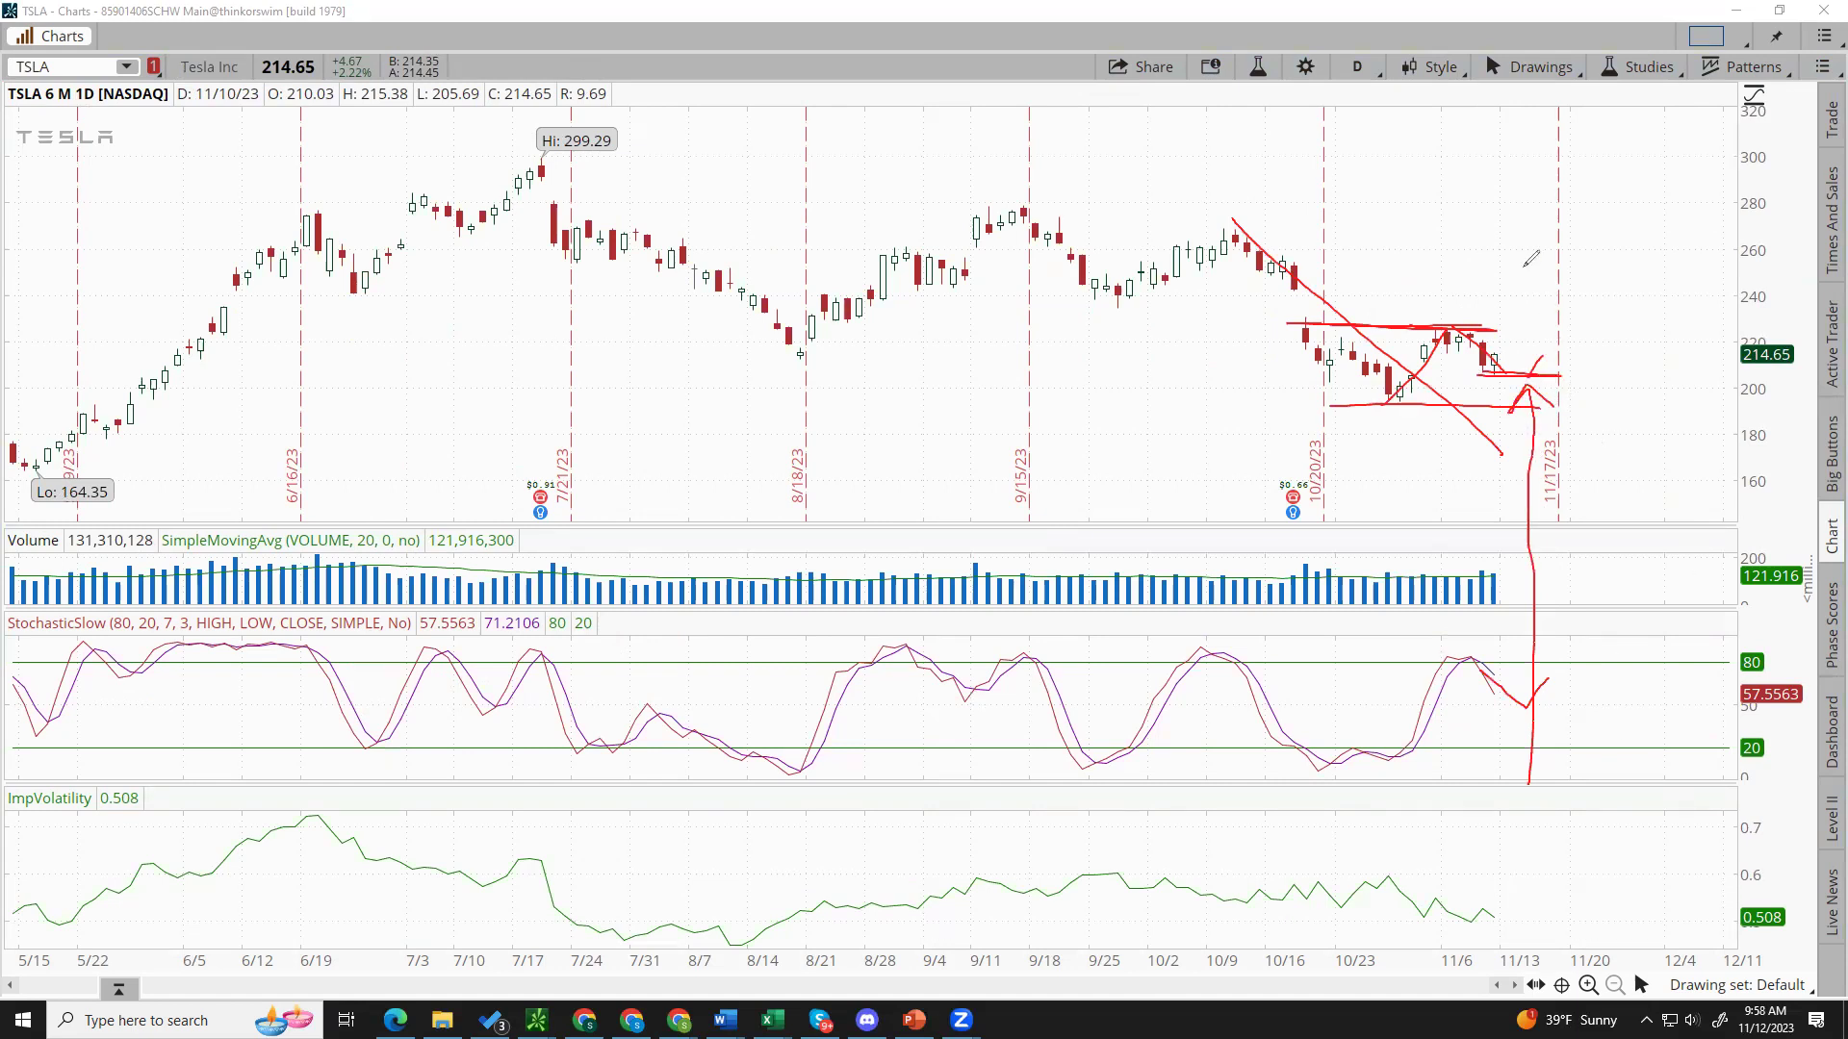
left_click_drag(1271, 248, 1798, 239)
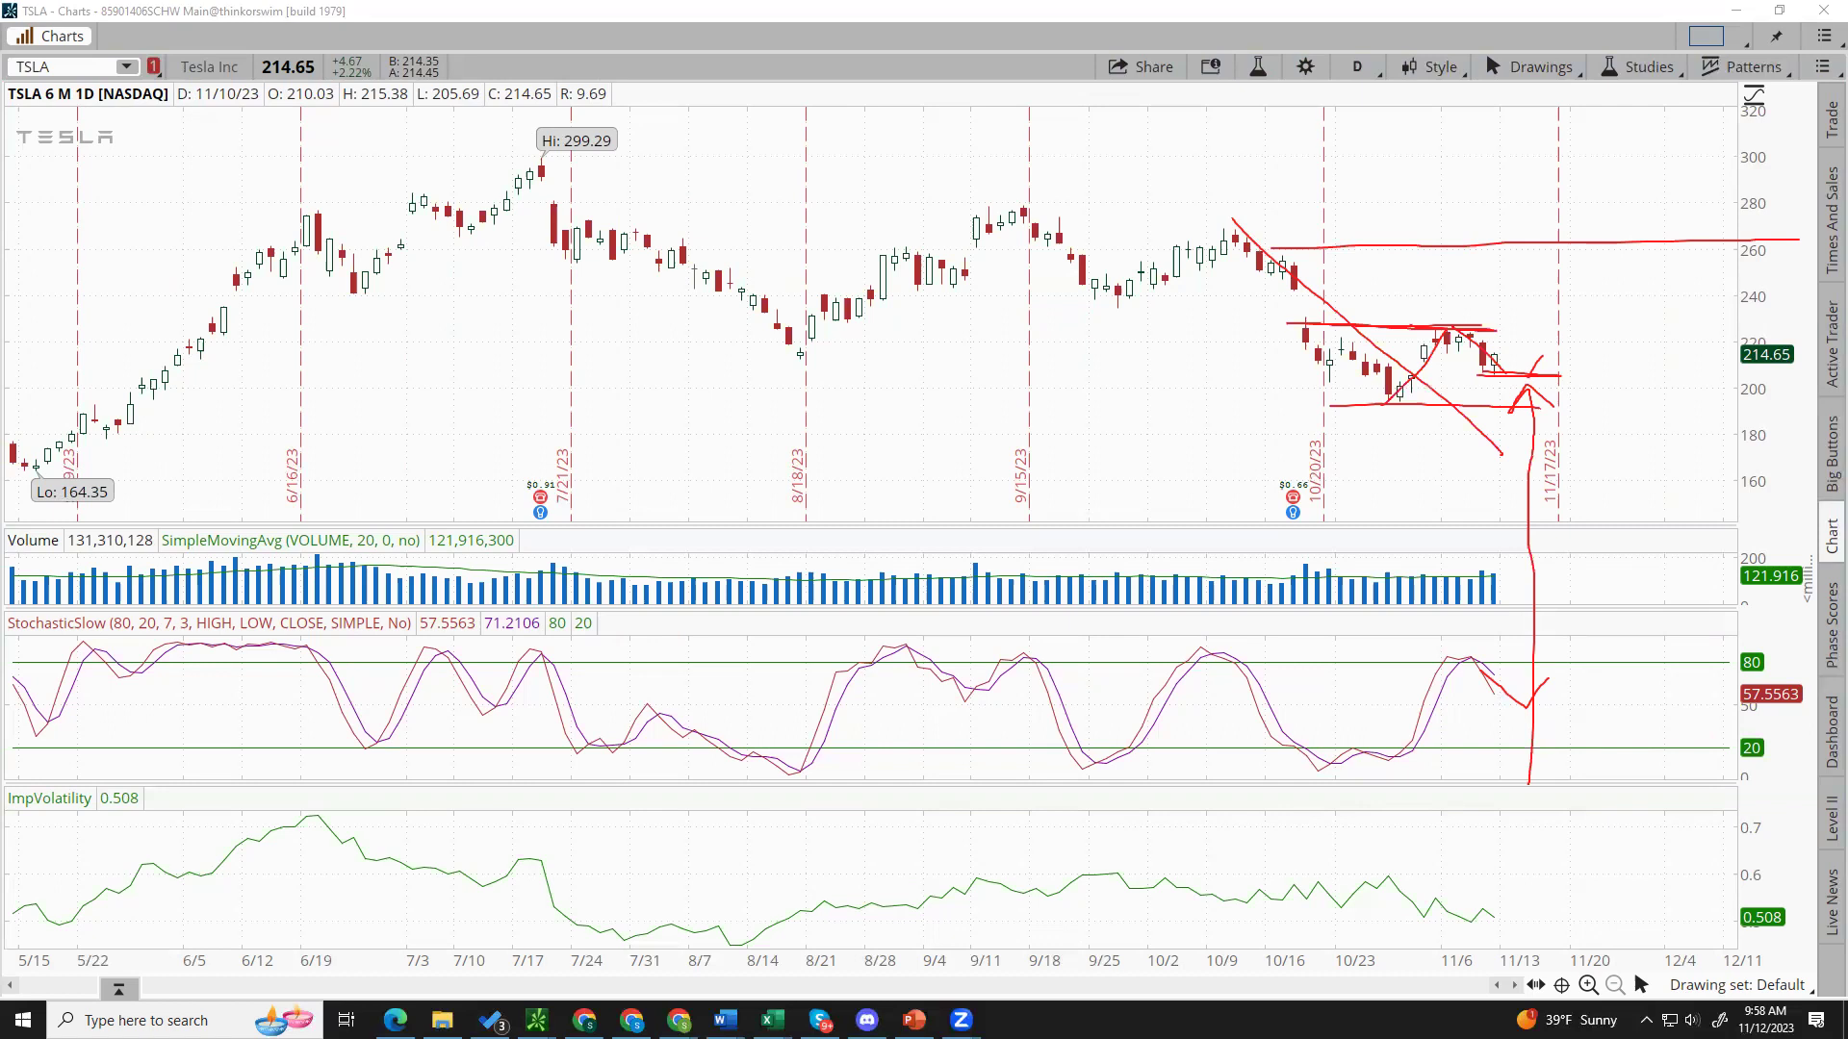
key("Escape")
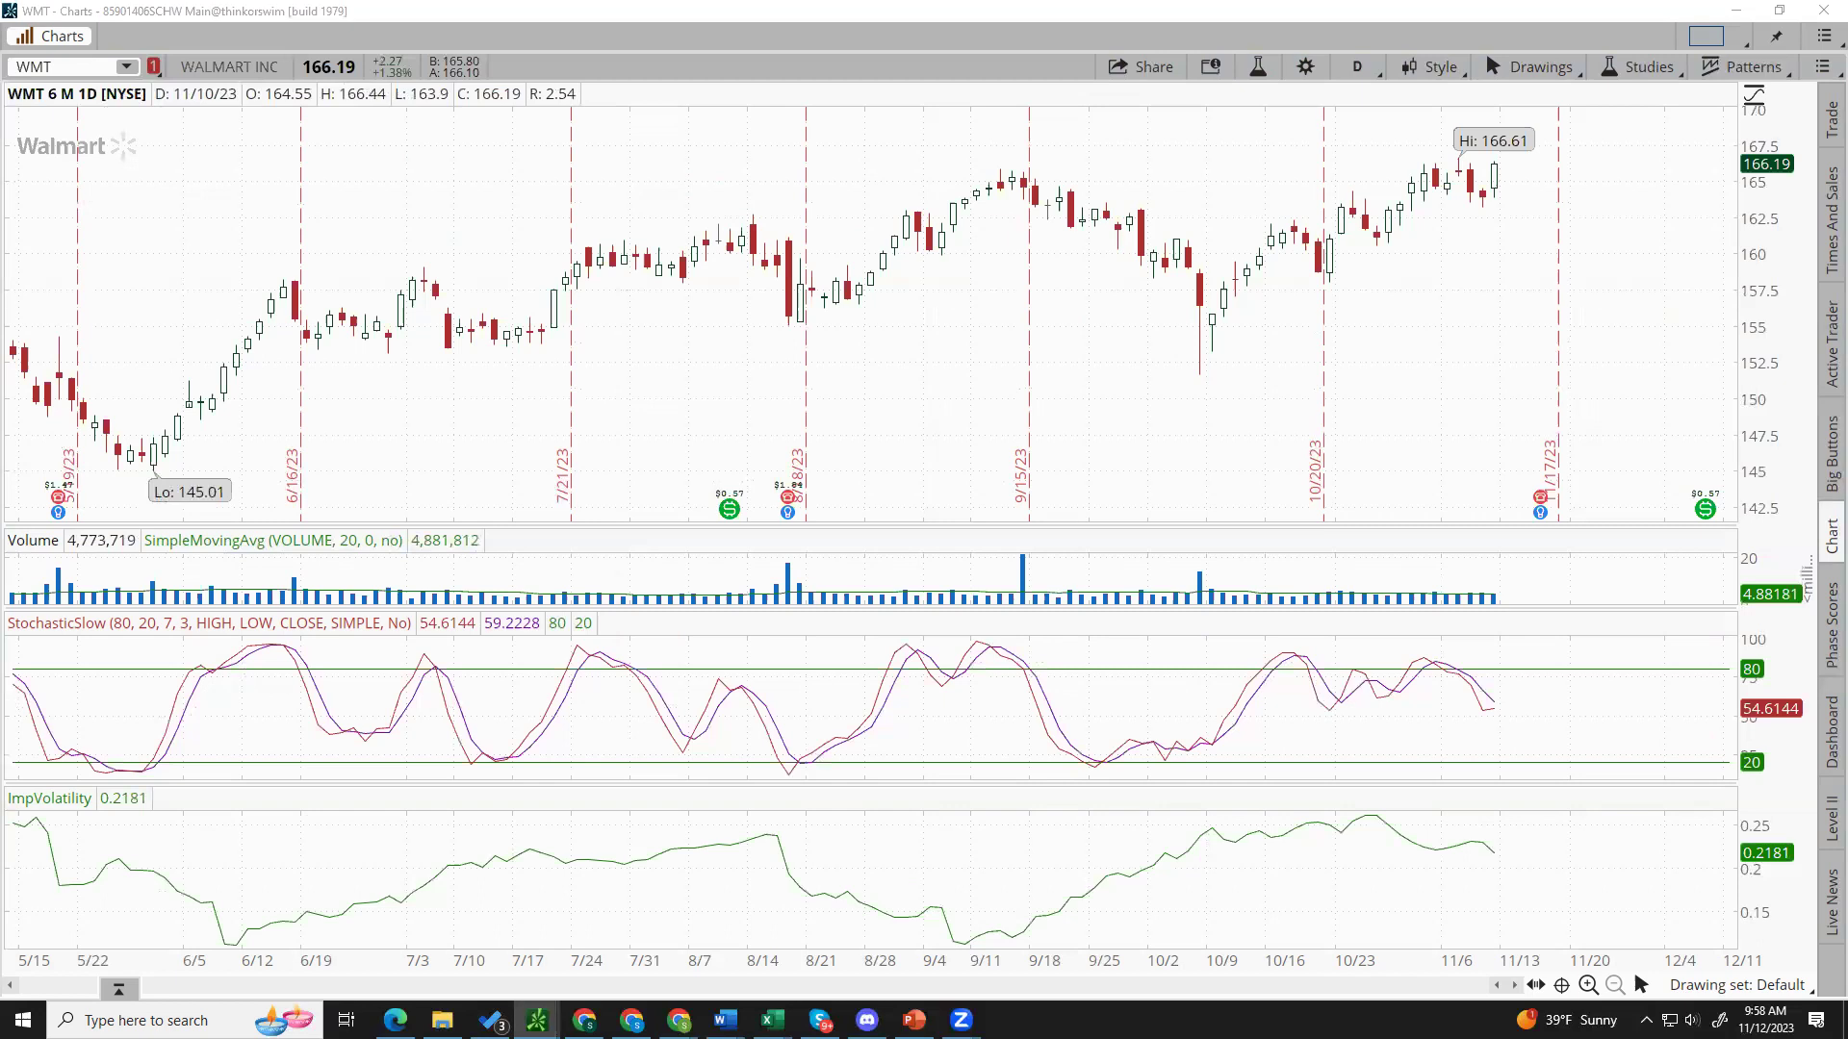
Step: Step through the sector ETF charts, including XLE, XLF, XLI and XLP
key("Down")
key("Down")
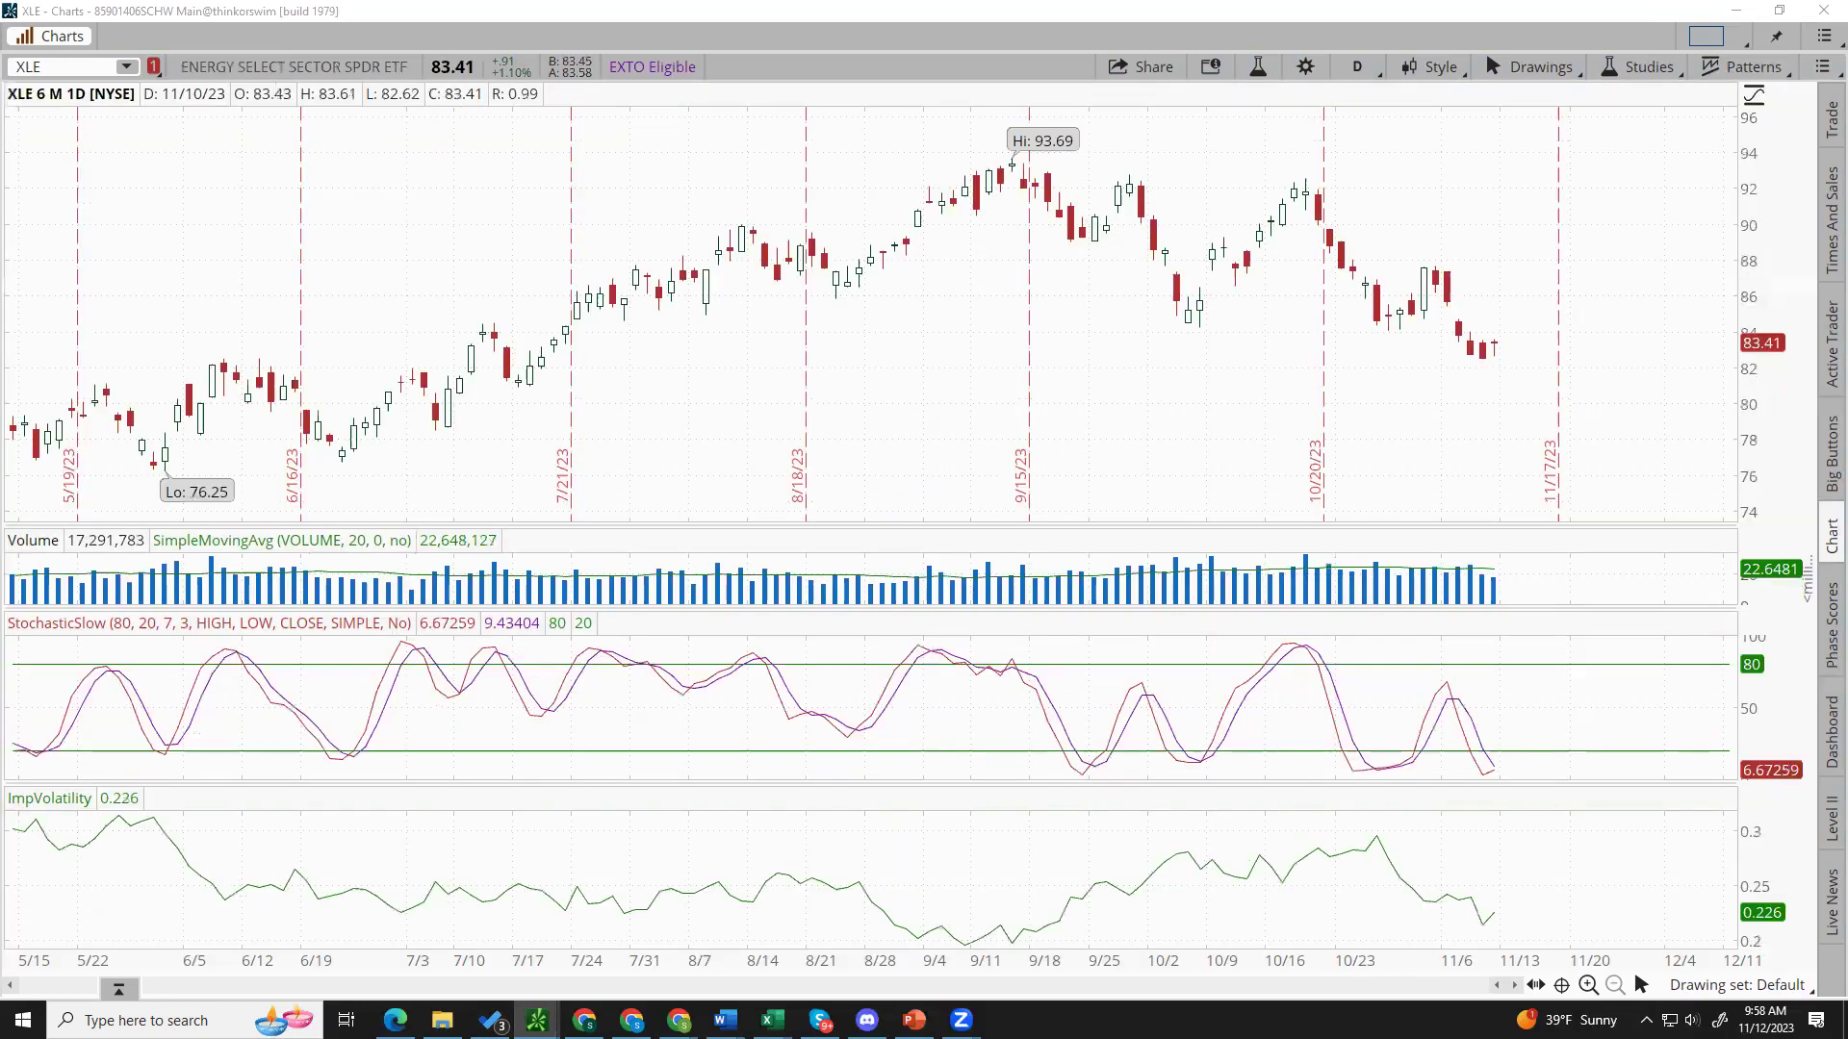
key("Down")
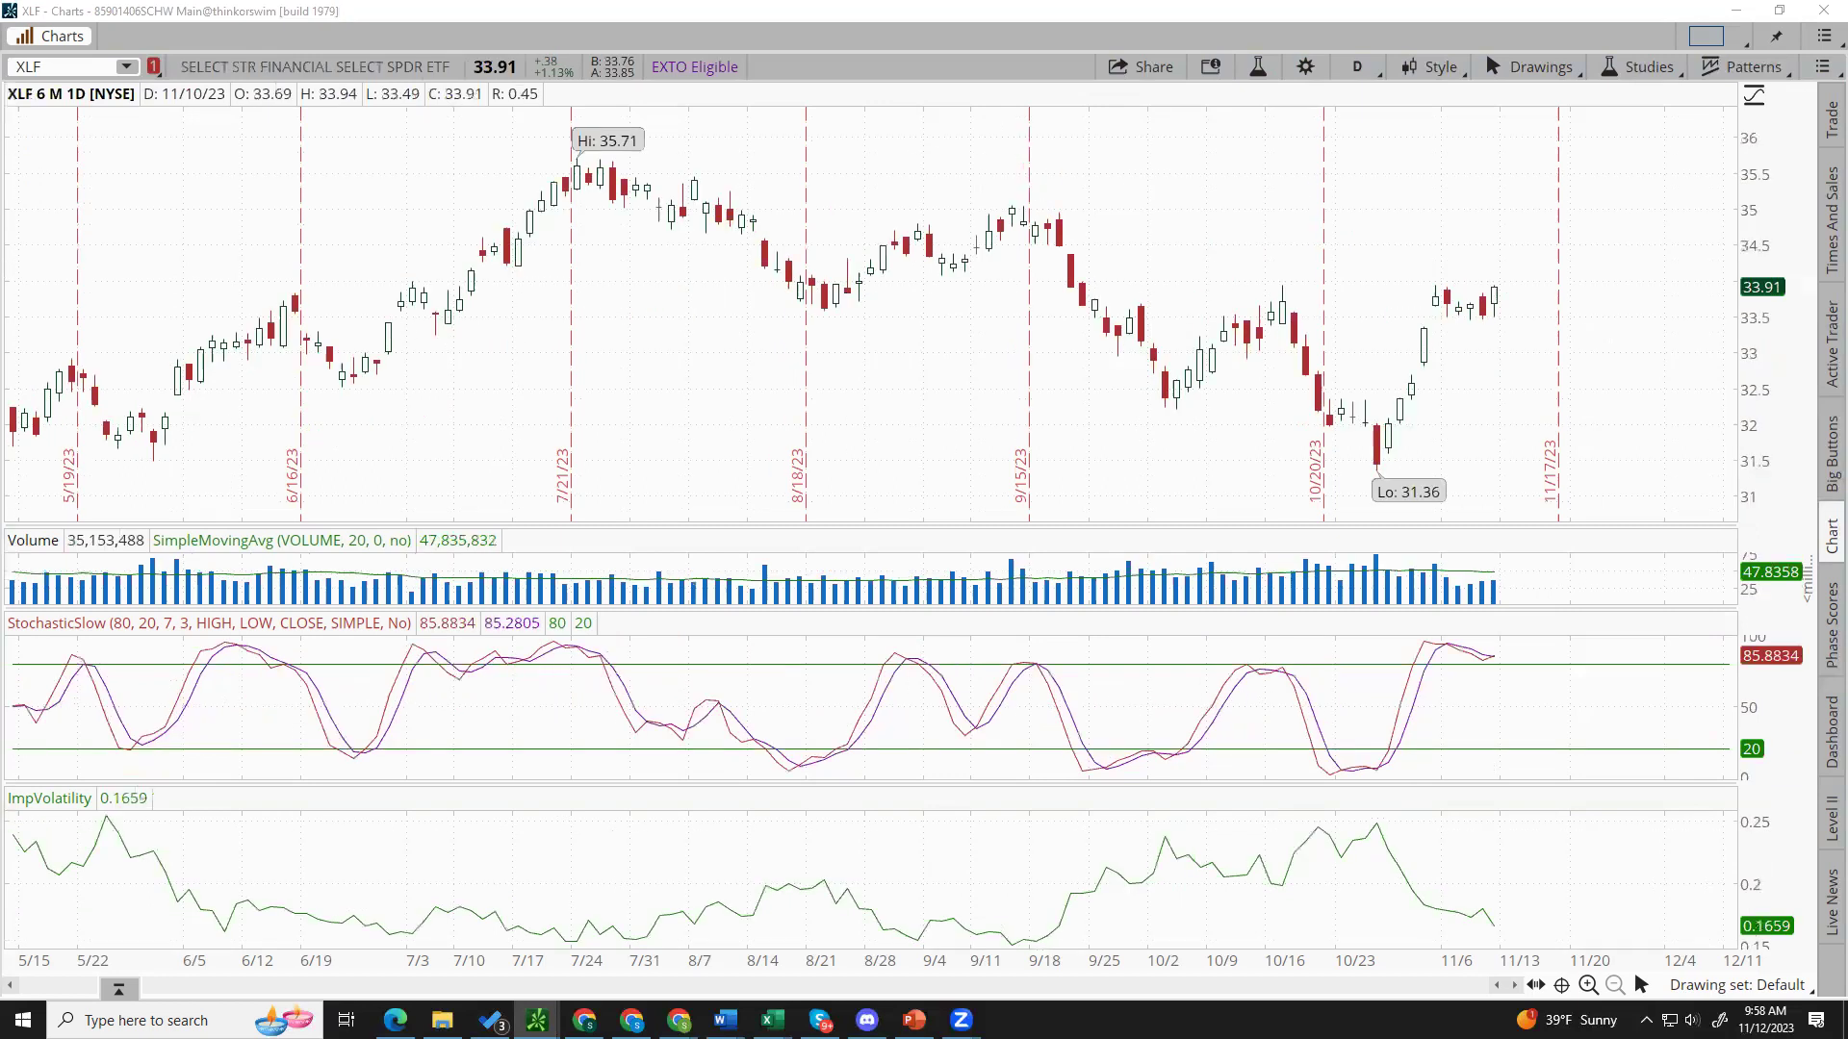
key("Down")
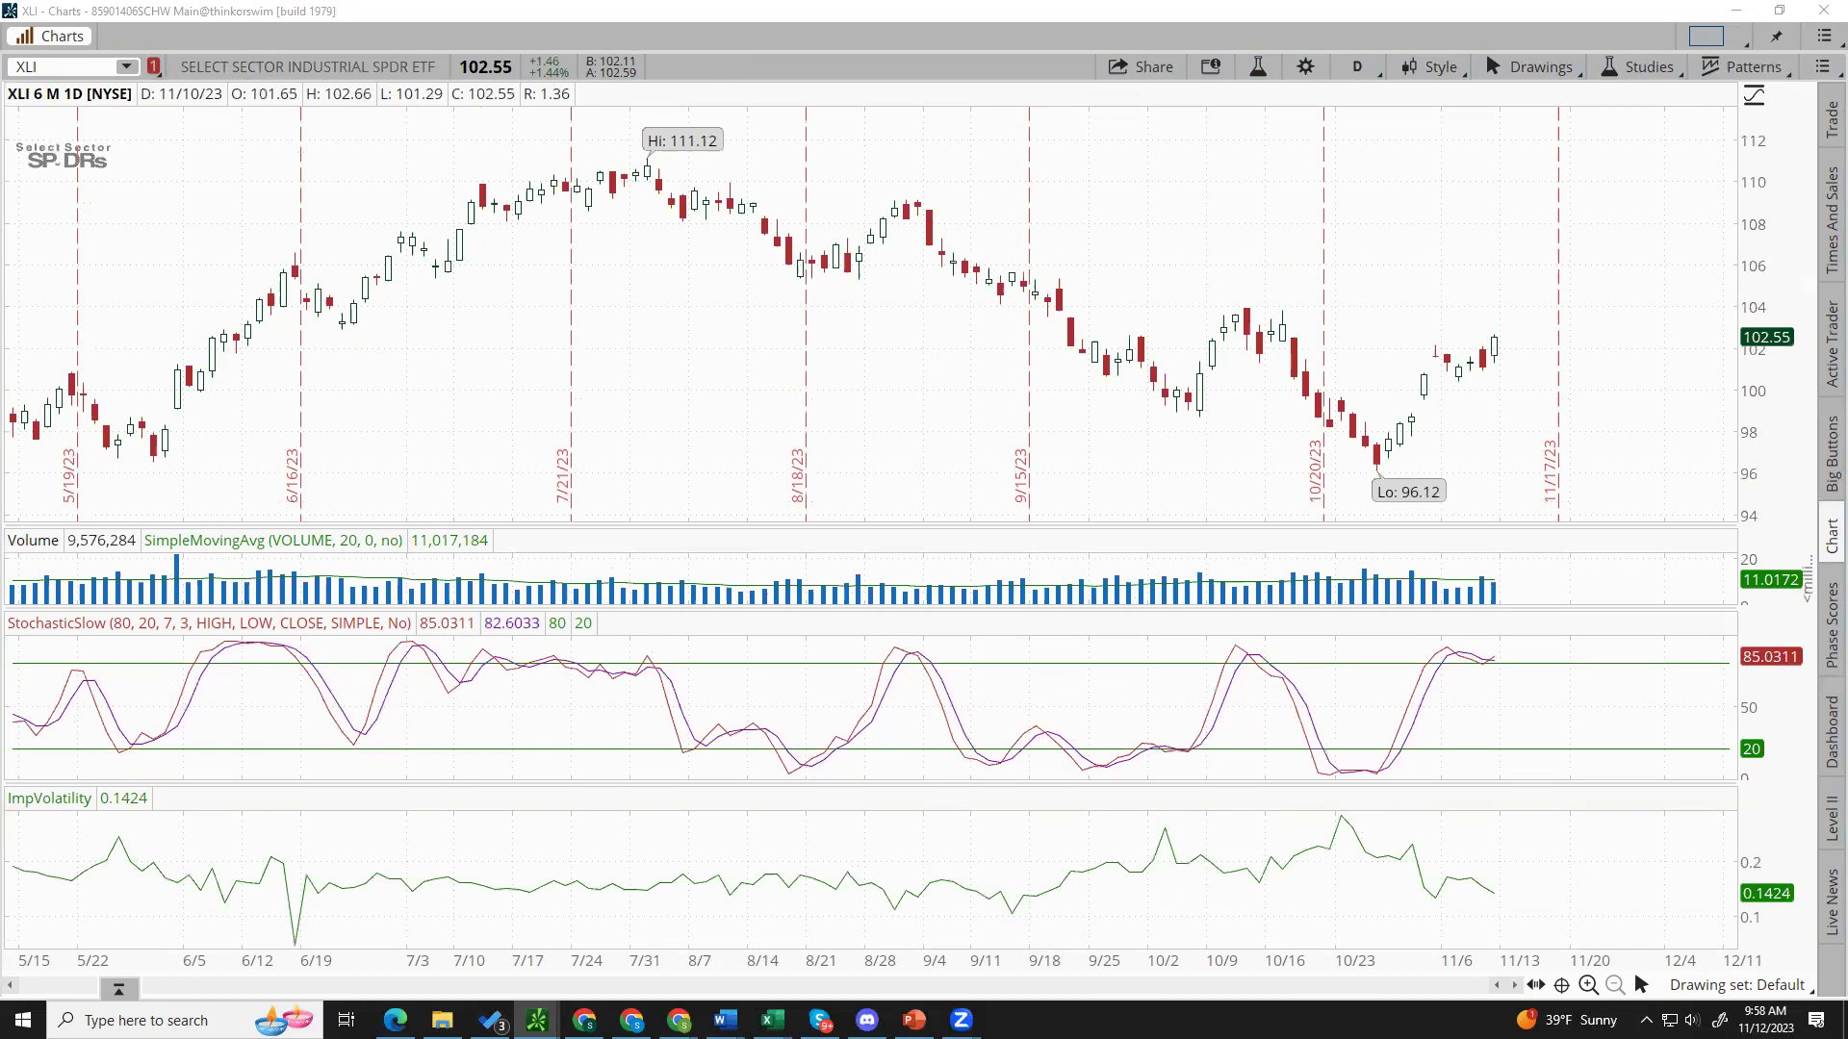
key("Down")
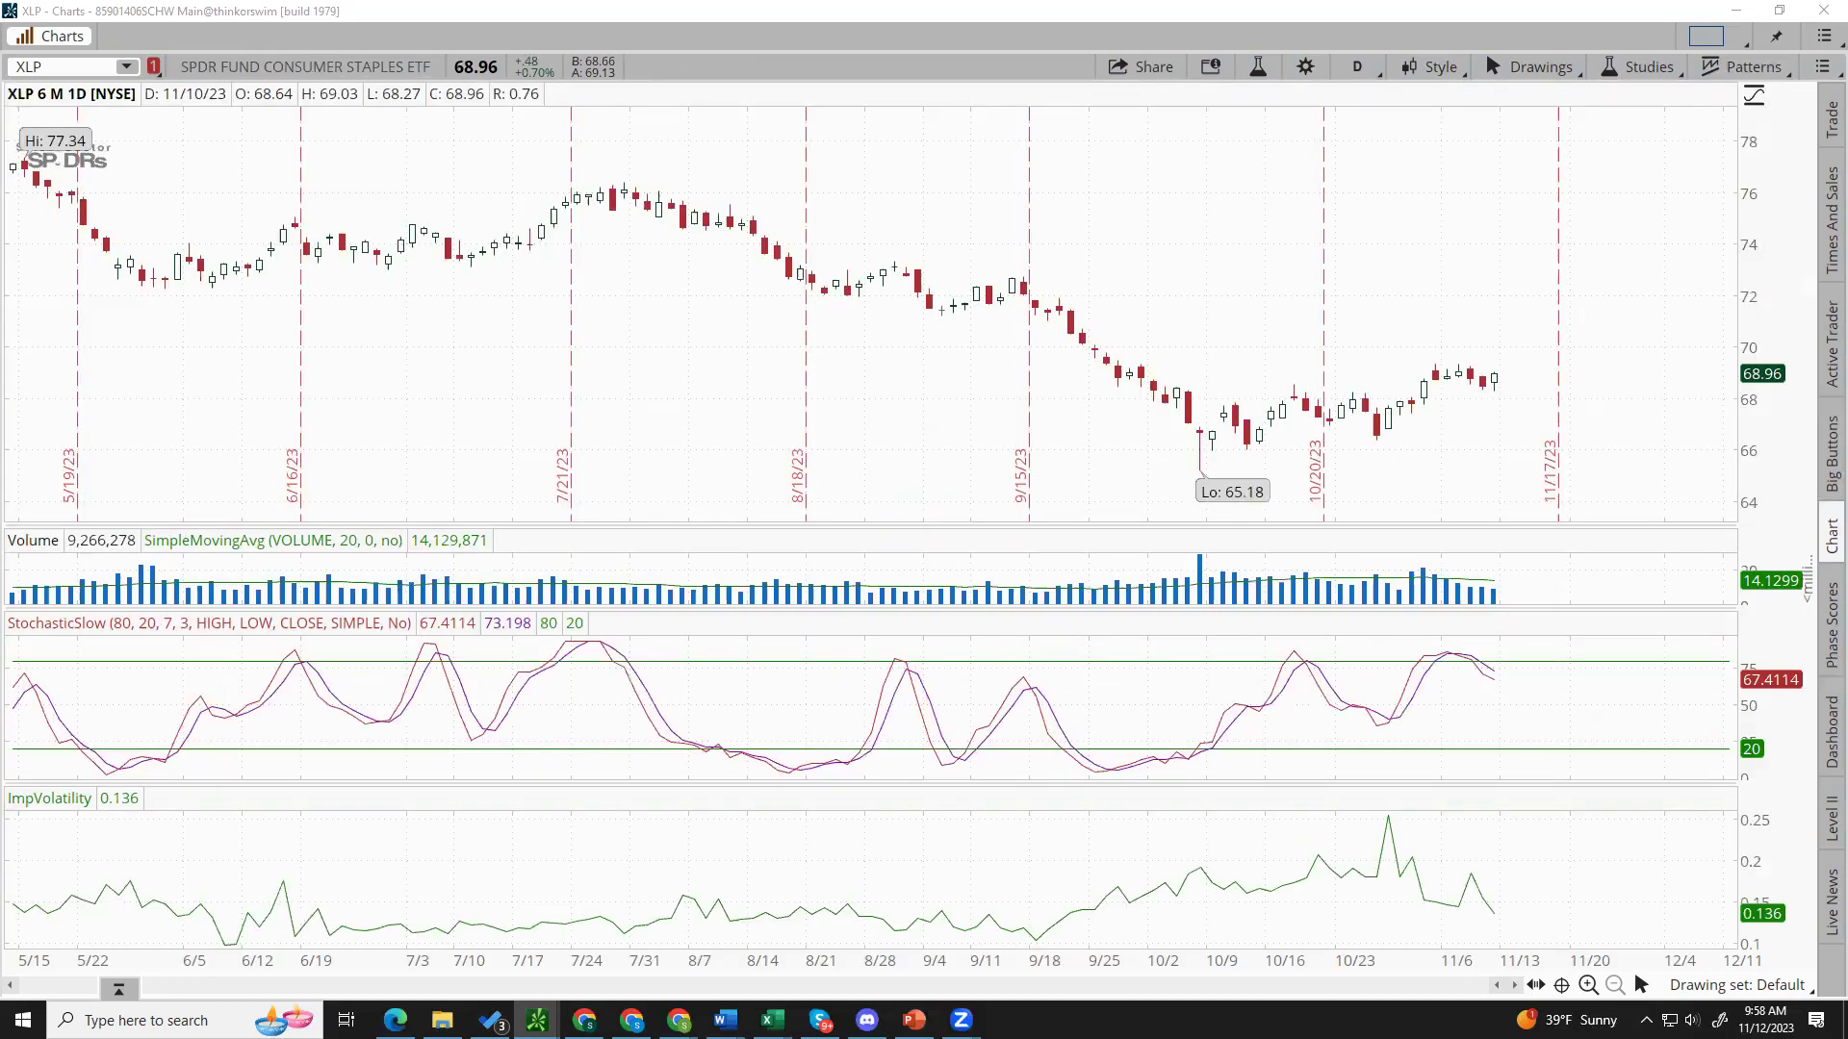
key("Down")
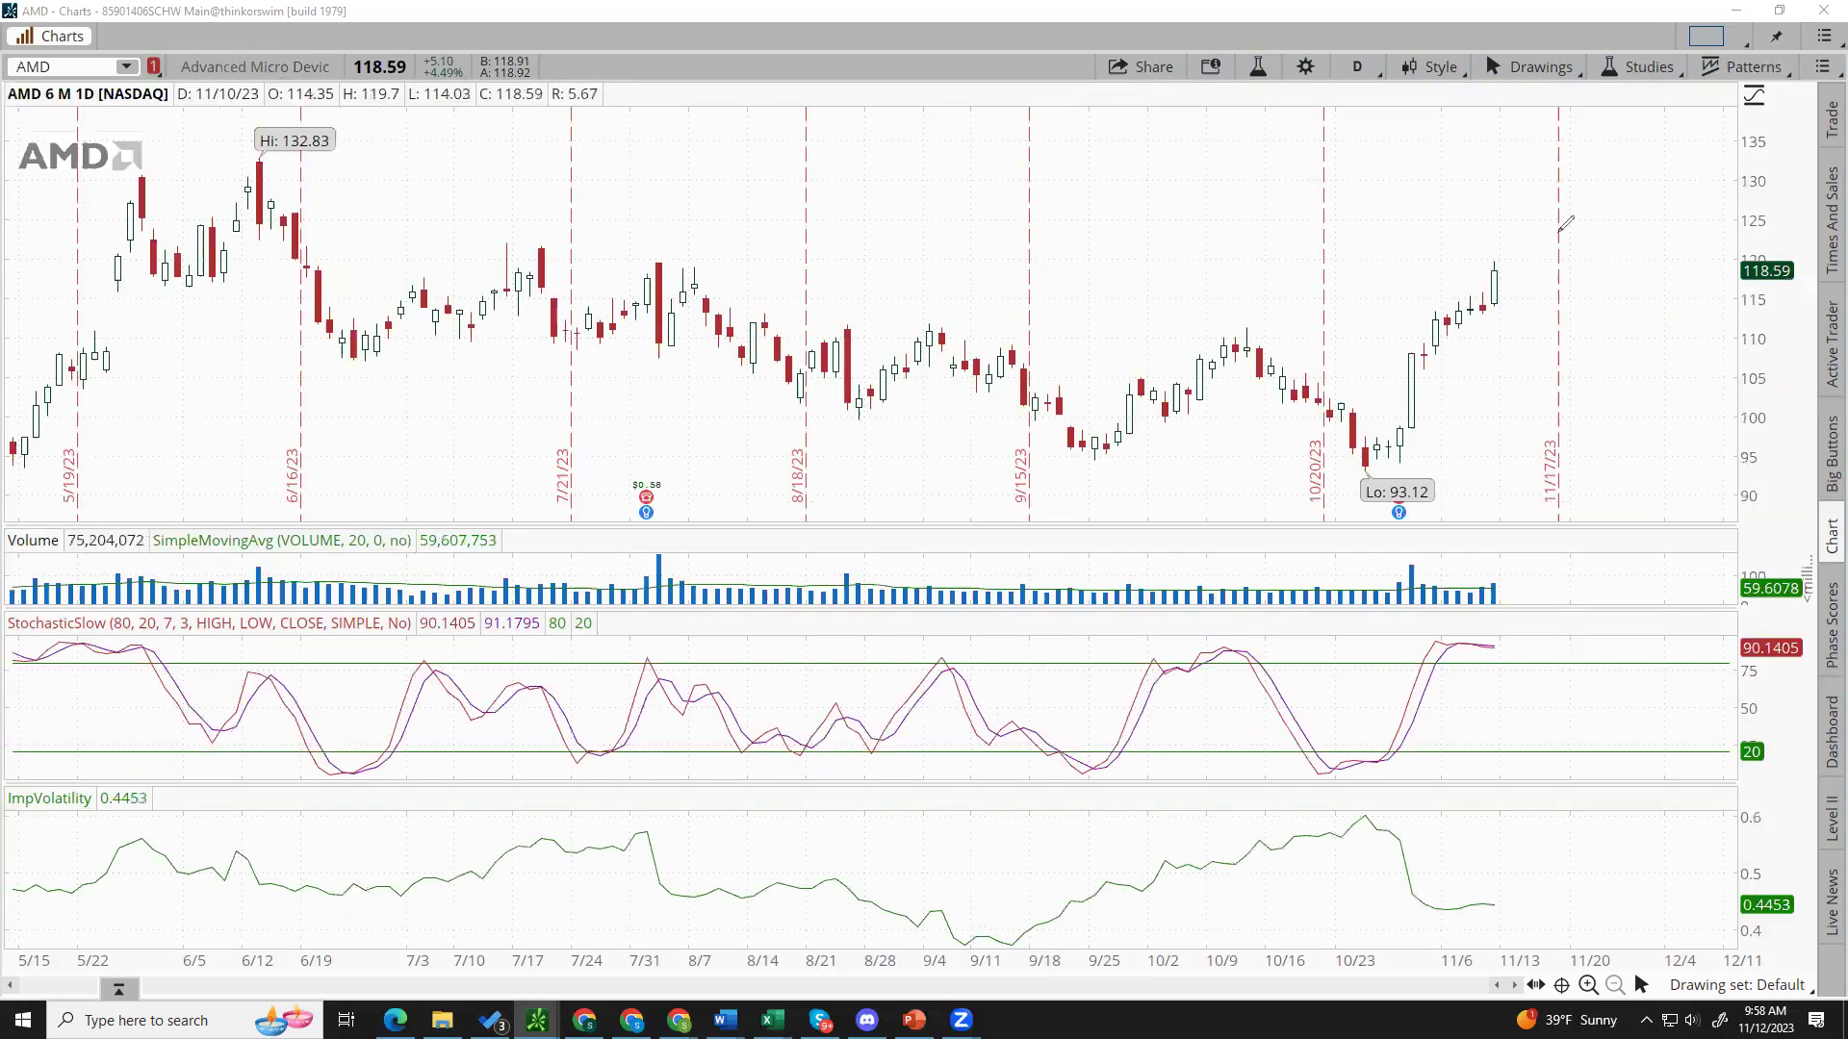
Step: Draw AMD's rally from the October low, a projected pullback to about 110 and the October resistance line, and clear the annotations
mouse_move(1375, 460)
left_mouse_down()
mouse_move(1511, 266)
mouse_move(1539, 261)
mouse_move(1501, 273)
mouse_move(1580, 343)
mouse_move(1600, 321)
left_mouse_up()
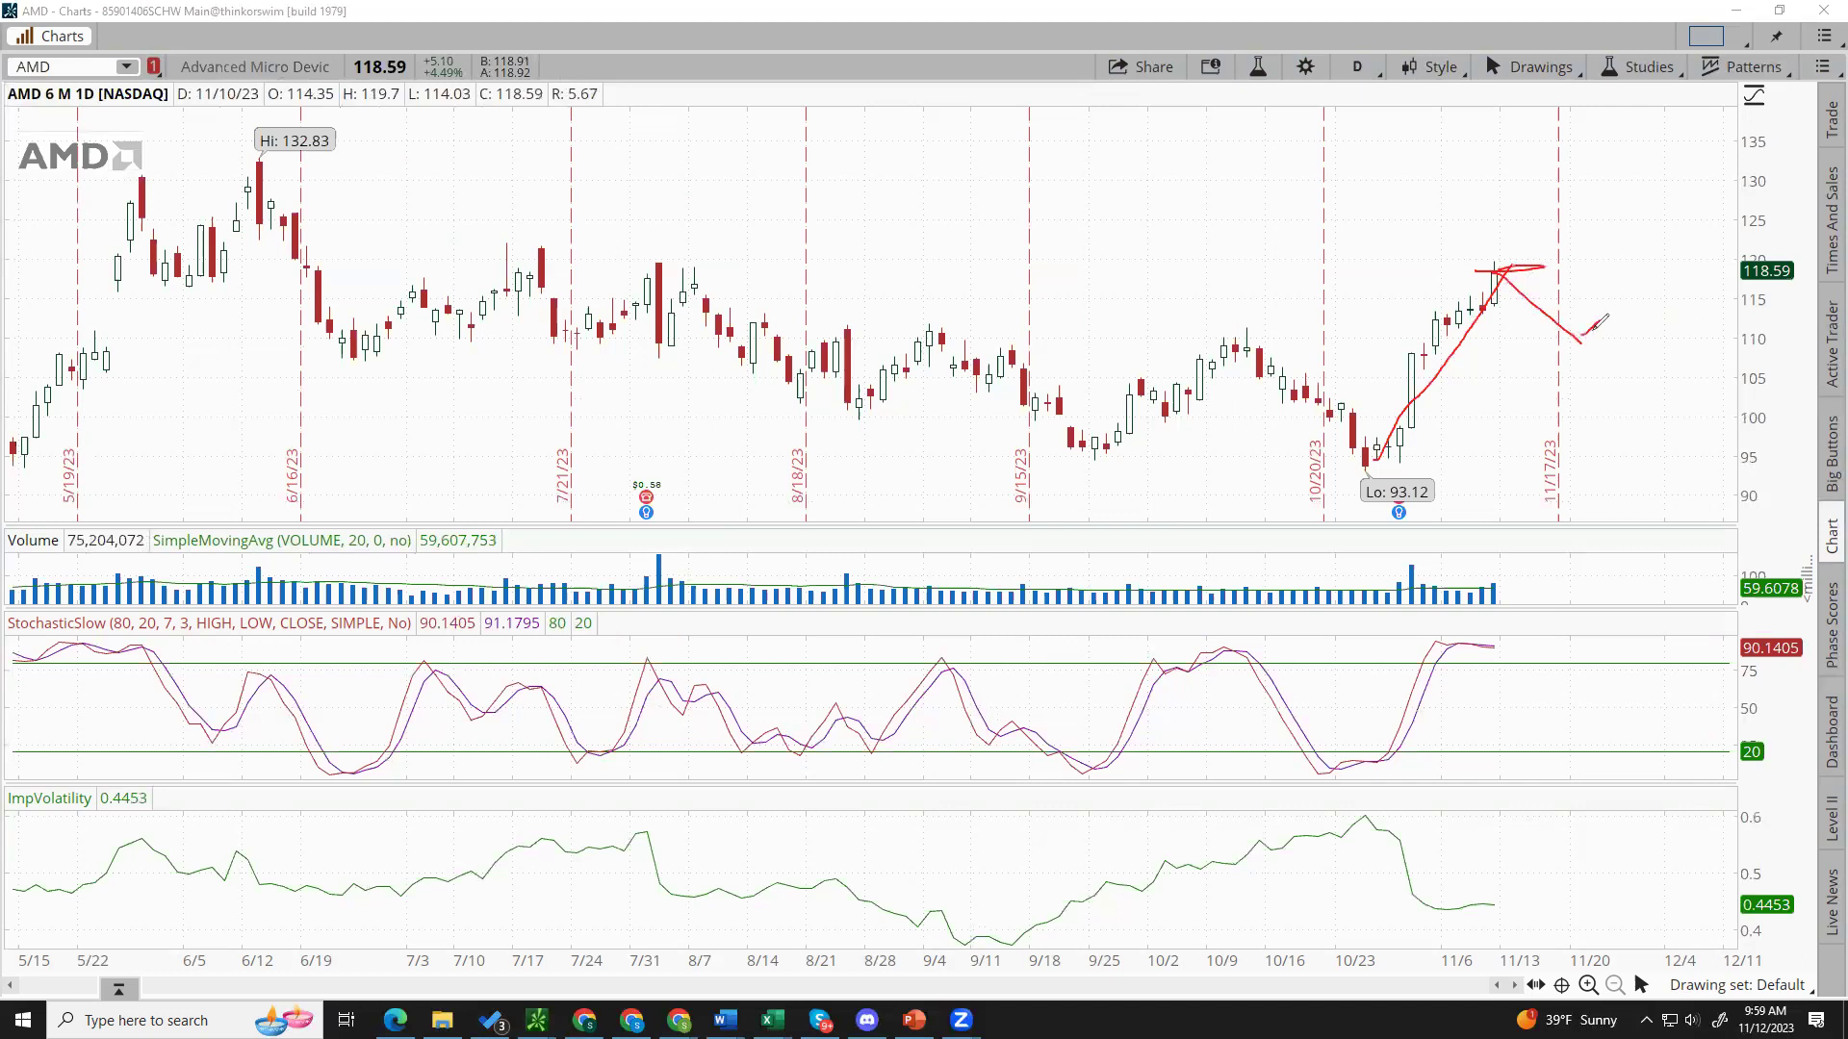
left_click_drag(1063, 344, 1400, 330)
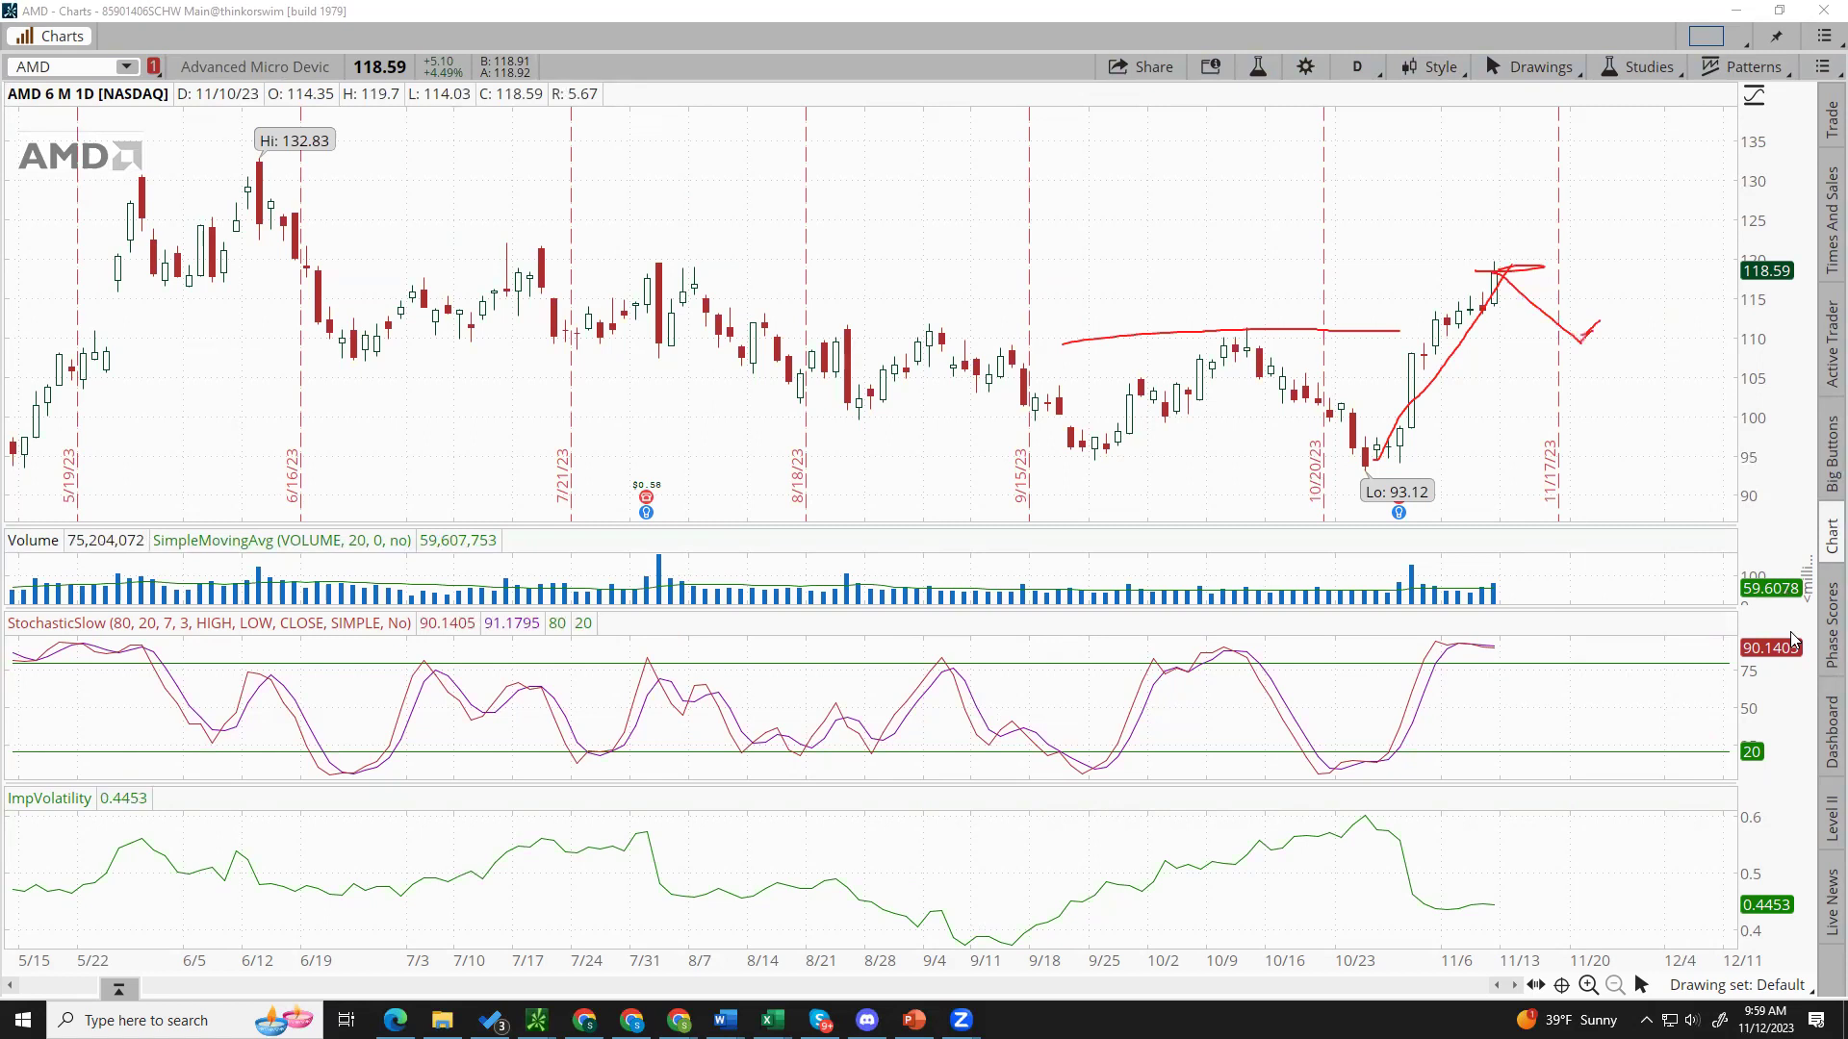
key("Escape")
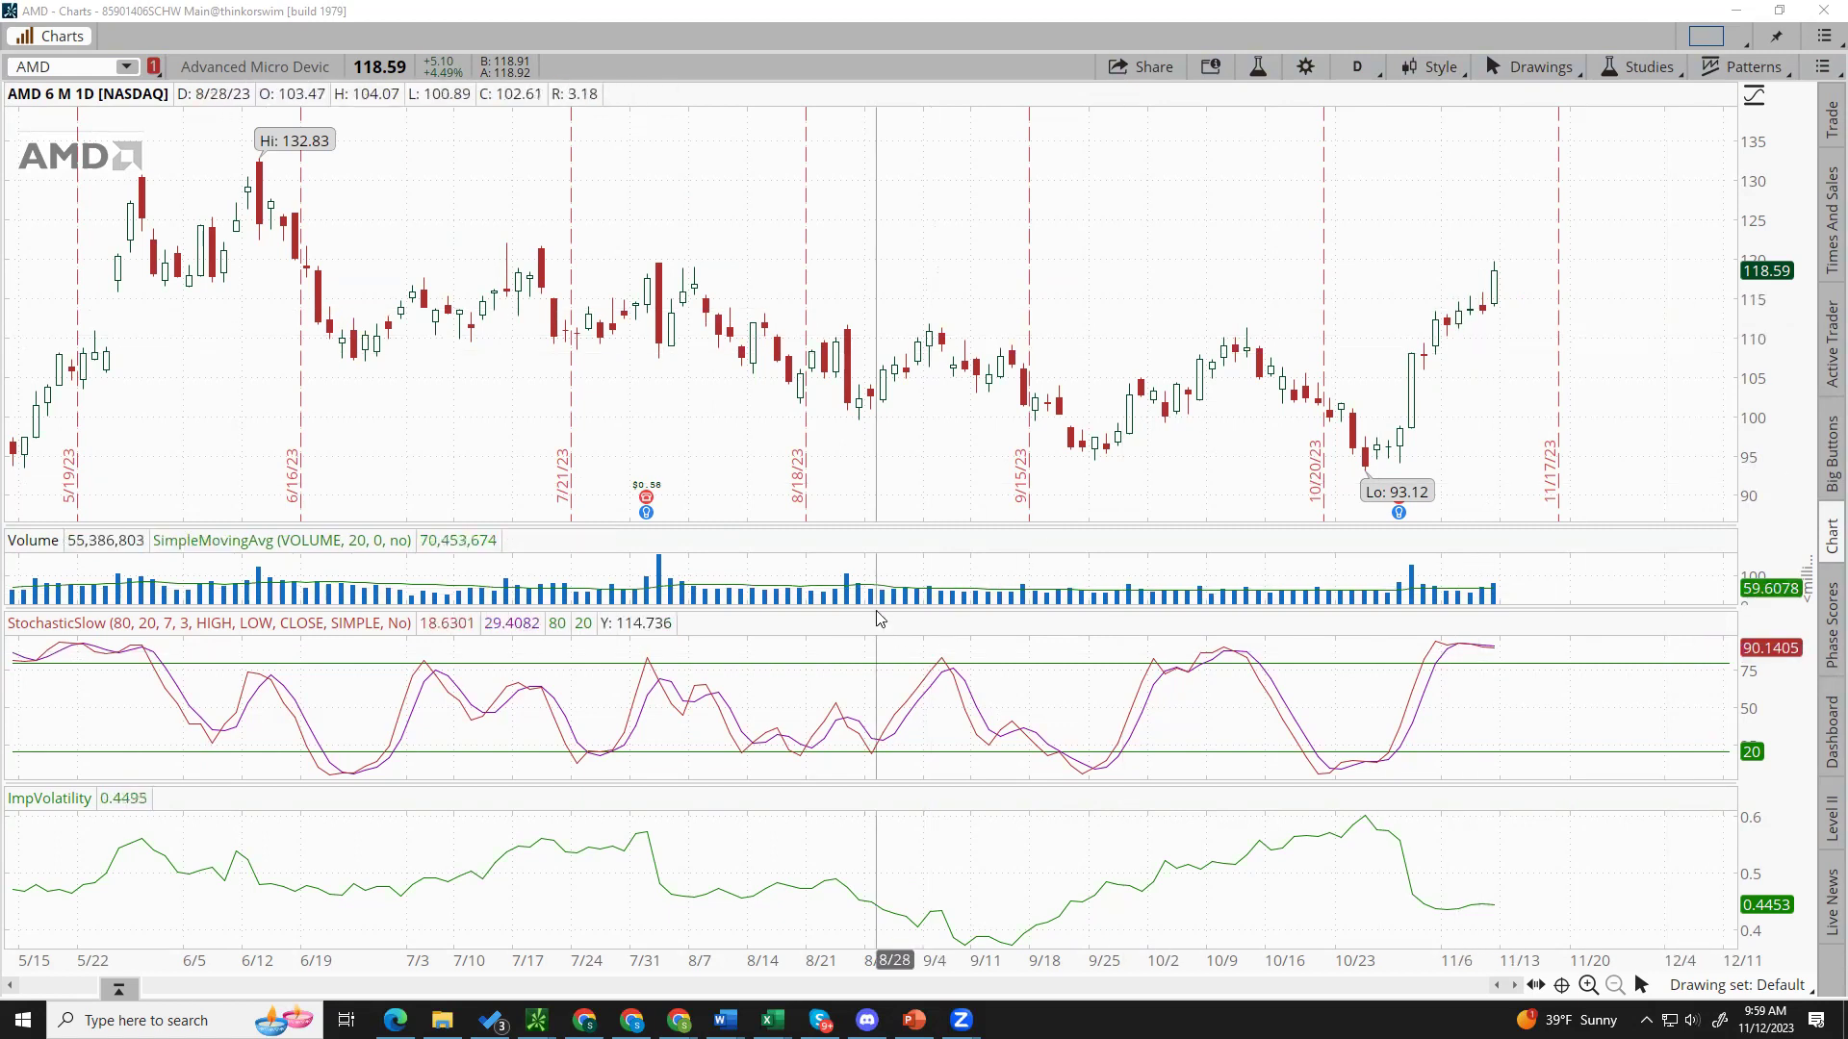
Step: Switch to Chrome and examine the MarketWatch U.S. Economic Calendar for the reports due from Monday, Nov. 13
mouse_move(790, 1016)
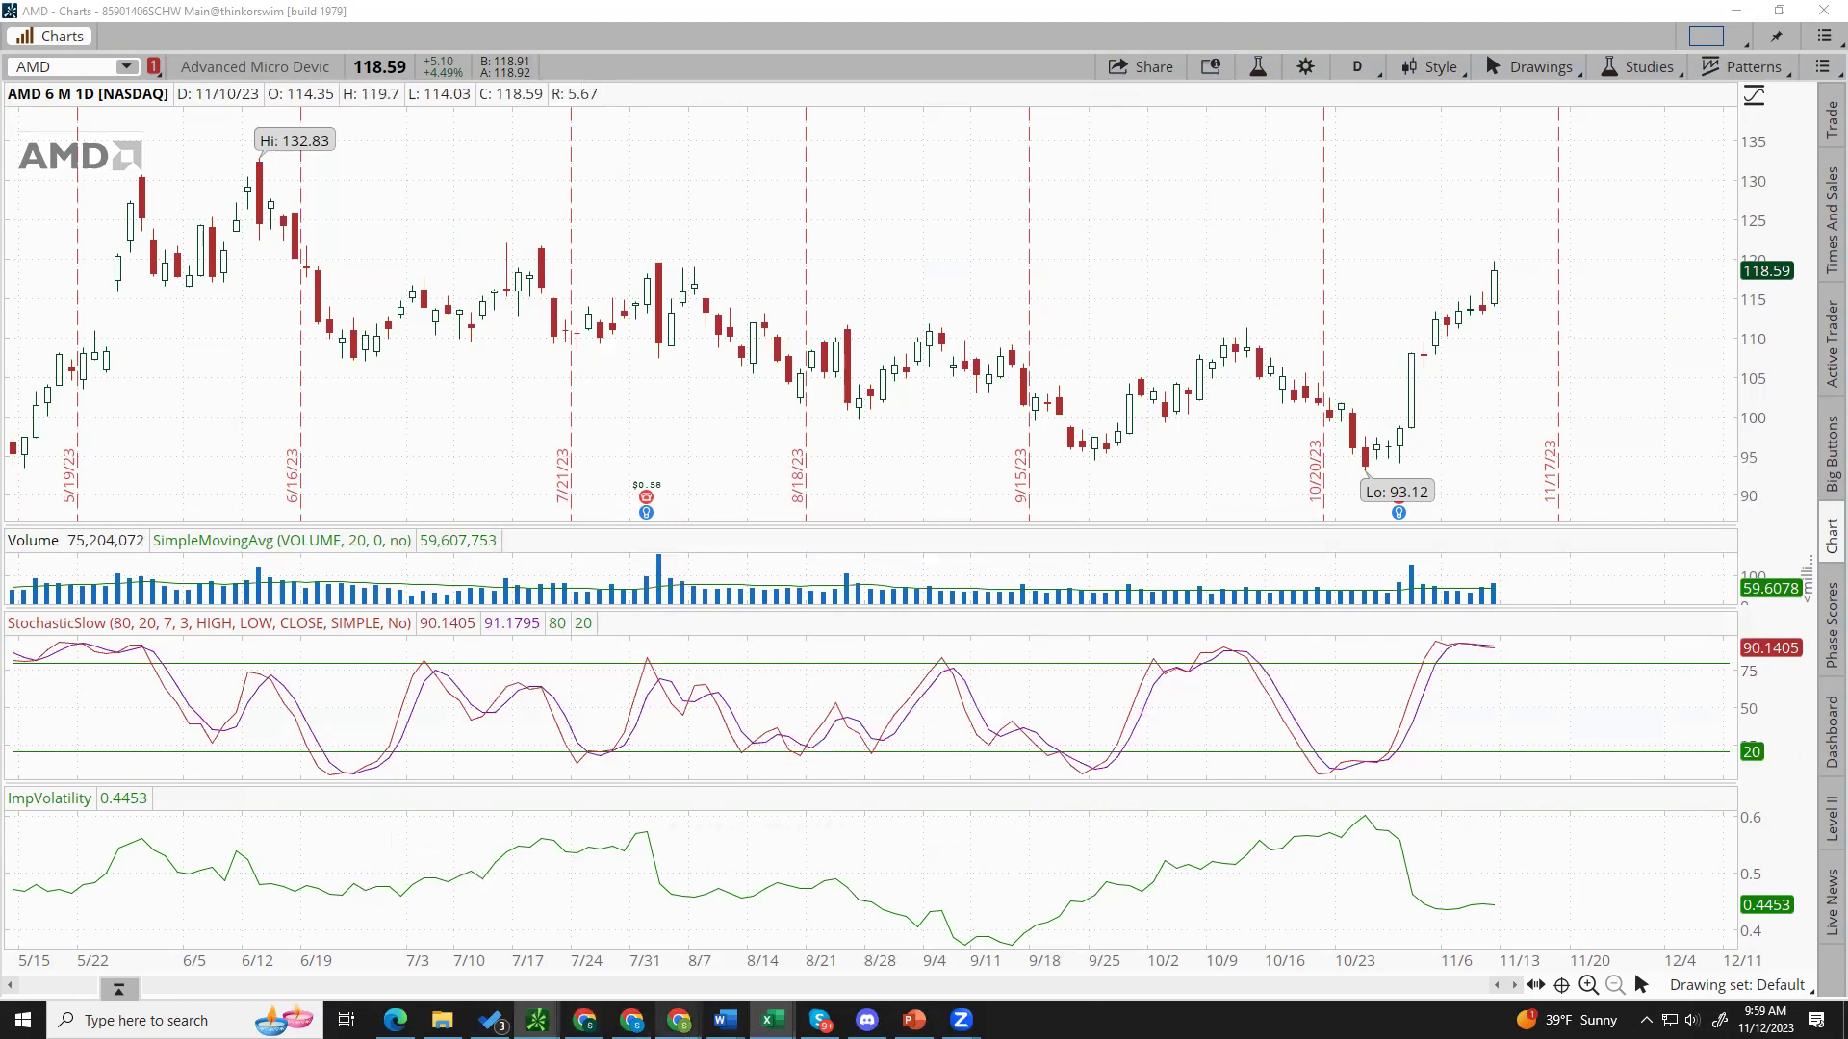
mouse_move(679, 1018)
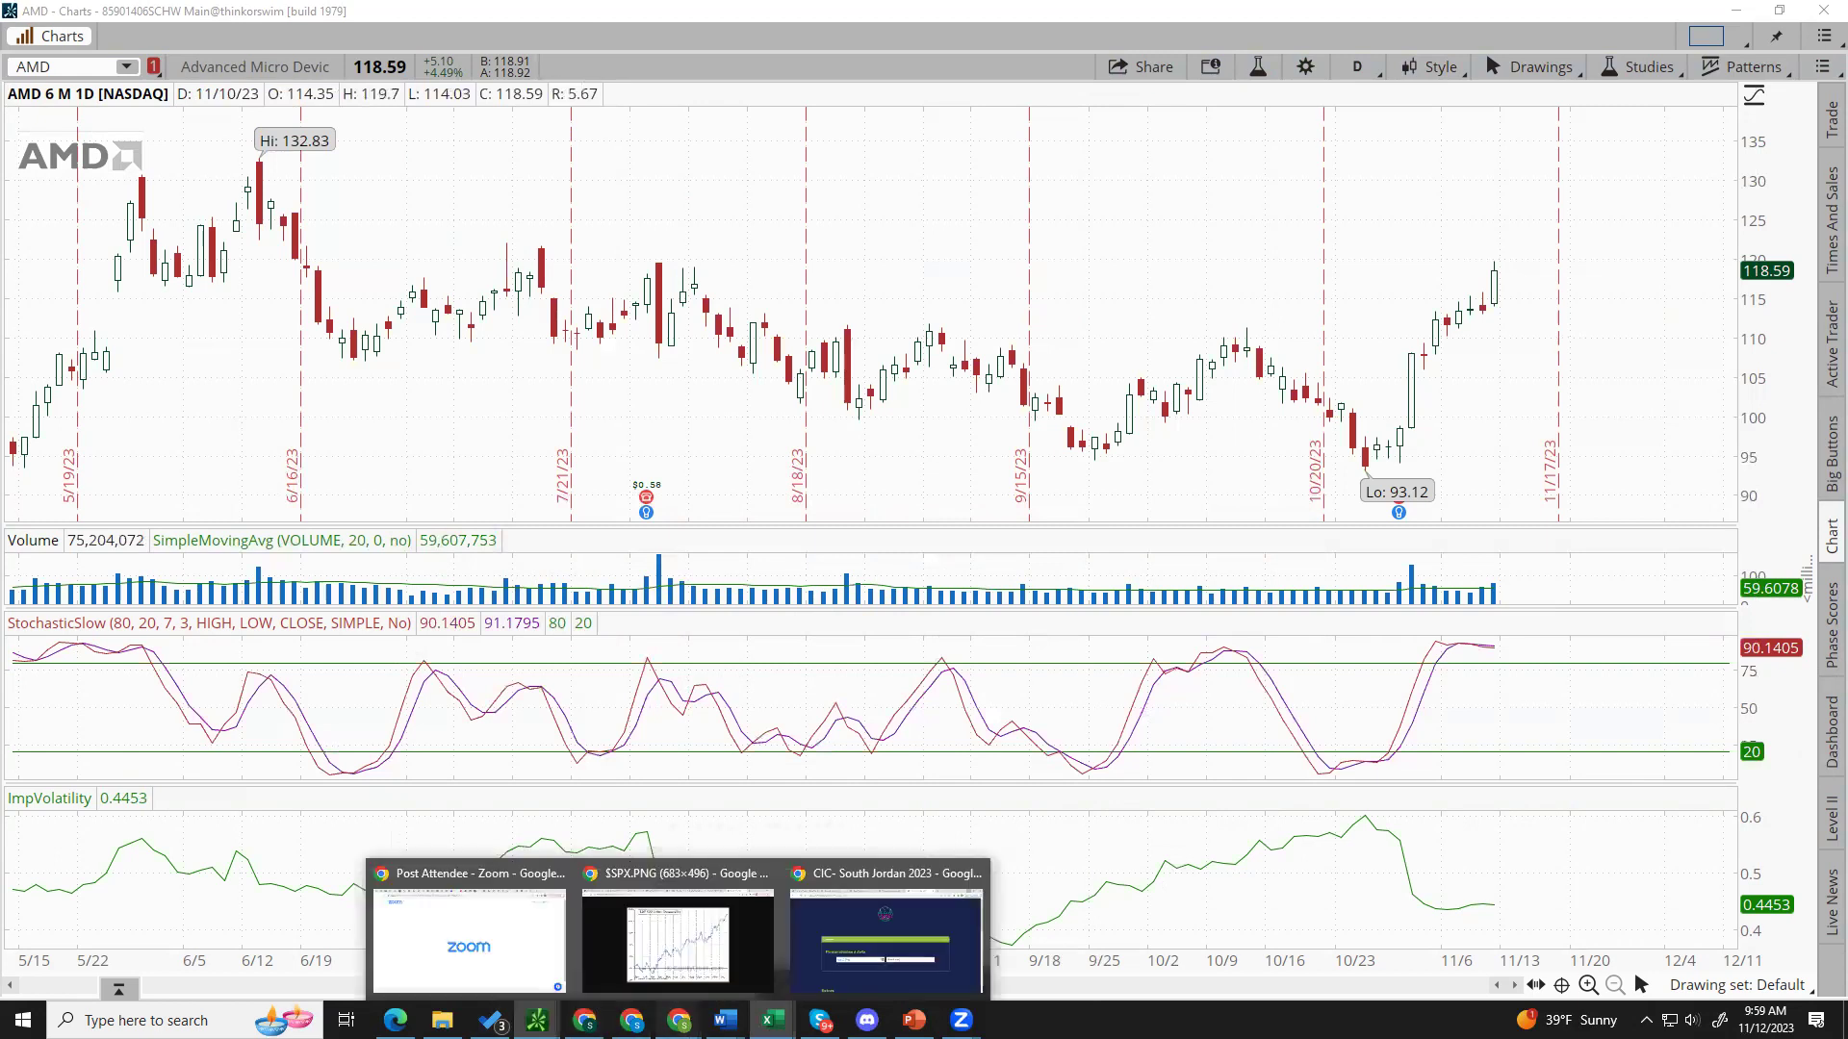
left_click(639, 958)
left_click(303, 16)
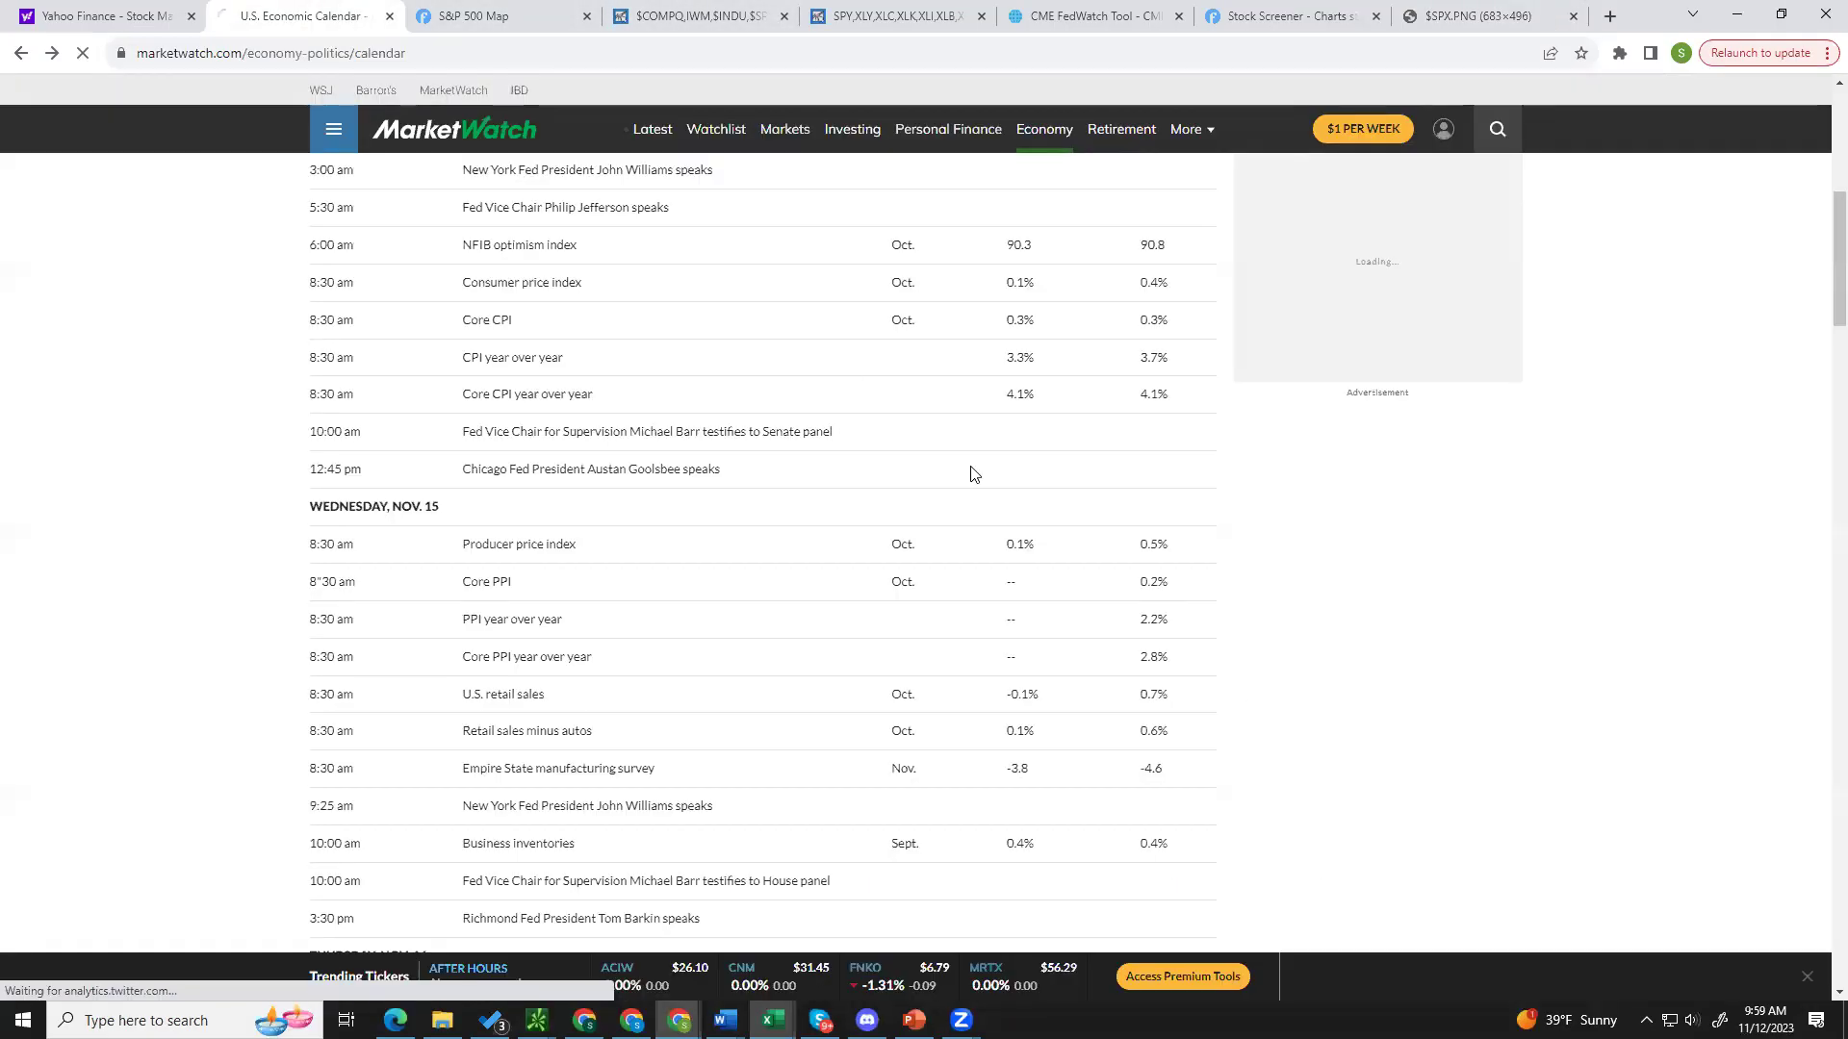
scroll(1020, 537, "up", 5)
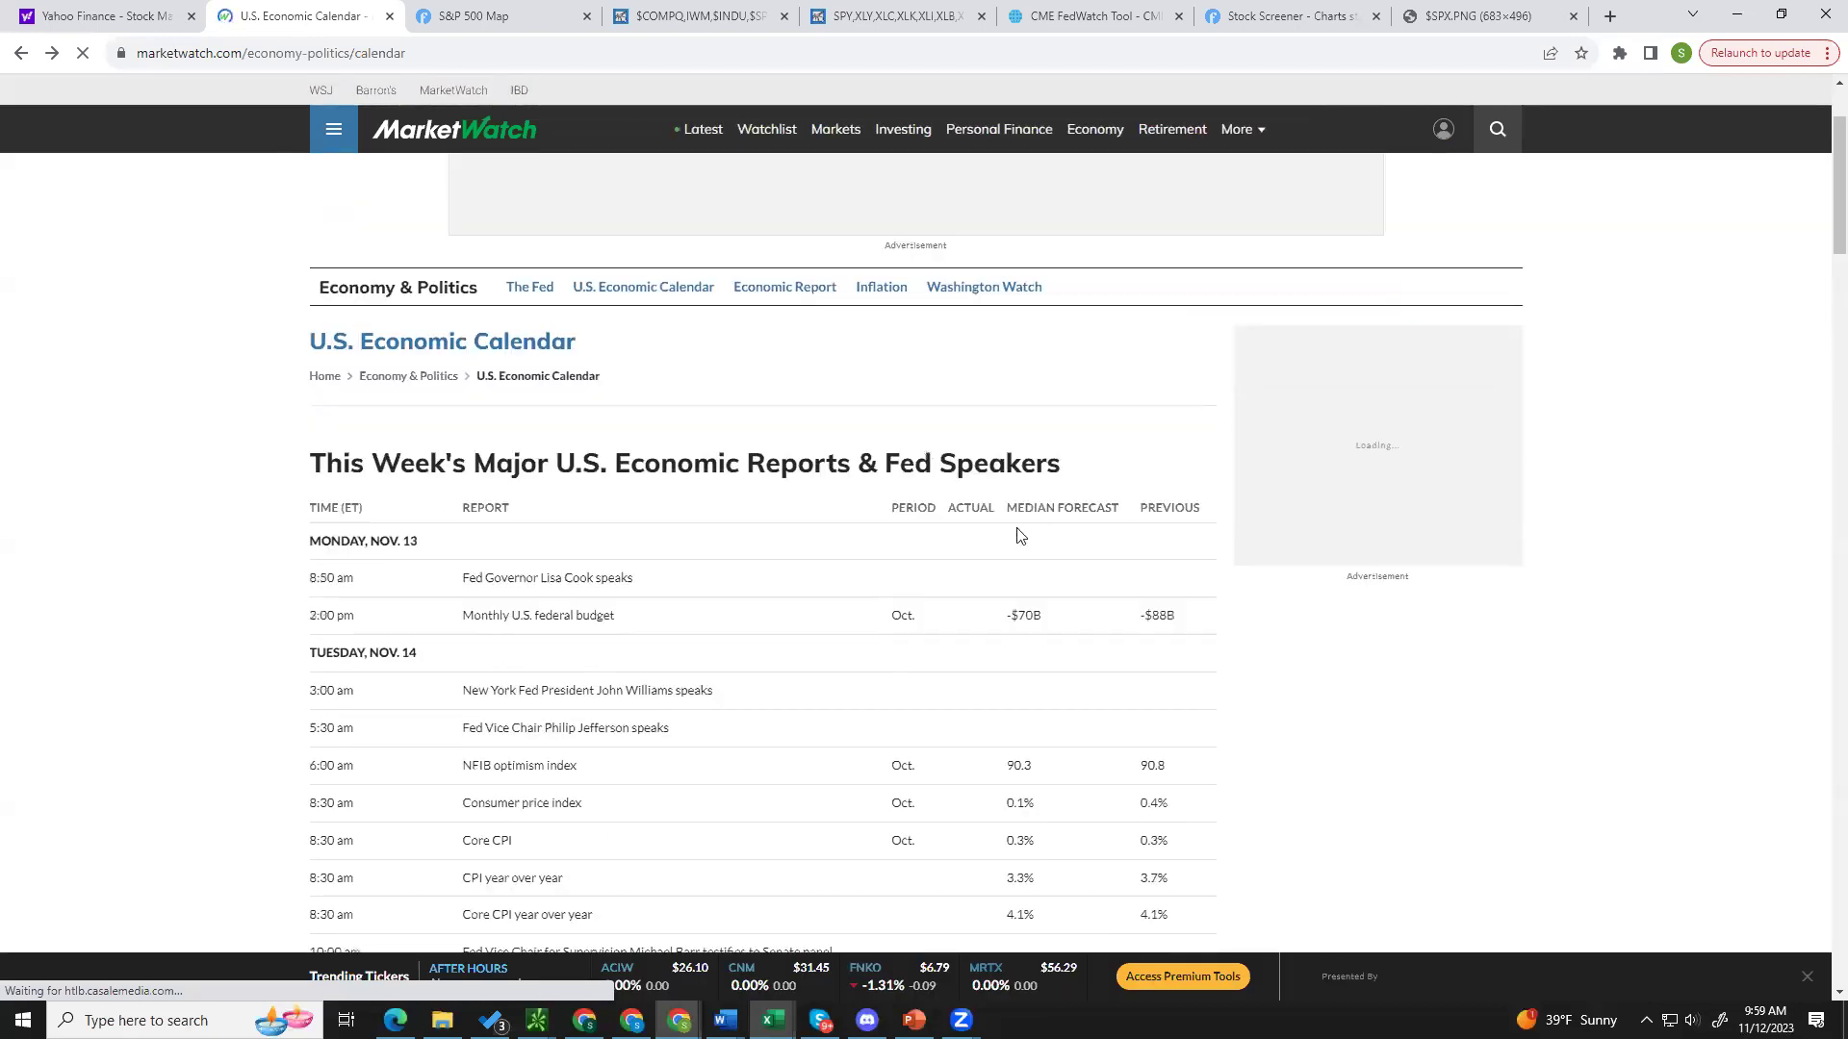
scroll(1020, 536, "down", 1)
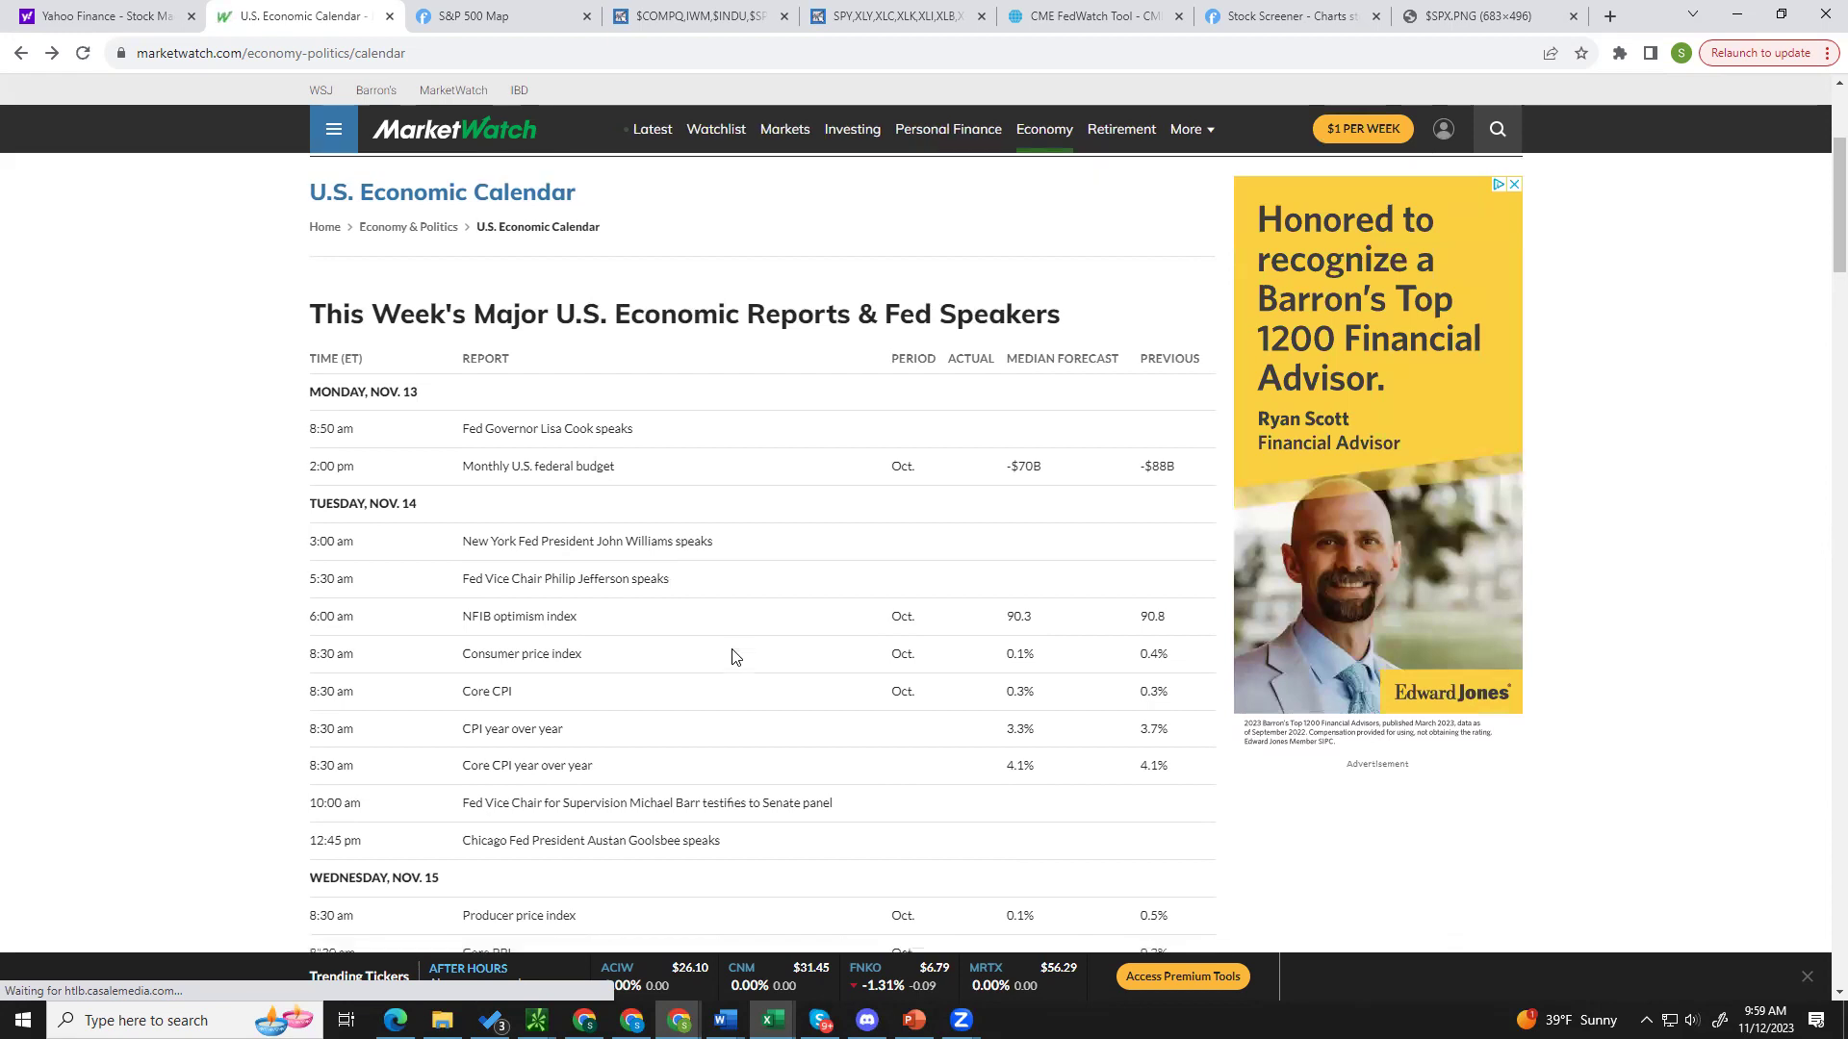
scroll(734, 657, "down", 2)
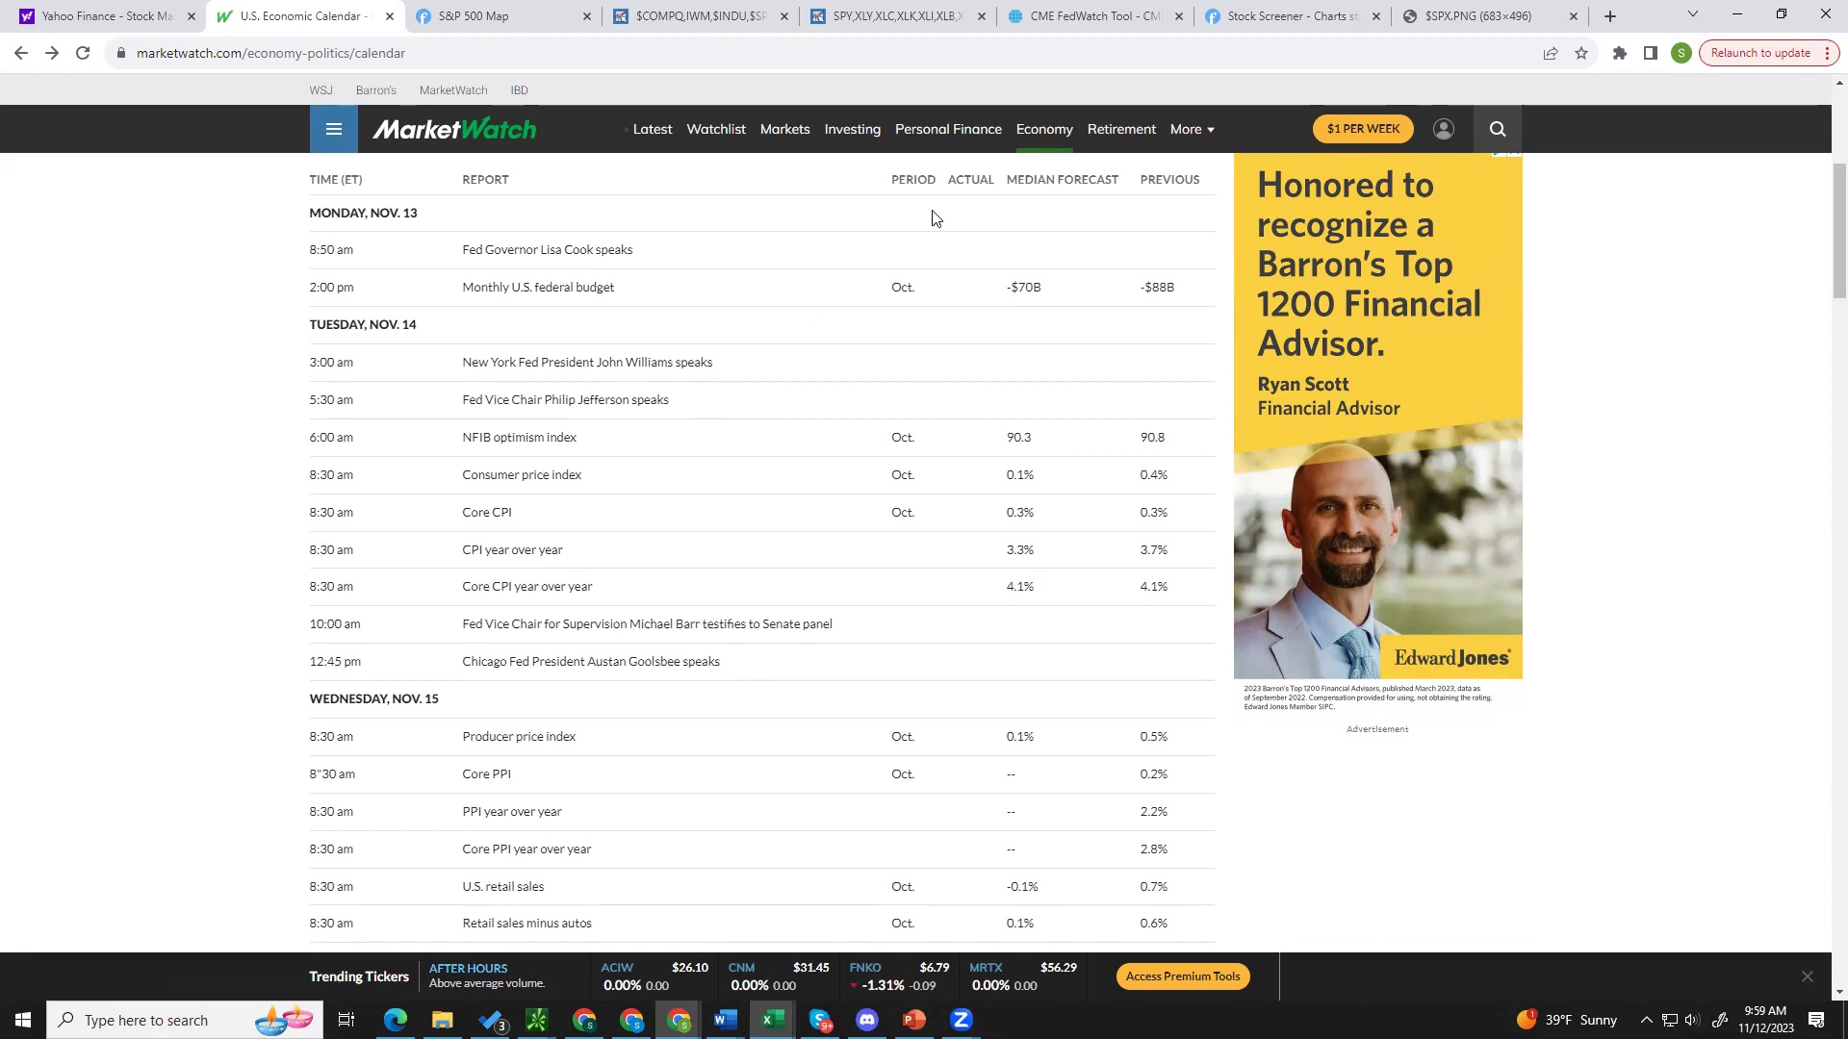
Step: Open the CME FedWatch Tool and examine the next FOMC meeting countdown and the December 13 target rate probabilities
left_click(1106, 16)
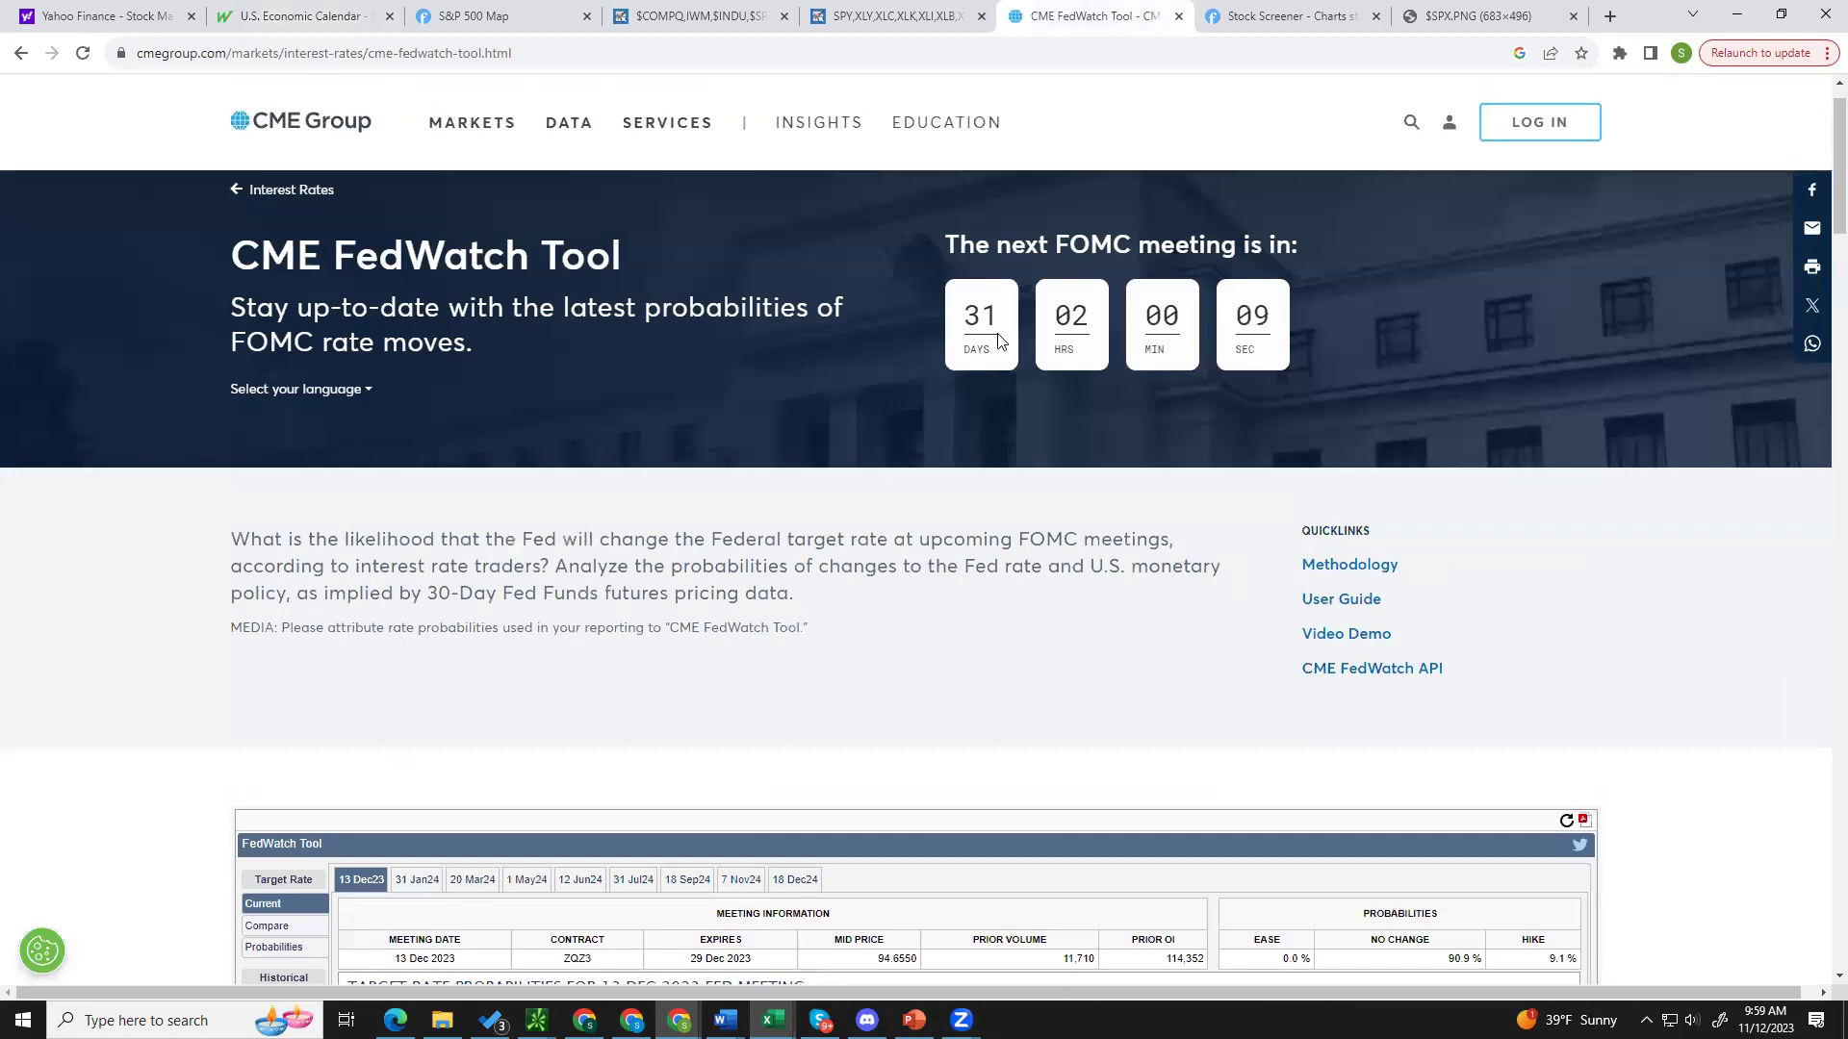
scroll(996, 347, "down", 2)
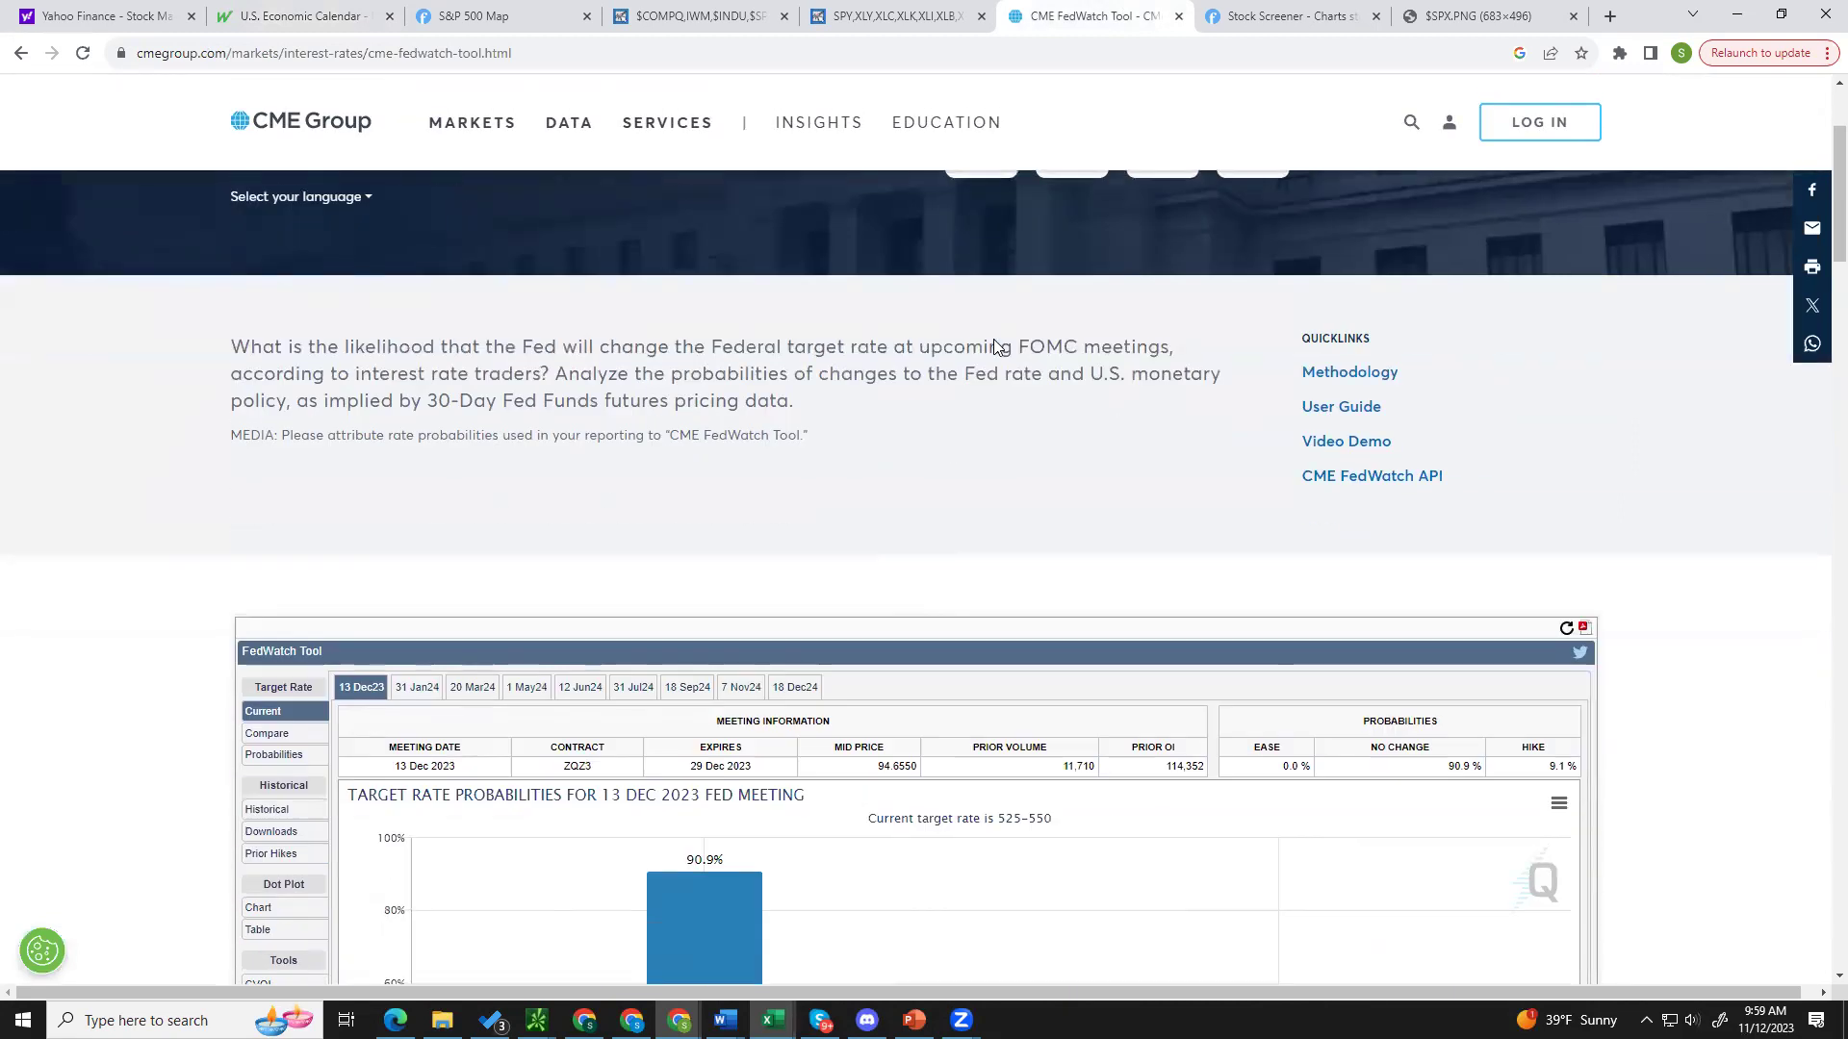
scroll(996, 346, "up", 2)
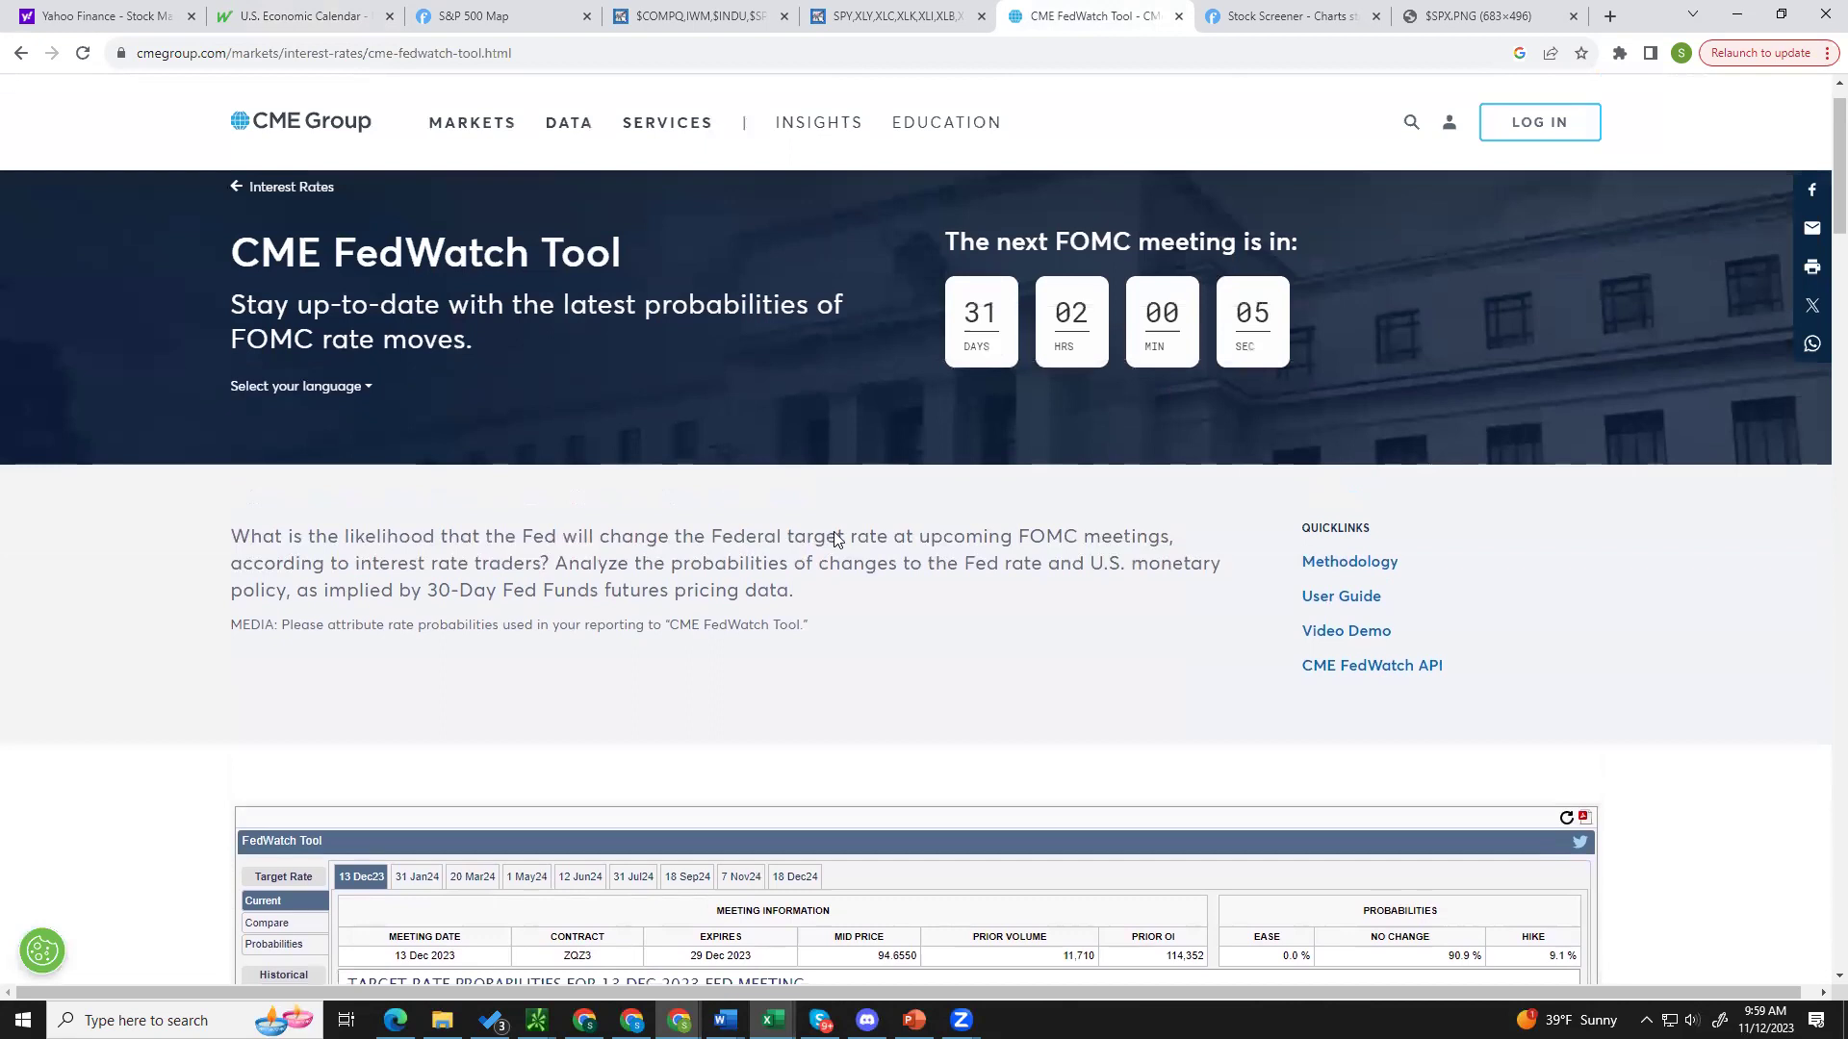
scroll(834, 537, "down", 6)
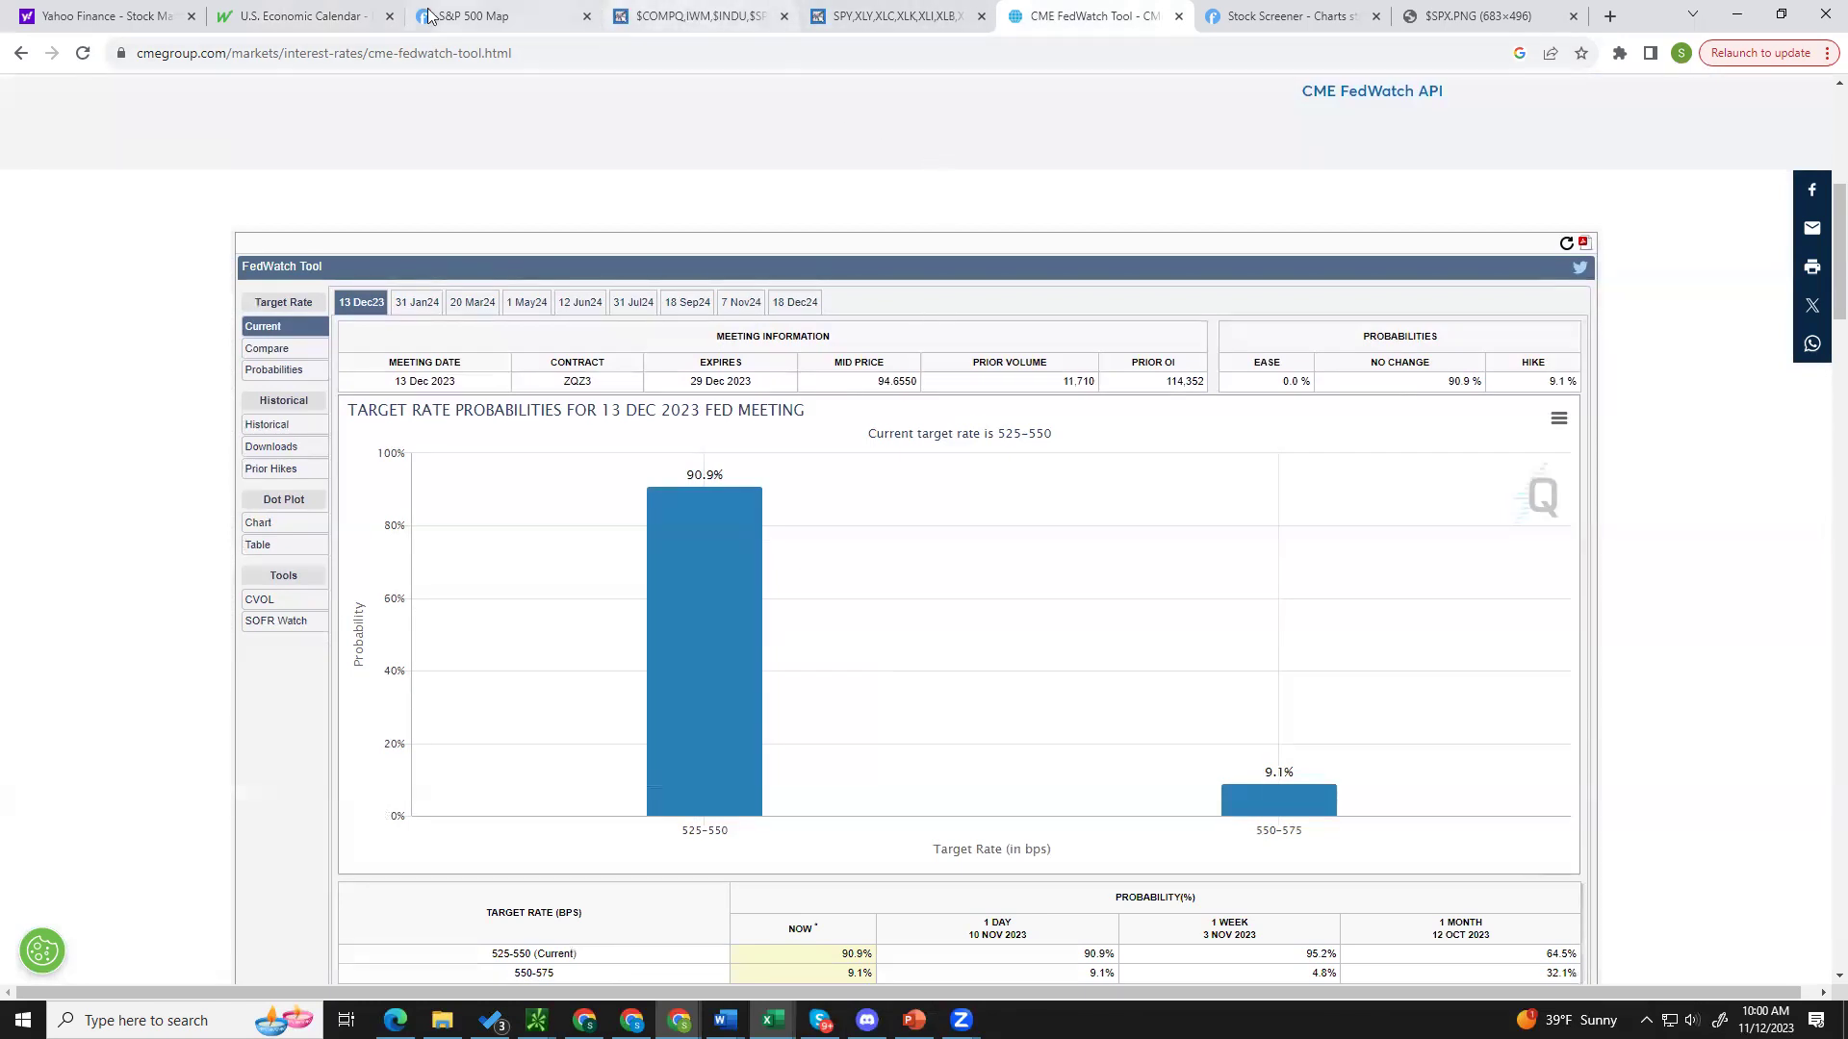
Step: Return to the U.S. Economic Calendar and examine this week's reports and Fed speakers through Friday, Nov. 17
left_click(356, 19)
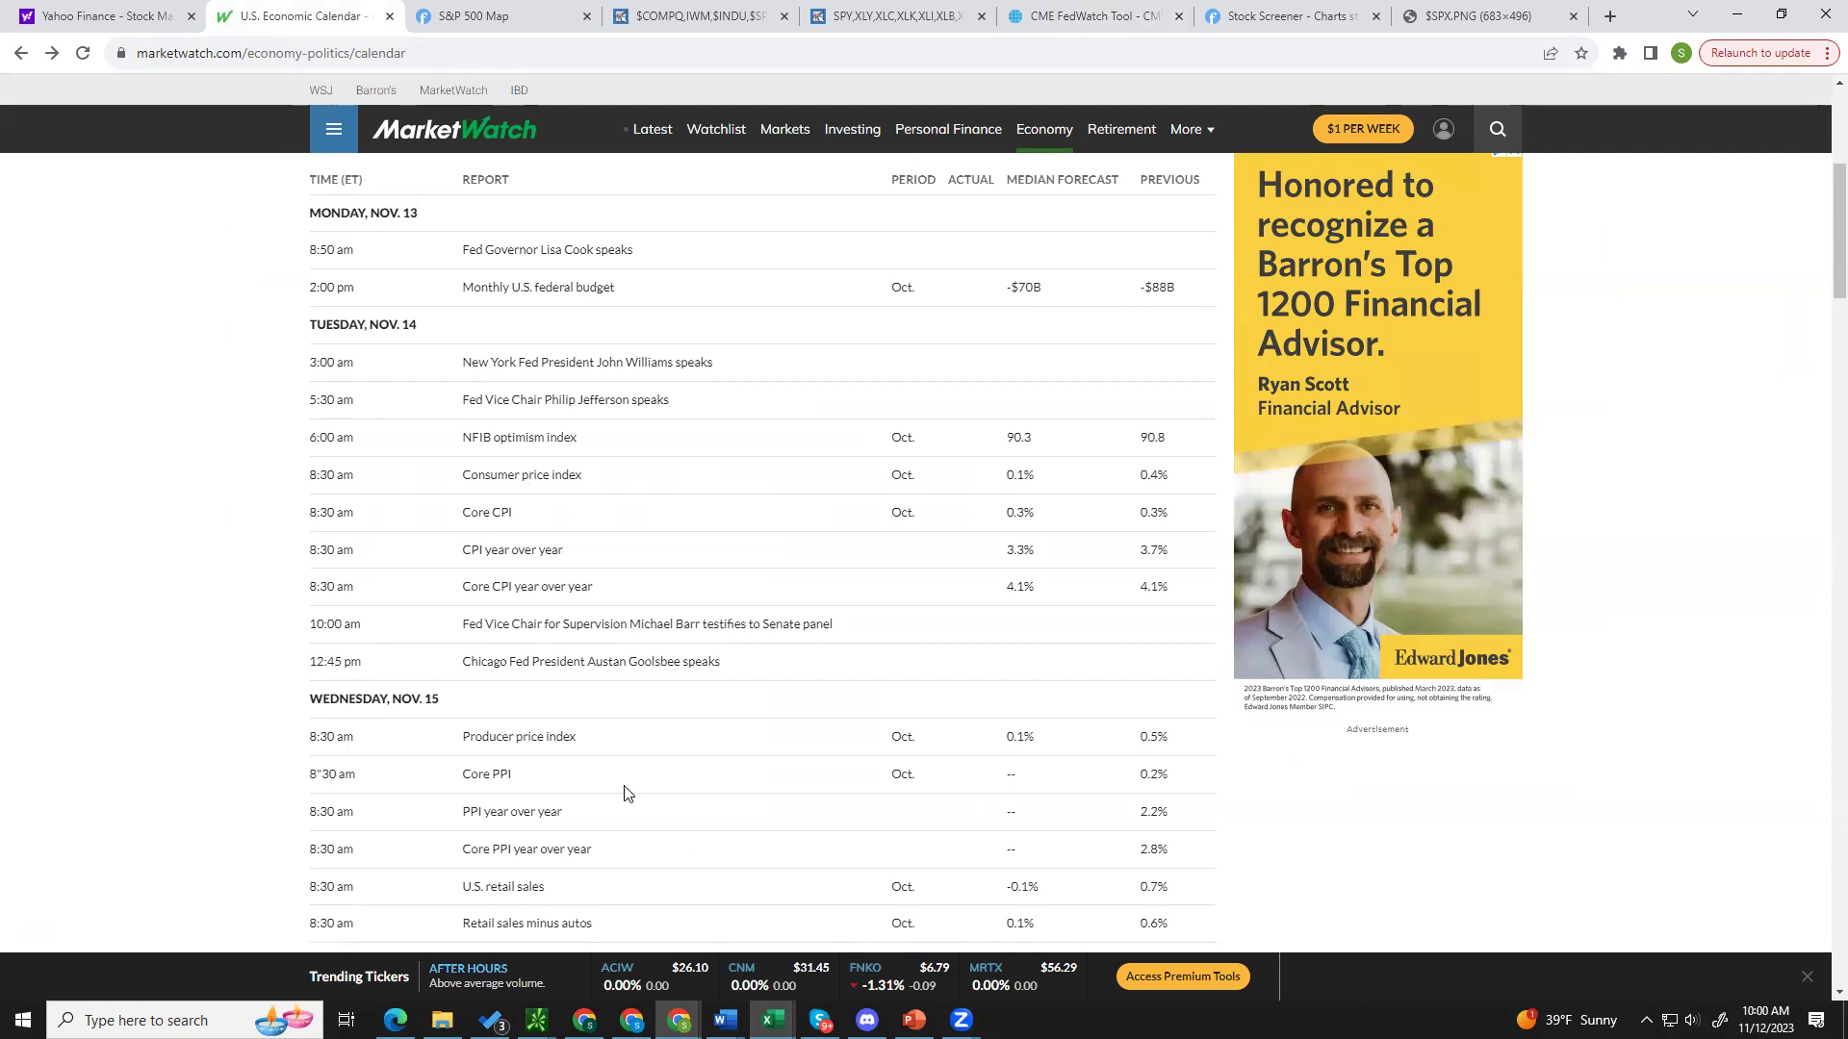
scroll(624, 787, "down", 2)
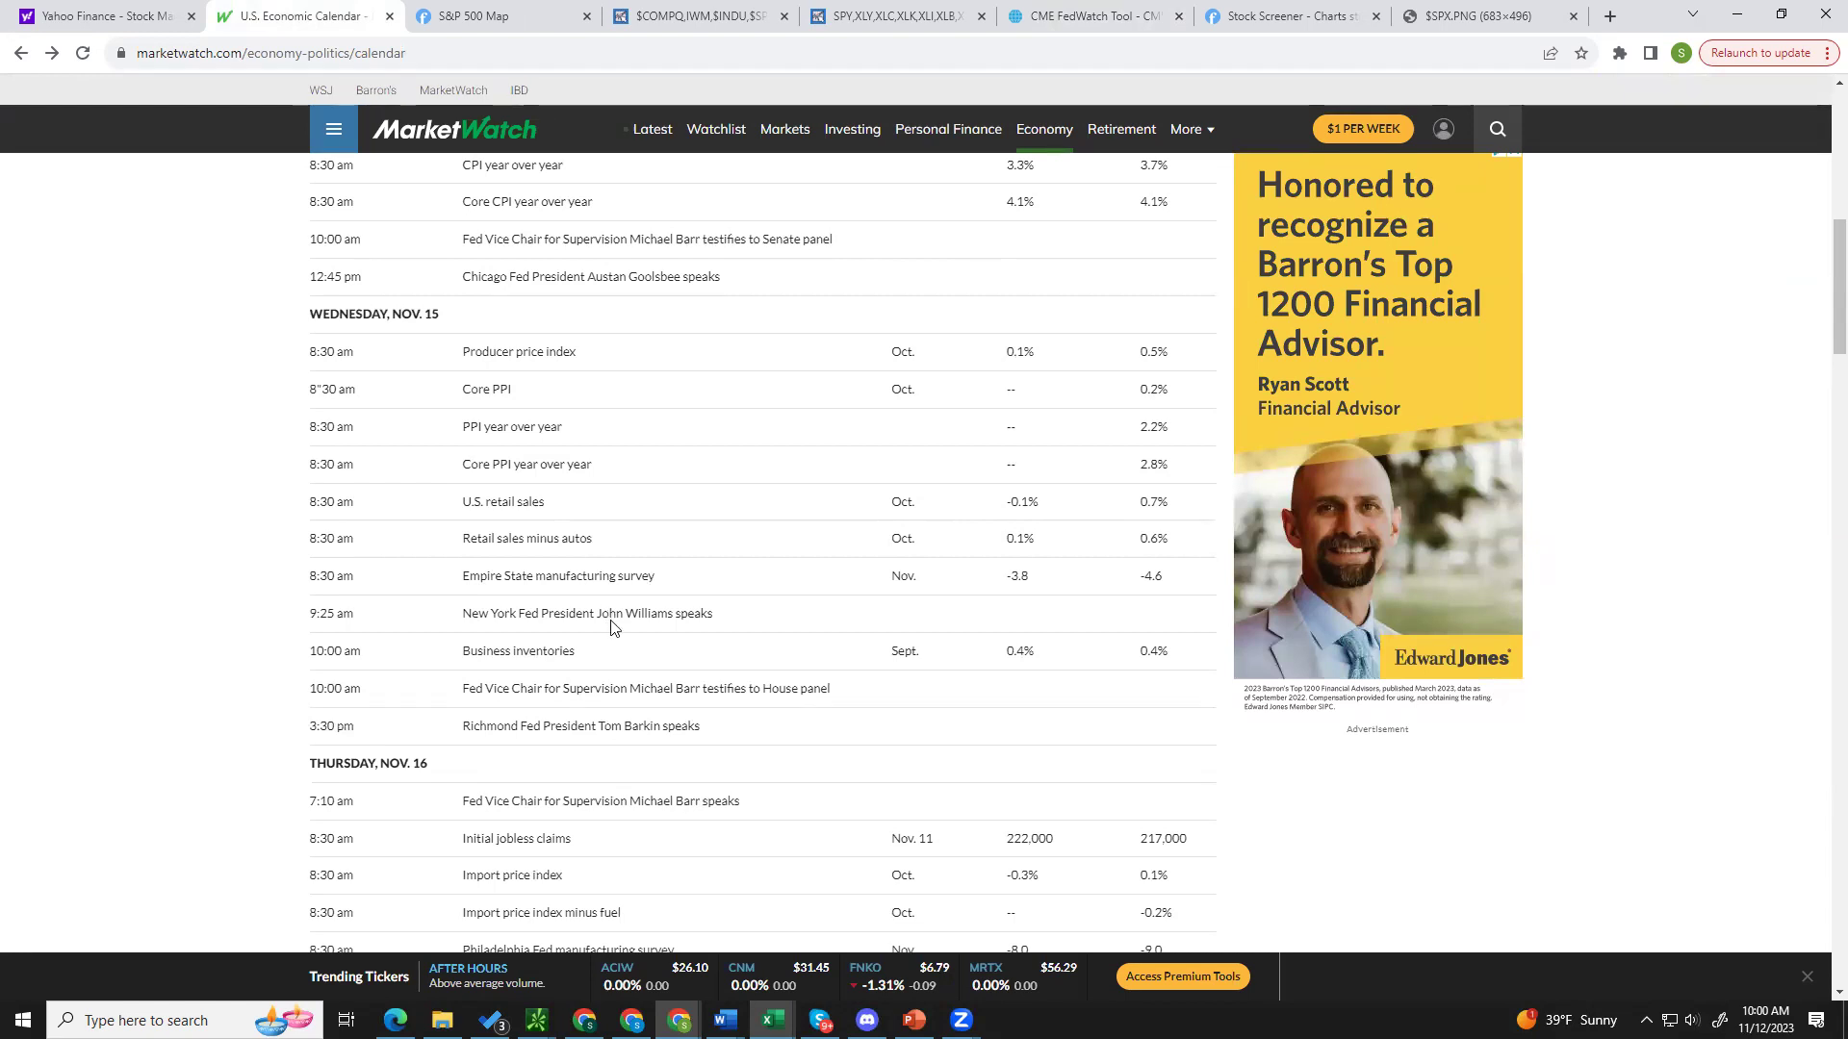
scroll(612, 625, "down", 2)
scroll(612, 629, "down", 2)
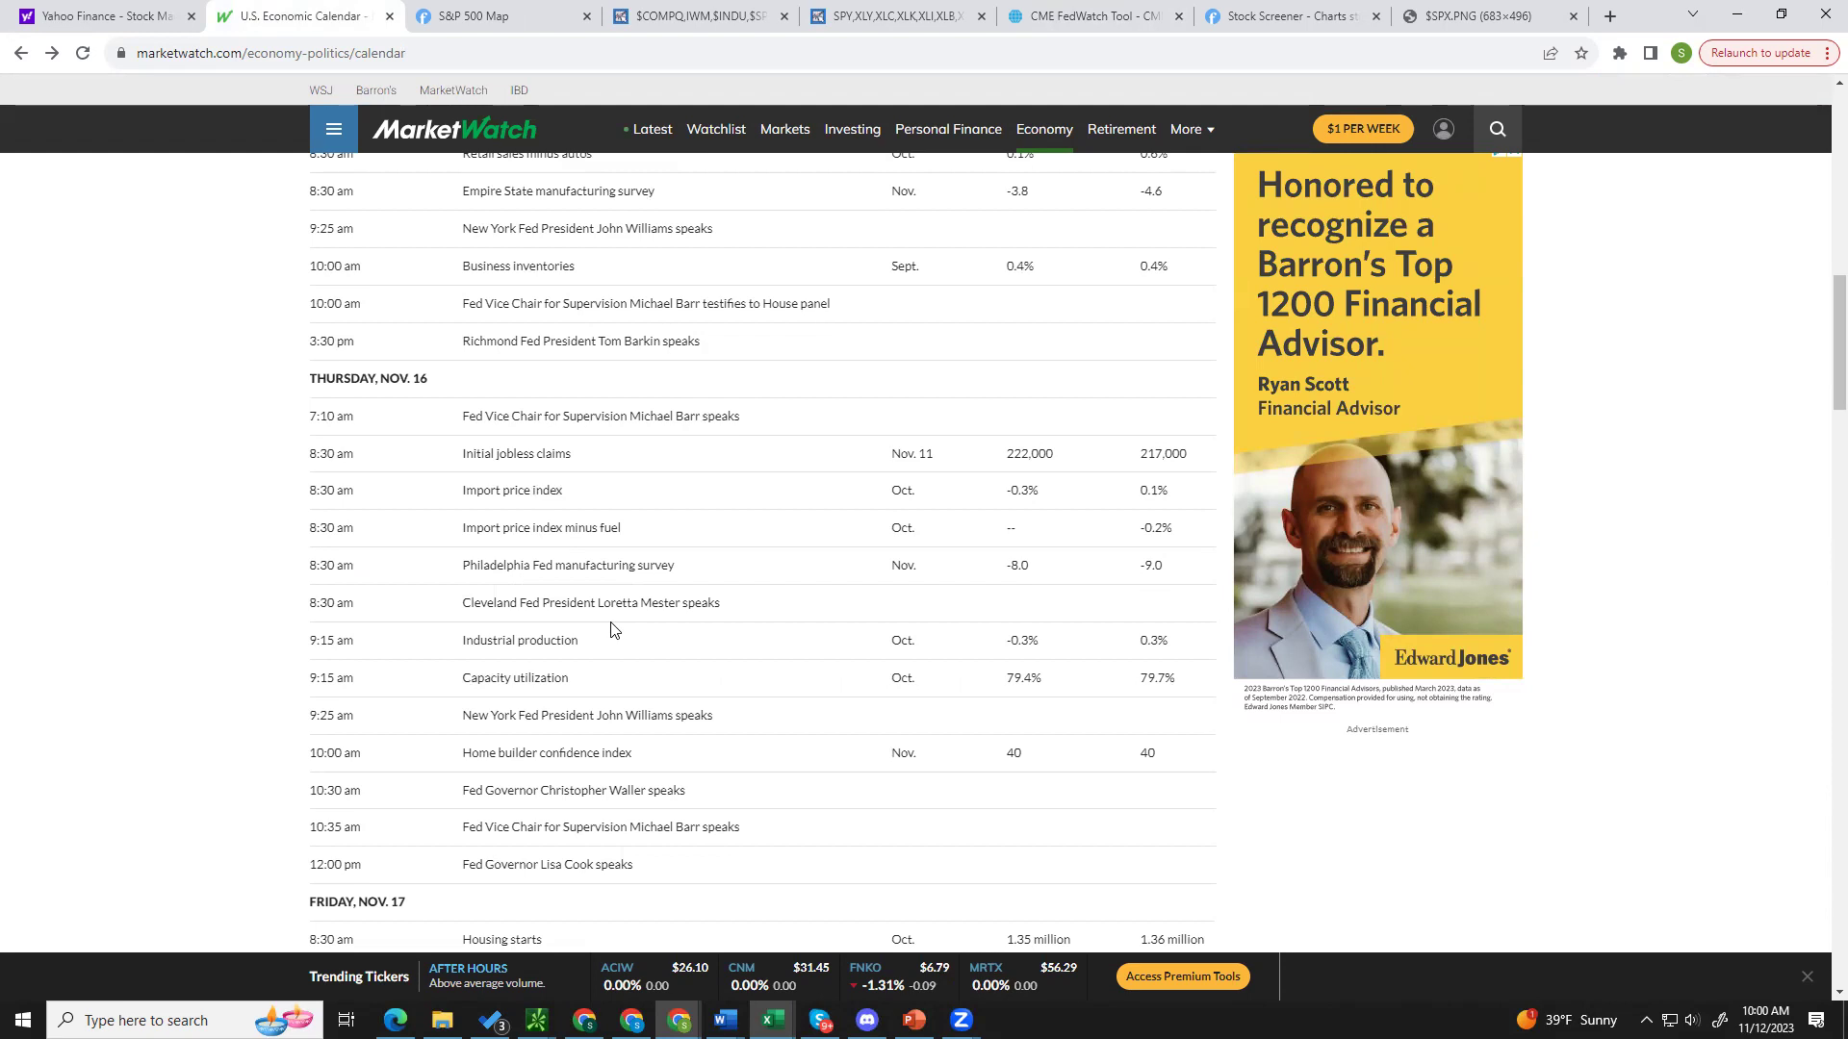
scroll(612, 629, "down", 2)
scroll(612, 630, "down", 2)
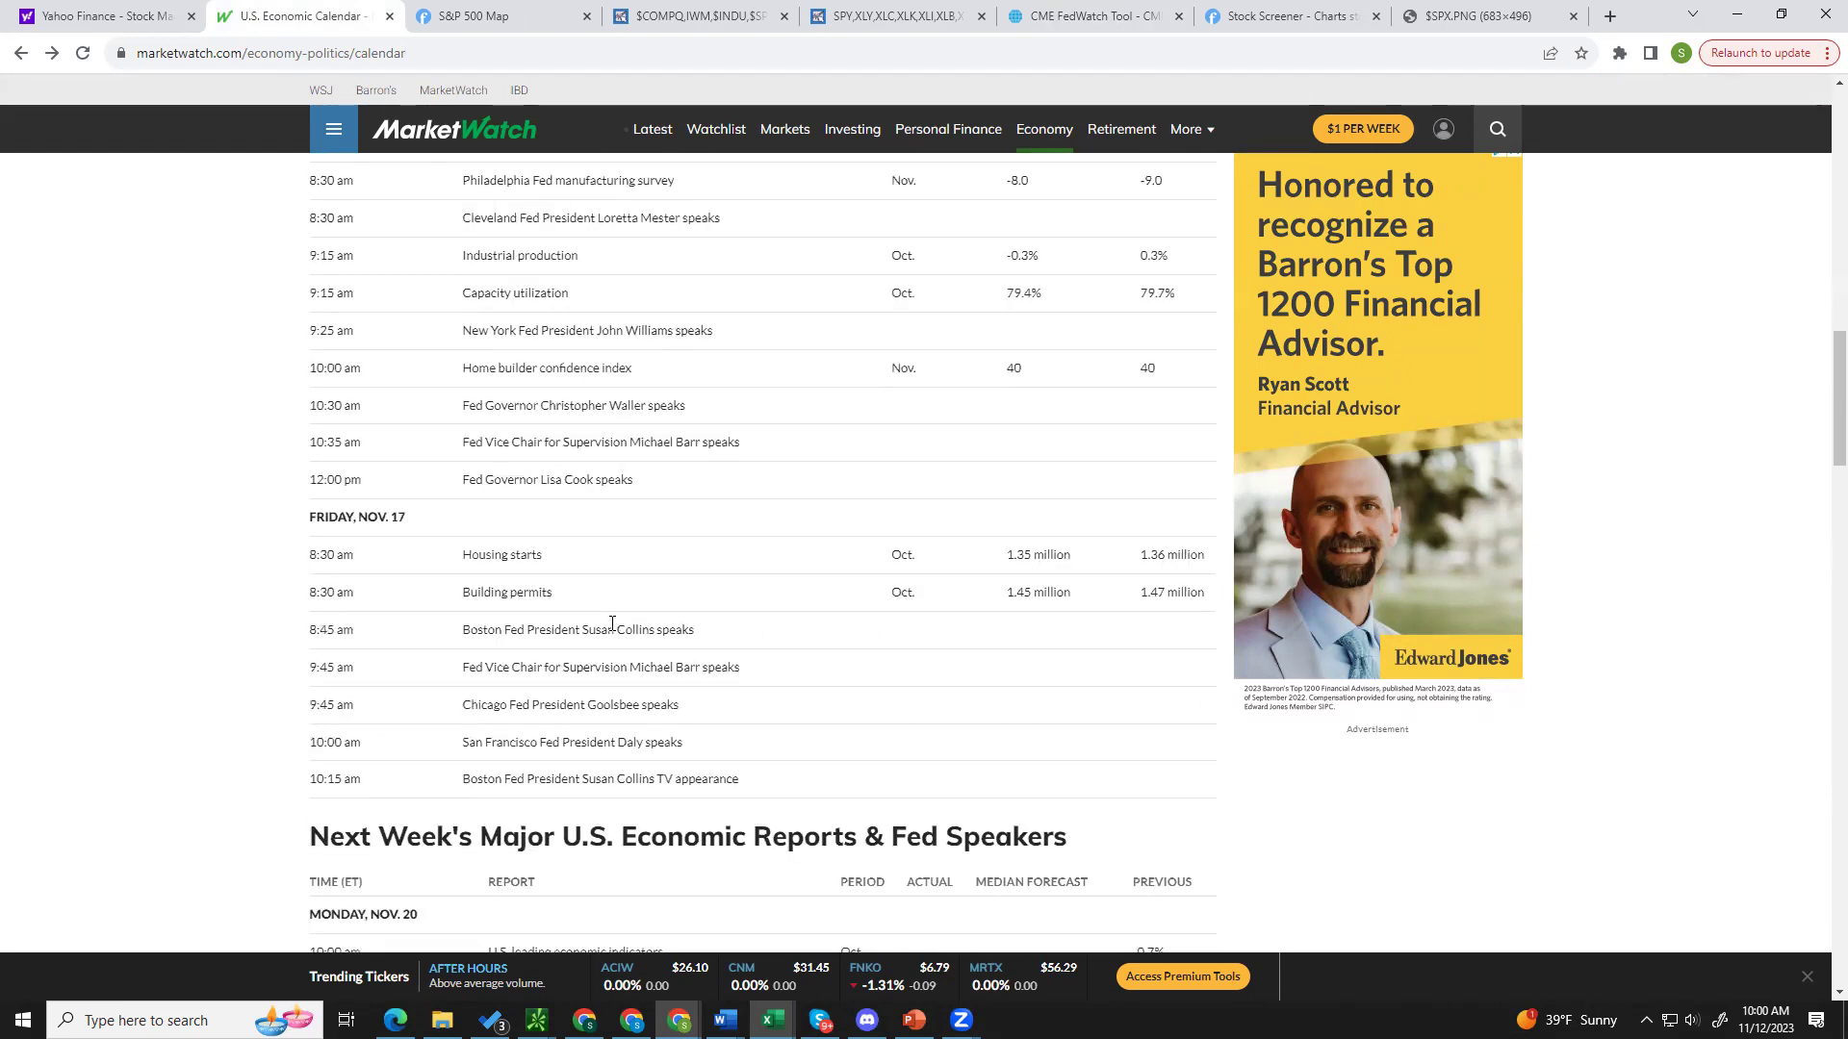
Step: Examine the calendar's sections for next week's and last week's reports, and return to this week's schedule
scroll(612, 625, "down", 2)
scroll(612, 629, "down", 2)
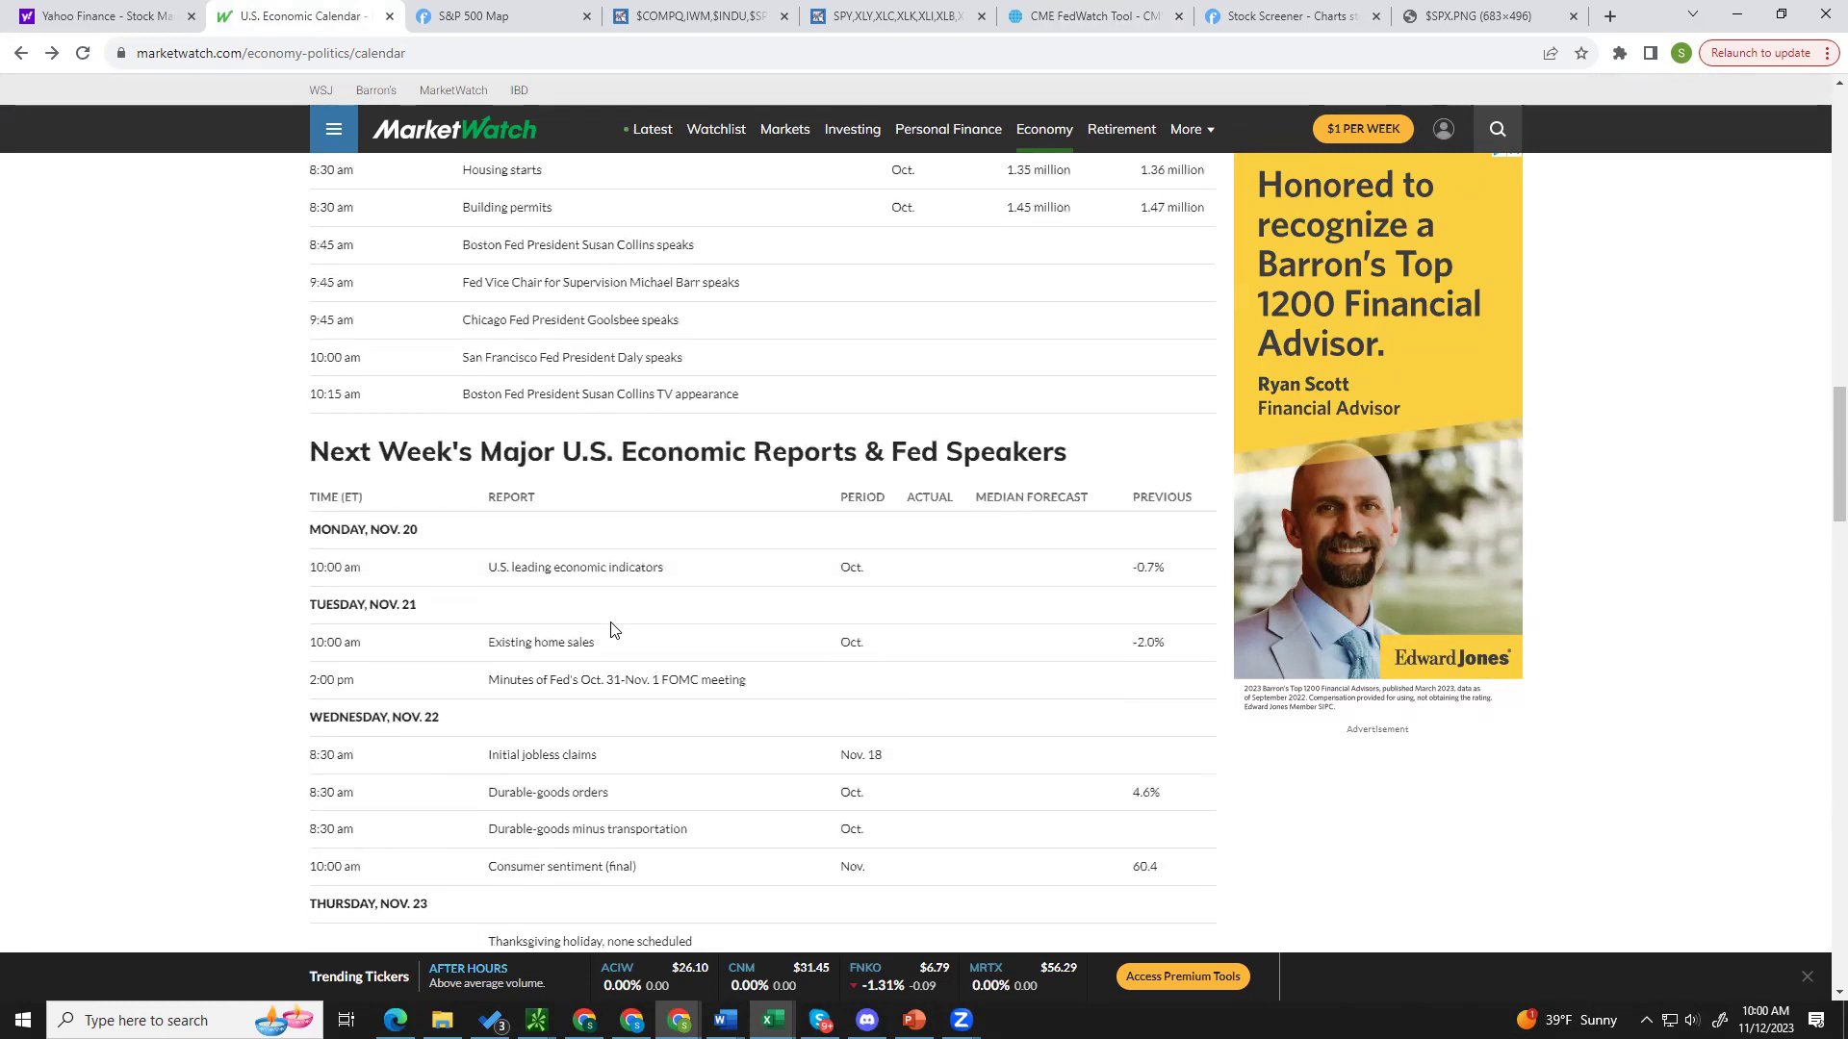
scroll(613, 629, "down", 2)
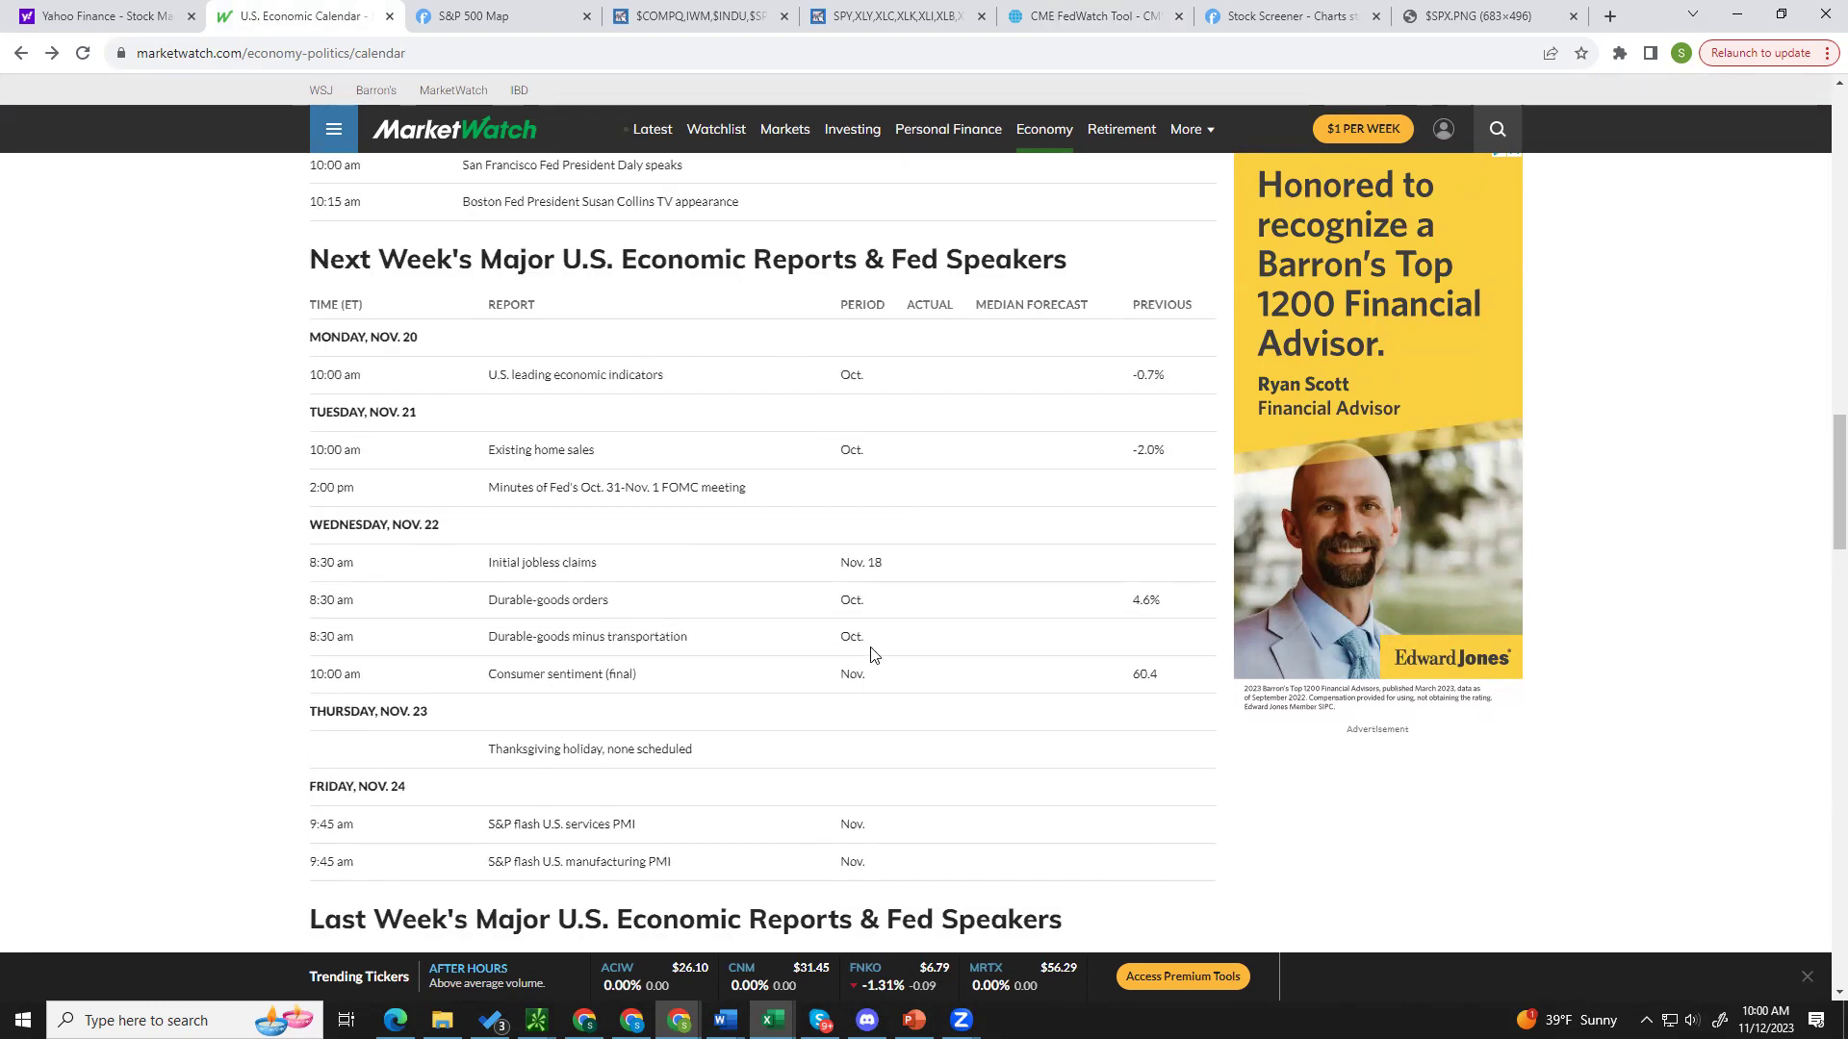
scroll(872, 653, "down", 3)
scroll(870, 649, "down", 3)
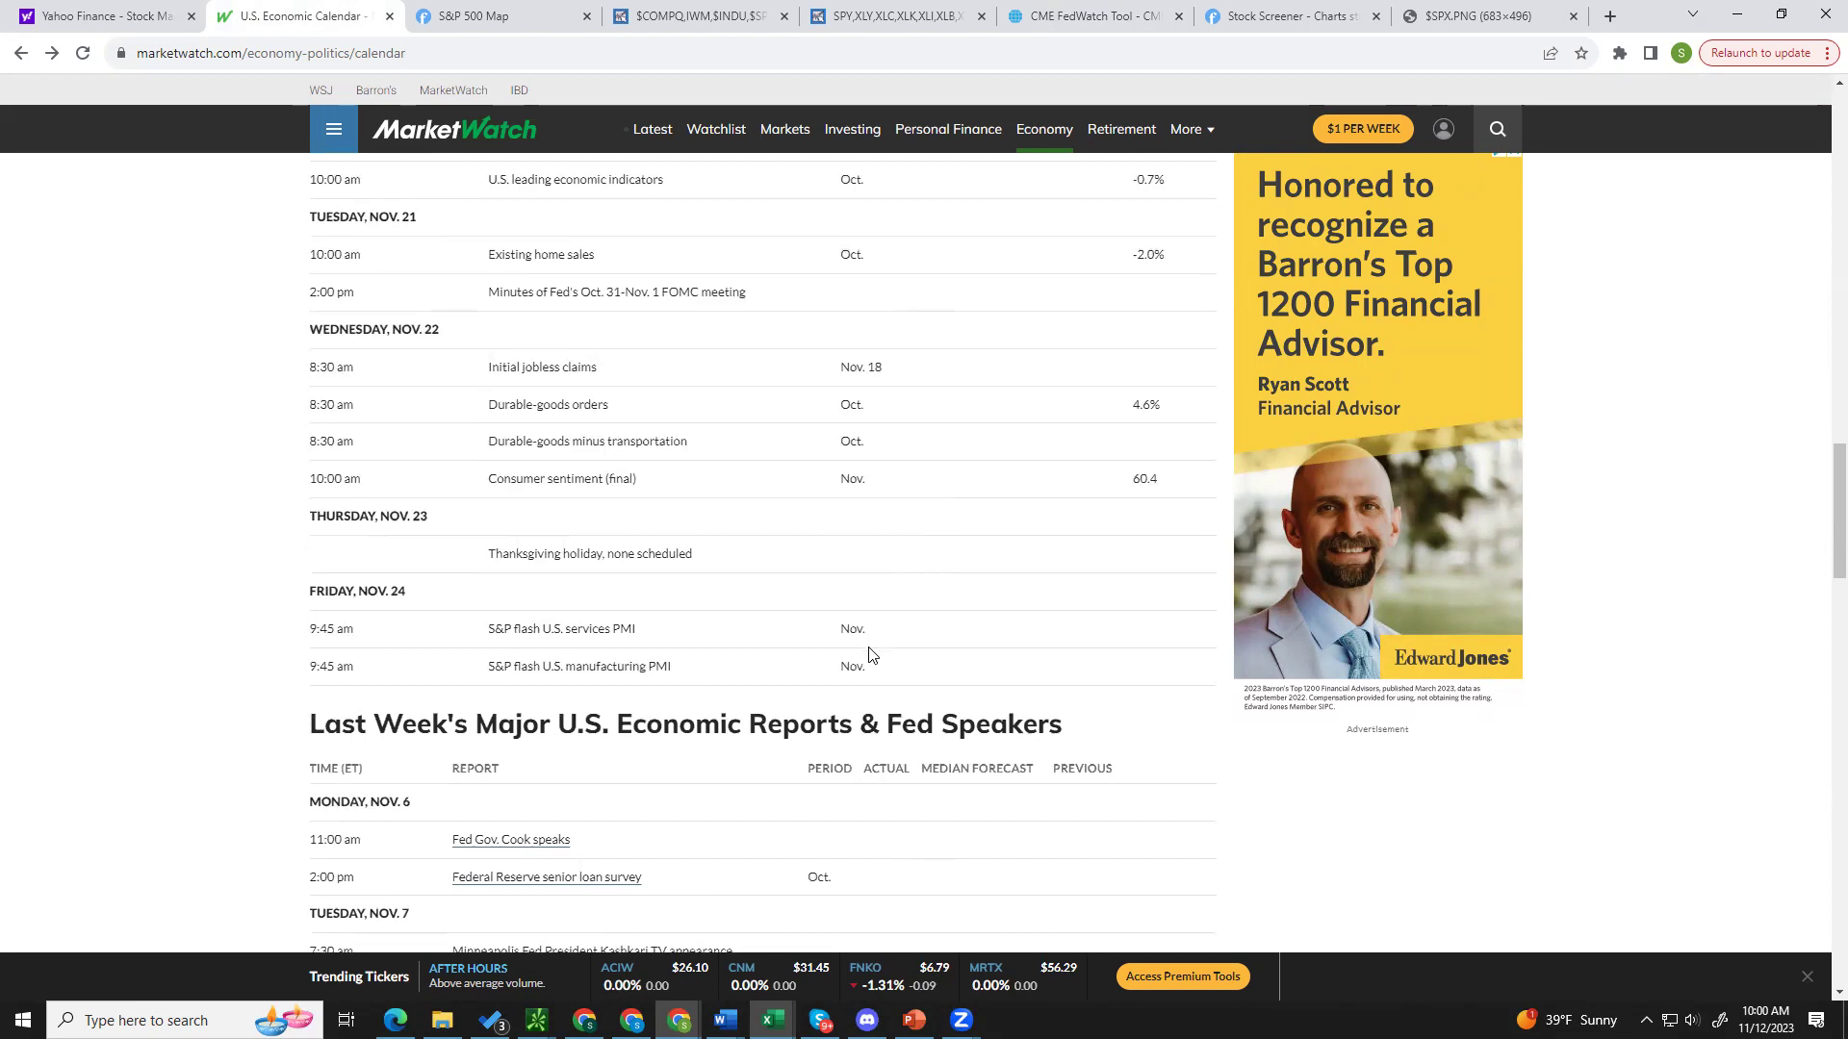
scroll(870, 648, "up", 2)
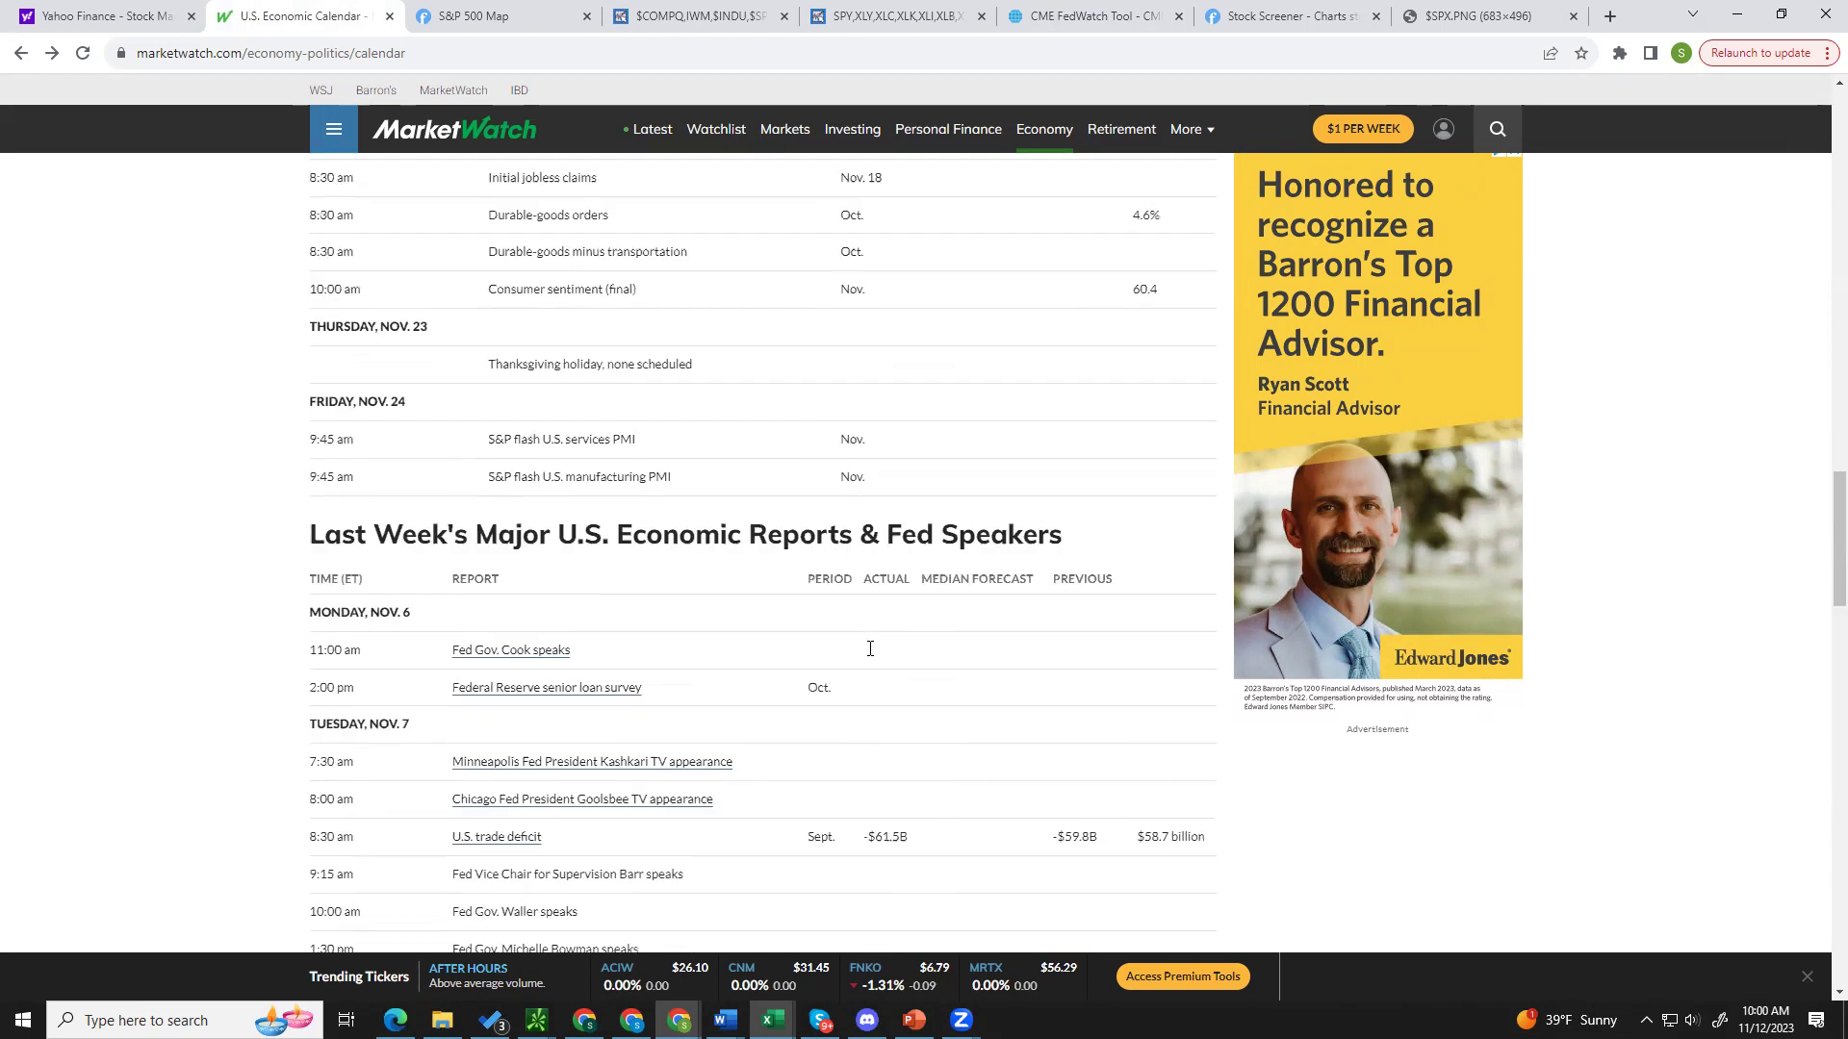
scroll(868, 649, "down", 2)
scroll(868, 649, "down", 2)
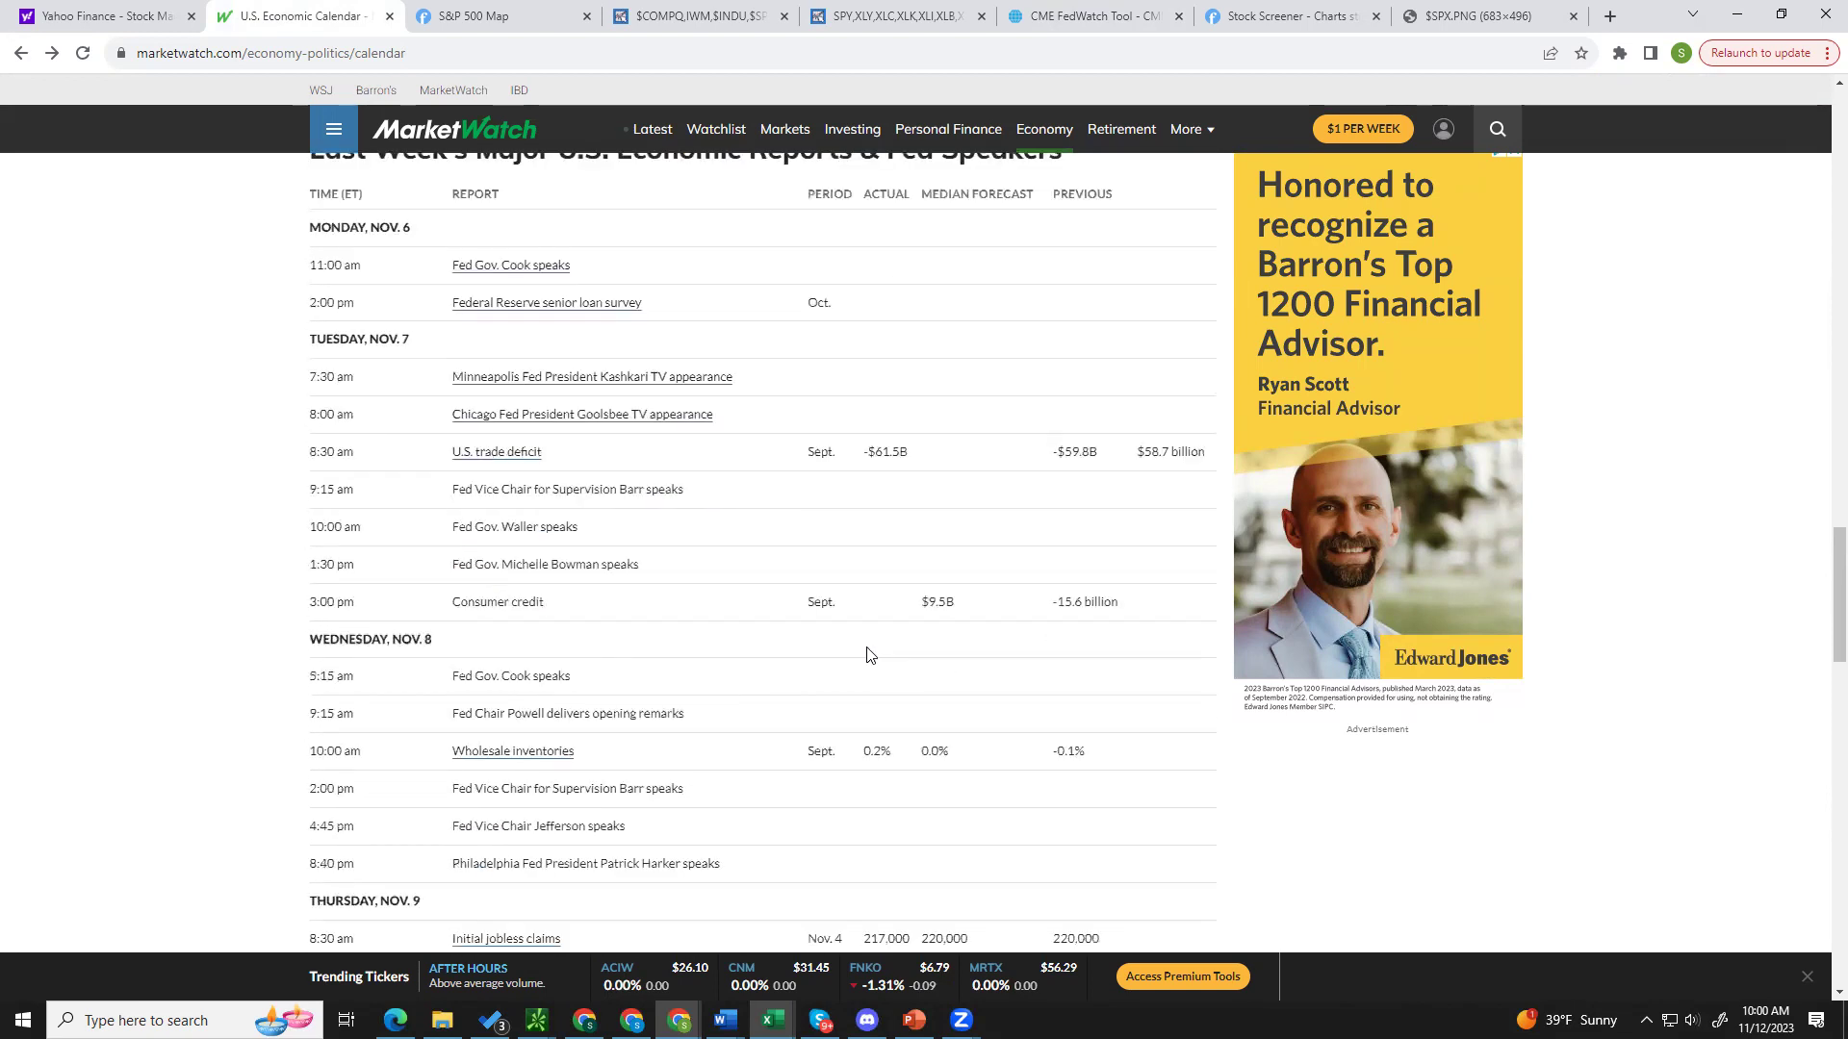
scroll(870, 654, "up", 20)
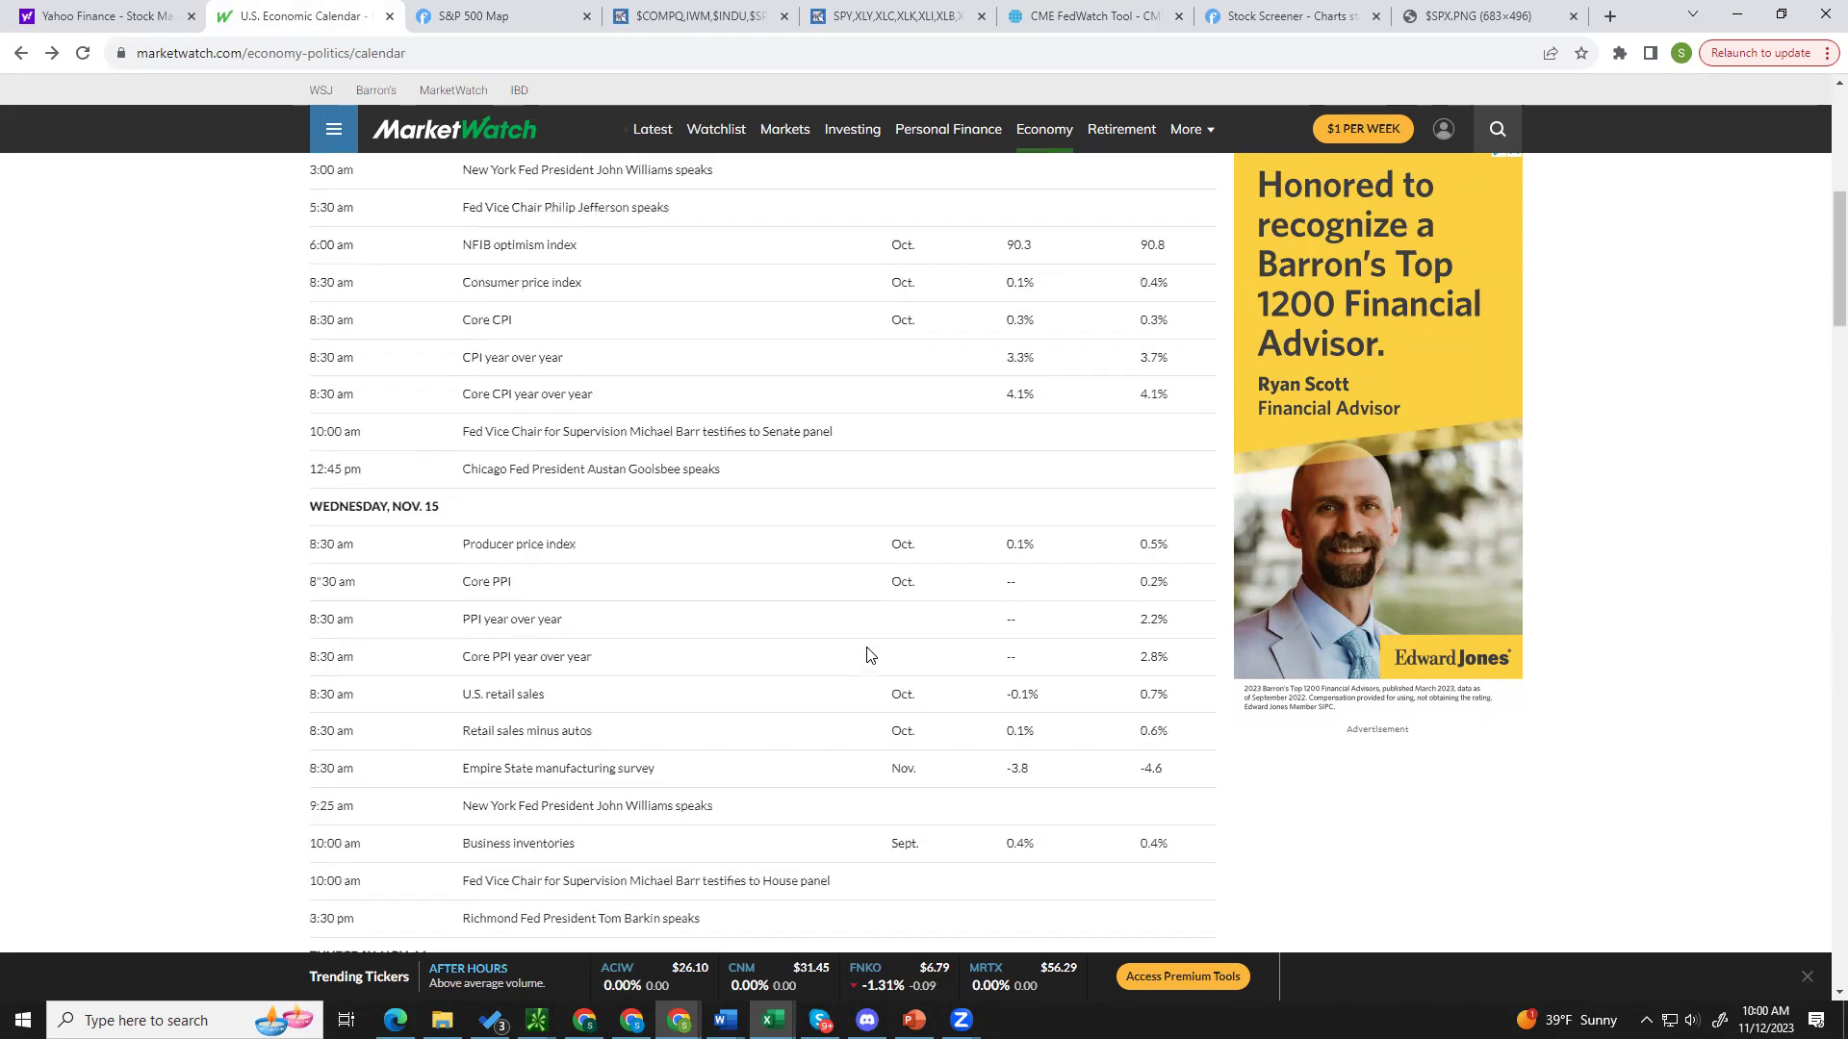